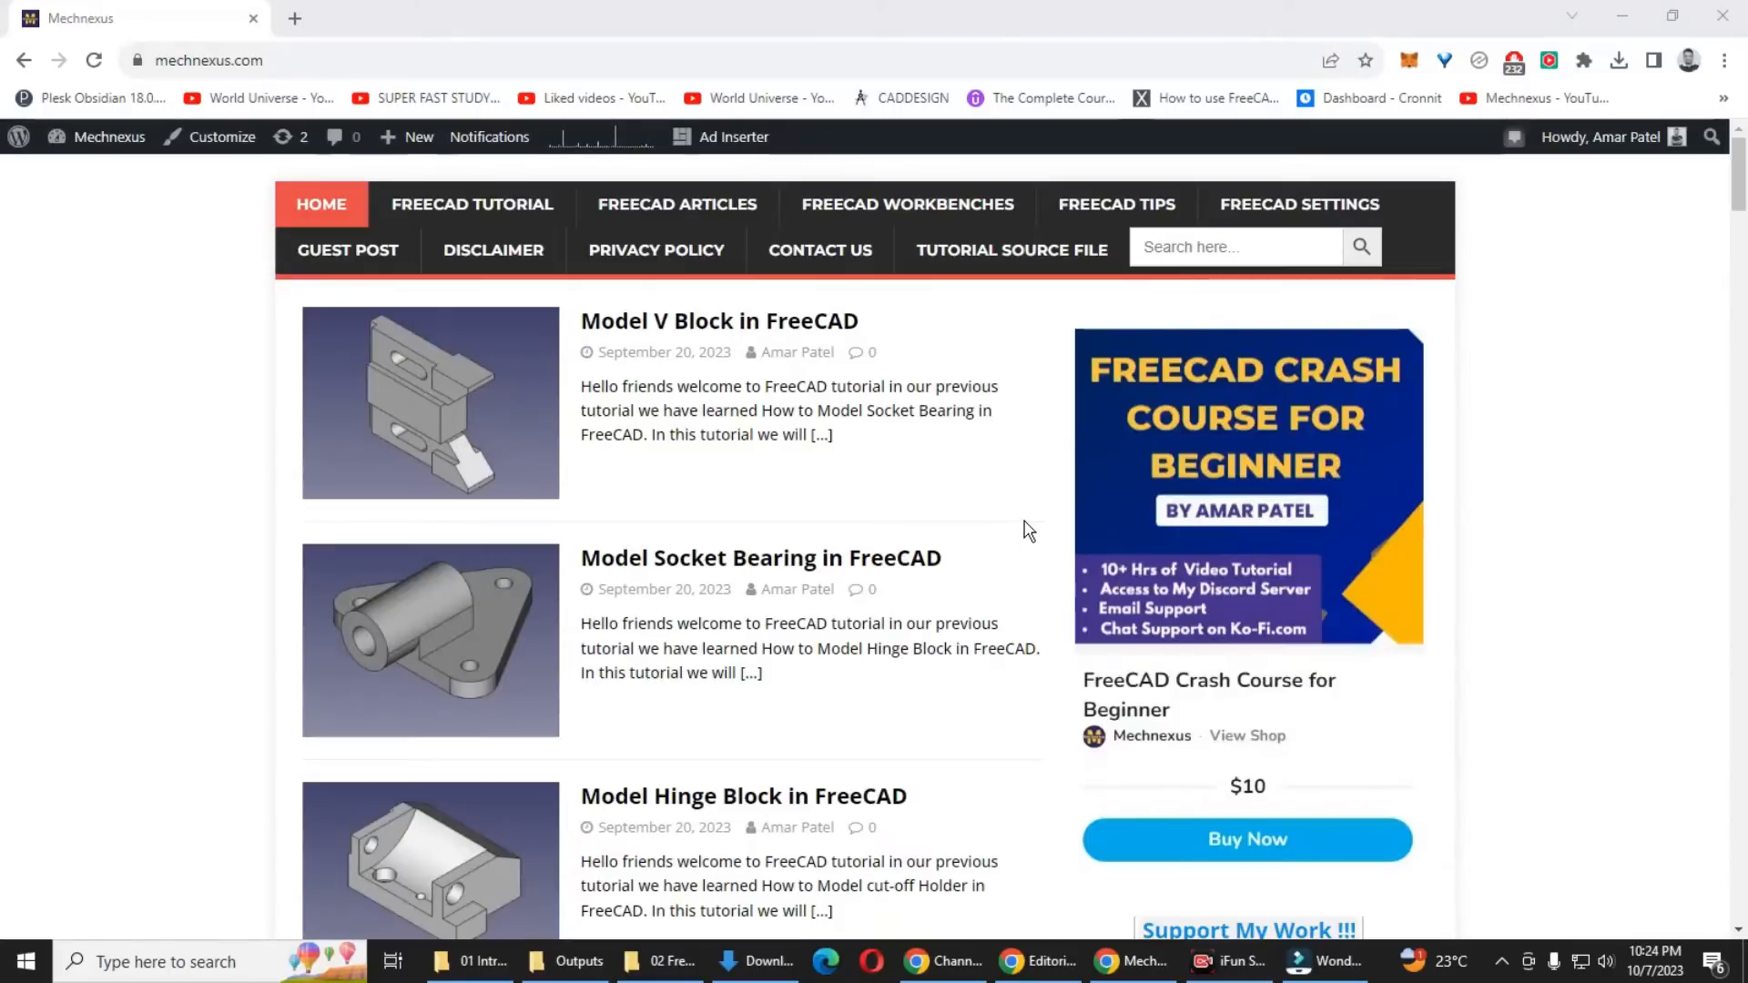
# Look through the Mechnexus home page's tutorial posts, source-file menu entry, crash course offer and donation section
pyautogui.scroll(-6, 1006, 526)
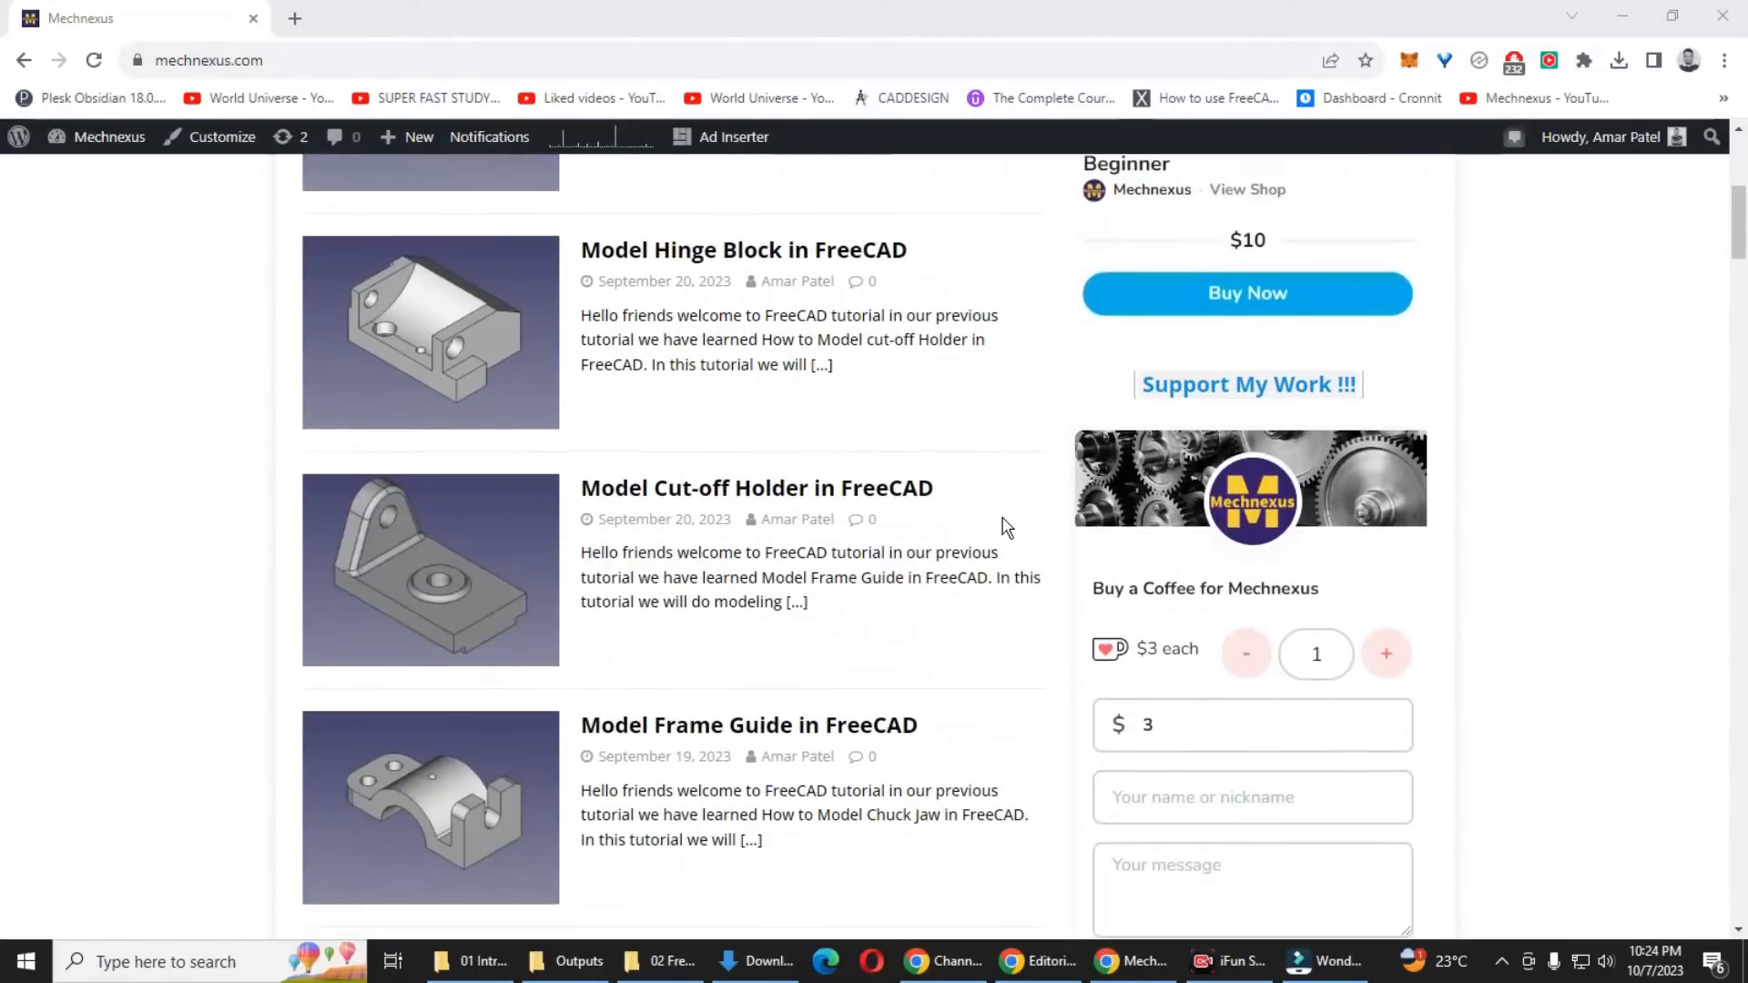
pyautogui.scroll(-5, 1006, 526)
pyautogui.scroll(10, 1006, 527)
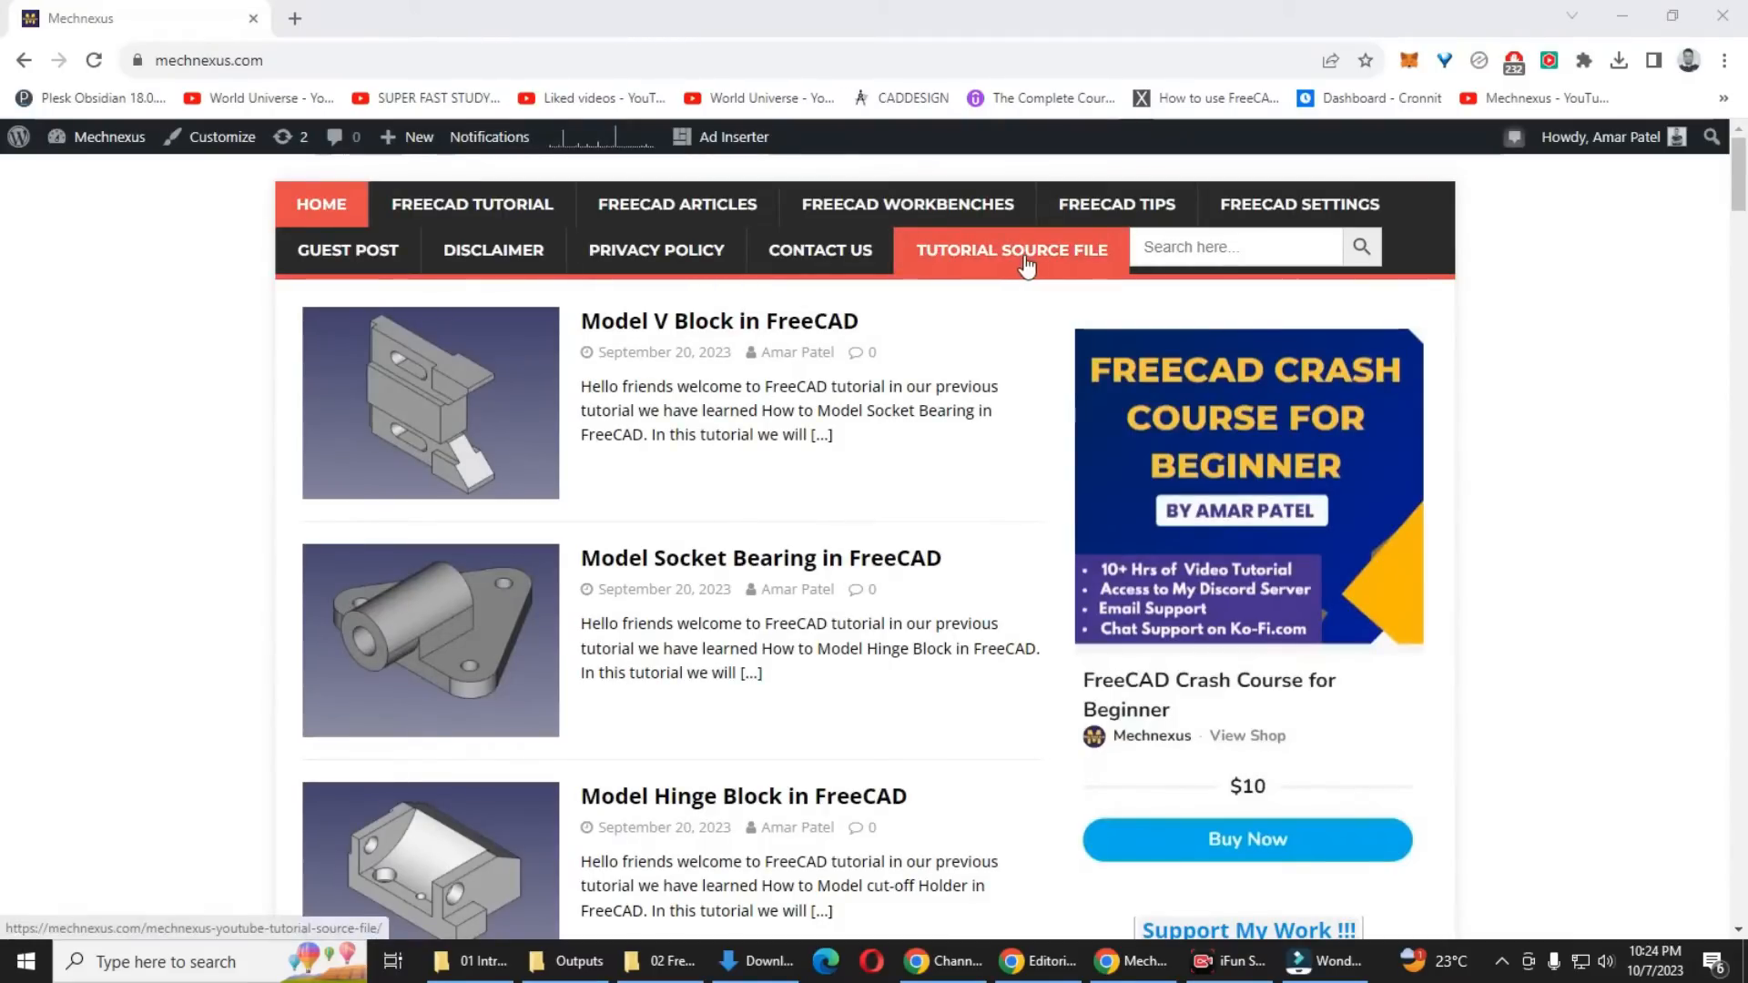
pyautogui.scroll(-2, 1020, 471)
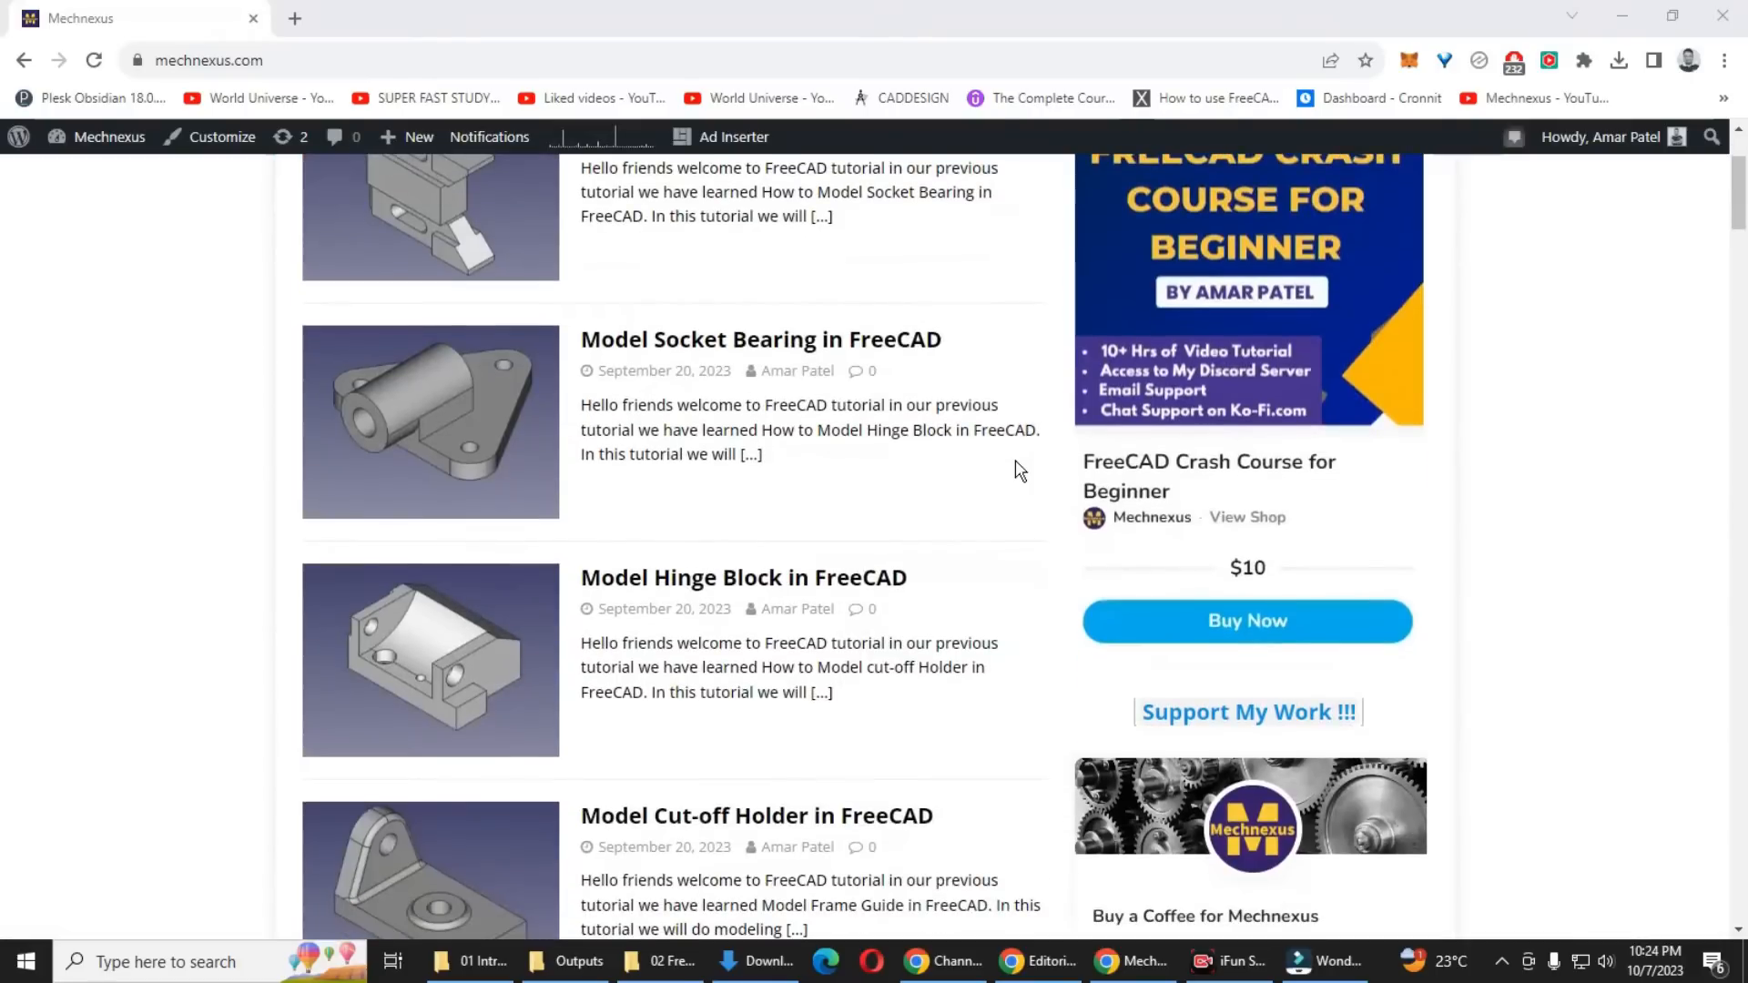
pyautogui.scroll(2, 1020, 471)
pyautogui.scroll(-1, 1019, 471)
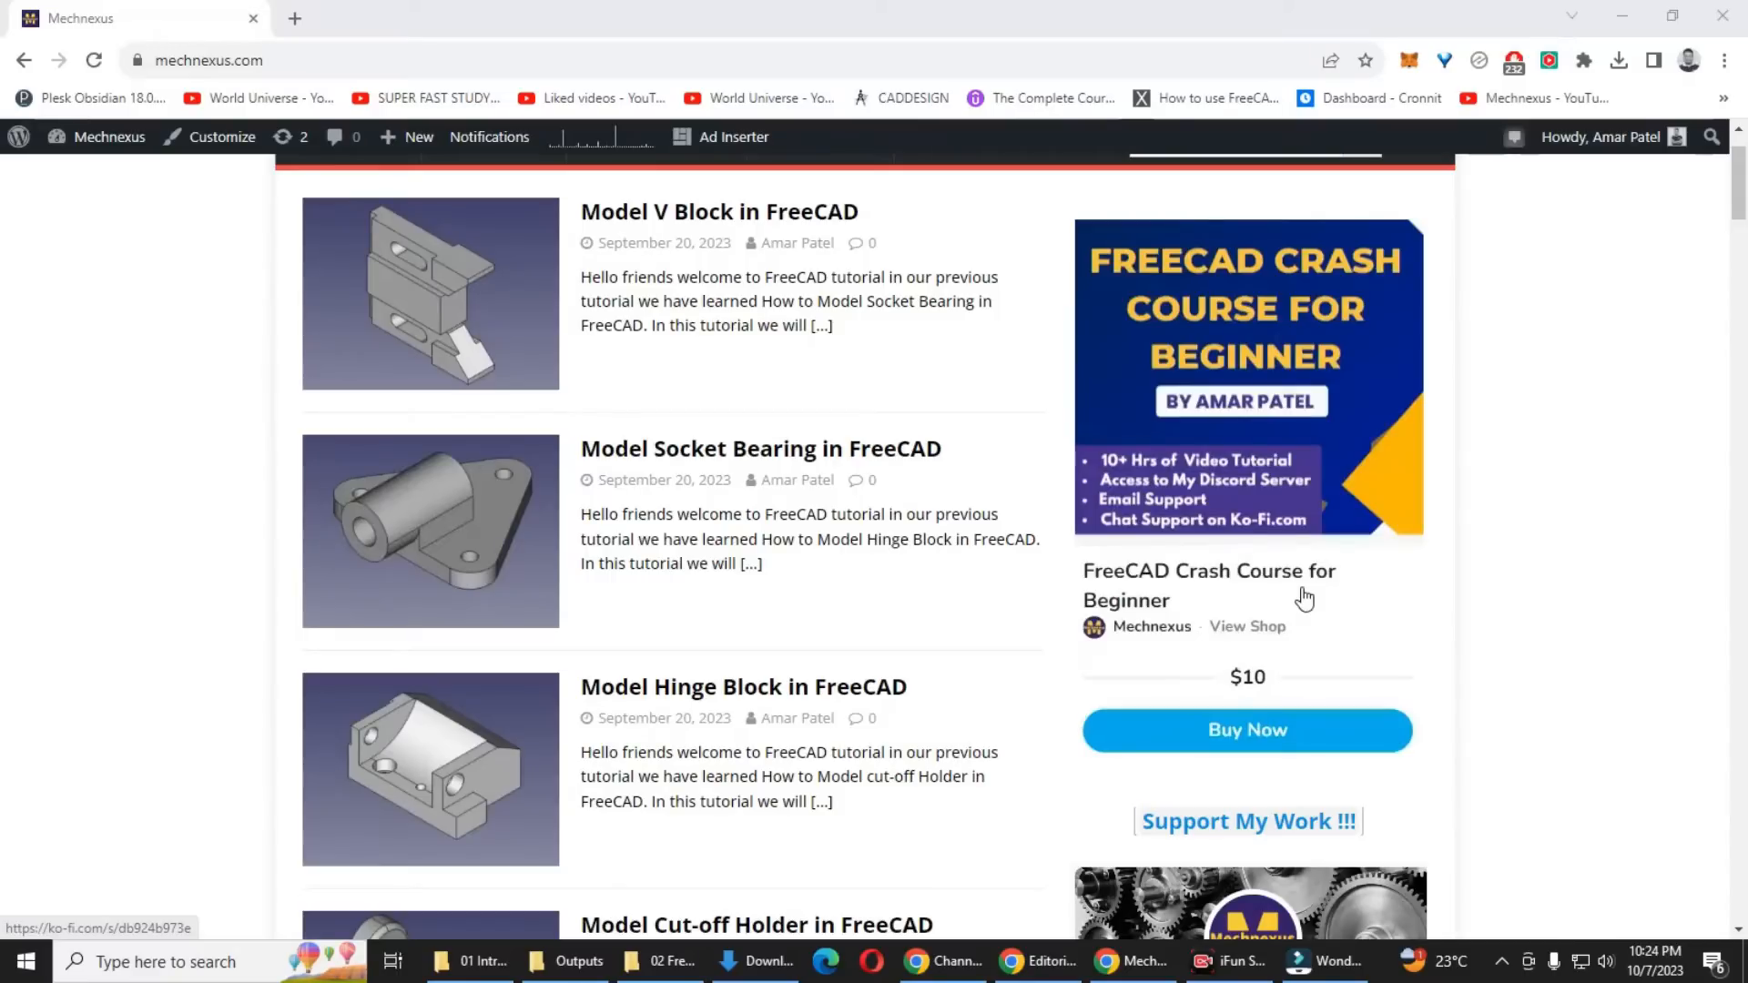
pyautogui.scroll(-7, 1305, 599)
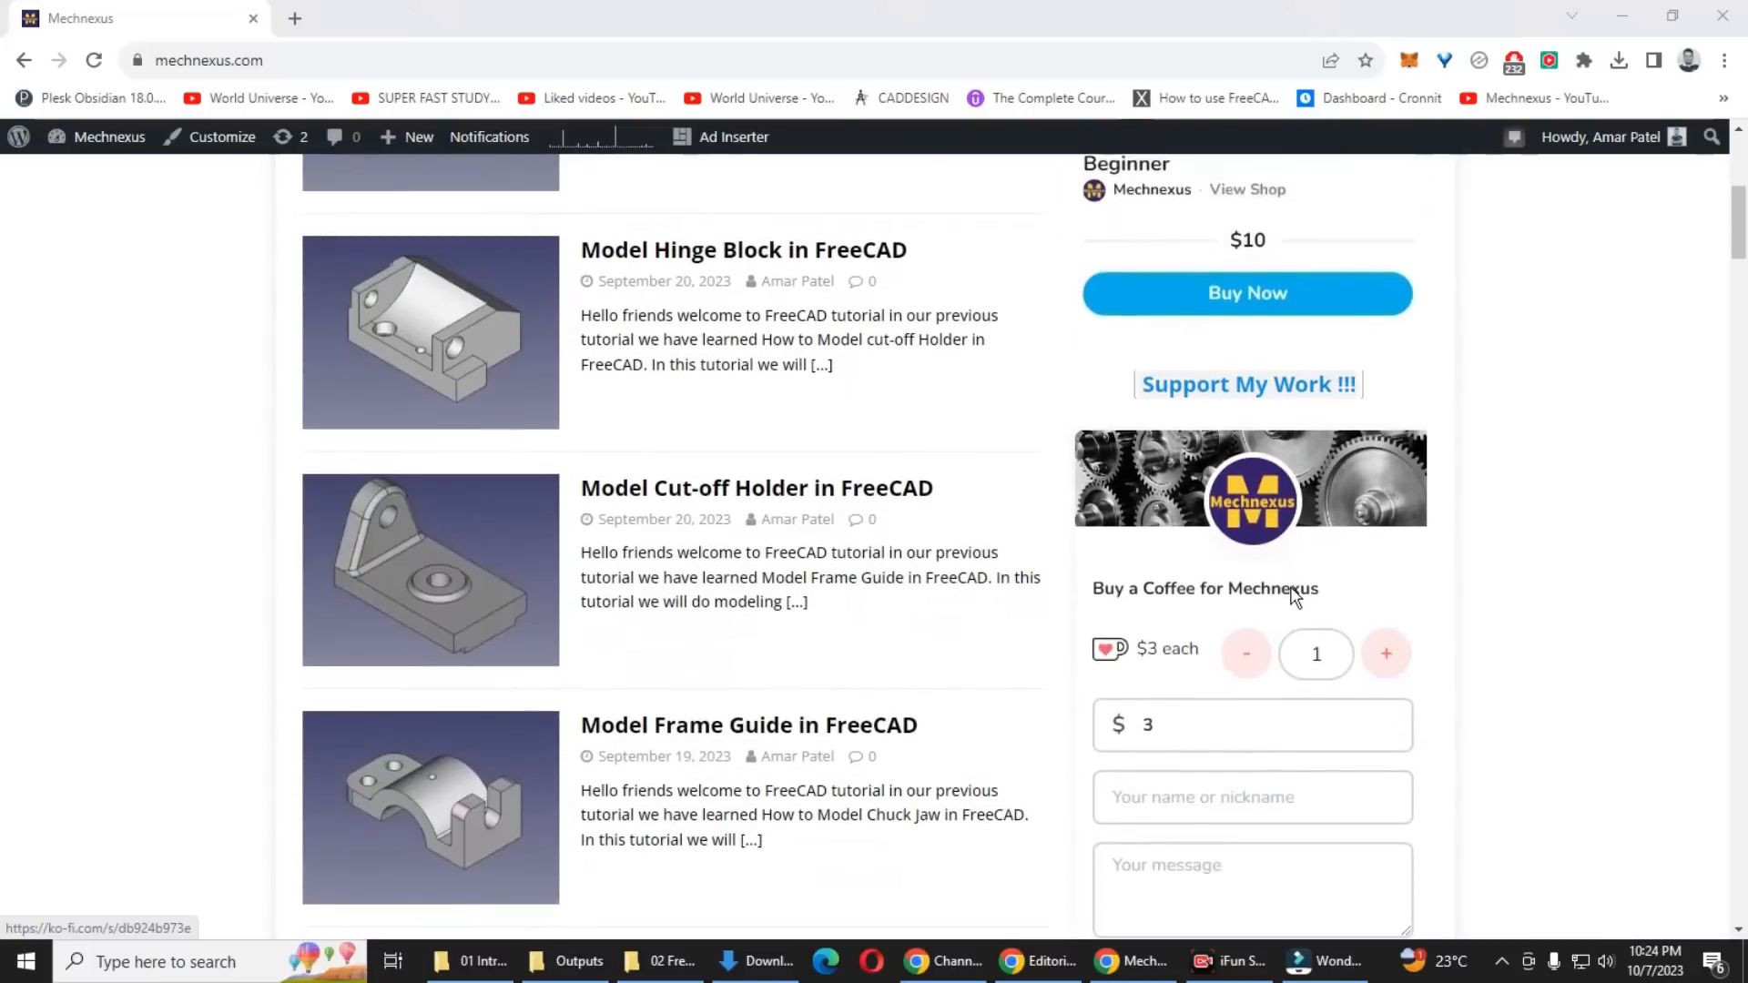
pyautogui.scroll(1, 1294, 596)
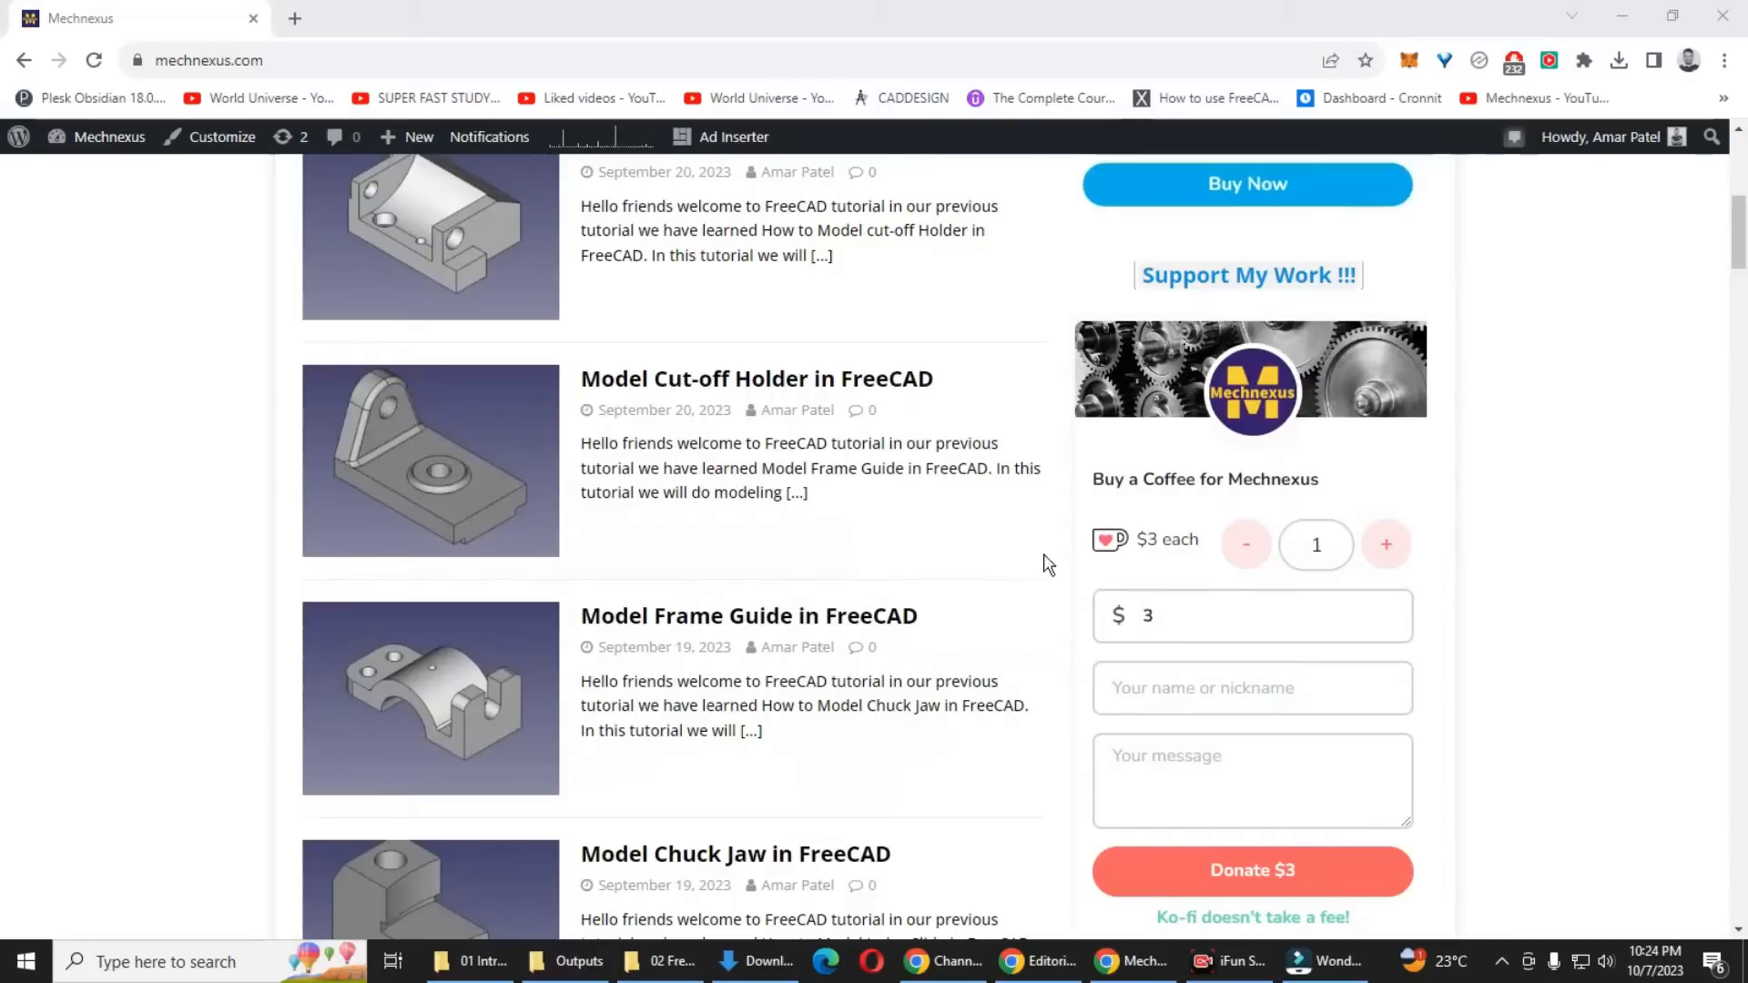
pyautogui.scroll(6, 1019, 560)
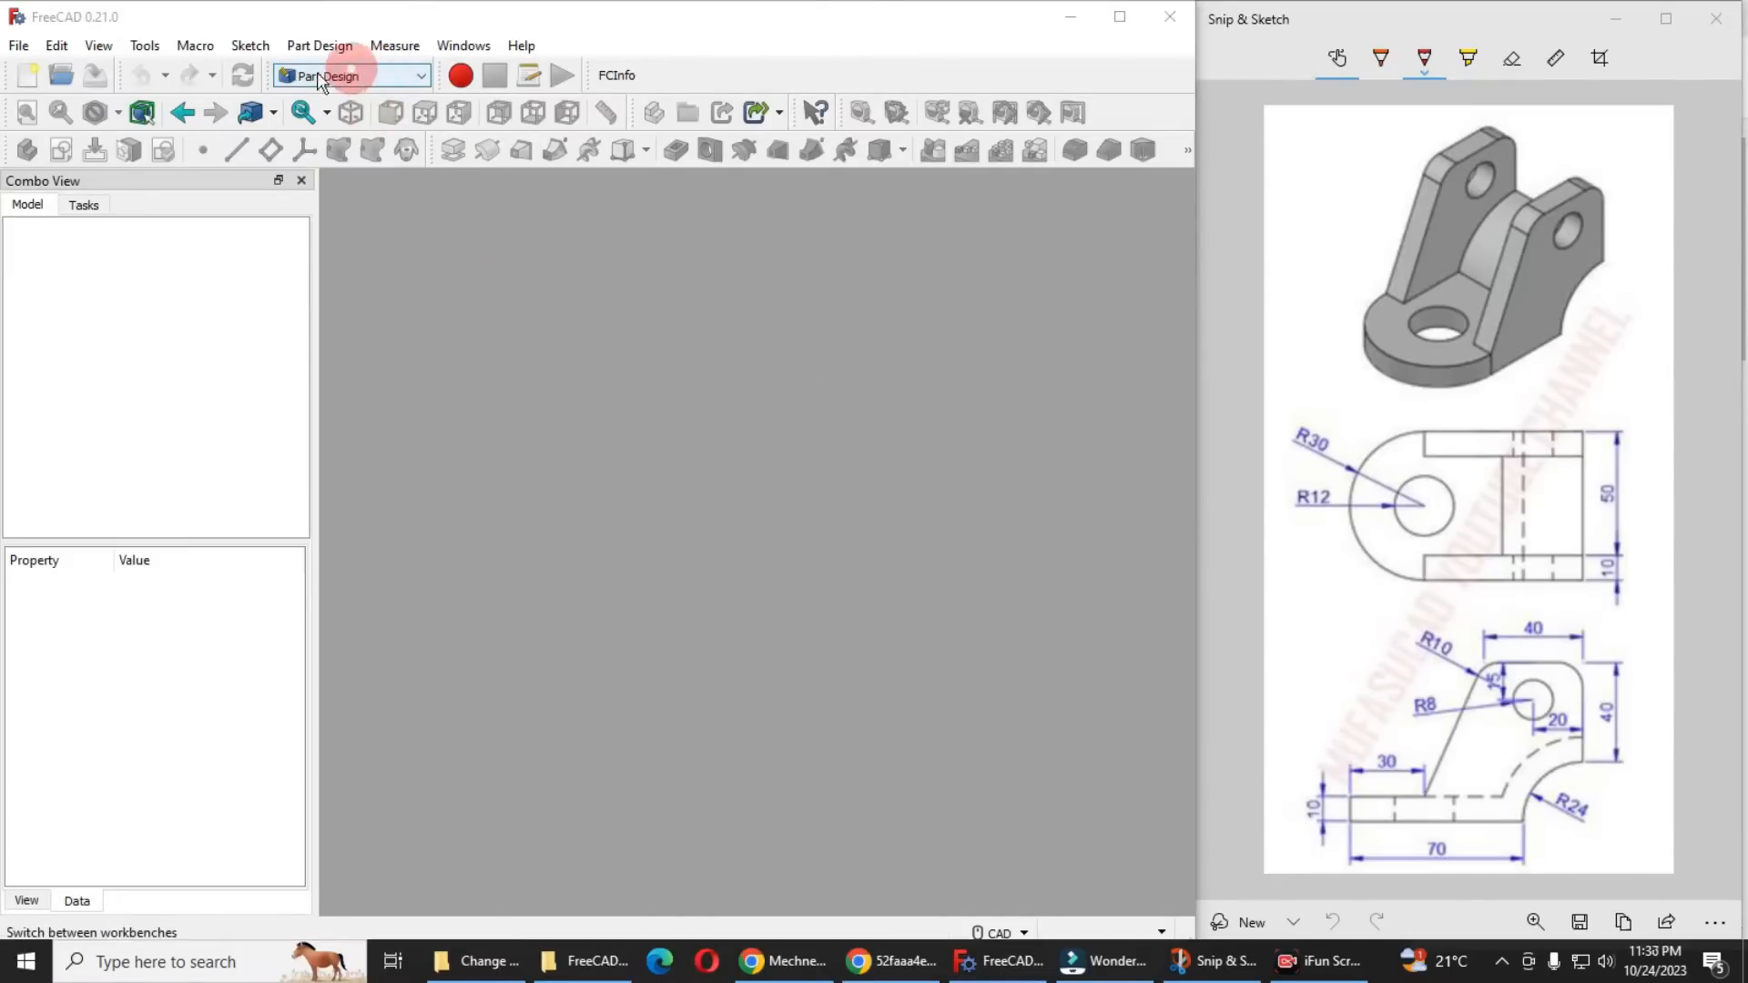
# Create a new document containing a body and show the body's origin planes
pyautogui.click(31, 75)
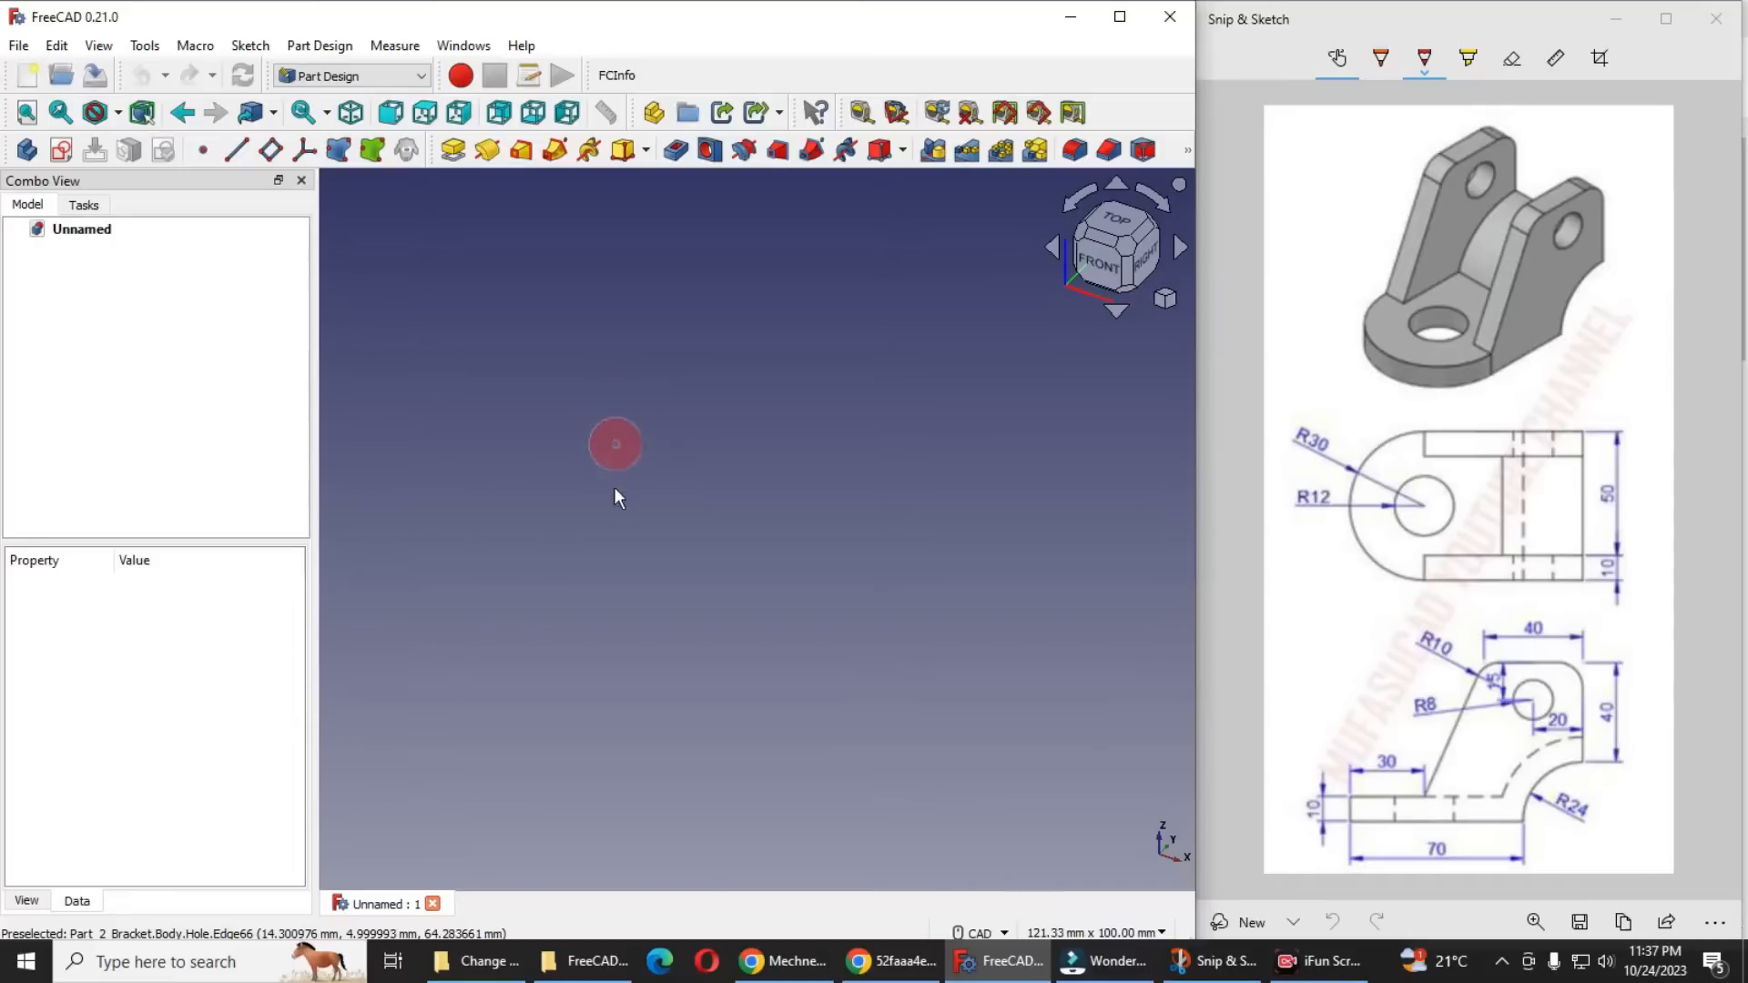
pyautogui.click(26, 149)
pyautogui.click(679, 477)
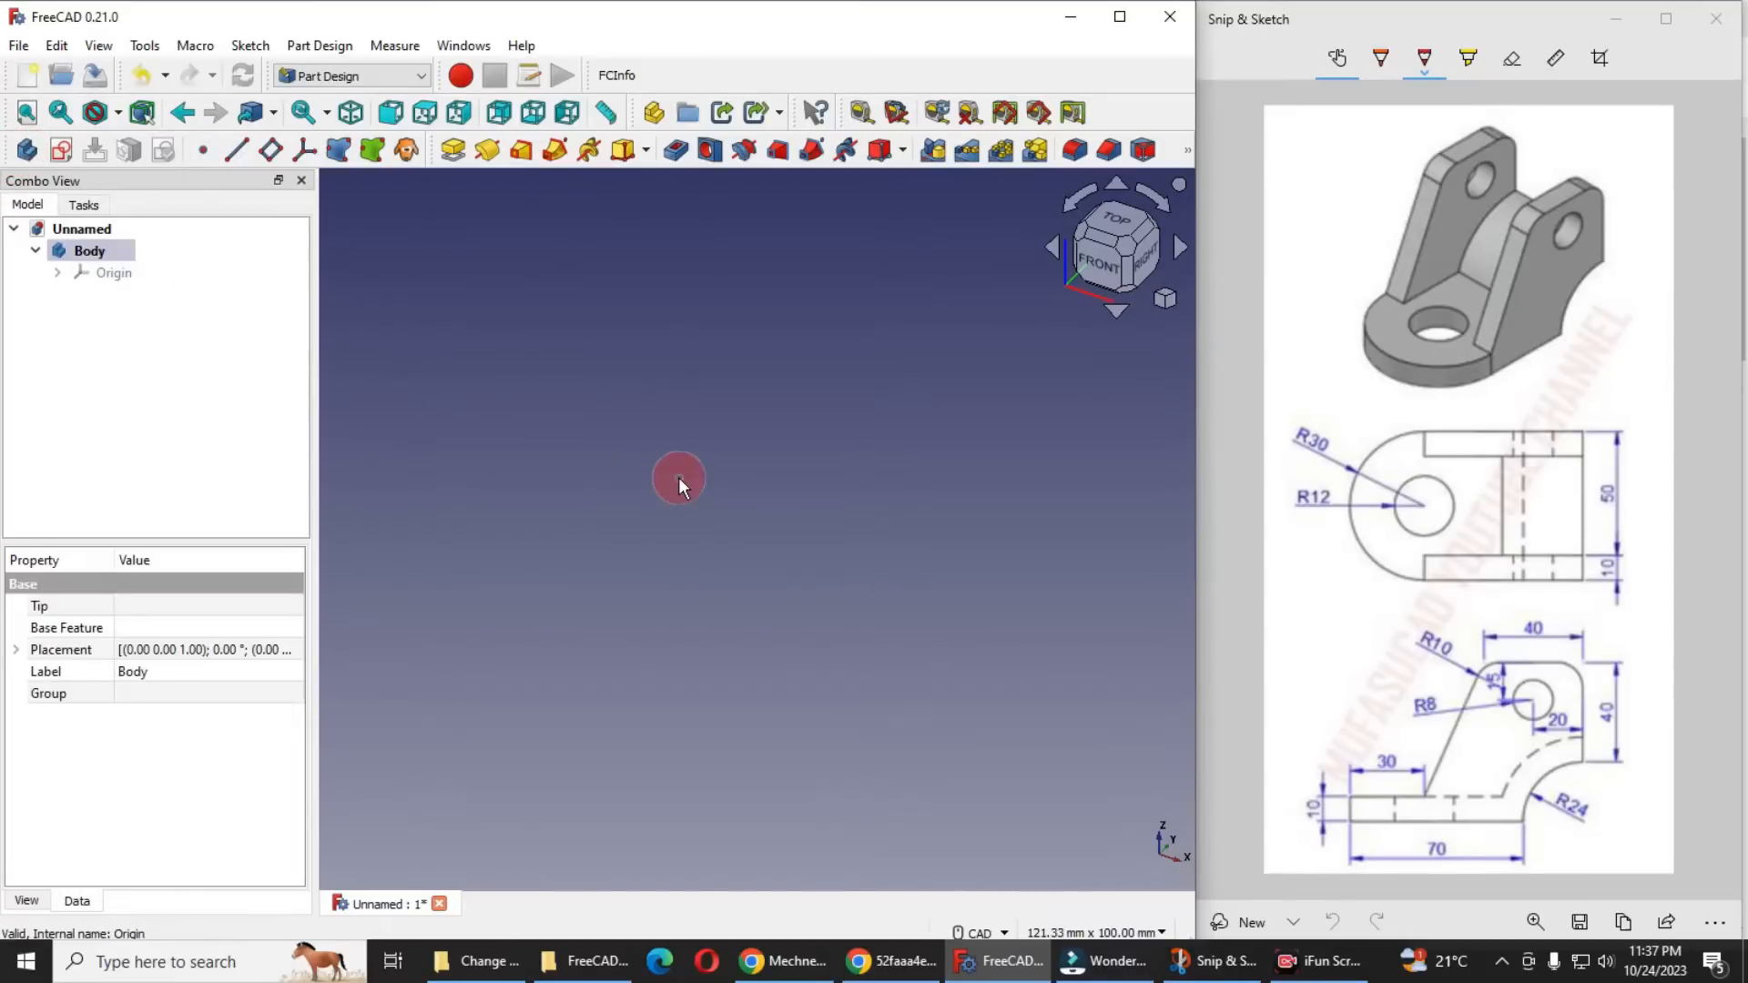
pyautogui.click(107, 273)
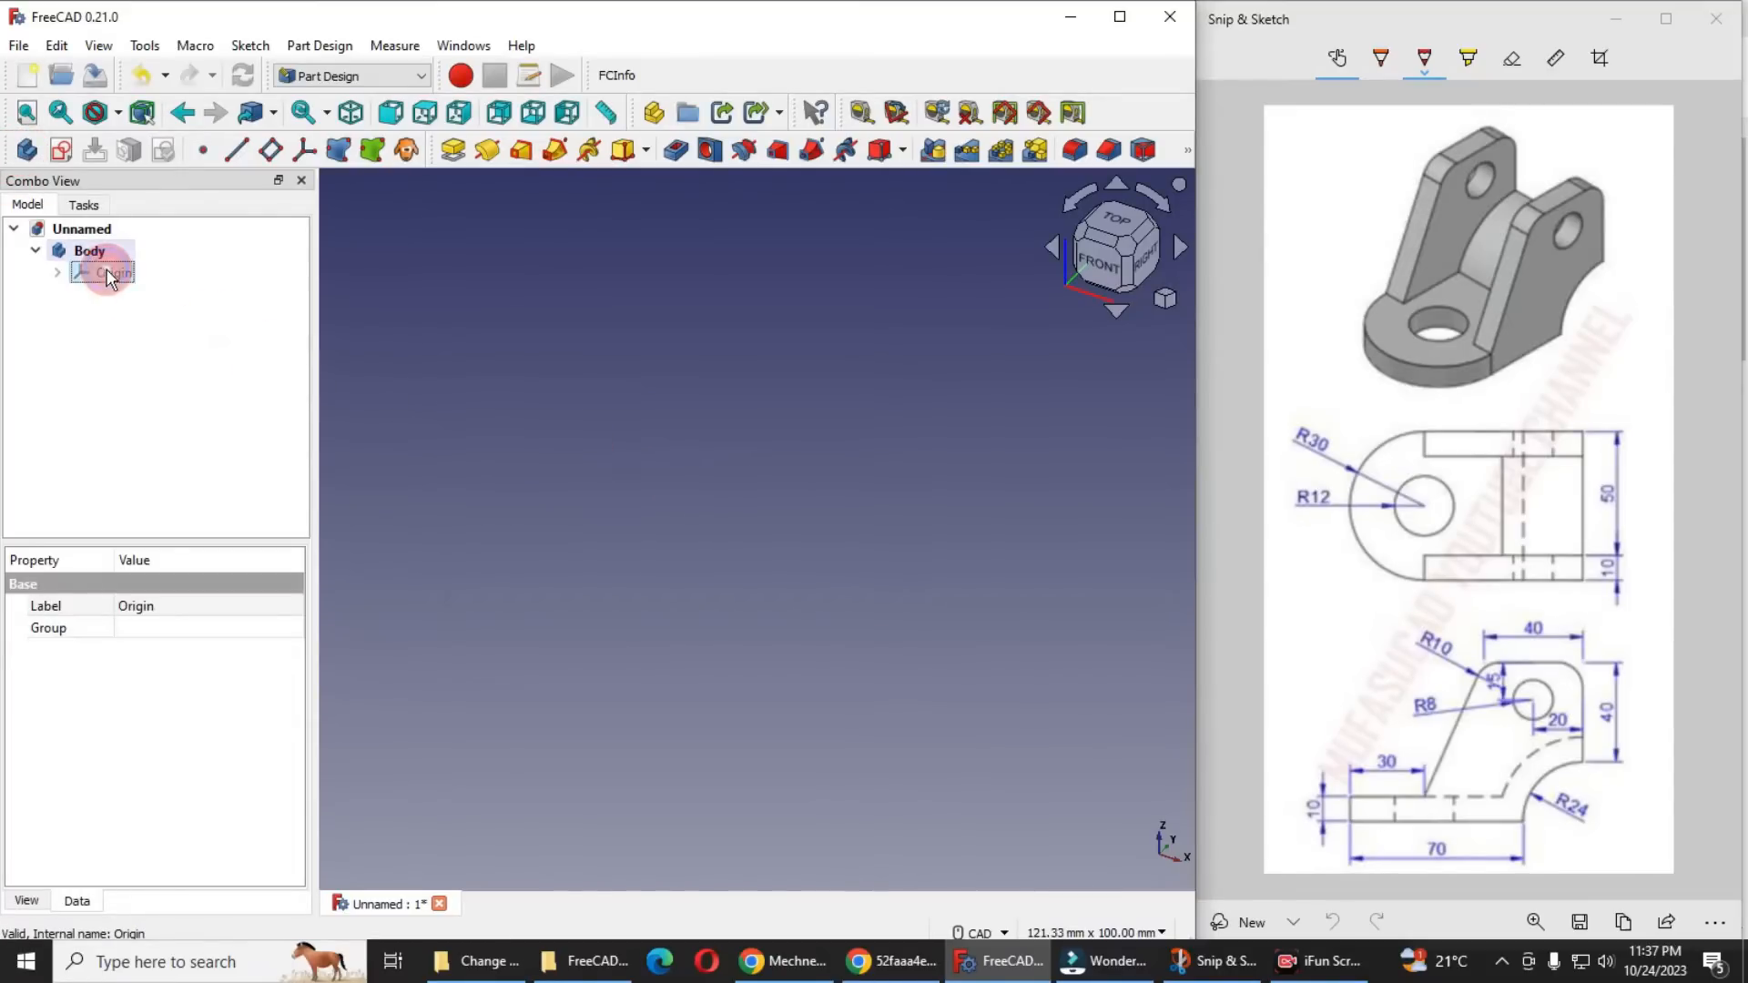
pyautogui.press('space')
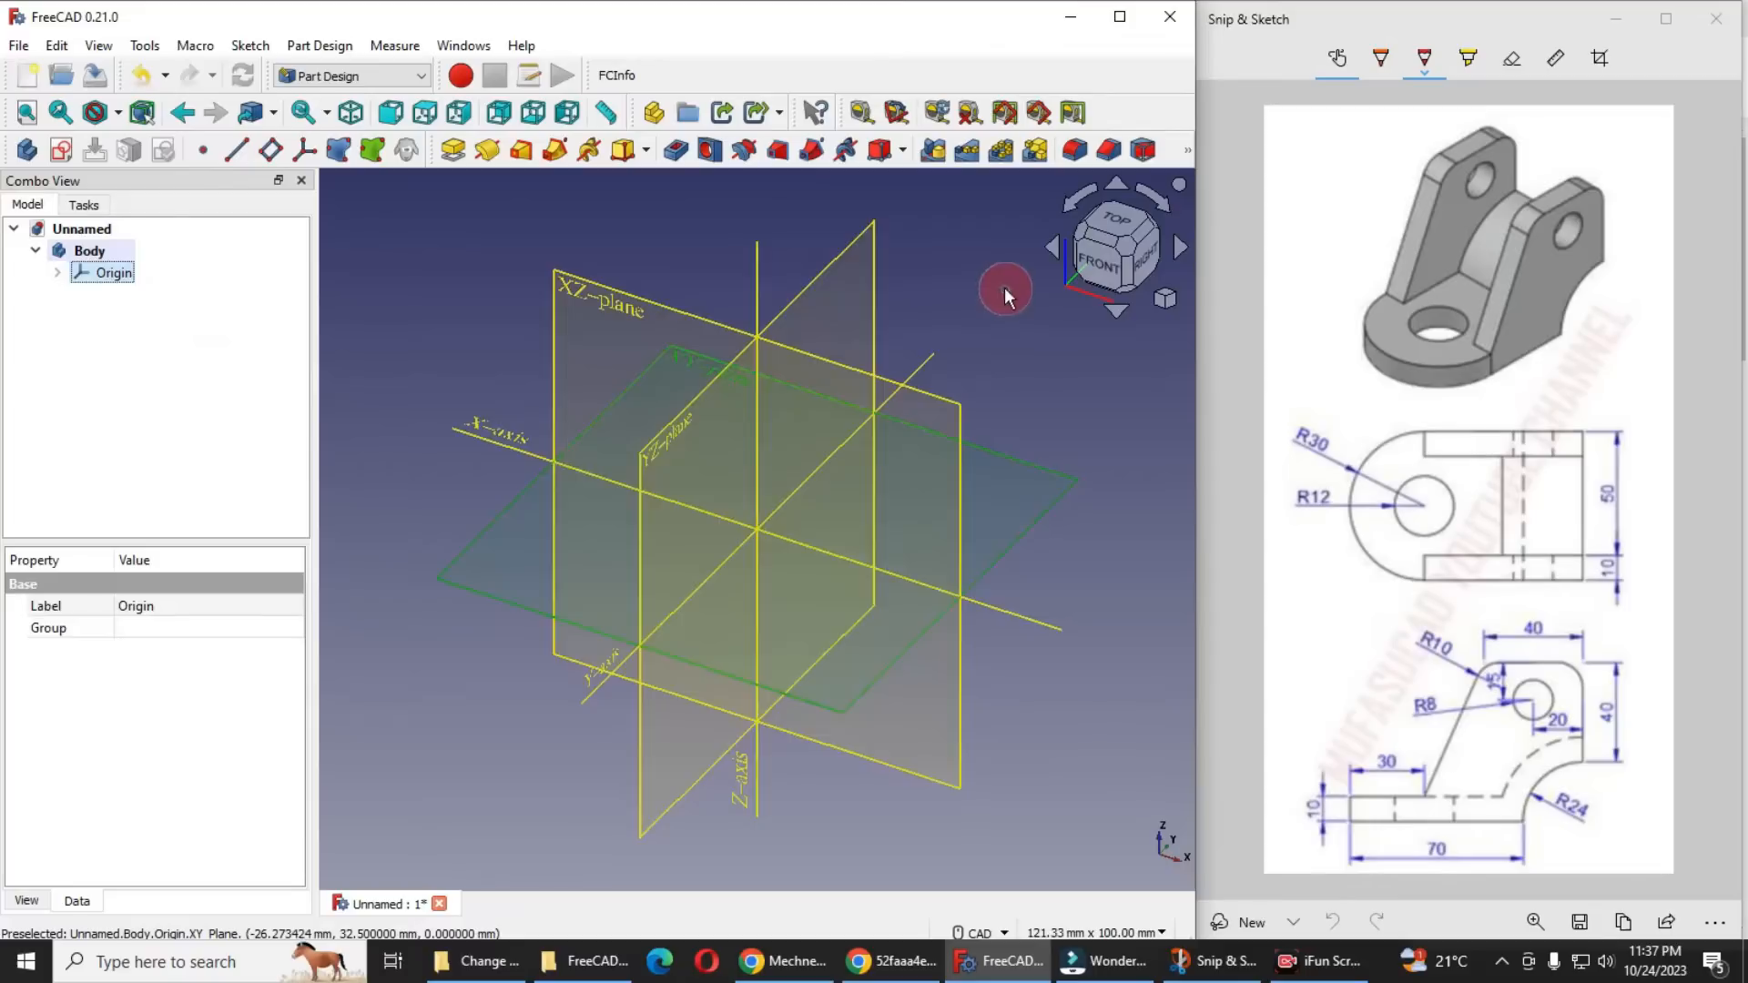
# Start a new sketch on the YZ plane and hide the origin planes
pyautogui.click(965, 282)
pyautogui.click(845, 257)
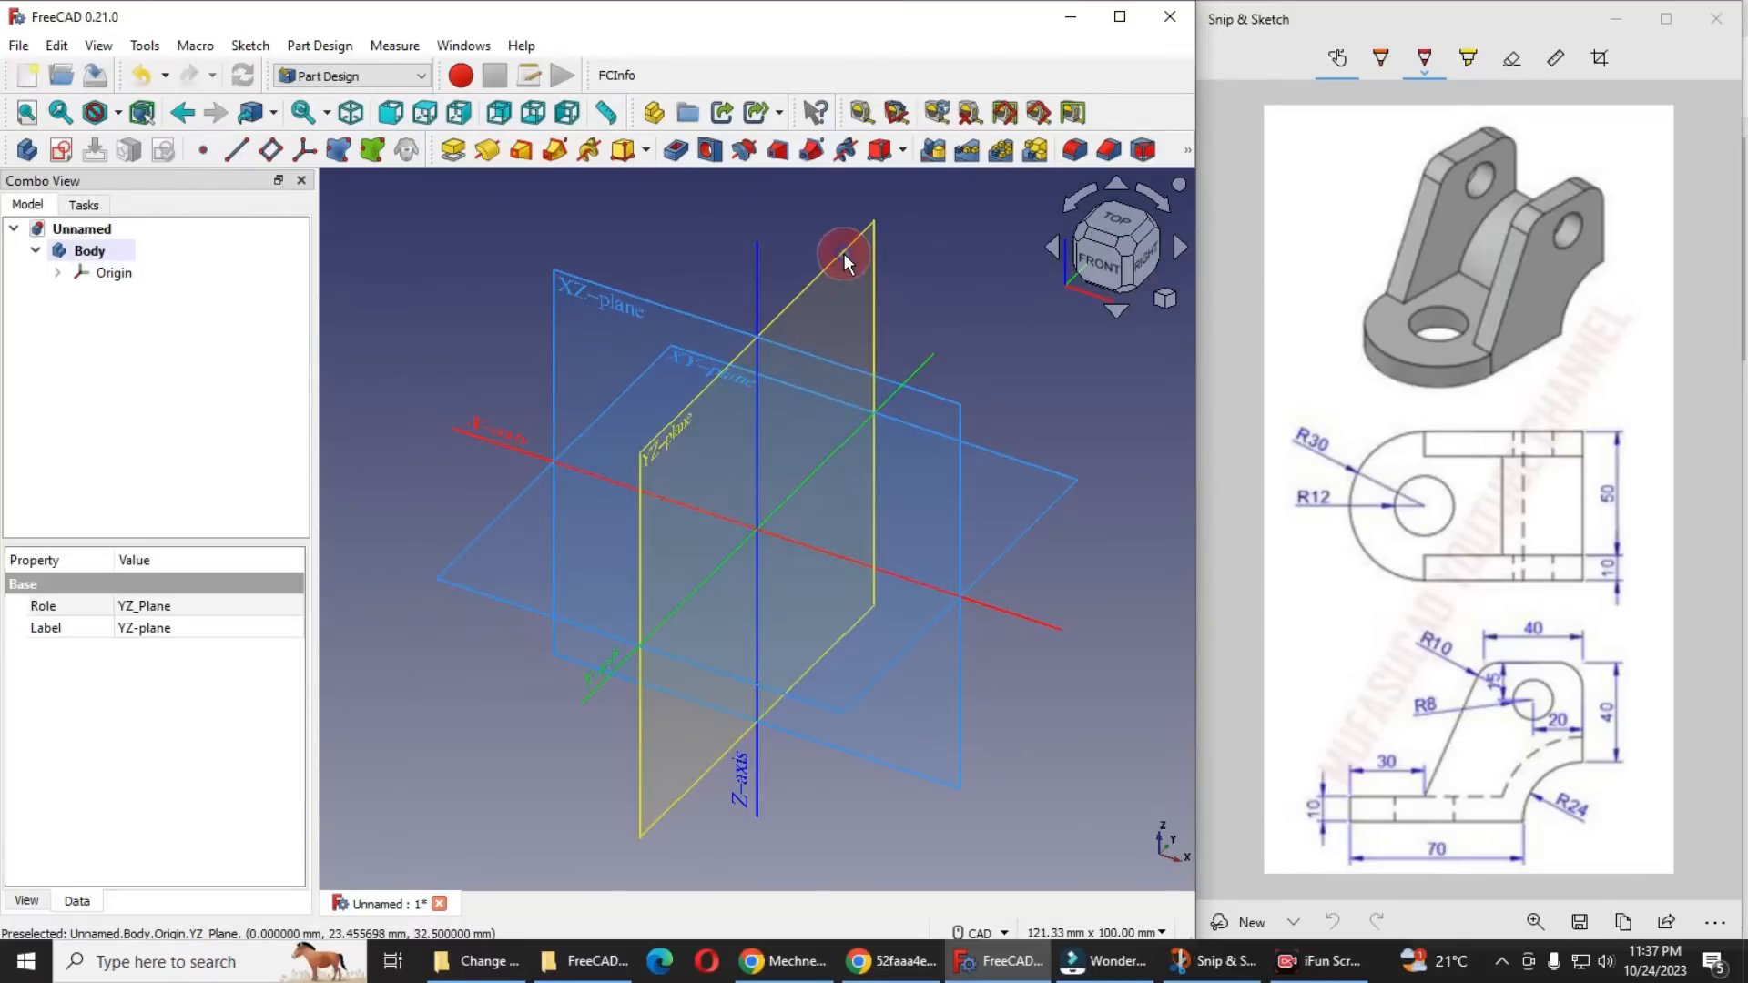
pyautogui.click(65, 155)
pyautogui.click(27, 243)
pyautogui.click(88, 315)
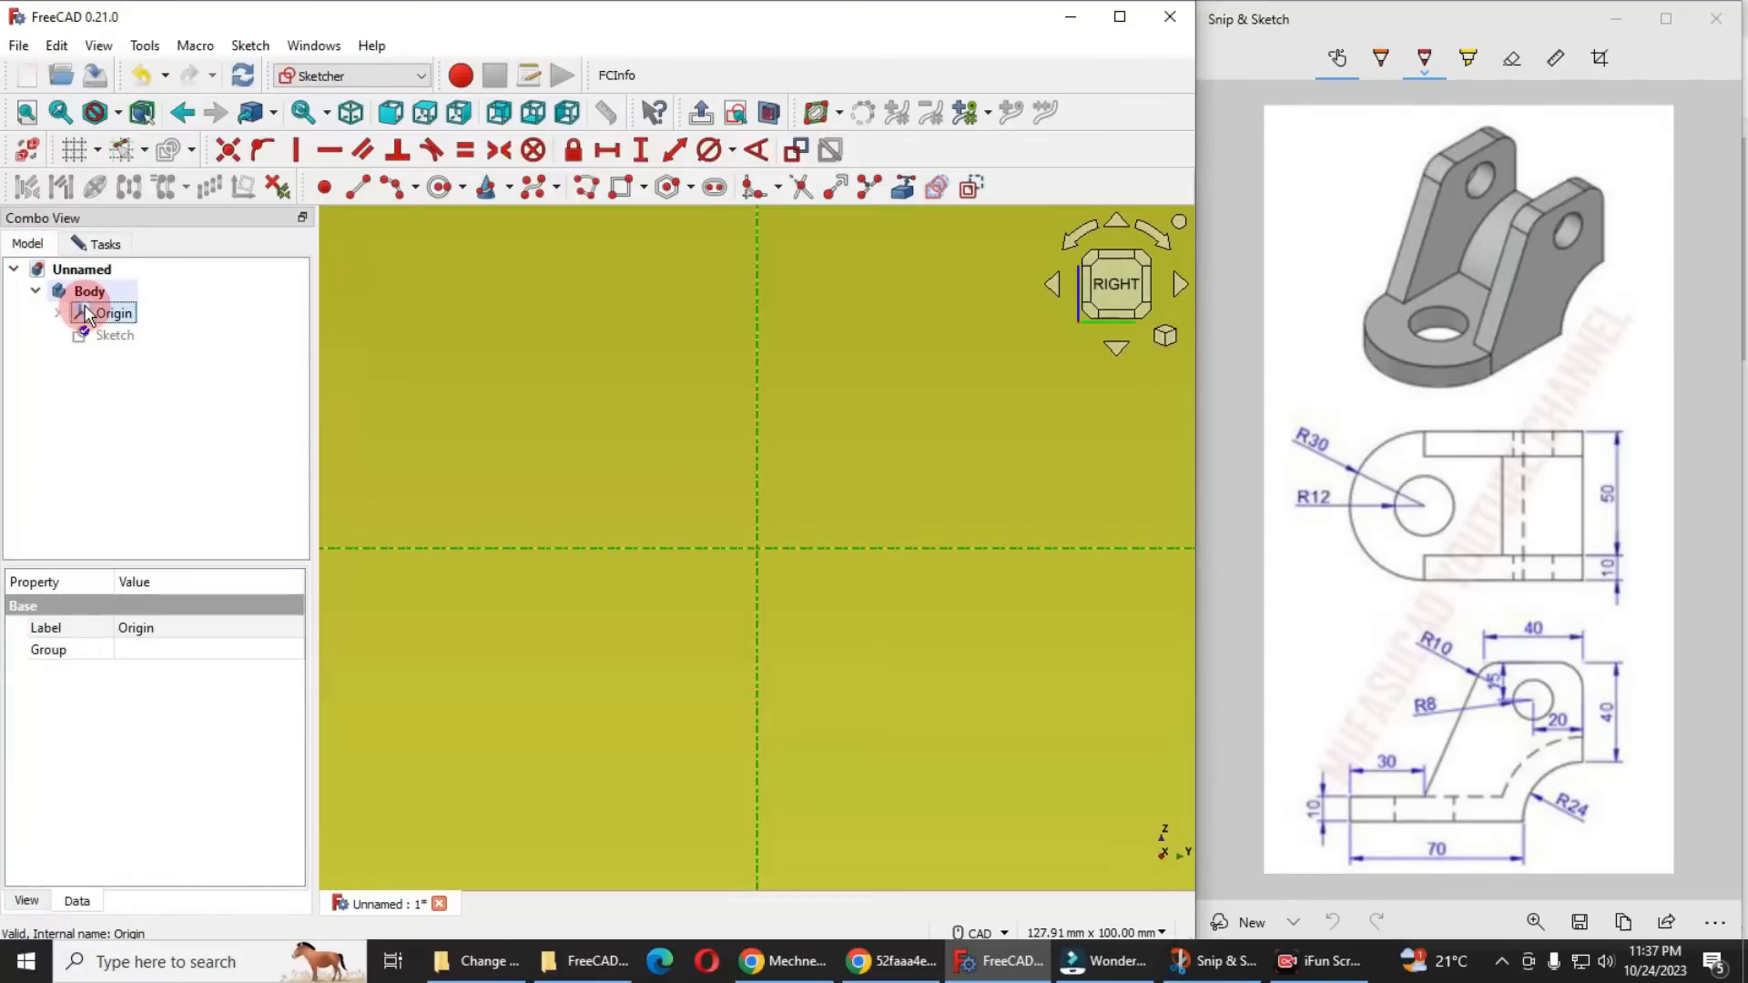
# Sketch a horizontal line about 65 mm long along the horizontal axis, starting at the origin
pyautogui.scroll(-1, 701, 484)
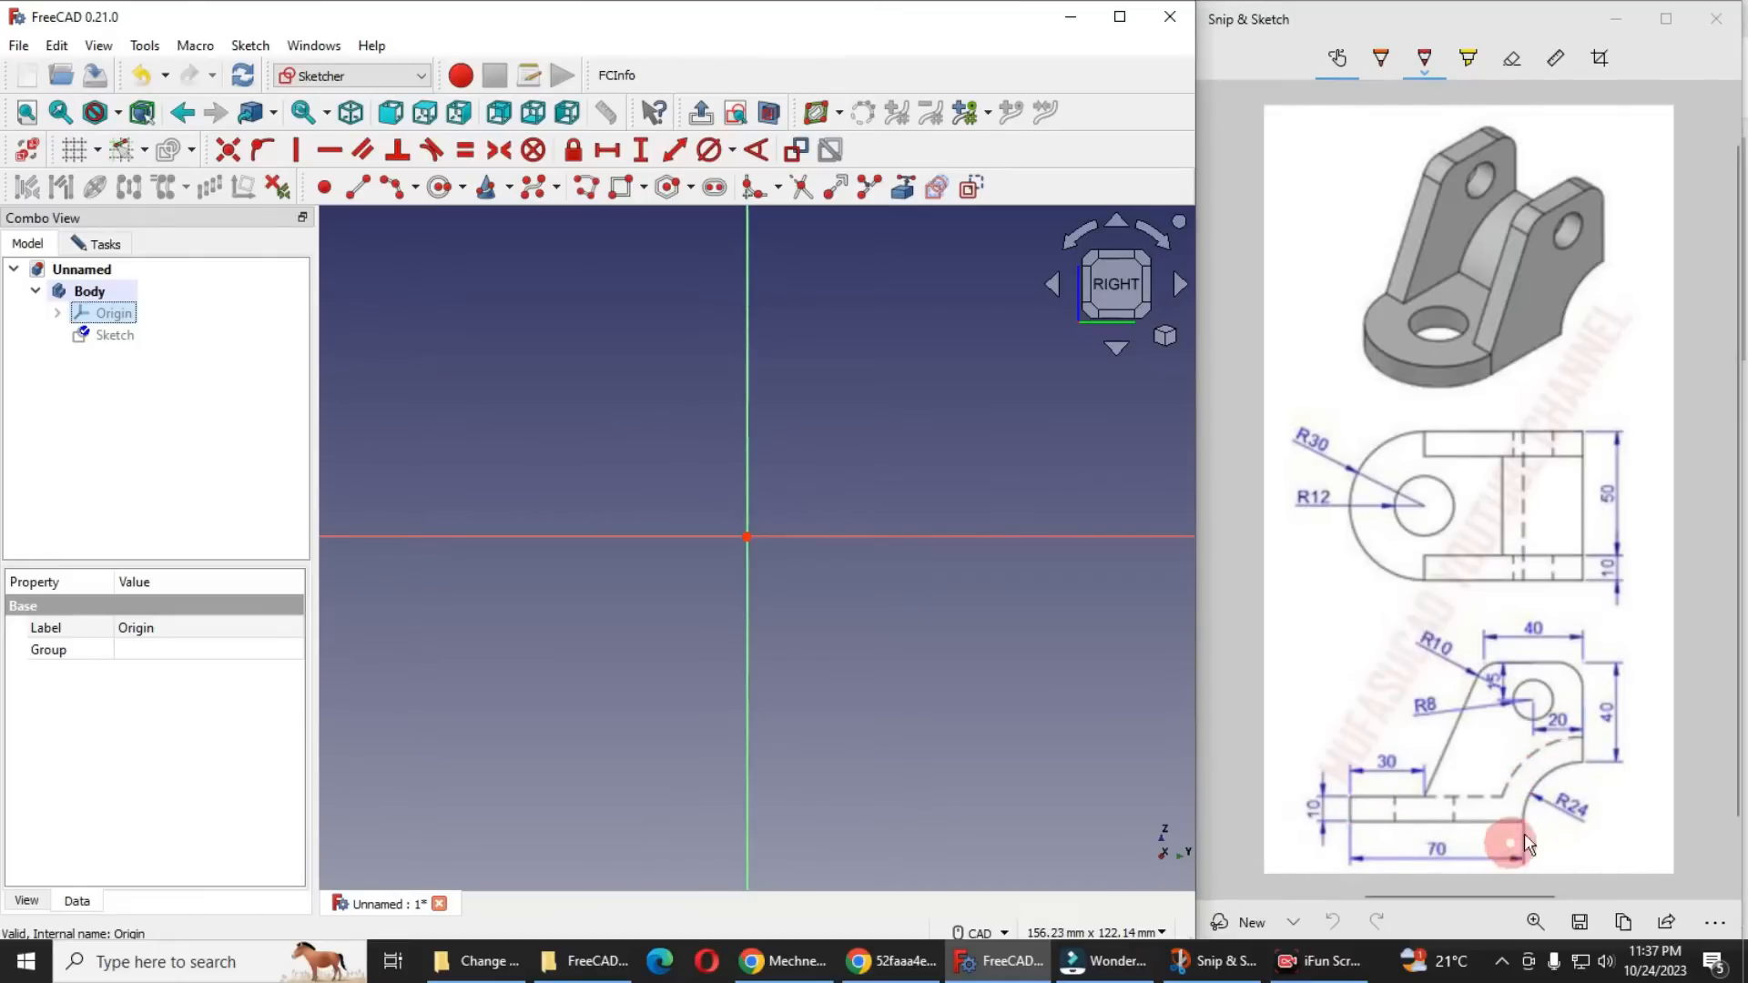
pyautogui.click(584, 187)
pyautogui.click(749, 537)
pyautogui.click(1118, 538)
# Sketch an arc from the base line's free end, rising and curving outward away from the origin
pyautogui.scroll(-1, 990, 490)
pyautogui.scroll(-2, 991, 489)
pyautogui.scroll(2, 1062, 456)
pyautogui.click(390, 192)
pyautogui.click(1086, 510)
pyautogui.click(1154, 459)
pyautogui.click(1121, 465)
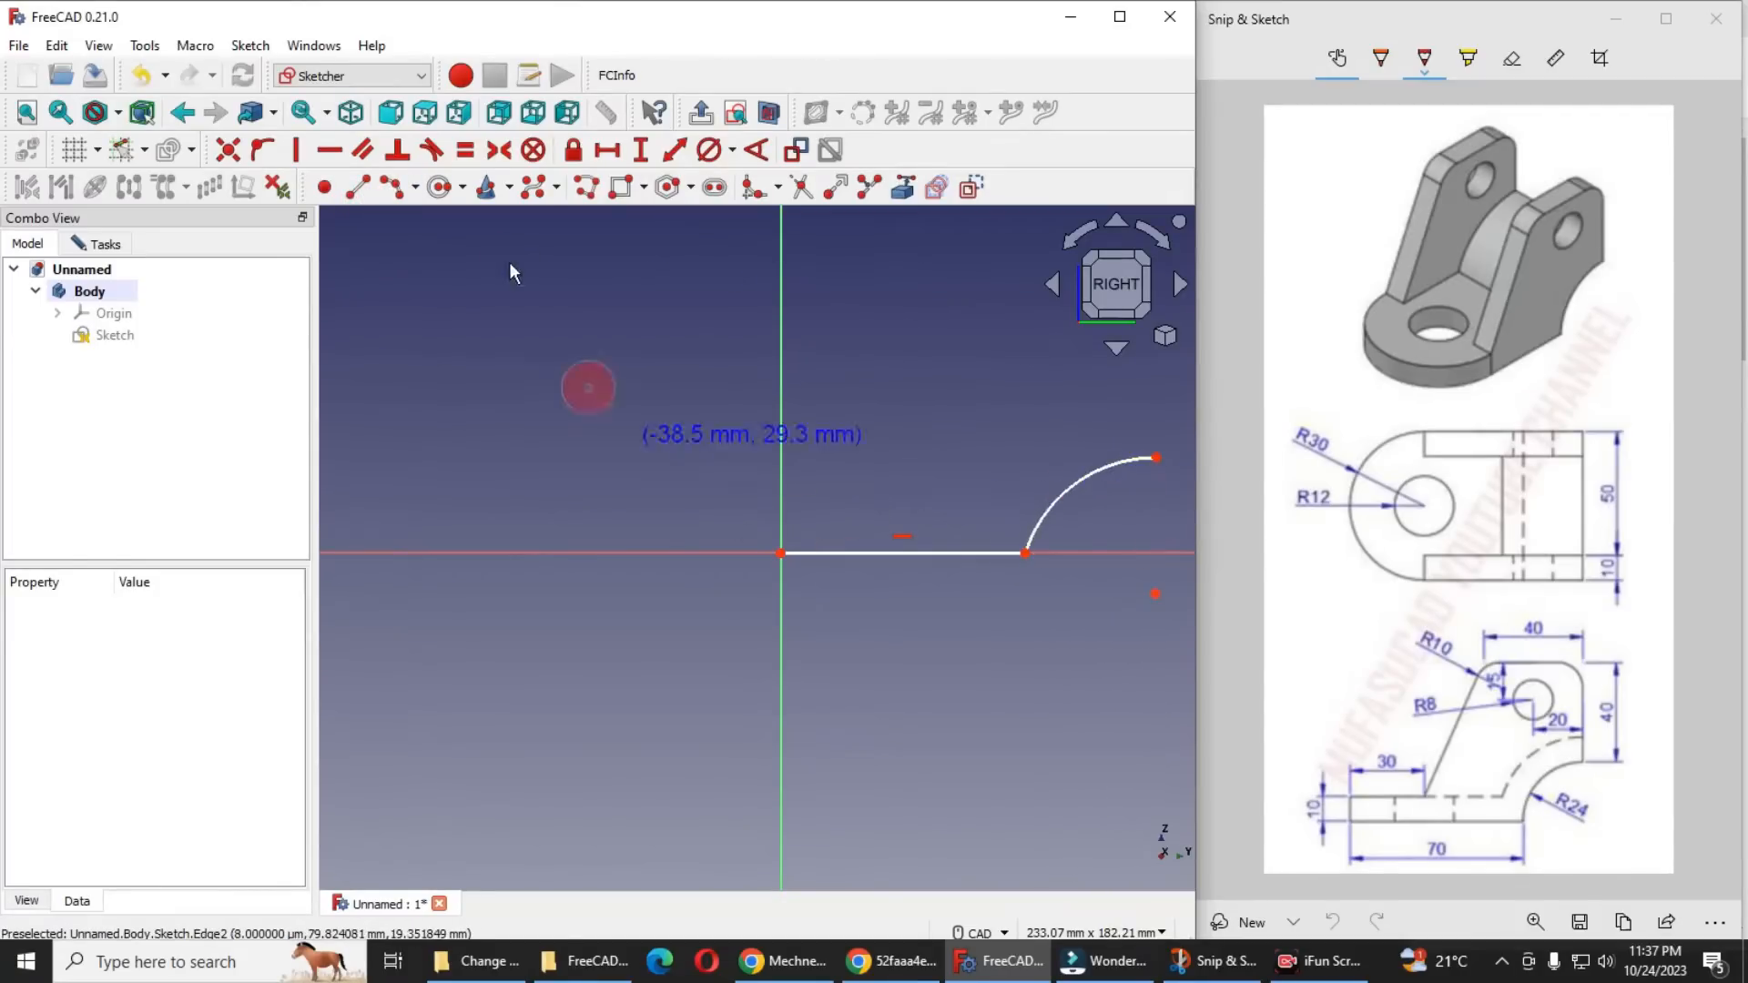
# Sketch a vertical line about 14 mm up from the origin, then a horizontal line about 56 mm long from its upper end
pyautogui.press('g')
pyautogui.press('l')
pyautogui.click(781, 553)
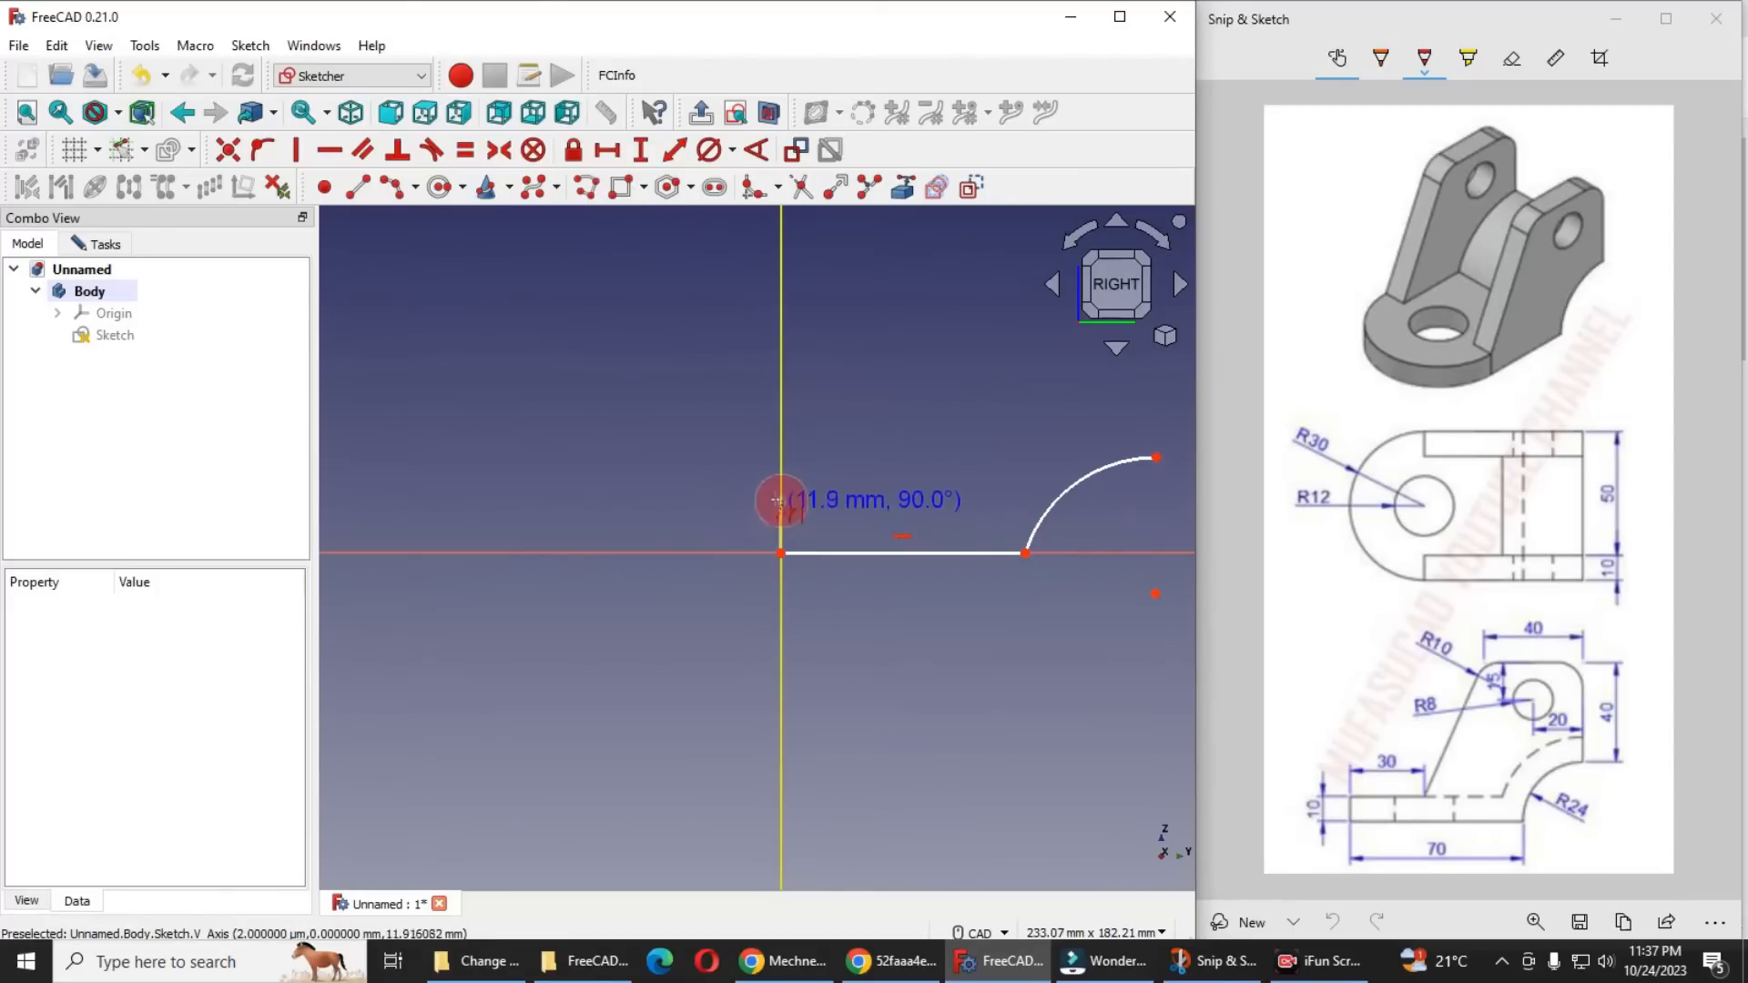
pyautogui.click(780, 498)
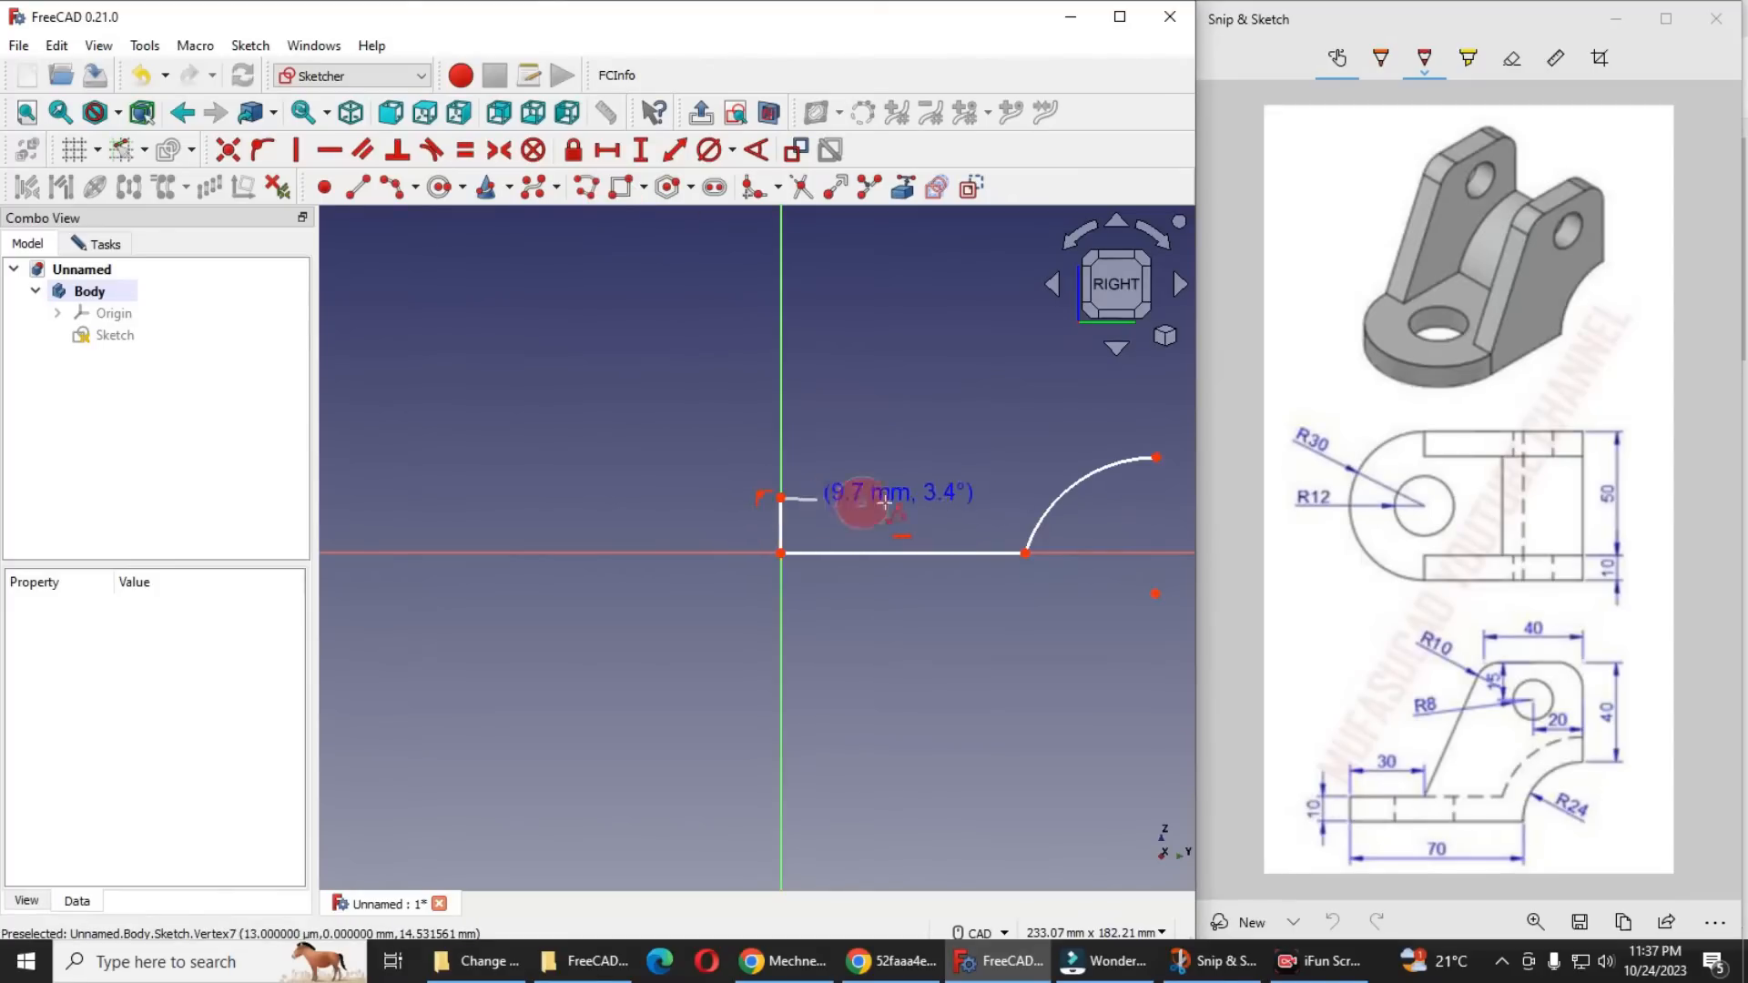
pyautogui.click(990, 498)
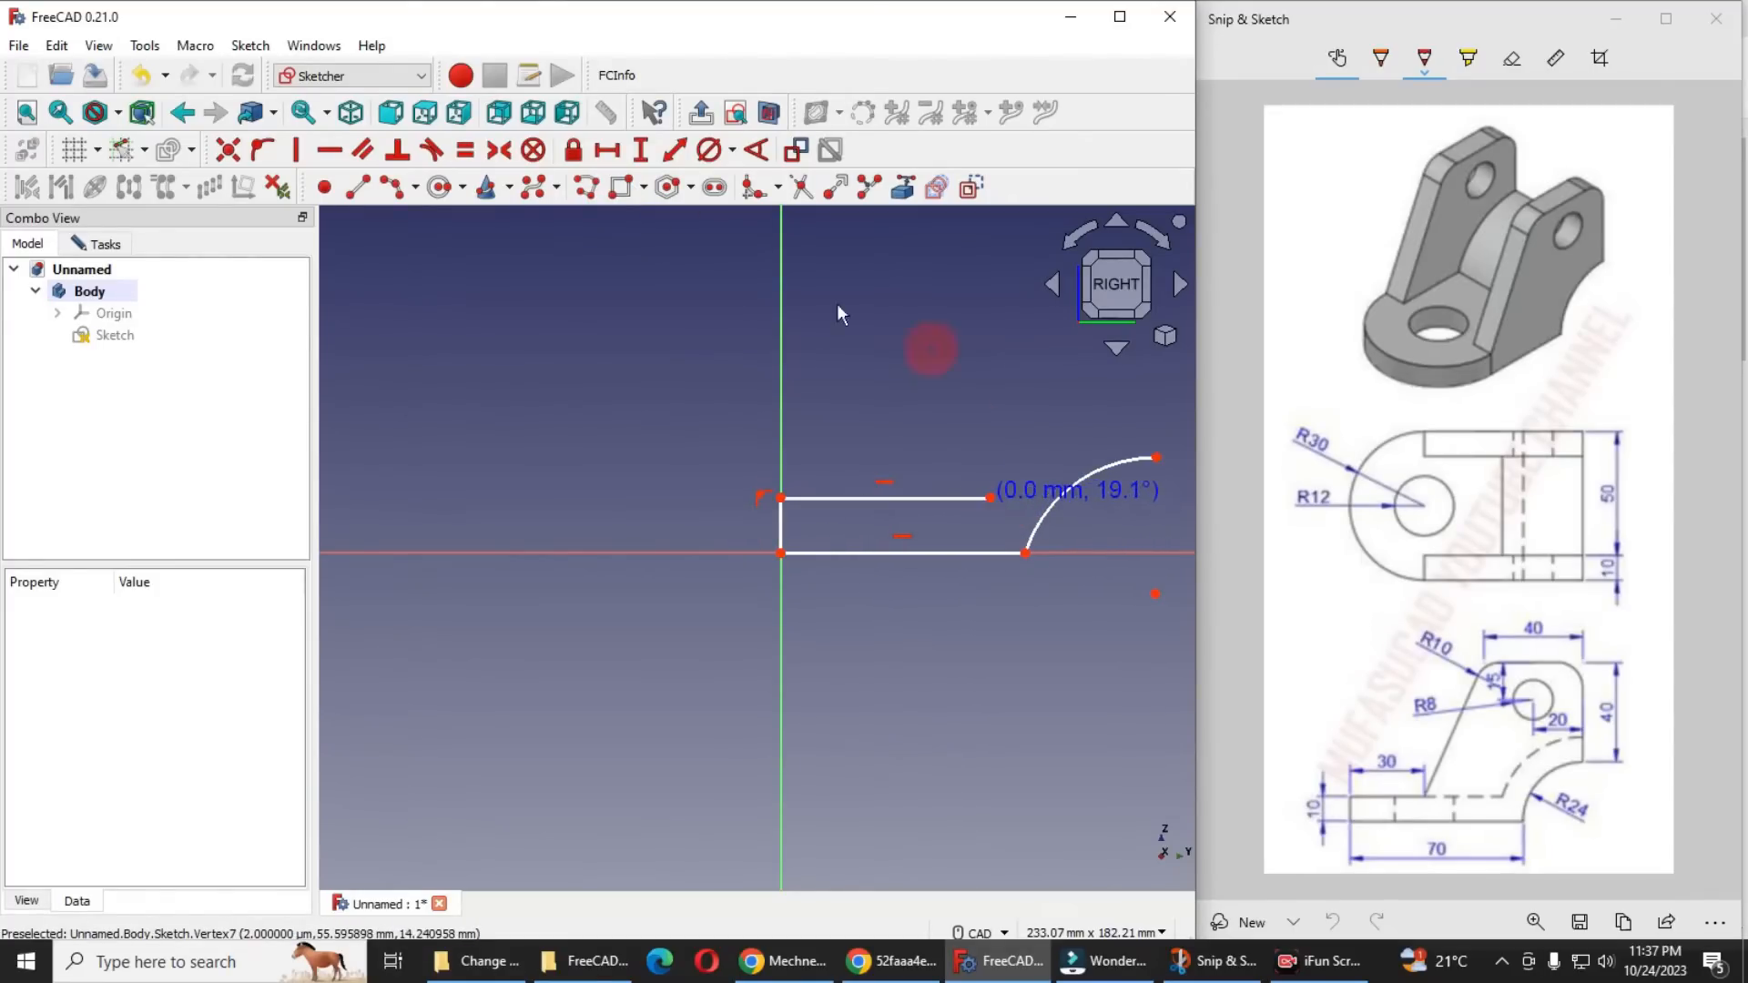
# Sketch a second arc above the first one, starting at the end of the upper horizontal line
pyautogui.click(395, 187)
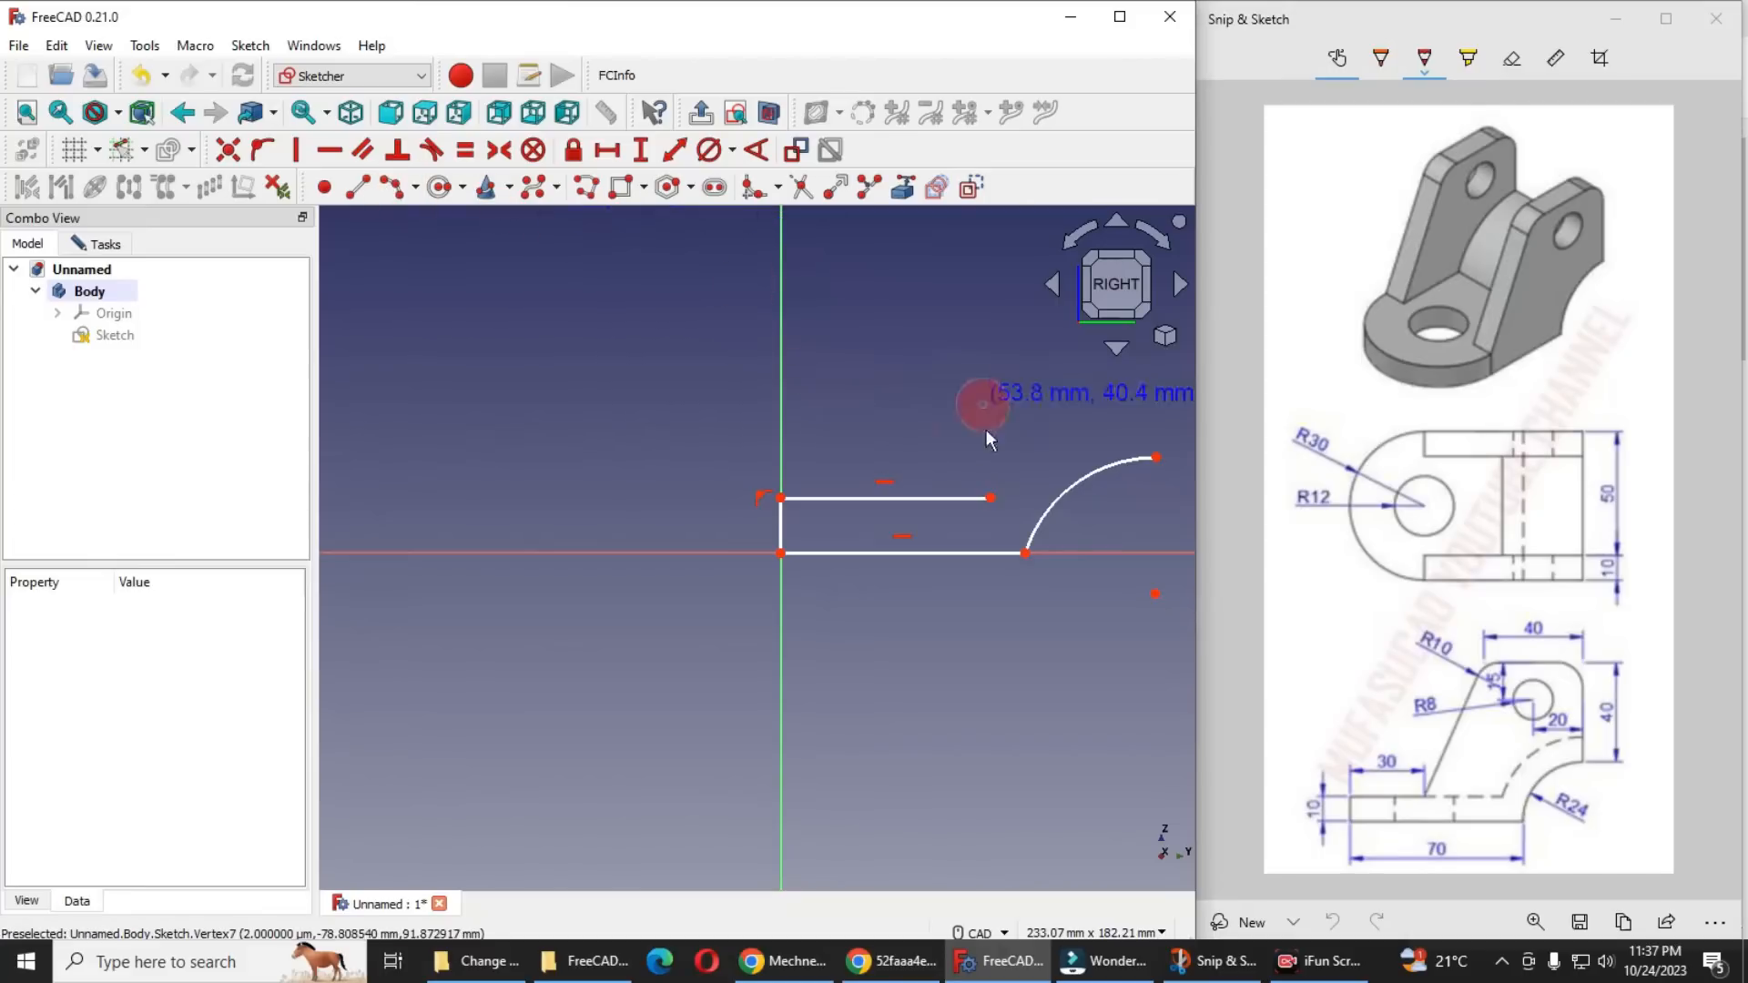
pyautogui.click(991, 498)
pyautogui.click(1163, 424)
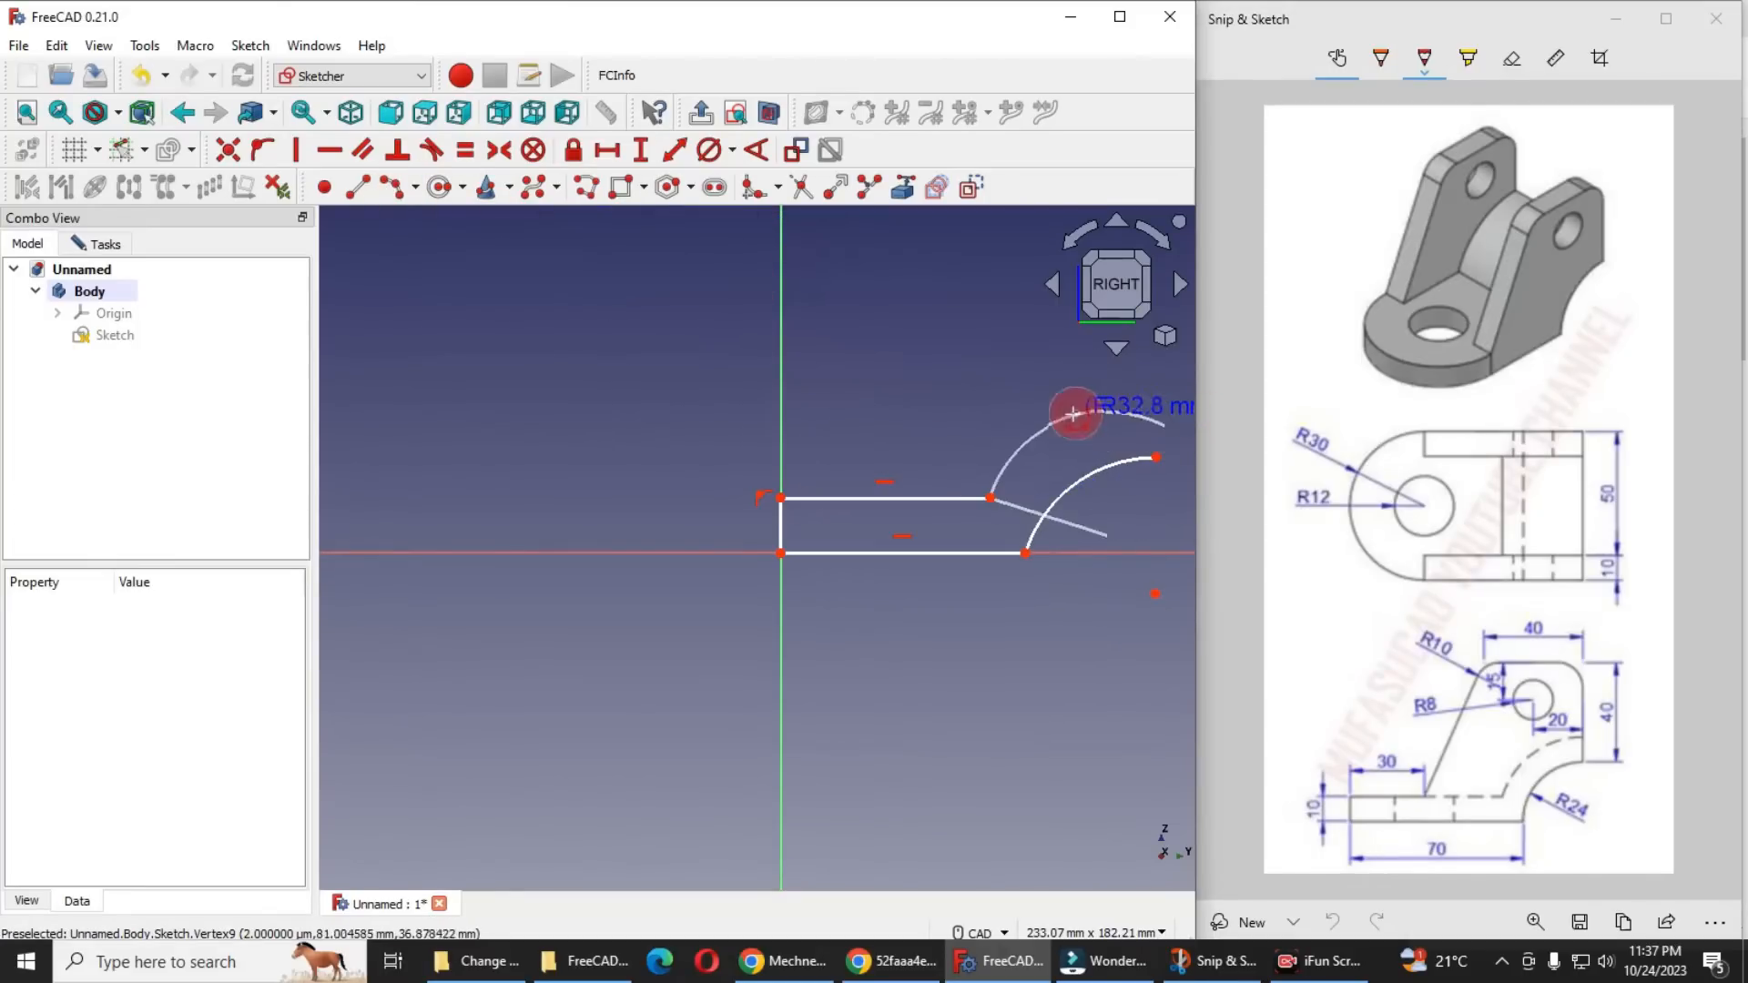
pyautogui.click(1071, 432)
# Close the profile with a line joining the free ends of both arcs and constrain that line vertical
pyautogui.scroll(-3, 952, 491)
pyautogui.scroll(4, 1138, 498)
pyautogui.click(368, 190)
pyautogui.click(937, 461)
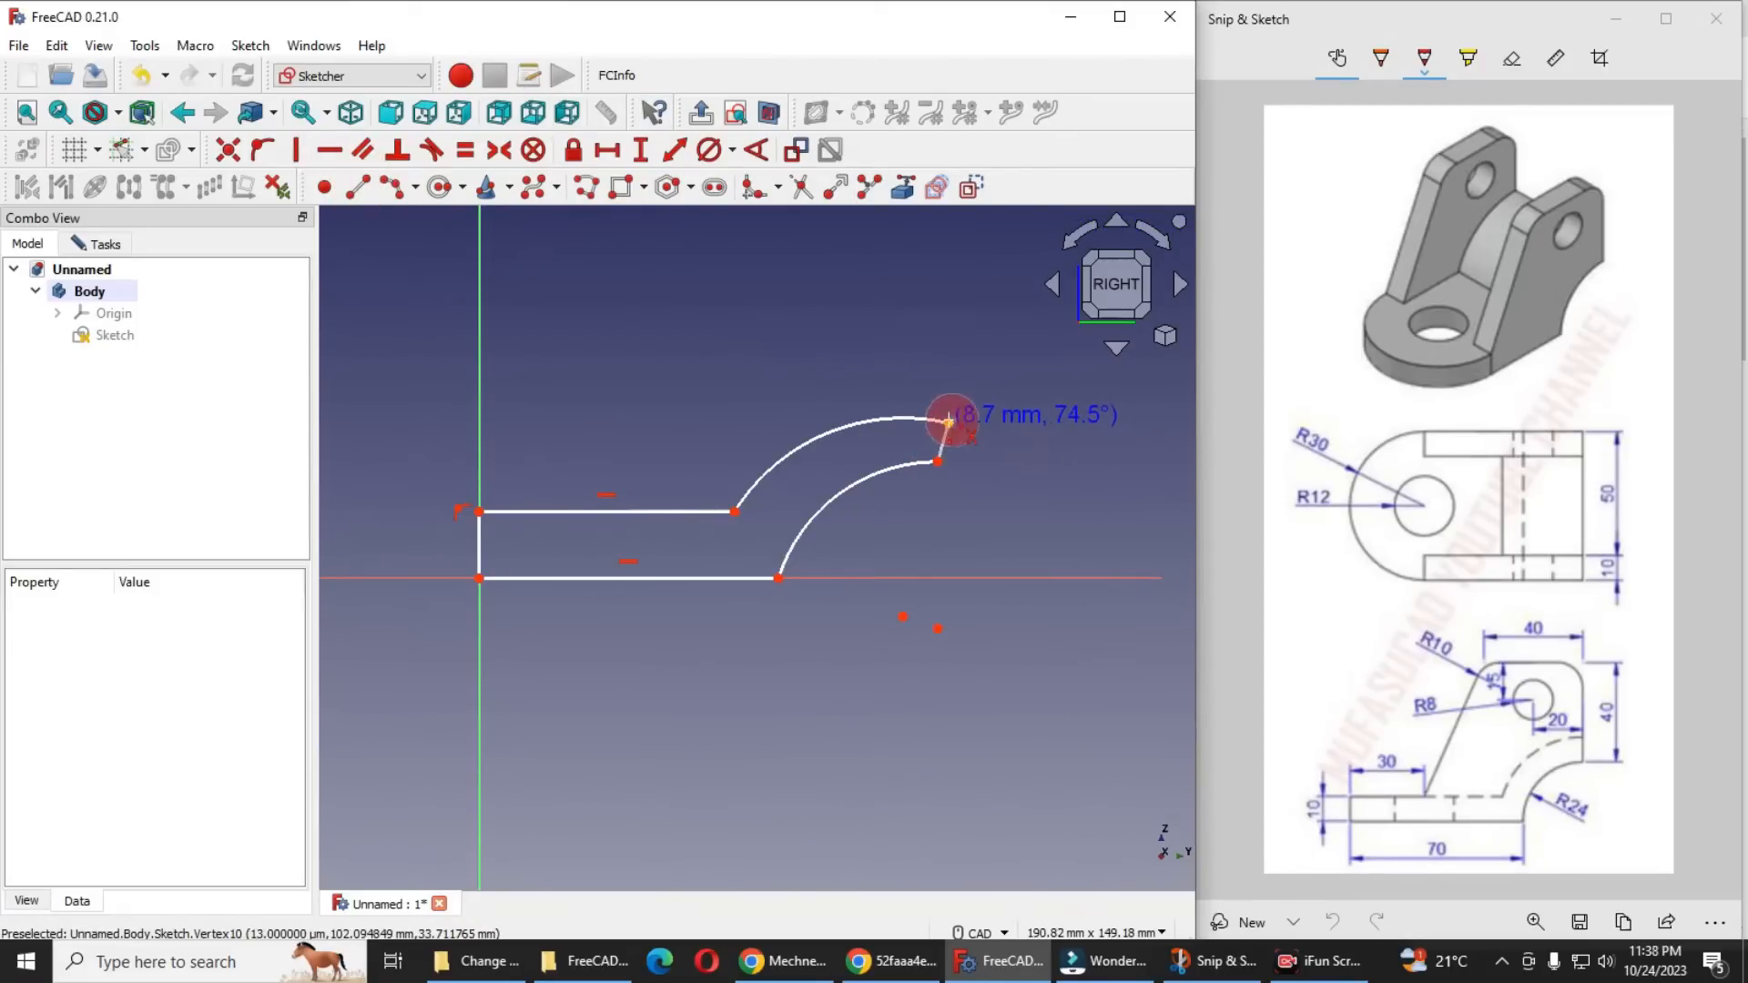
pyautogui.click(947, 421)
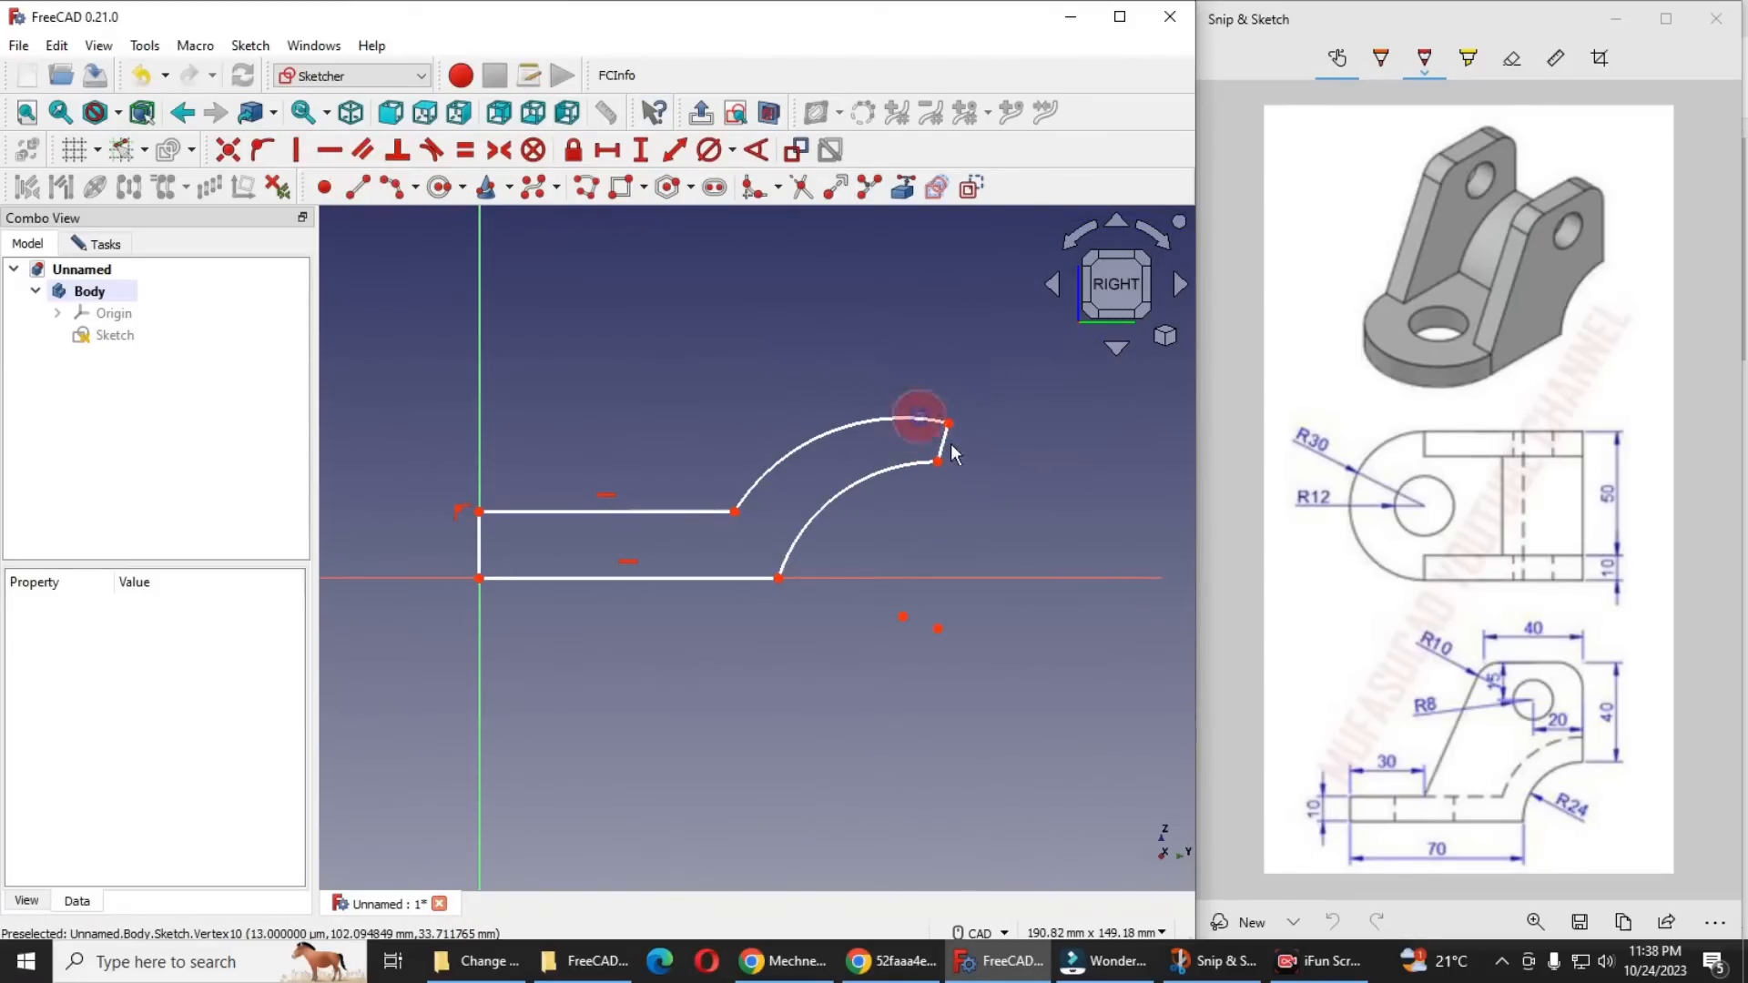
pyautogui.click(943, 448)
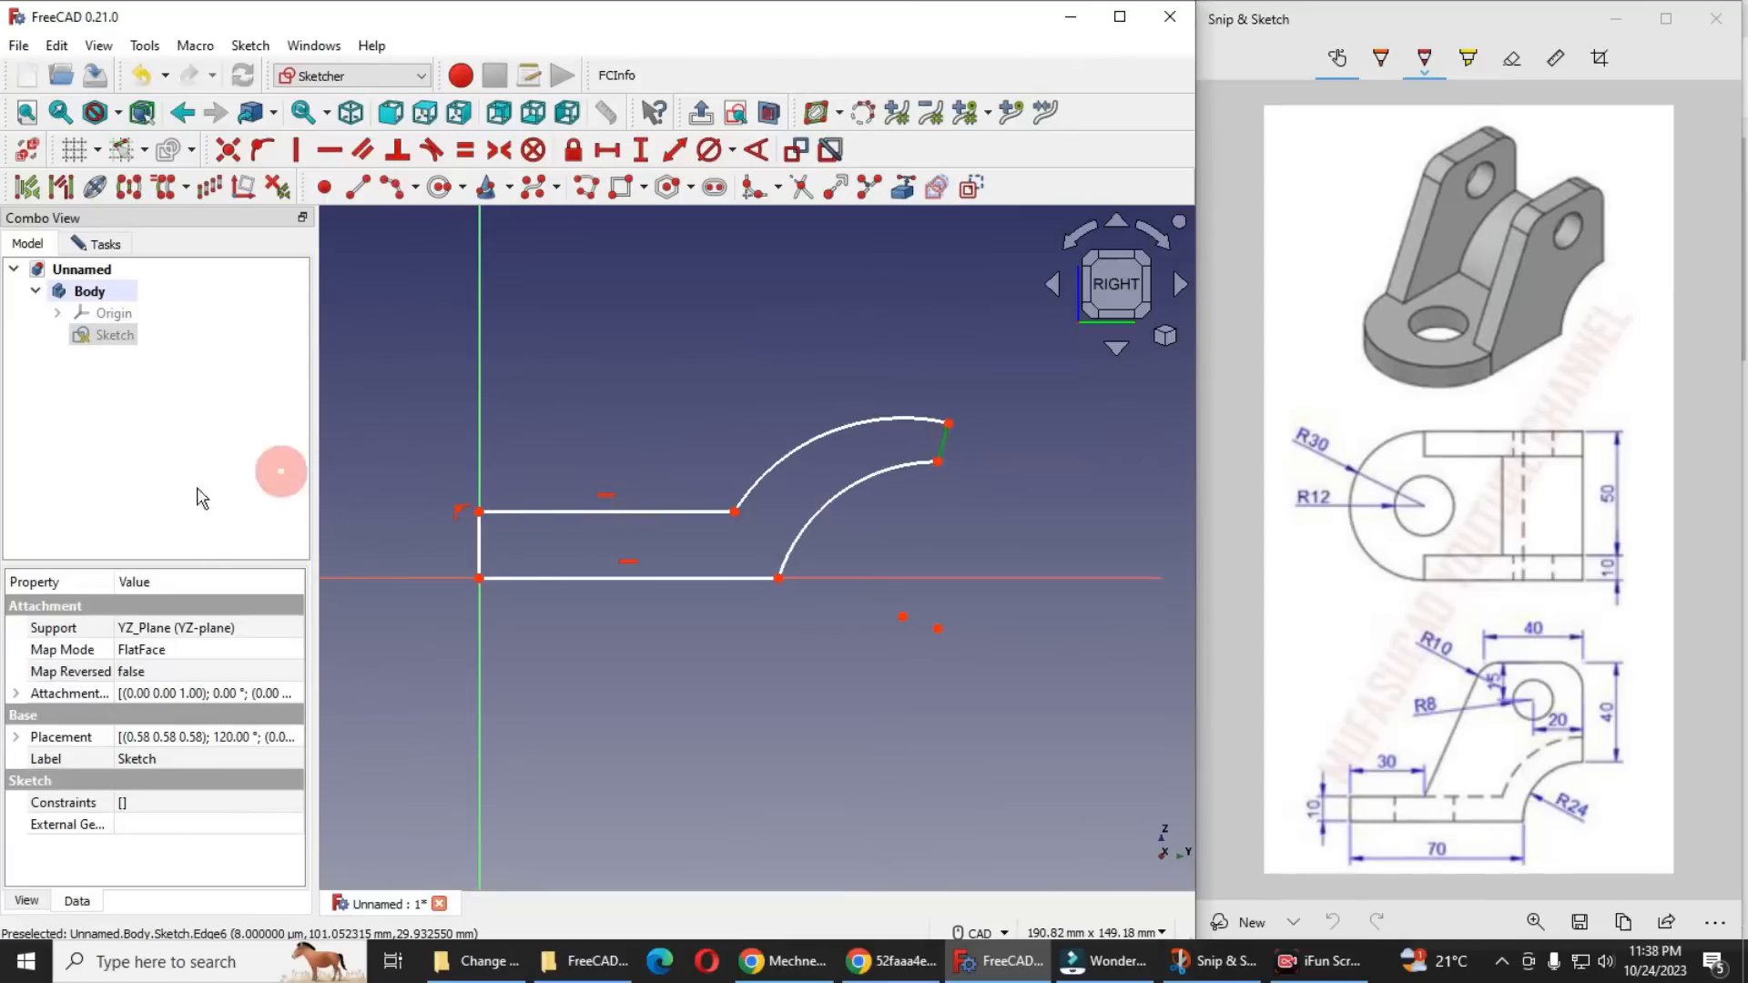
pyautogui.click(296, 150)
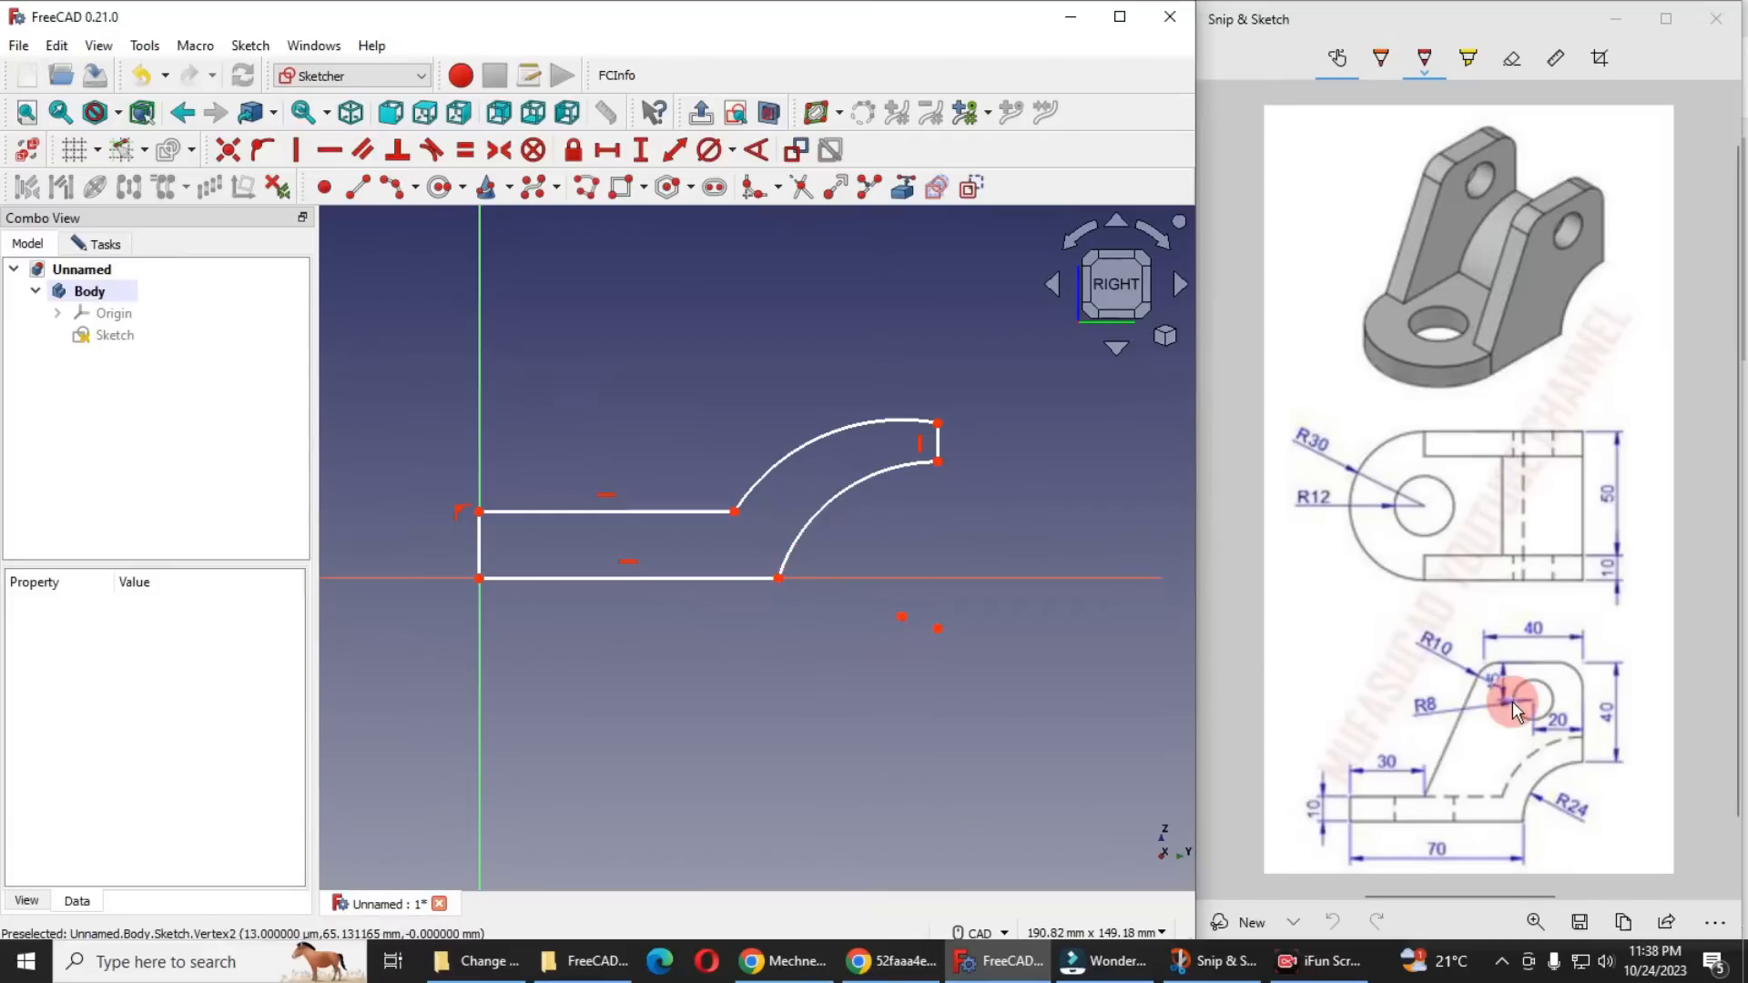
# Constrain the length of the horizontal base line to 70 mm
pyautogui.click(721, 580)
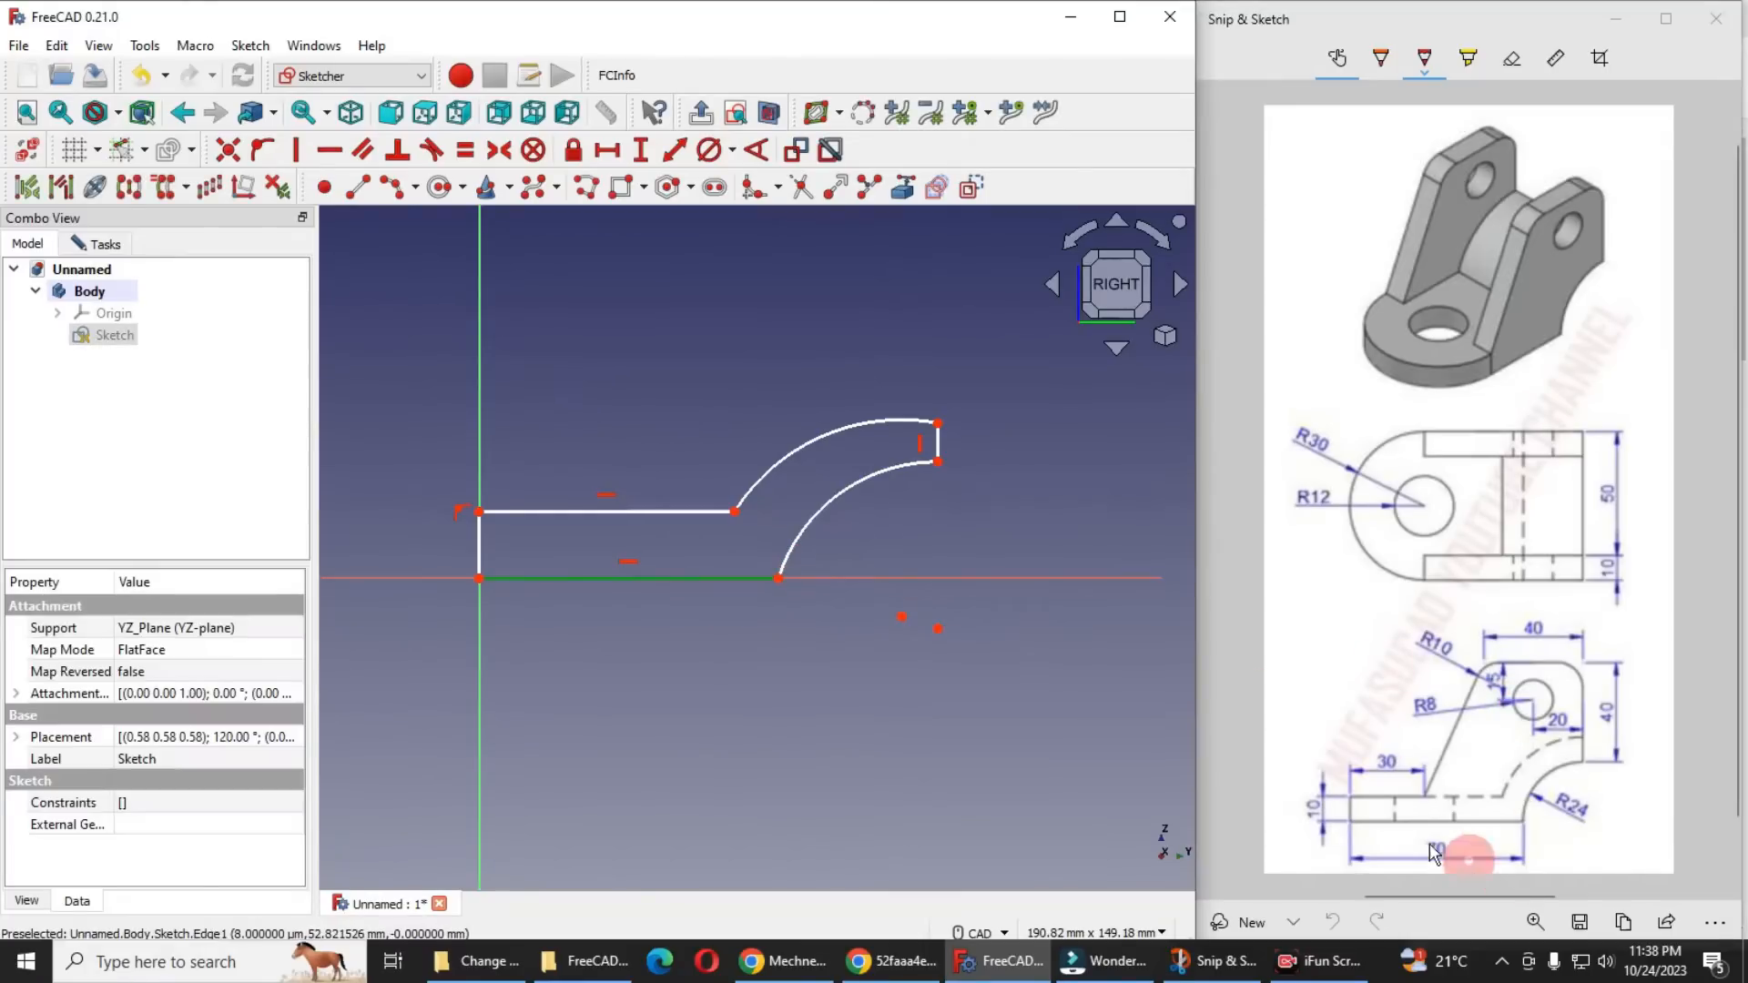
pyautogui.click(612, 155)
pyautogui.write('70')
pyautogui.press('Return')
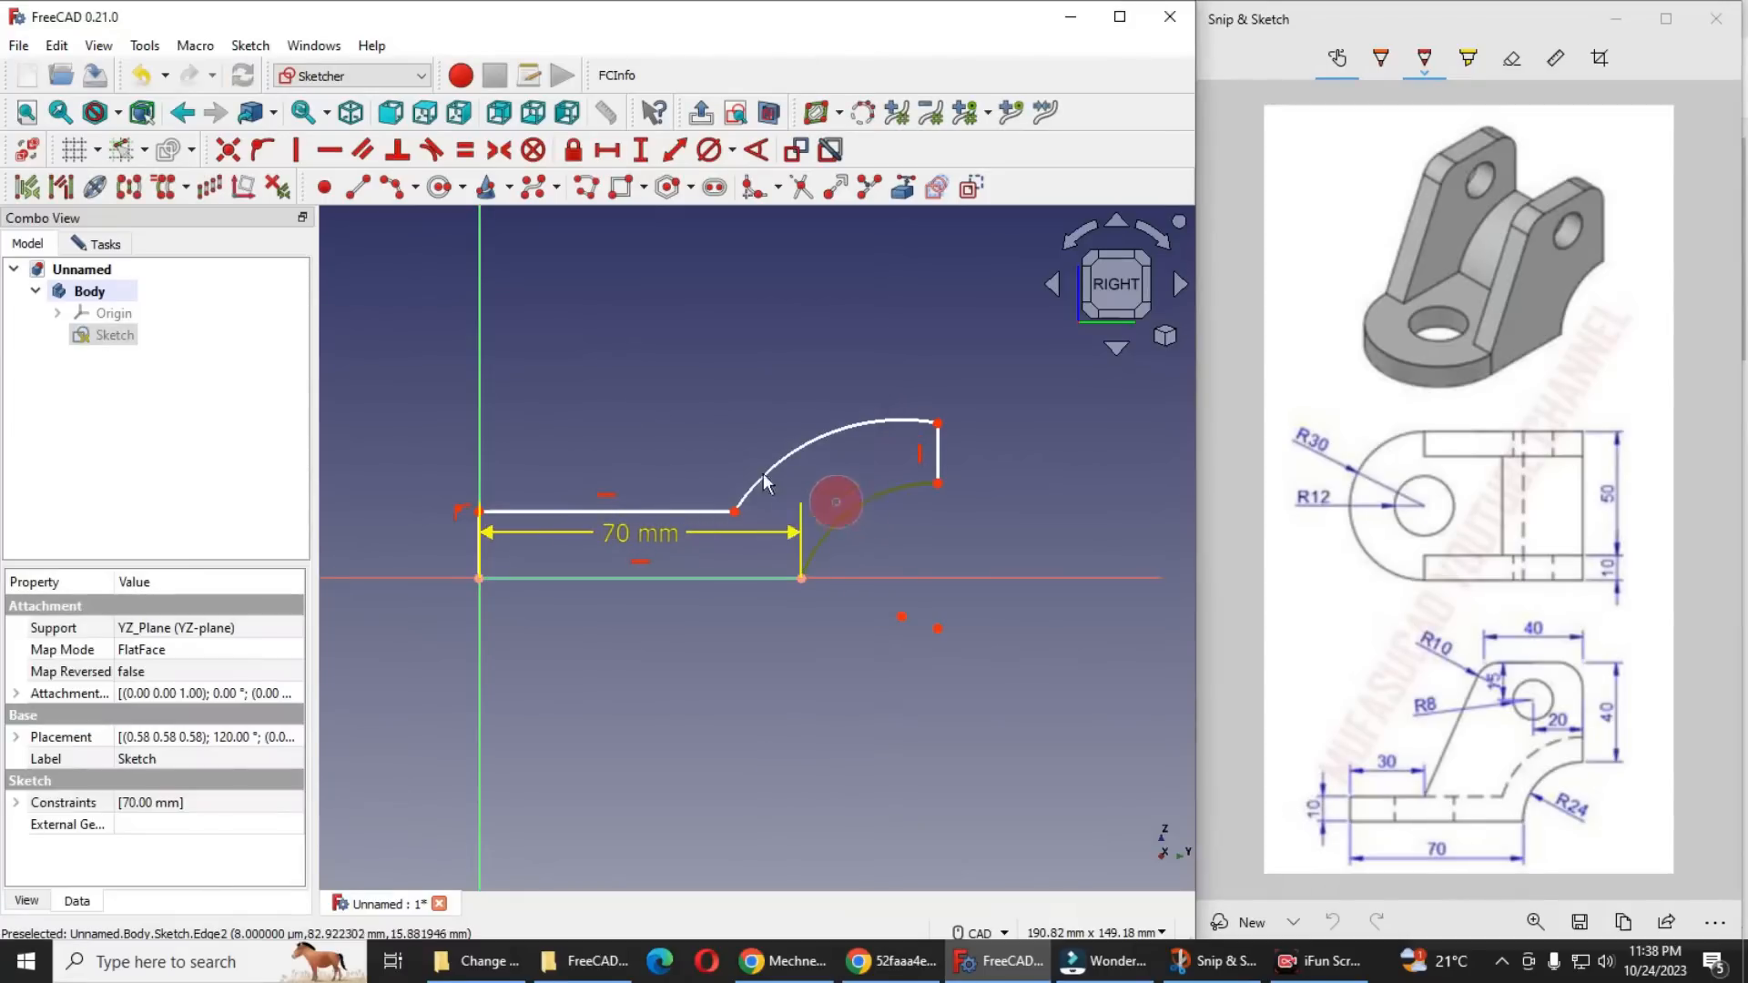
# Constrain the radius of the lower arc to 24 mm
pyautogui.click(733, 151)
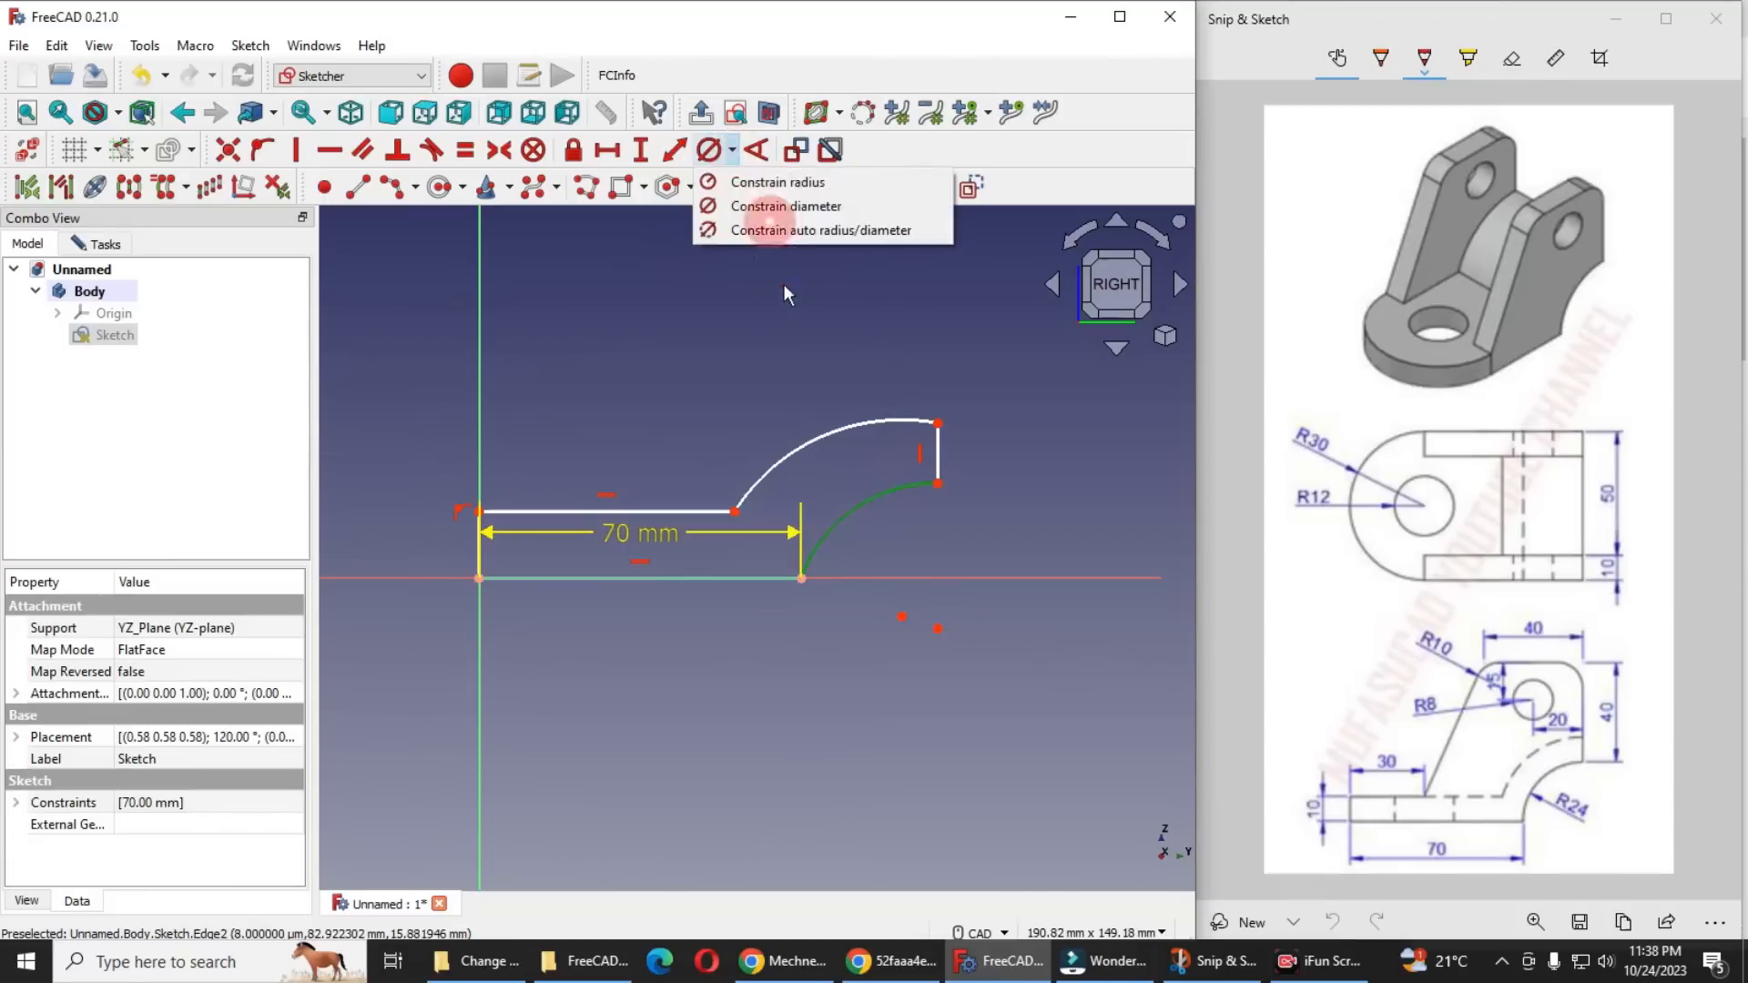
pyautogui.click(765, 183)
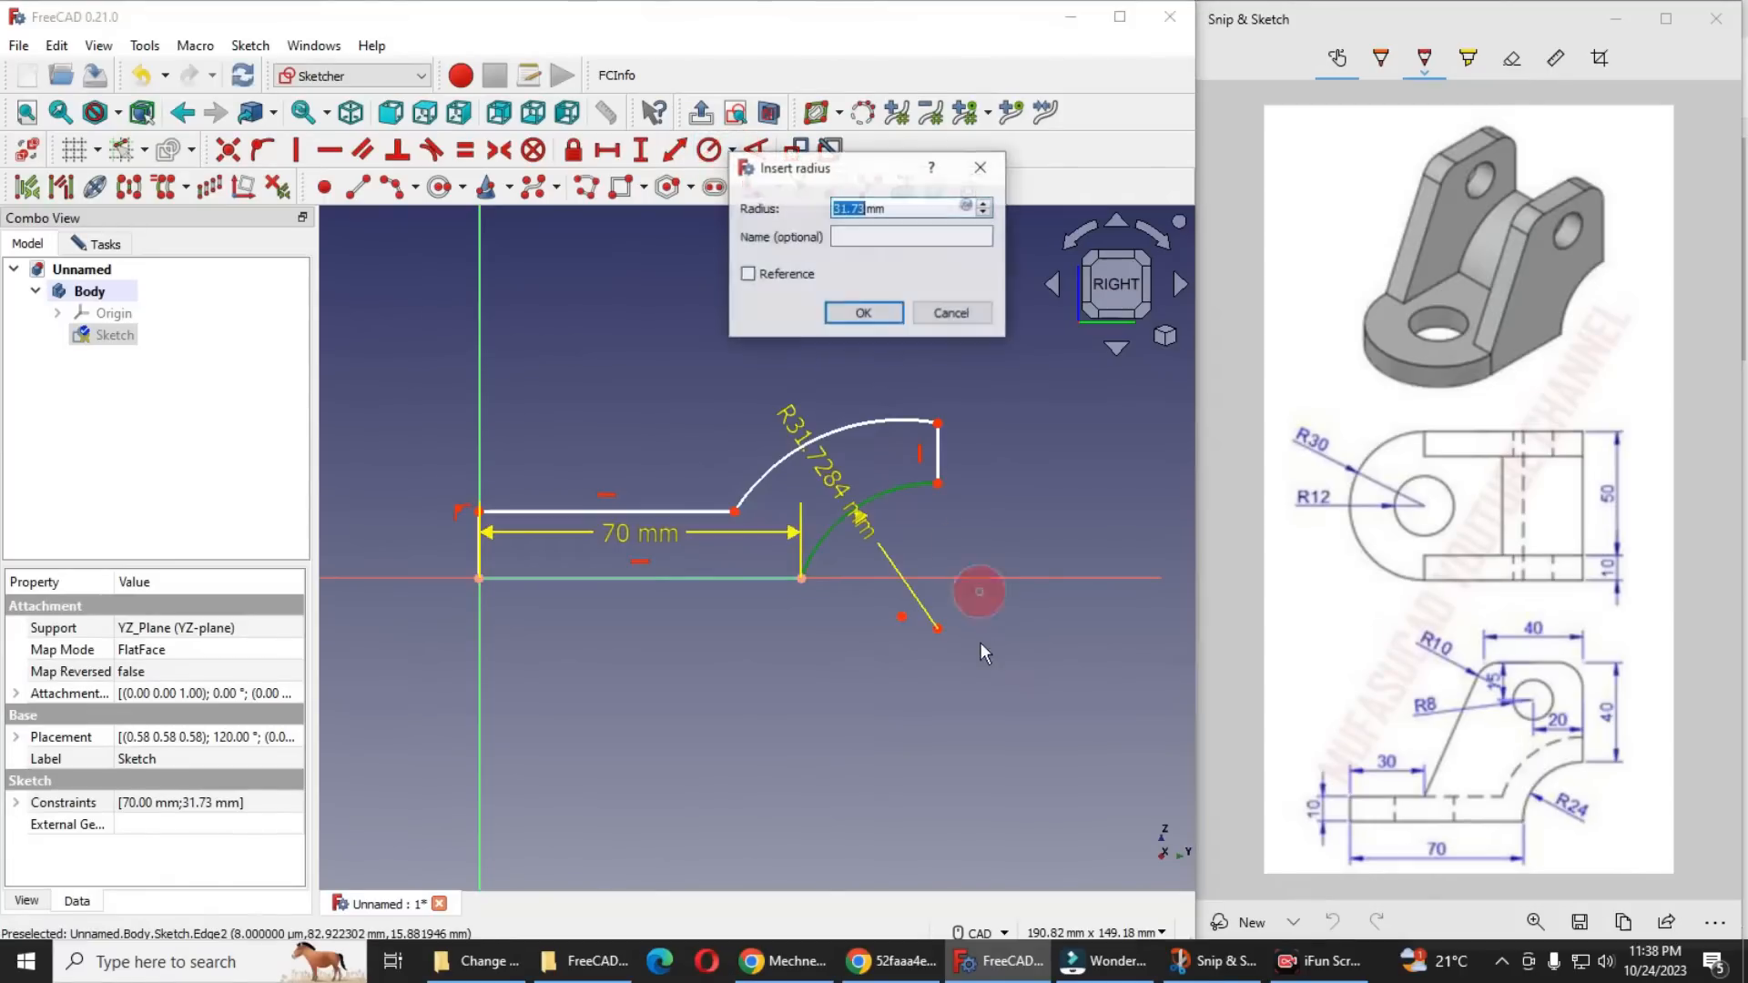
pyautogui.write('24')
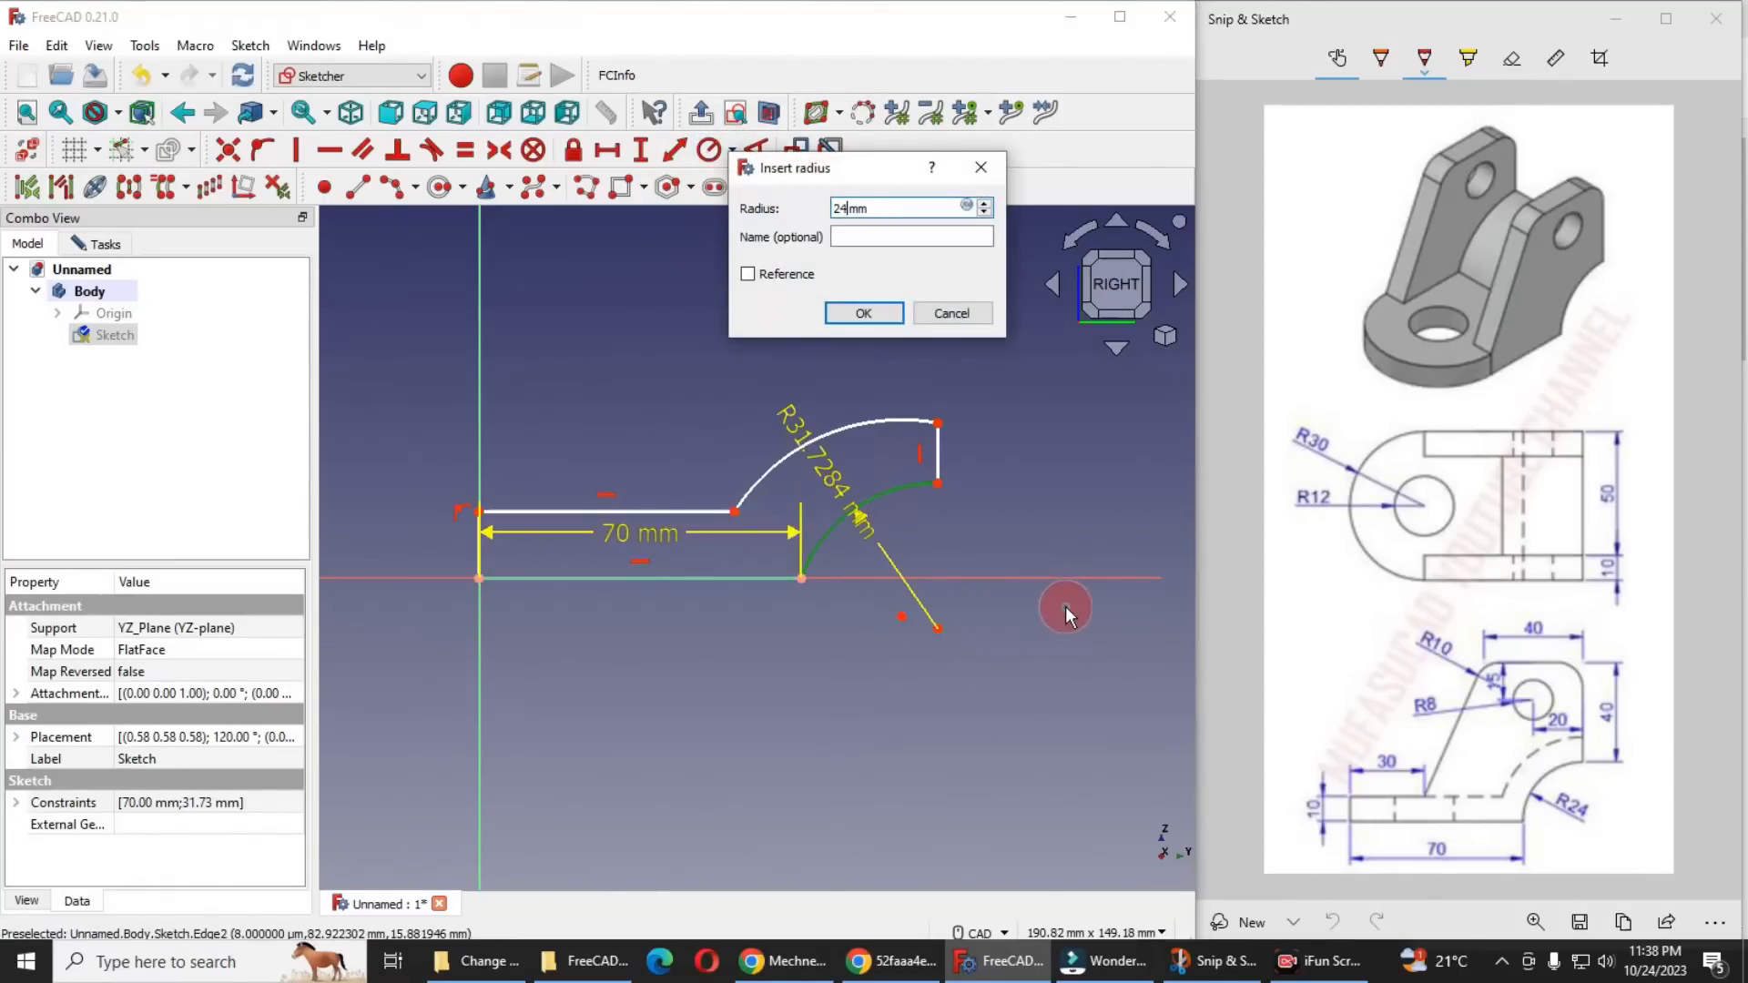
pyautogui.press('Return')
# Constrain the radius of the upper arc to 34 mm
pyautogui.scroll(3, 772, 499)
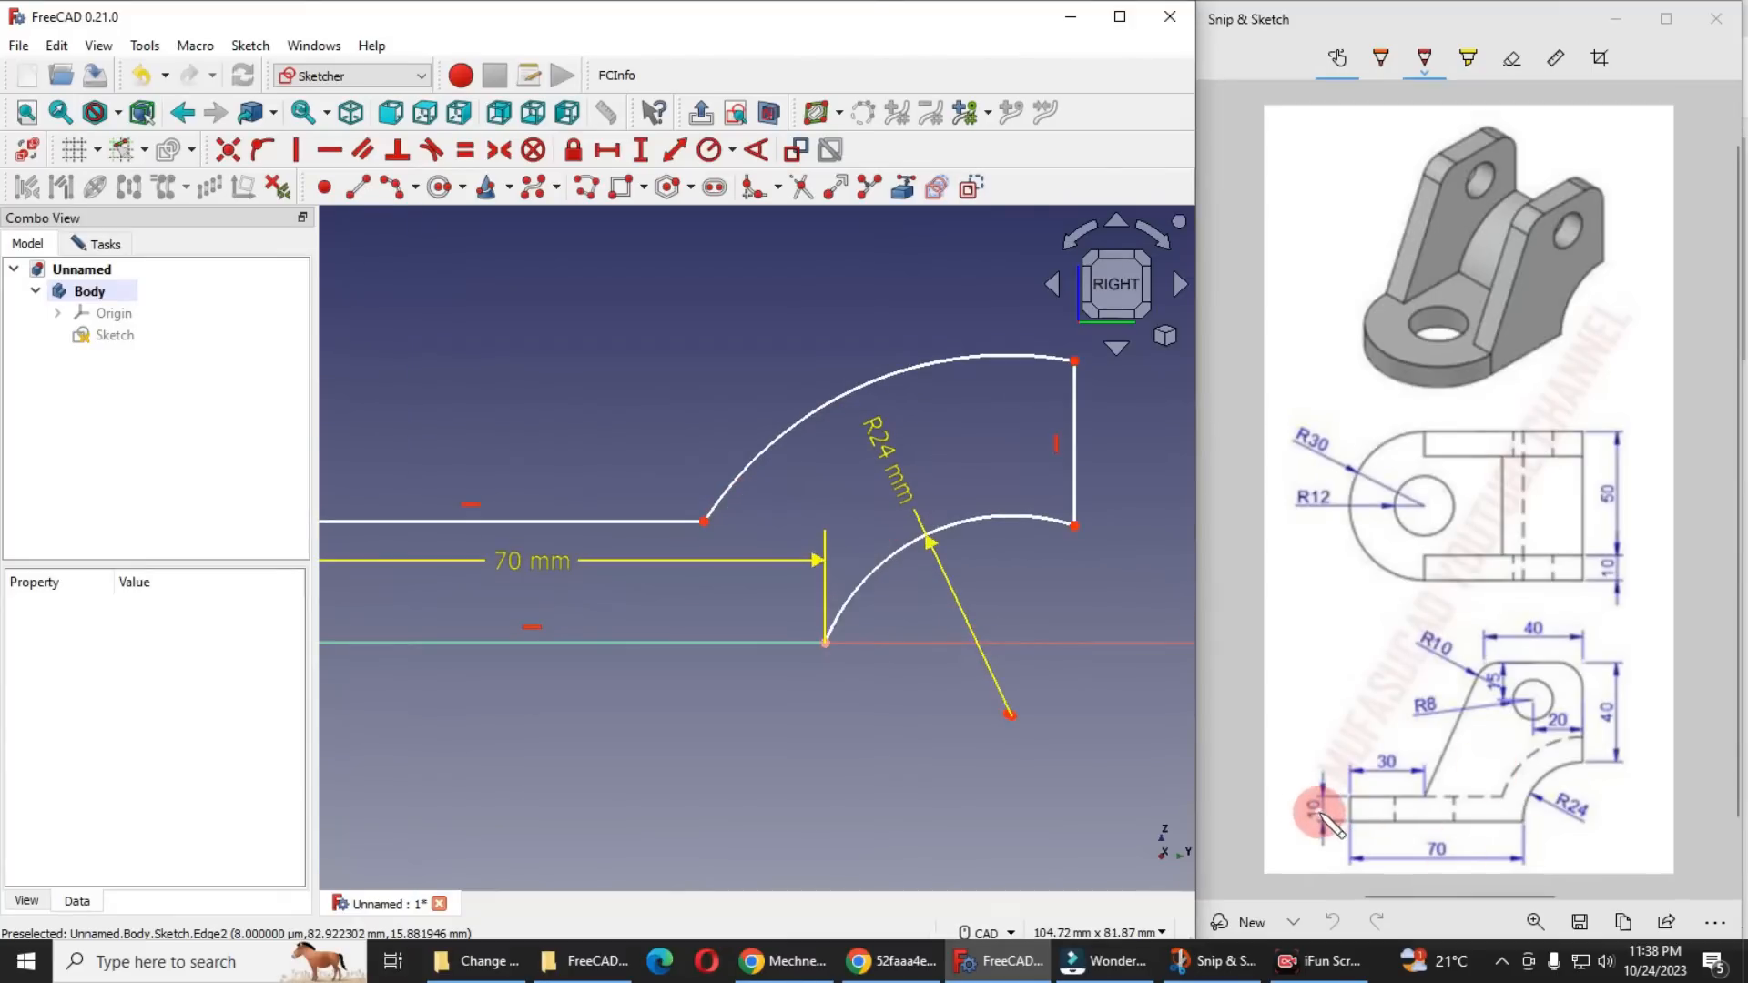
pyautogui.scroll(-2, 876, 609)
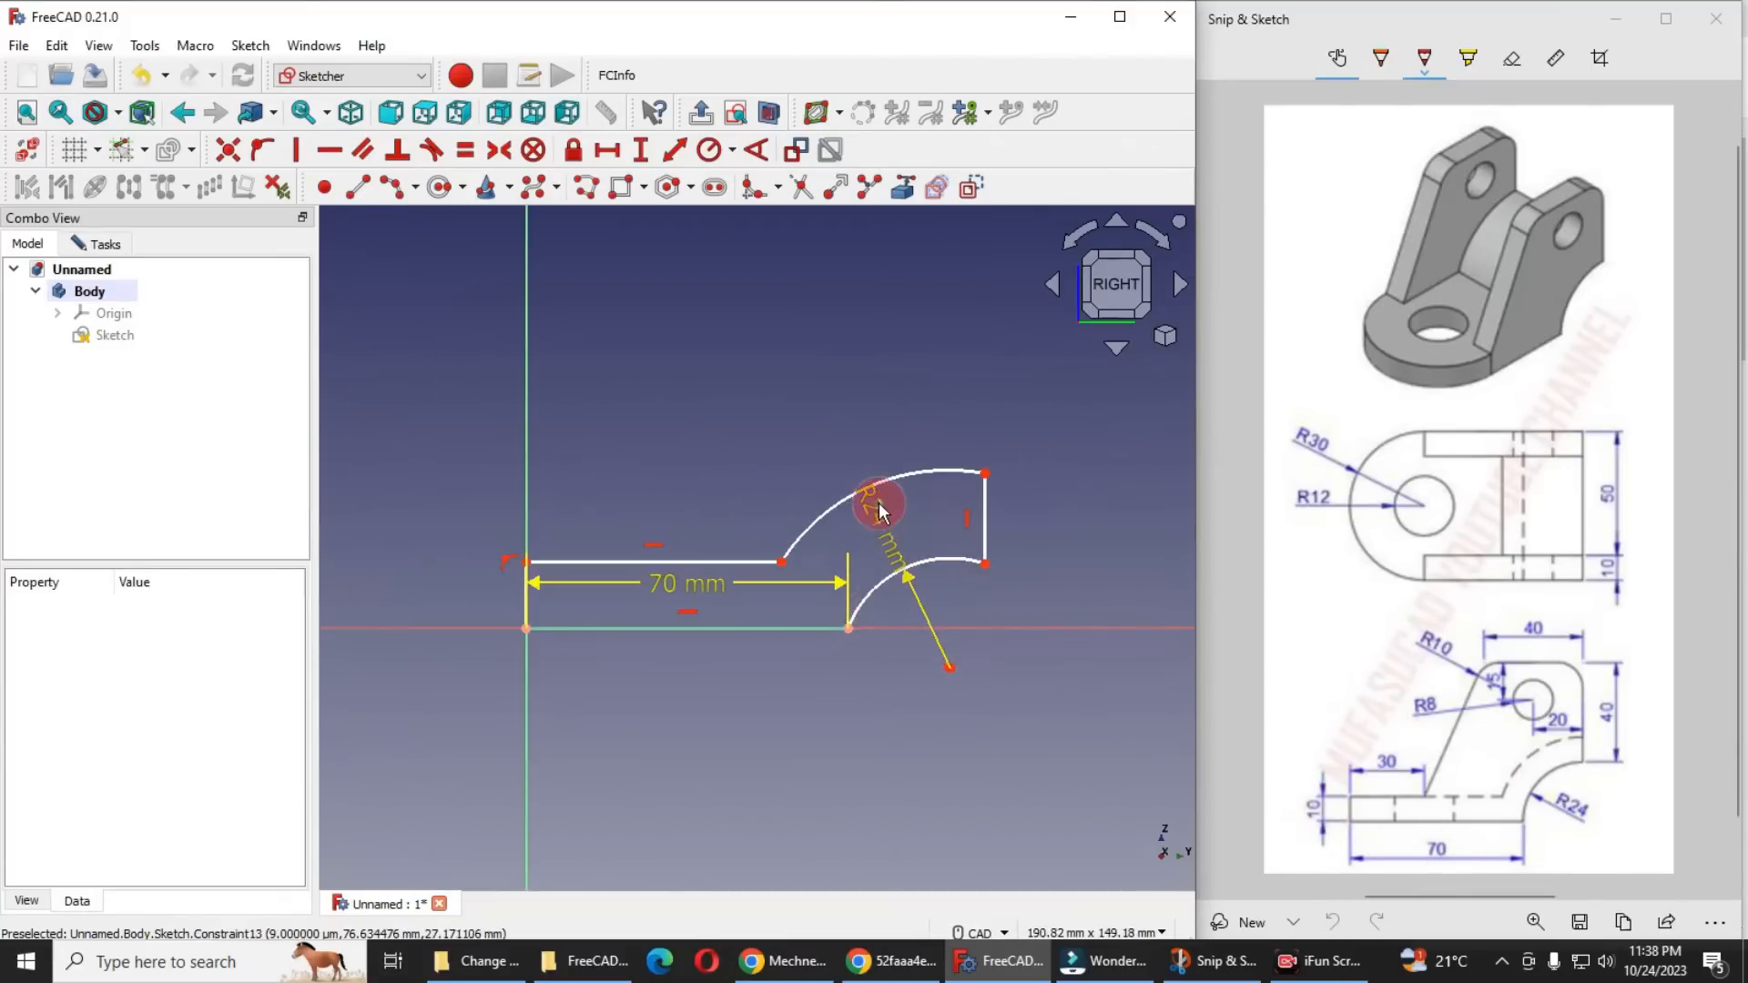
pyautogui.scroll(2, 890, 547)
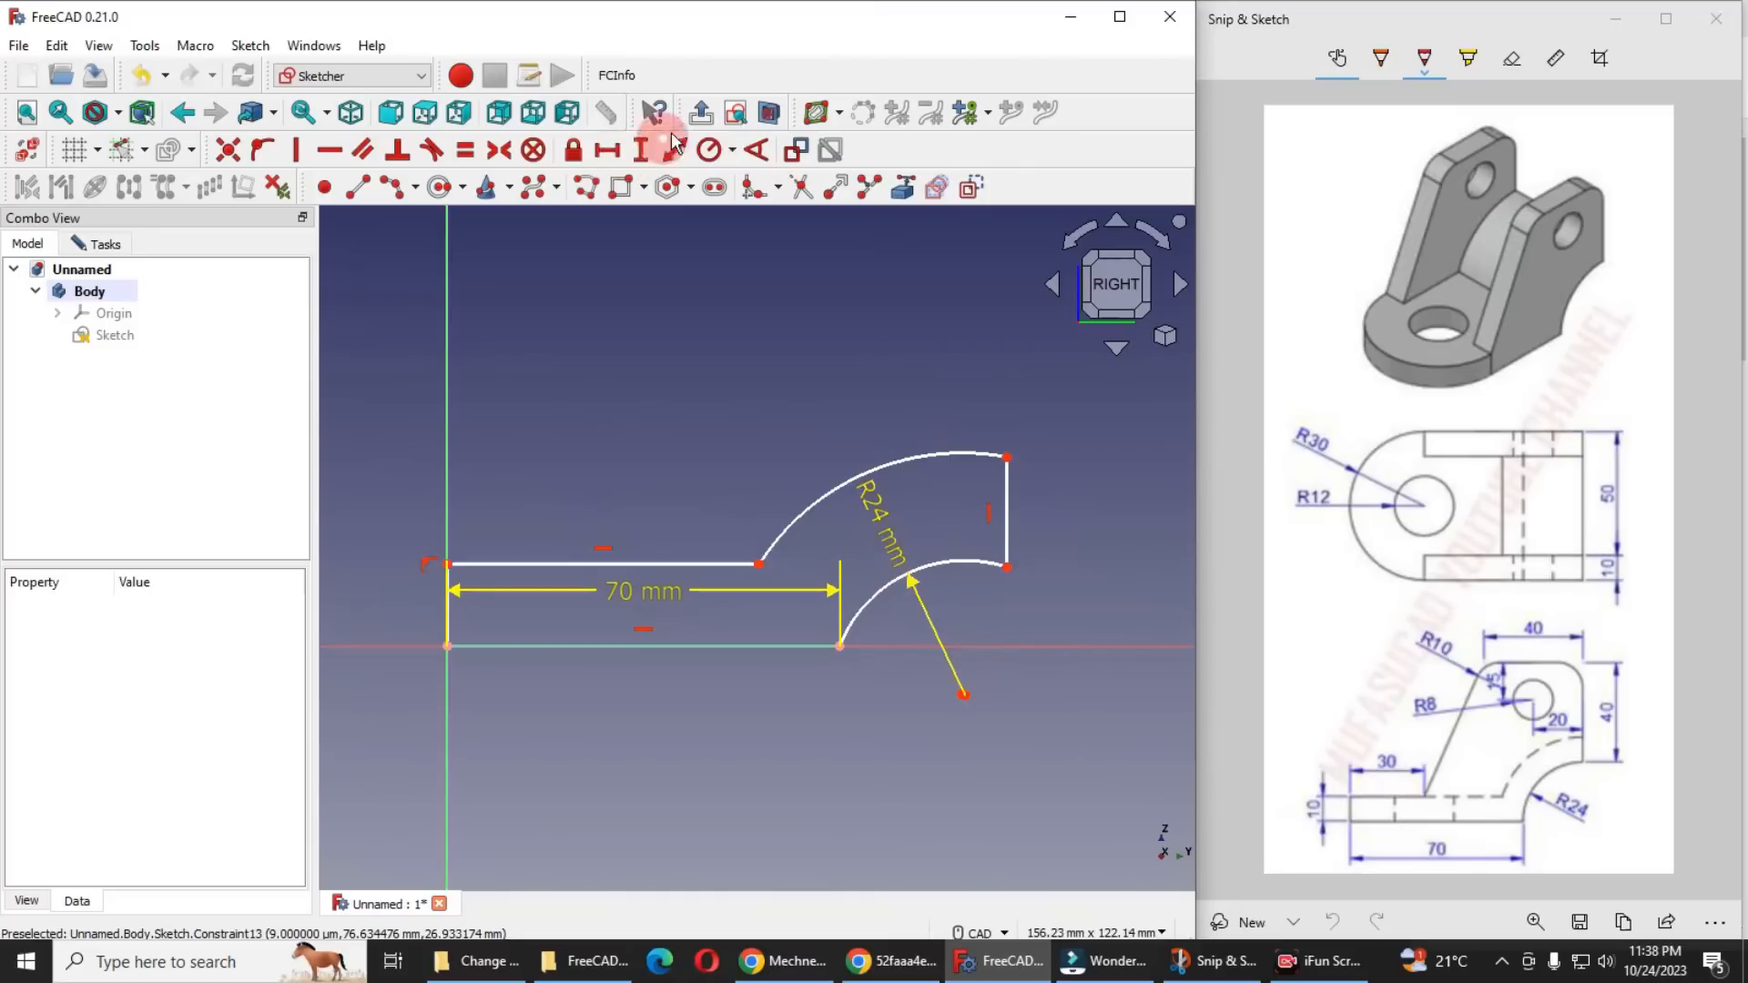
pyautogui.click(732, 150)
pyautogui.click(734, 180)
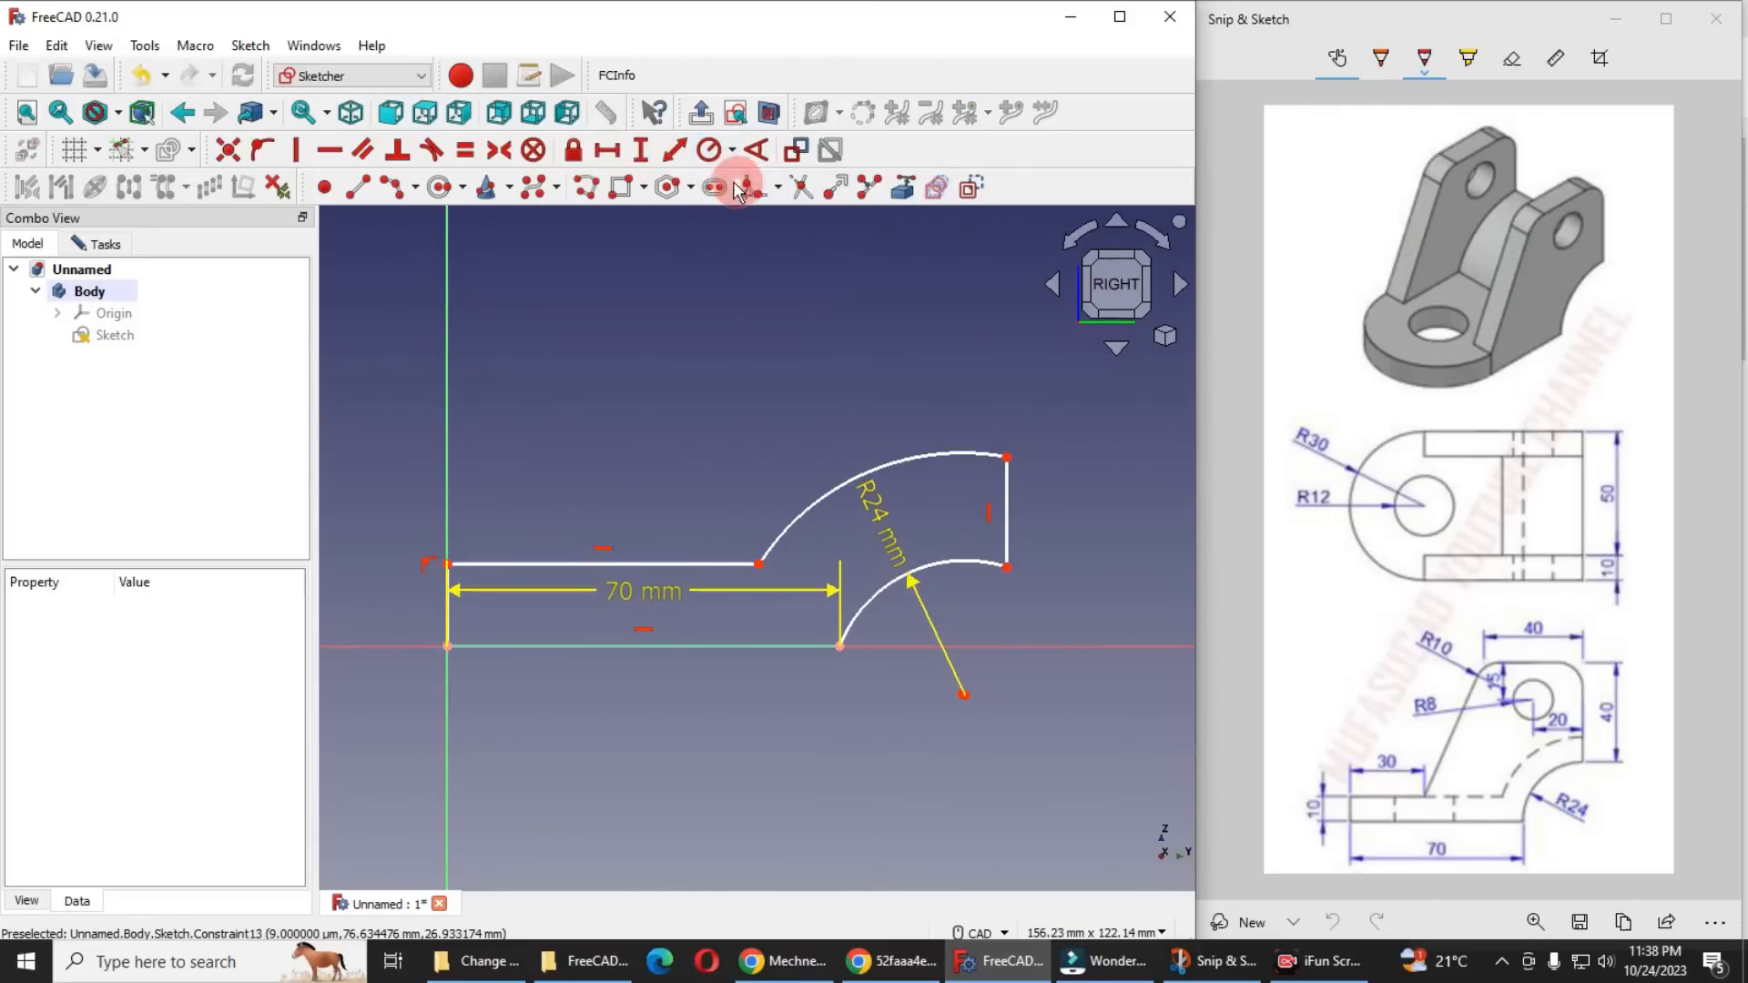
pyautogui.click(907, 473)
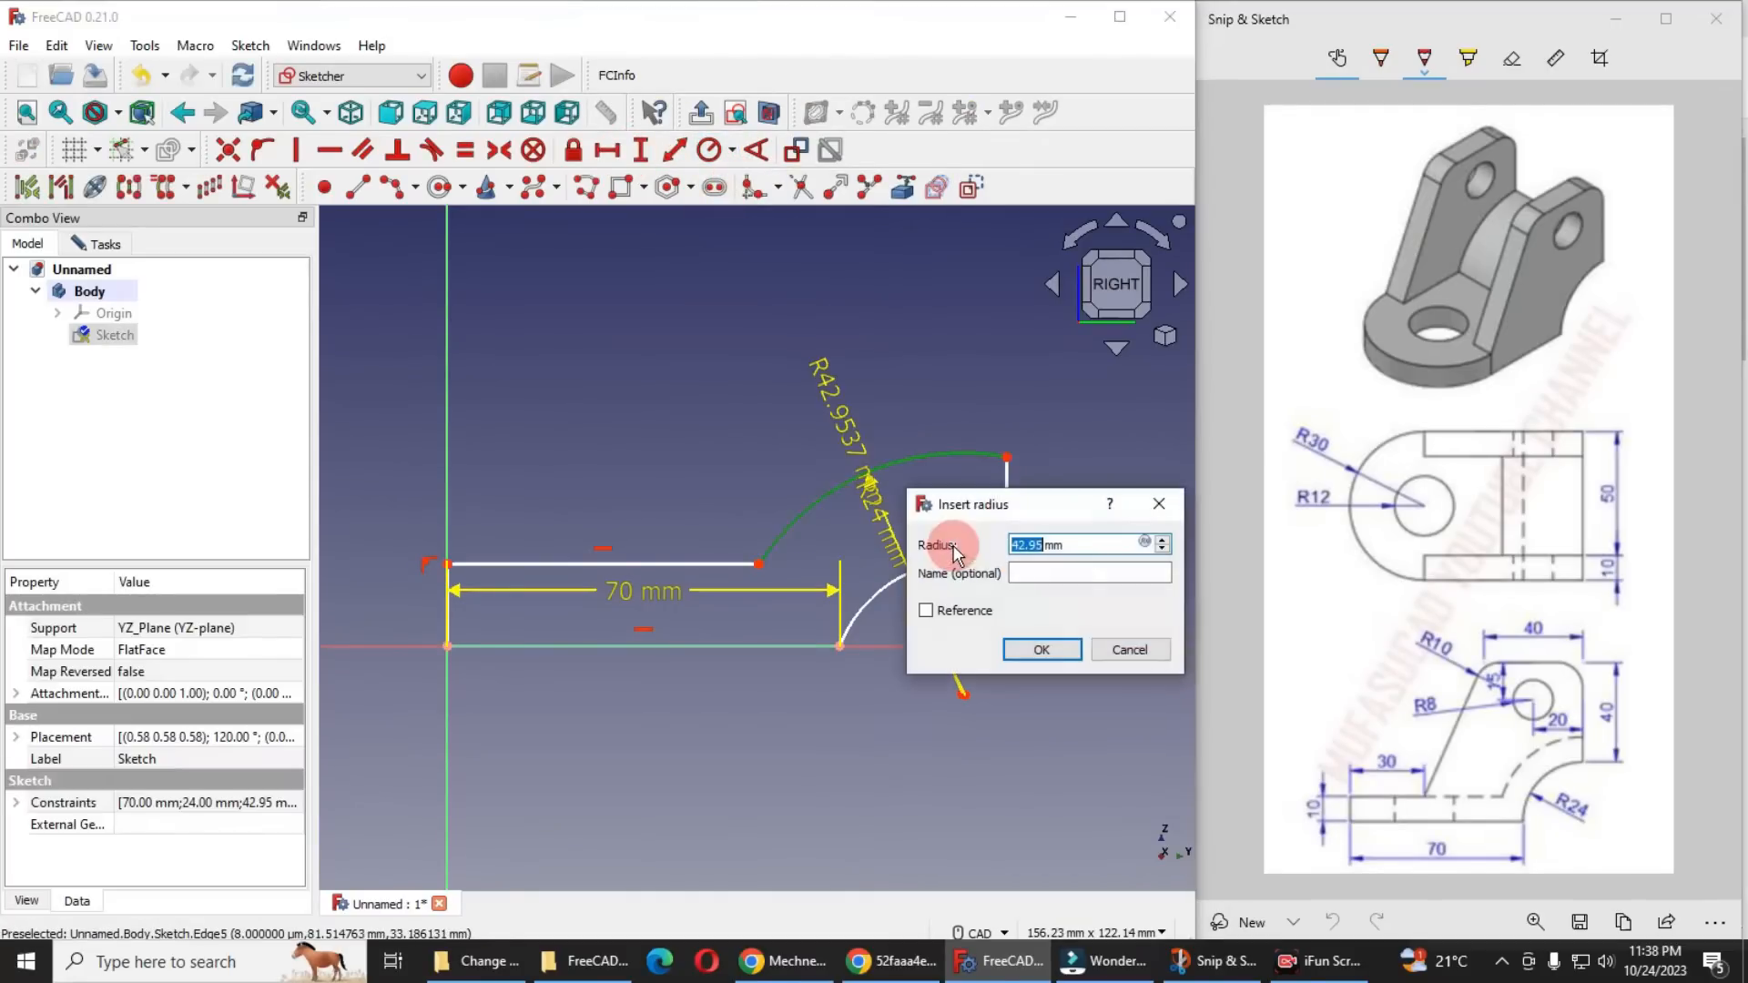
pyautogui.write('34')
pyautogui.press('Return')
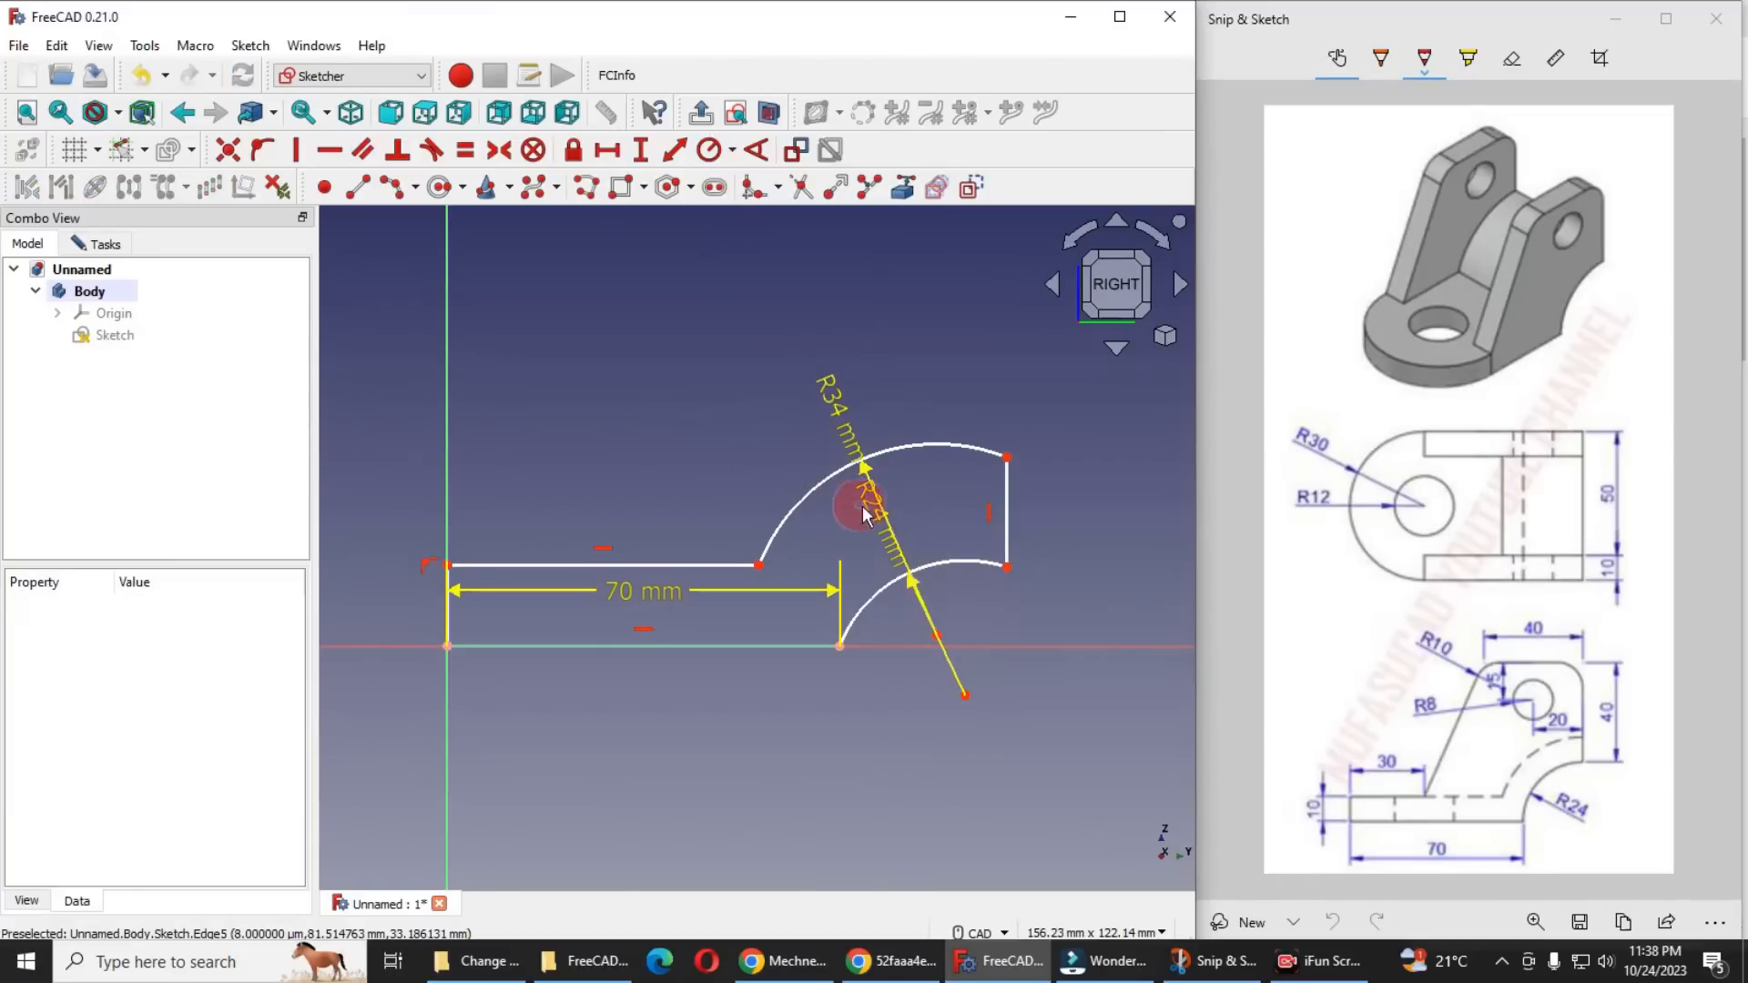
# Move both radius labels clear of the arcs and constrain the height of the base's left edge to 10 mm
pyautogui.moveTo(874, 499); pyautogui.dragTo(929, 344)
pyautogui.moveTo(843, 405); pyautogui.dragTo(827, 343)
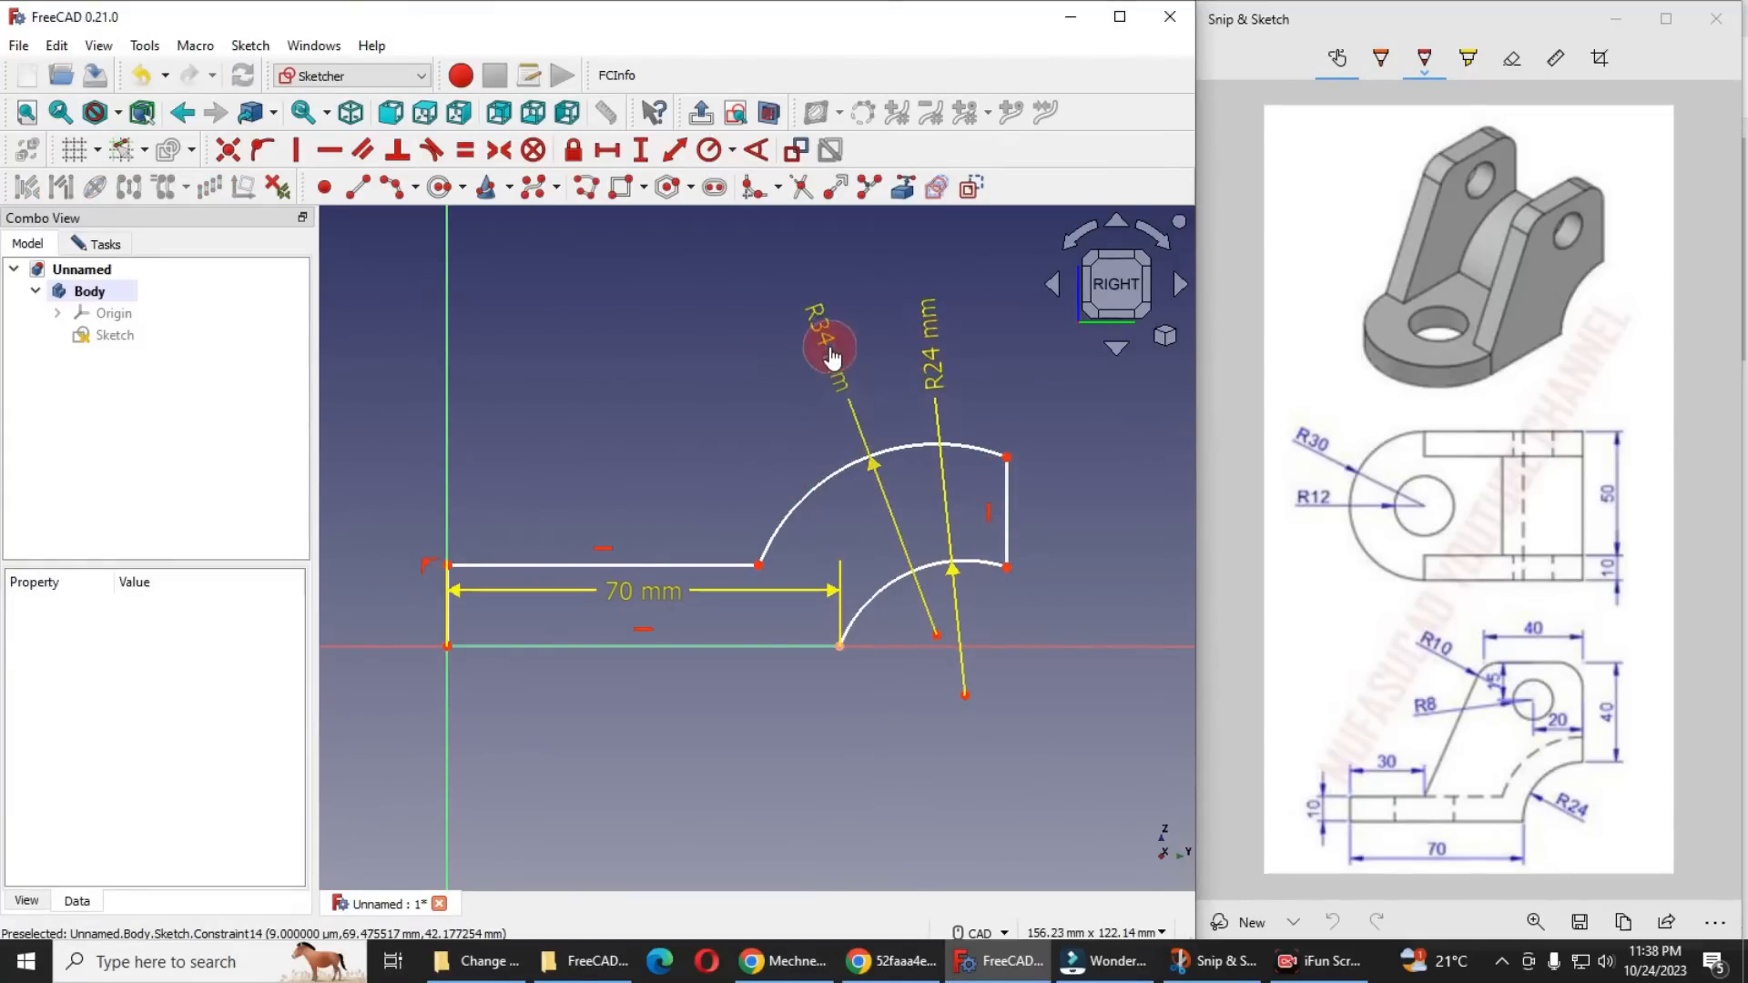
pyautogui.click(451, 617)
pyautogui.click(640, 149)
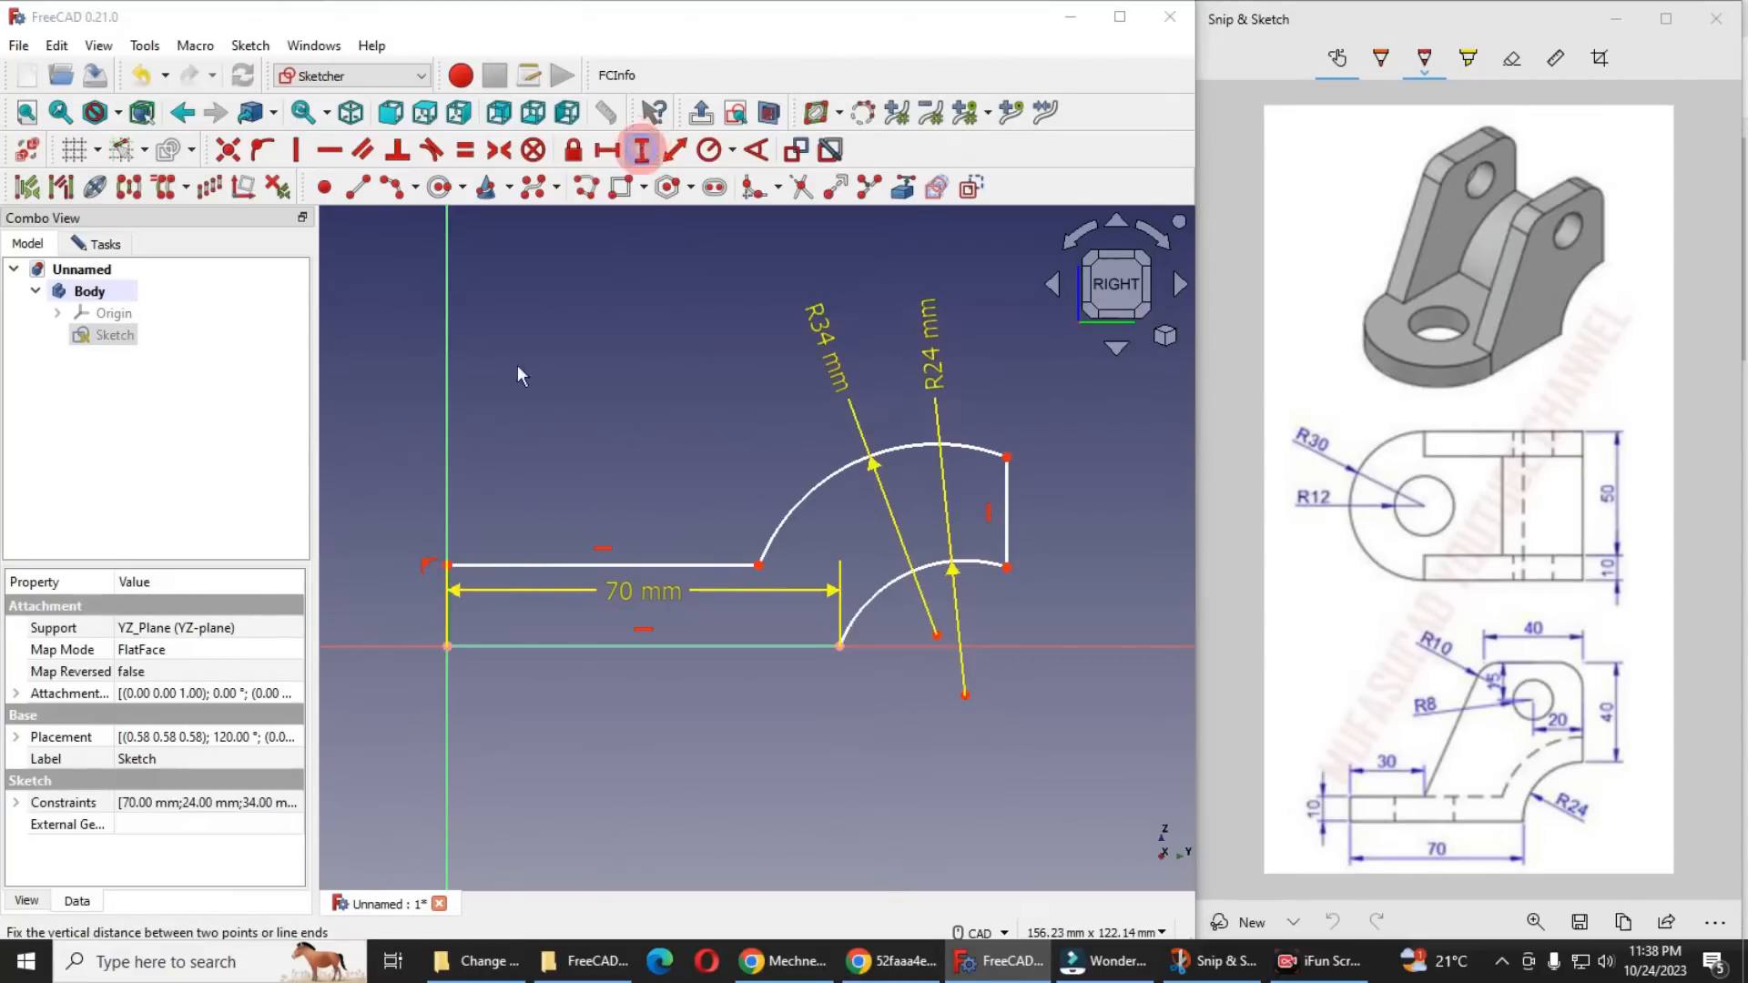
pyautogui.write('10')
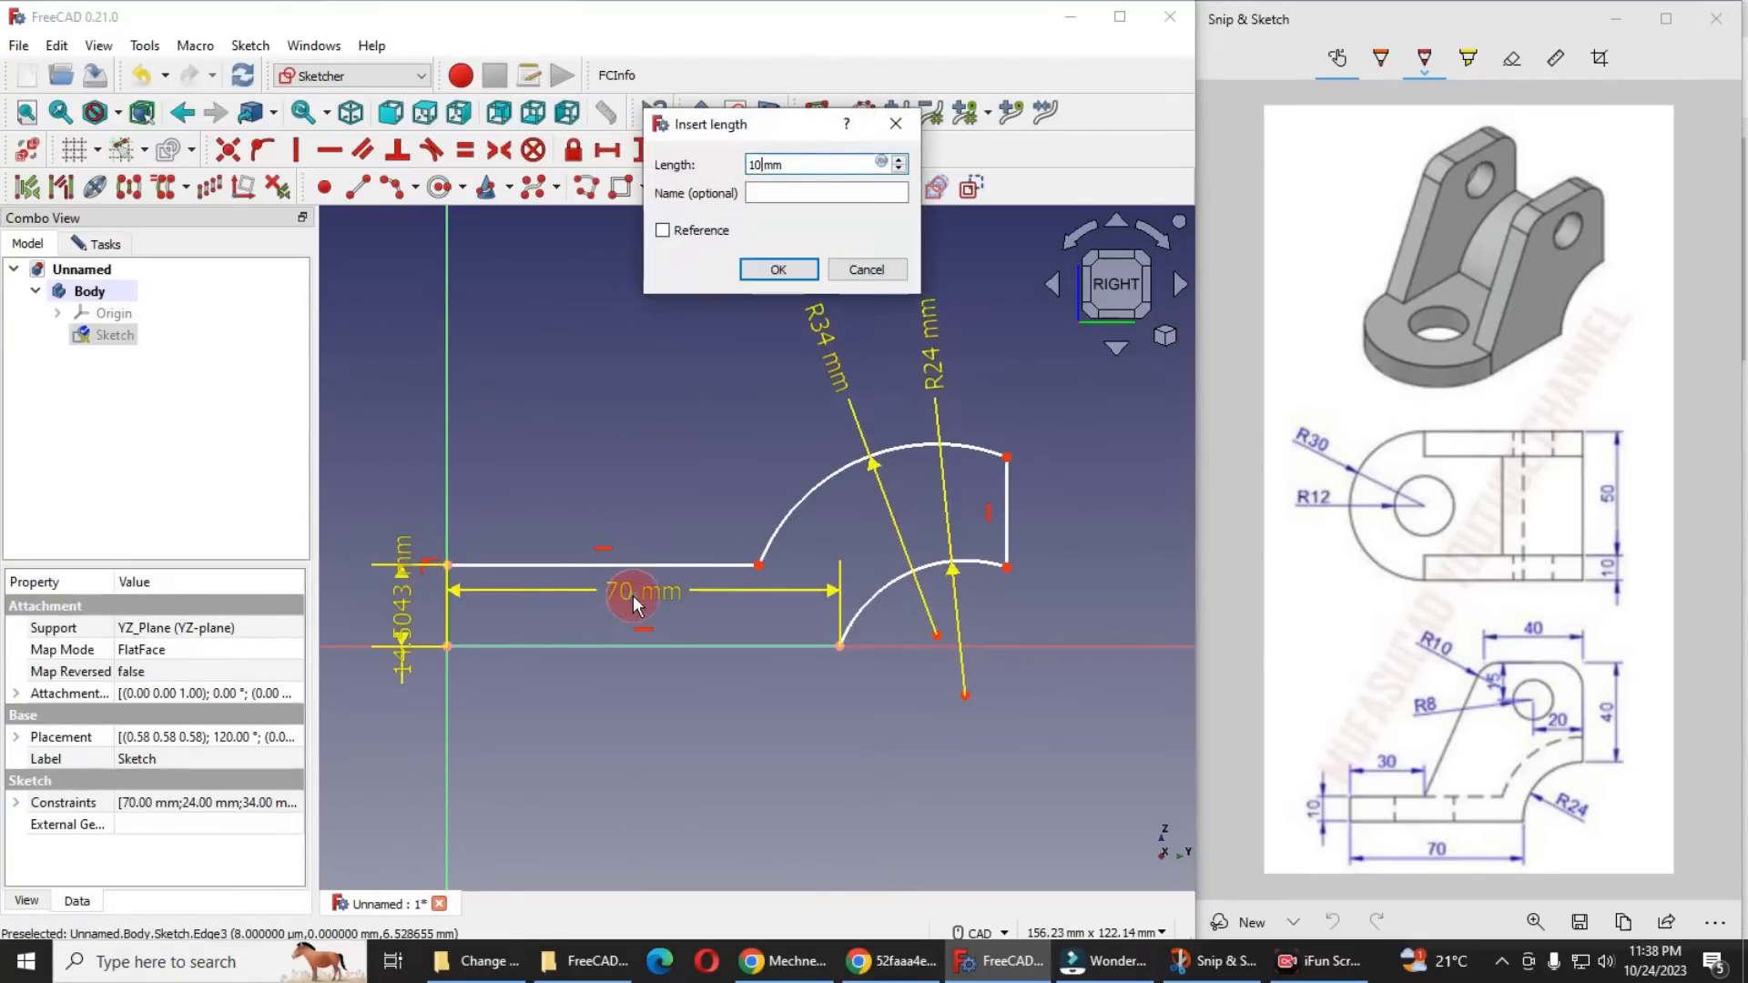
pyautogui.press('Return')
# Make the centre points of the lower and upper arcs coincident
pyautogui.scroll(2, 532, 630)
pyautogui.scroll(-3, 657, 564)
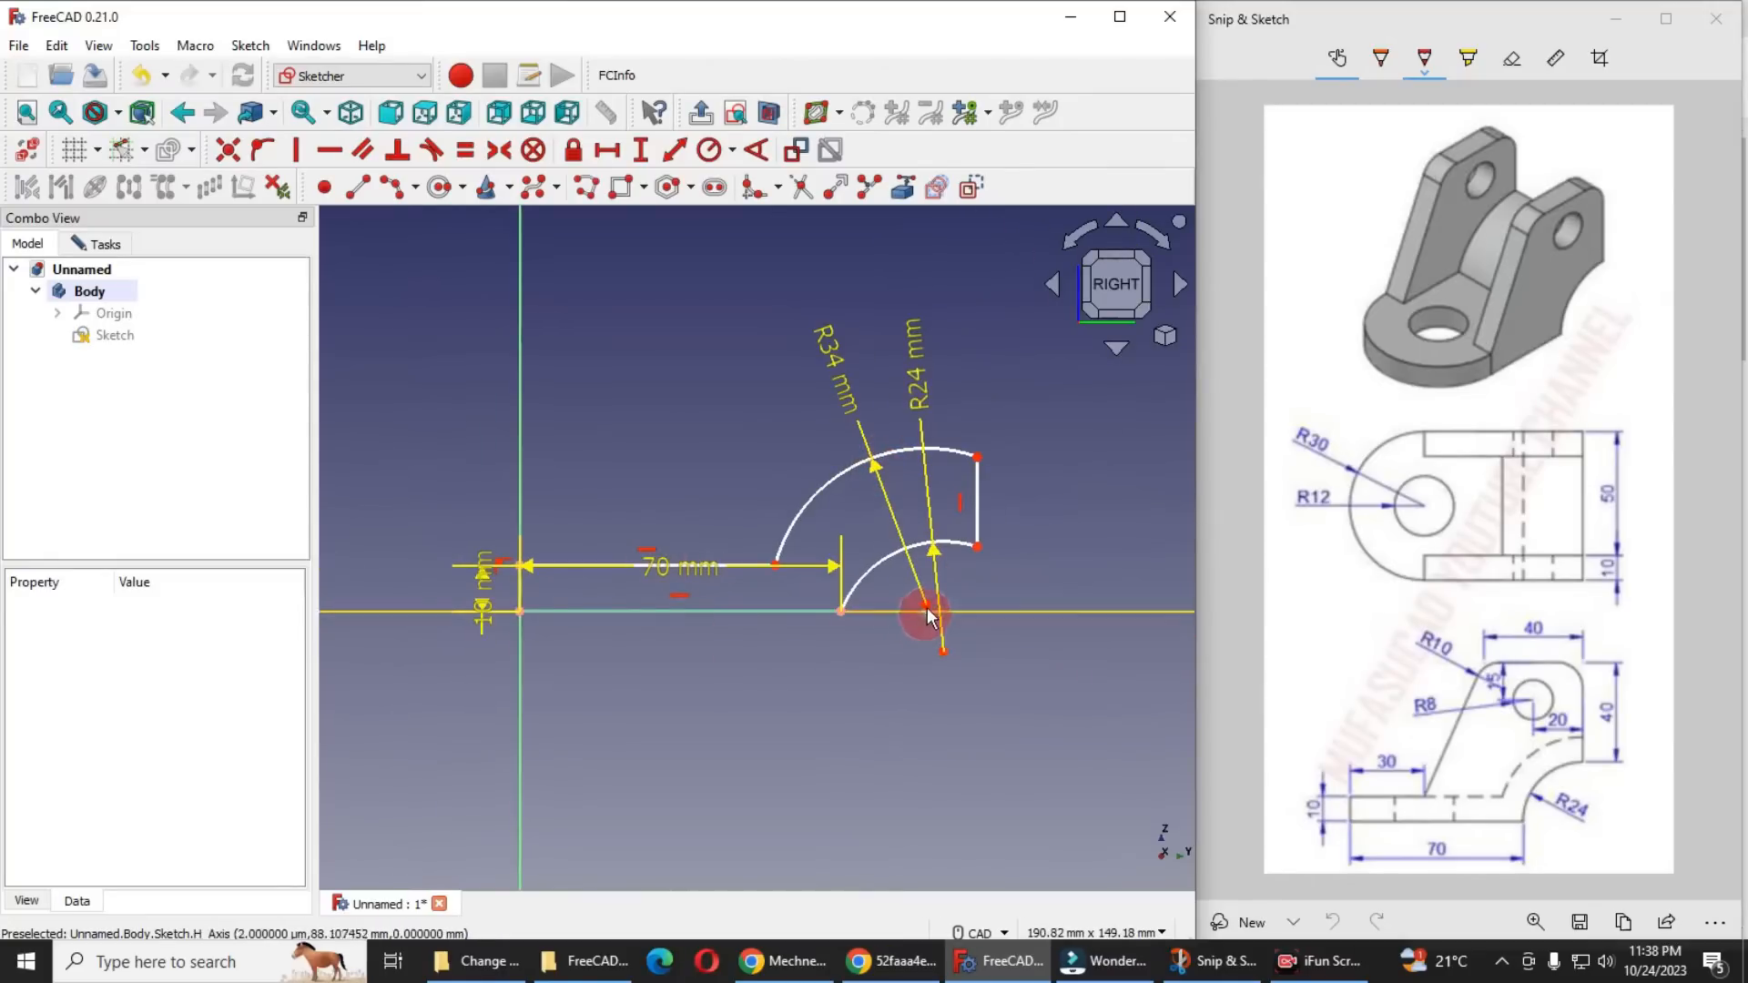
pyautogui.click(942, 653)
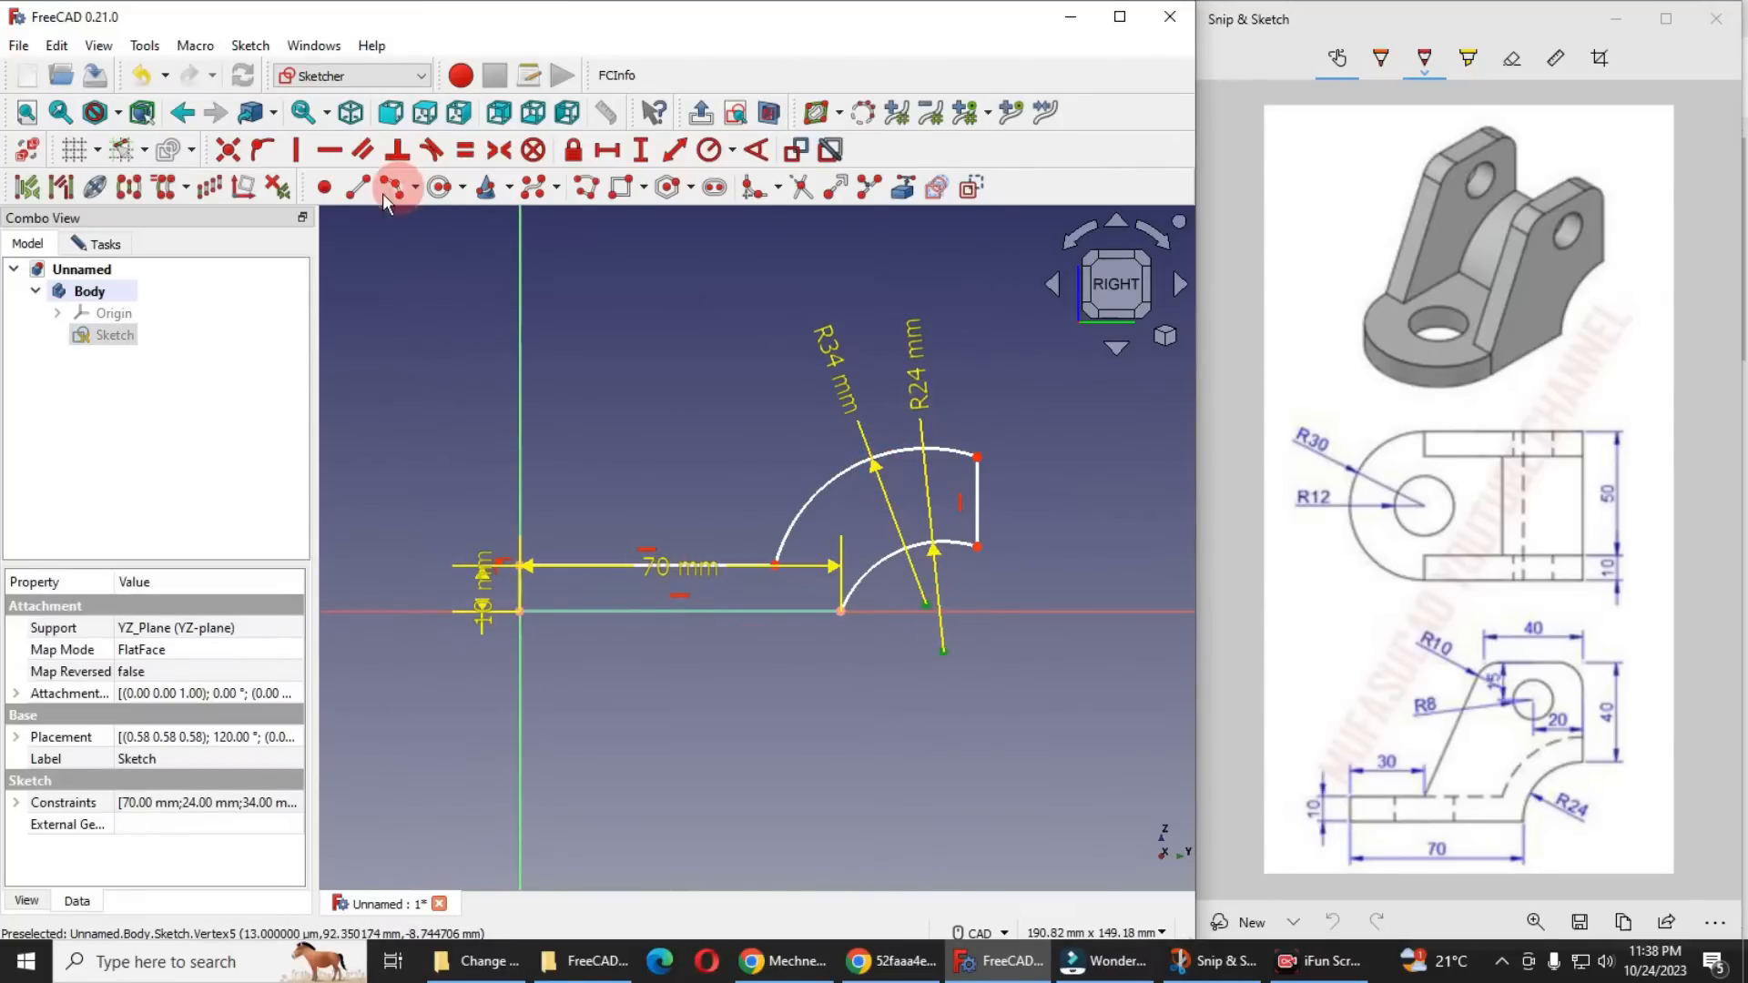
pyautogui.click(238, 159)
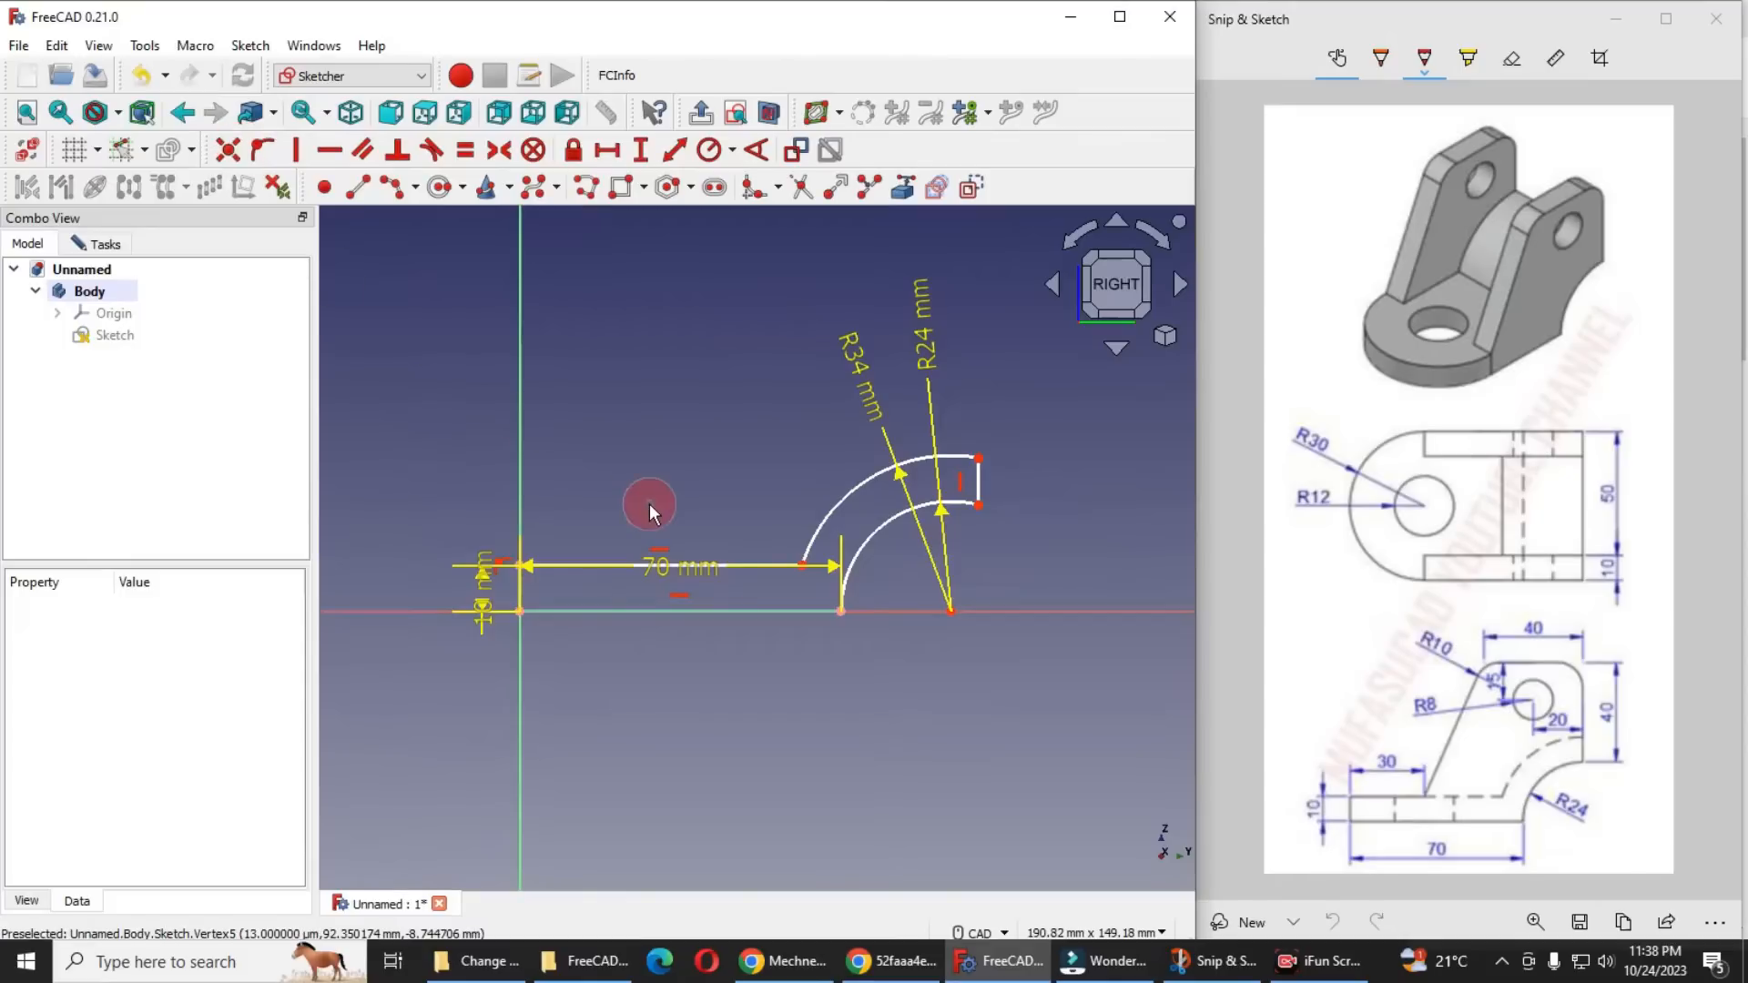
# Rearrange the labels, placing the 70 mm dimension below the base, the 10 mm one beside its upper left and R34 outside the upper arc
pyautogui.scroll(1, 645, 499)
pyautogui.moveTo(685, 592); pyautogui.dragTo(614, 708)
pyautogui.moveTo(449, 603)
pyautogui.mouseDown()
pyautogui.moveTo(452, 477)
pyautogui.moveTo(414, 447)
pyautogui.mouseUp()
pyautogui.scroll(-2, 819, 537)
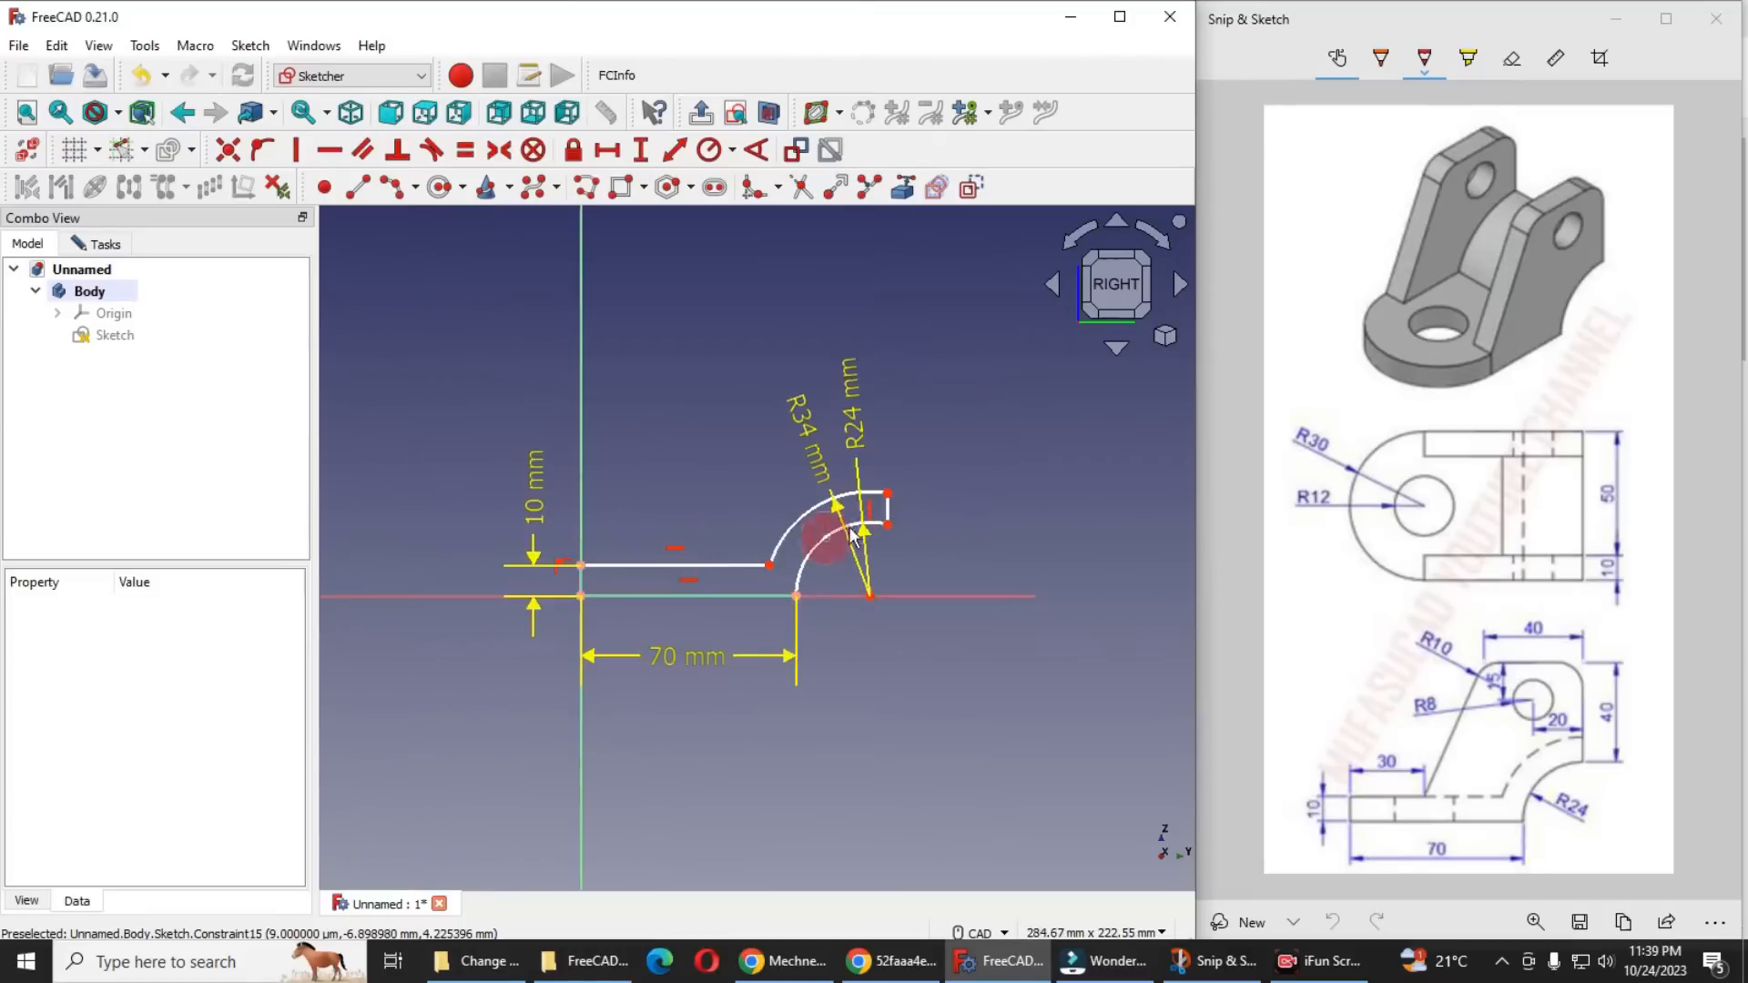
pyautogui.scroll(1, 790, 424)
pyautogui.moveTo(788, 393); pyautogui.dragTo(744, 443)
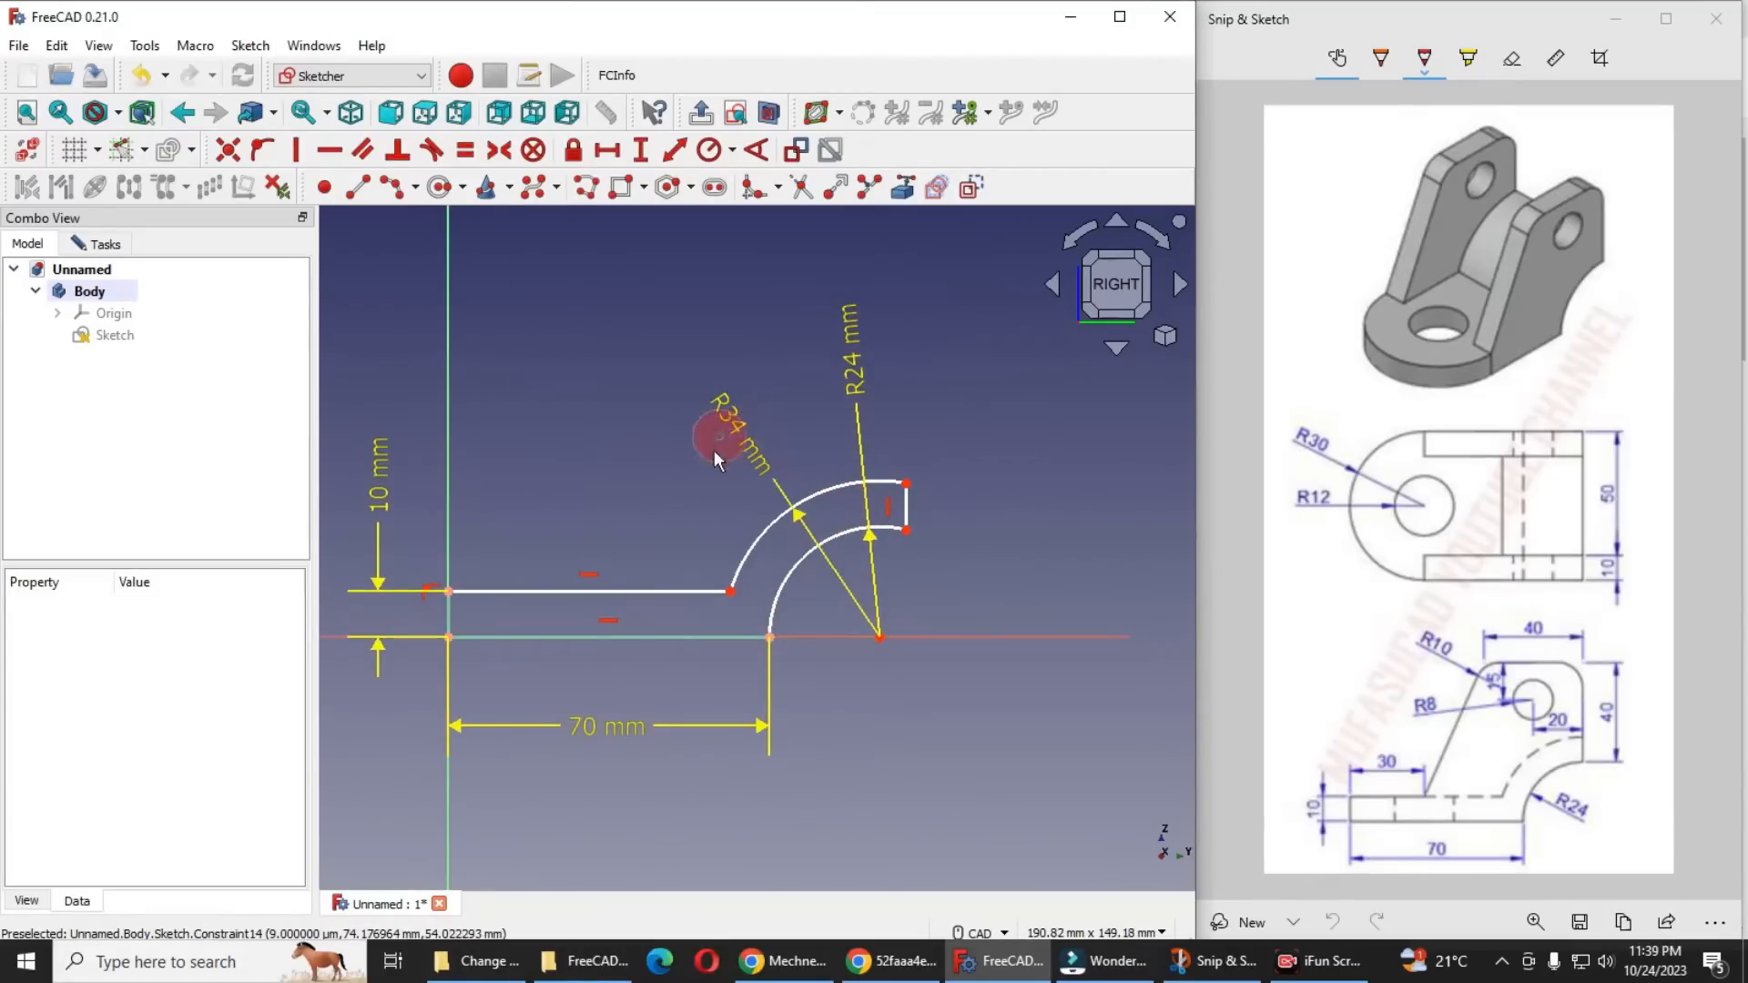
# Constrain the horizontal distance from the origin to the lower arc's upper end to 70+24 mm
pyautogui.scroll(-2, 867, 516)
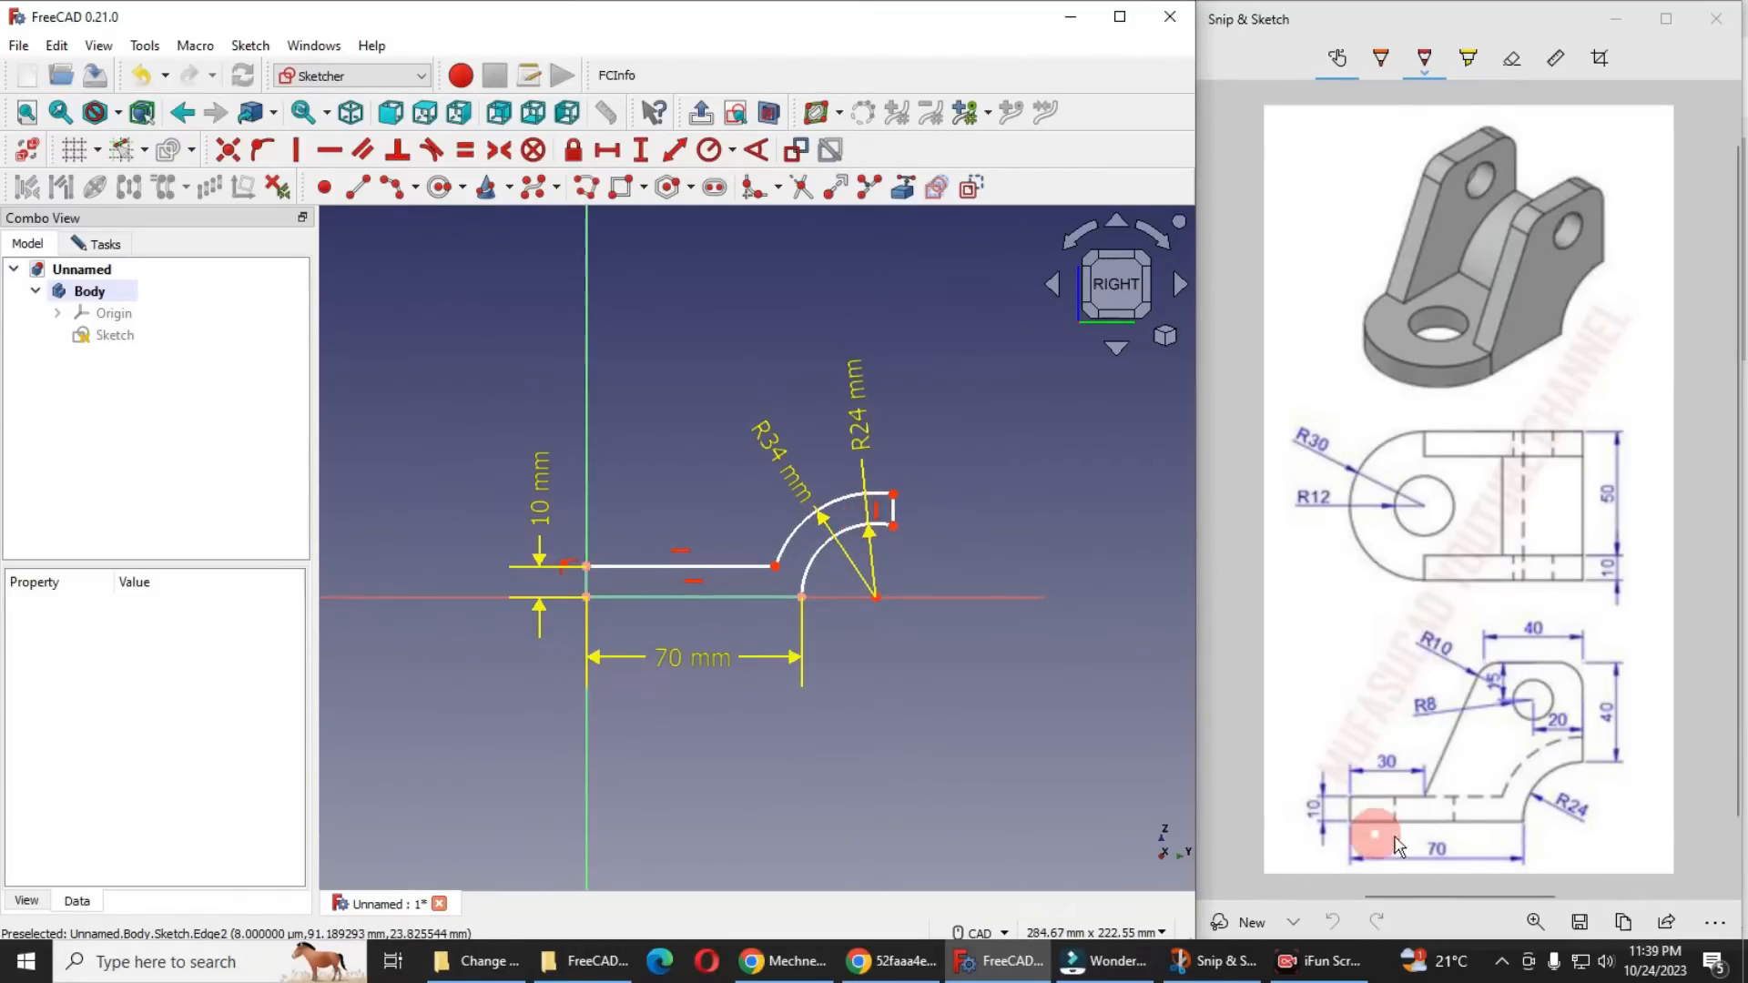
pyautogui.scroll(2, 817, 570)
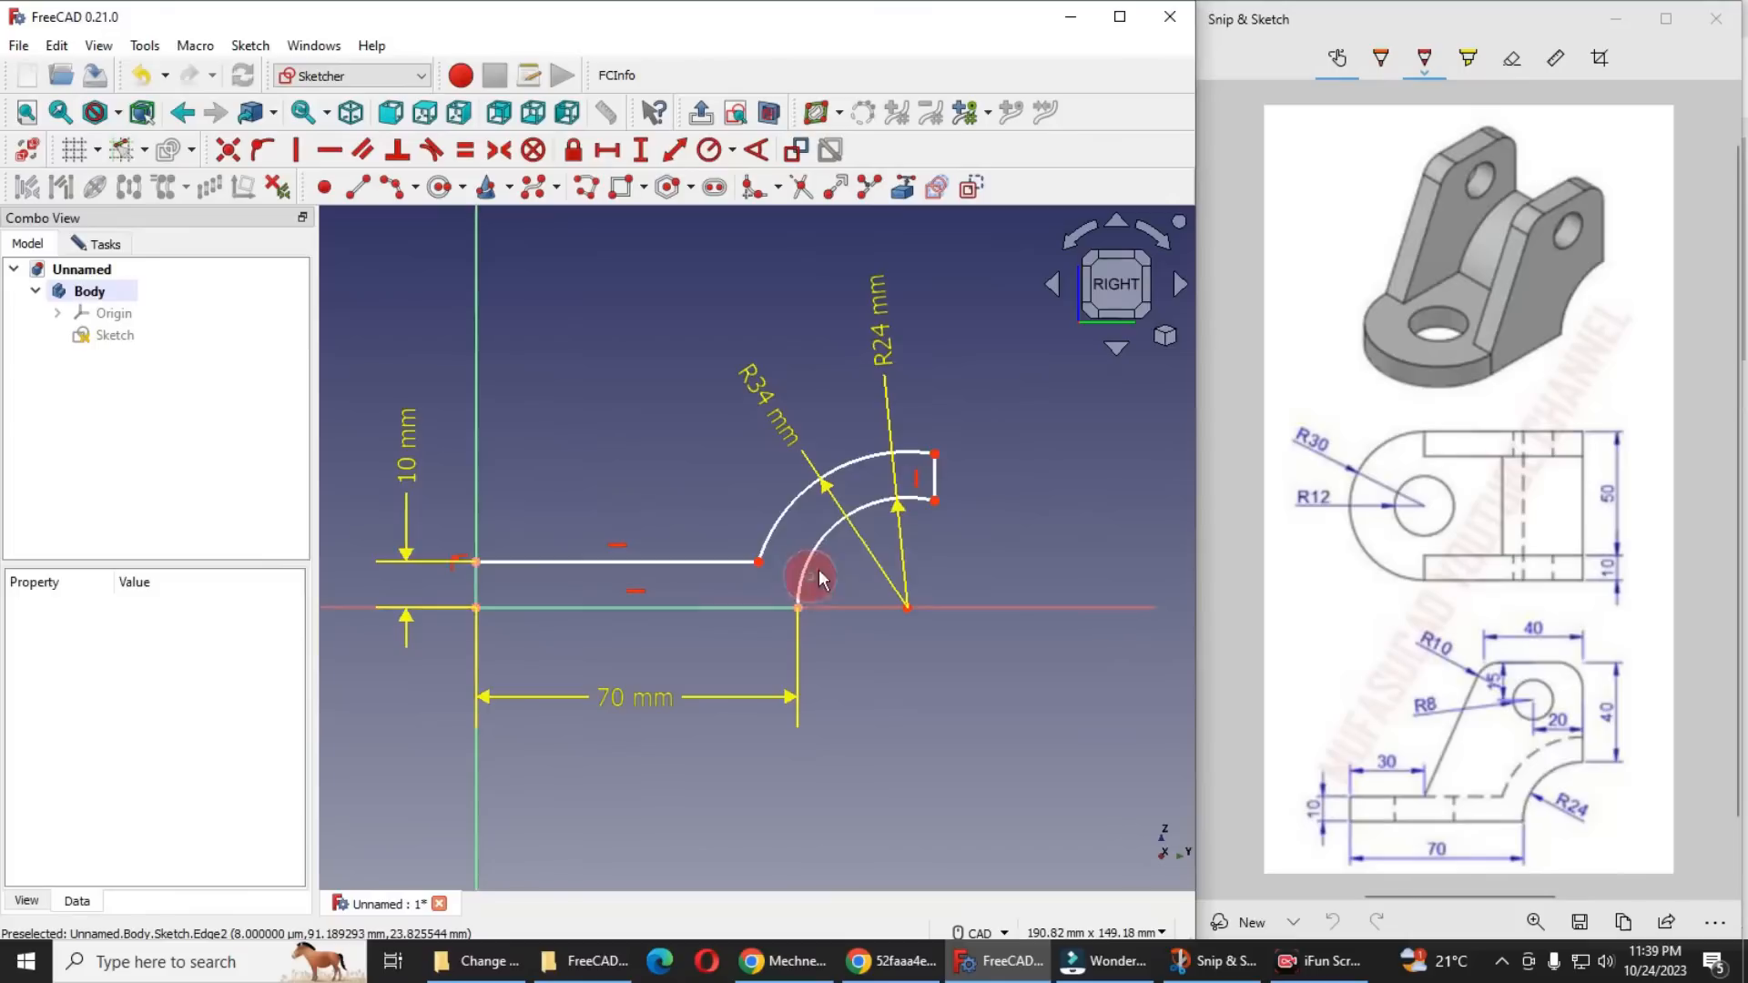
pyautogui.click(935, 500)
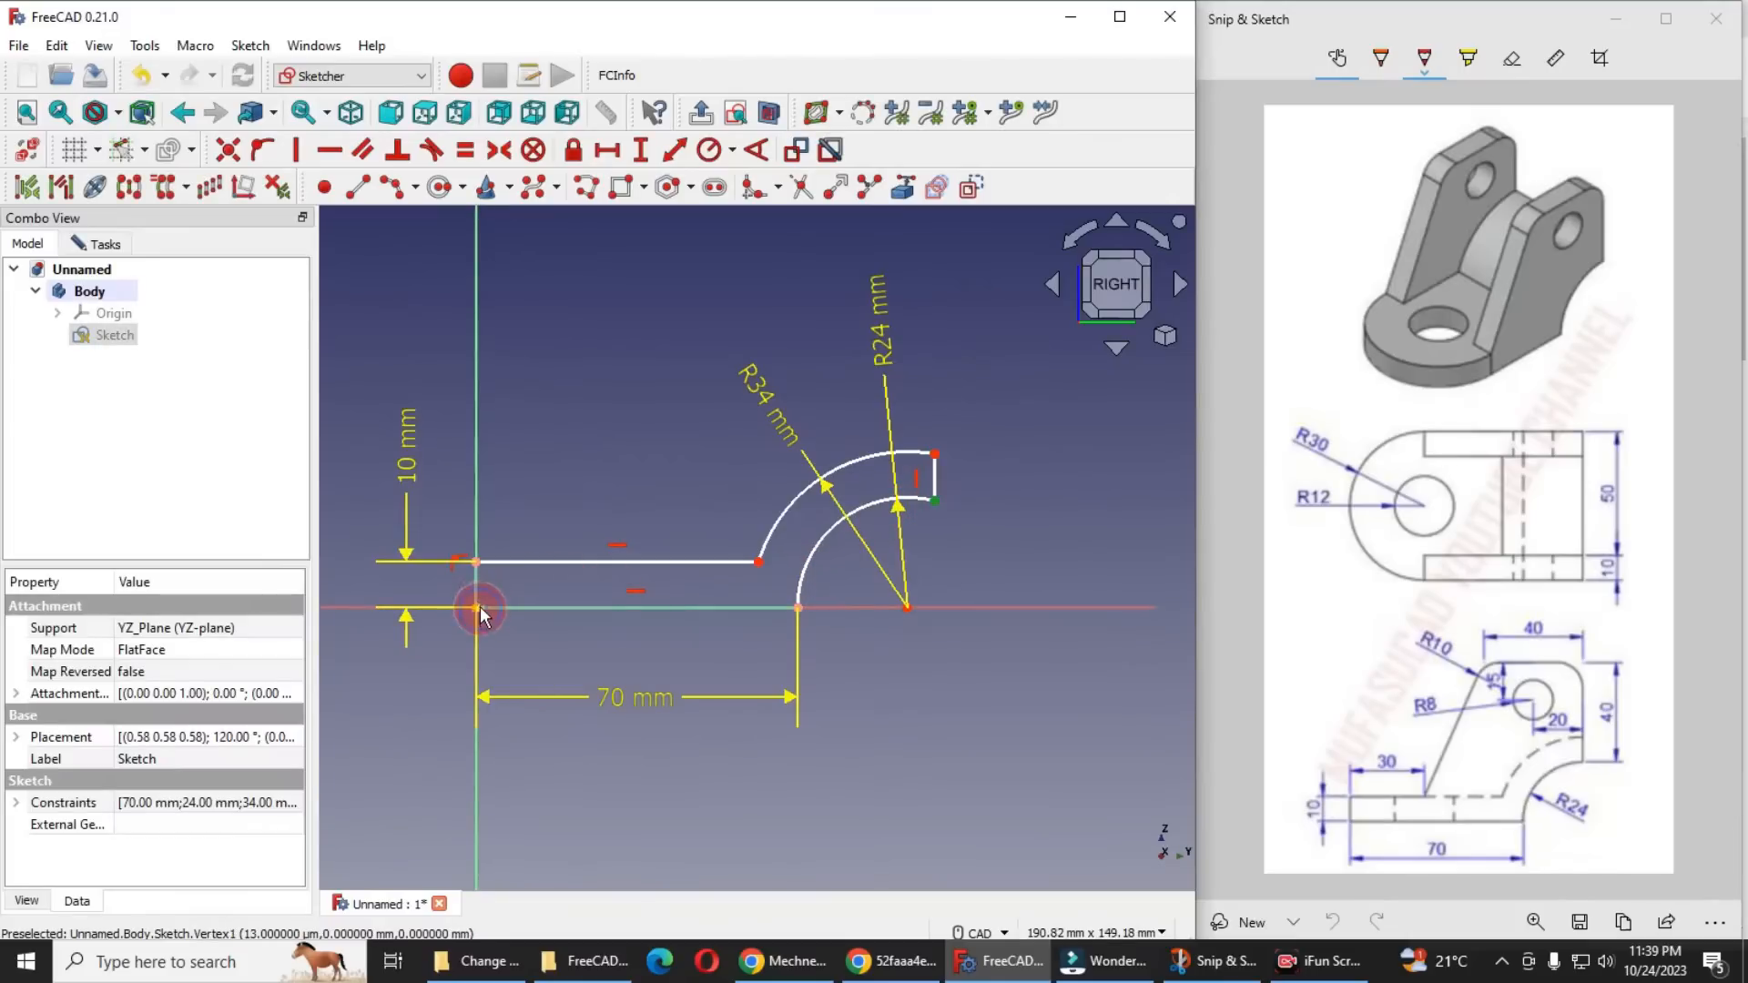
pyautogui.click(607, 149)
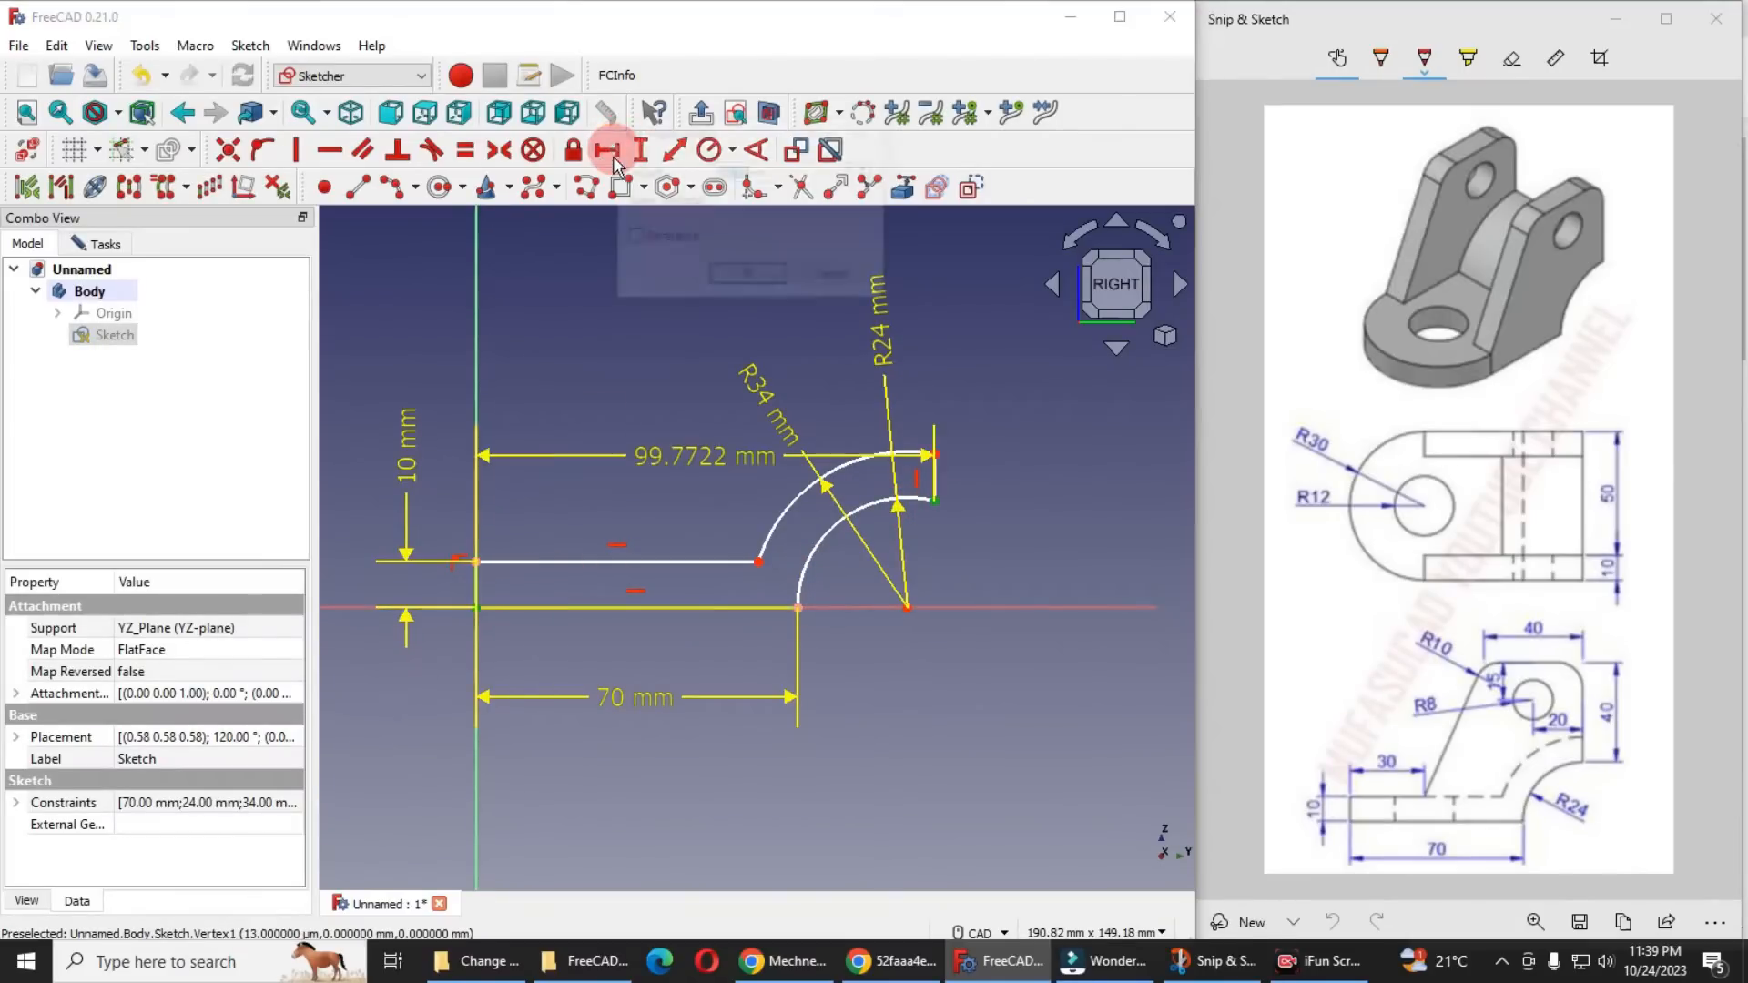
pyautogui.write('70+24')
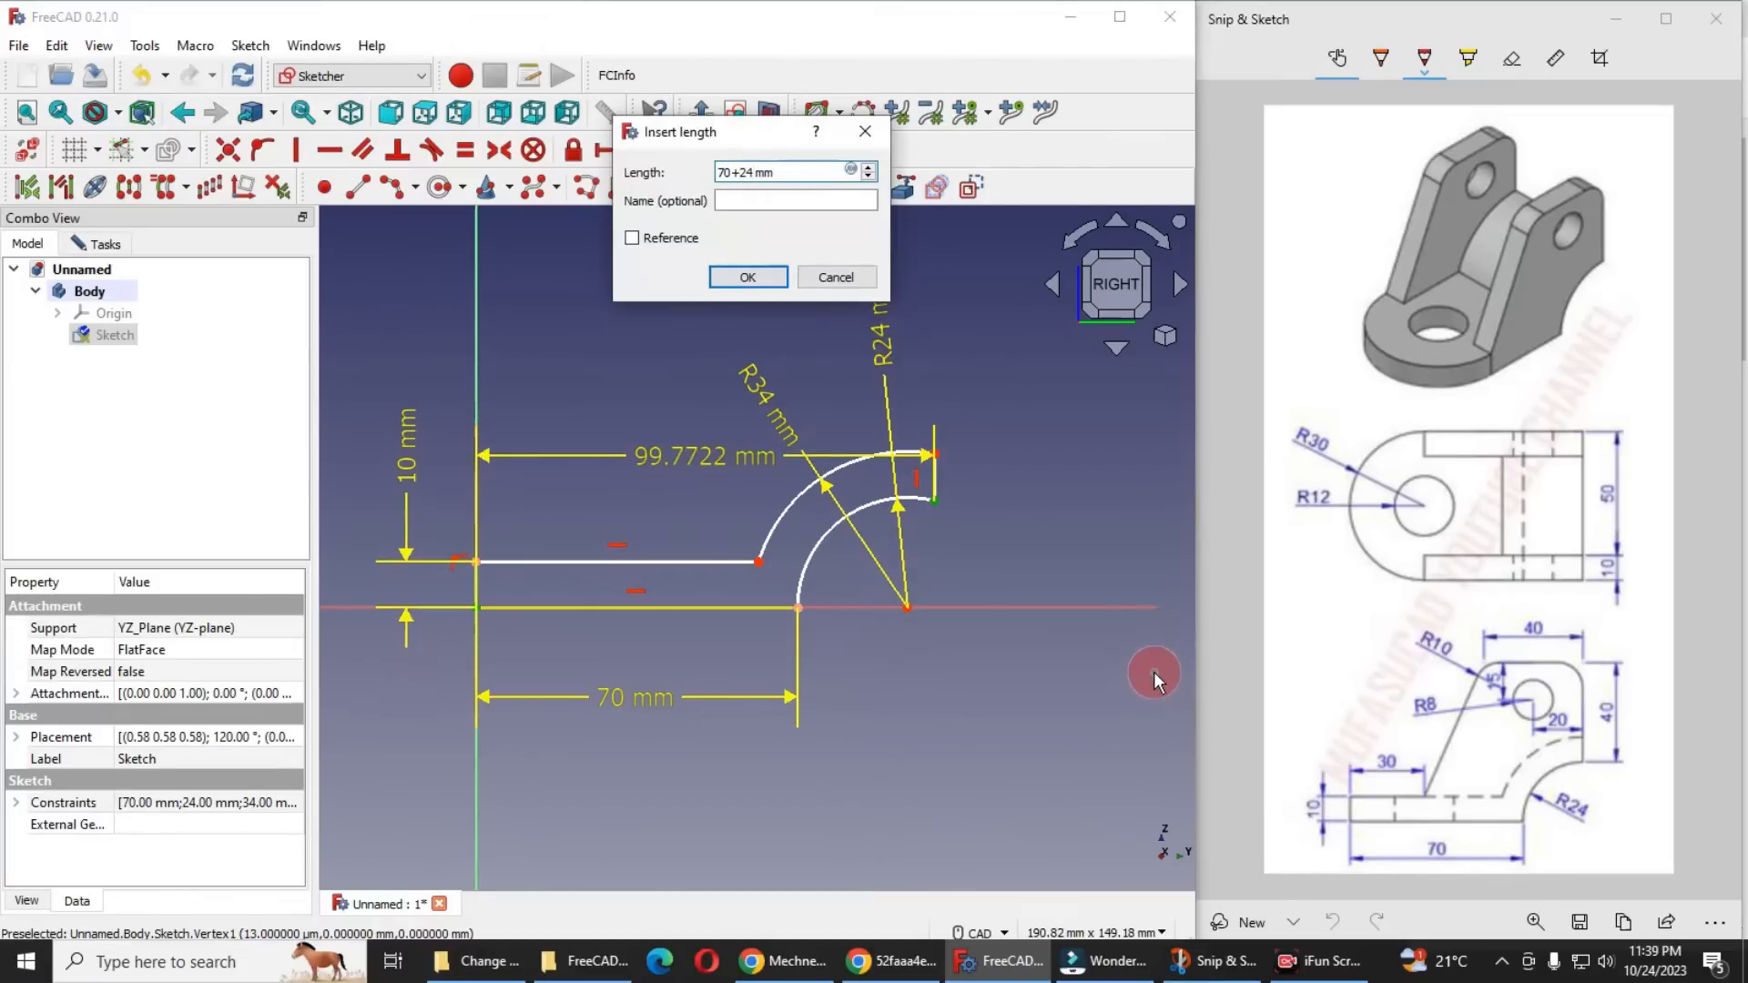
pyautogui.press('Return')
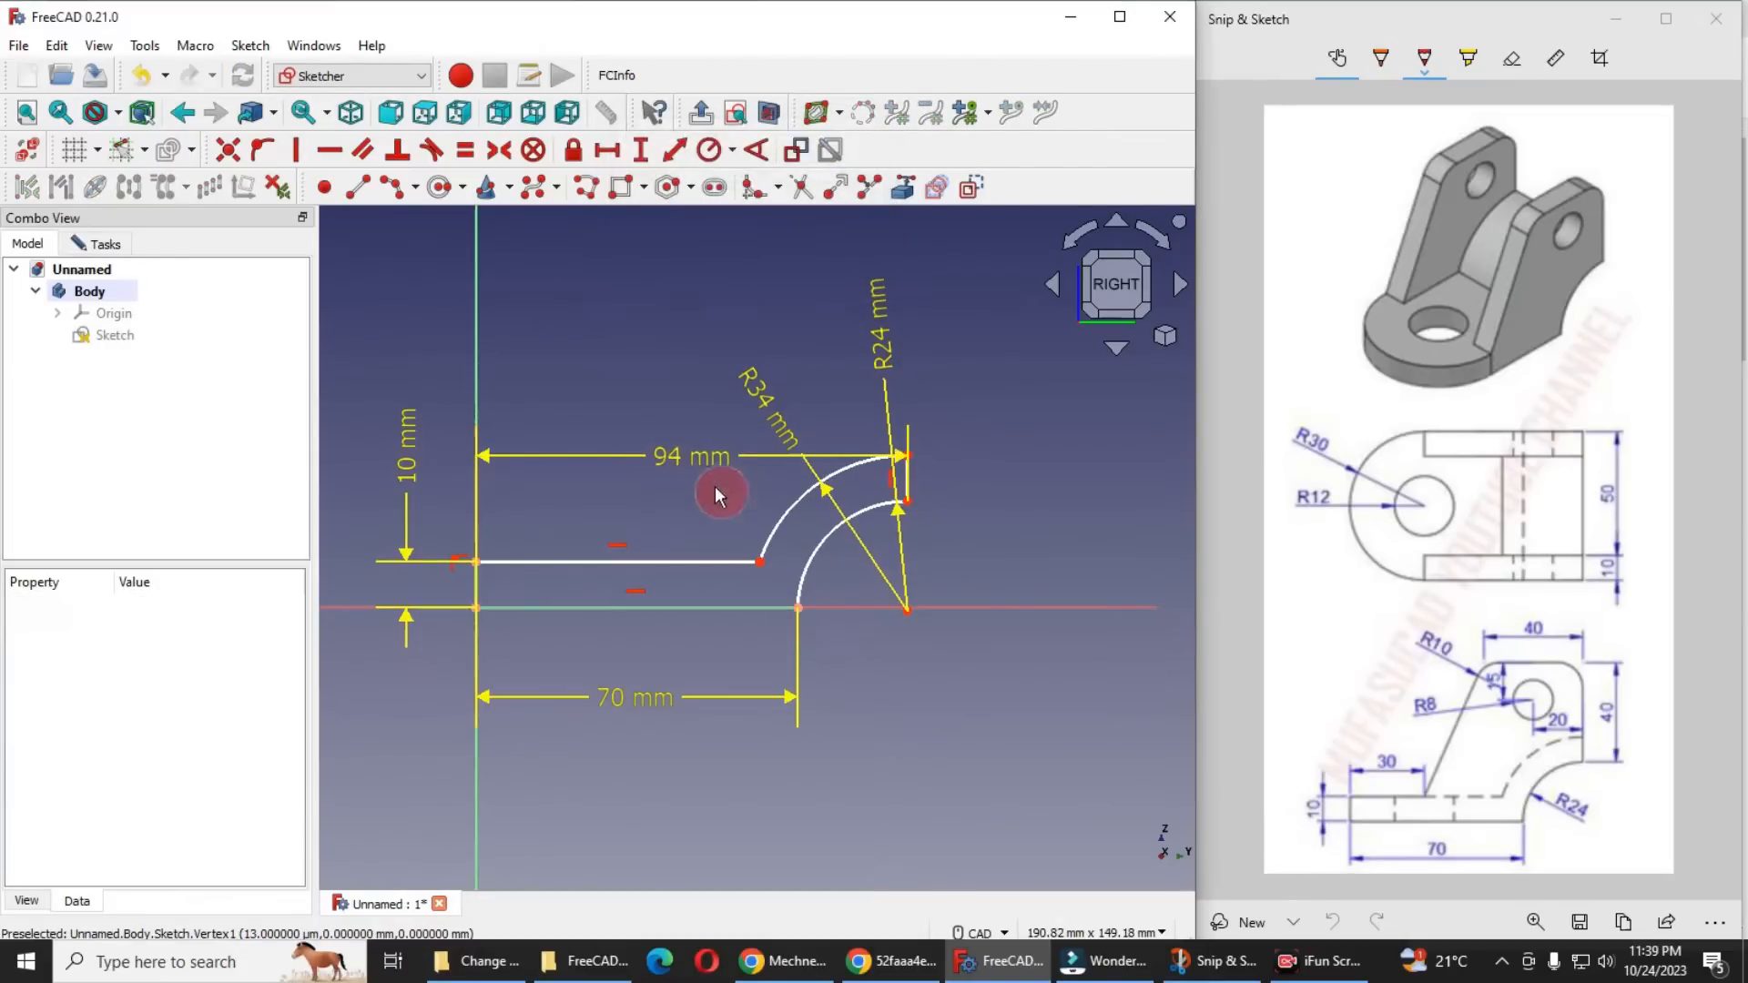
# Place the 94 mm dimension below the 70 mm one and shift both radius labels outside the arcs
pyautogui.moveTo(697, 450); pyautogui.dragTo(699, 783)
pyautogui.moveTo(702, 456); pyautogui.dragTo(704, 754)
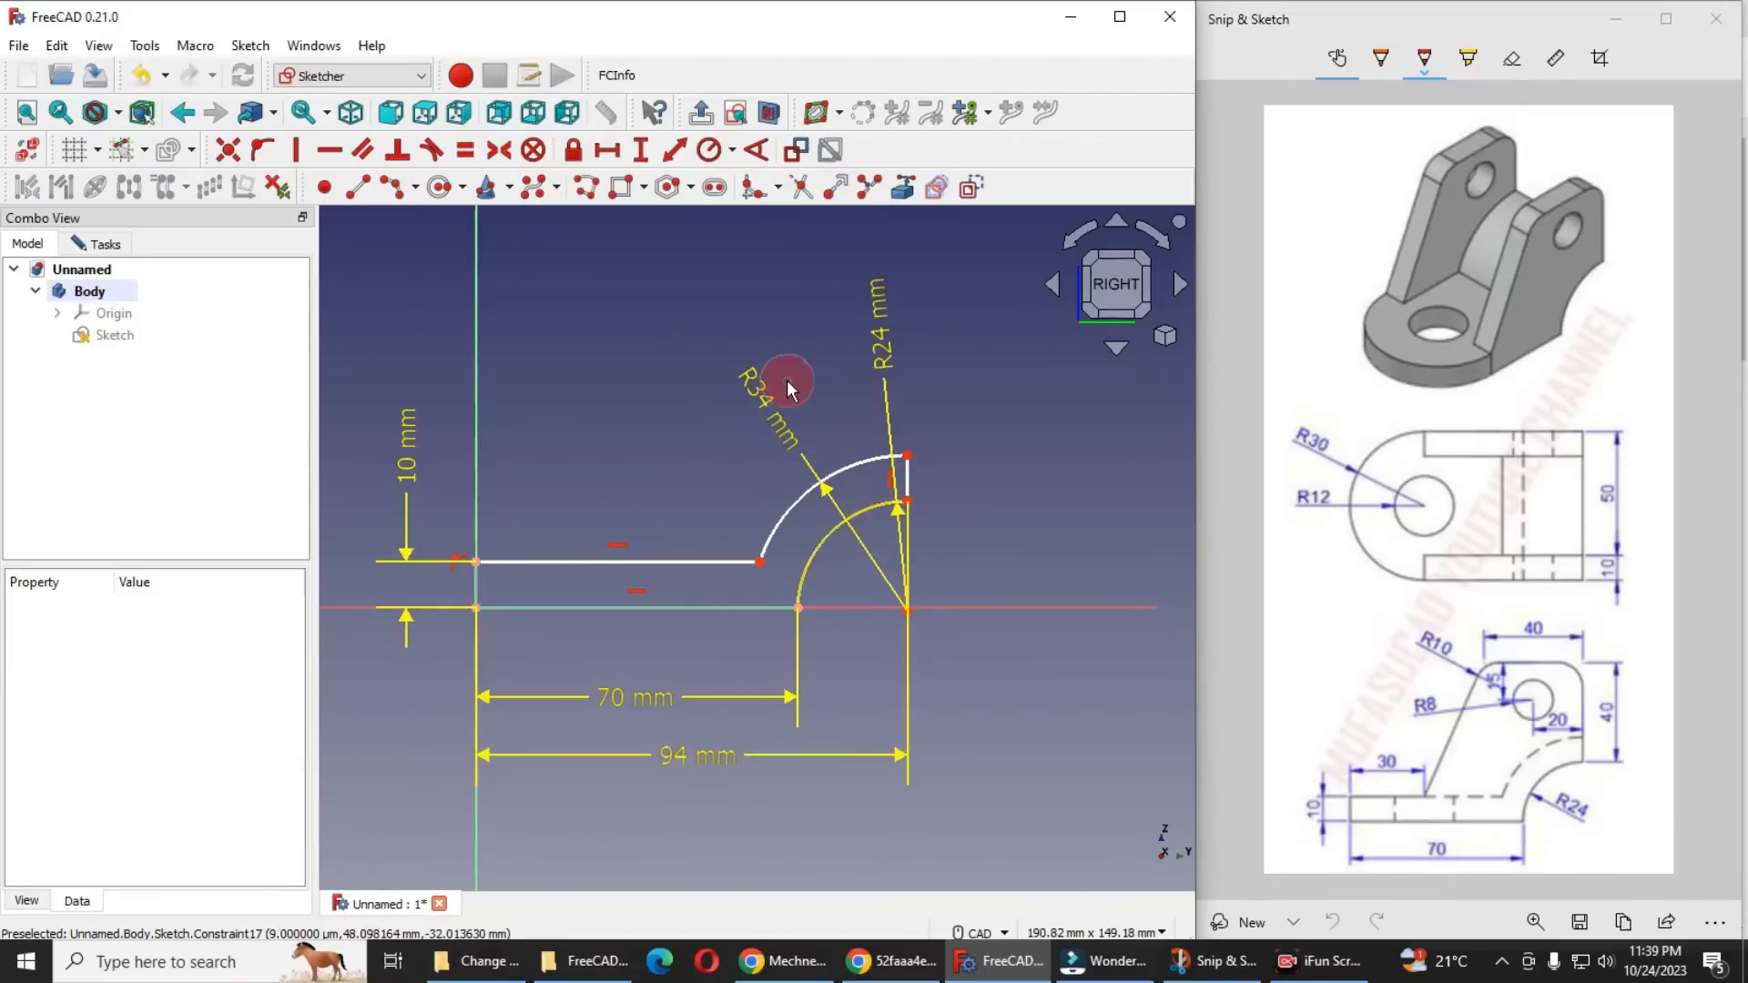
pyautogui.scroll(2, 780, 379)
pyautogui.moveTo(773, 429)
pyautogui.mouseDown()
pyautogui.moveTo(722, 488)
pyautogui.moveTo(726, 526)
pyautogui.mouseUp()
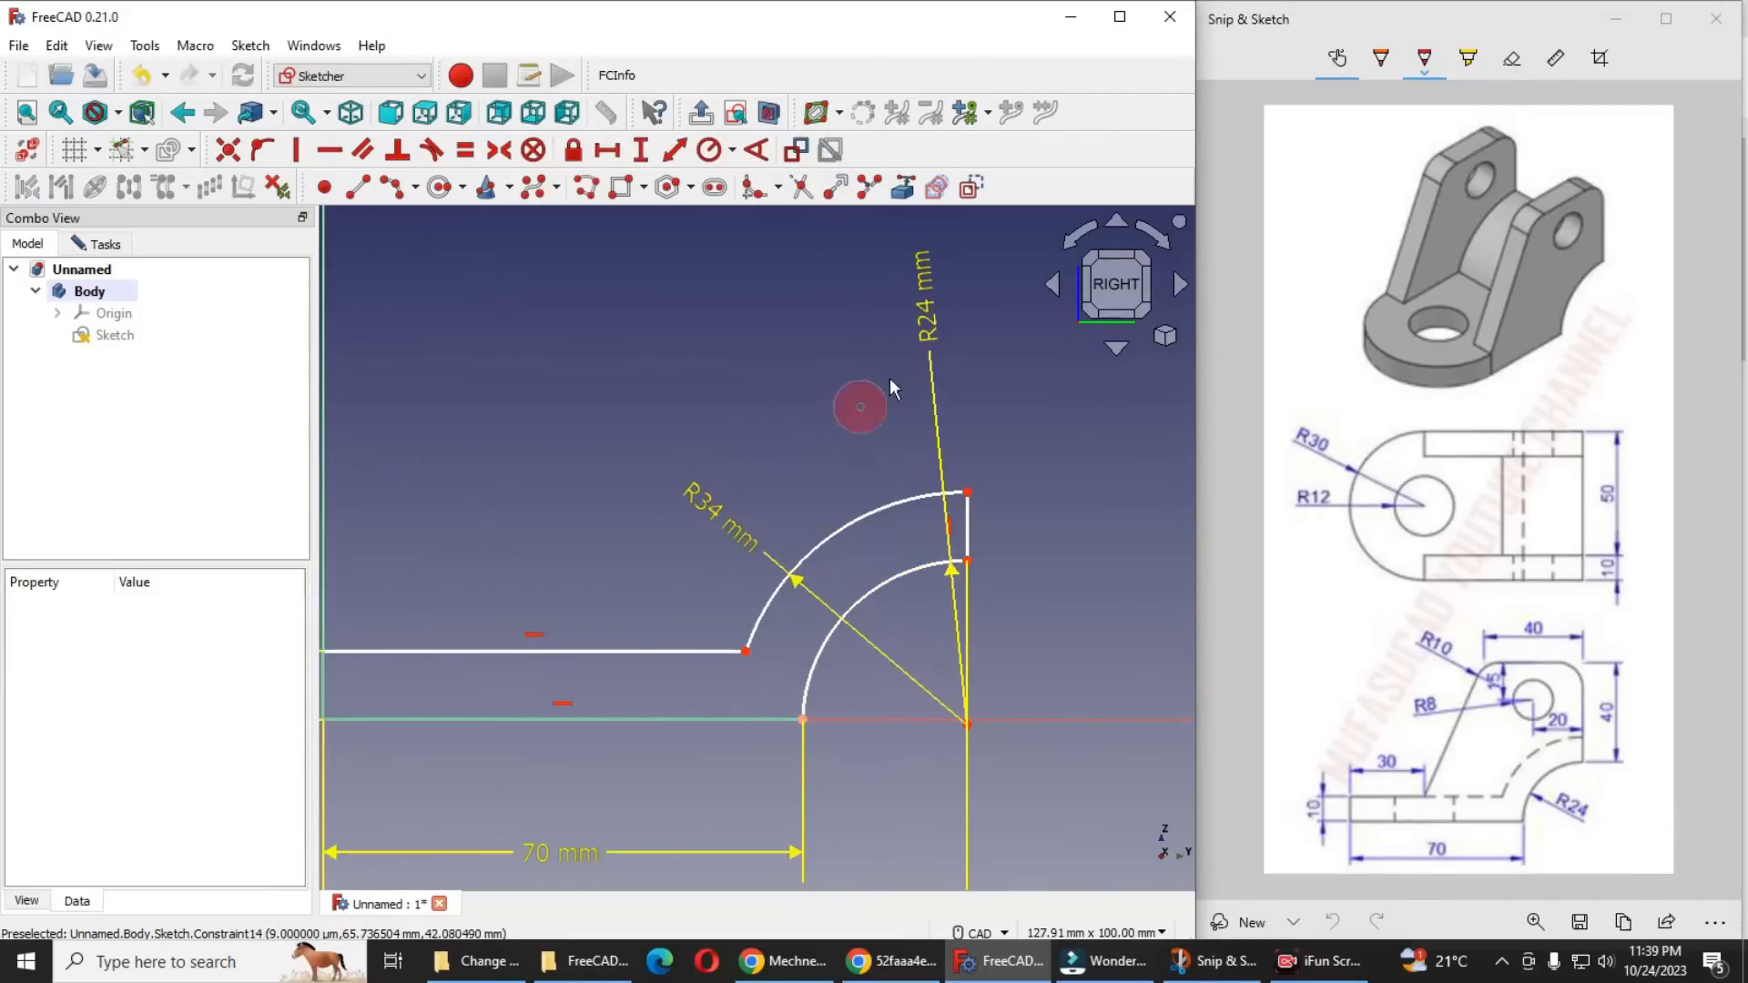
pyautogui.moveTo(924, 317); pyautogui.dragTo(809, 409)
pyautogui.scroll(-2, 792, 455)
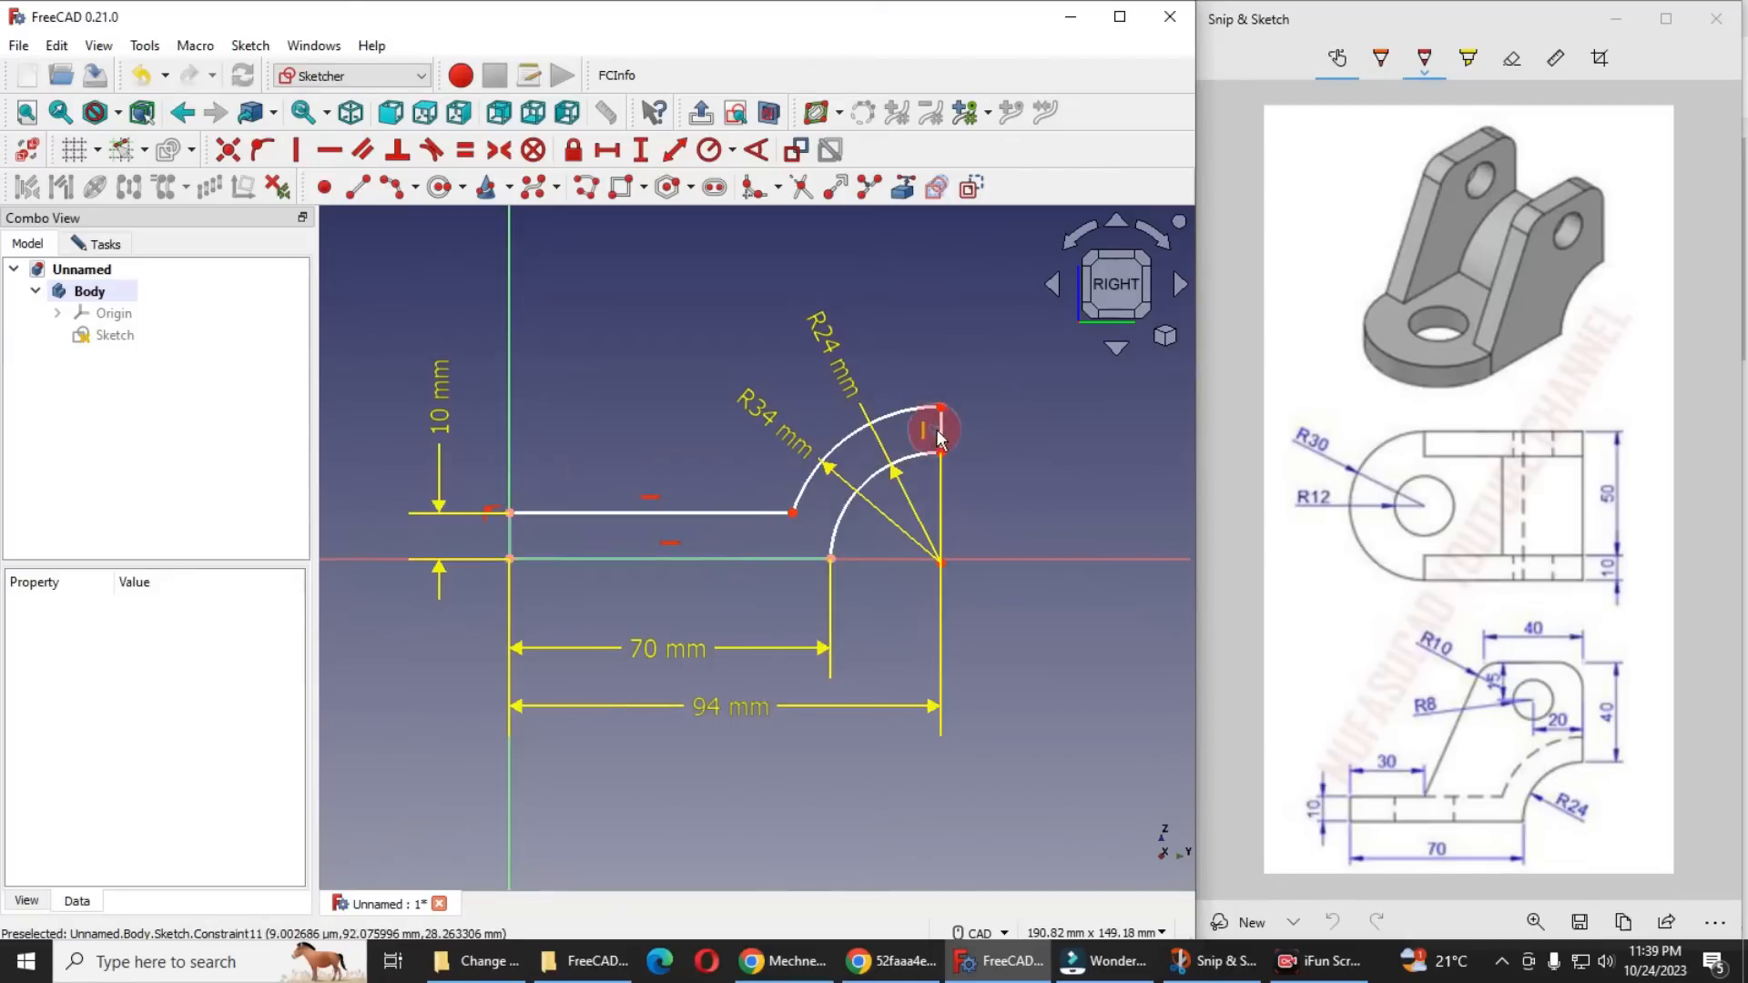
# Shift the upper arc's free end upward and constrain the arcs' shared centre horizontal with the base line's right endpoint
pyautogui.moveTo(940, 407); pyautogui.dragTo(1001, 380)
pyautogui.click(939, 537)
pyautogui.click(939, 537)
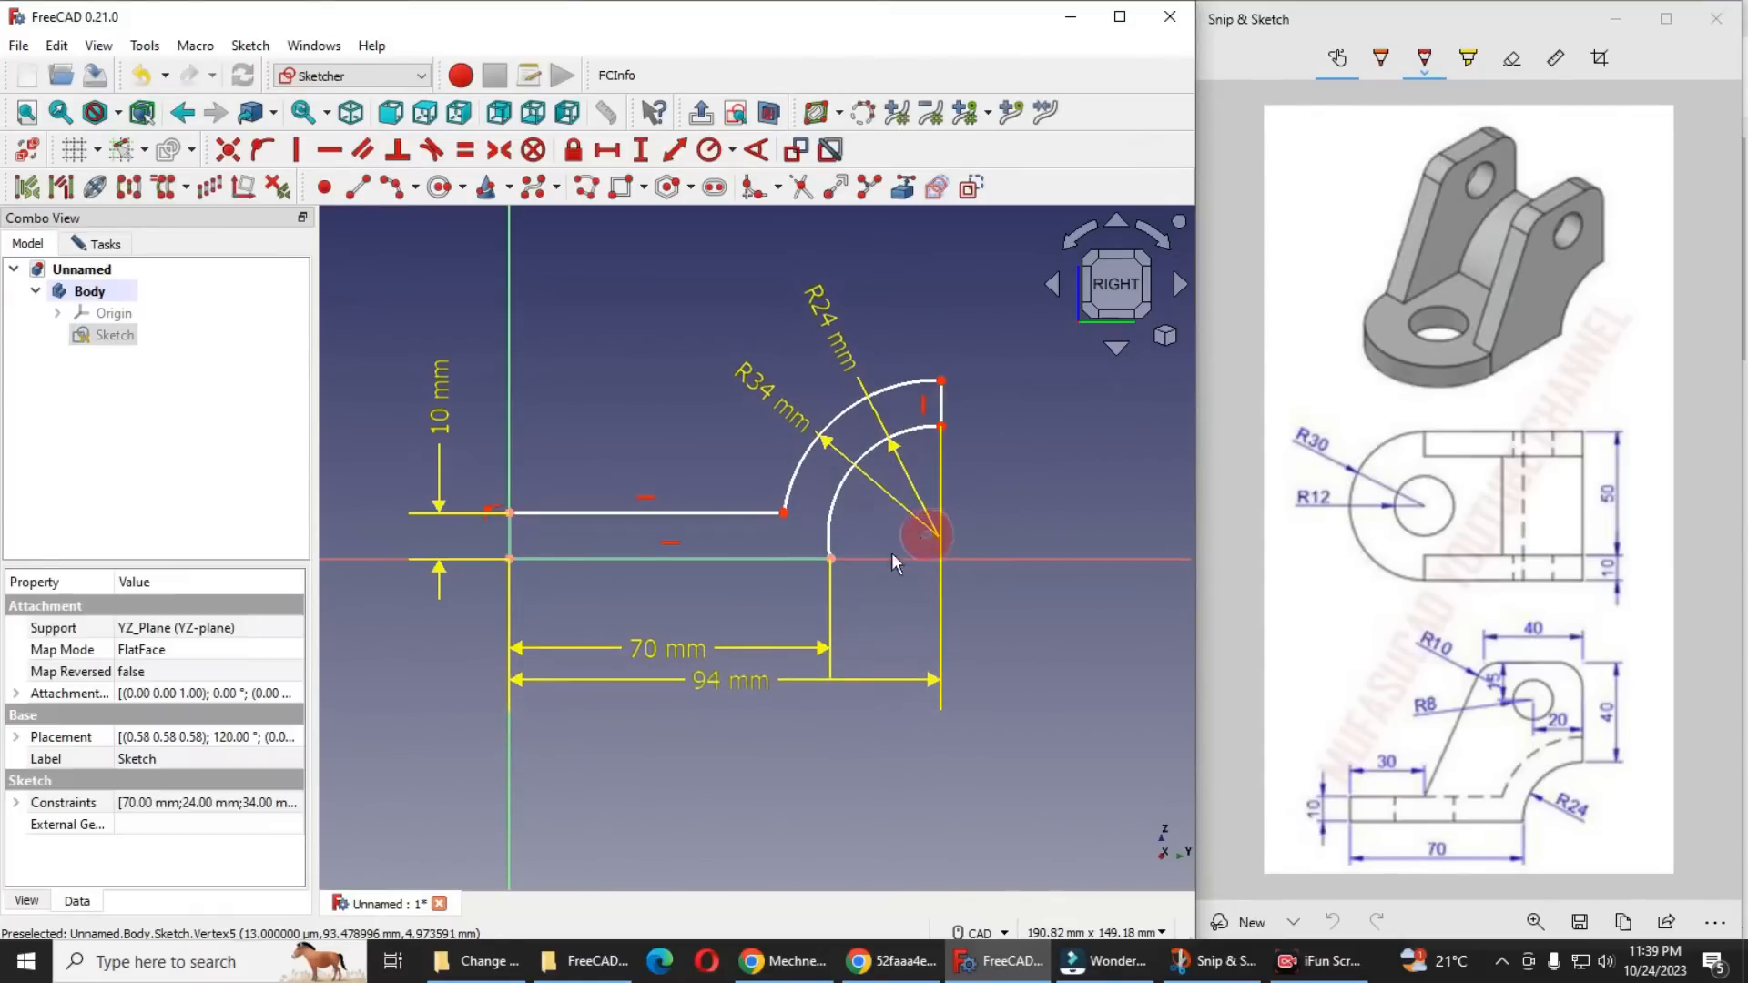
pyautogui.click(828, 556)
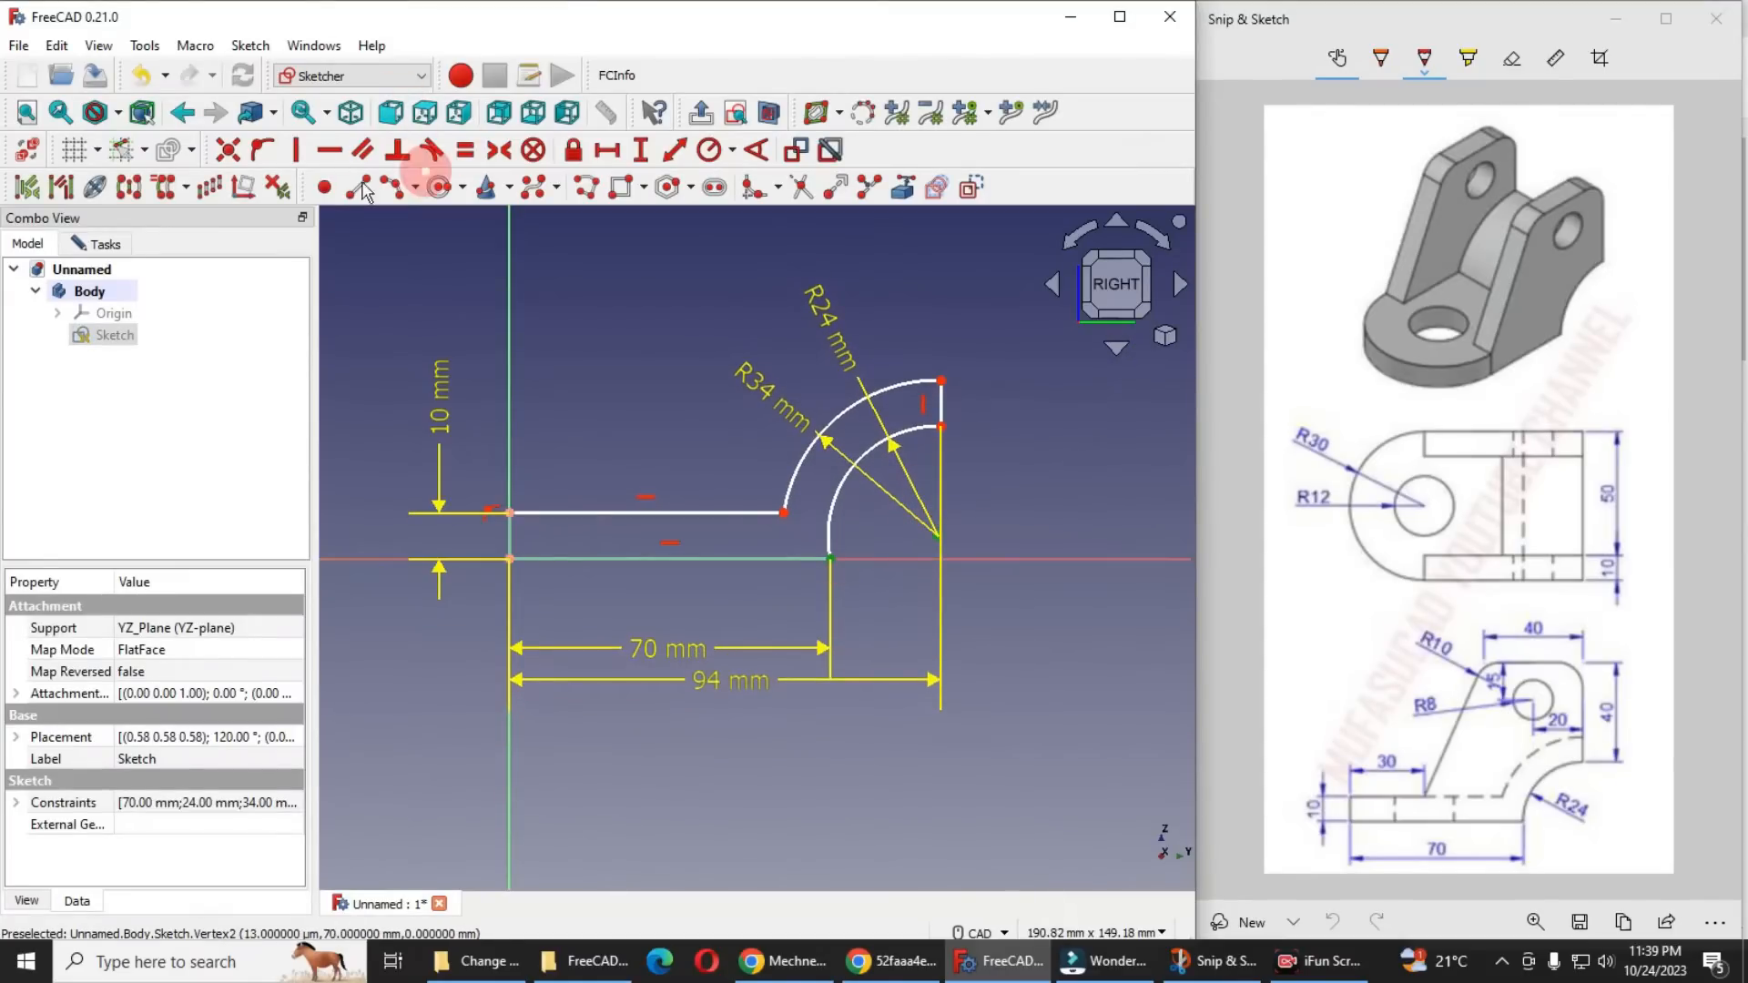
pyautogui.click(326, 152)
pyautogui.scroll(2, 863, 452)
pyautogui.scroll(-3, 851, 444)
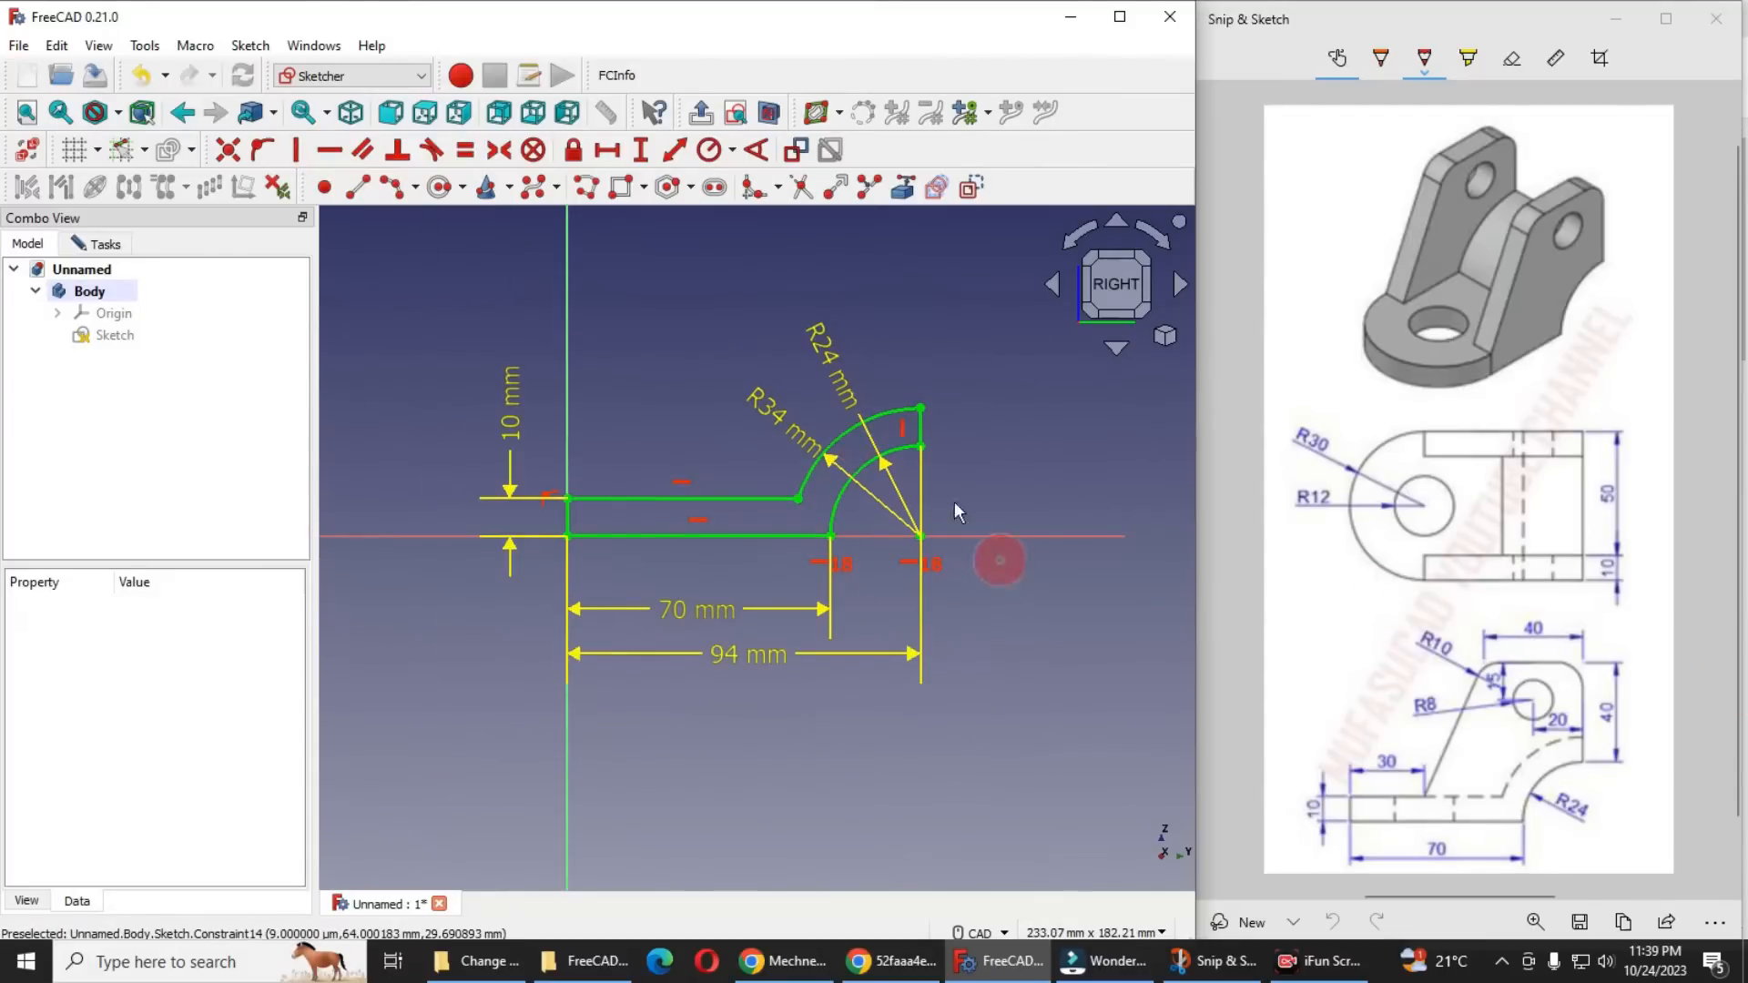
# Close the profile sketch and pad it 60 mm, symmetric to its plane
pyautogui.click(93, 246)
pyautogui.click(136, 291)
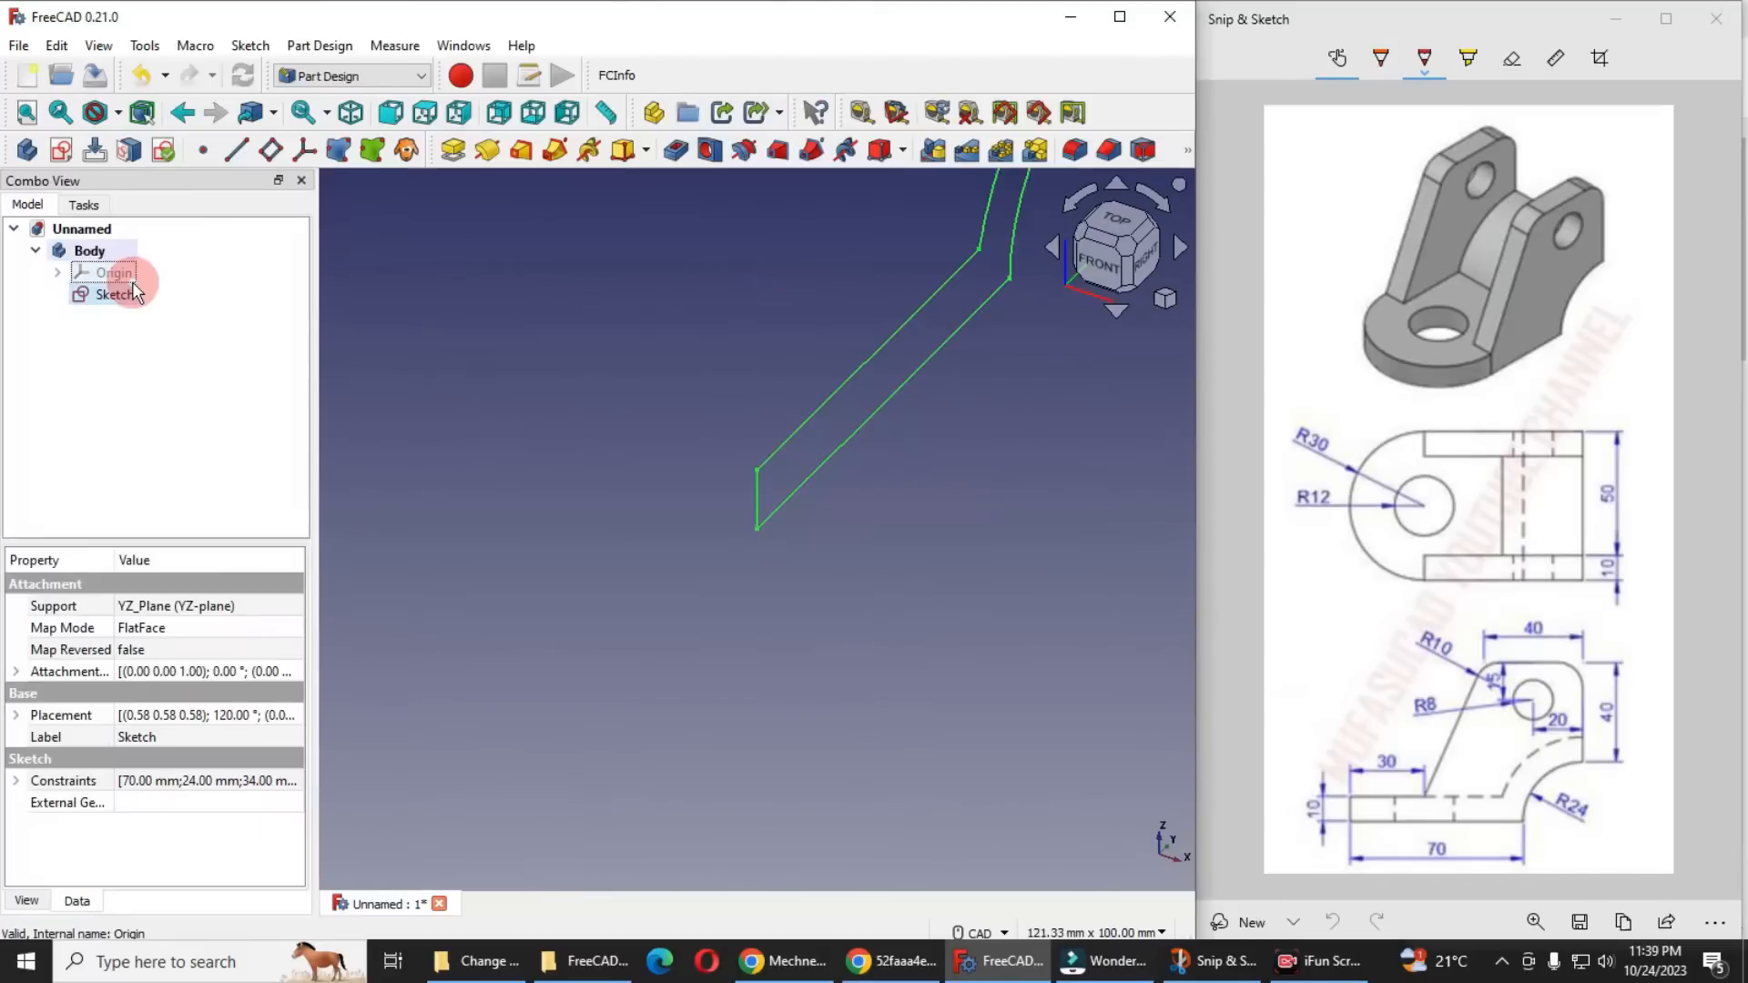
pyautogui.scroll(-3, 688, 650)
pyautogui.click(1168, 301)
pyautogui.click(1211, 368)
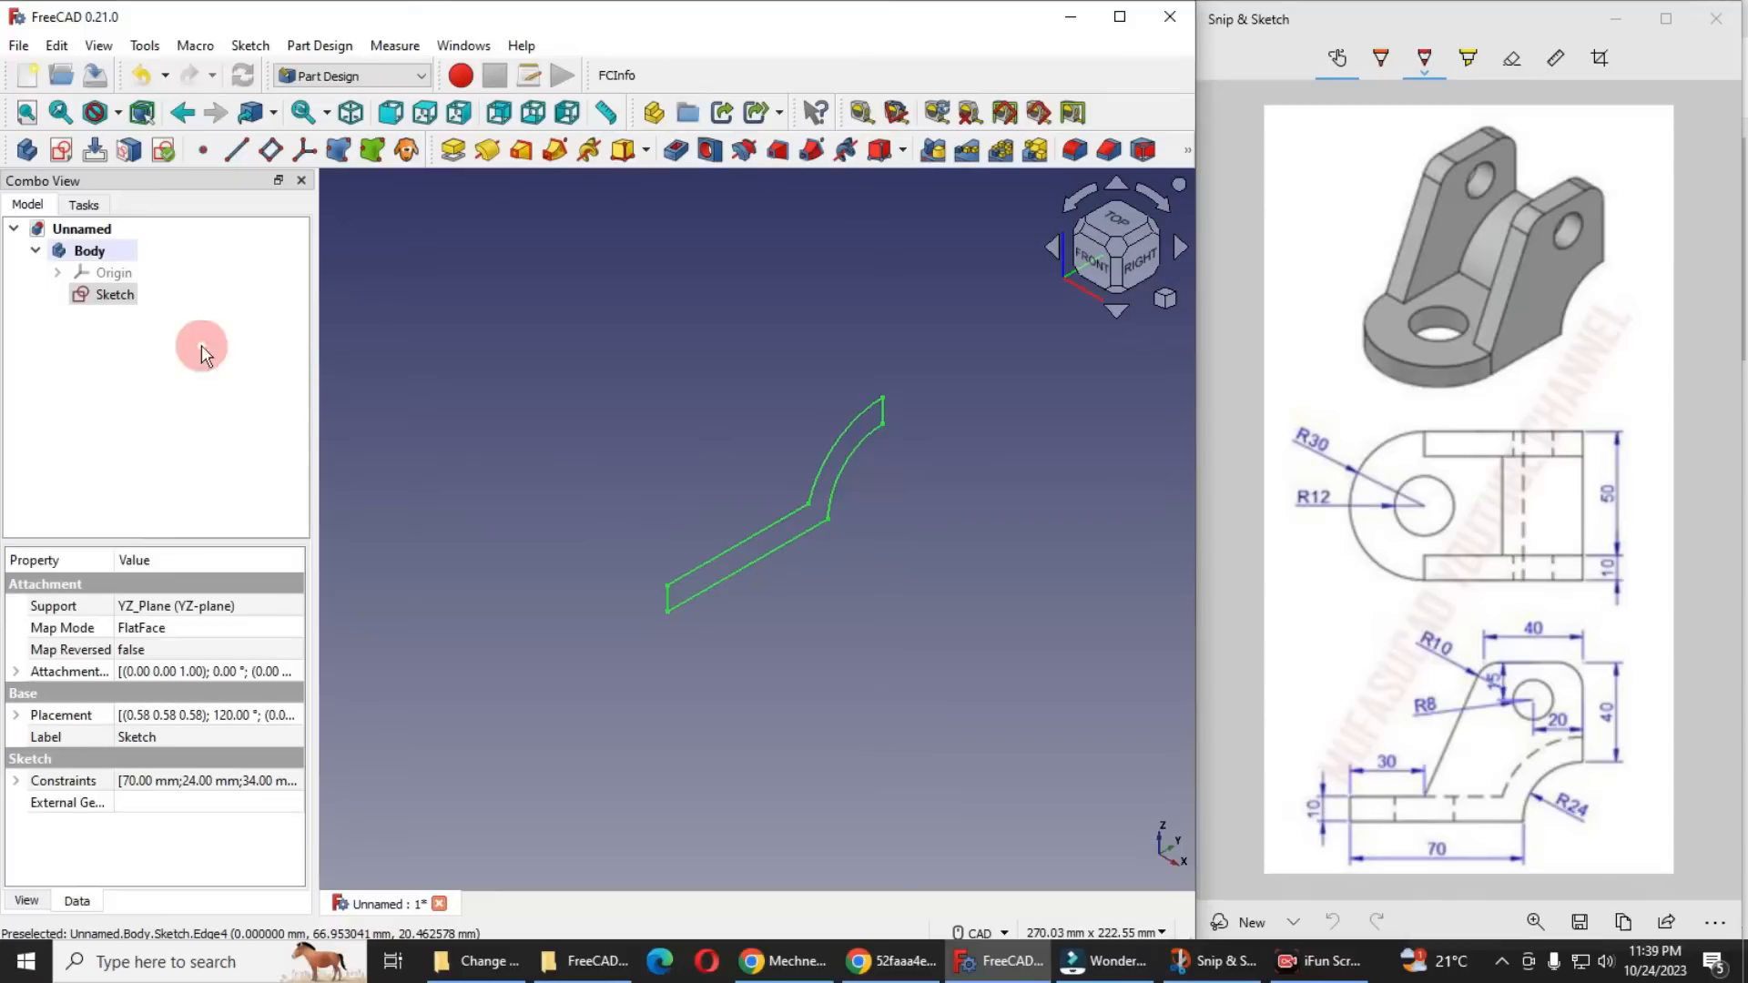
pyautogui.click(453, 150)
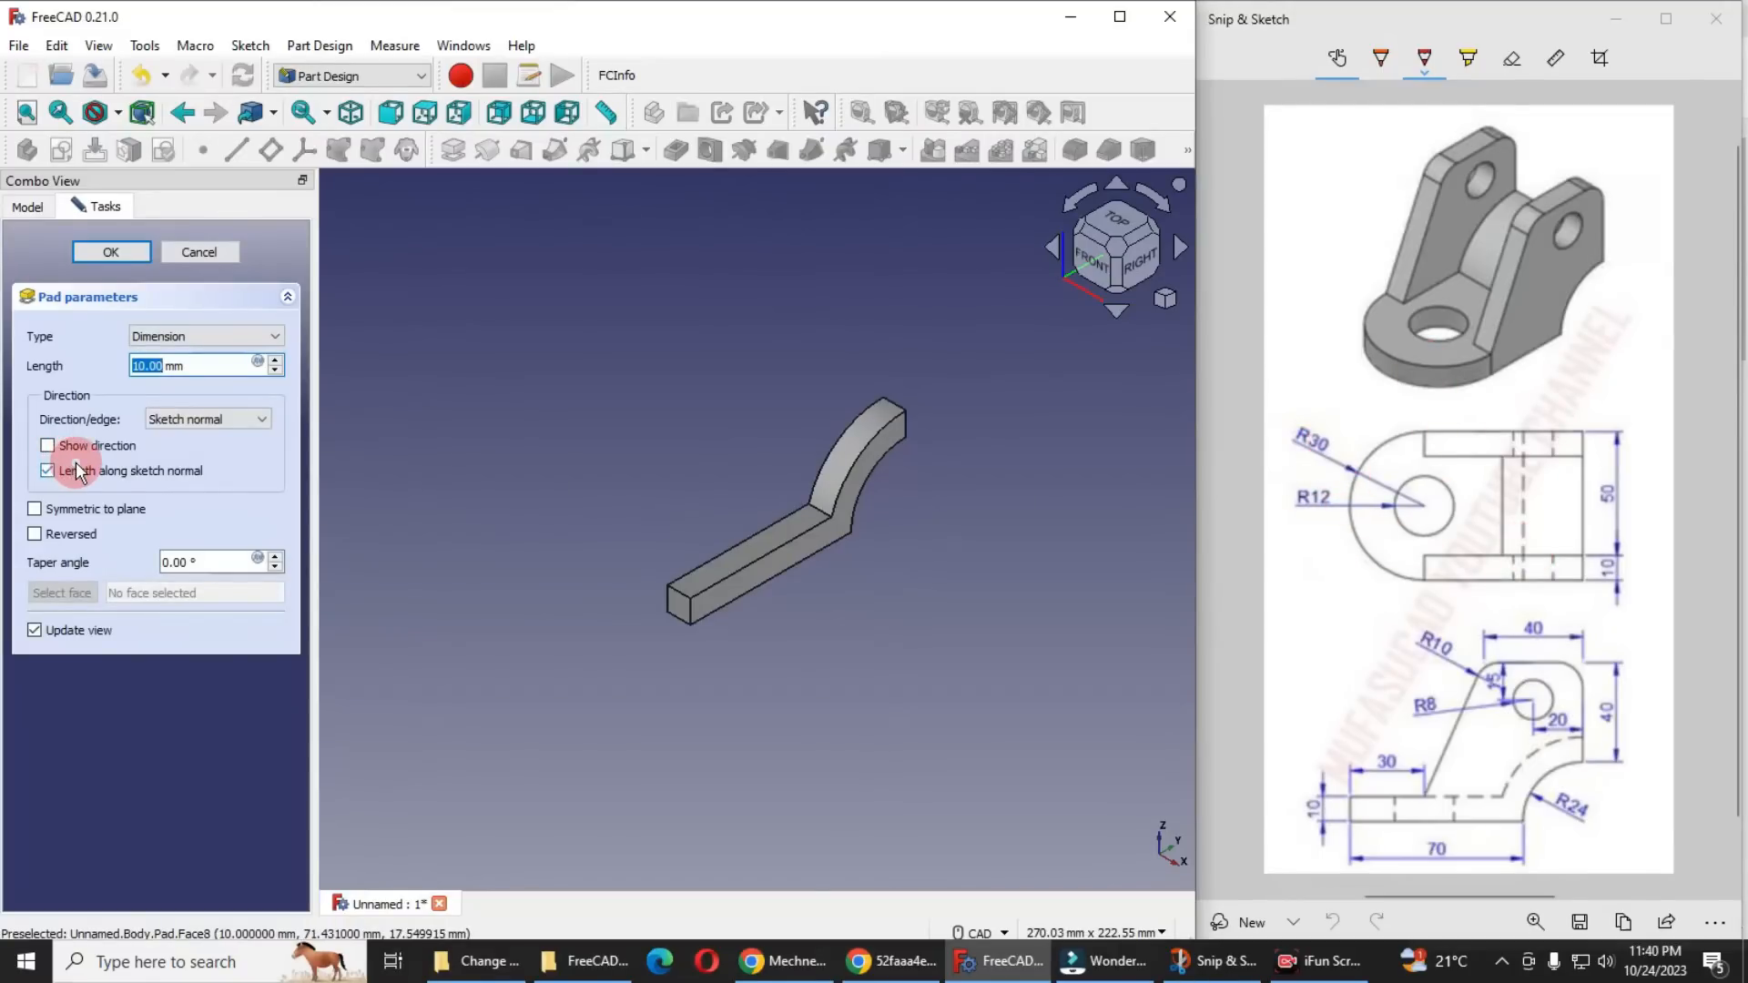
pyautogui.write('60')
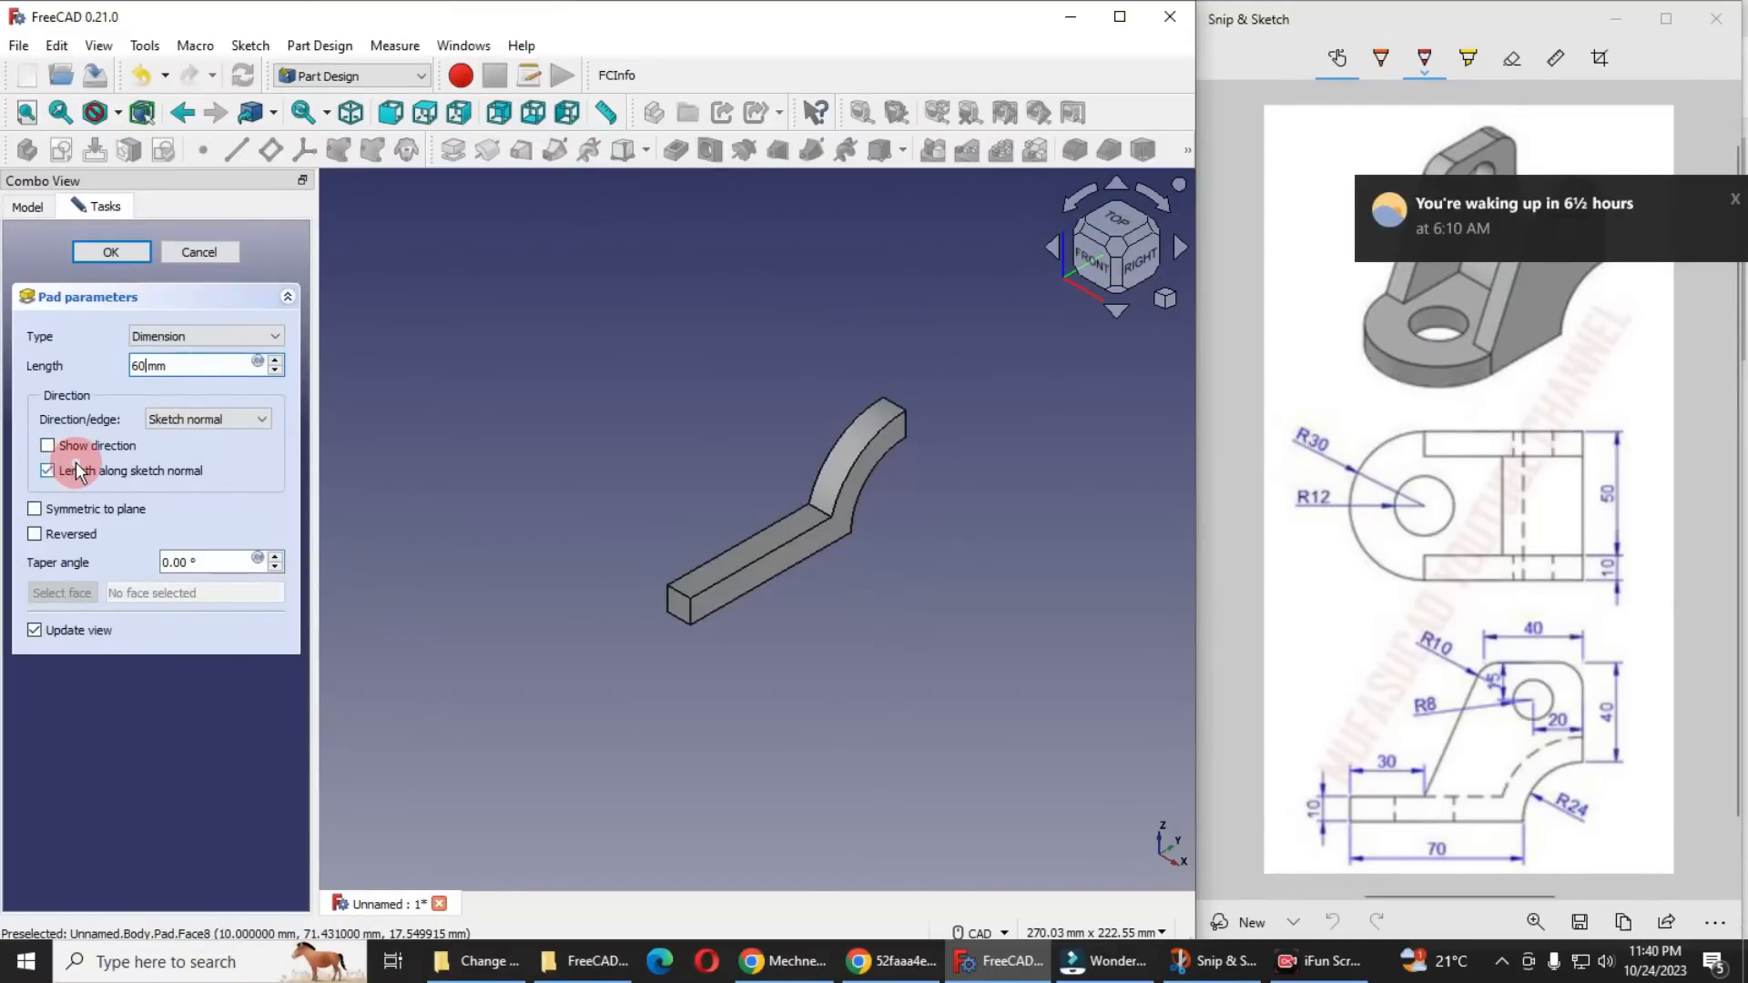
pyautogui.click(35, 508)
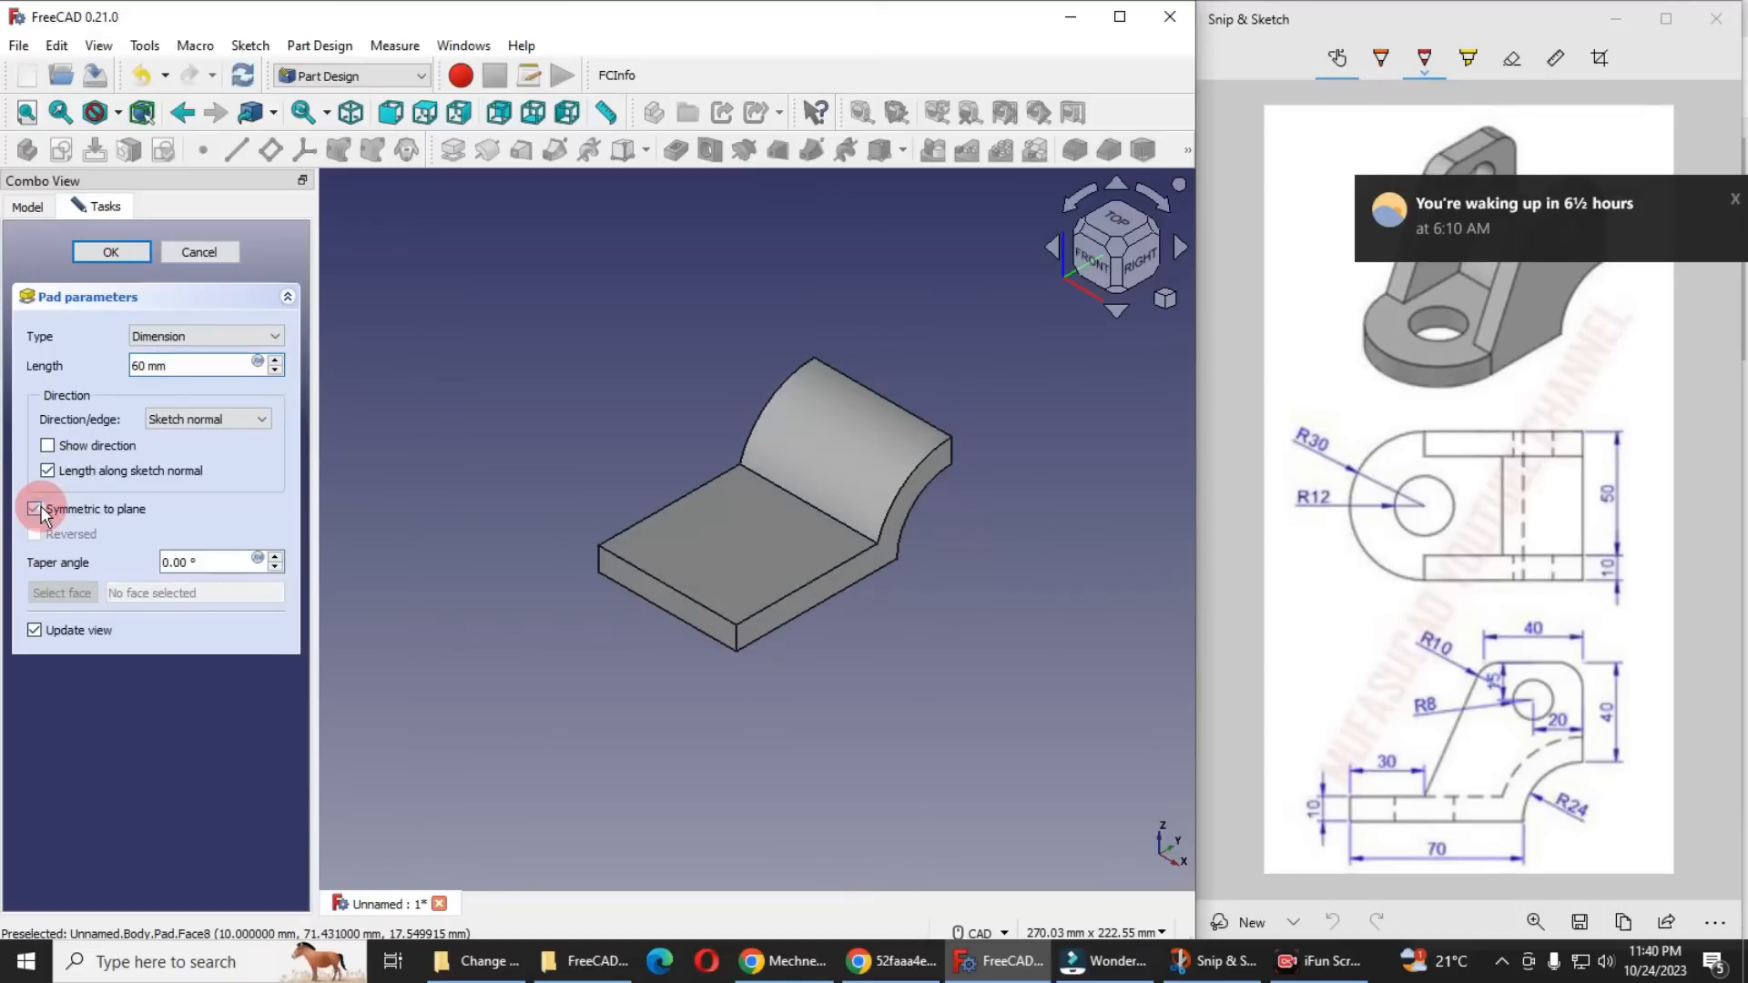
pyautogui.click(111, 251)
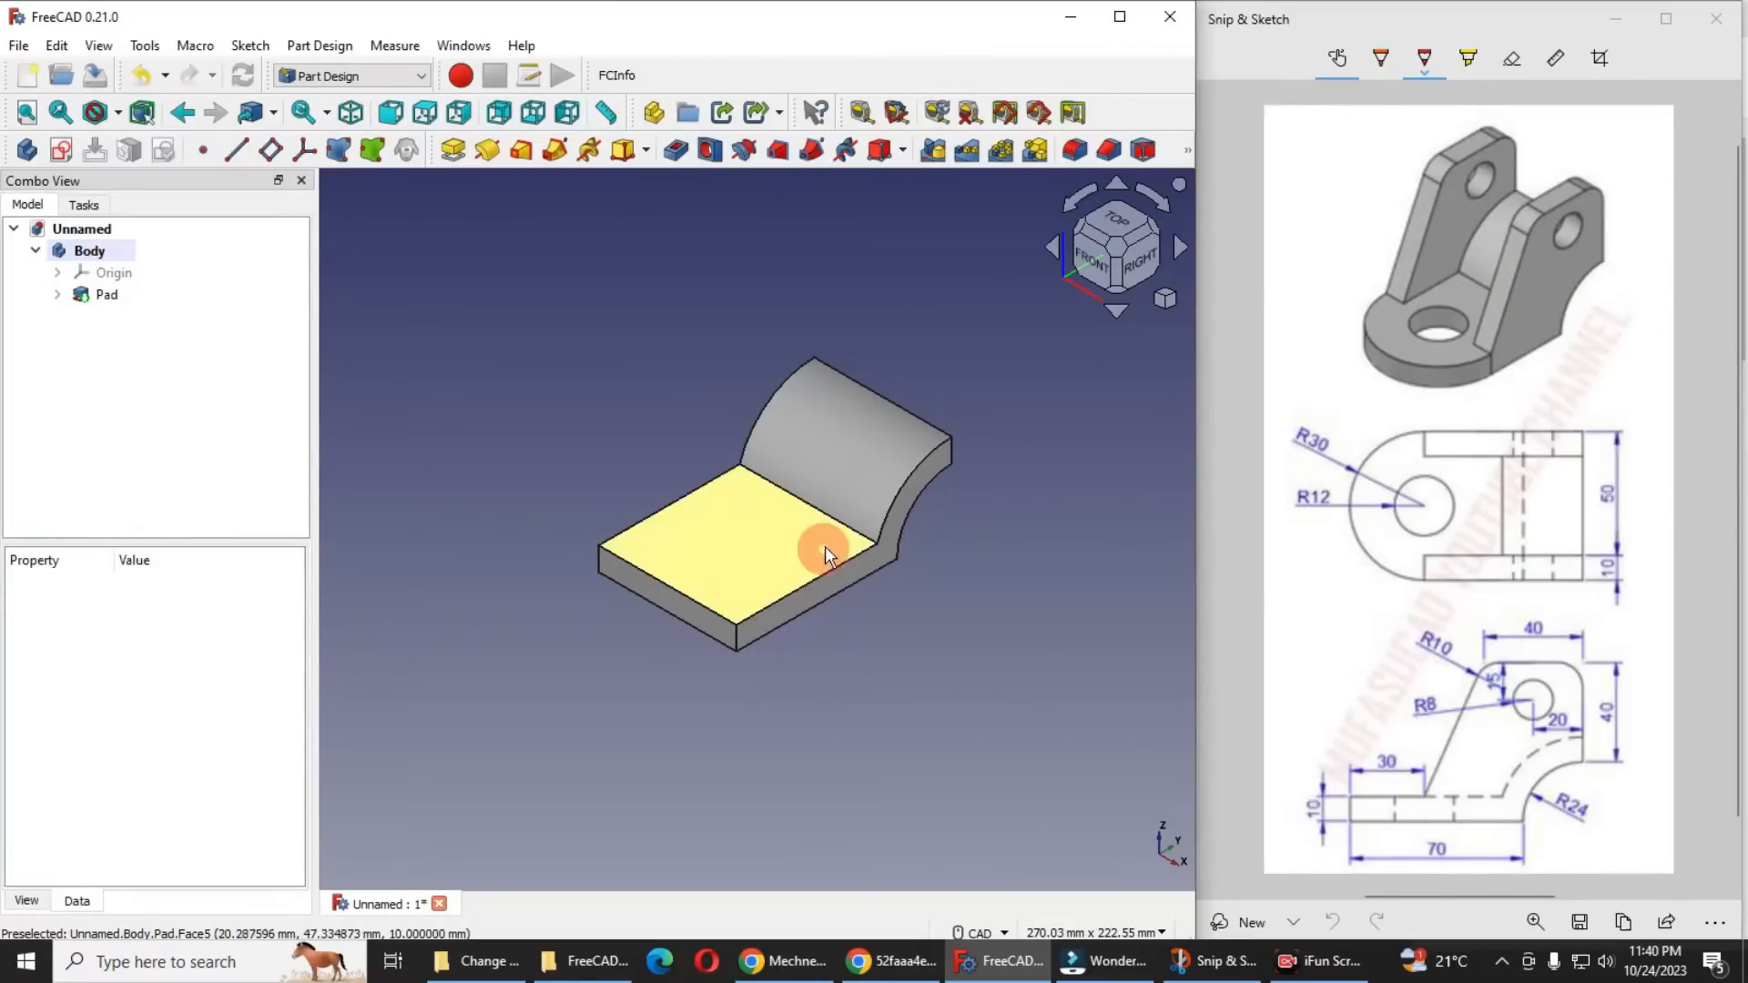
# Start a sketch on the pad's profile-shaped side face and import its top straight edge and outer arc as external geometry
pyautogui.click(850, 574)
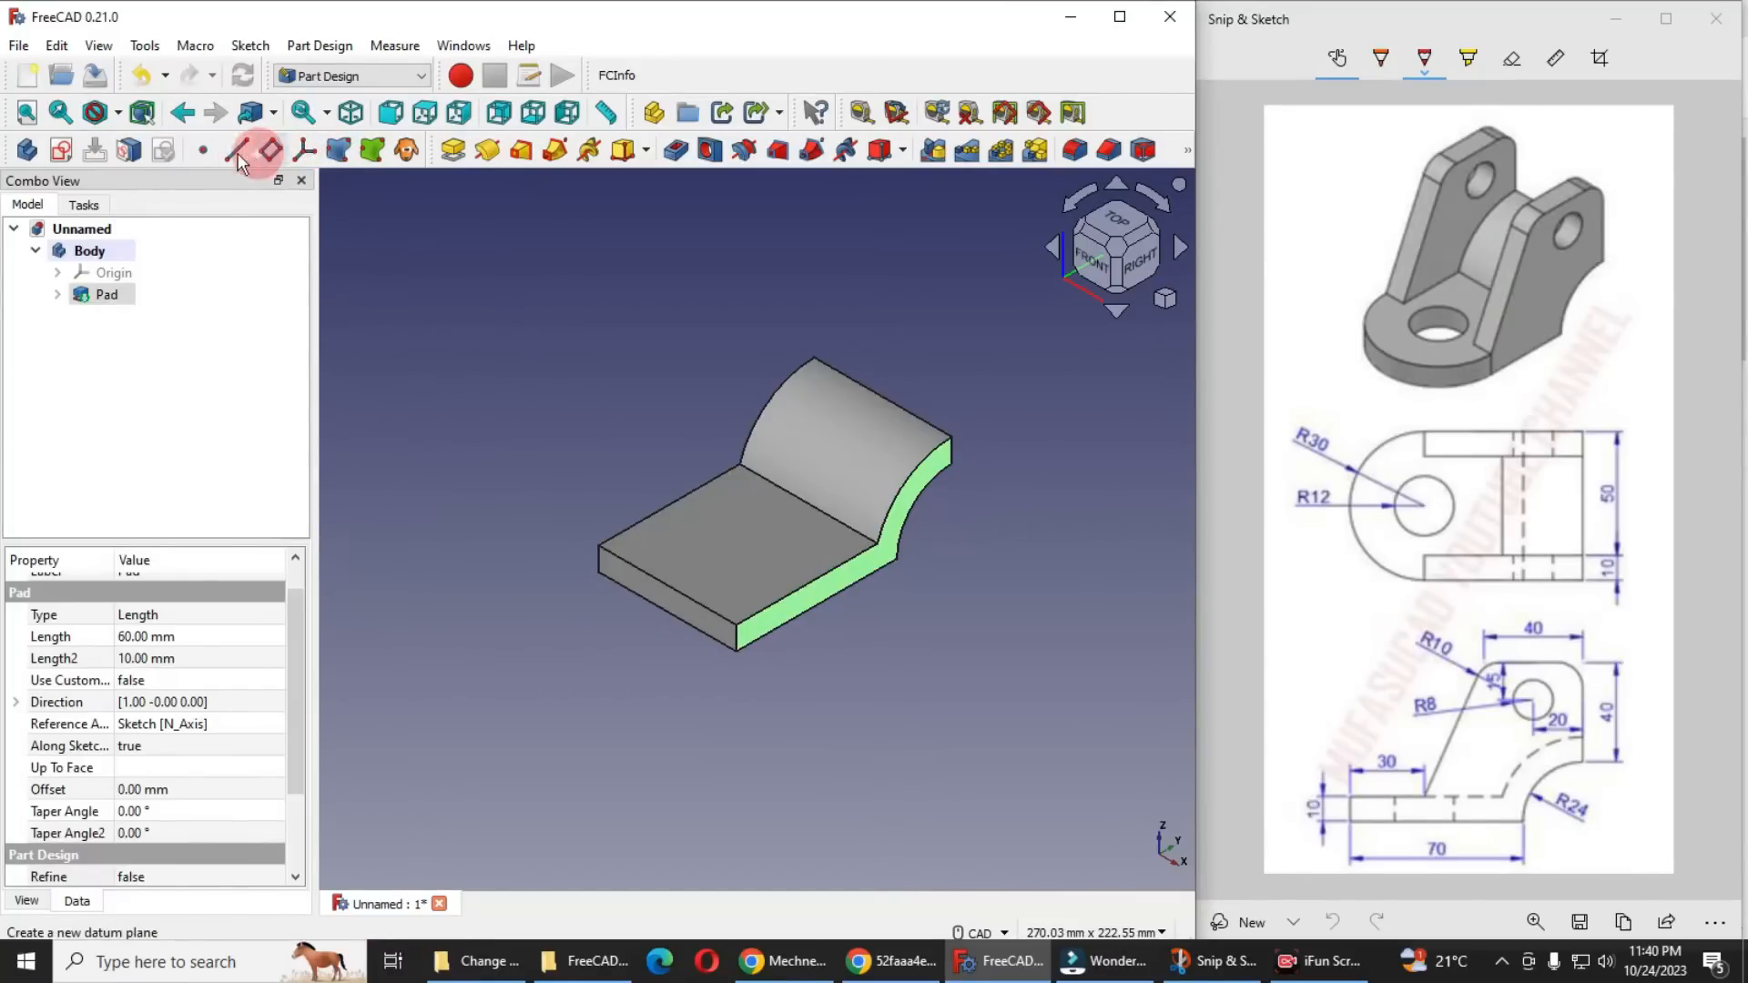
pyautogui.click(62, 147)
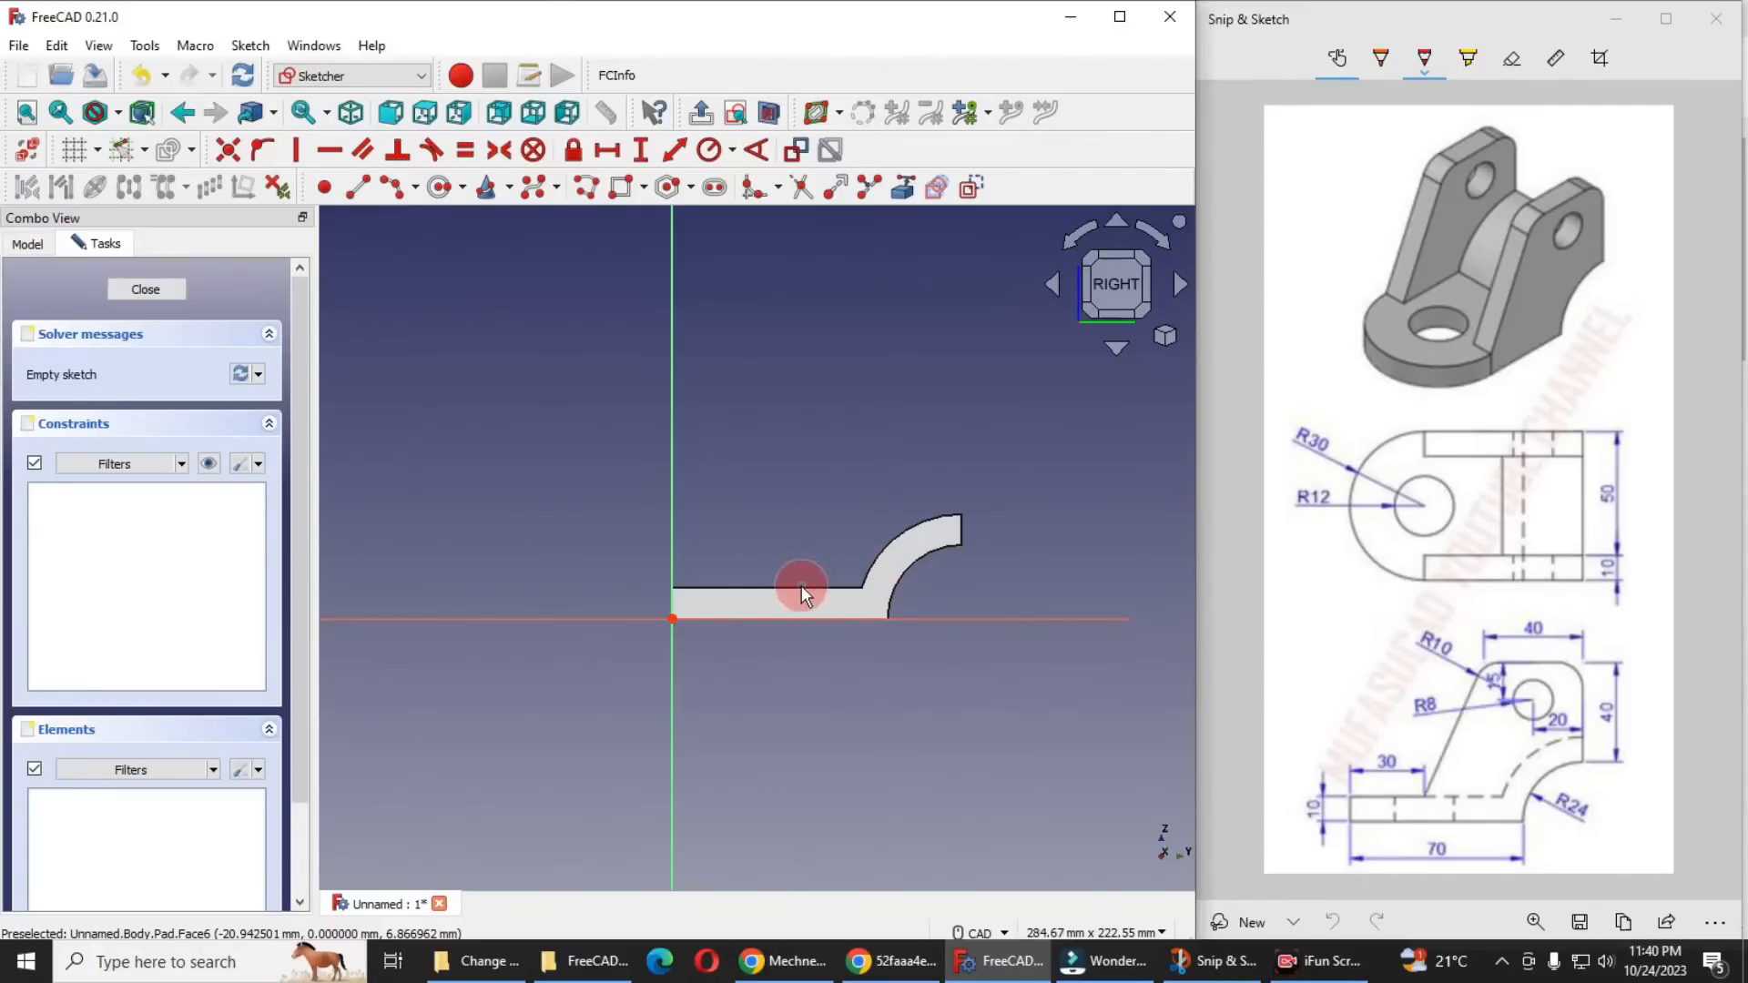
pyautogui.click(902, 186)
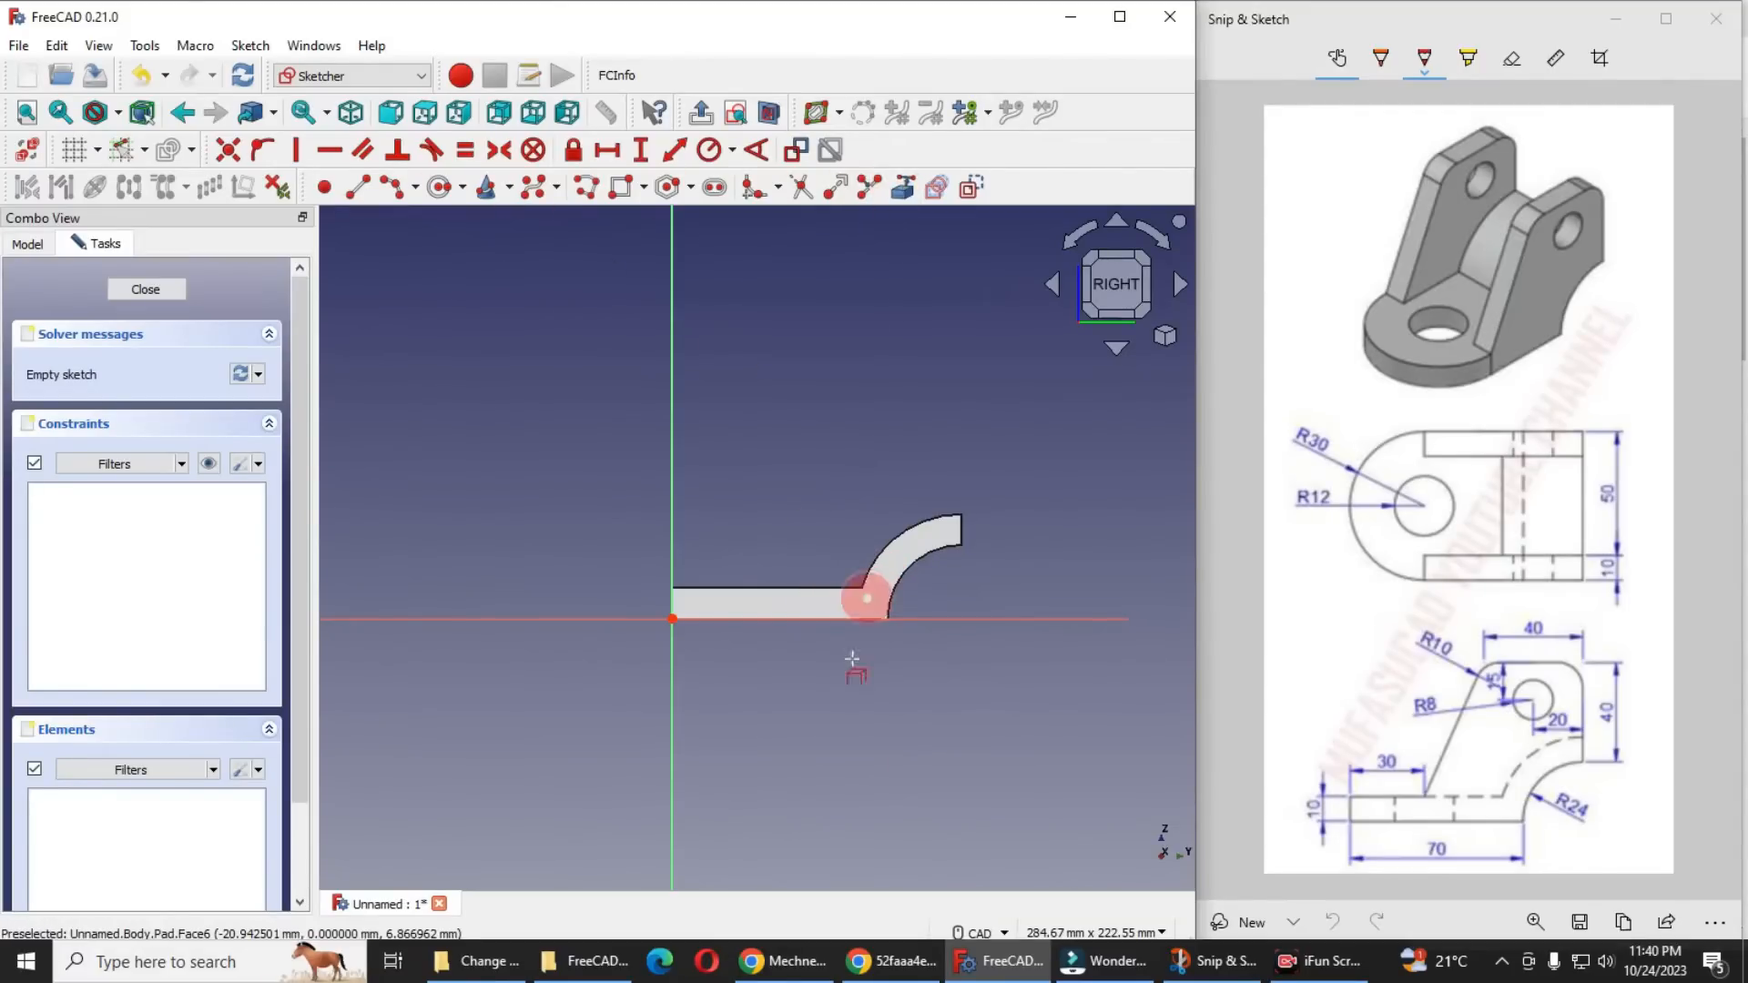
pyautogui.click(843, 587)
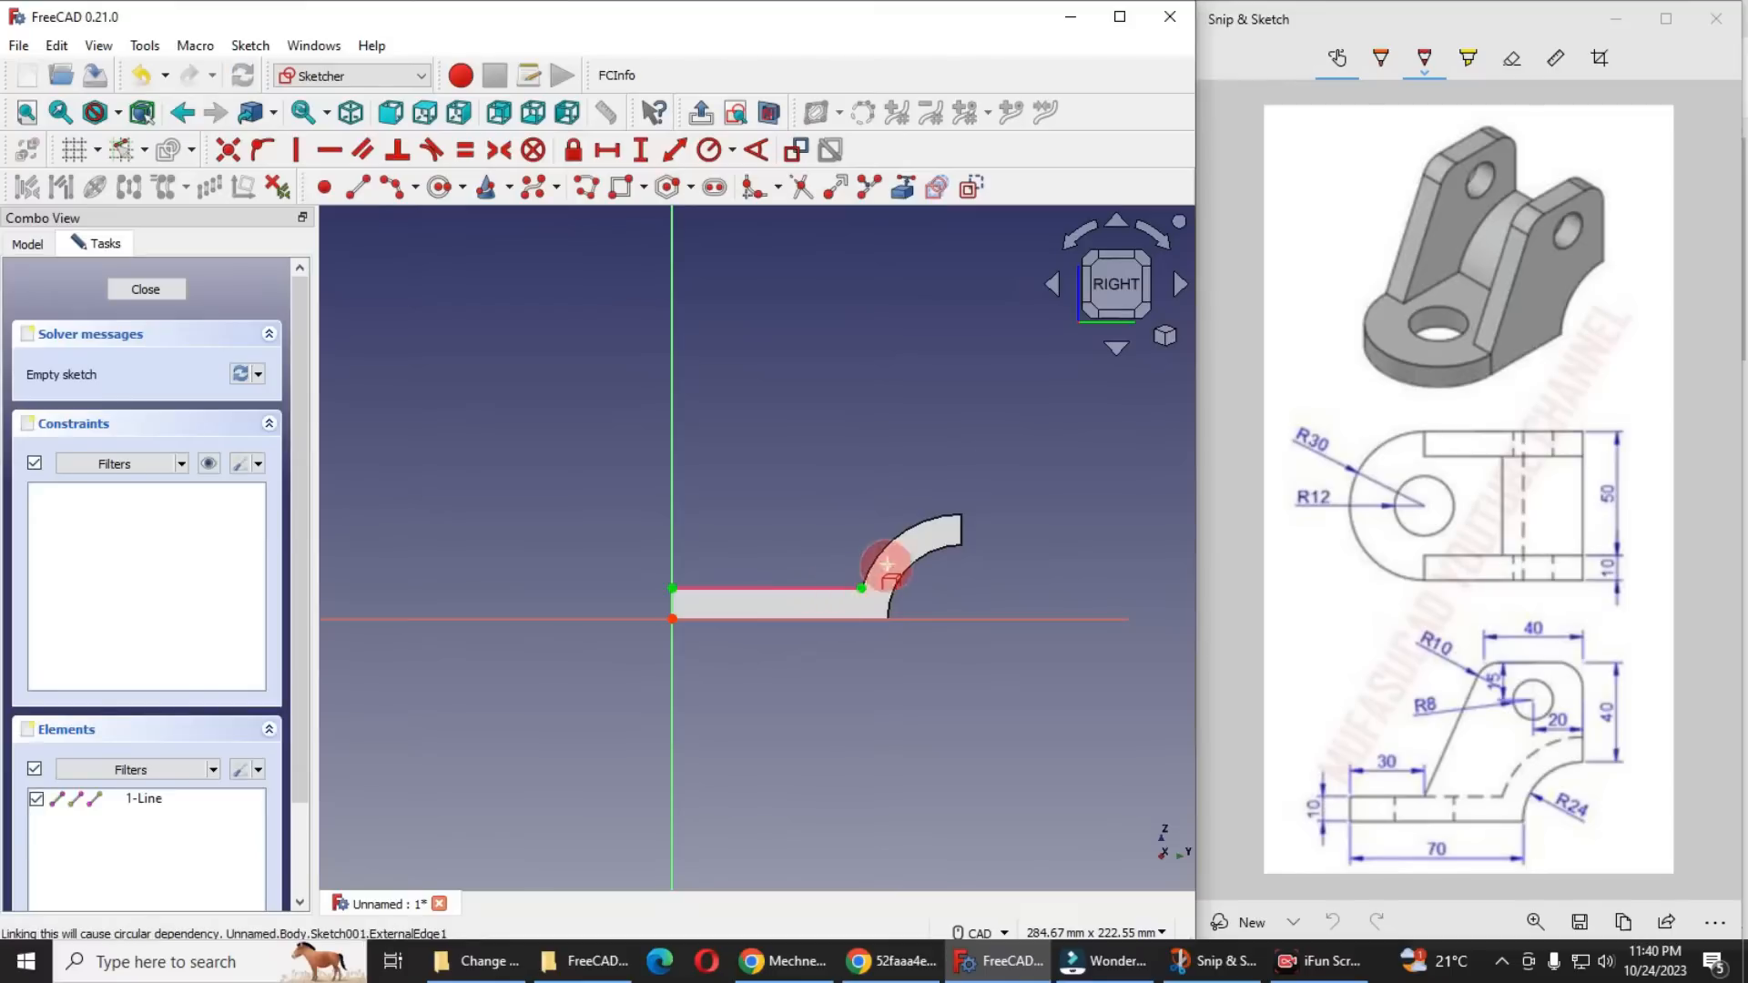
pyautogui.click(888, 546)
# Draw a slanted line from about 24 mm along the top edge up to about 51 mm height, continued by a horizontal line about 51 mm long
pyautogui.scroll(1, 773, 534)
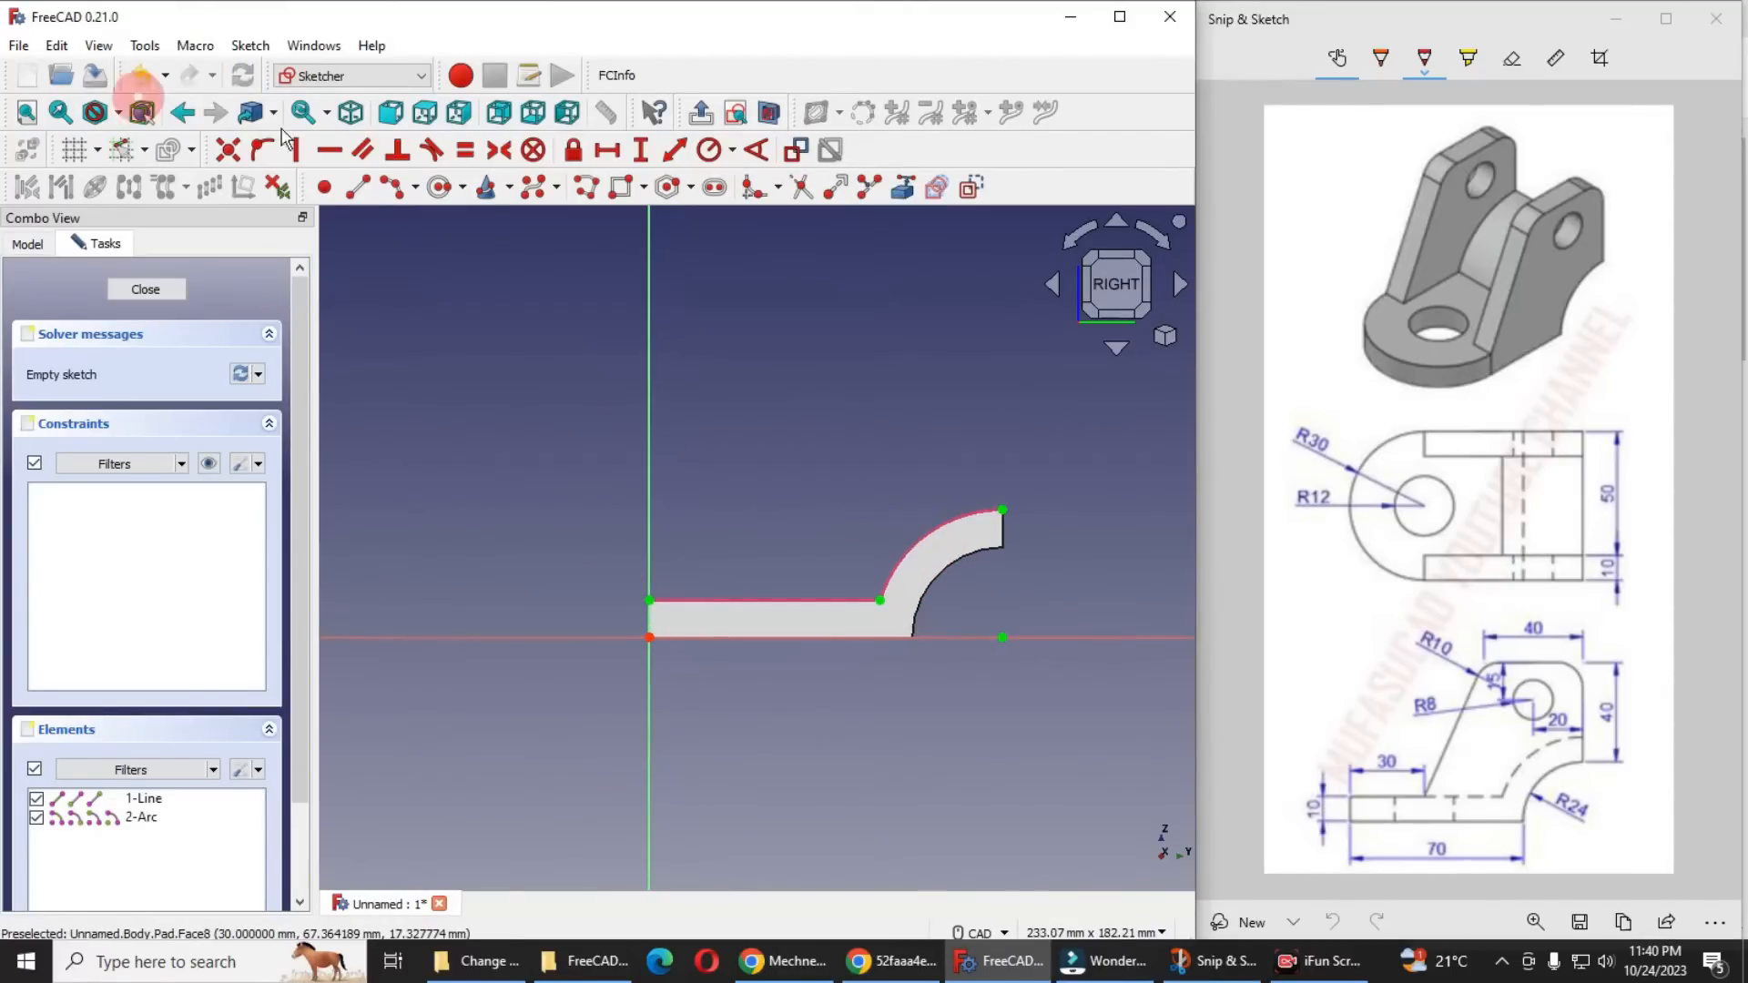
pyautogui.click(358, 189)
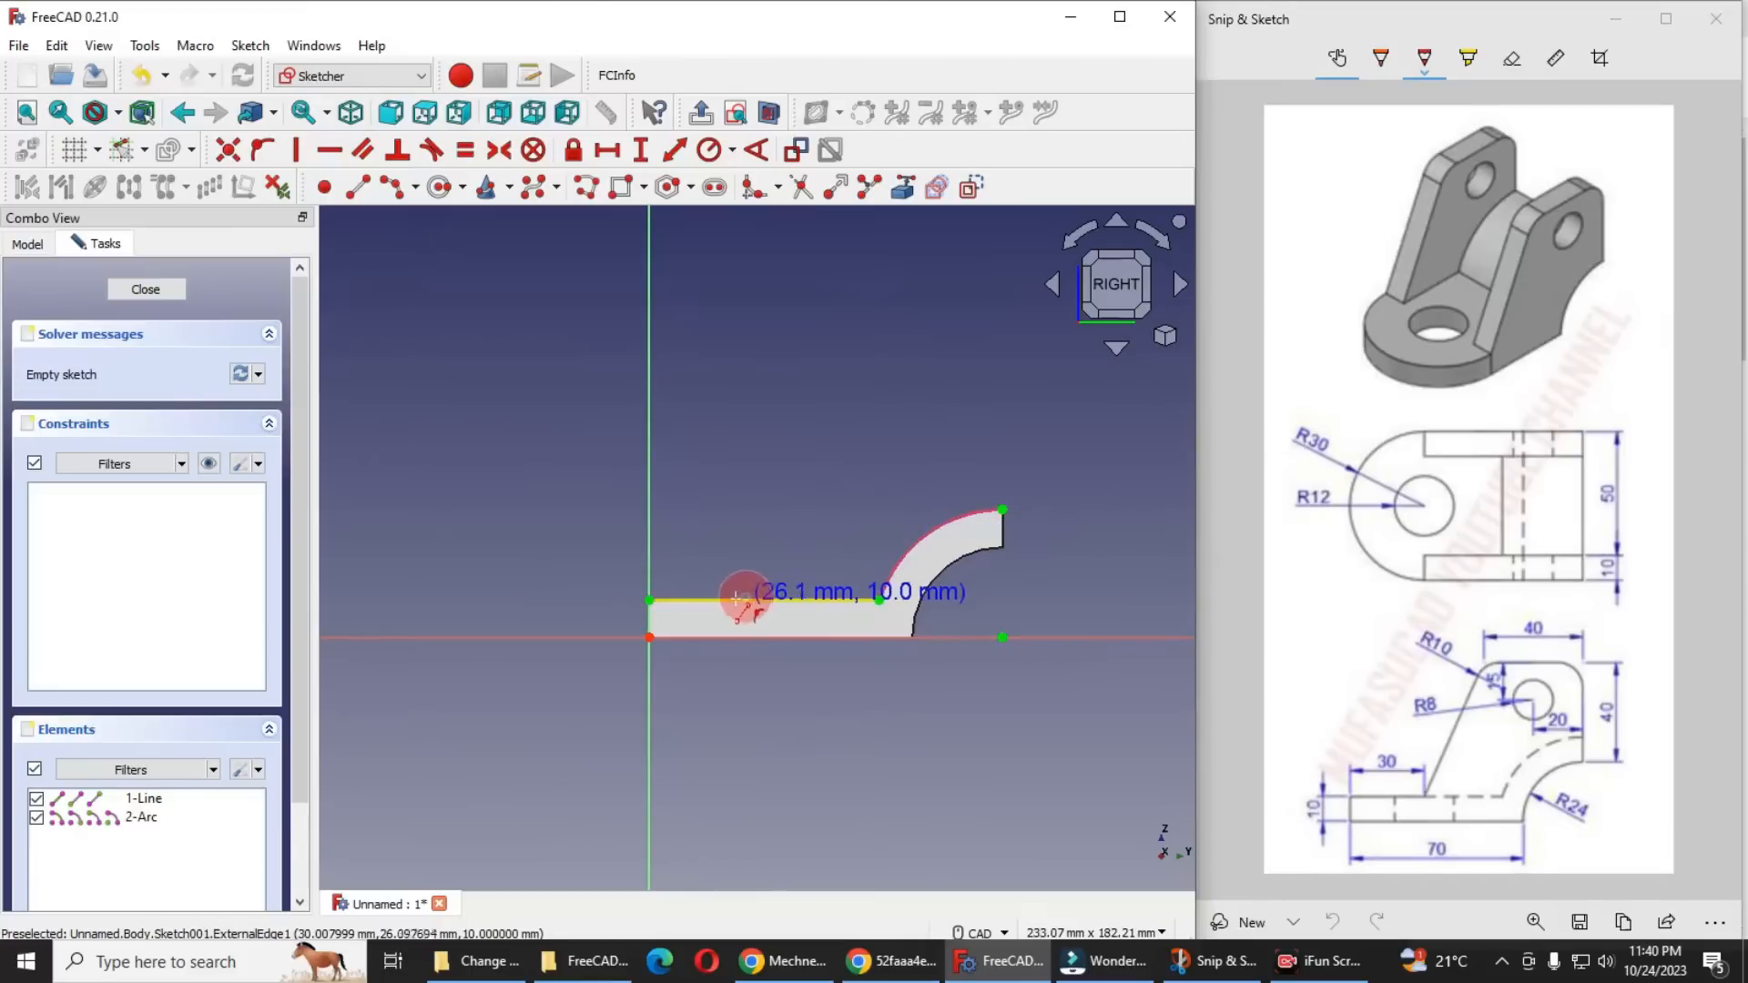
pyautogui.click(741, 600)
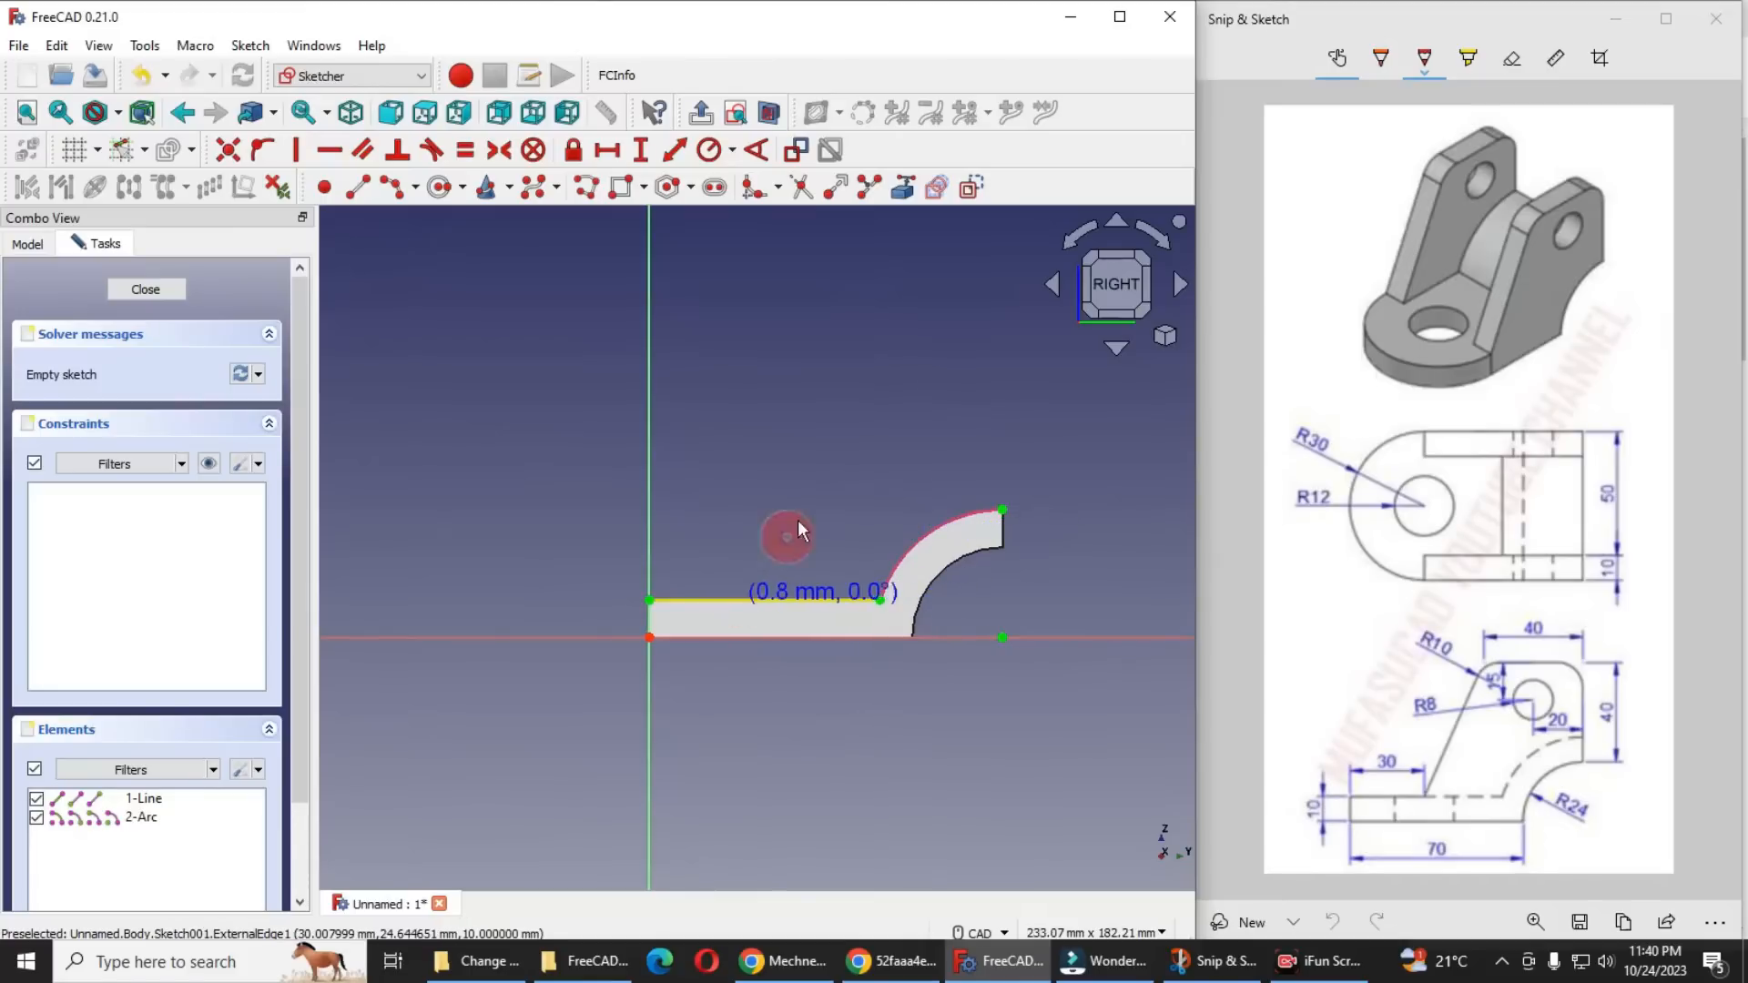
pyautogui.click(814, 447)
pyautogui.click(814, 447)
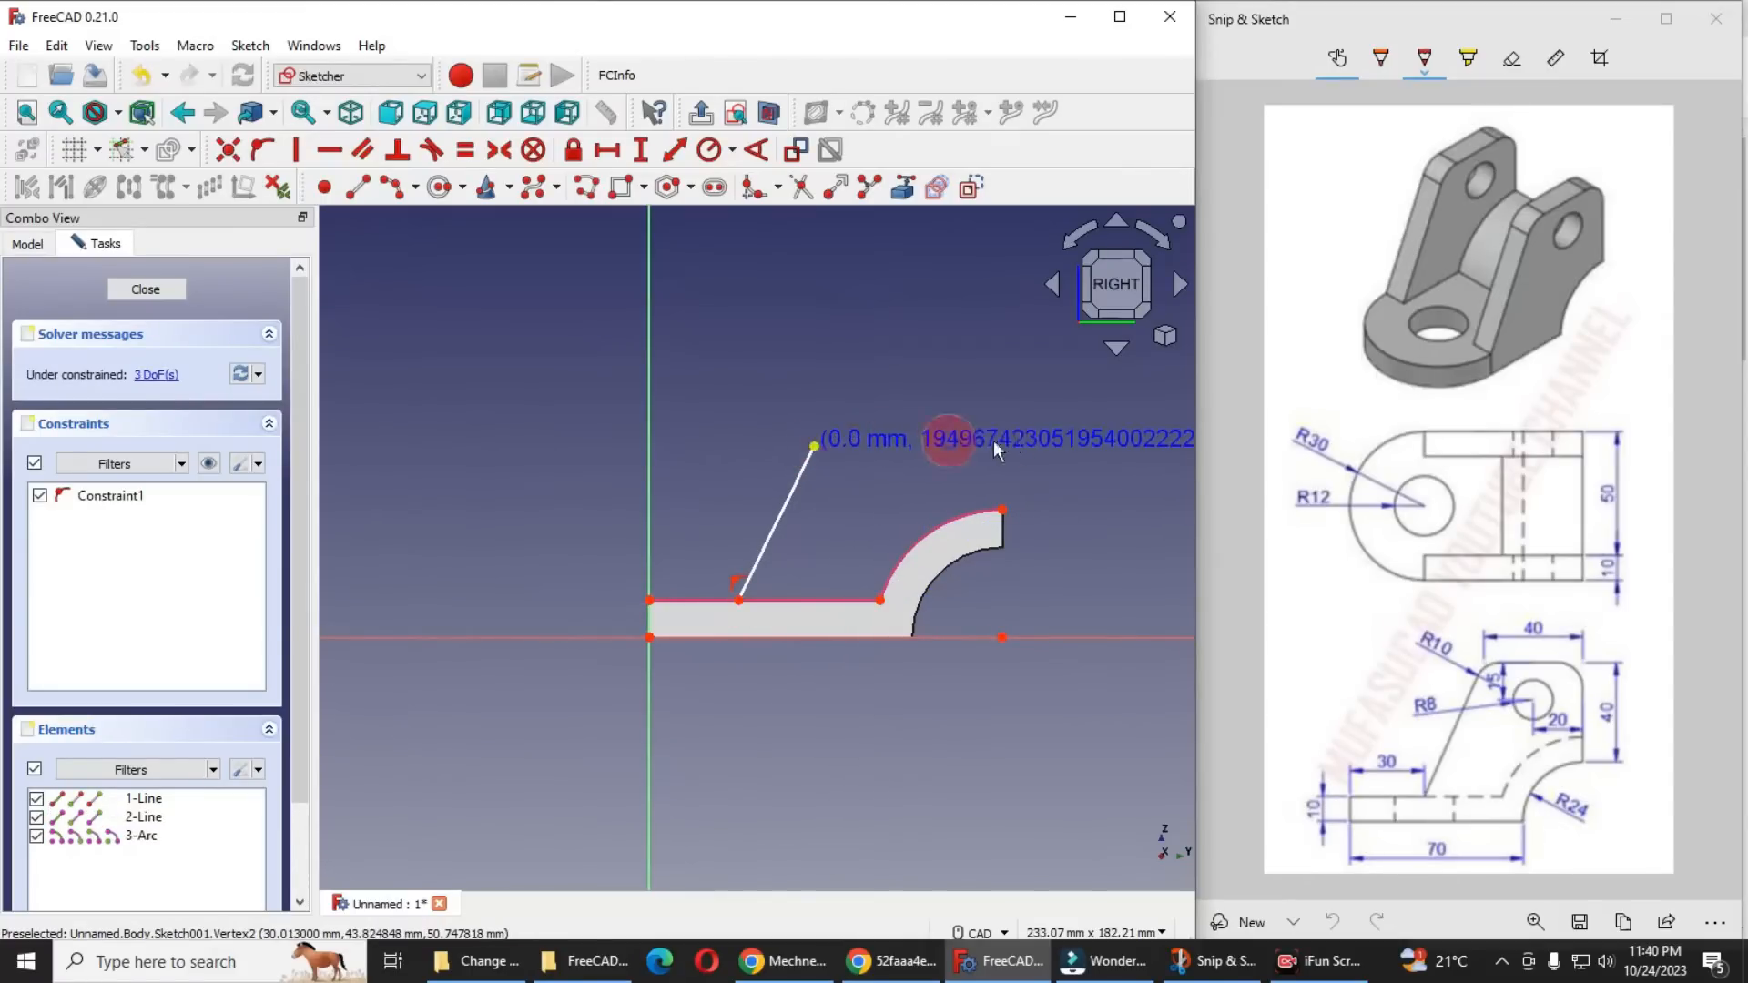
pyautogui.click(1004, 446)
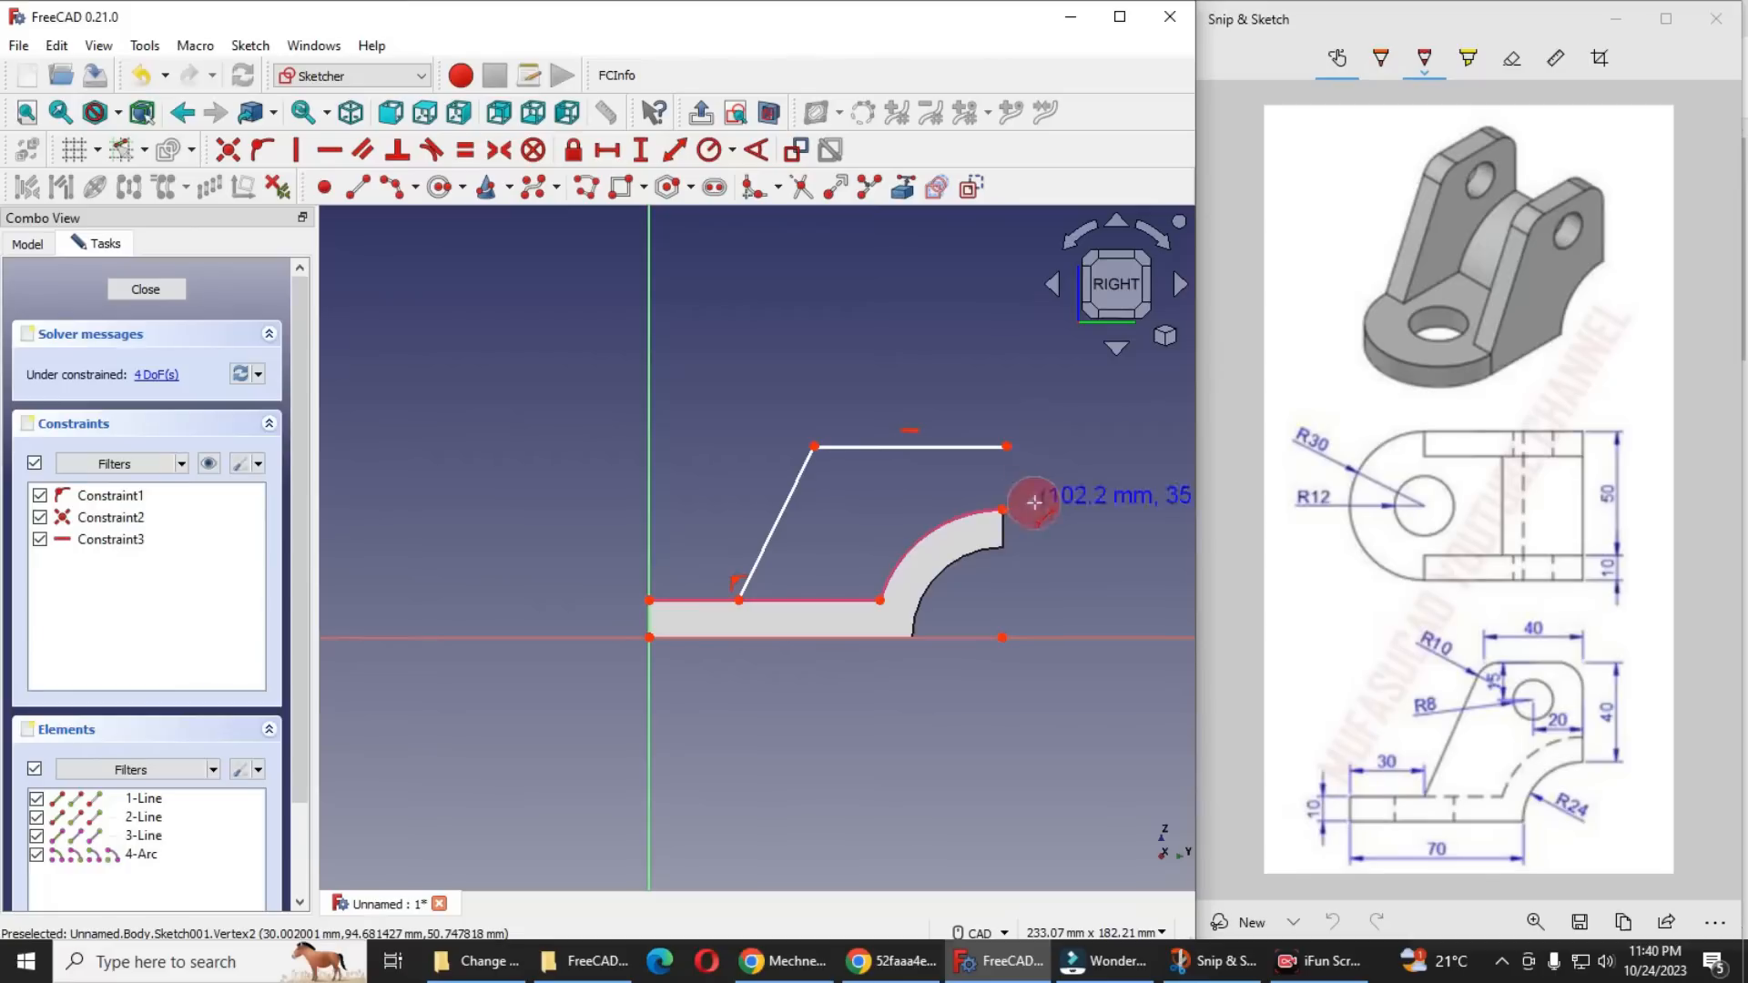
# Draw a near-vertical line about 17 mm long from the horizontal line's free end down to the imported arc's upper endpoint
pyautogui.click(1006, 447)
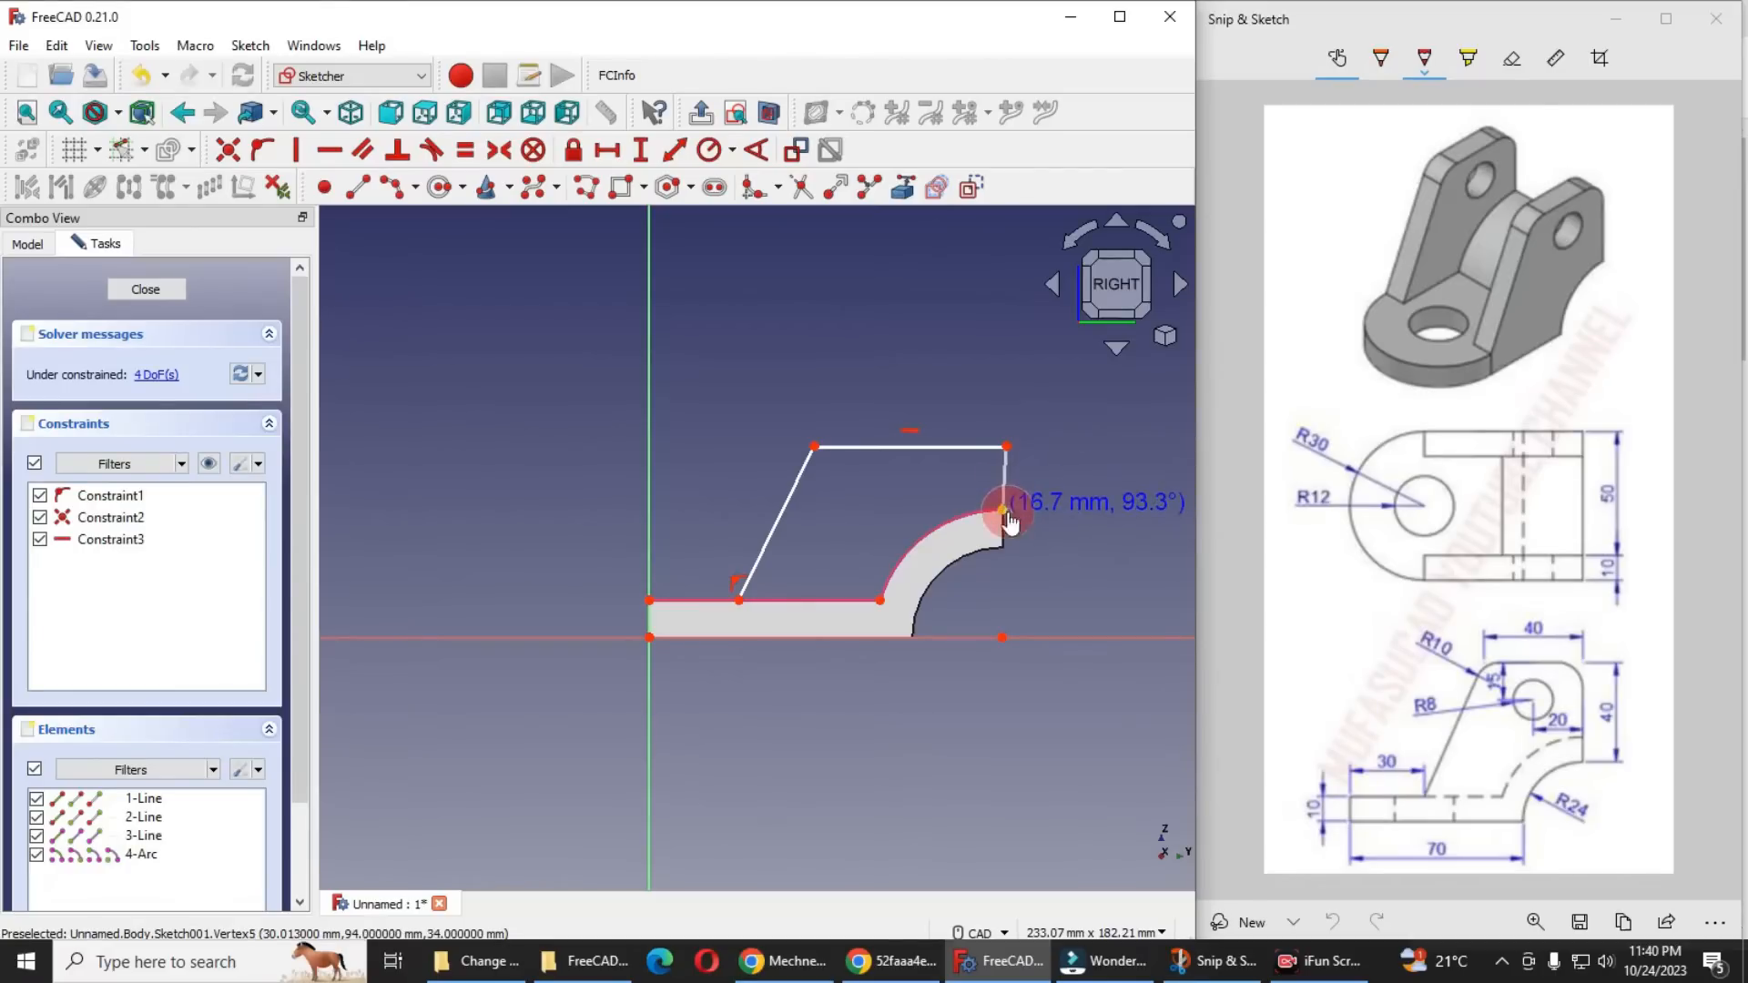
pyautogui.click(1002, 511)
pyautogui.click(346, 193)
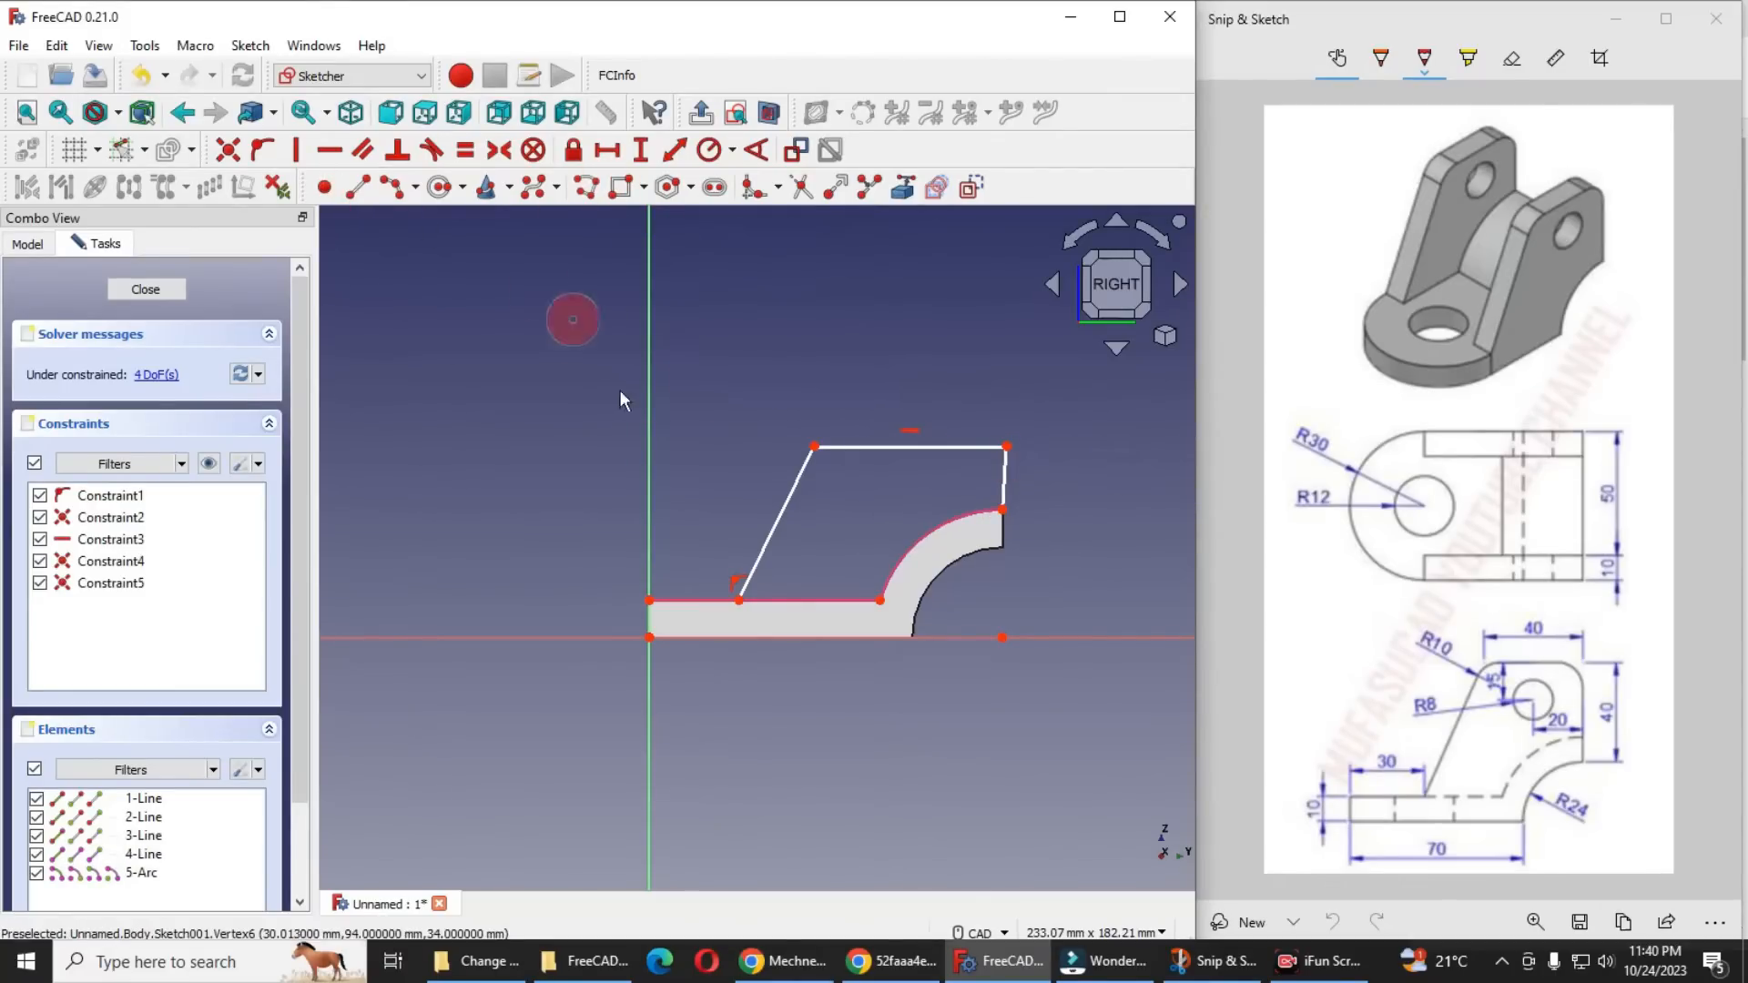
pyautogui.scroll(2, 885, 552)
pyautogui.rightClick(819, 459)
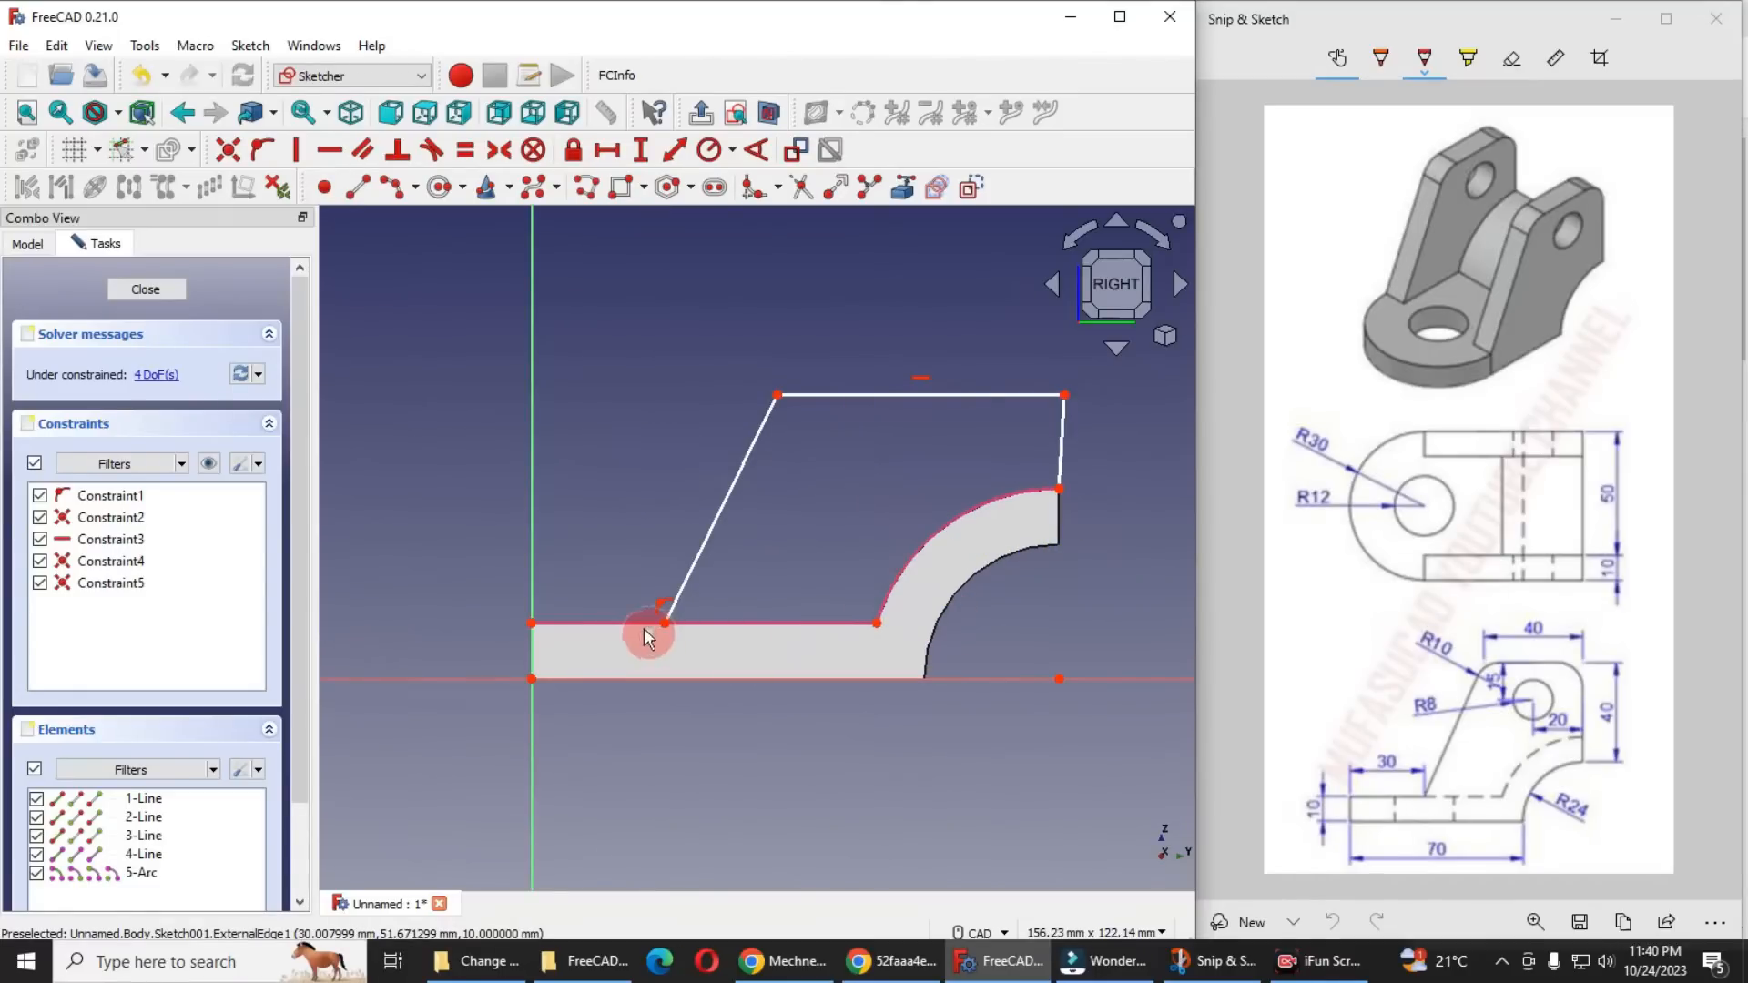
# Constrain the horizontal distance from the top edge's left endpoint to the slanted line's foot to 30 mm
pyautogui.click(532, 622)
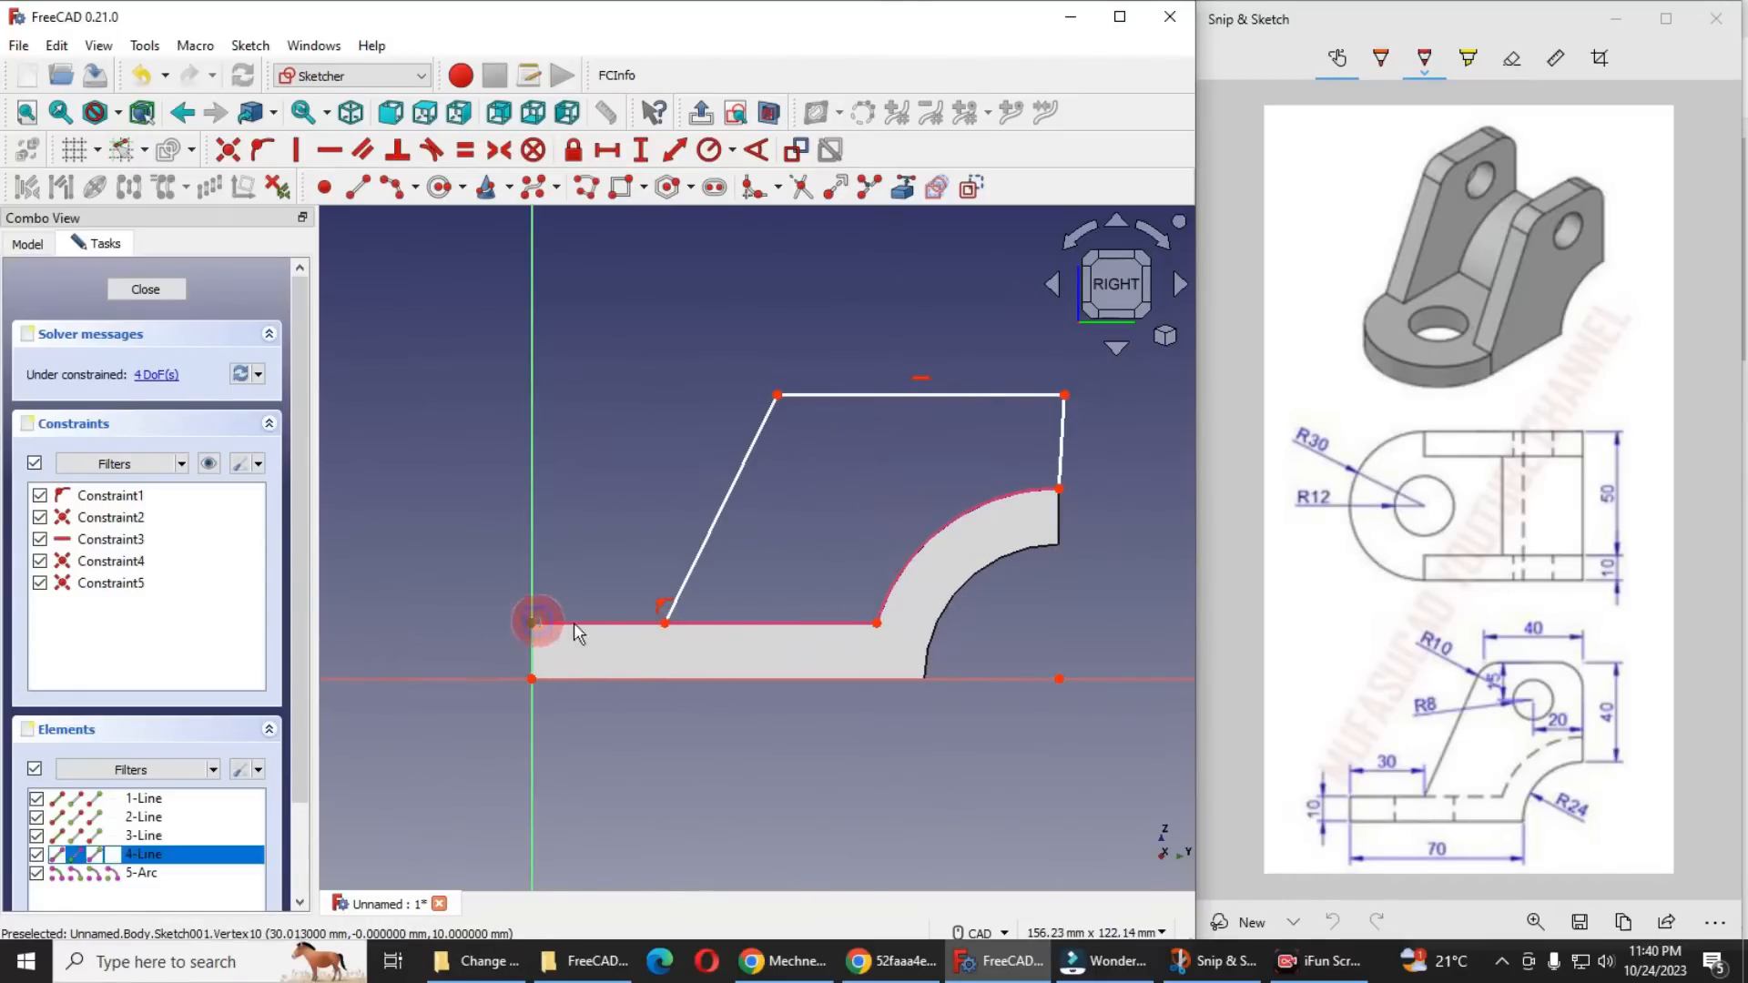
pyautogui.click(665, 623)
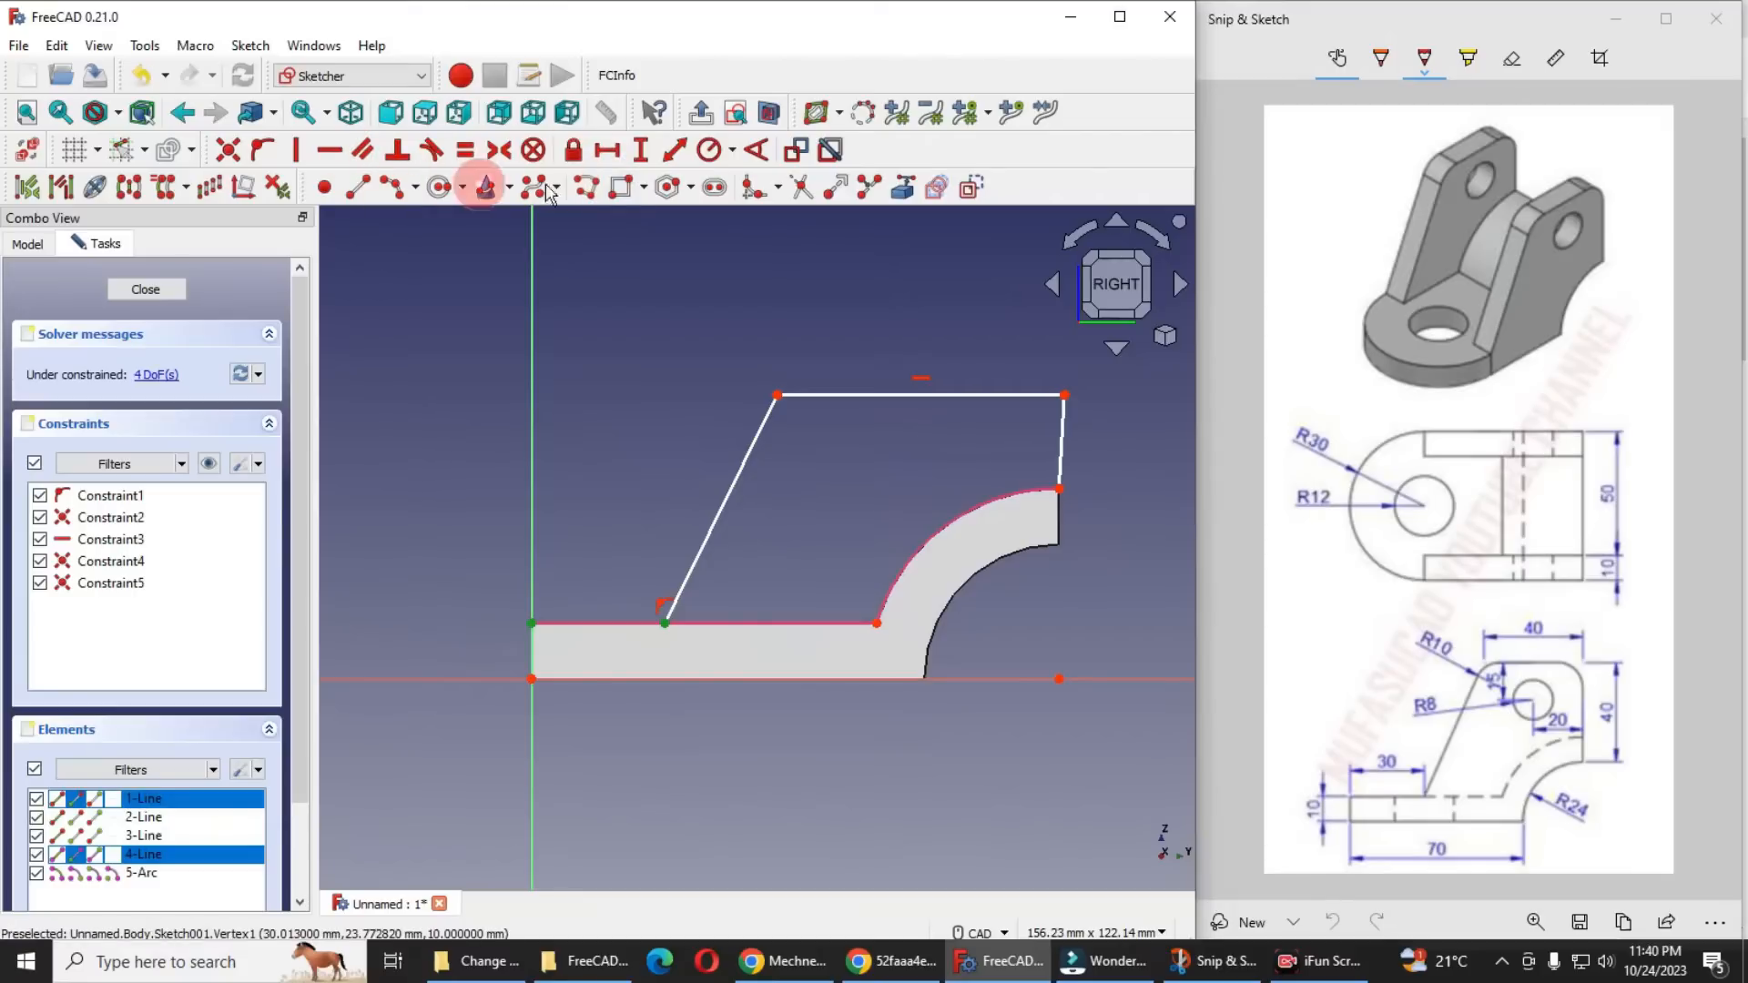
pyautogui.click(607, 155)
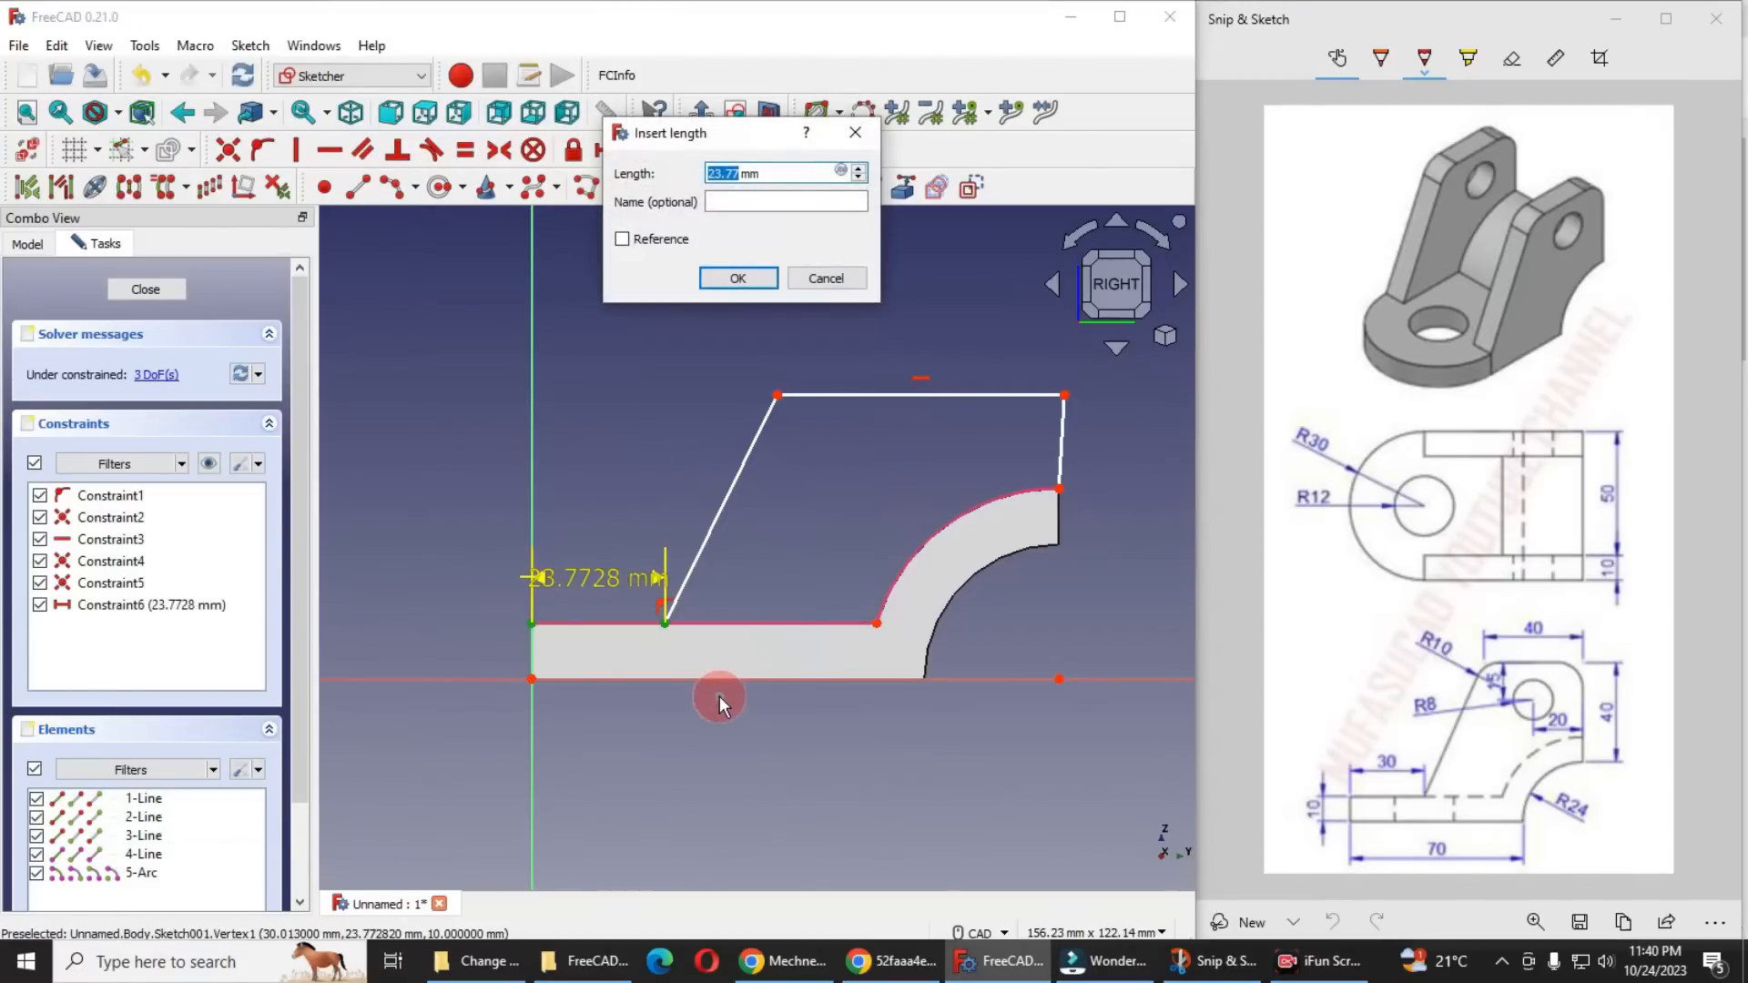
pyautogui.press('Return')
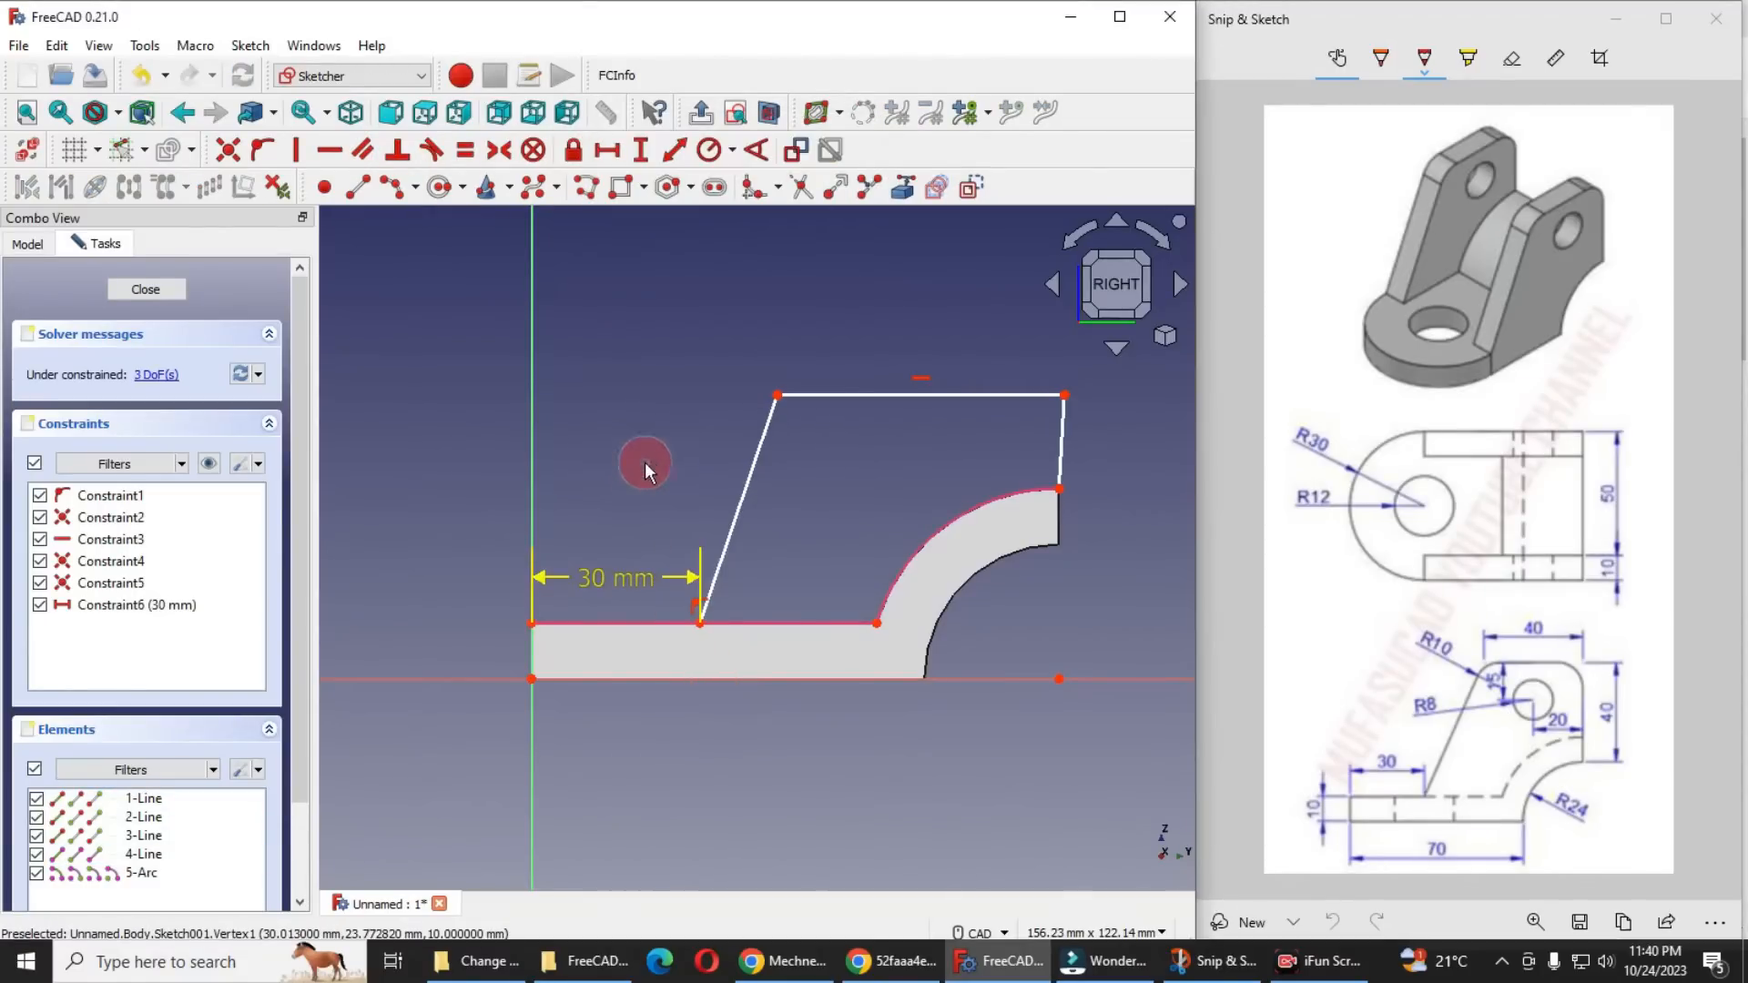
pyautogui.scroll(1, 644, 462)
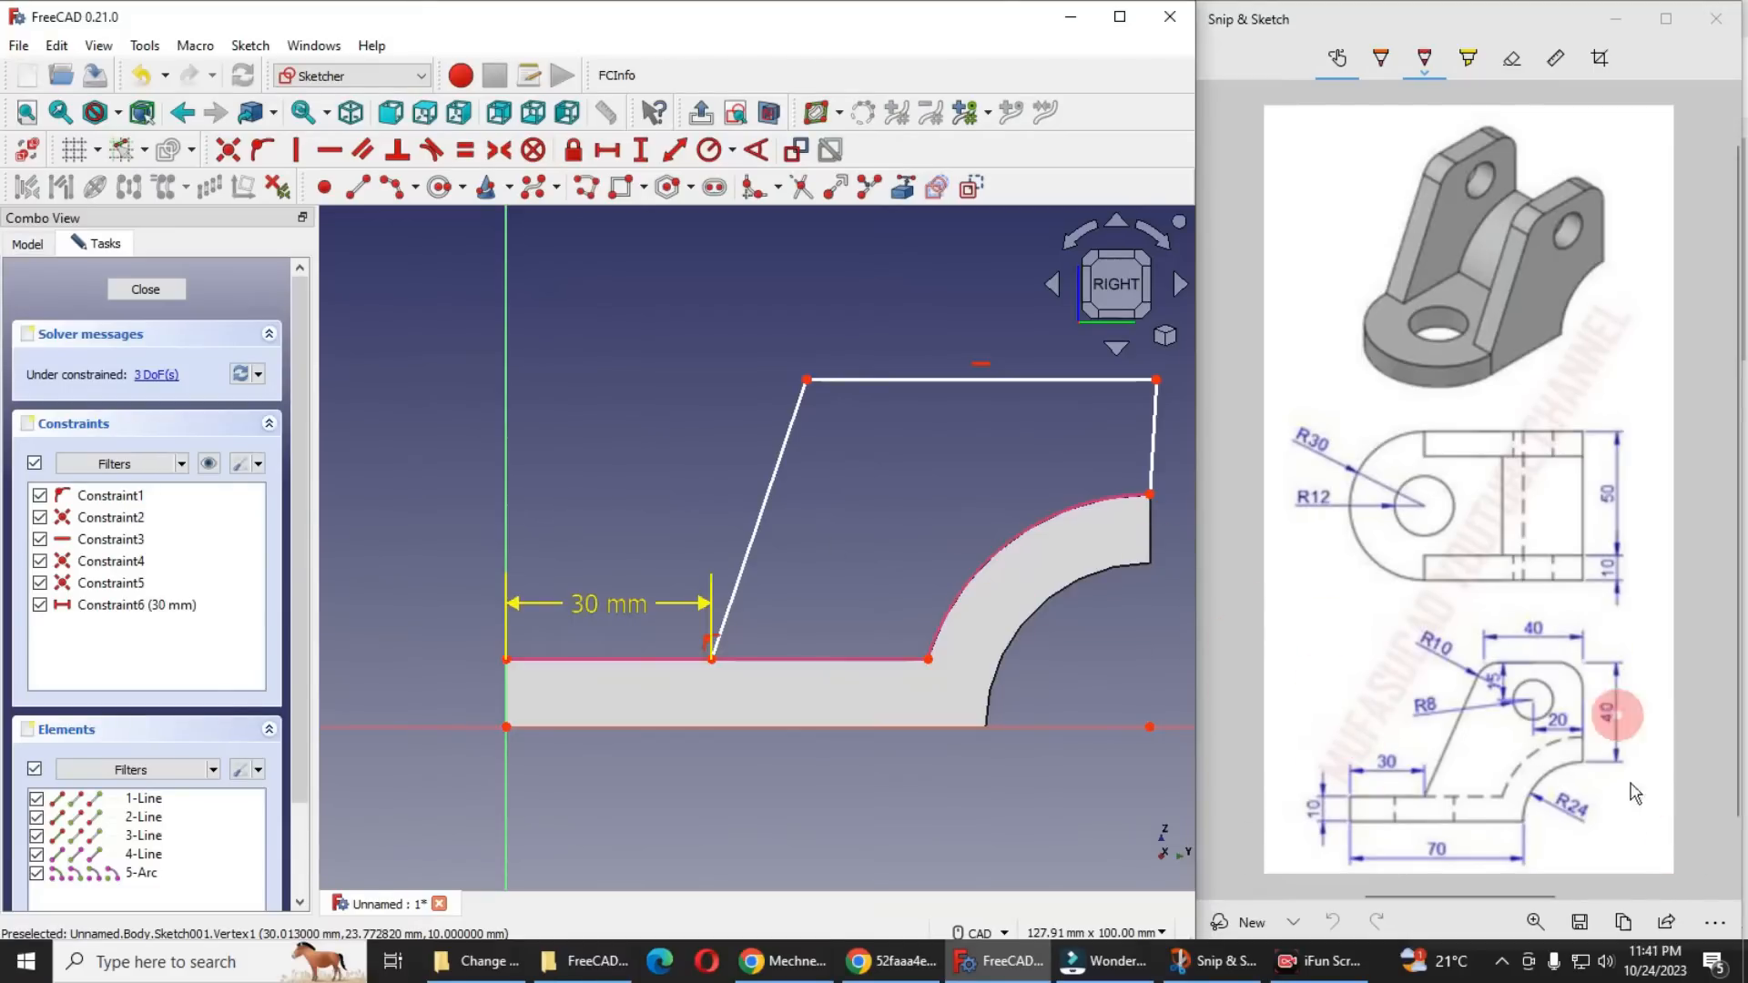
pyautogui.scroll(-1, 921, 552)
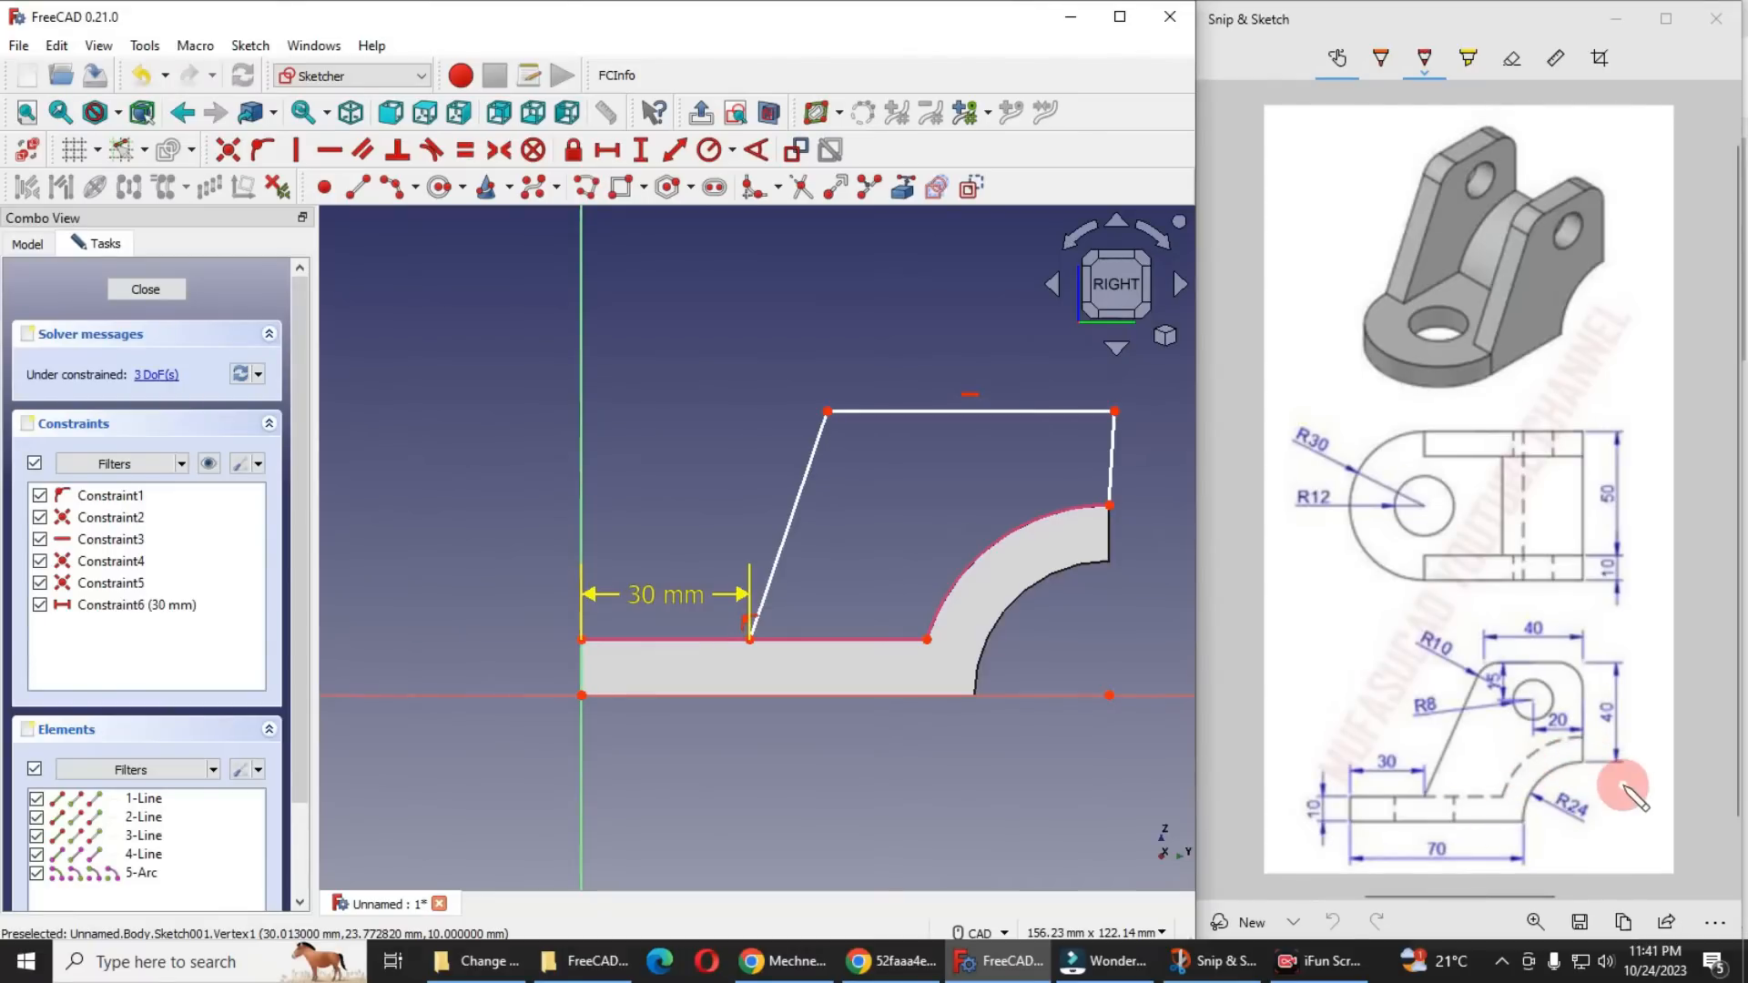
# Constrain the lug's short right-hand line vertical and set its length to 30 mm
pyautogui.click(1112, 485)
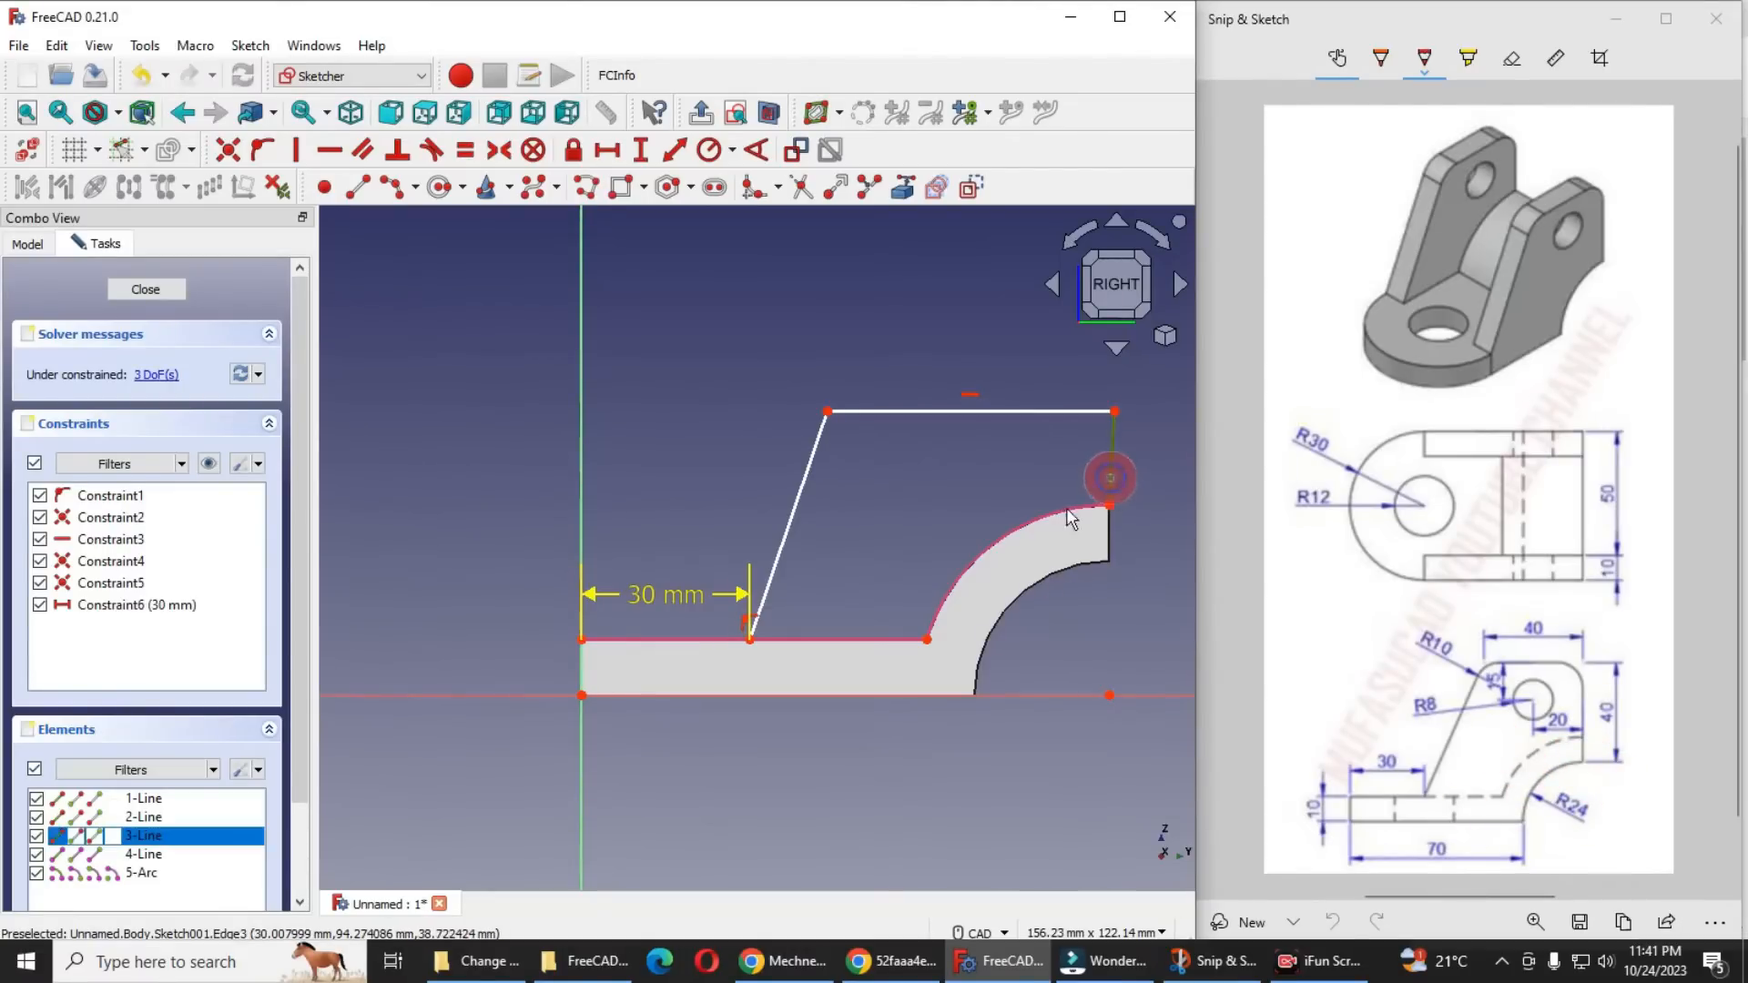
pyautogui.click(296, 150)
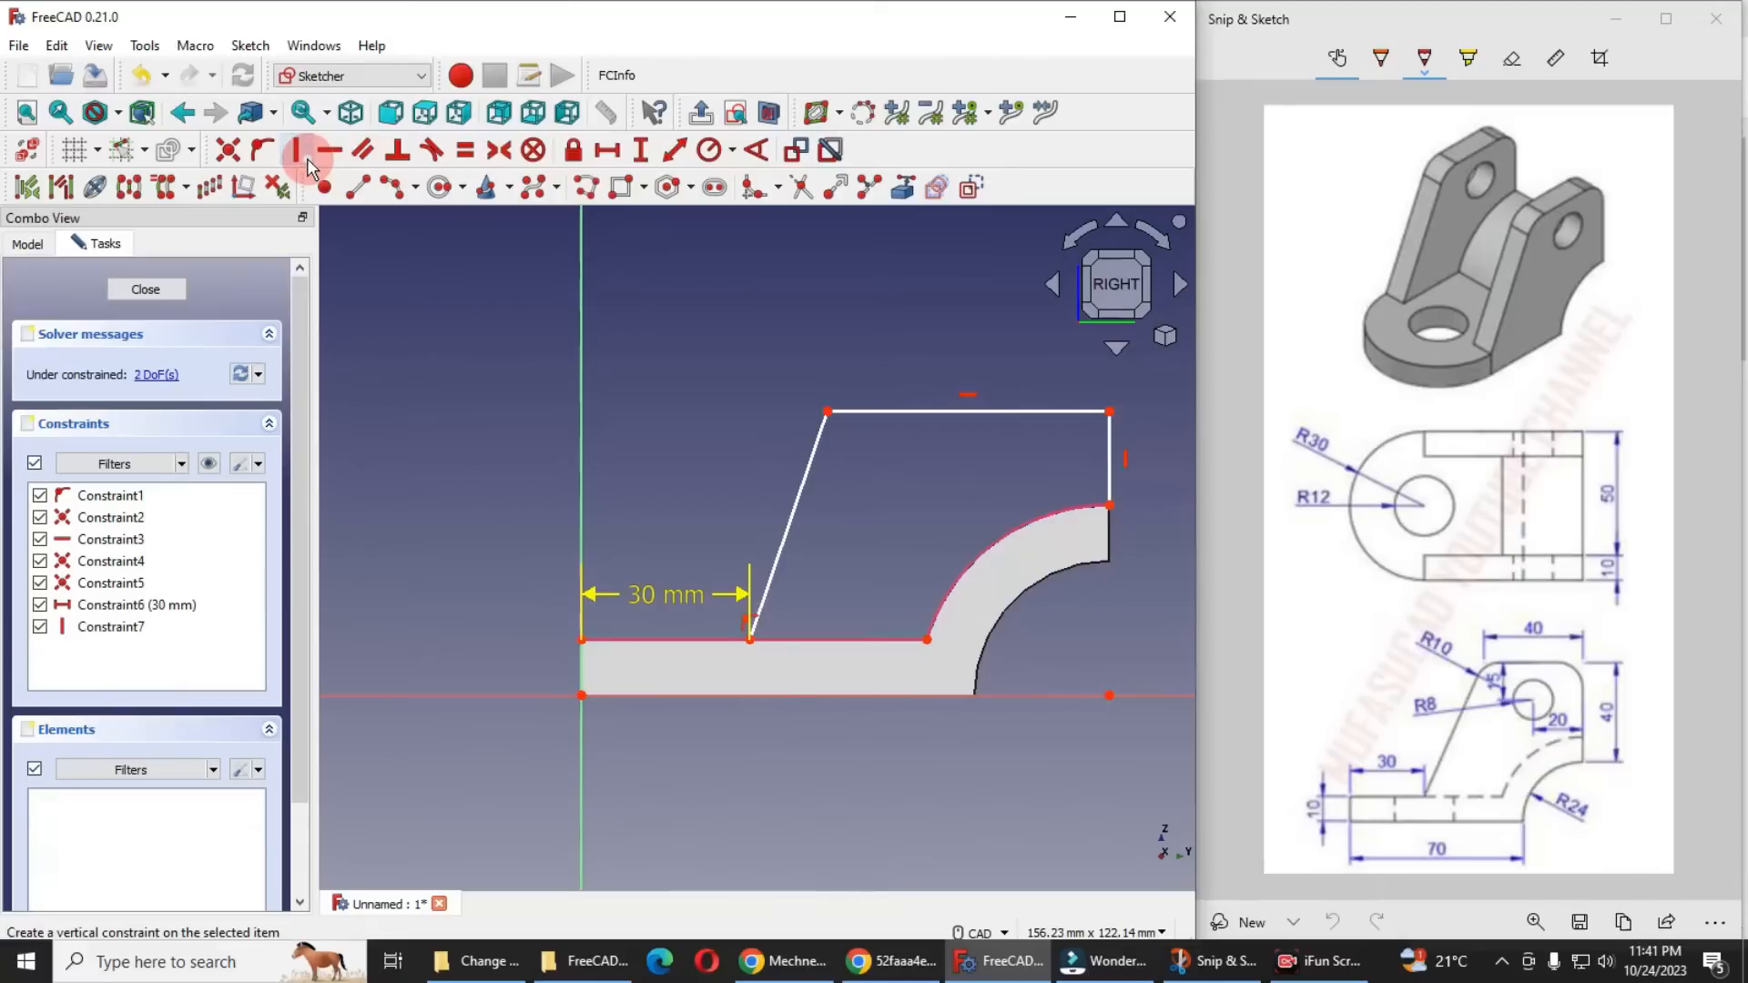
pyautogui.click(1116, 470)
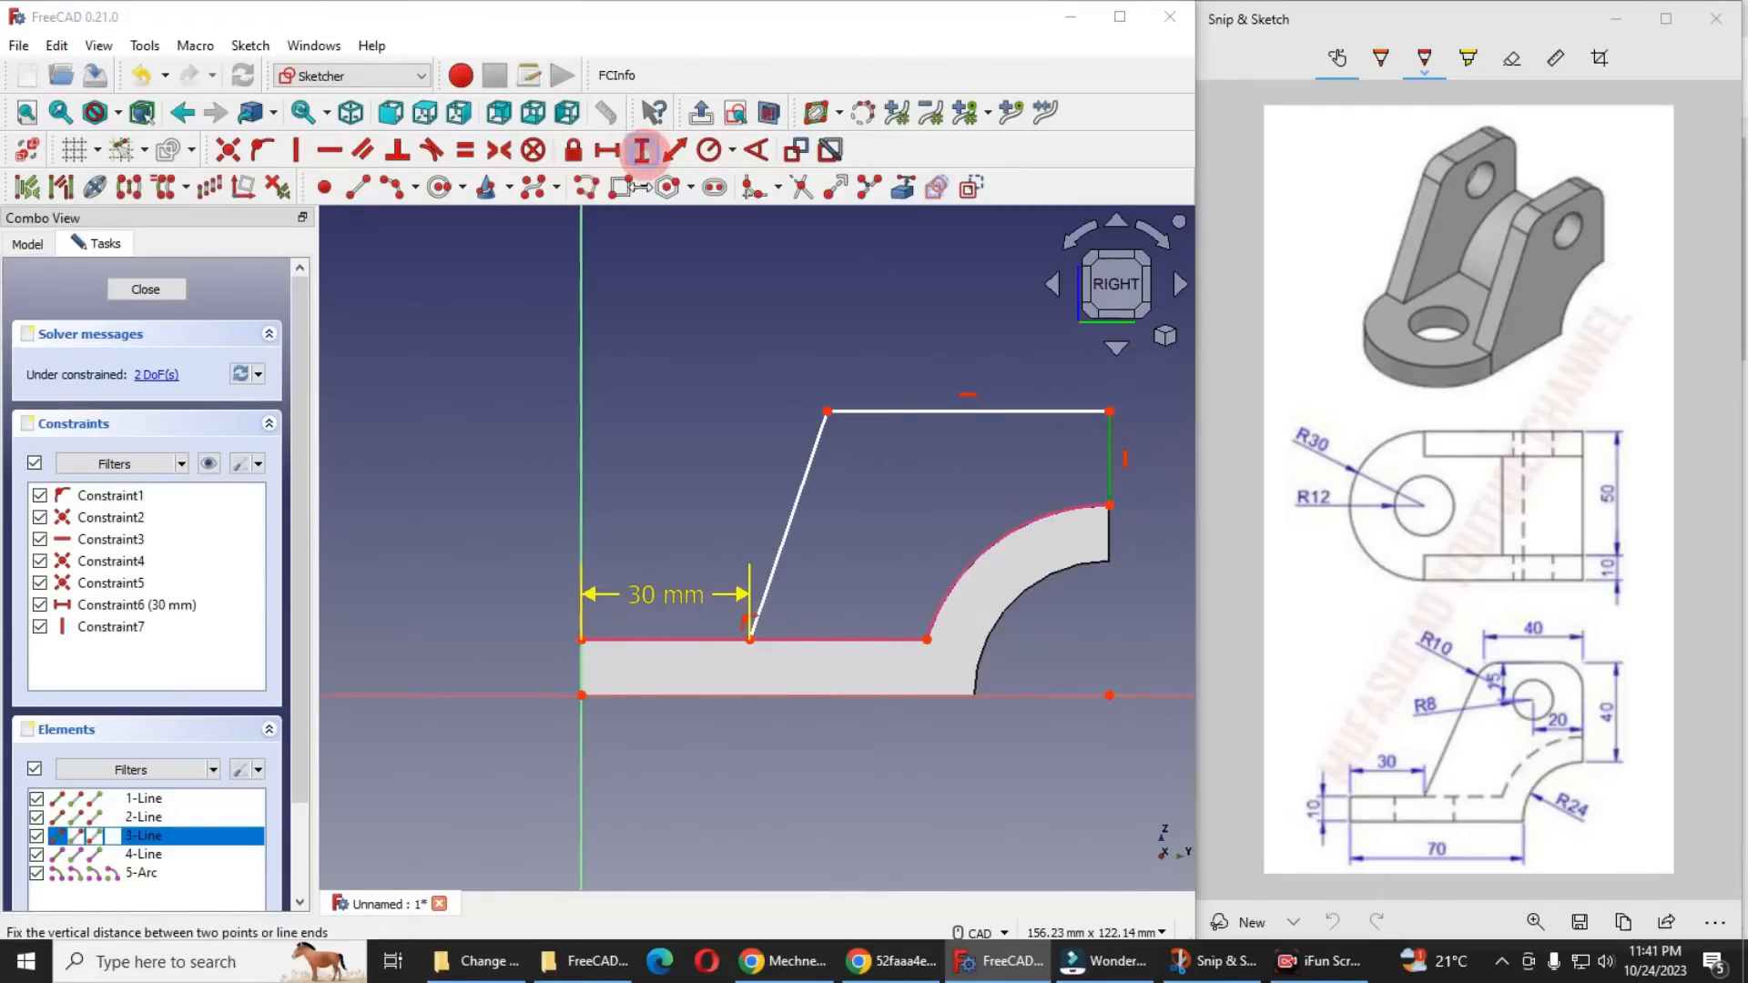
pyautogui.click(642, 151)
pyautogui.write('30')
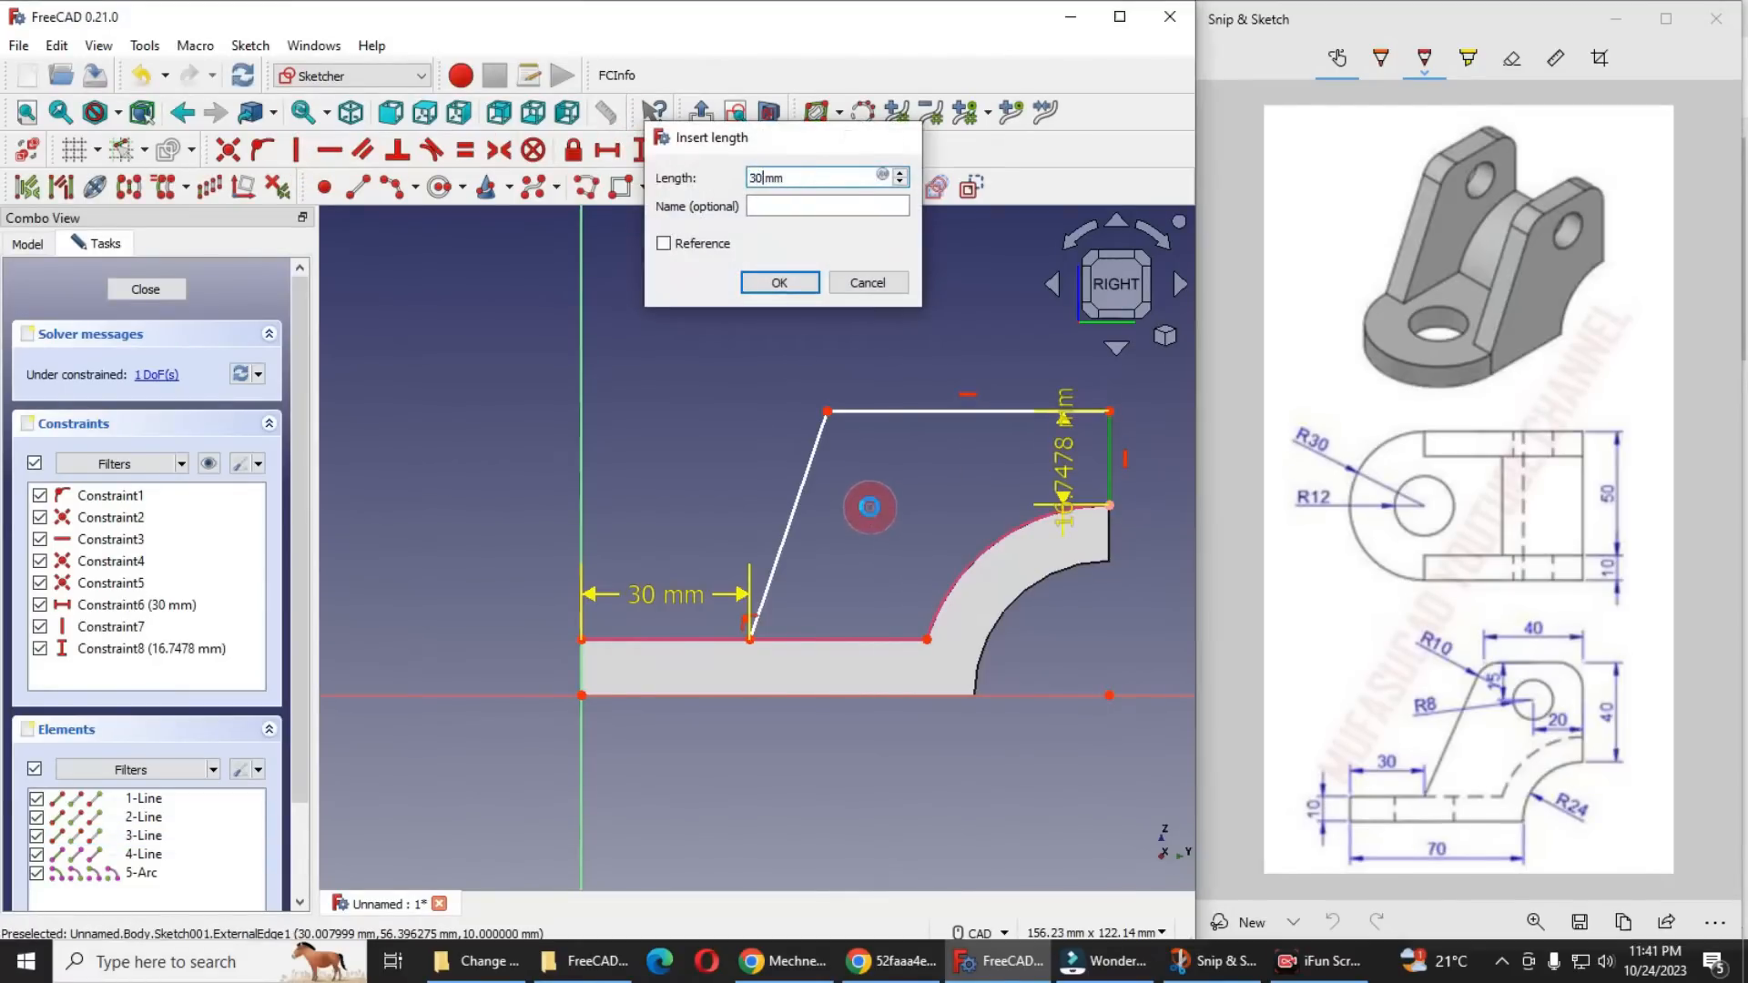
pyautogui.press('Return')
pyautogui.scroll(2, 840, 574)
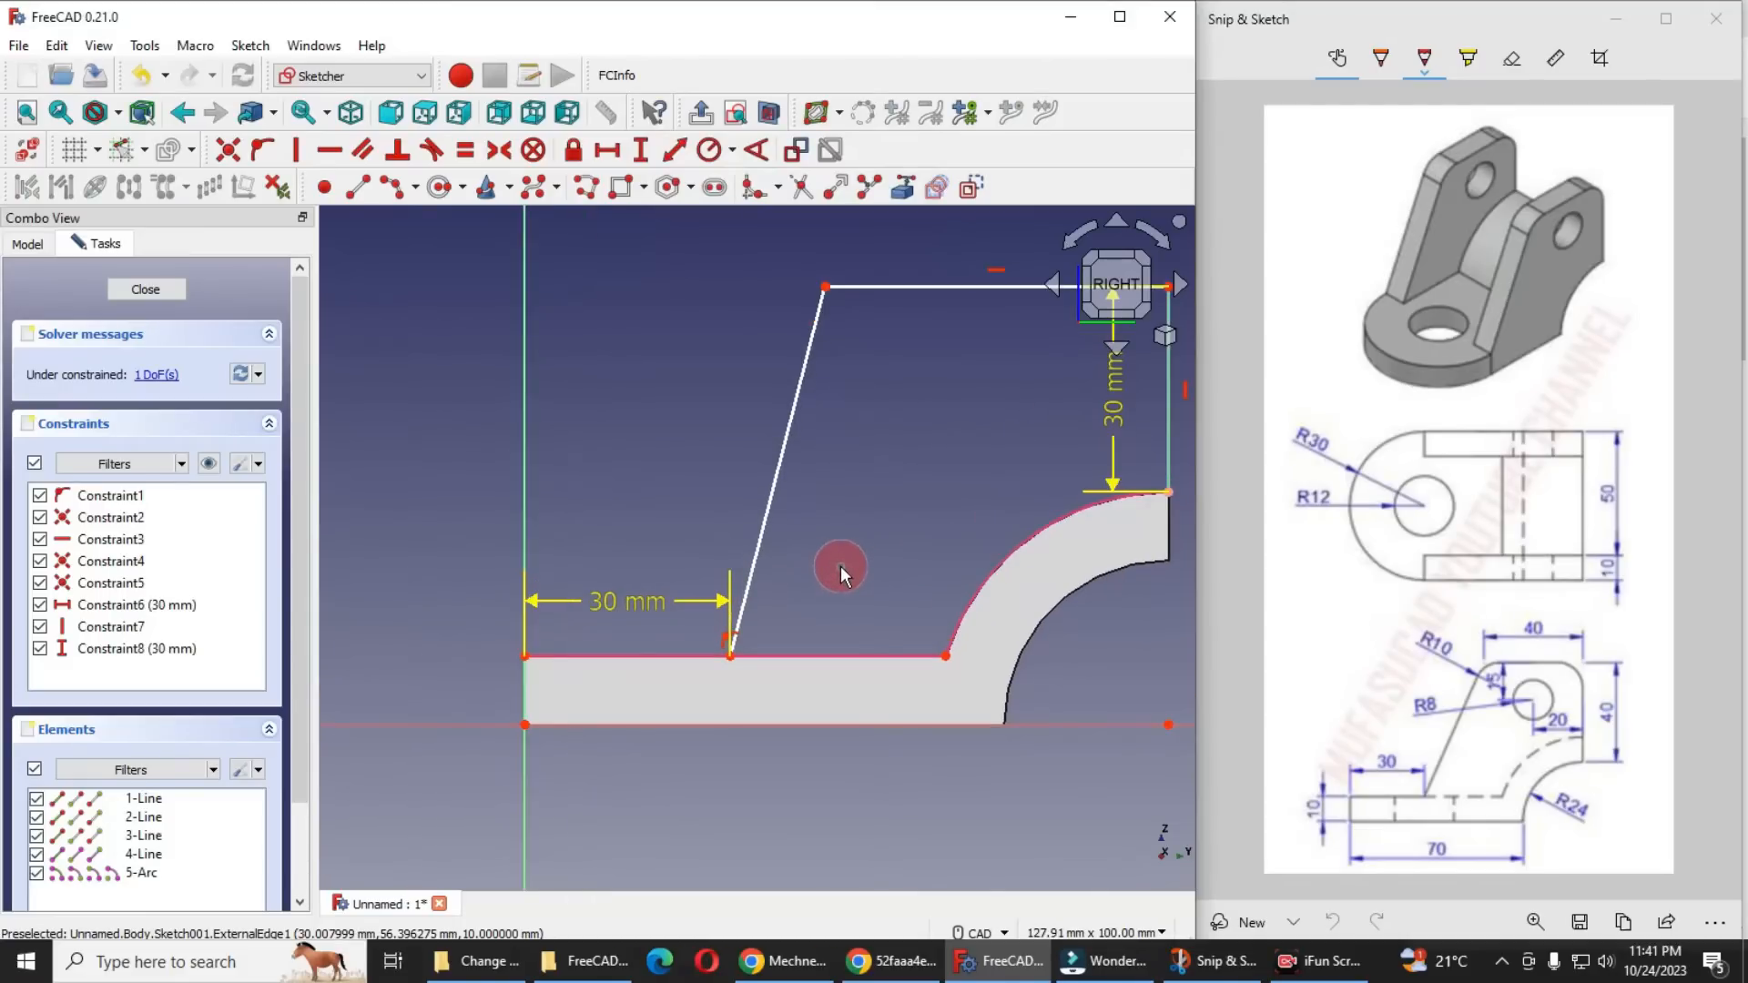
pyautogui.scroll(-3, 872, 581)
# Set the horizontal length of the lug's upper line to 40 mm
pyautogui.click(907, 416)
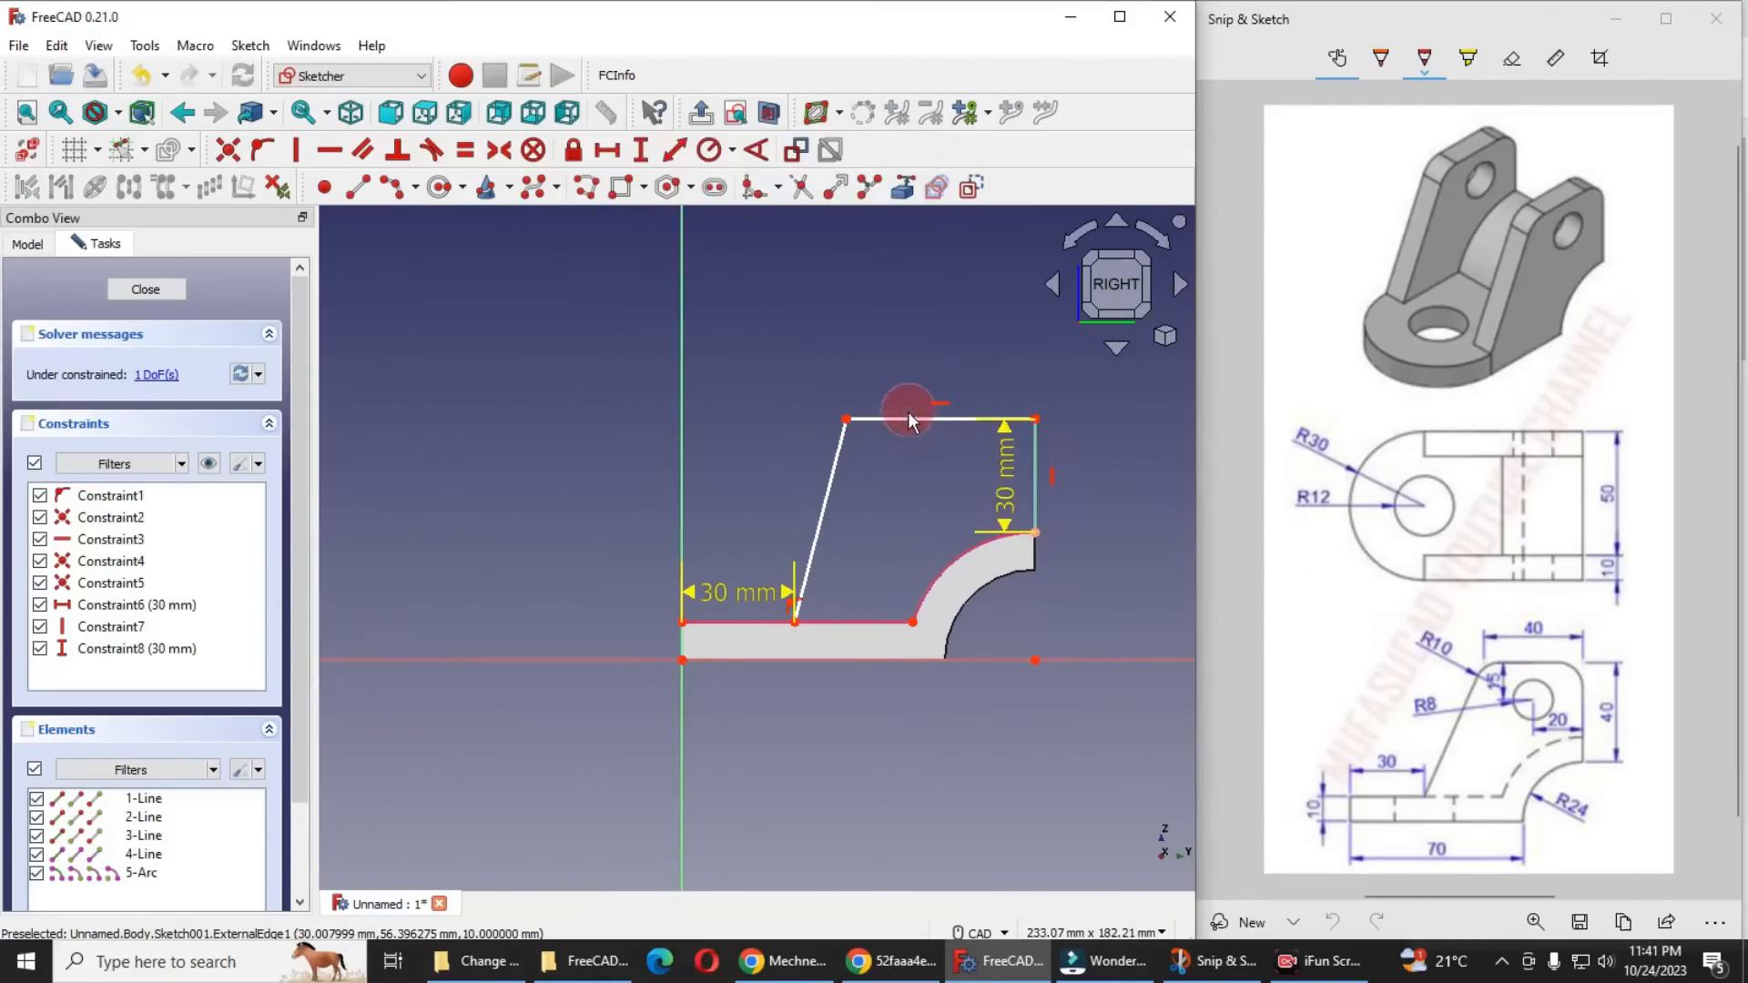
pyautogui.click(610, 151)
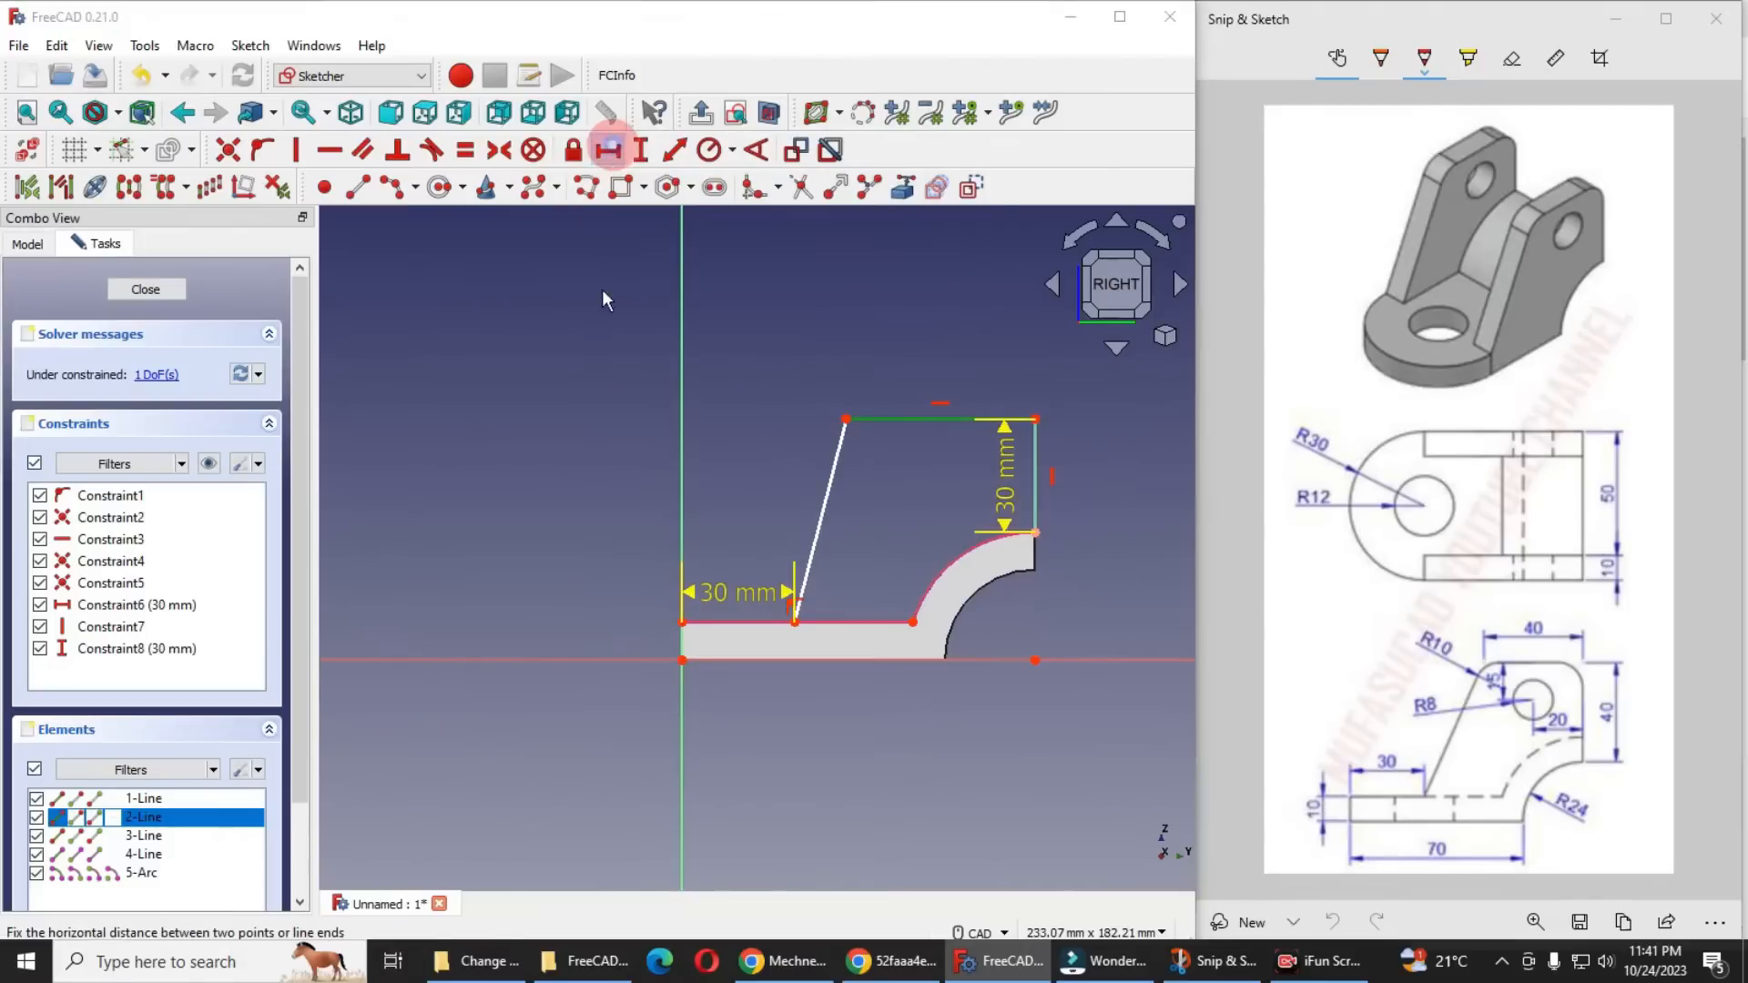
pyautogui.write('40')
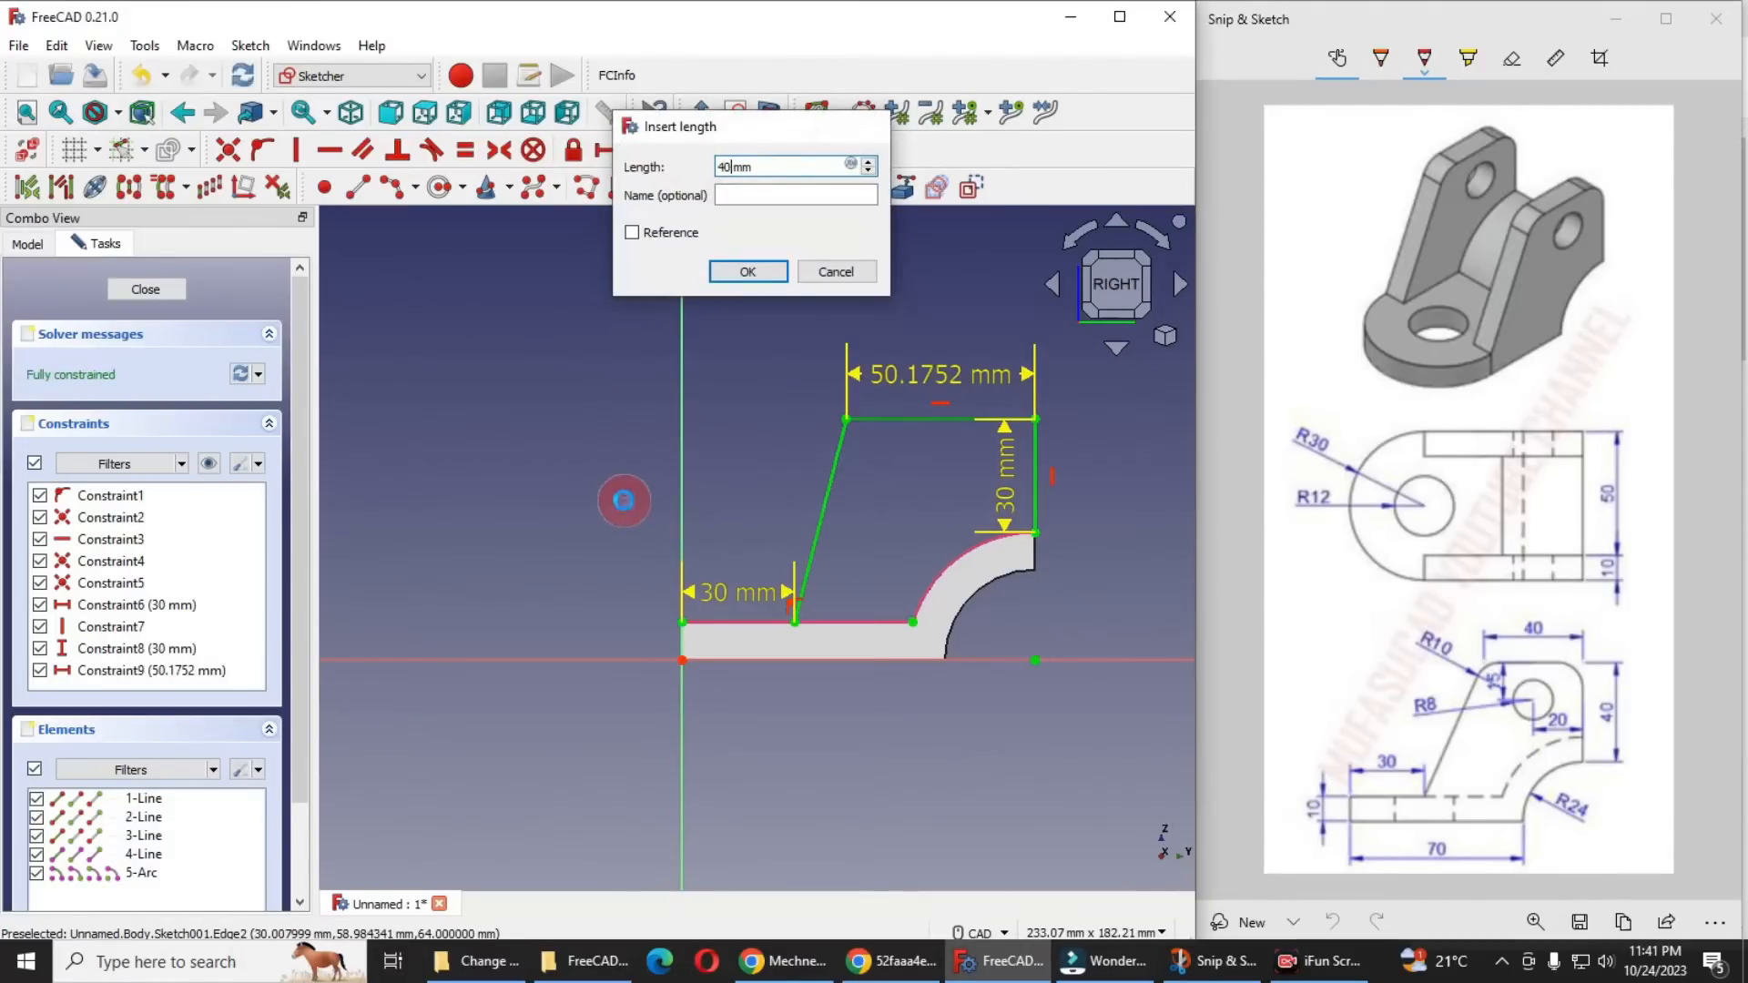
pyautogui.press('Return')
pyautogui.scroll(2, 1001, 533)
pyautogui.scroll(1, 779, 633)
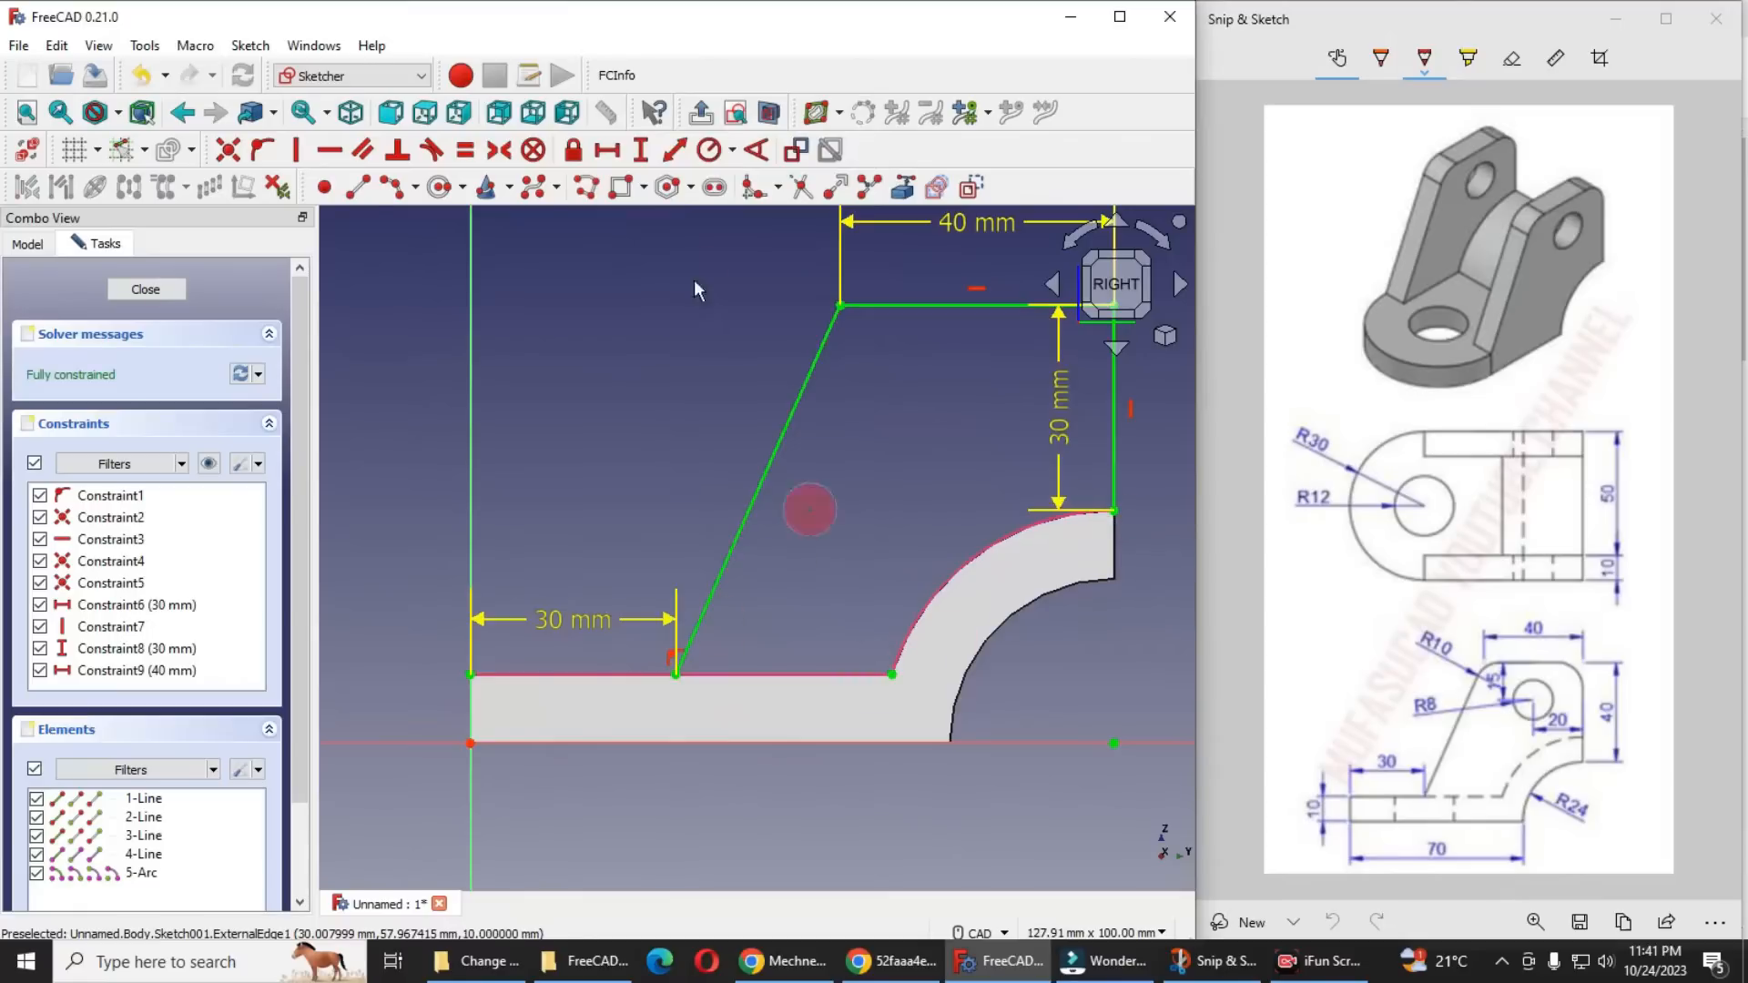
# Close the lug outline with a line along the imported top edge and an arc tracing the imported outer arc
pyautogui.click(355, 188)
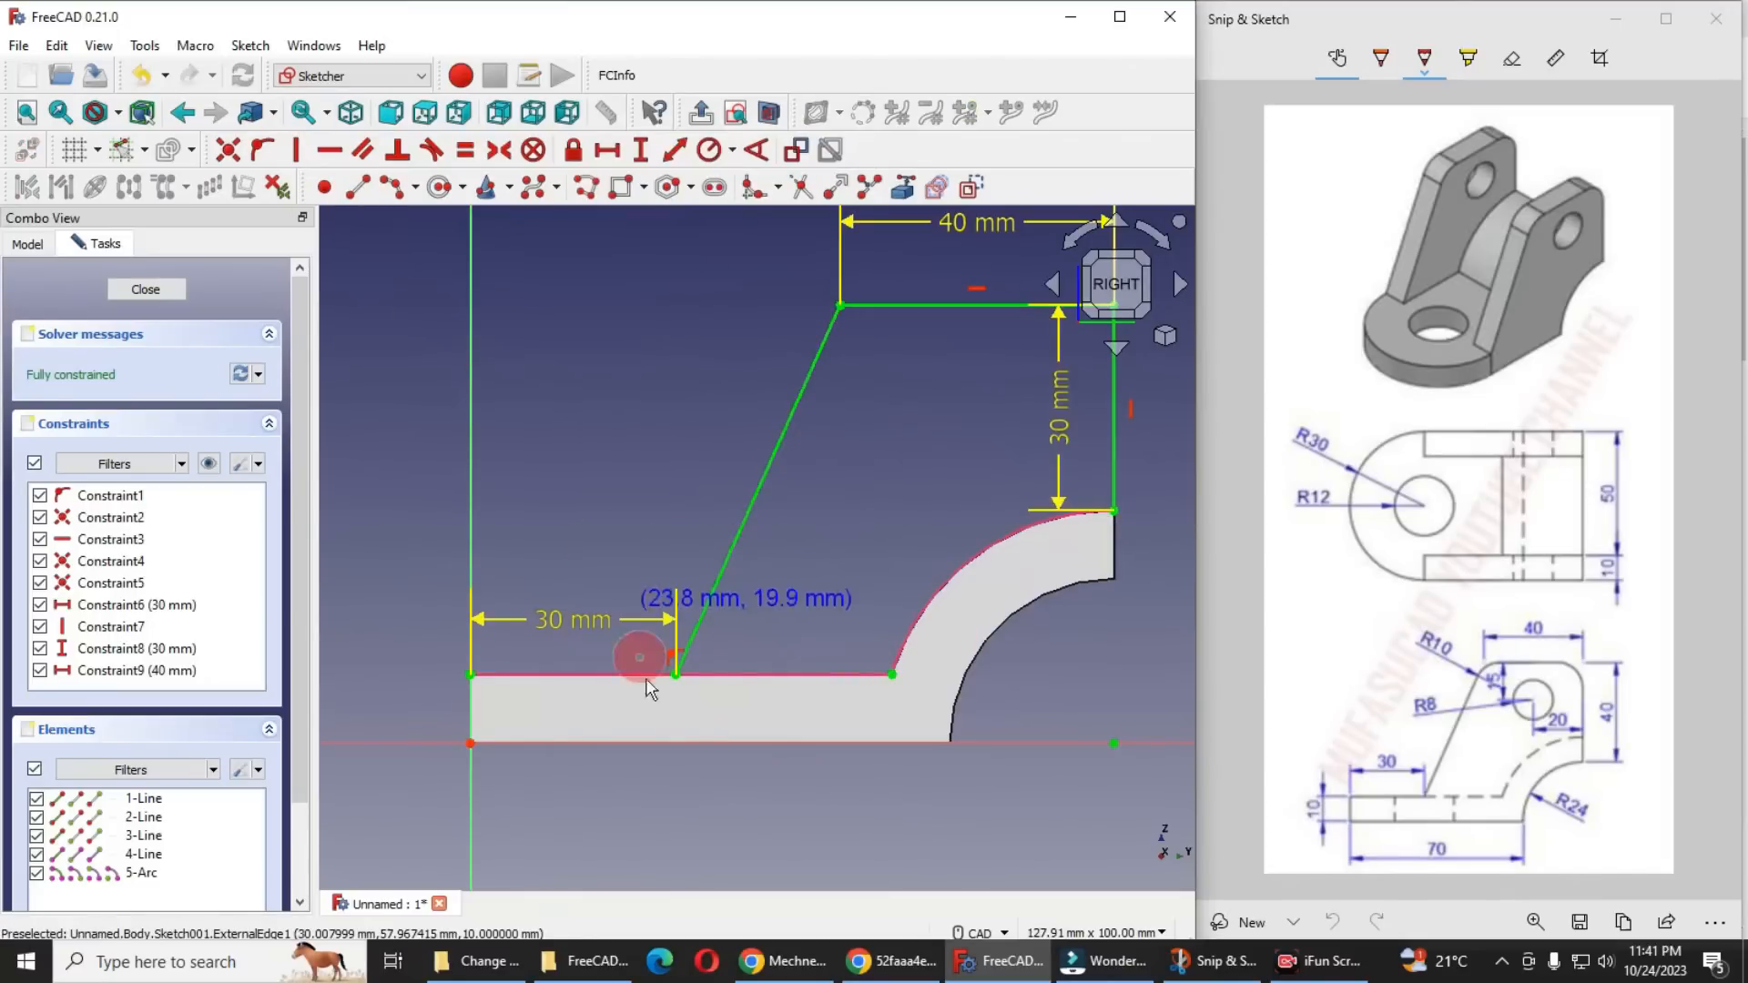
pyautogui.click(675, 674)
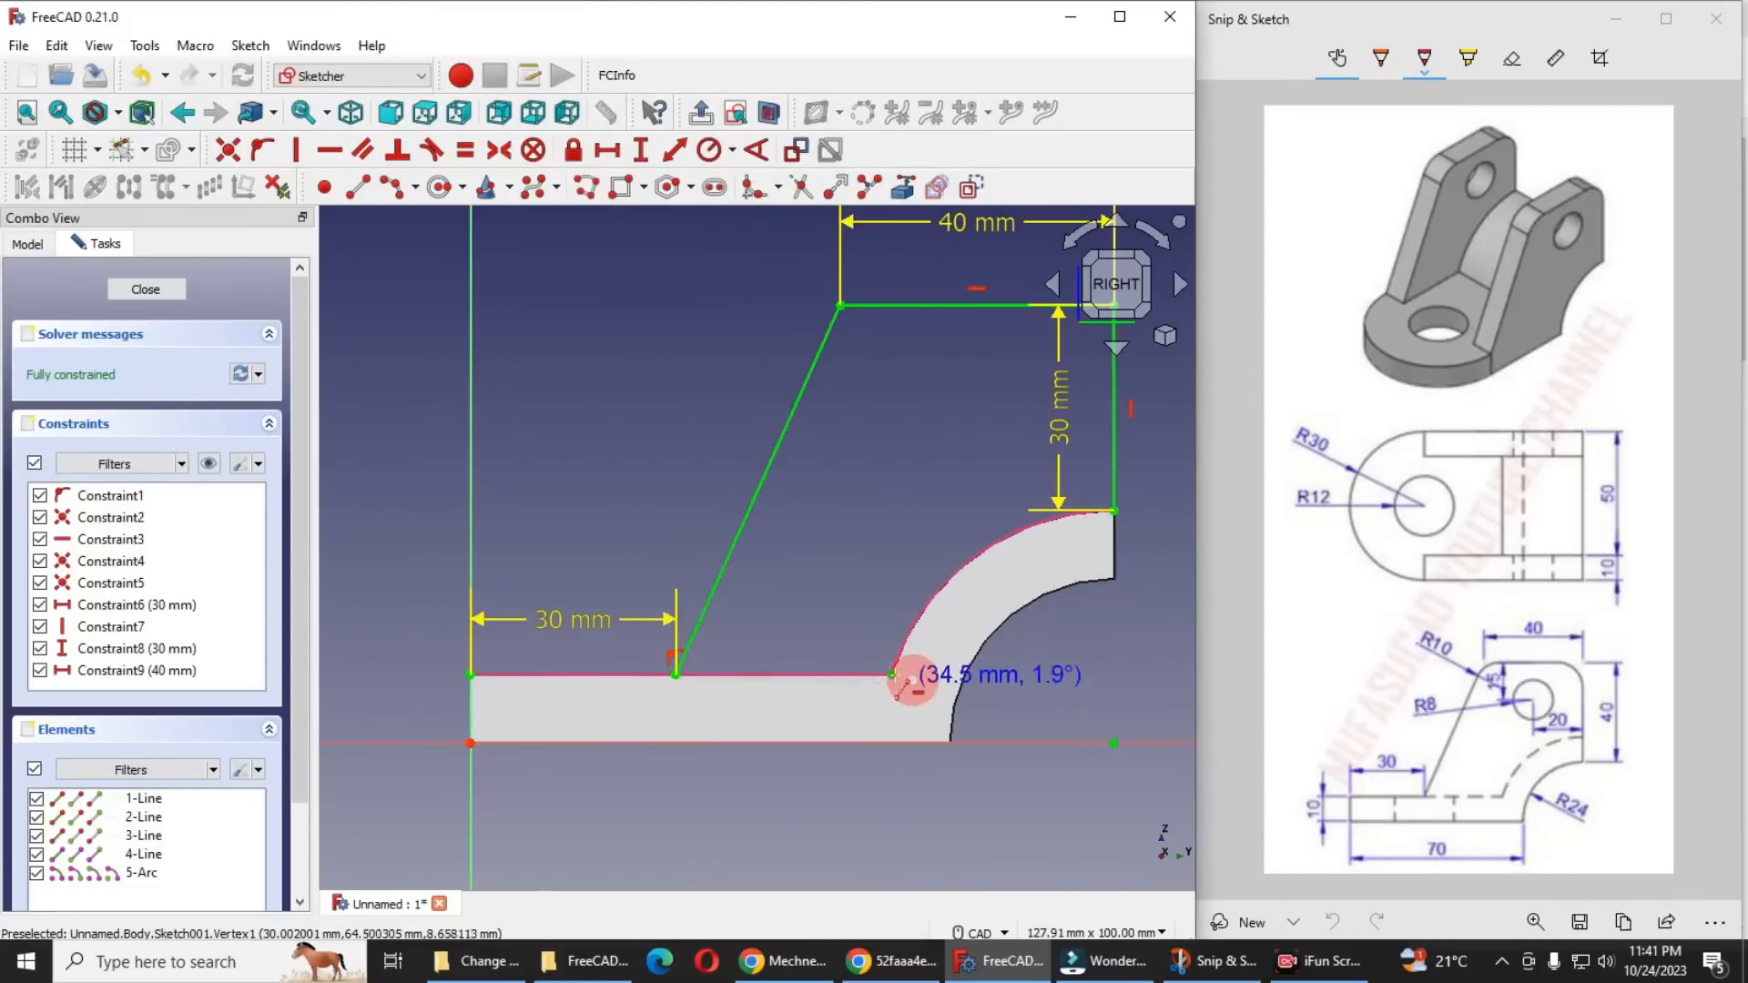
pyautogui.click(892, 675)
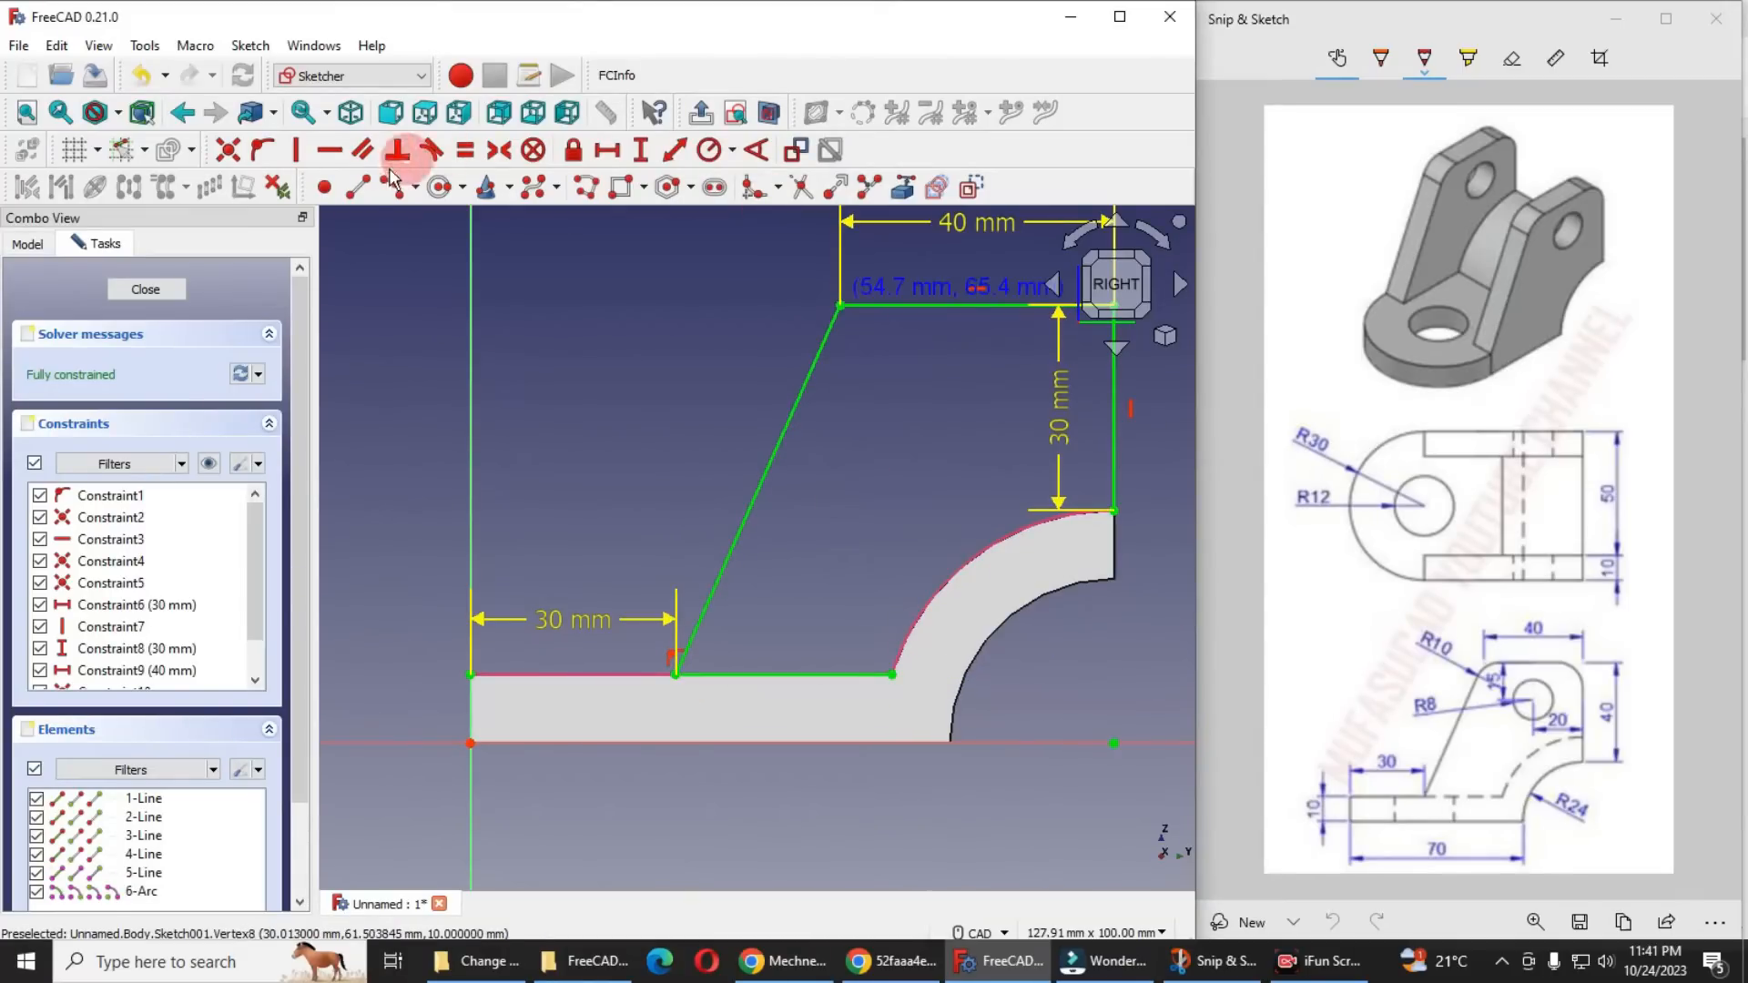
pyautogui.click(894, 674)
pyautogui.click(1115, 513)
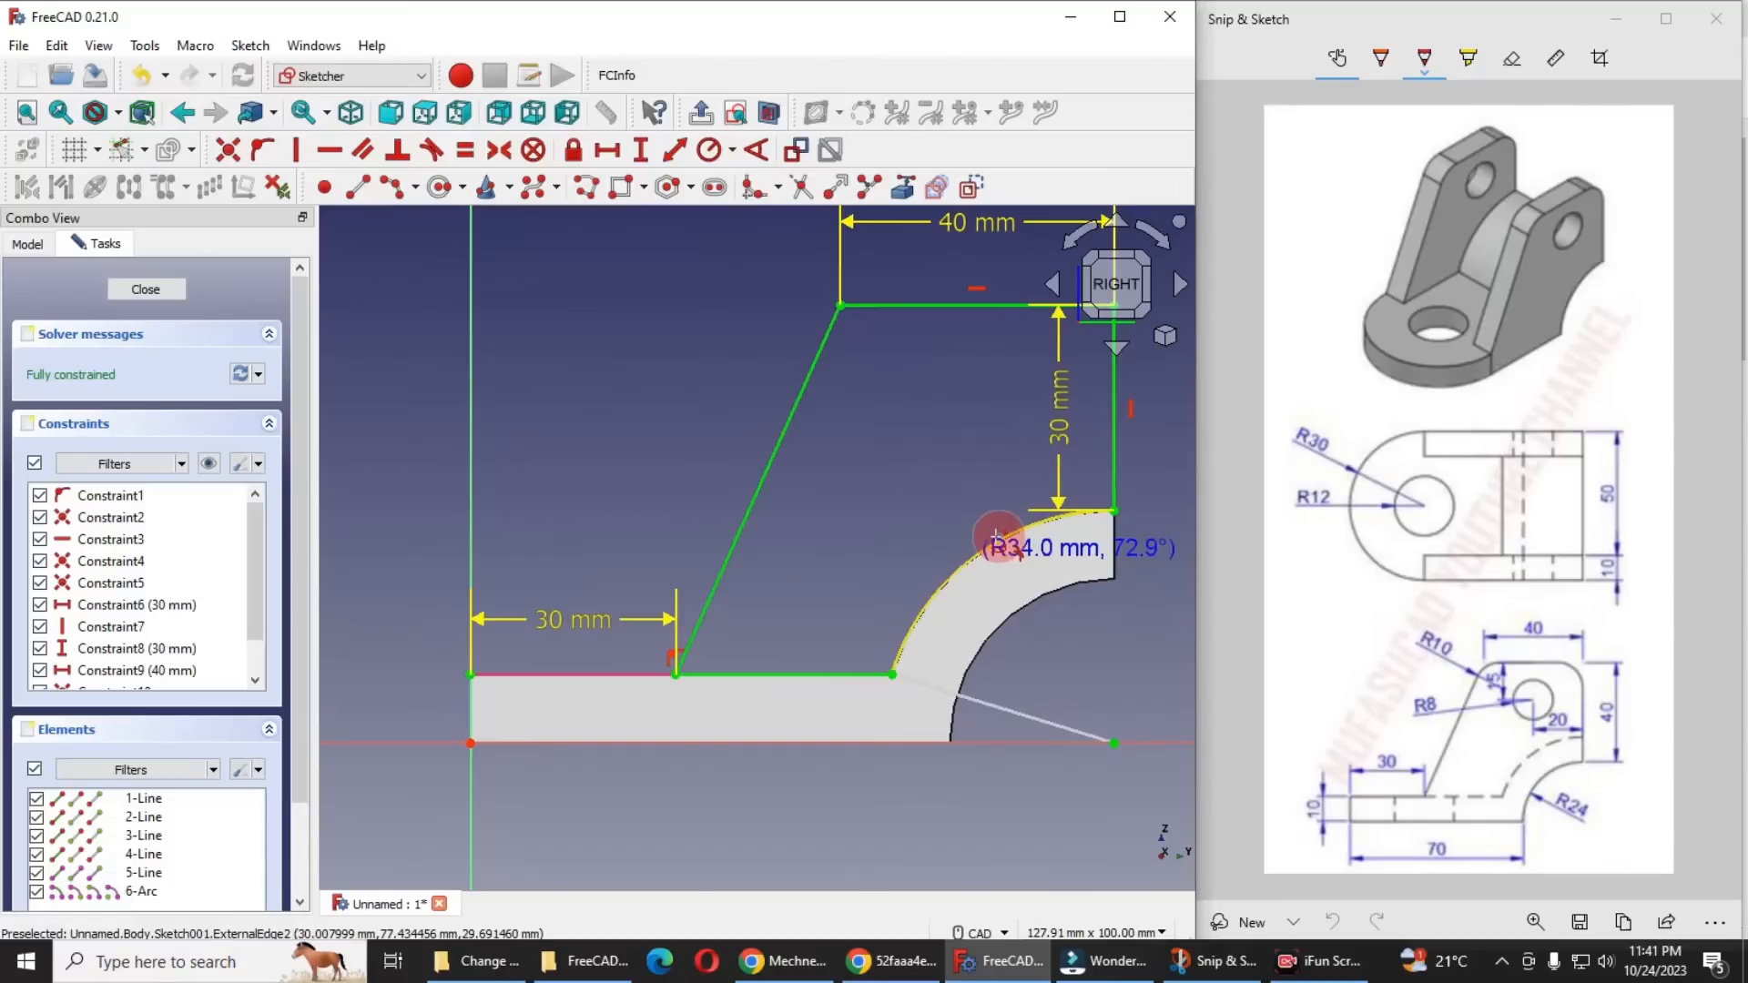
pyautogui.click(999, 537)
pyautogui.scroll(-1, 824, 480)
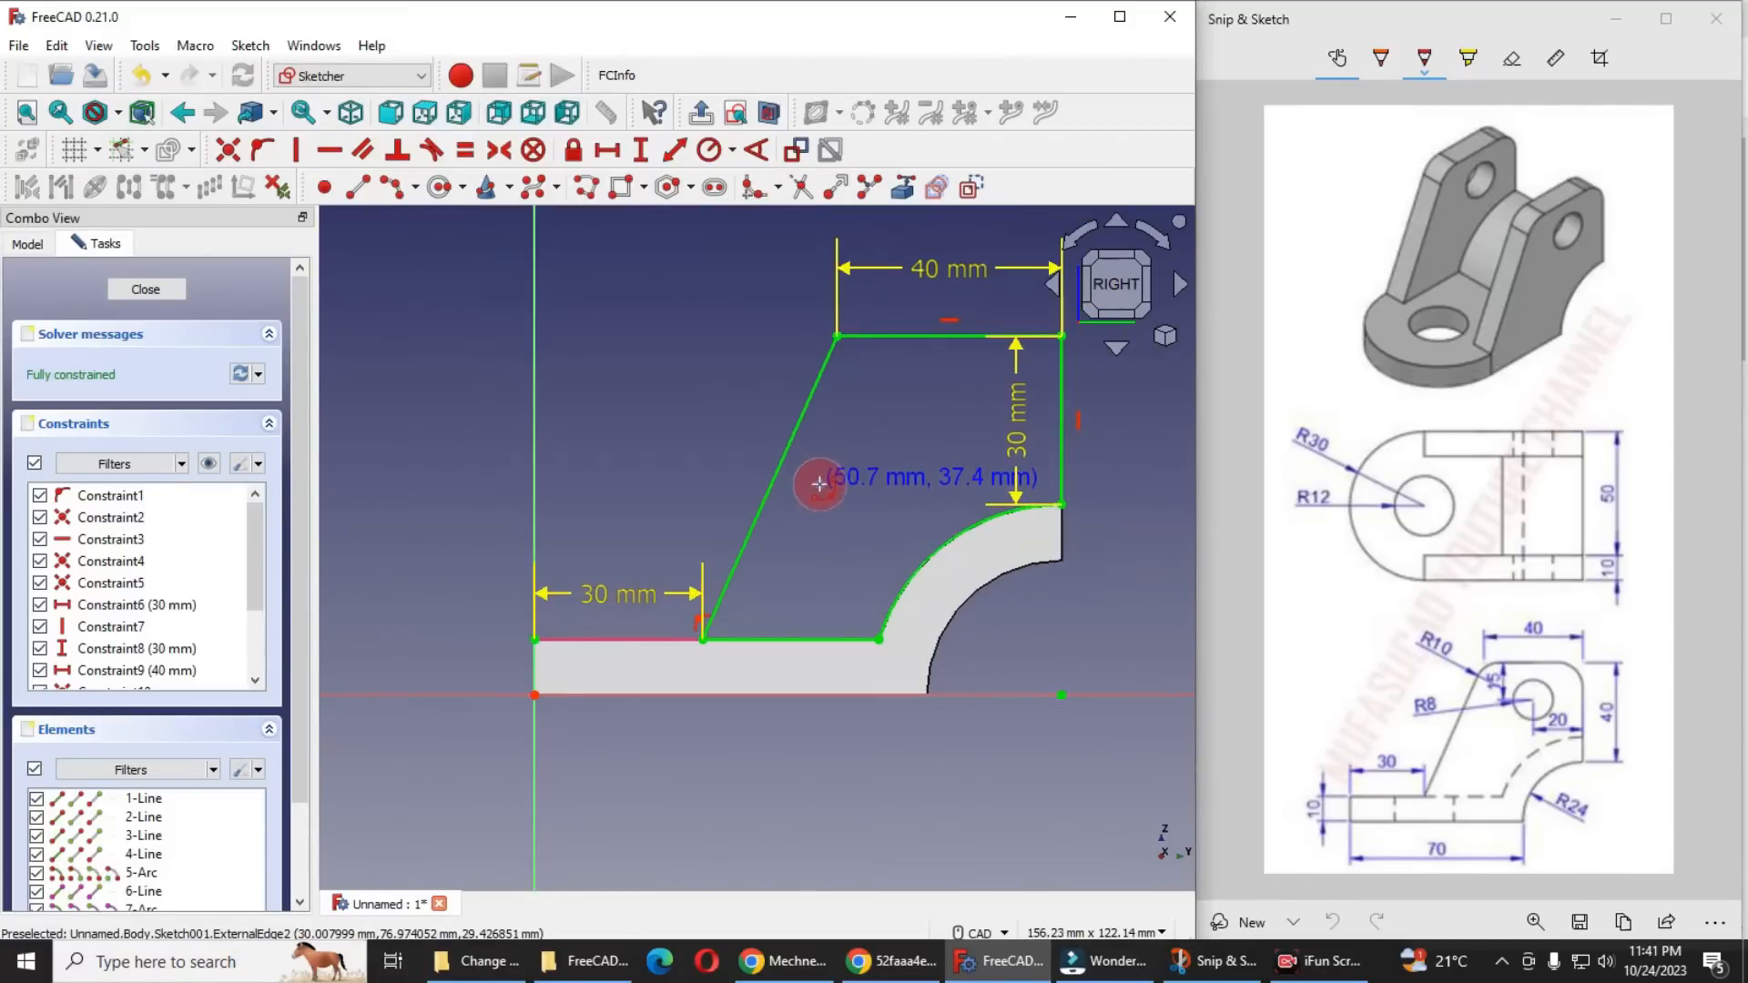
pyautogui.scroll(-2, 642, 488)
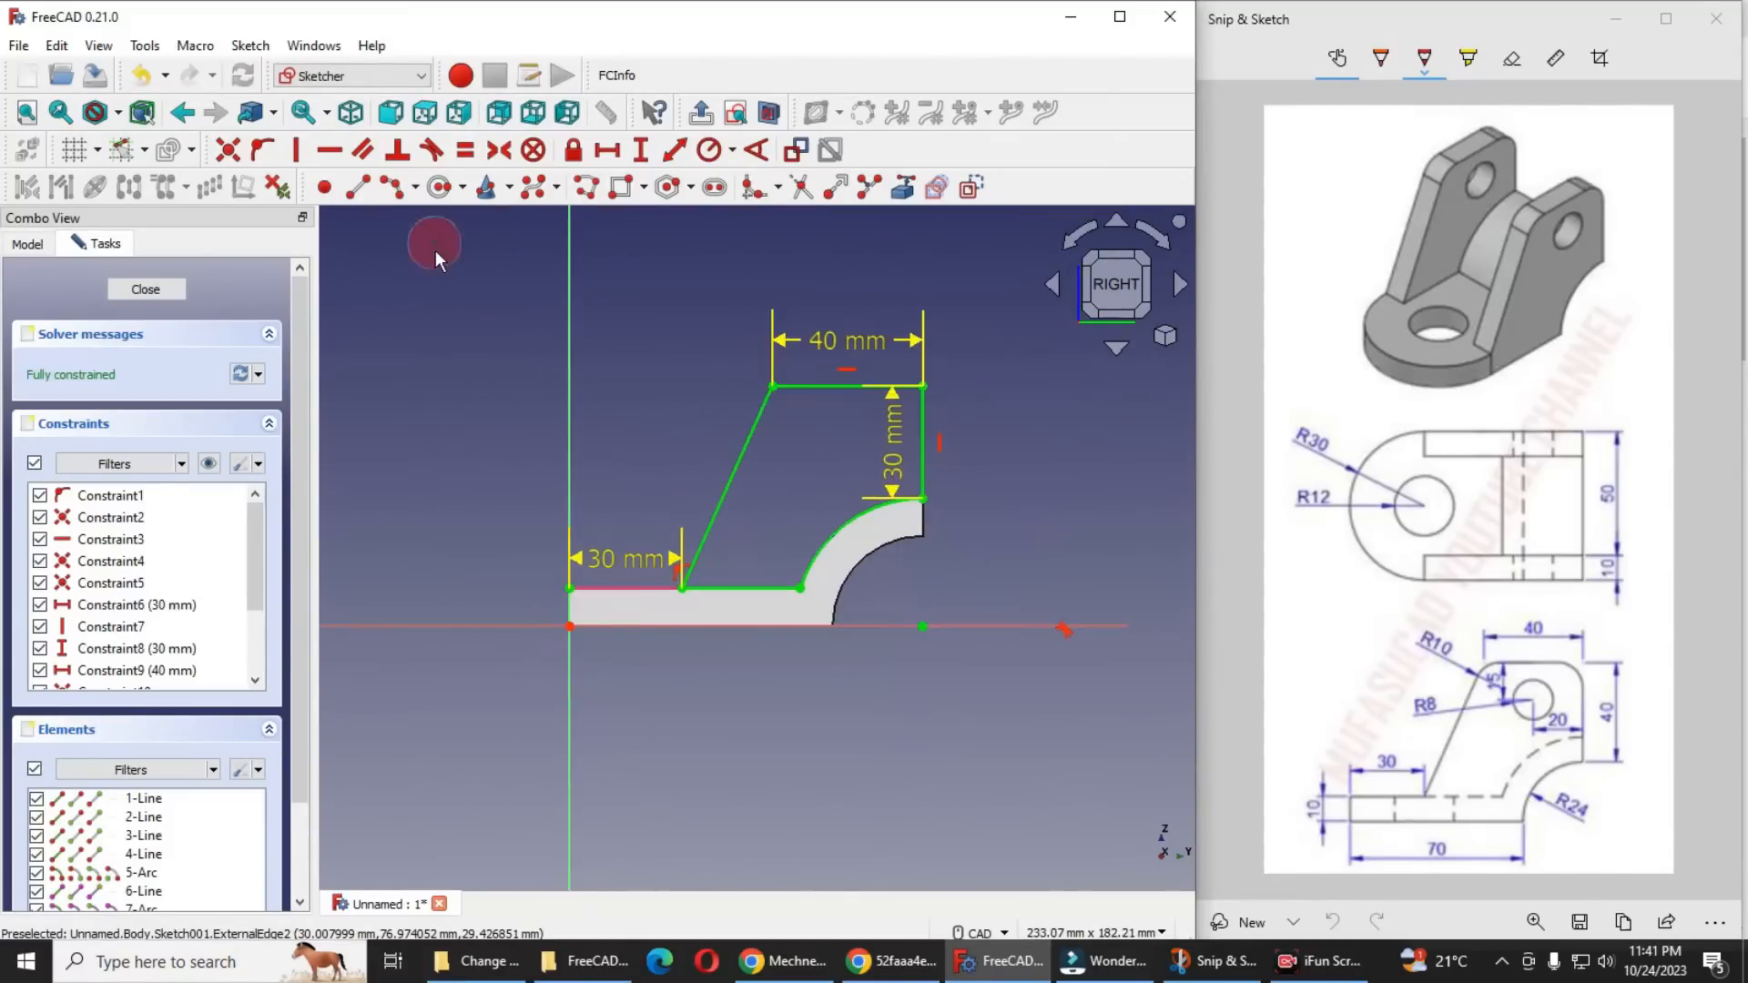
# Close the lug sketch and pad it 10 mm in the reversed direction, into the base
pyautogui.click(91, 259)
pyautogui.click(147, 289)
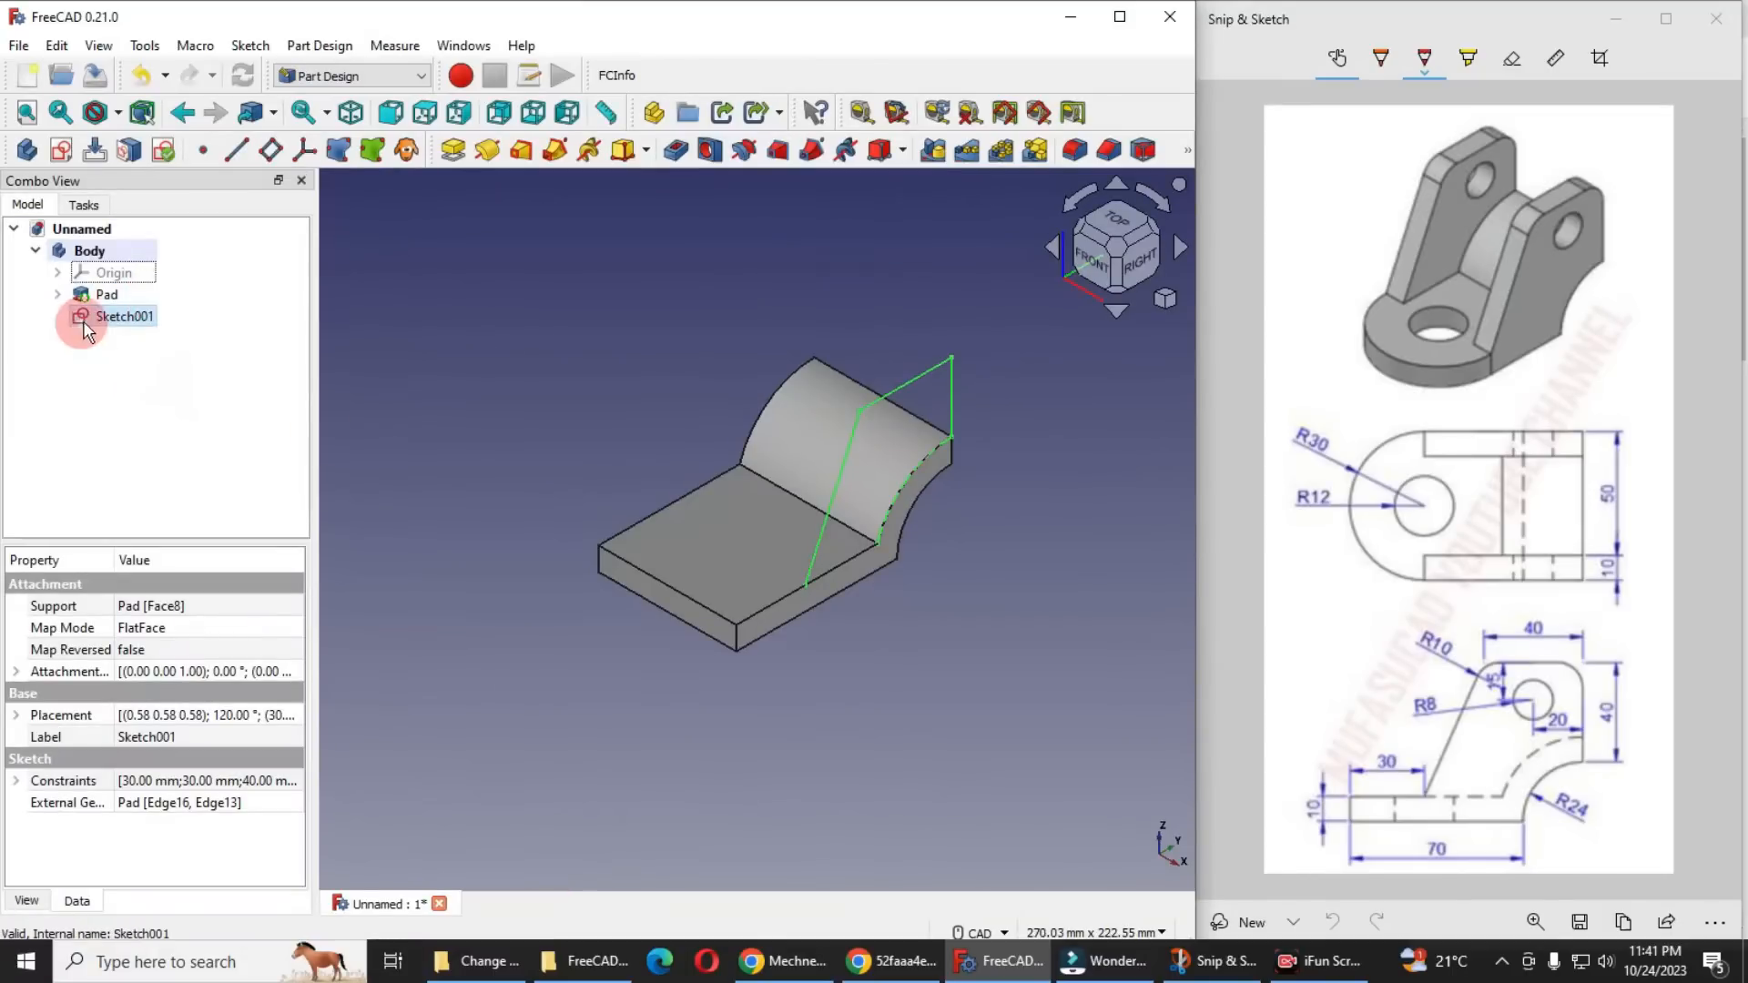
pyautogui.click(453, 153)
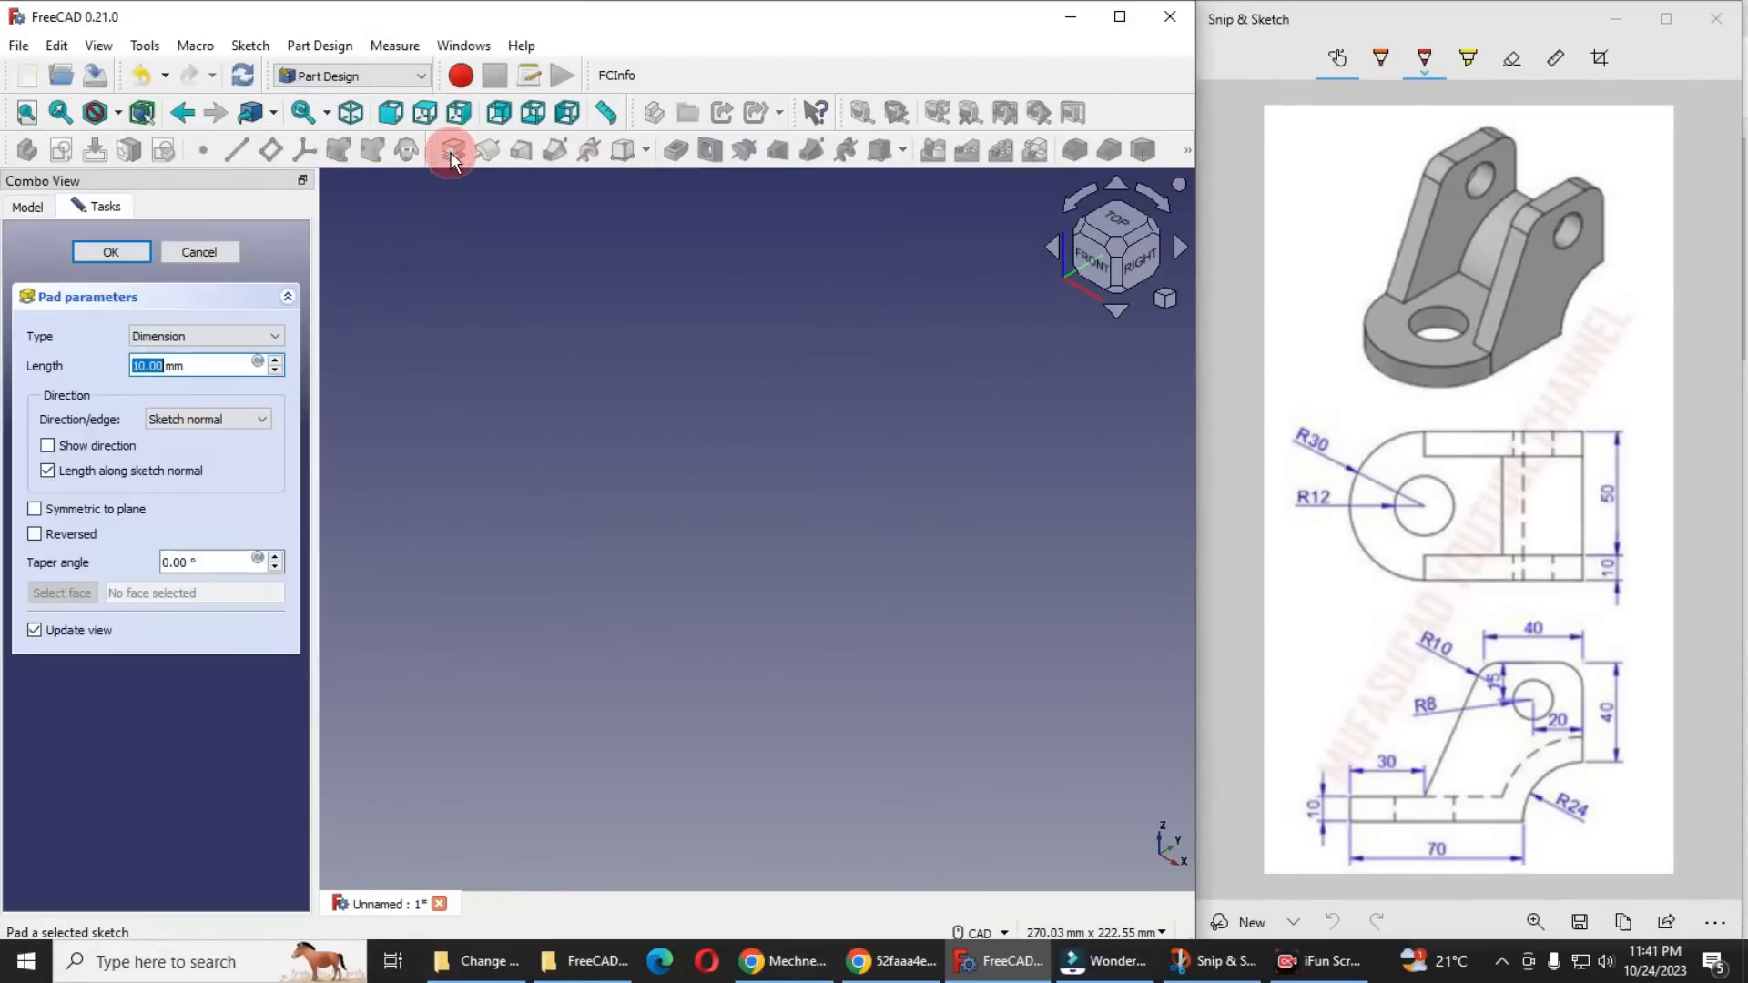
pyautogui.click(35, 534)
pyautogui.scroll(1, 726, 485)
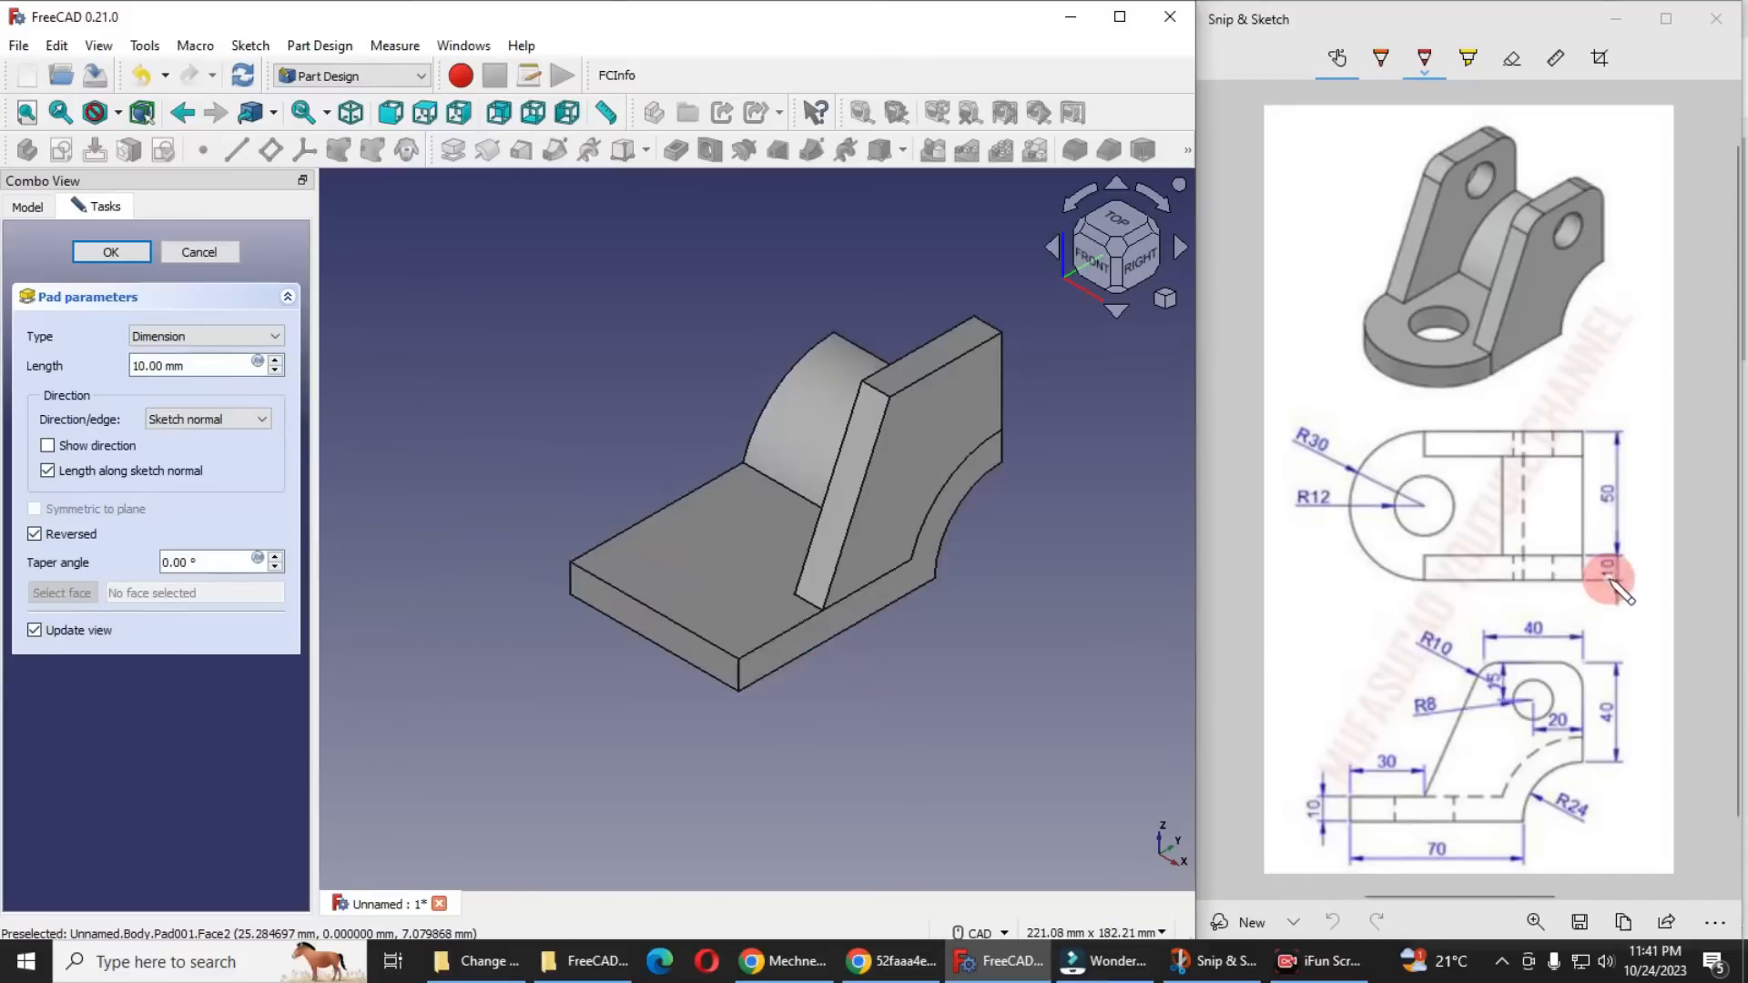
pyautogui.click(107, 255)
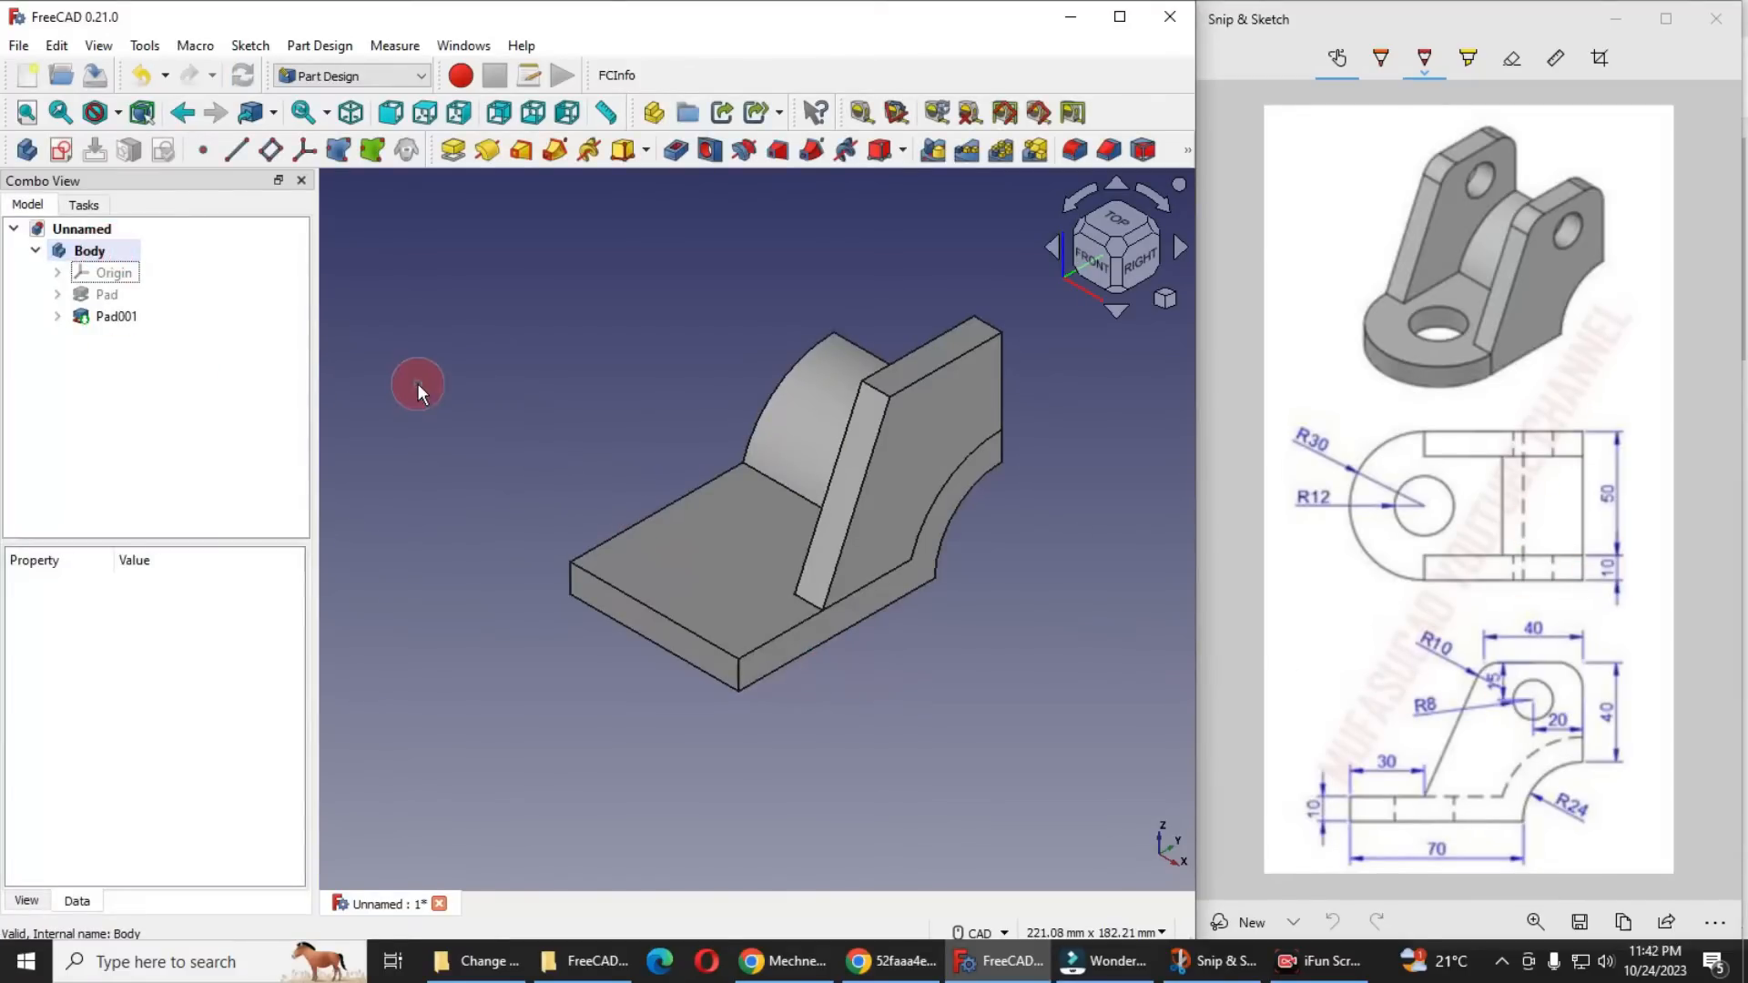
# Mirror the lug pad about the base YZ plane to create the opposite lug
pyautogui.click(110, 317)
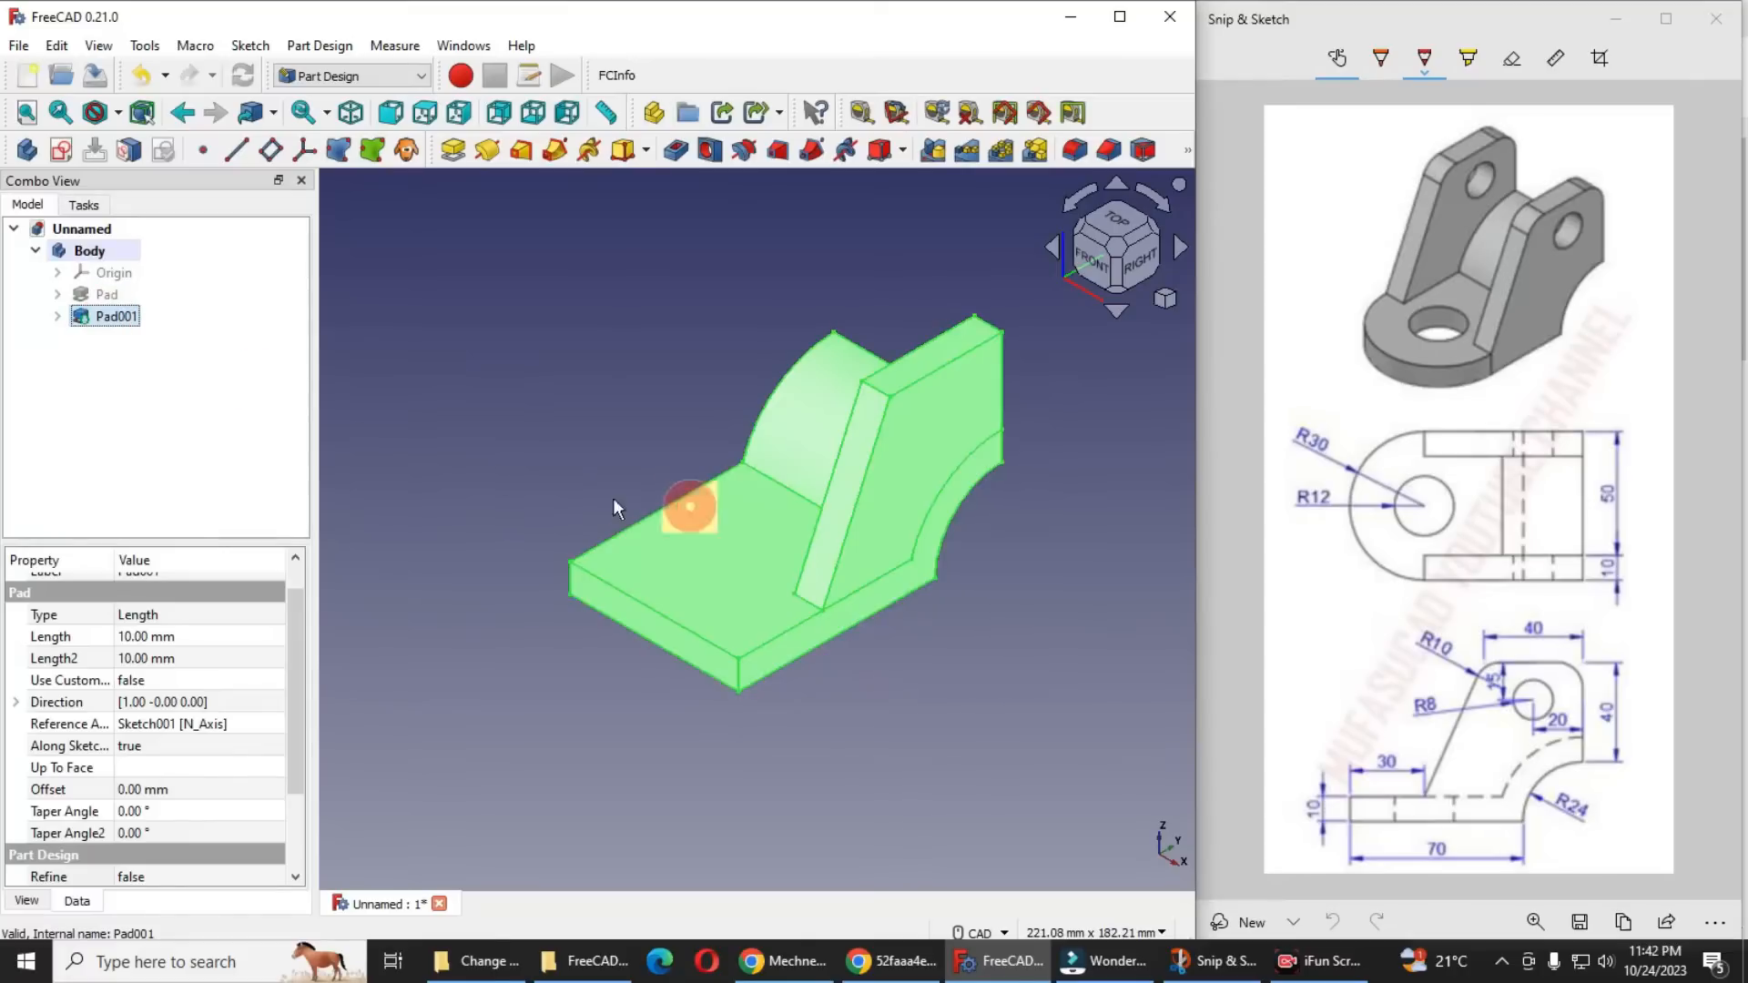
pyautogui.click(933, 150)
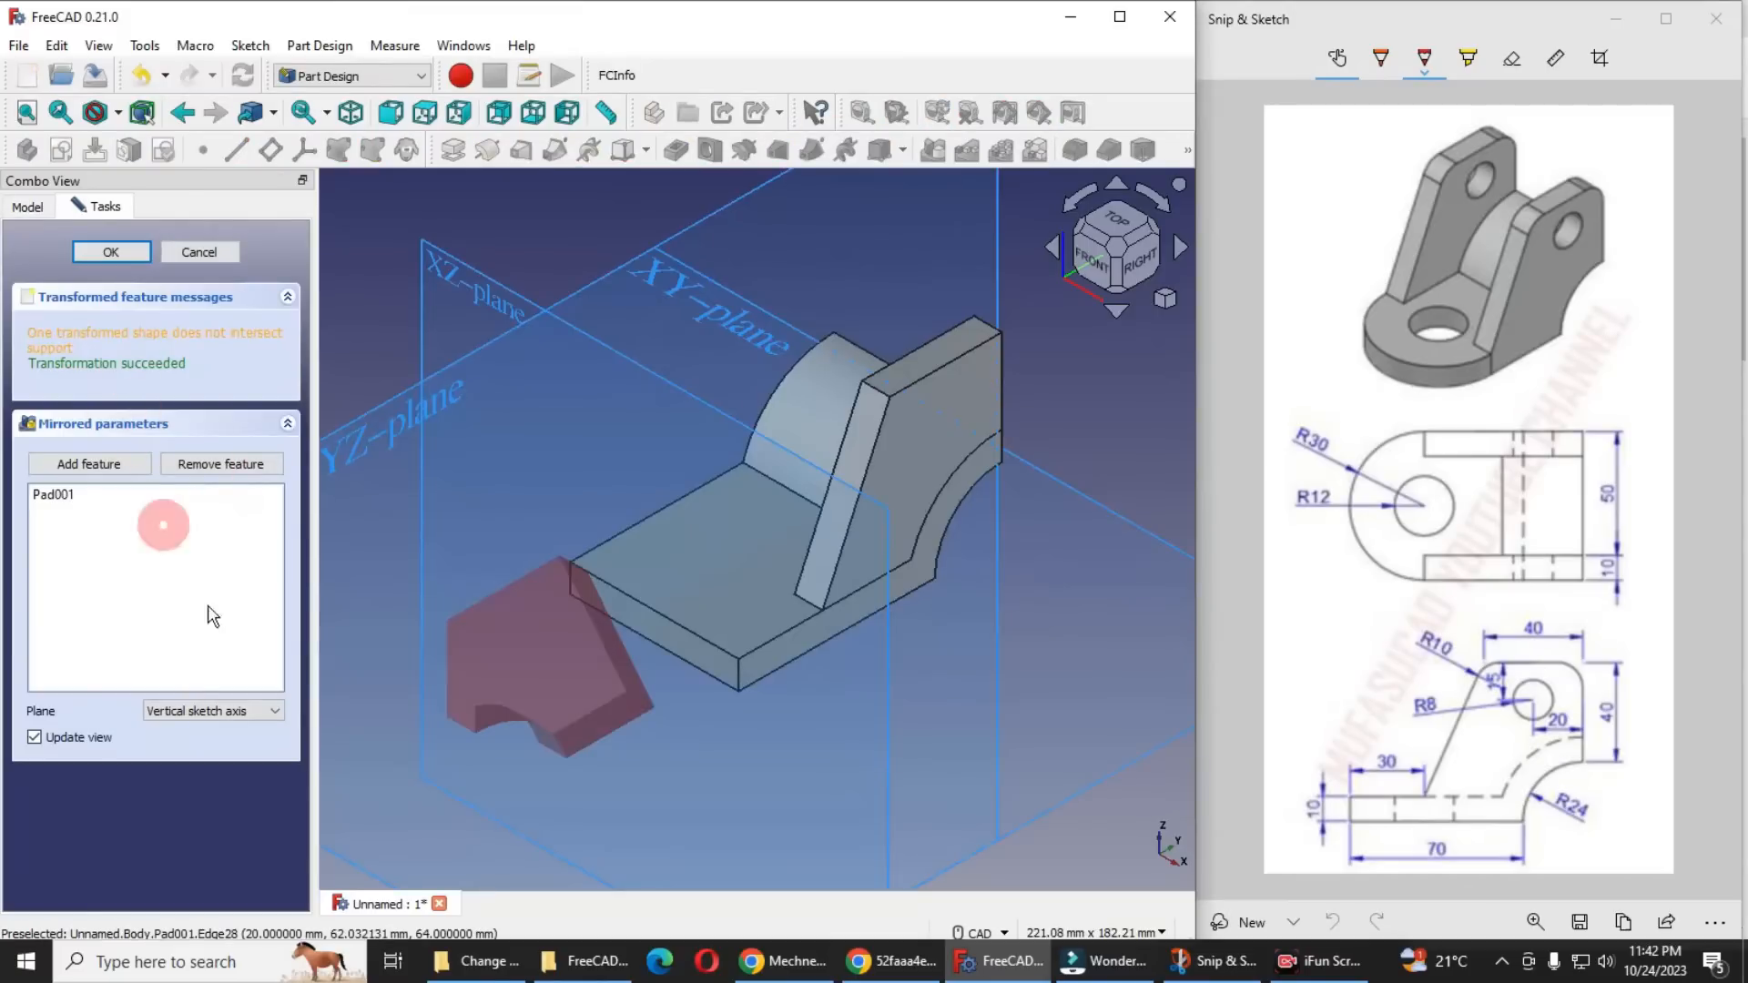
pyautogui.click(212, 712)
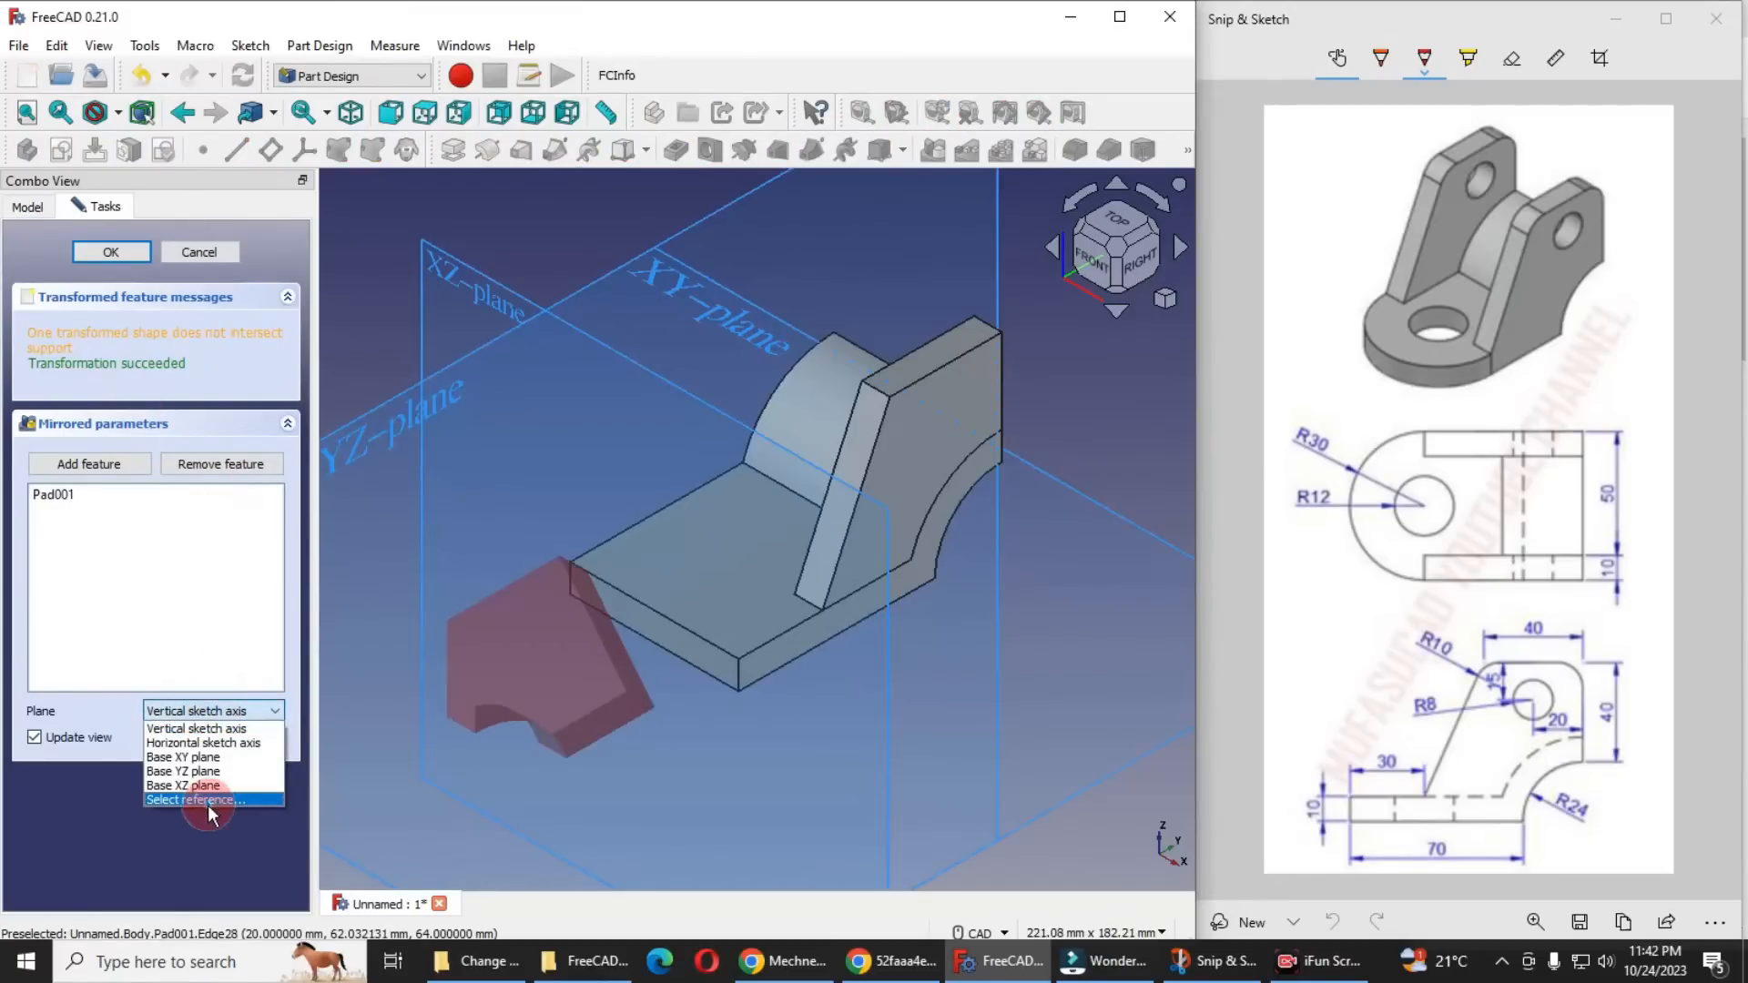
pyautogui.click(220, 784)
pyautogui.scroll(-2, 643, 673)
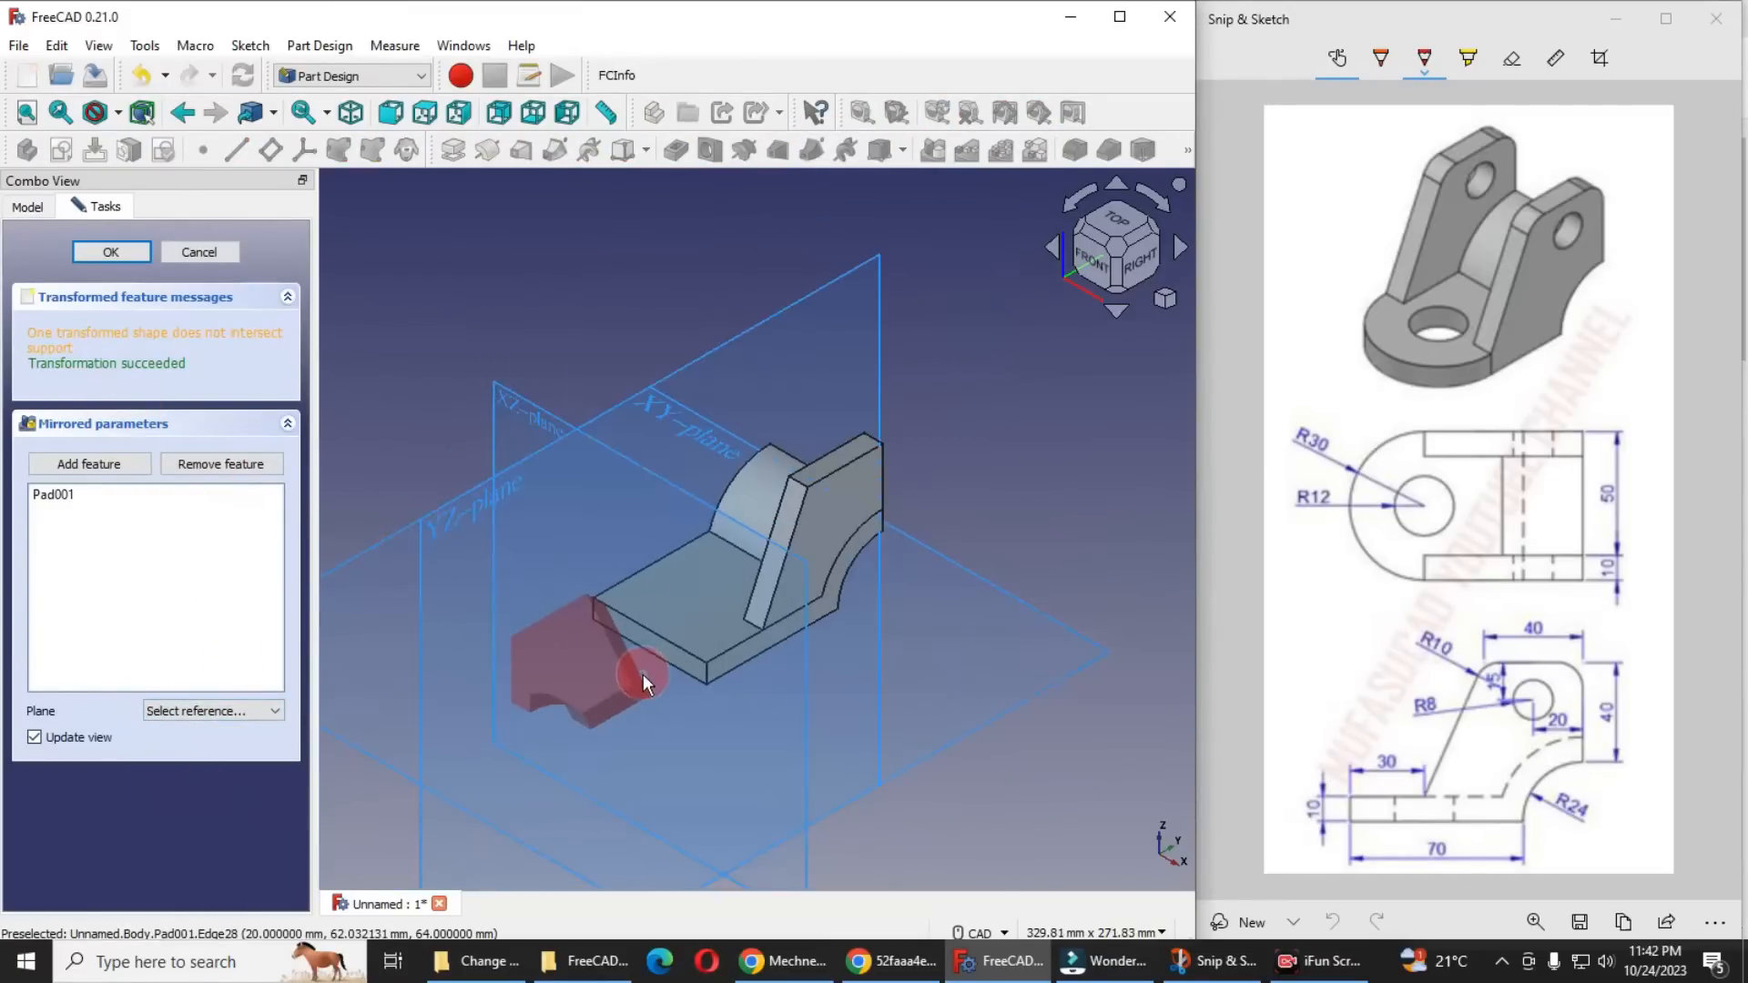
pyautogui.click(744, 334)
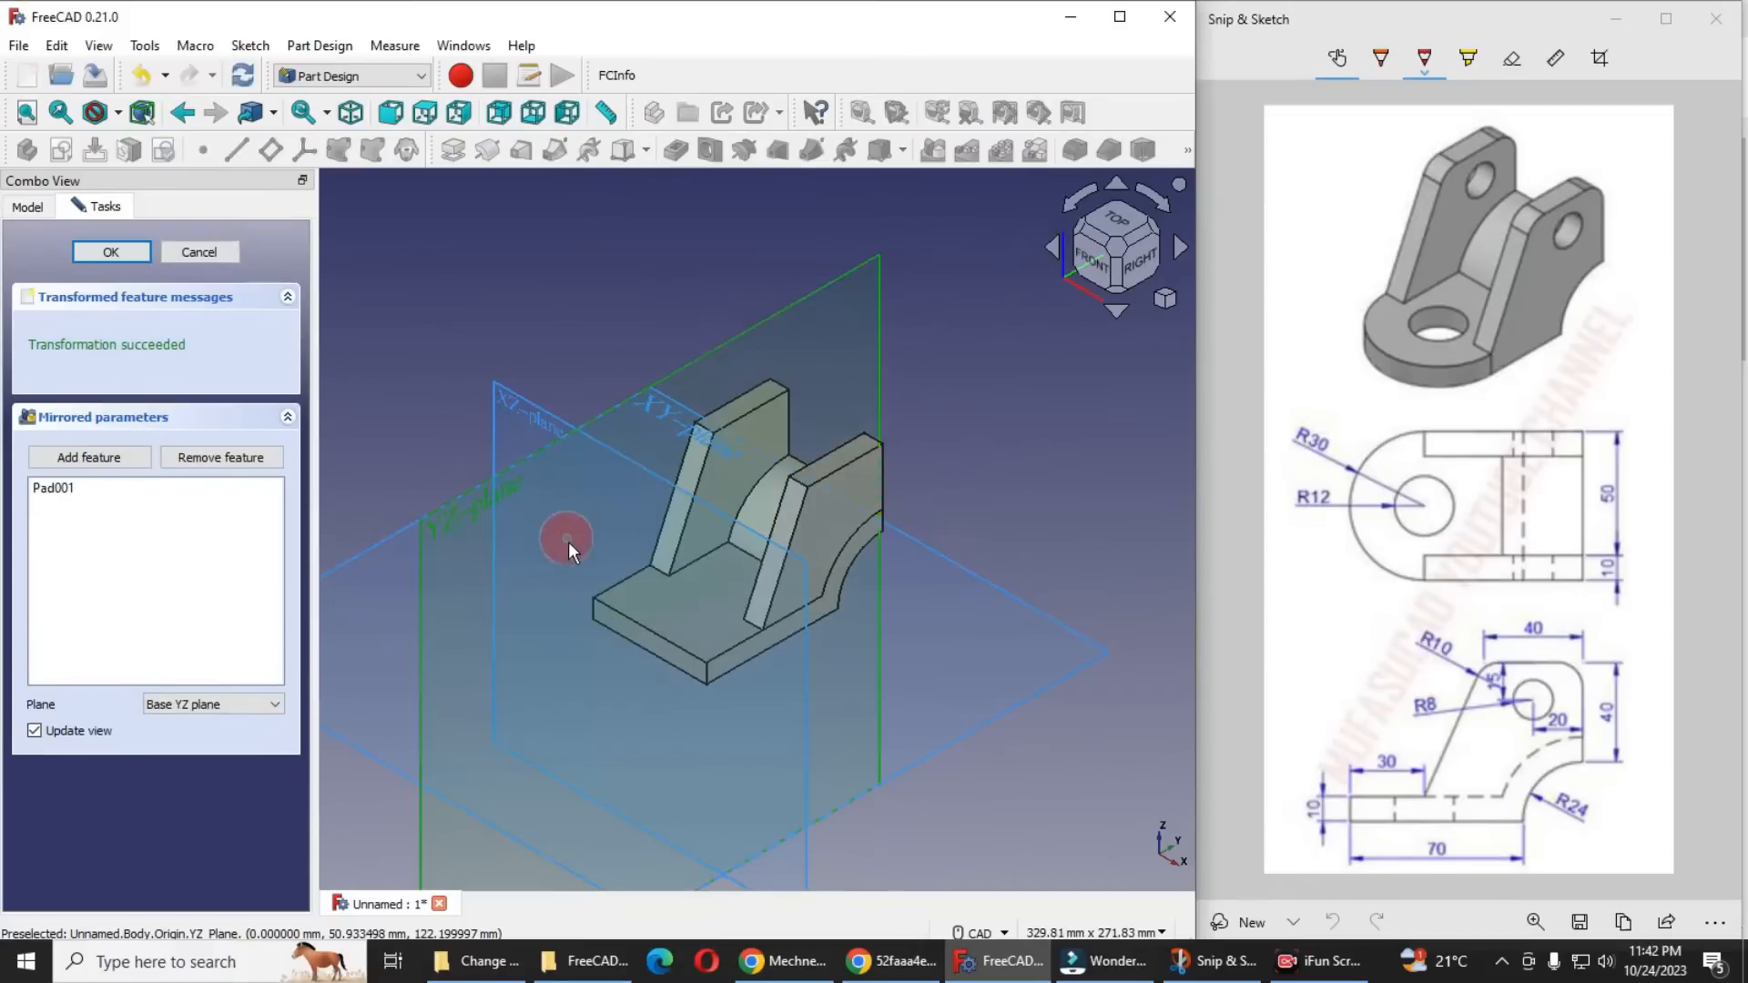
pyautogui.scroll(-2, 568, 543)
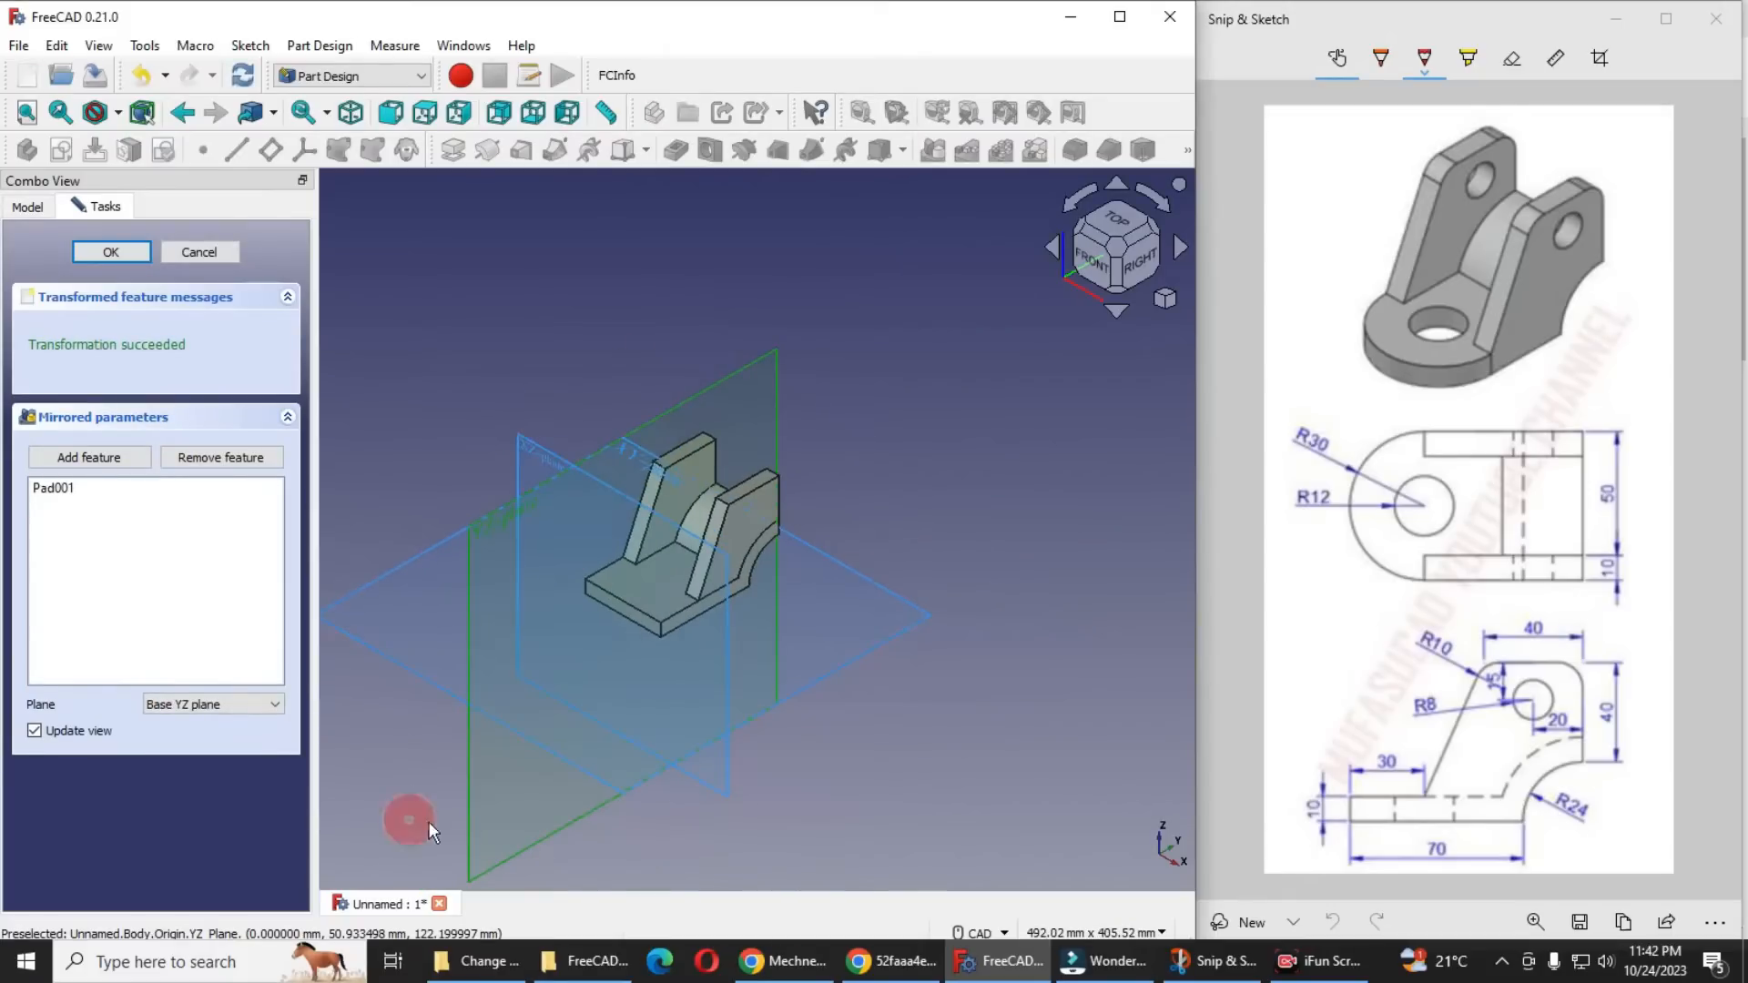
pyautogui.click(113, 251)
pyautogui.scroll(2, 515, 532)
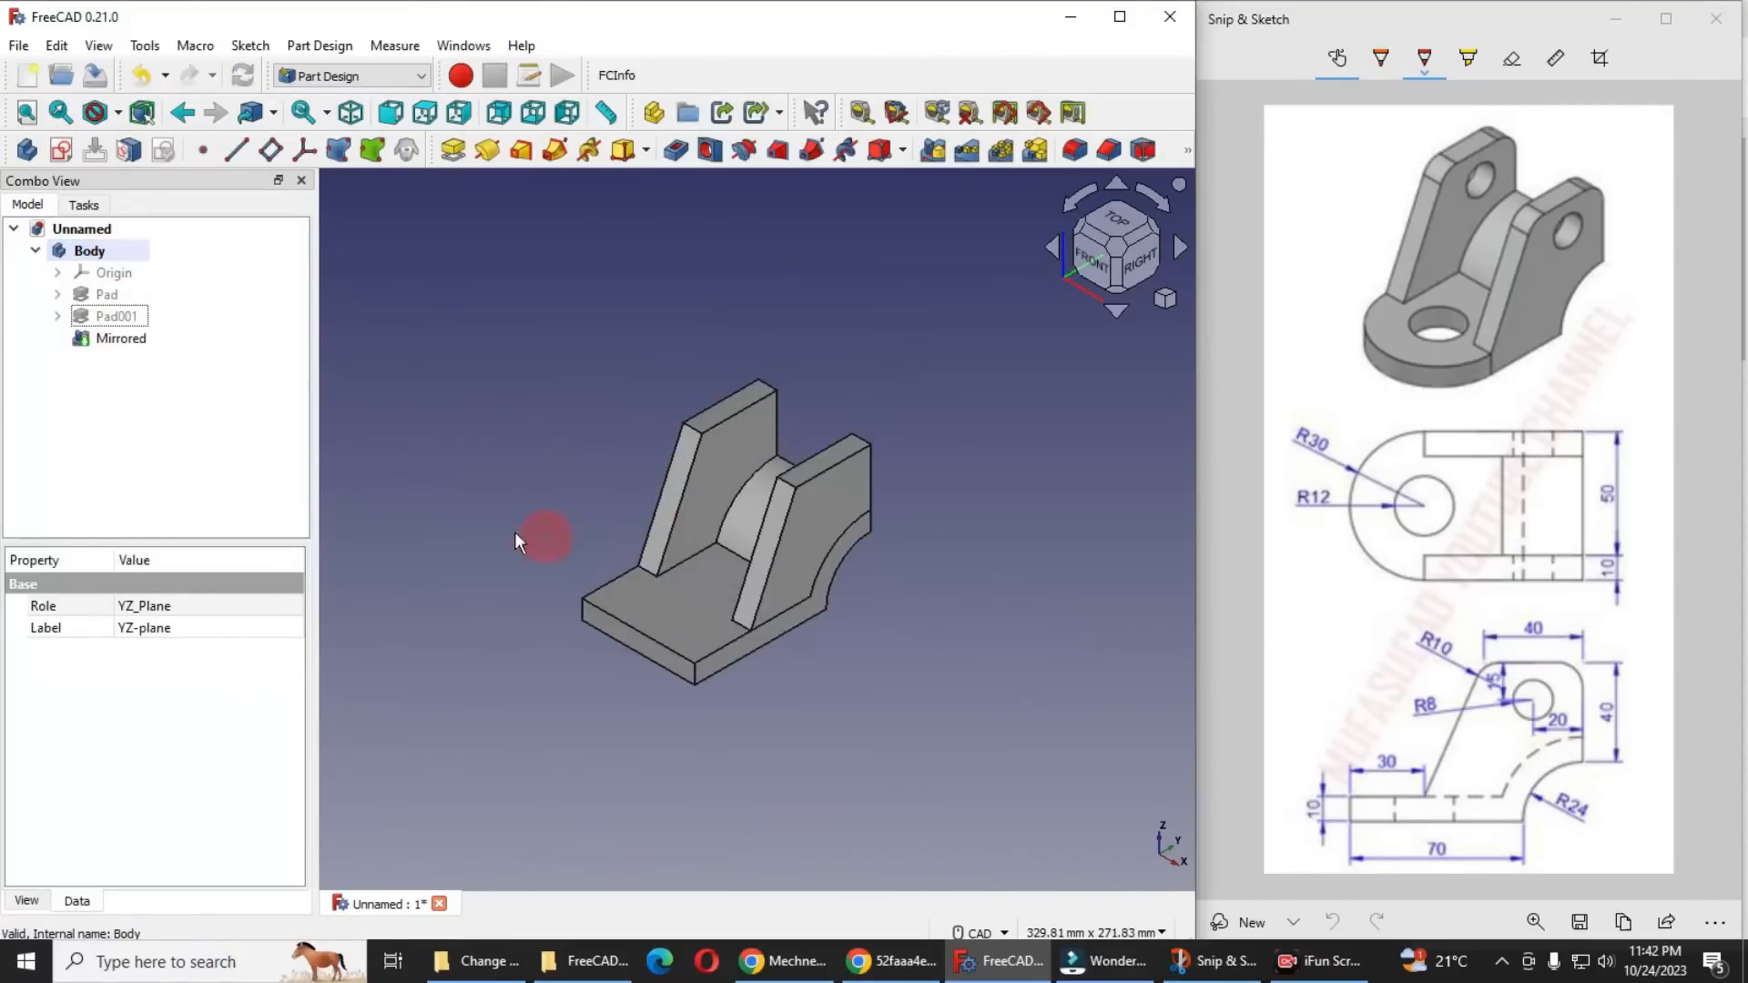
# Start a fillet on the two vertical corner edges at the base's free end, trying radii of 15 mm and 30 mm
pyautogui.click(981, 694)
pyautogui.scroll(-2, 847, 663)
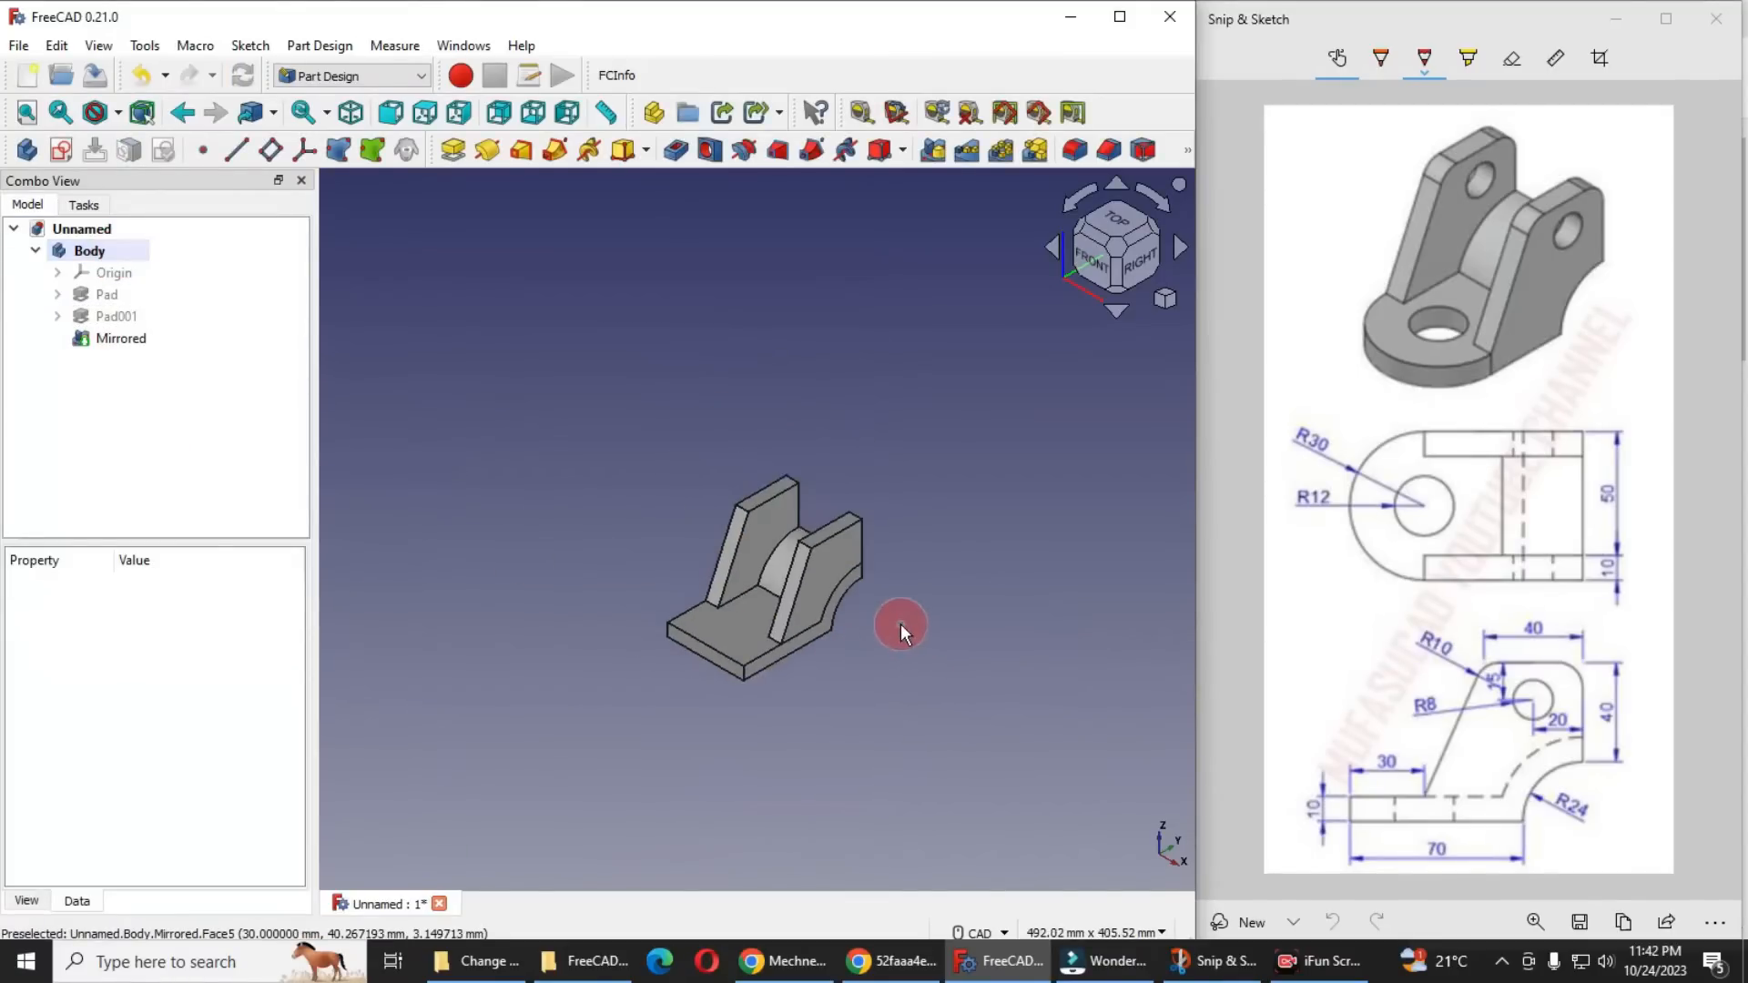
pyautogui.scroll(1, 900, 624)
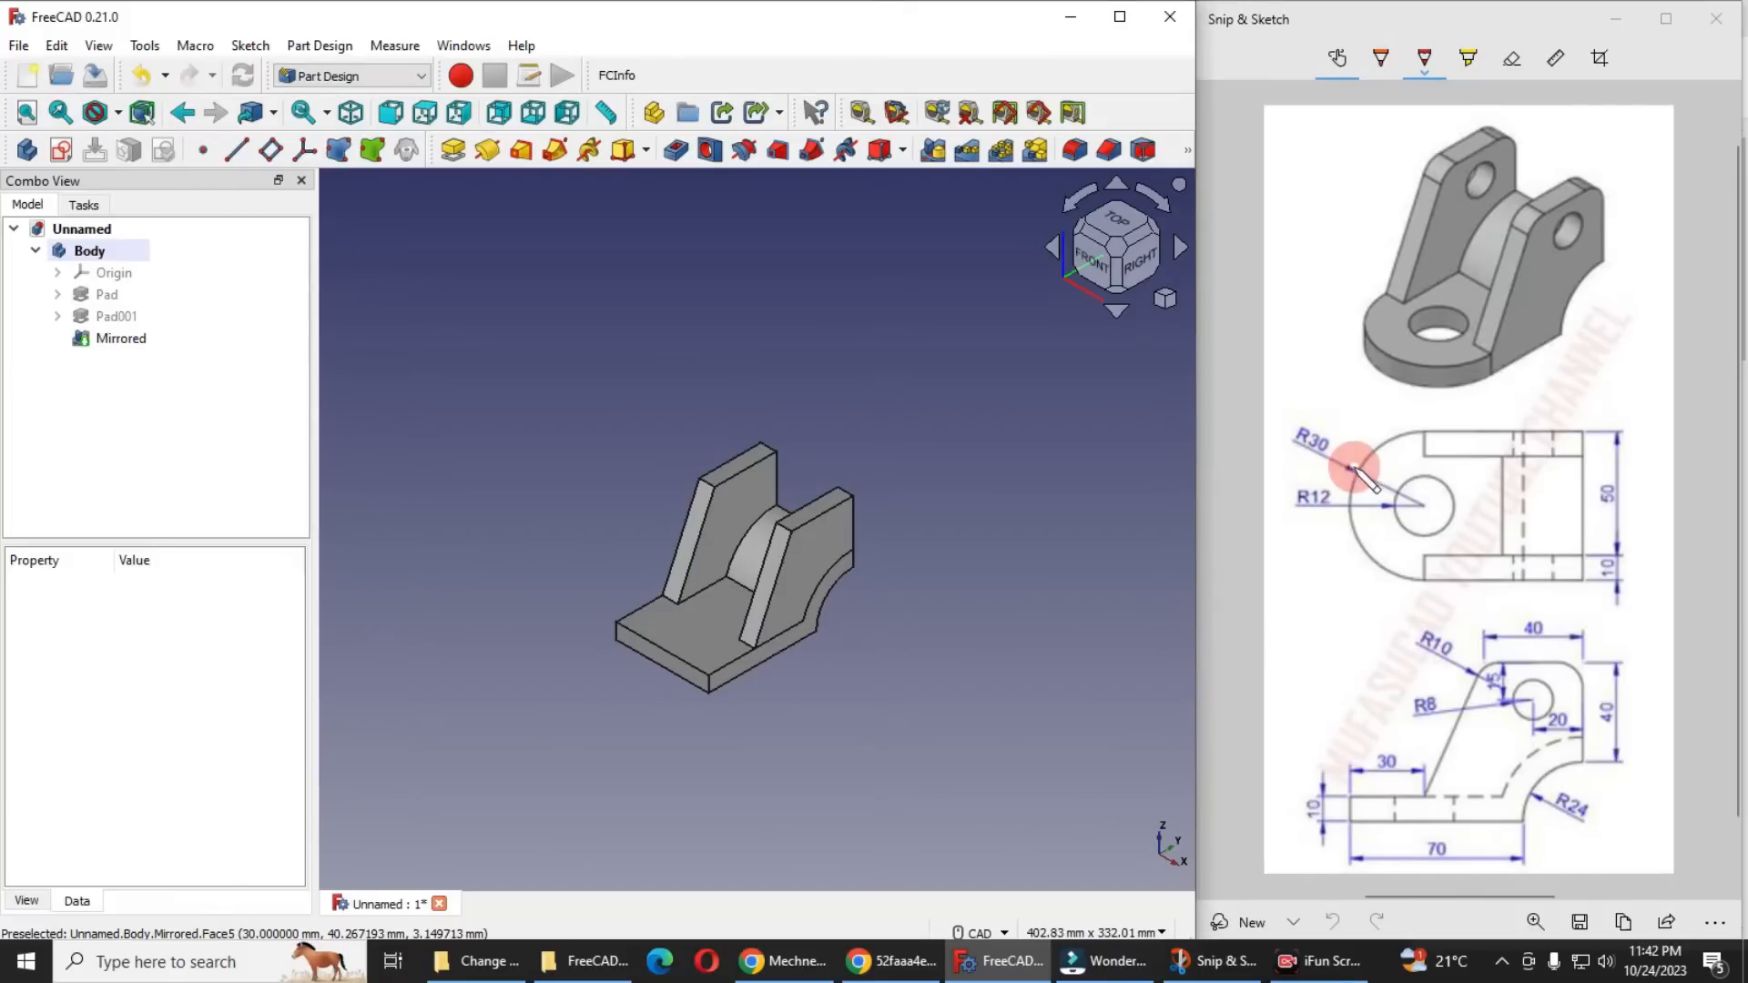
pyautogui.scroll(4, 646, 645)
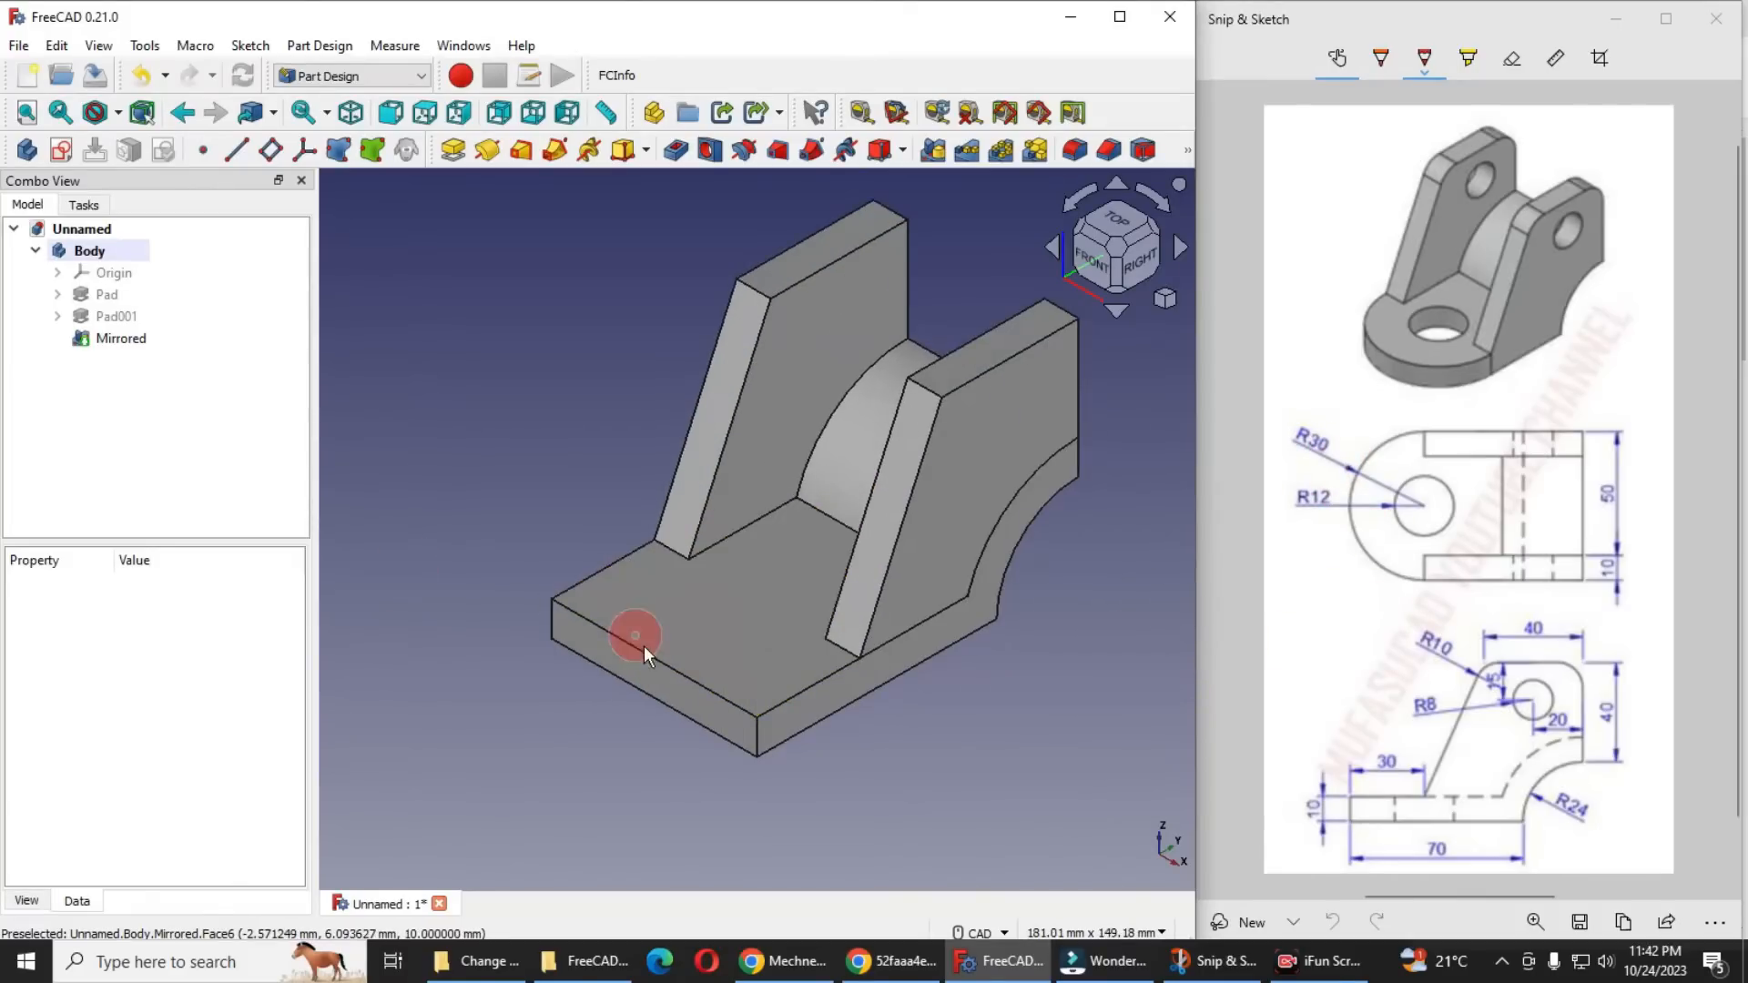
pyautogui.click(757, 735)
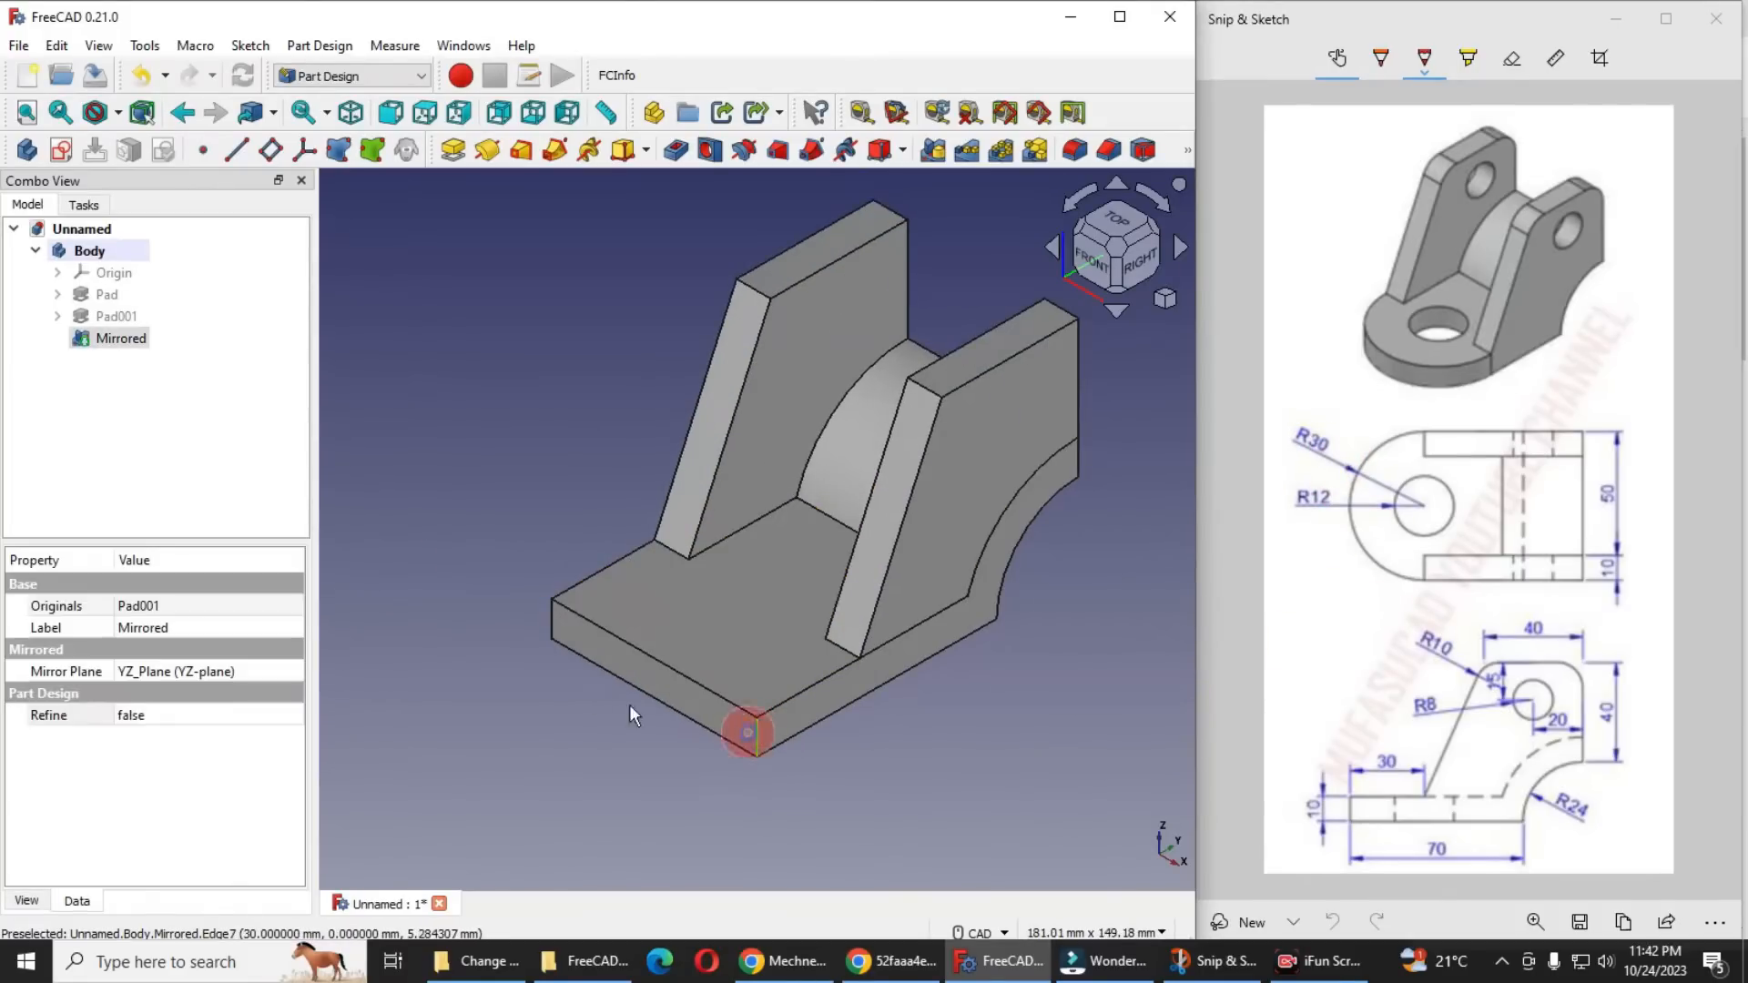
pyautogui.keyDown('ctrl'); pyautogui.click(550, 616); pyautogui.keyUp('ctrl')
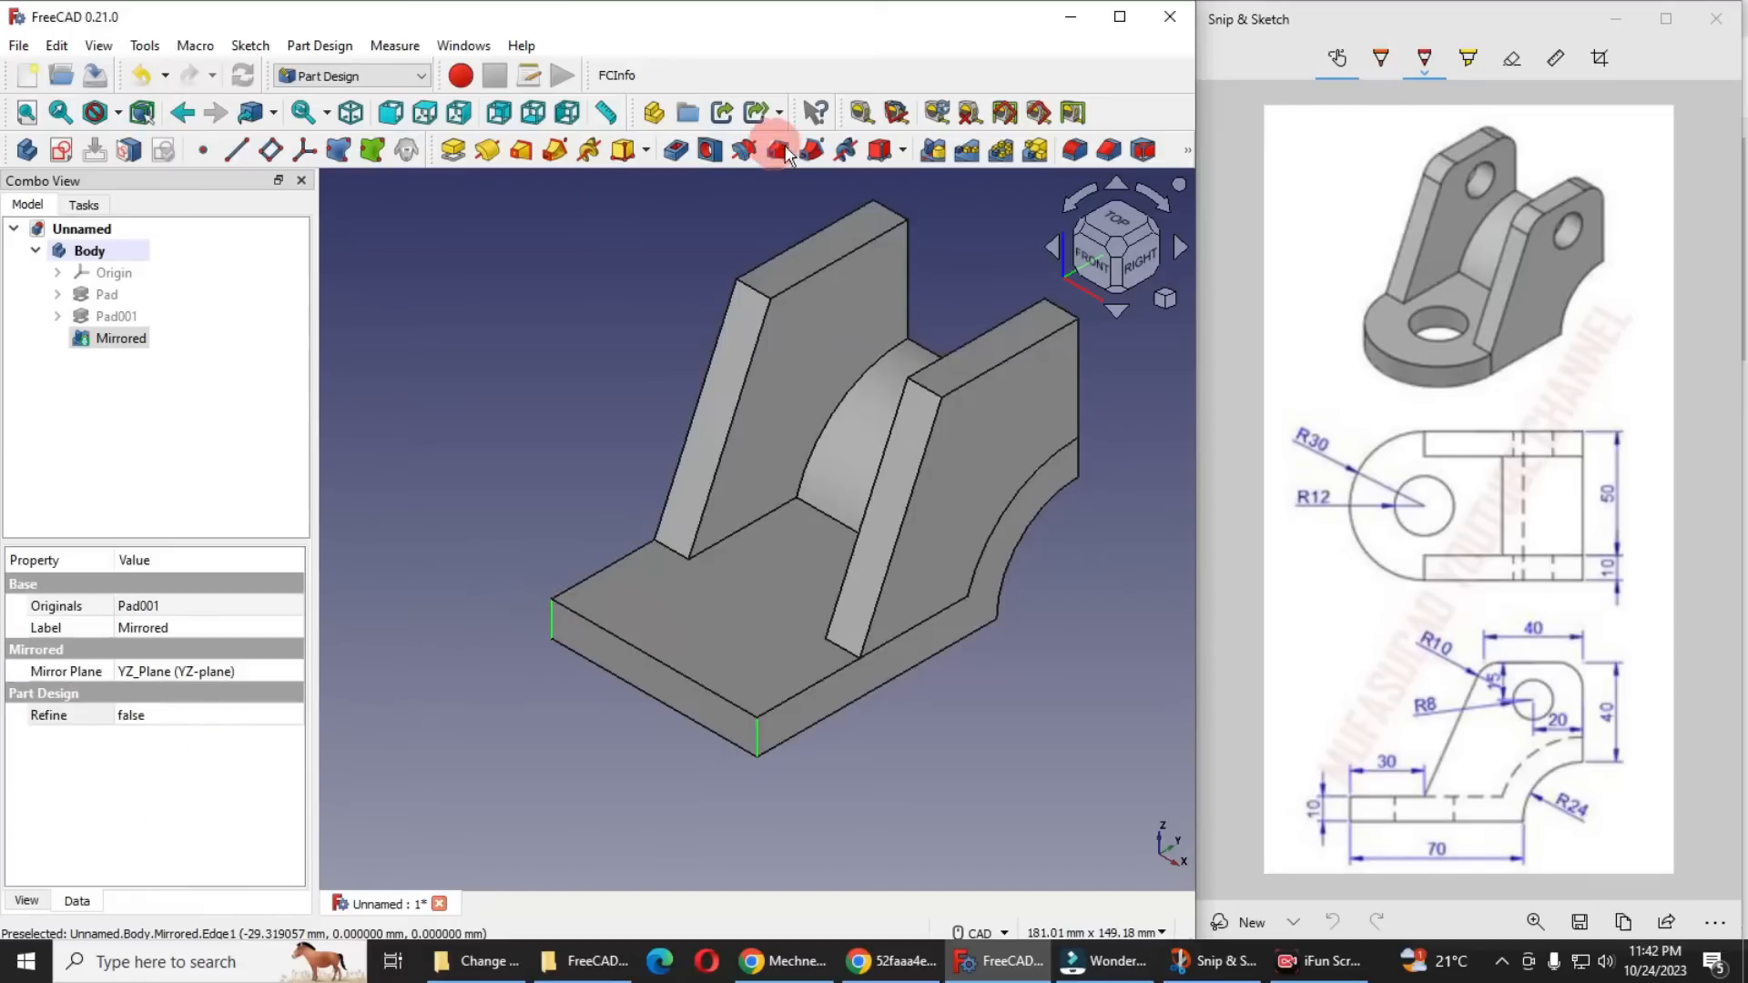
pyautogui.click(1078, 151)
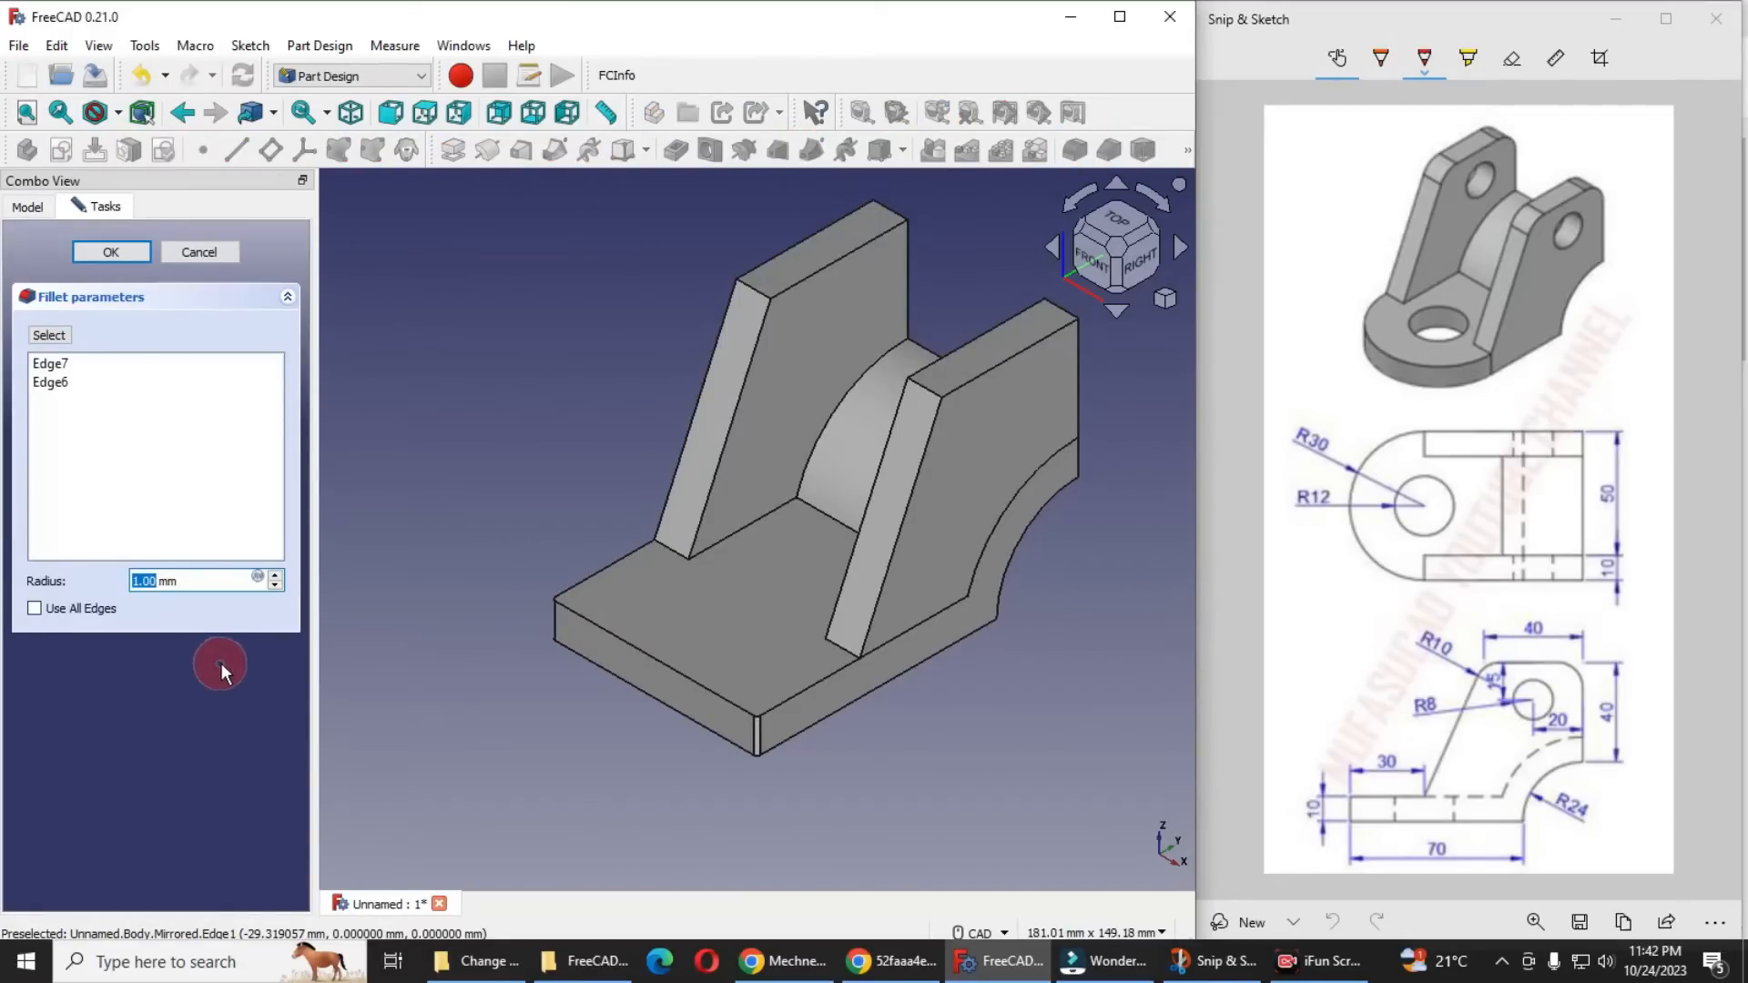
pyautogui.write('15')
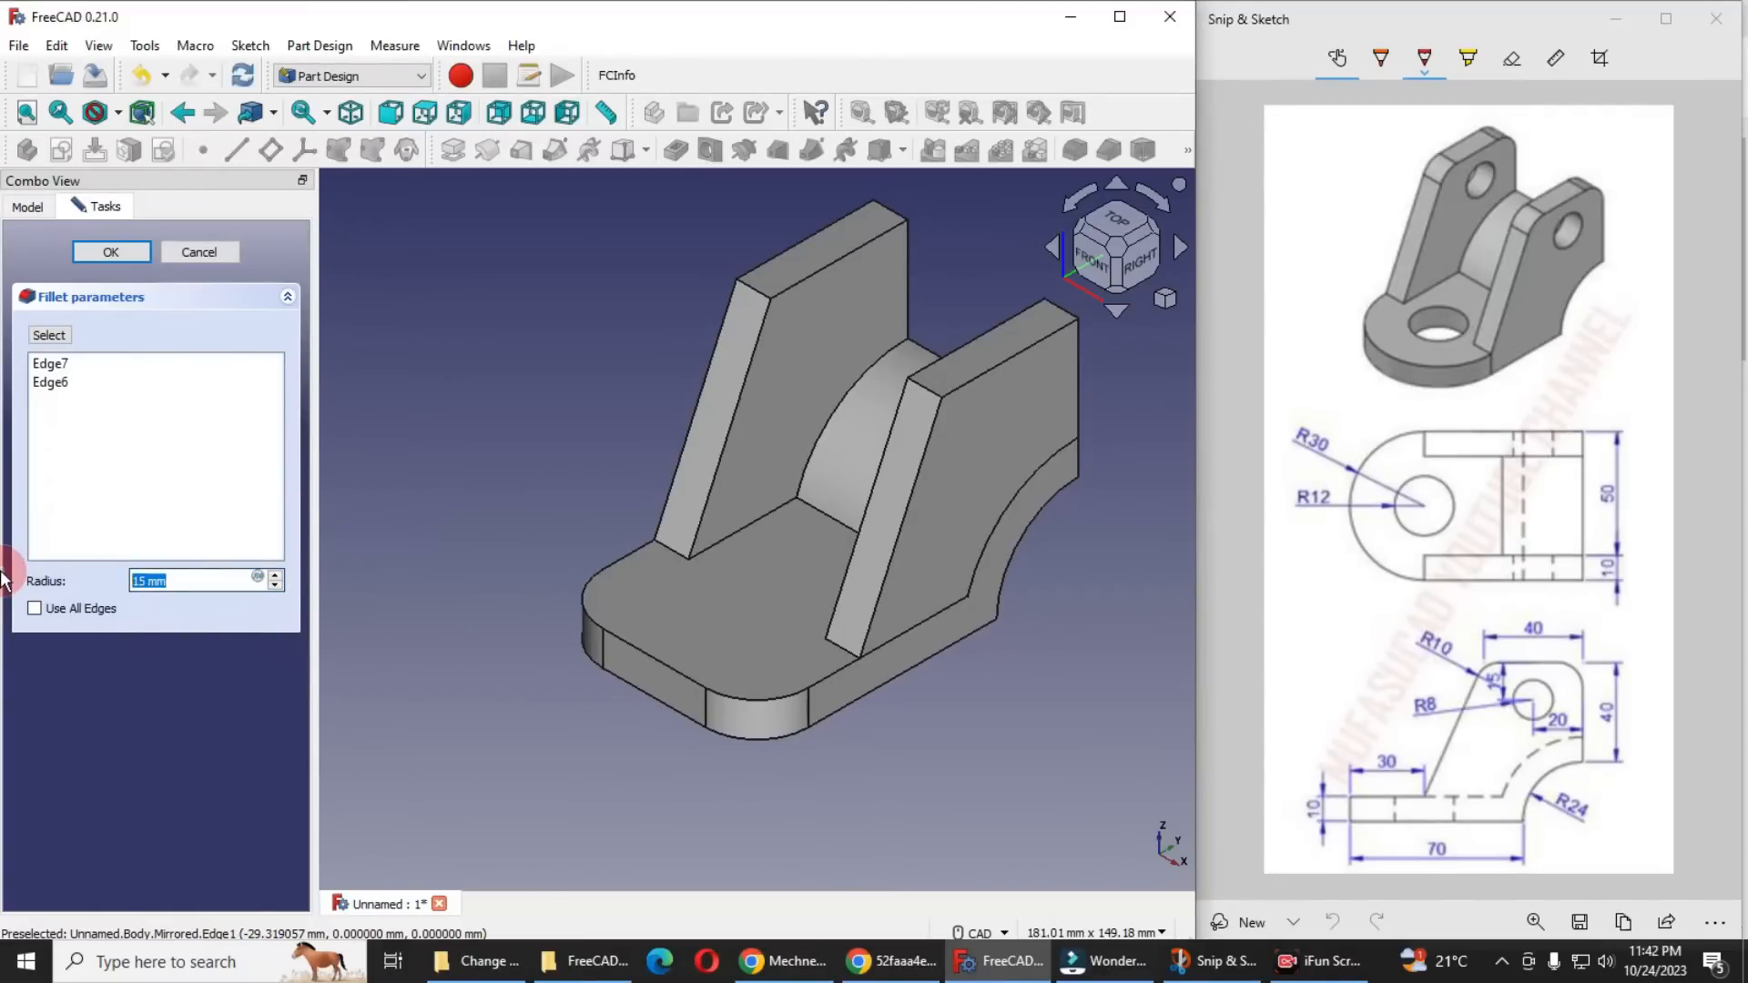
pyautogui.click(506, 602)
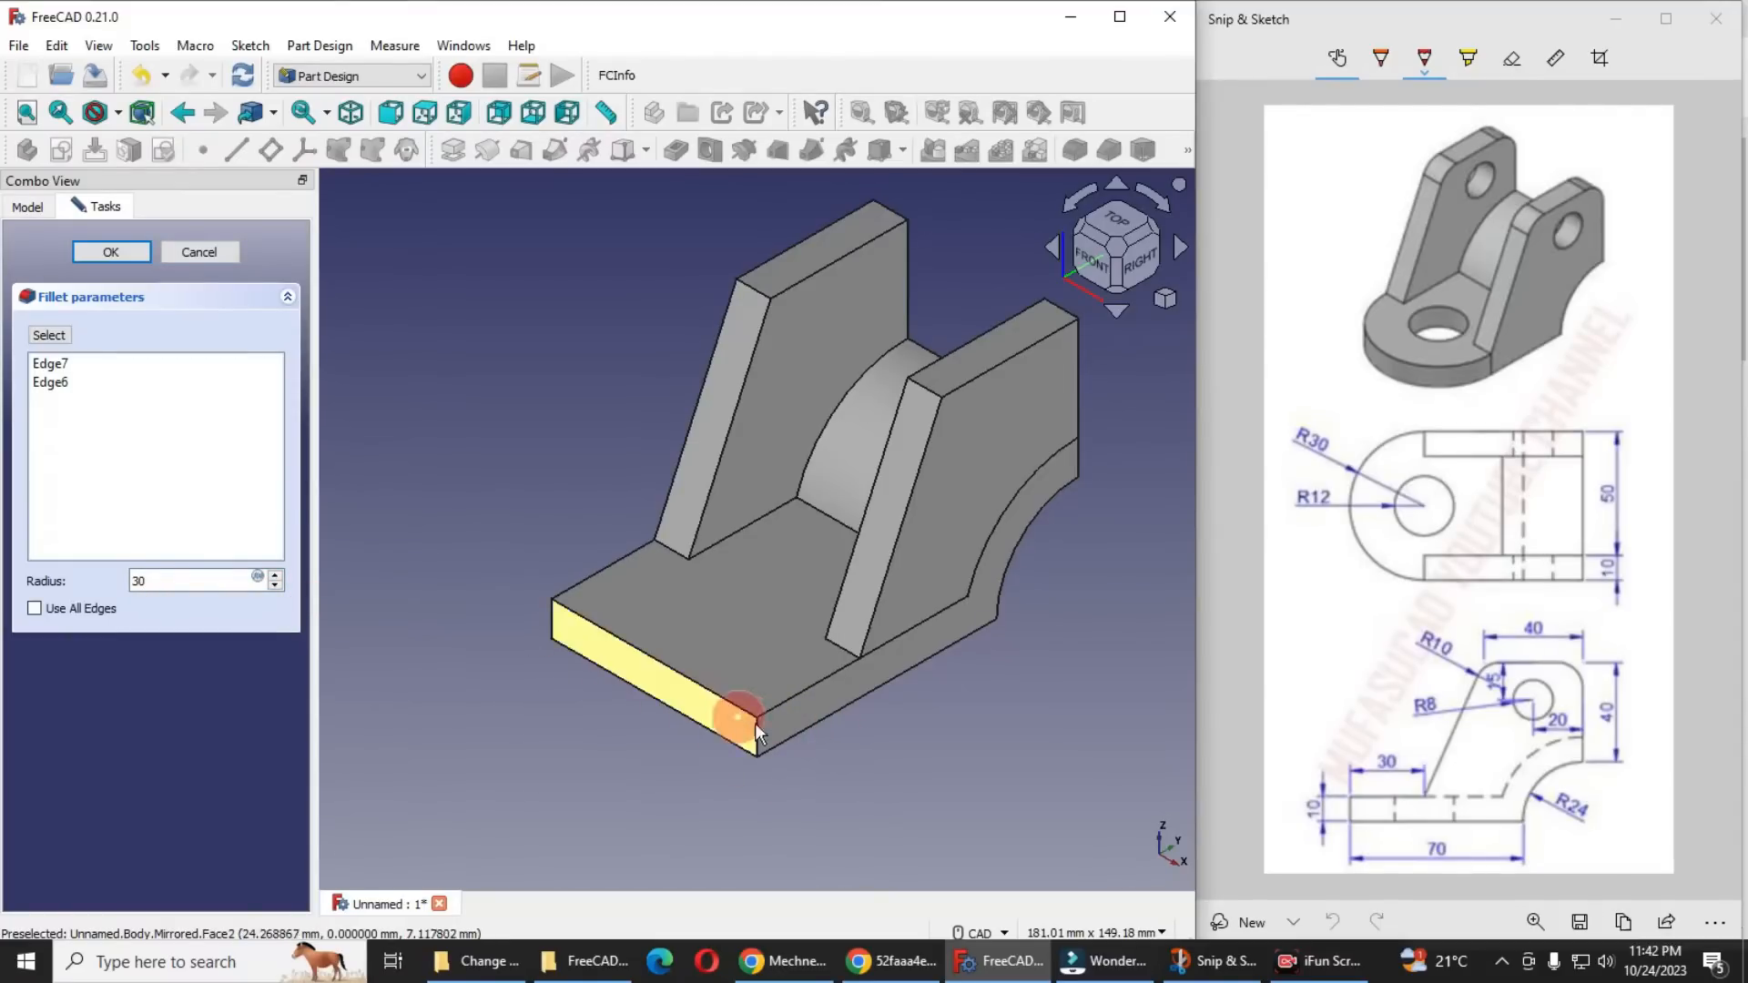
# Set the radius of the base-end fillet to 29.9999 mm and accept the fillet
pyautogui.click(154, 577)
pyautogui.press('BackSpace')
pyautogui.press('BackSpace')
pyautogui.write('29.9999')
pyautogui.click(434, 395)
pyautogui.scroll(4, 692, 701)
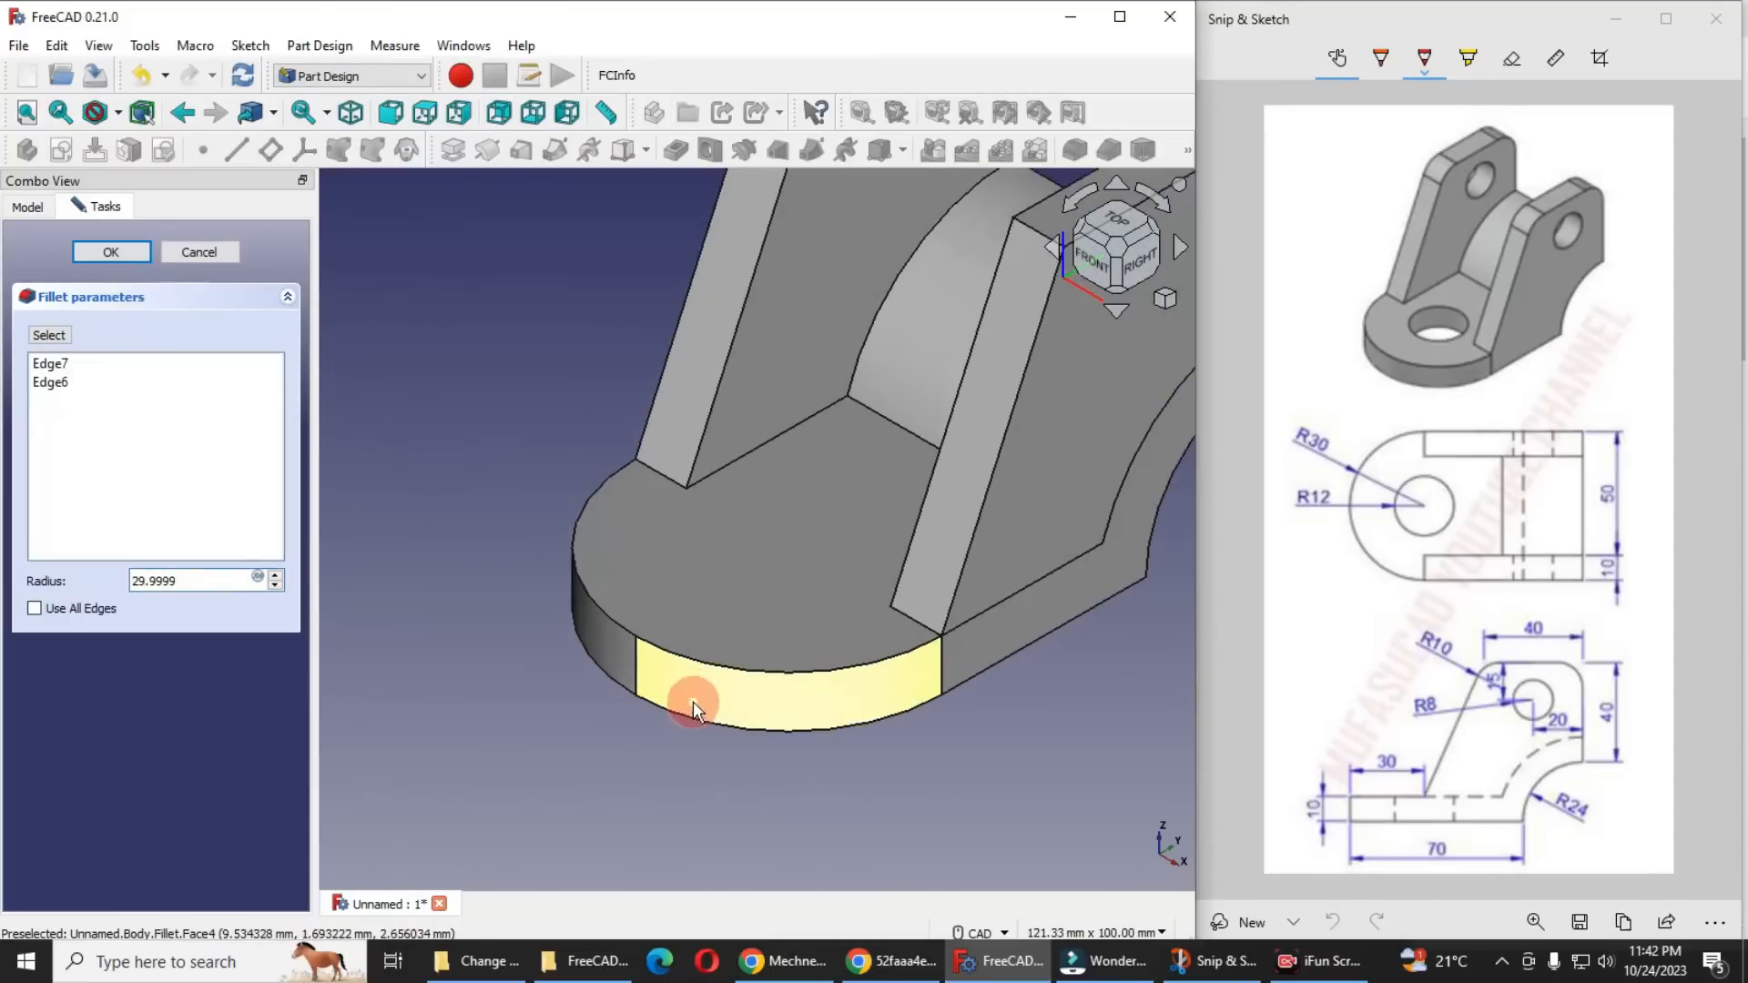
pyautogui.click(112, 251)
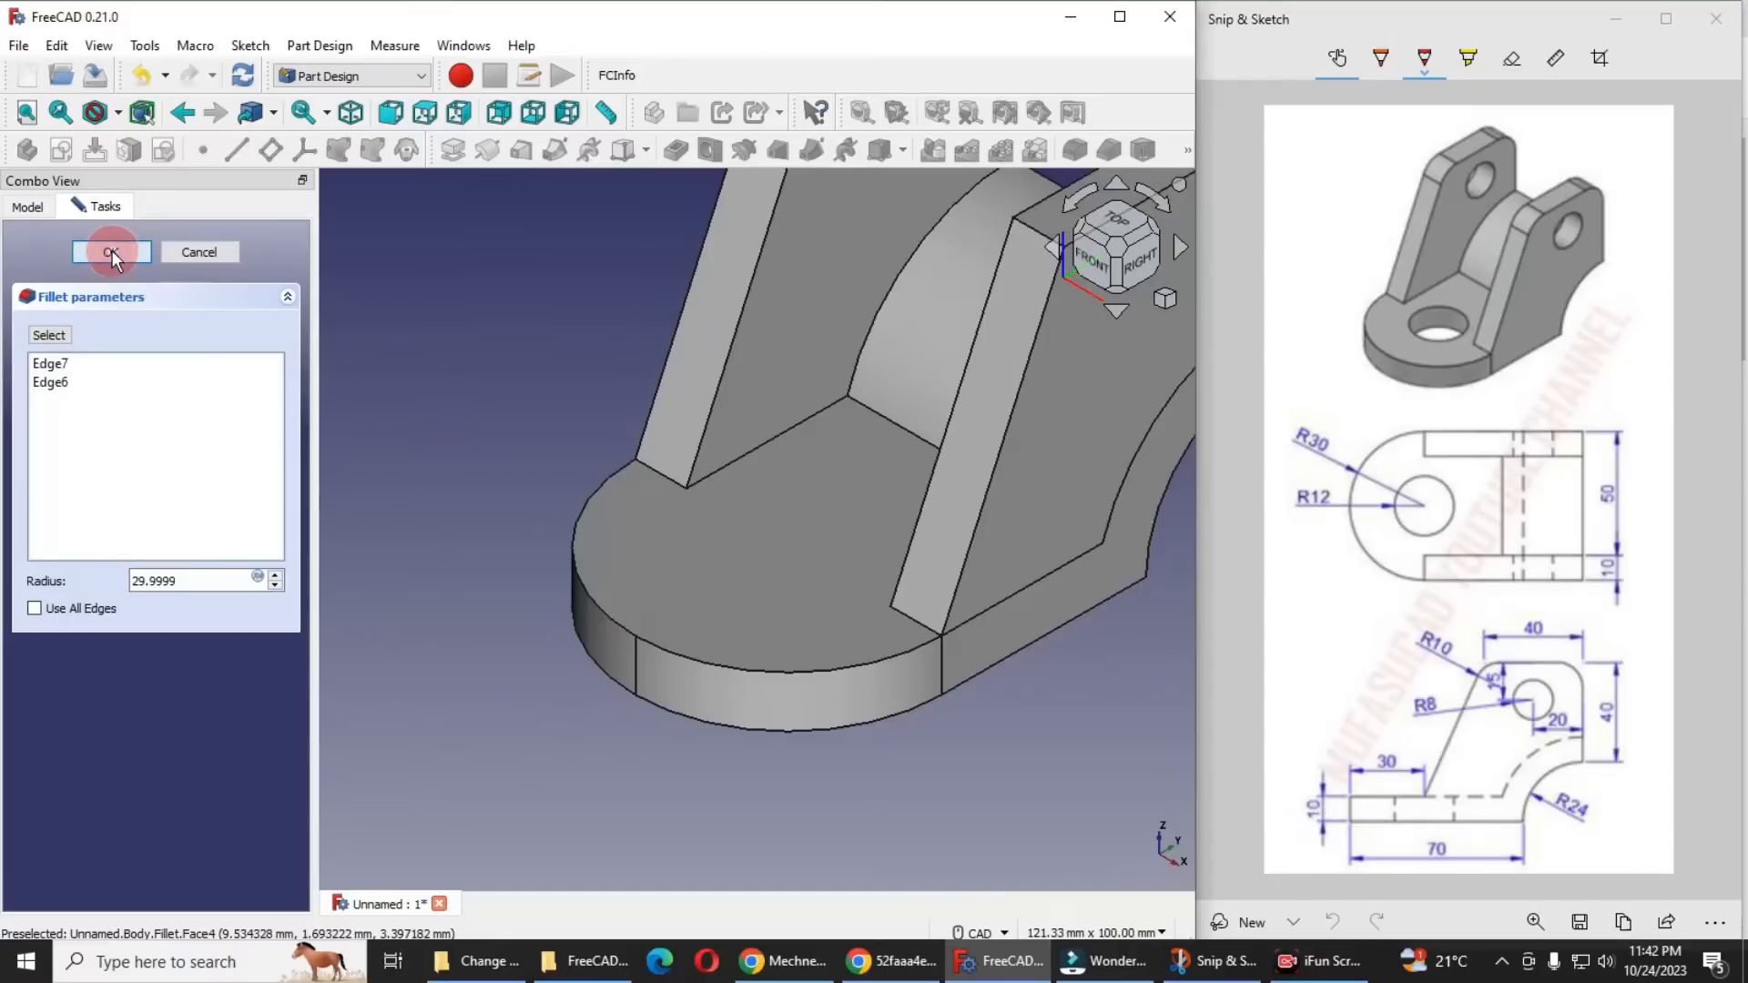
# Reopen the base-end fillet for editing and try to accept it with a 30.00 mm radius
pyautogui.scroll(2, 604, 657)
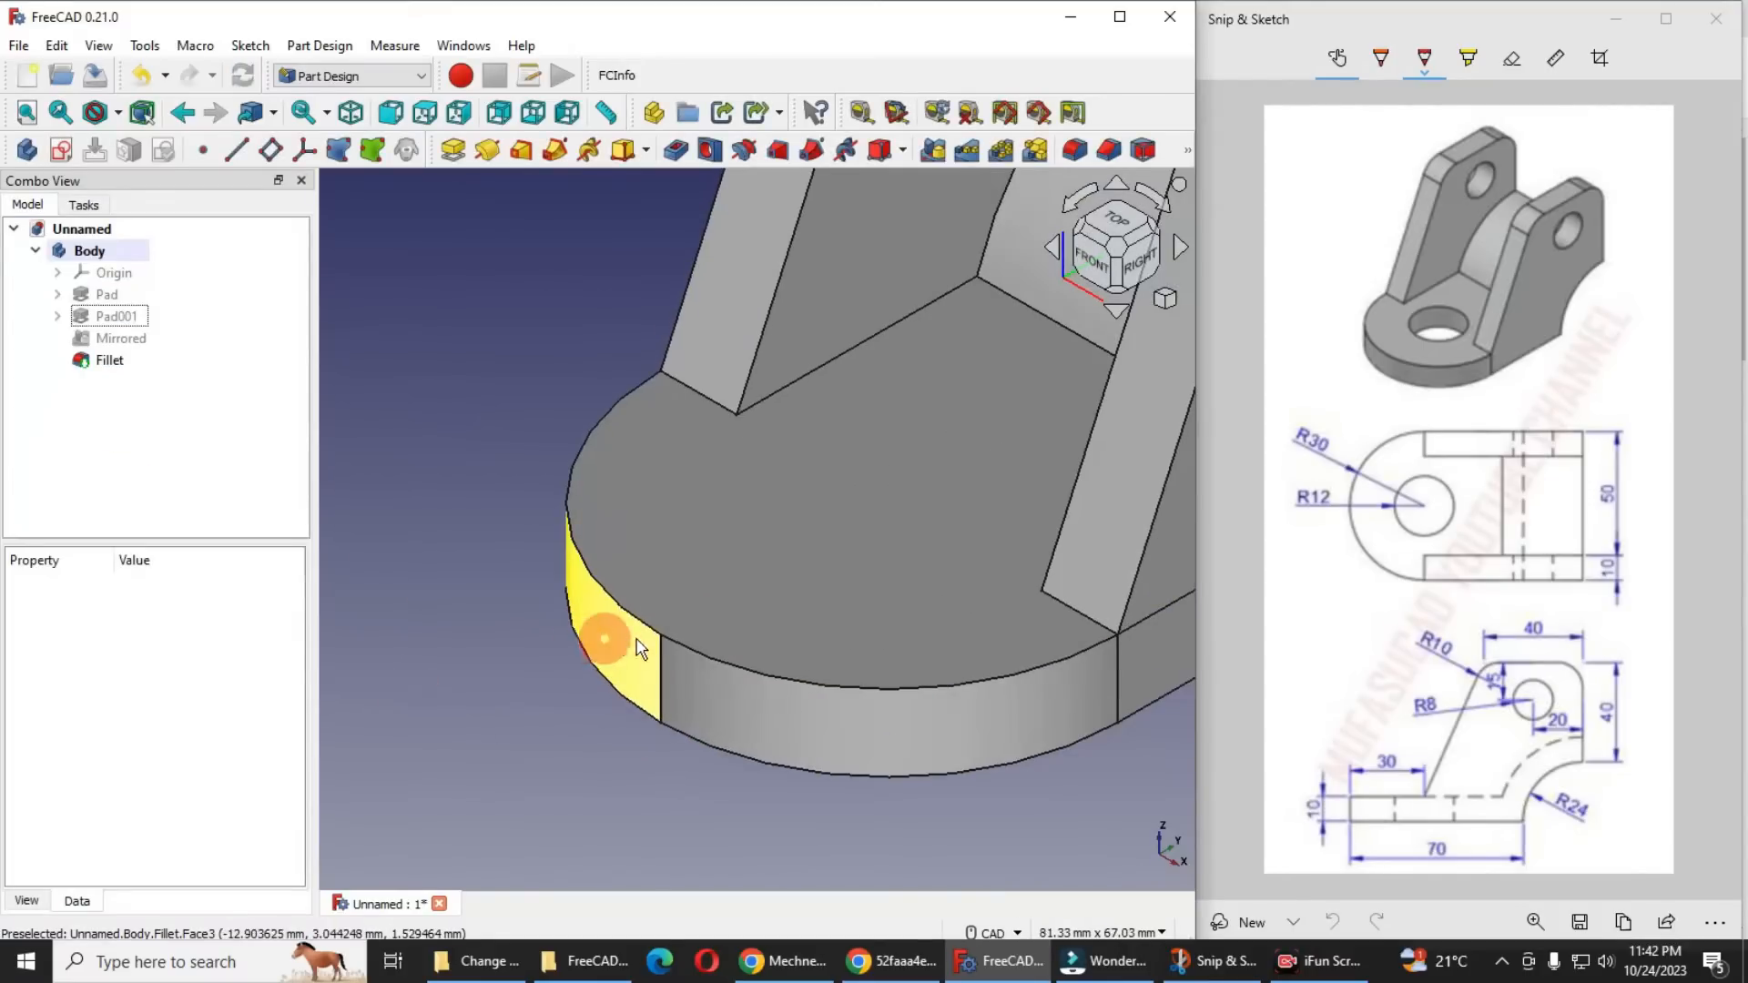
pyautogui.scroll(-2, 625, 708)
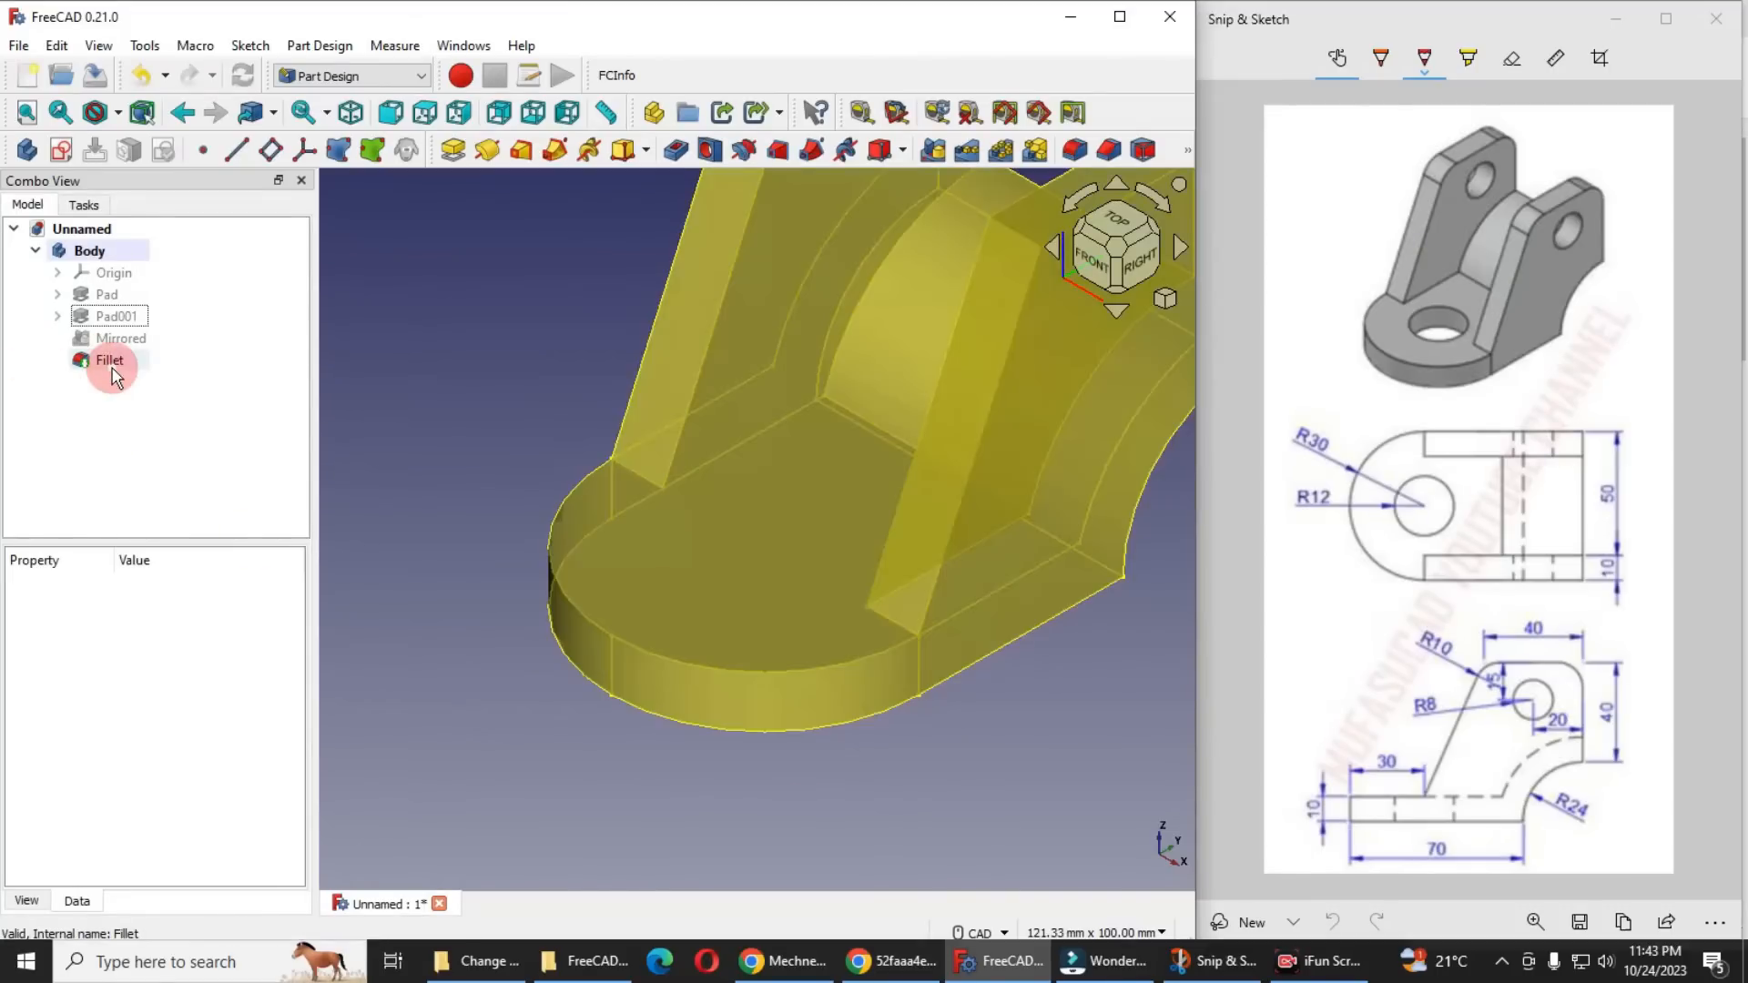
pyautogui.scroll(-5, 473, 531)
pyautogui.scroll(2, 481, 446)
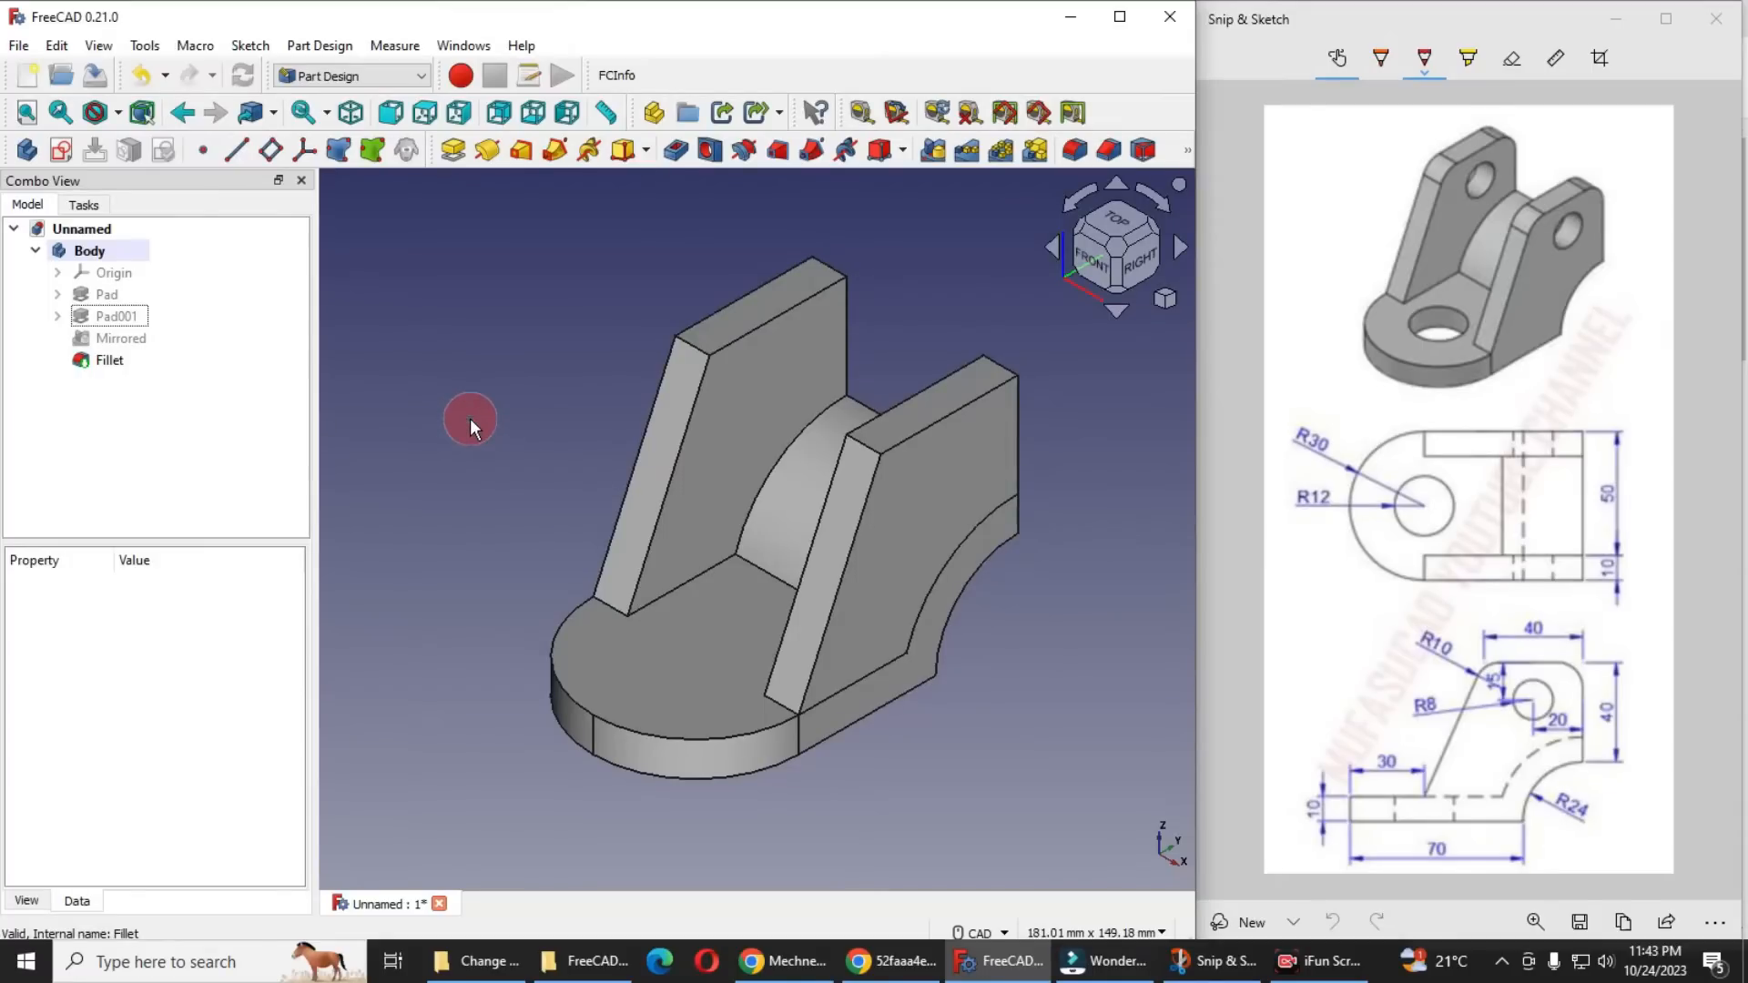
pyautogui.click(113, 361)
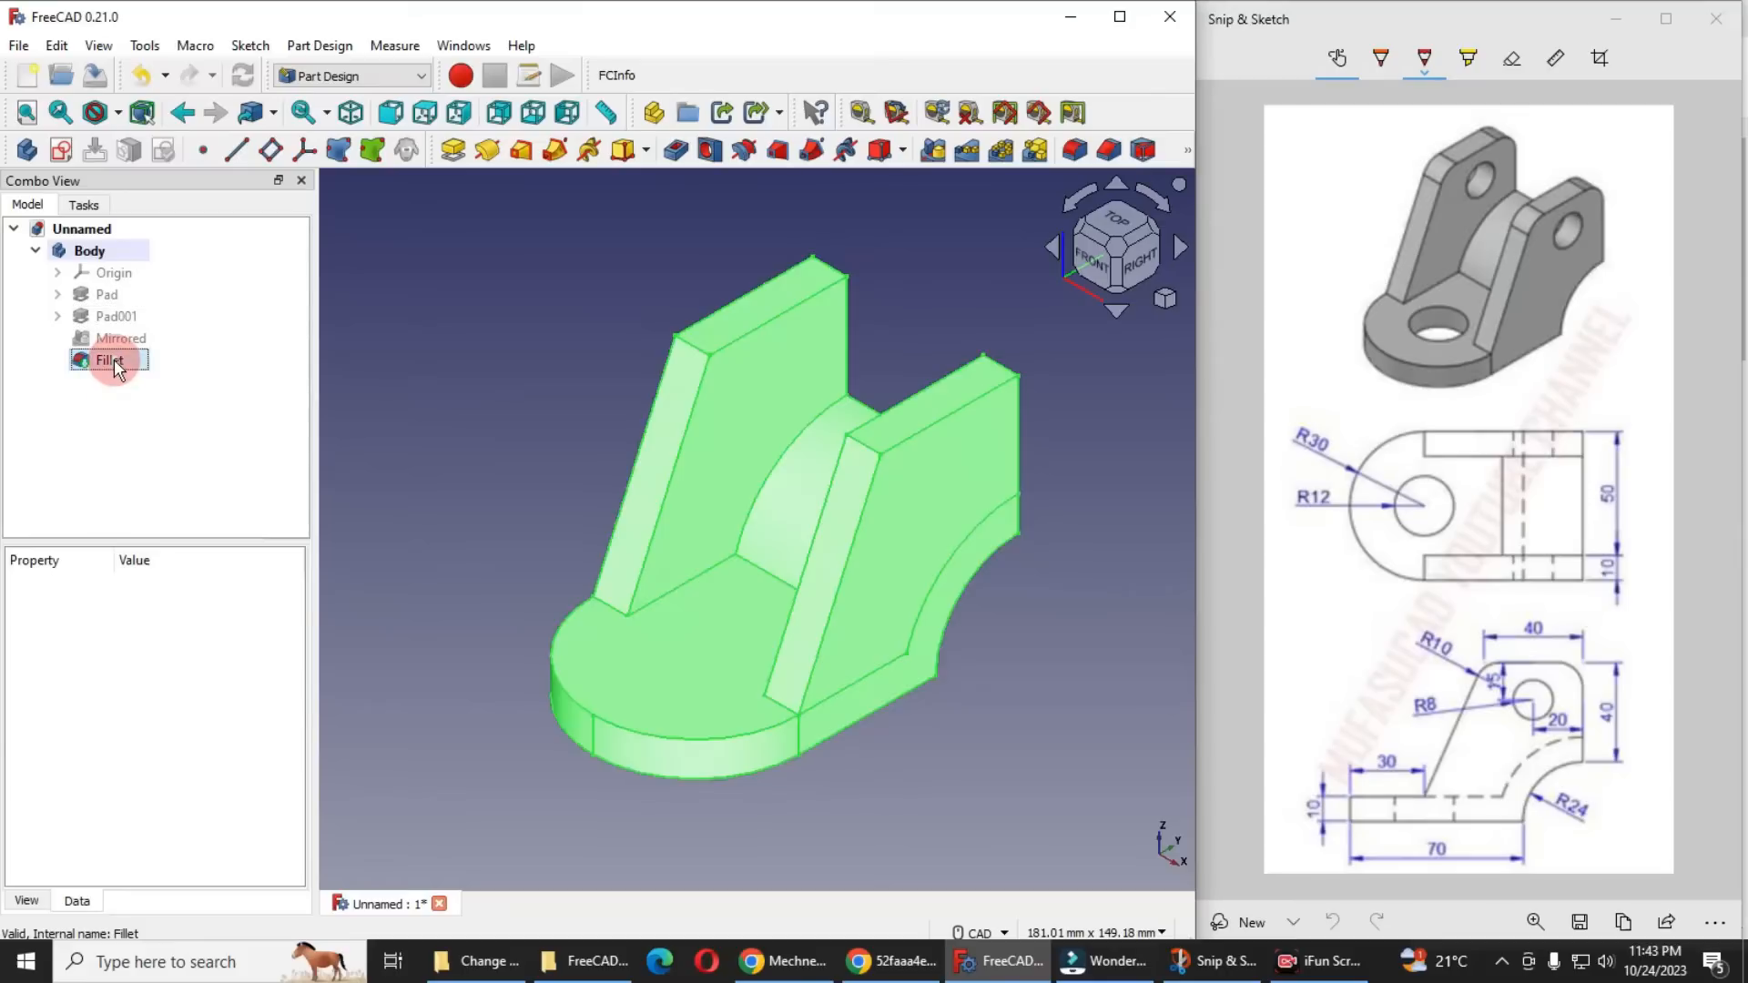
pyautogui.rightClick(113, 361)
pyautogui.click(156, 373)
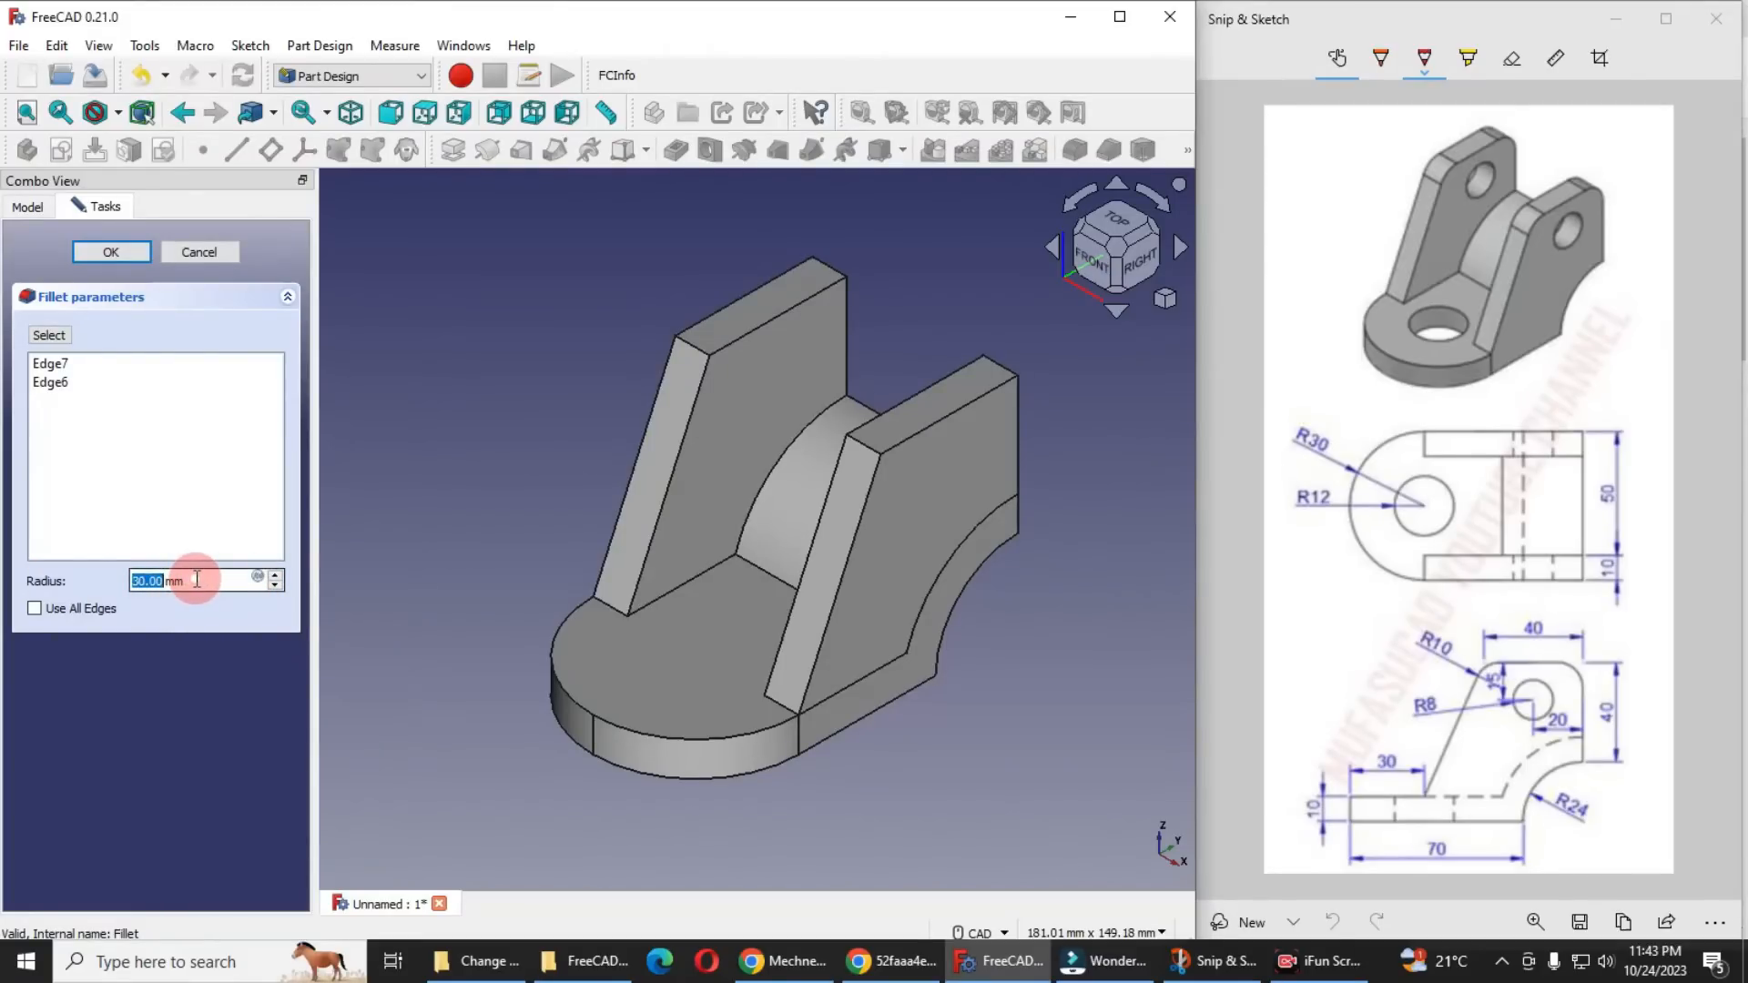
pyautogui.click(111, 252)
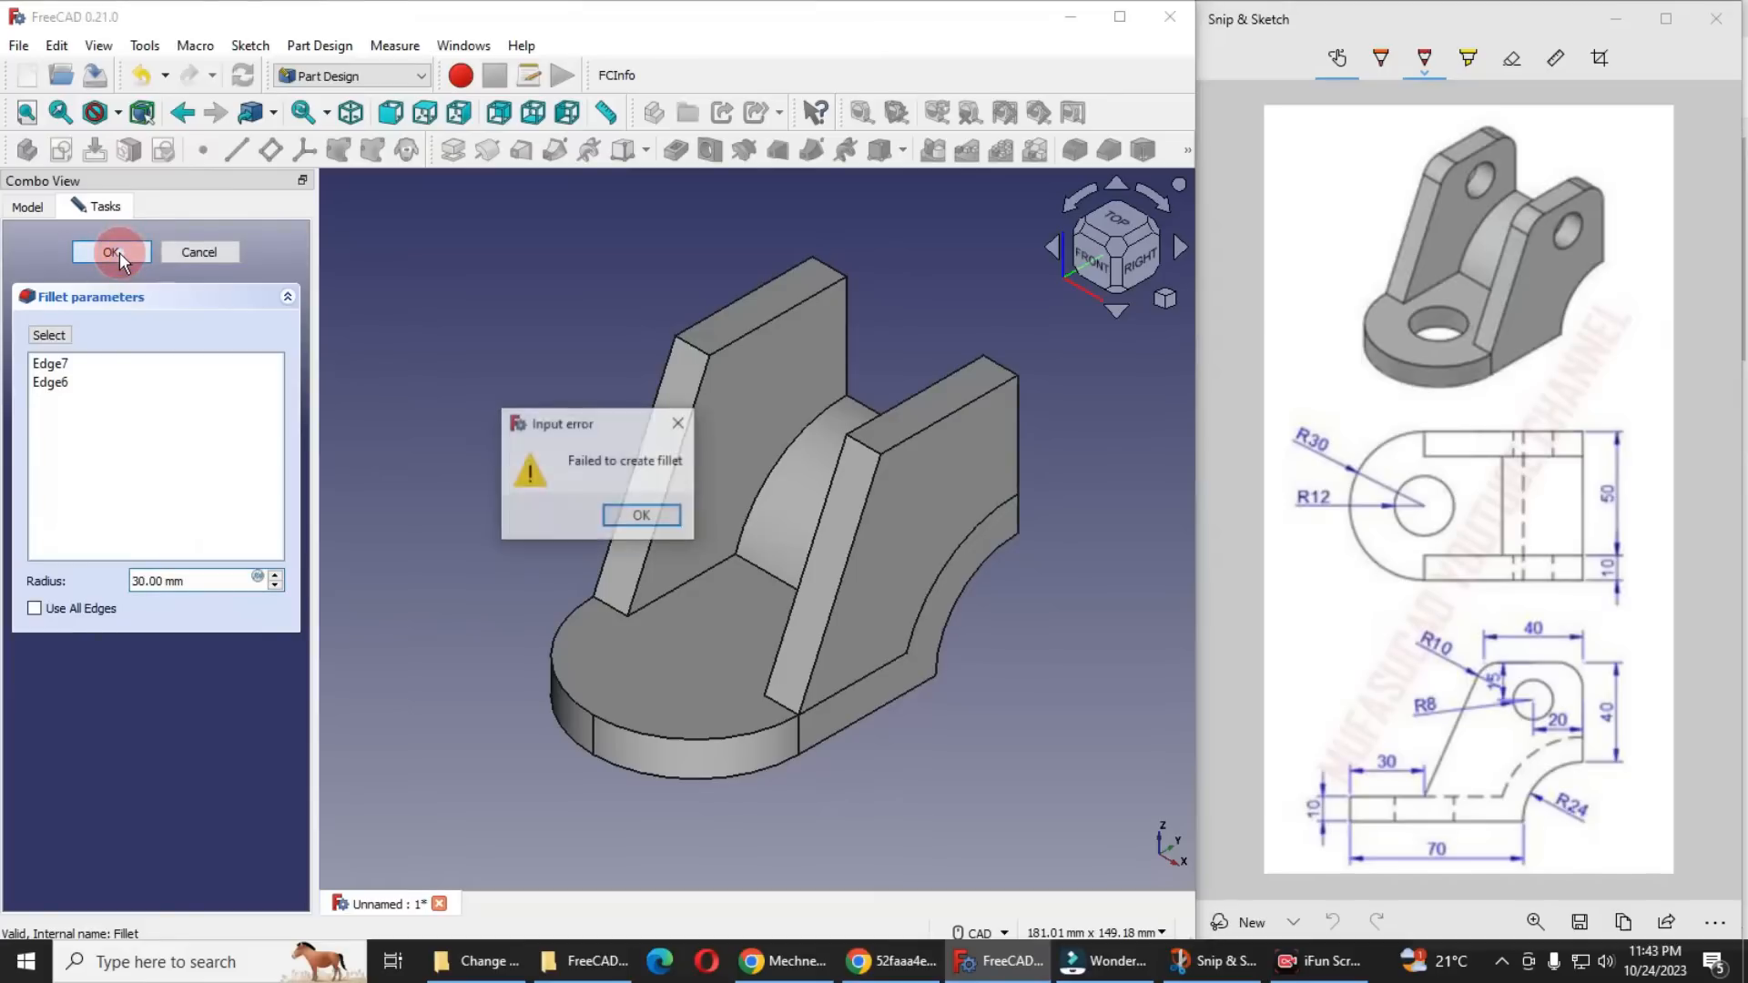
# Re-enter 29.9999 mm as the radius of the reopened base-end fillet and confirm the edit
pyautogui.click(681, 424)
pyautogui.moveTo(248, 580); pyautogui.dragTo(5, 579)
pyautogui.write('29.999')
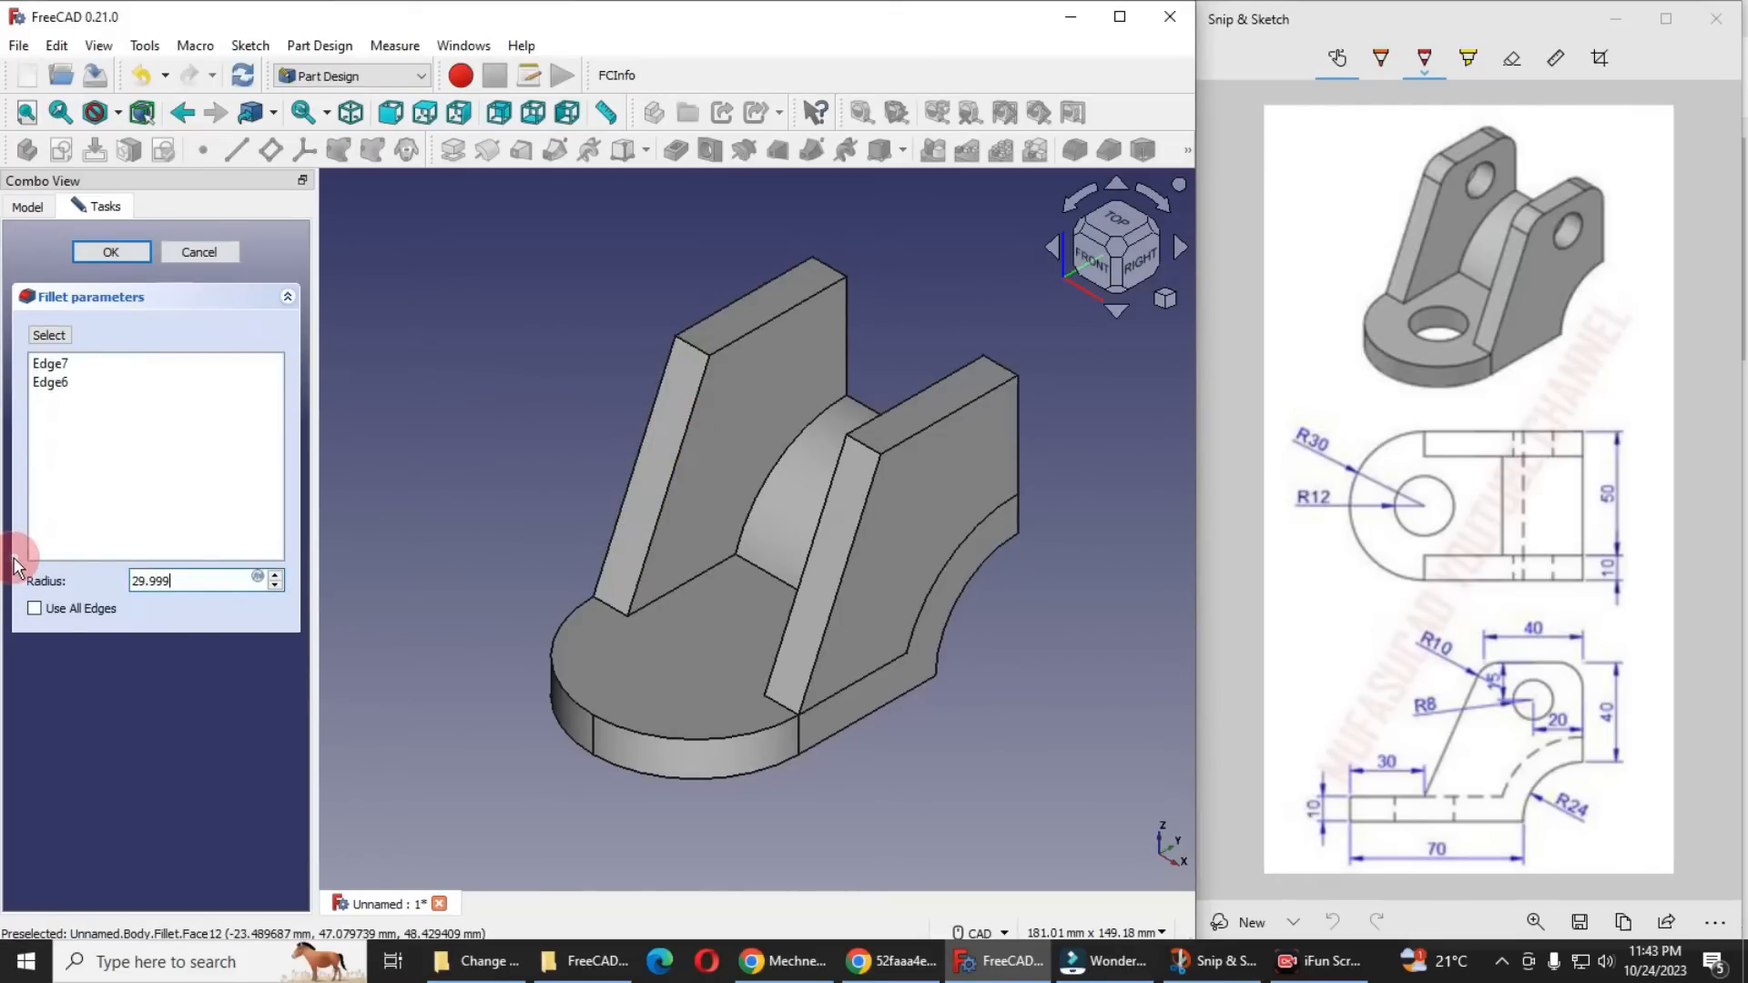
pyautogui.write('9')
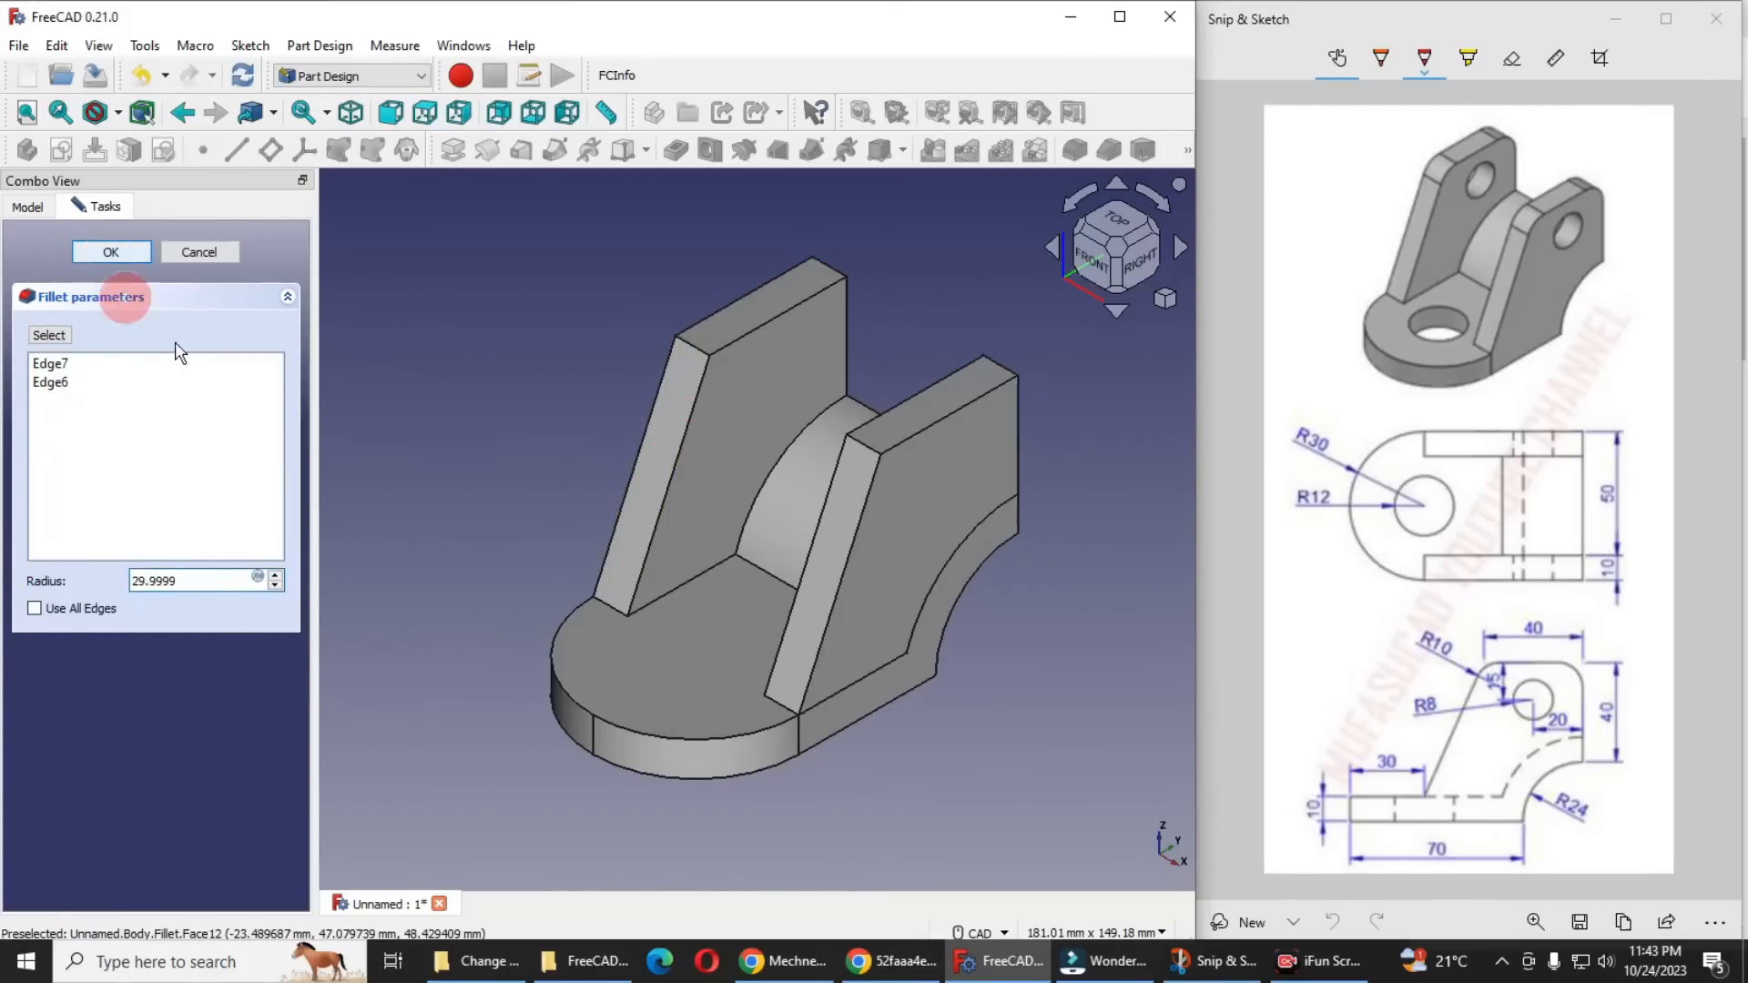
pyautogui.click(116, 254)
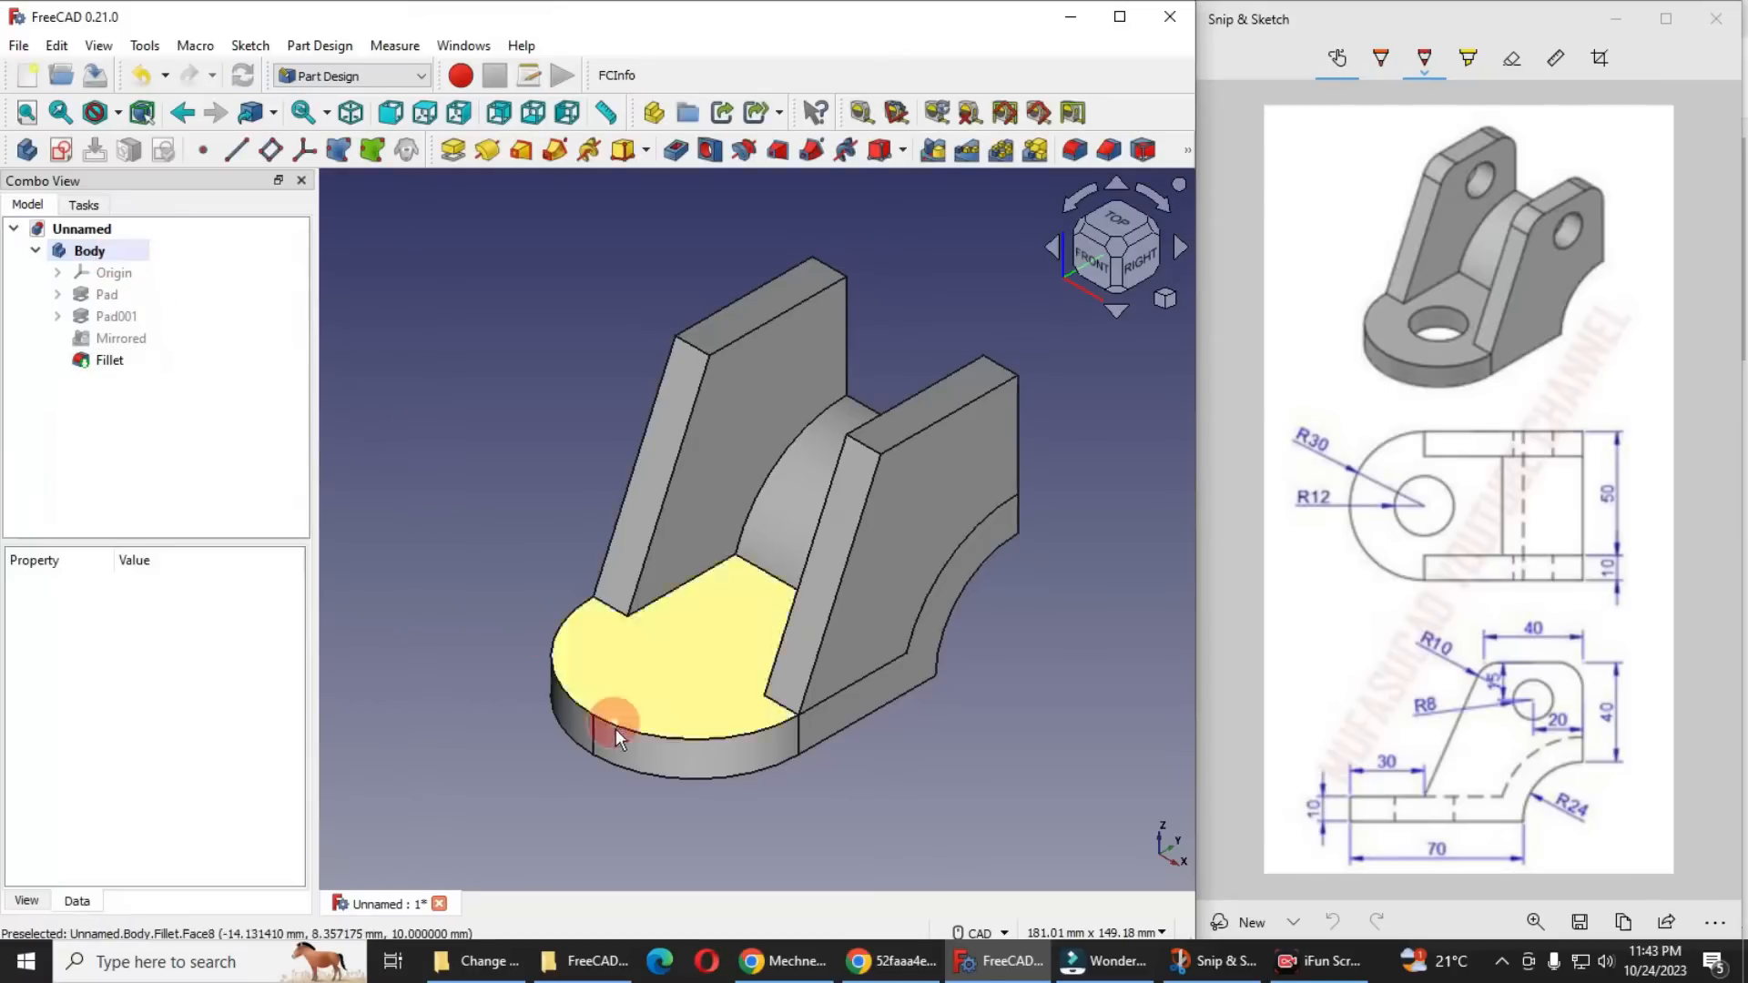
# Fillet the four upper corner edges of the two side lugs with a 10 mm radius
pyautogui.scroll(-2, 615, 729)
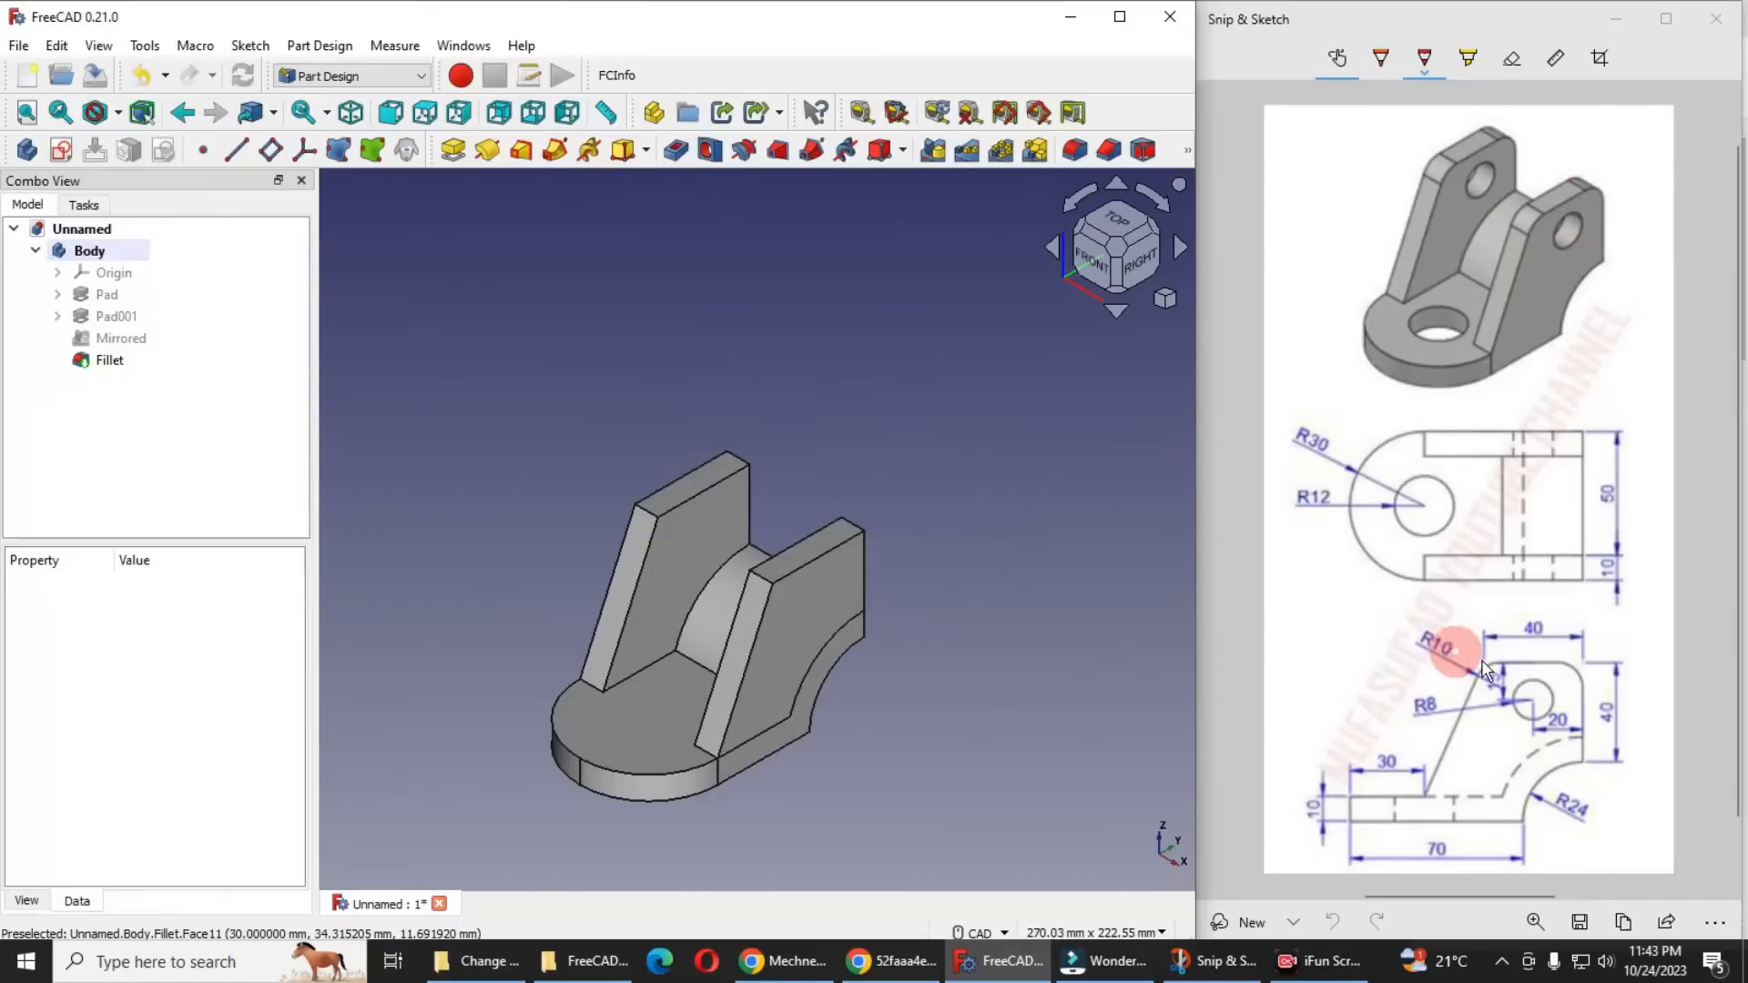
pyautogui.click(645, 511)
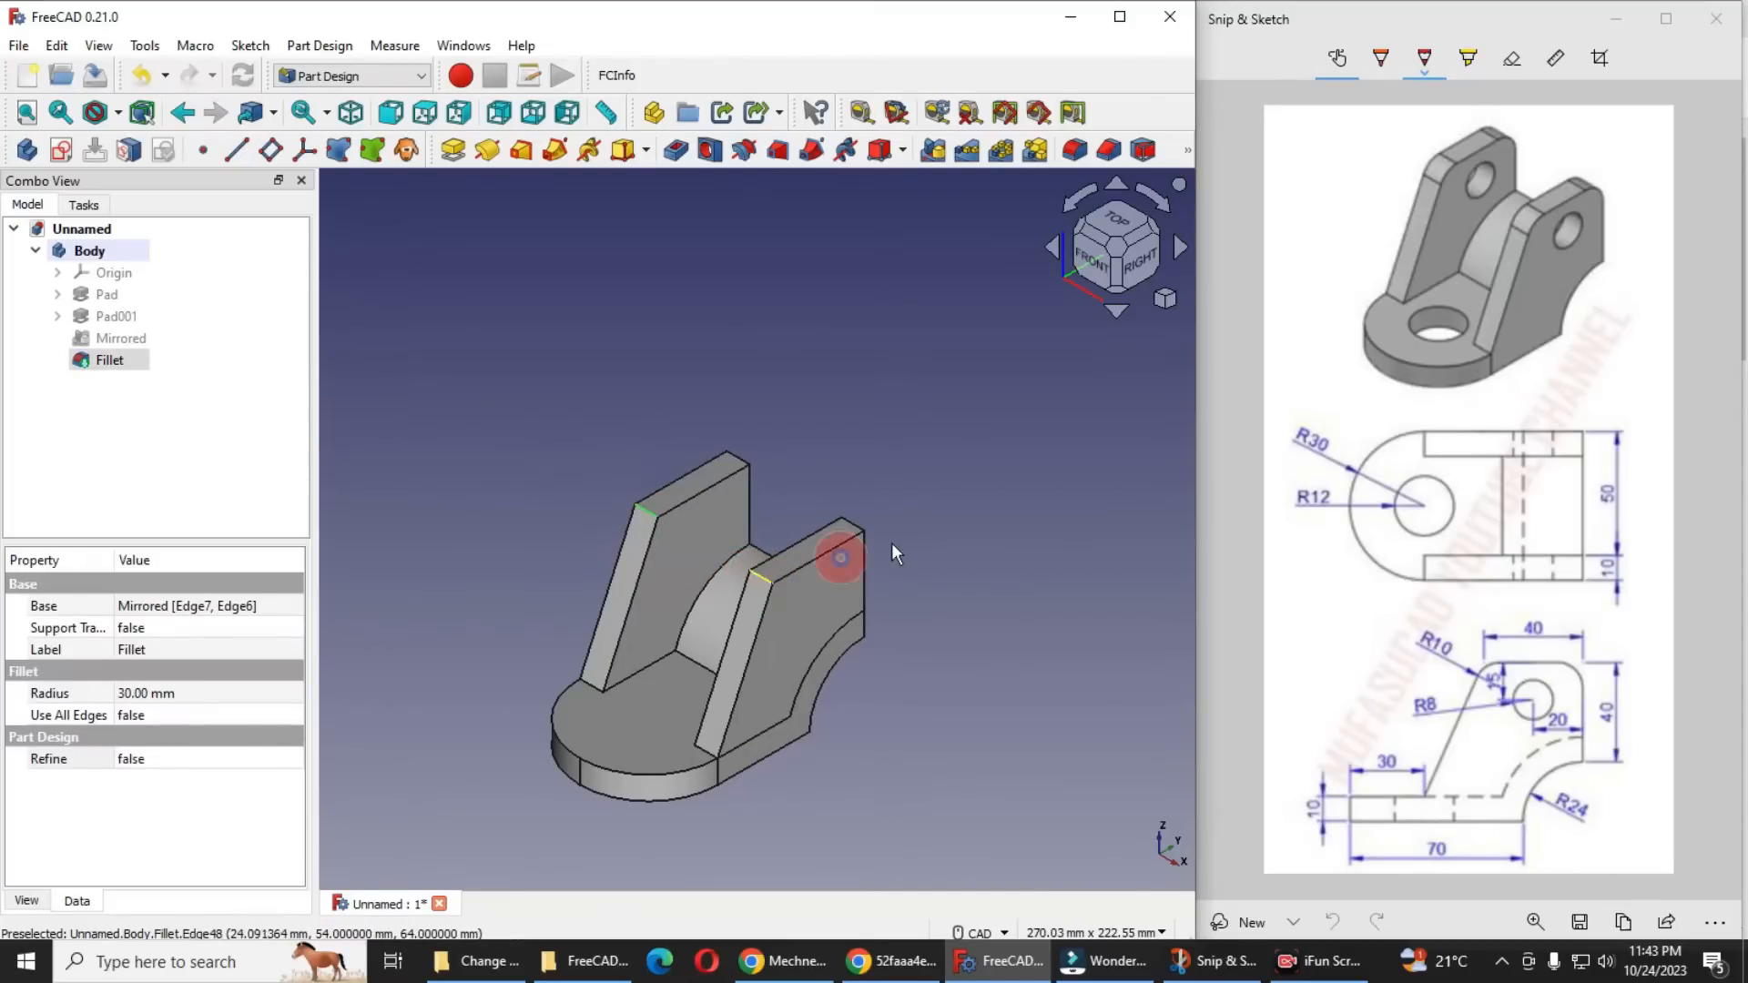
pyautogui.keyDown('ctrl'); pyautogui.click(856, 521); pyautogui.keyUp('ctrl')
pyautogui.keyDown('ctrl'); pyautogui.click(736, 454); pyautogui.keyUp('ctrl')
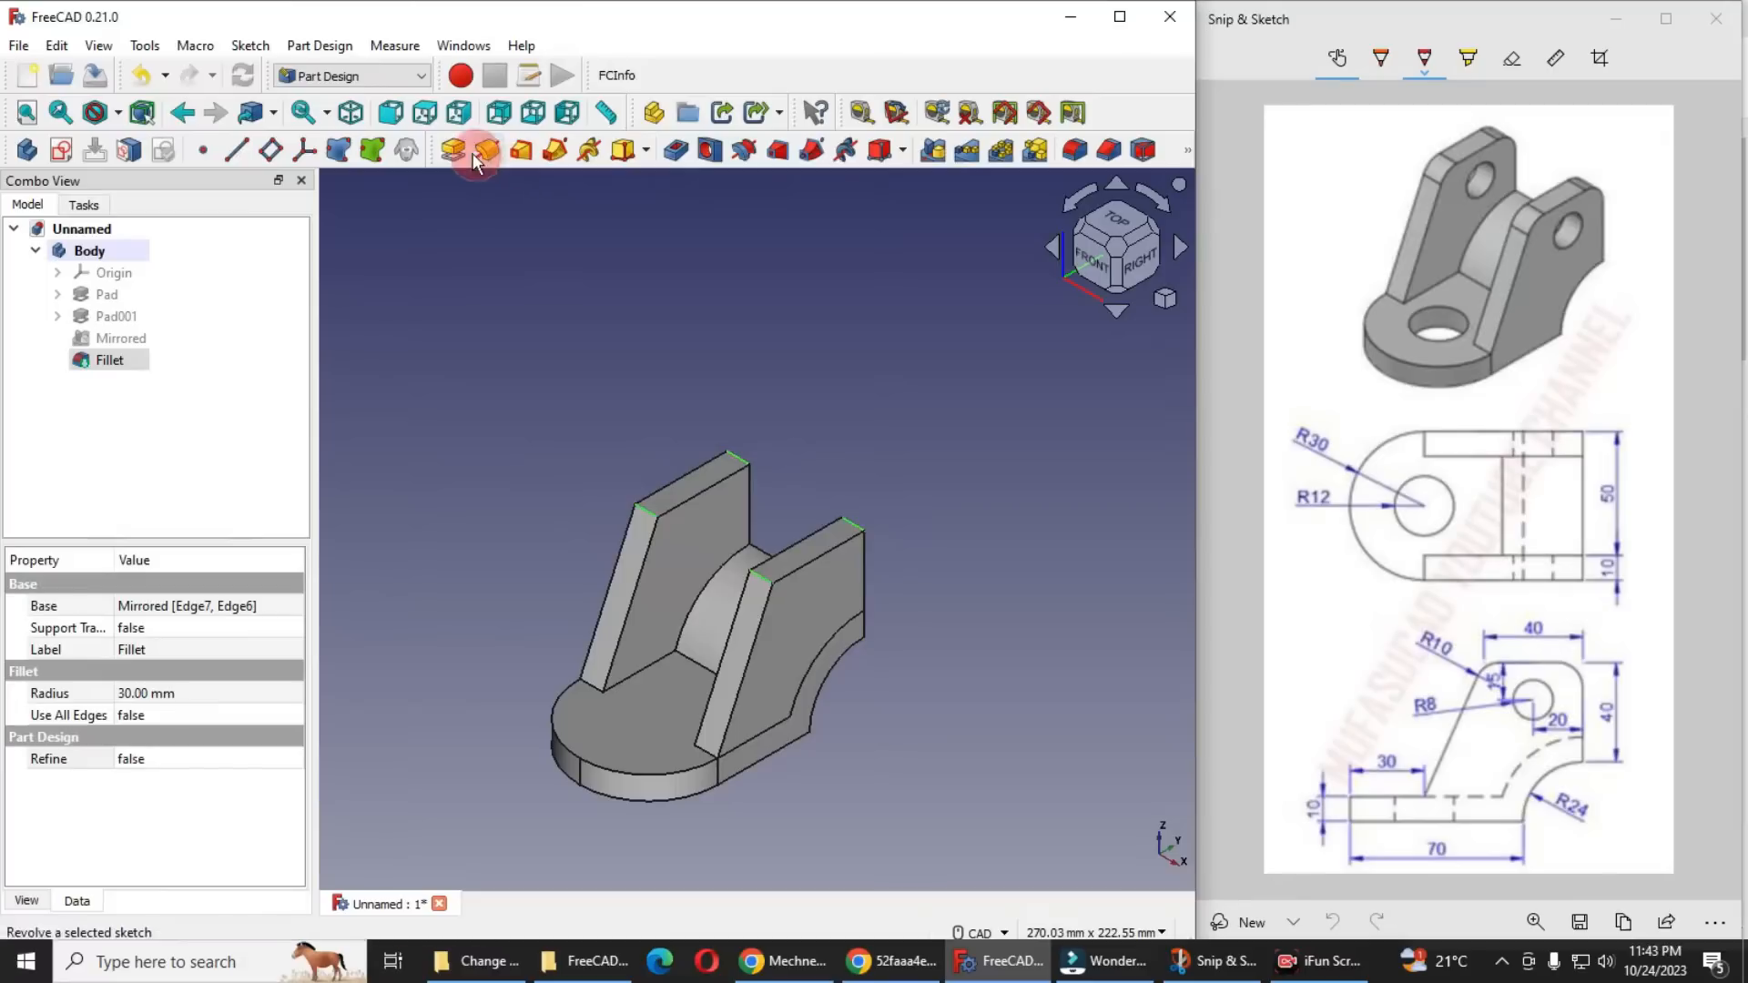
pyautogui.click(1074, 153)
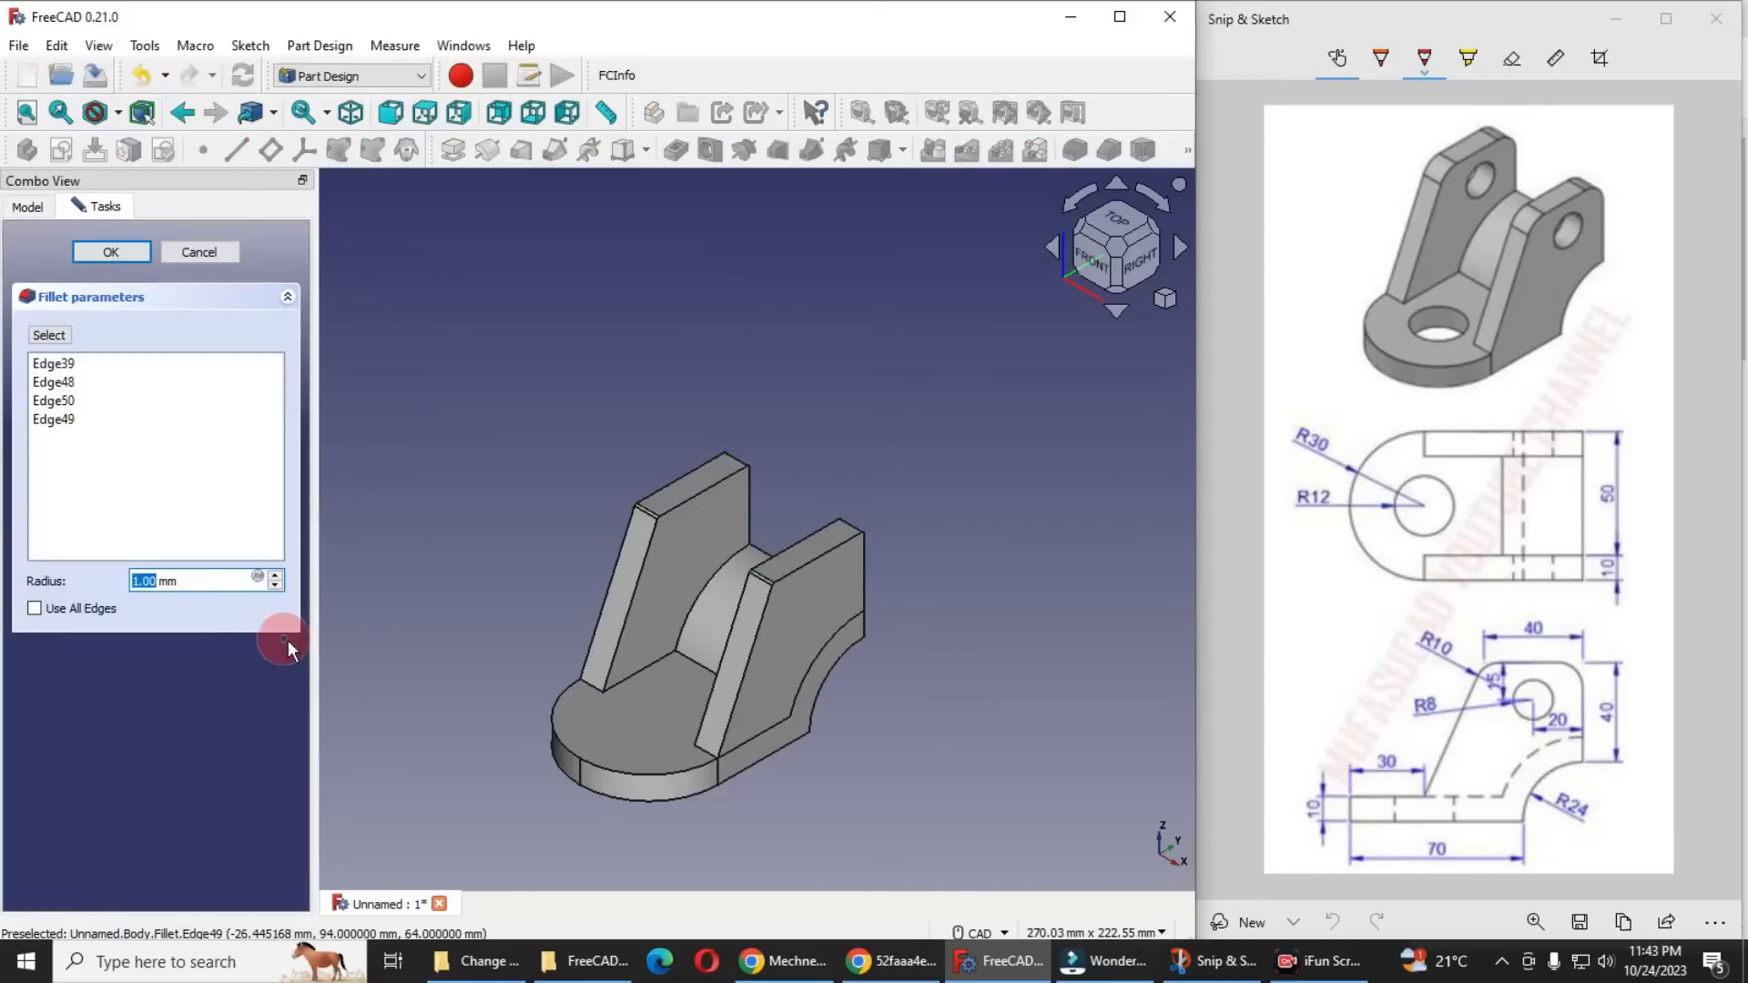
pyautogui.write('10')
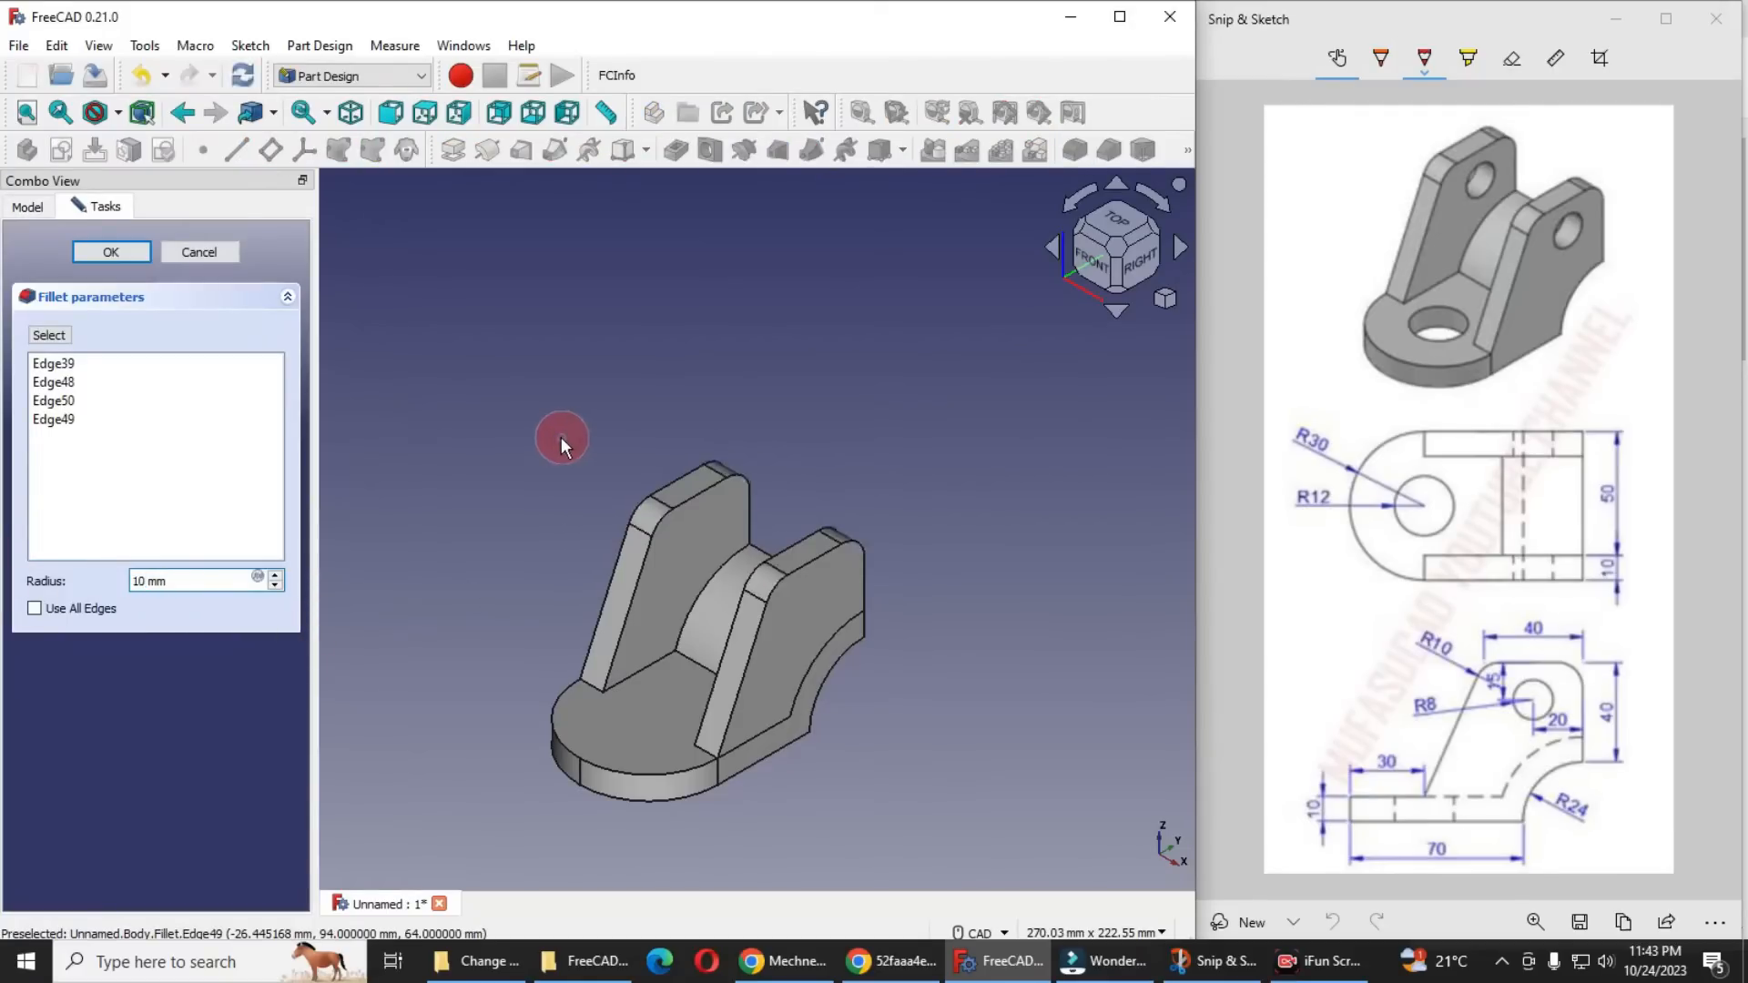
pyautogui.click(105, 259)
# Create a sketch on the base's upper face and import one rounded end edge as external geometry
pyautogui.scroll(-2, 579, 483)
pyautogui.scroll(2, 643, 584)
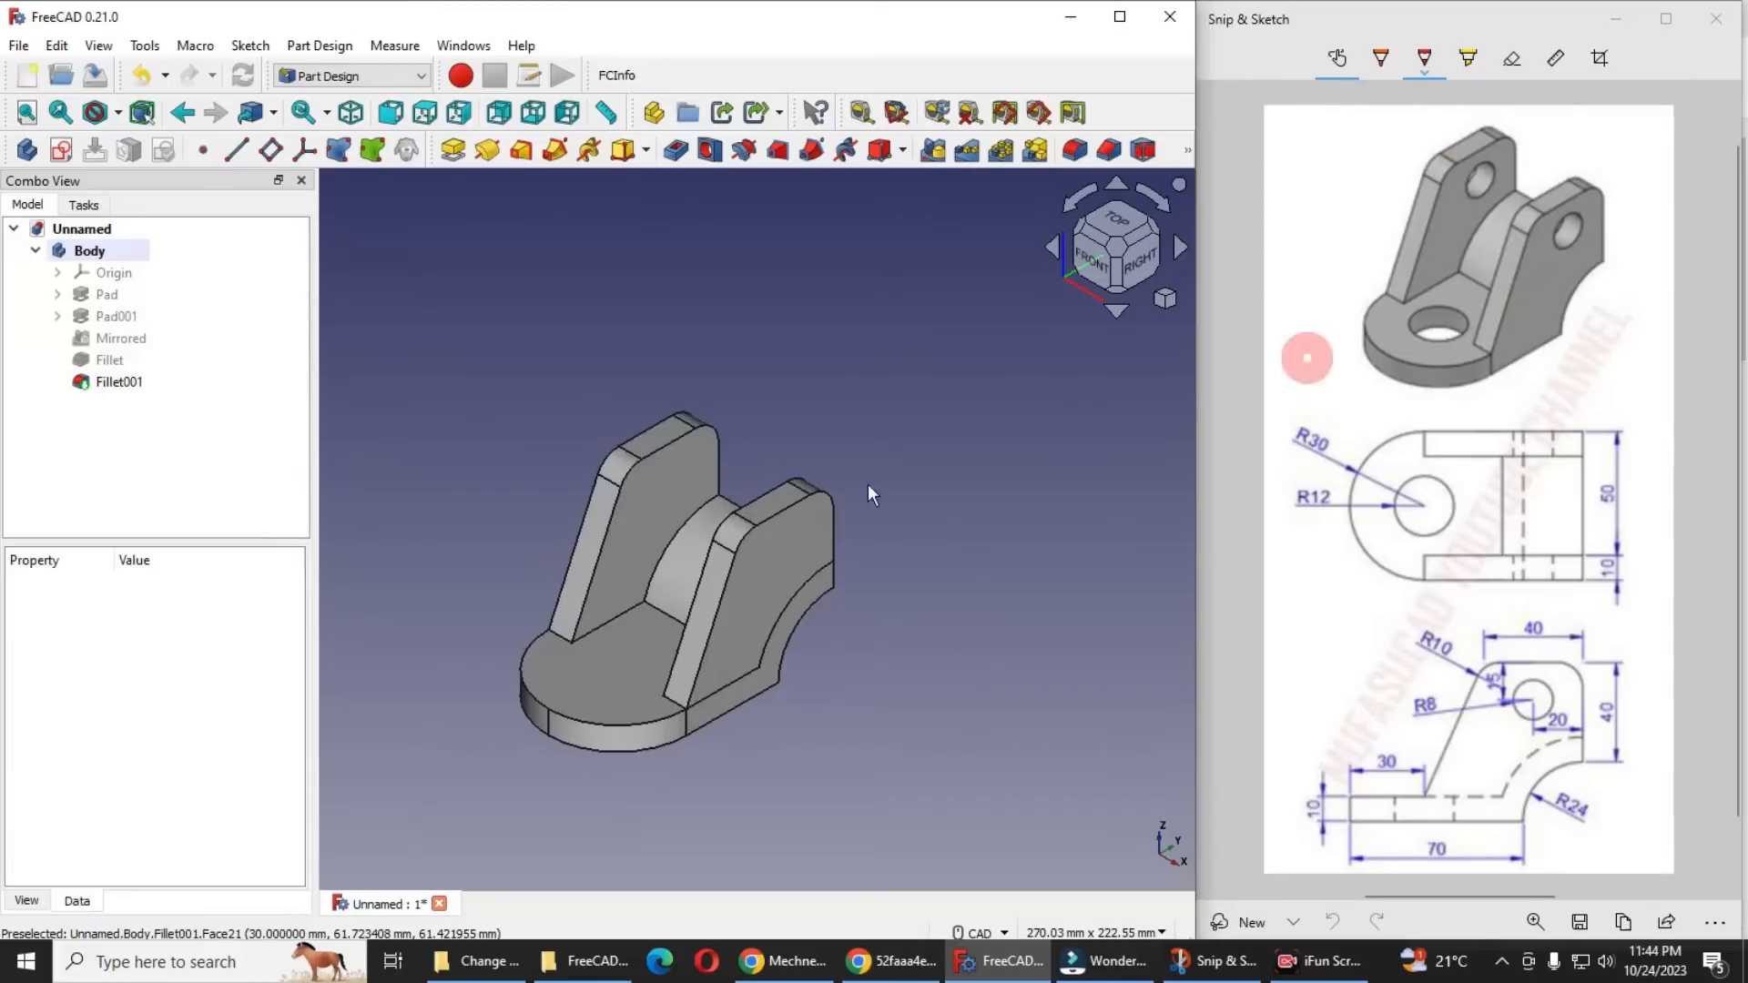
pyautogui.click(573, 687)
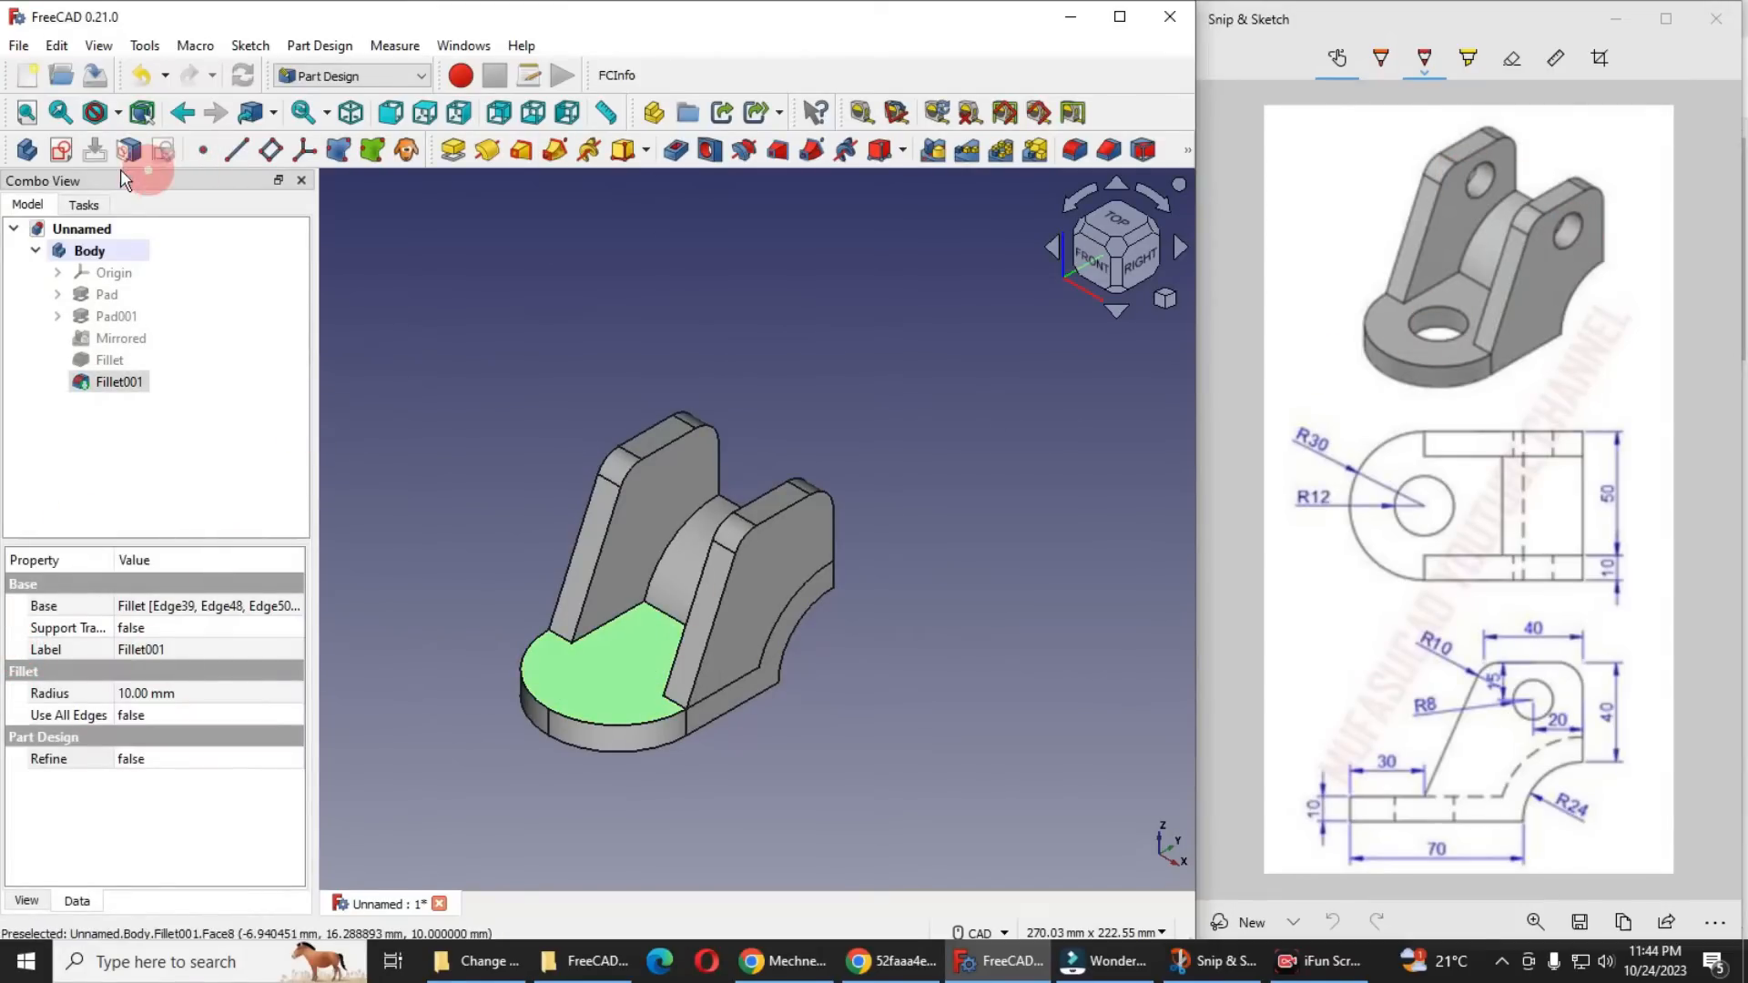
pyautogui.click(64, 150)
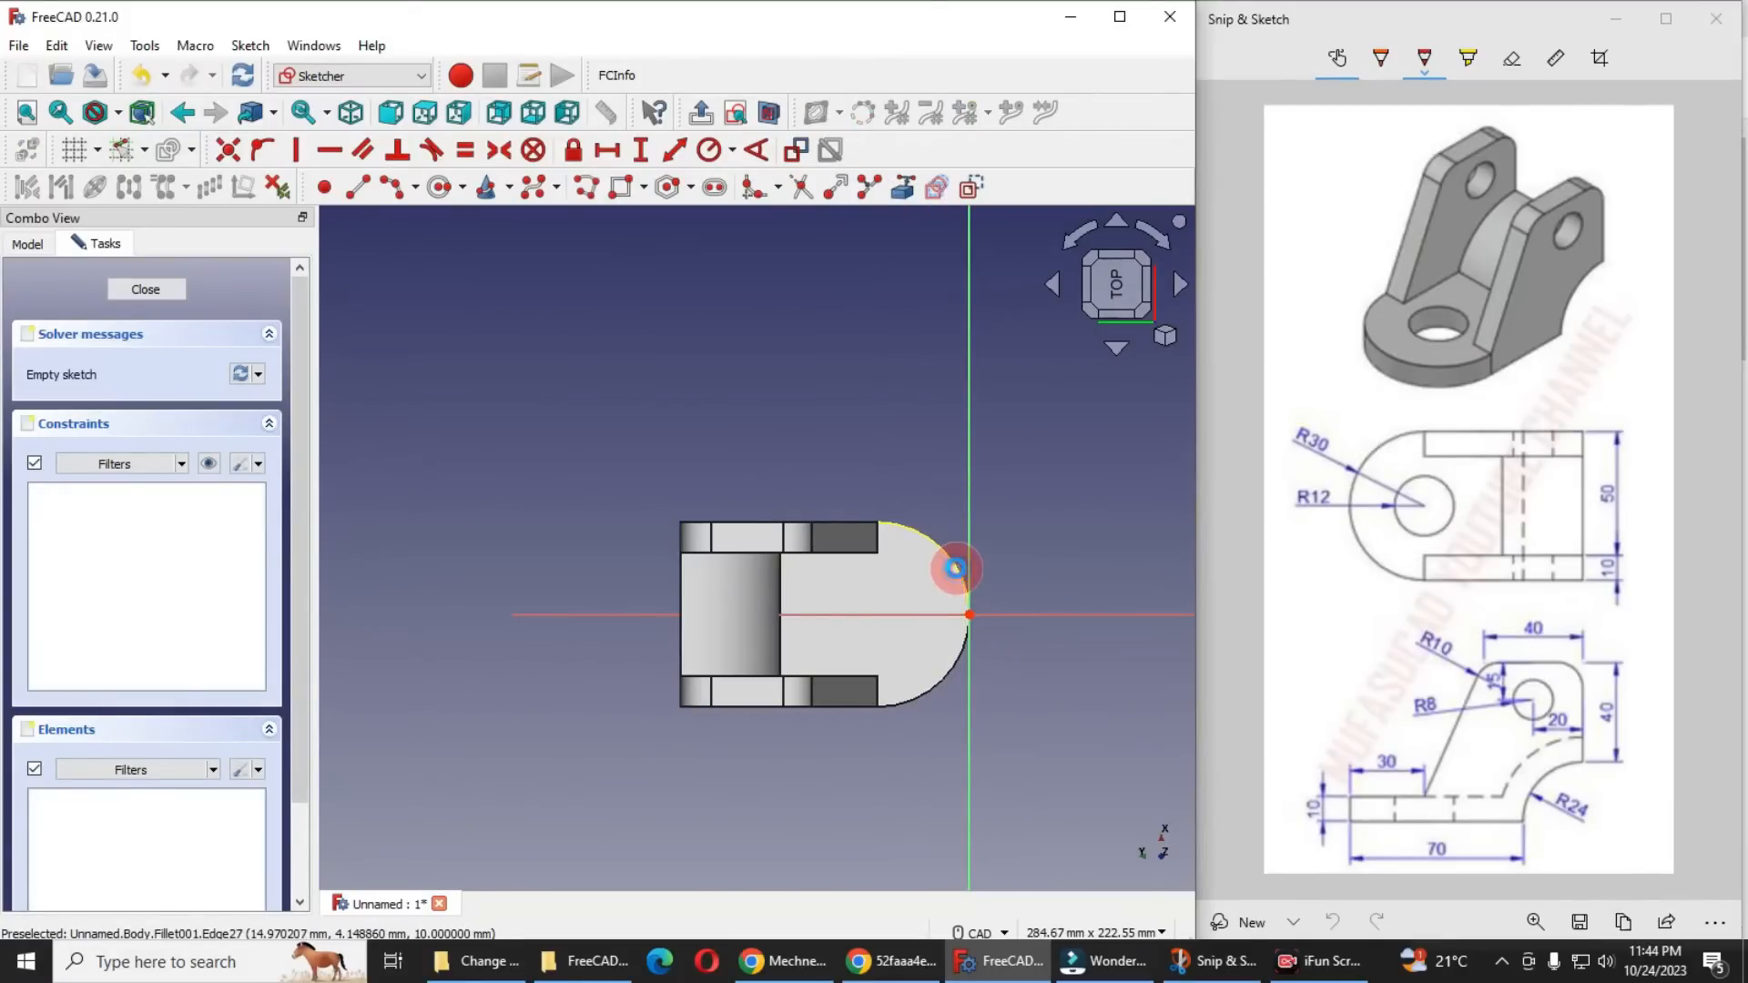
pyautogui.click(953, 568)
pyautogui.scroll(2, 946, 596)
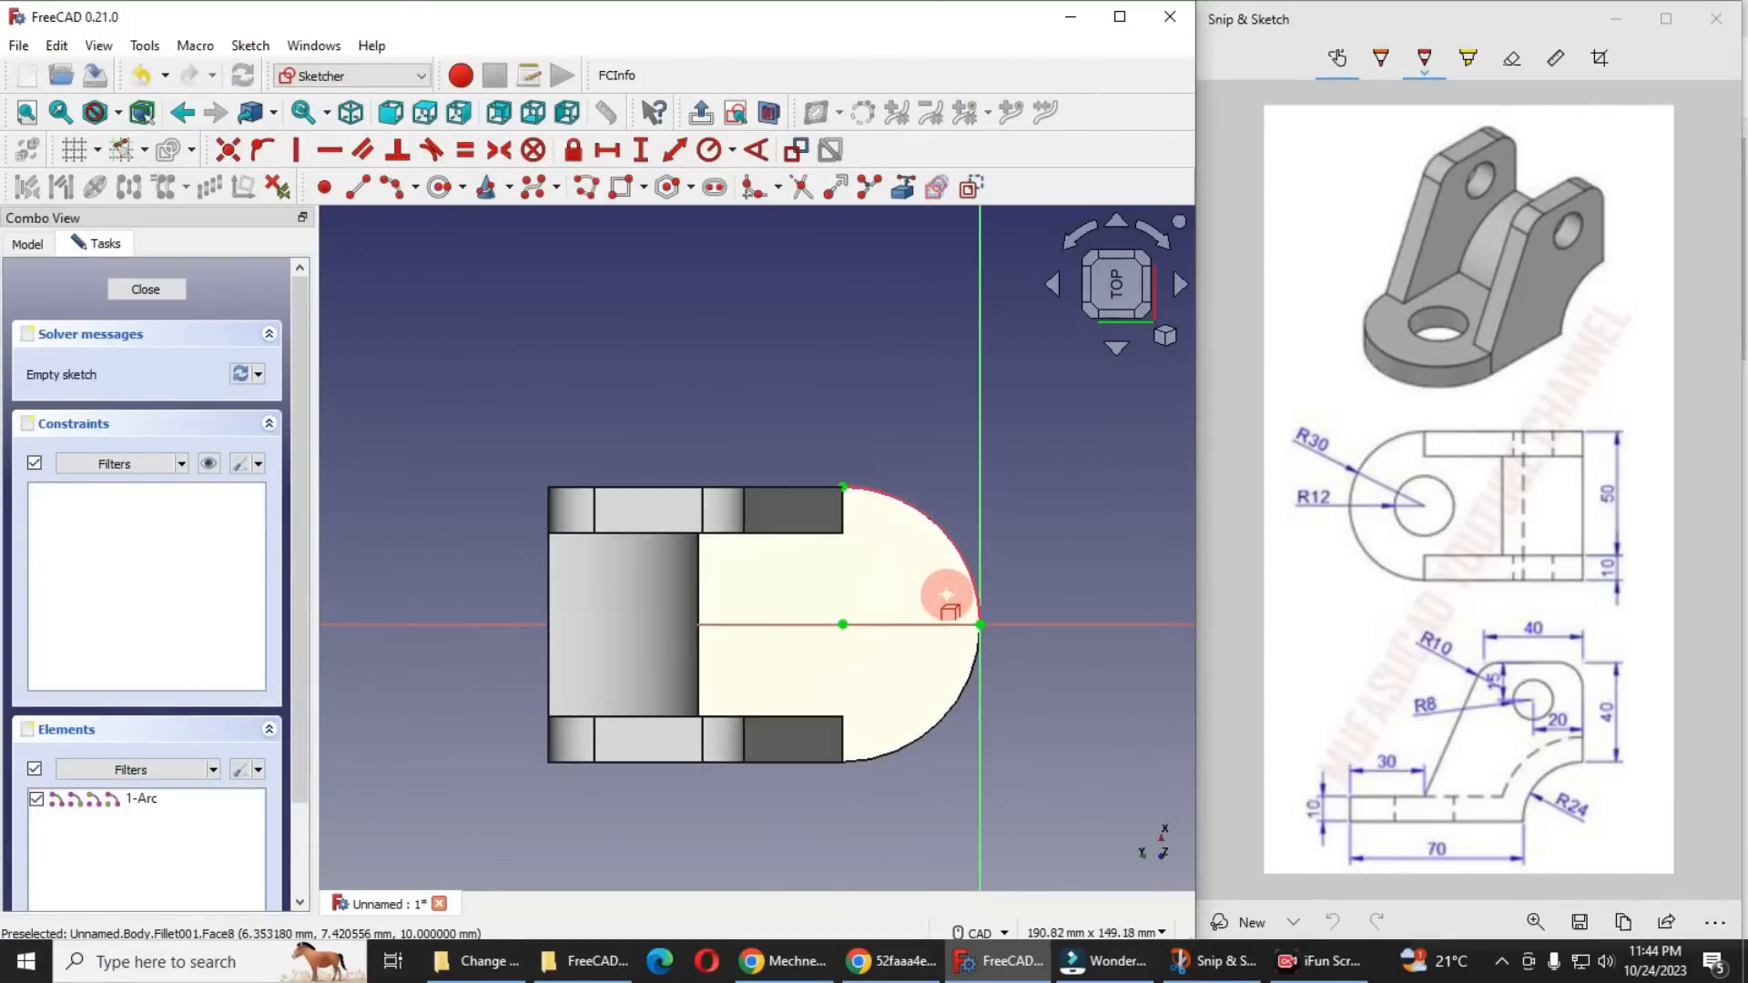
pyautogui.scroll(1, 947, 597)
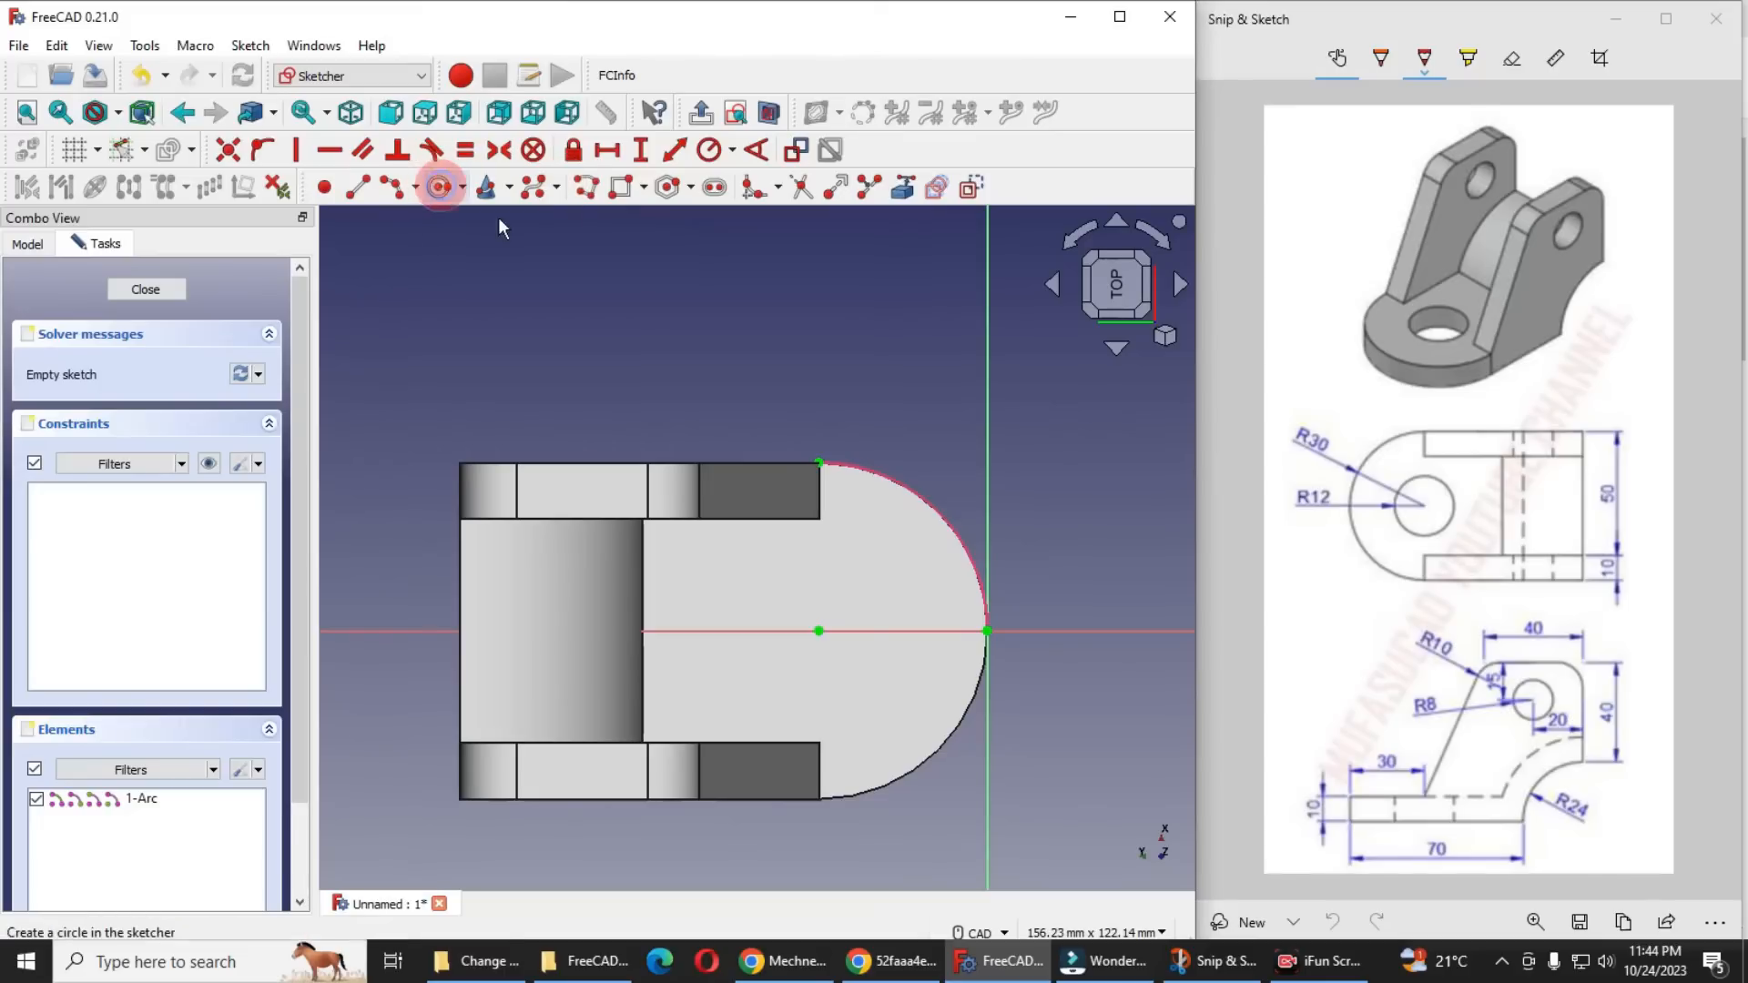
# Draw a circle centred on the imported arc's centre with a 24 mm diameter constraint, and close the sketch
pyautogui.click(819, 630)
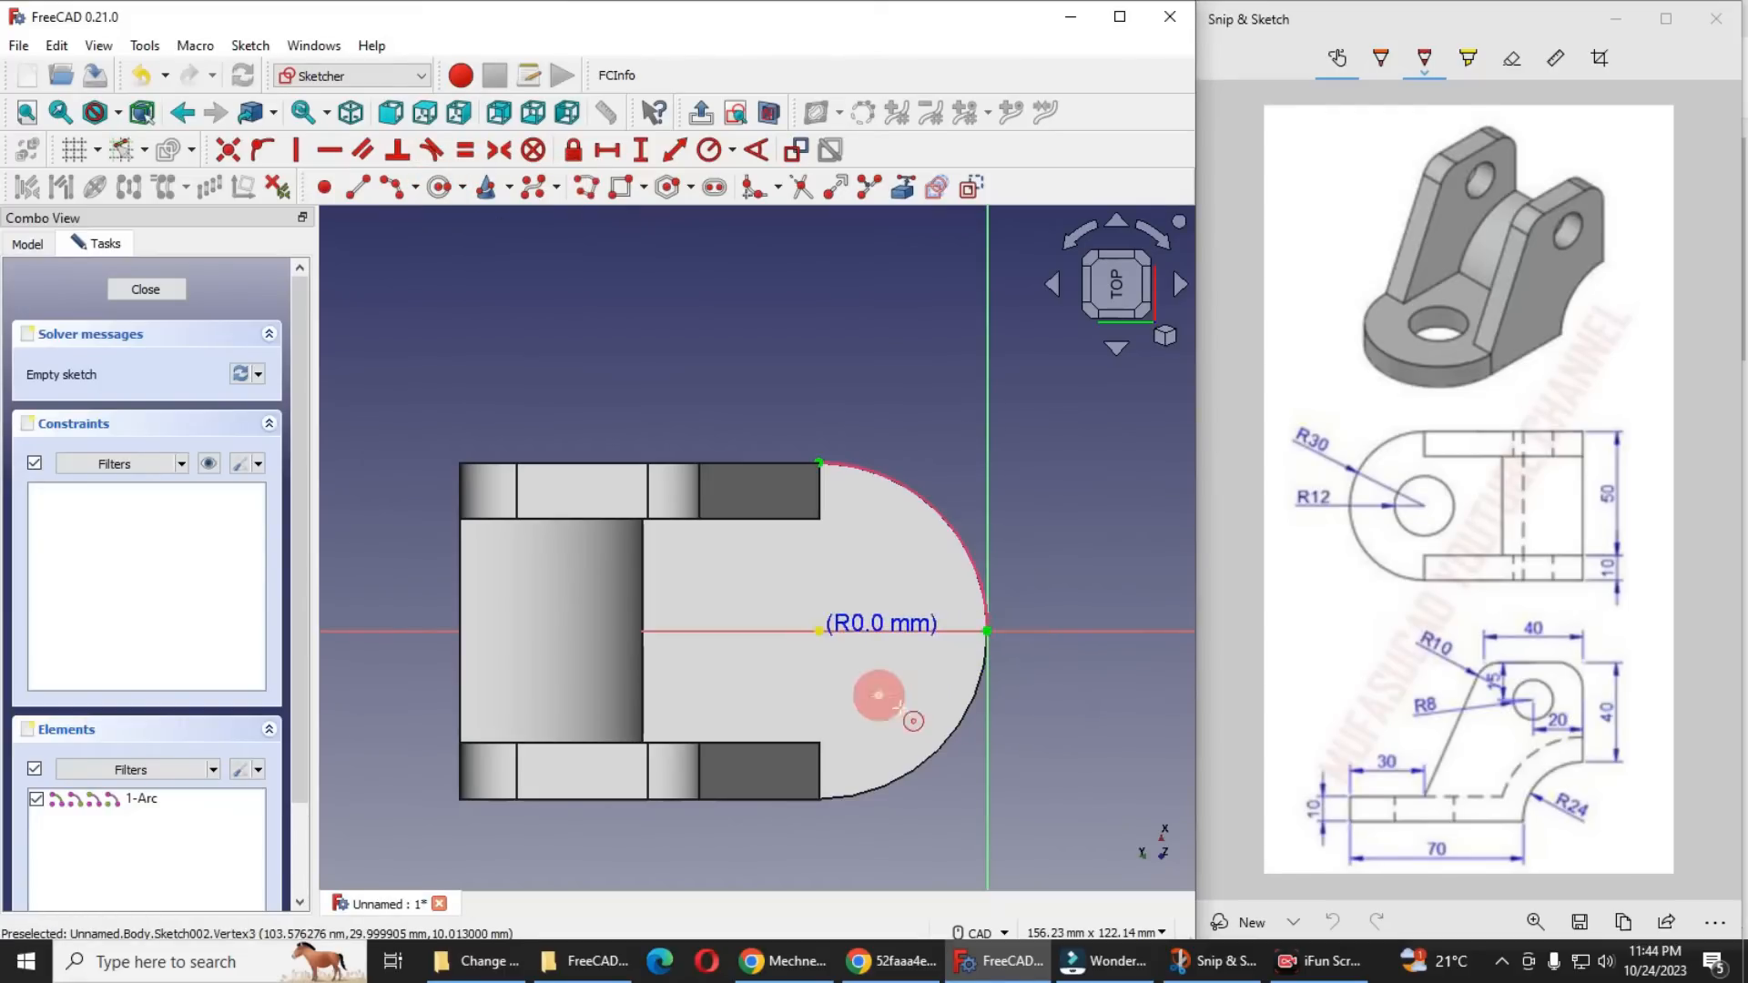
pyautogui.click(878, 685)
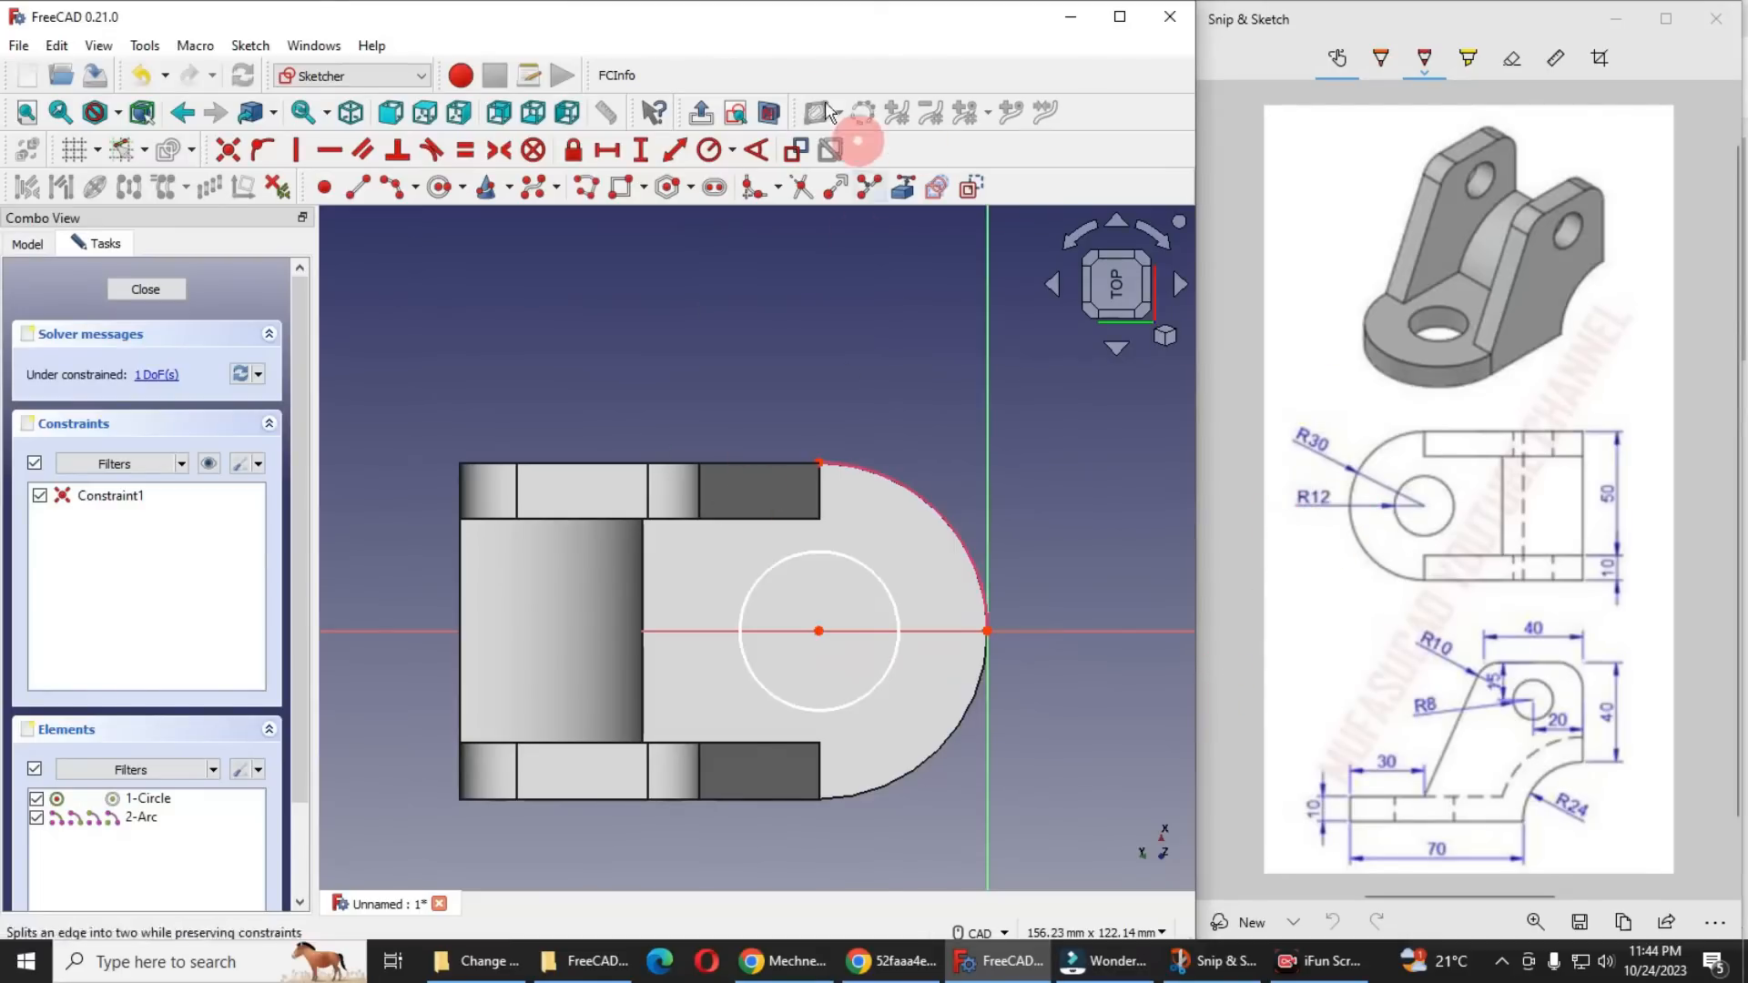
pyautogui.click(731, 151)
pyautogui.click(792, 210)
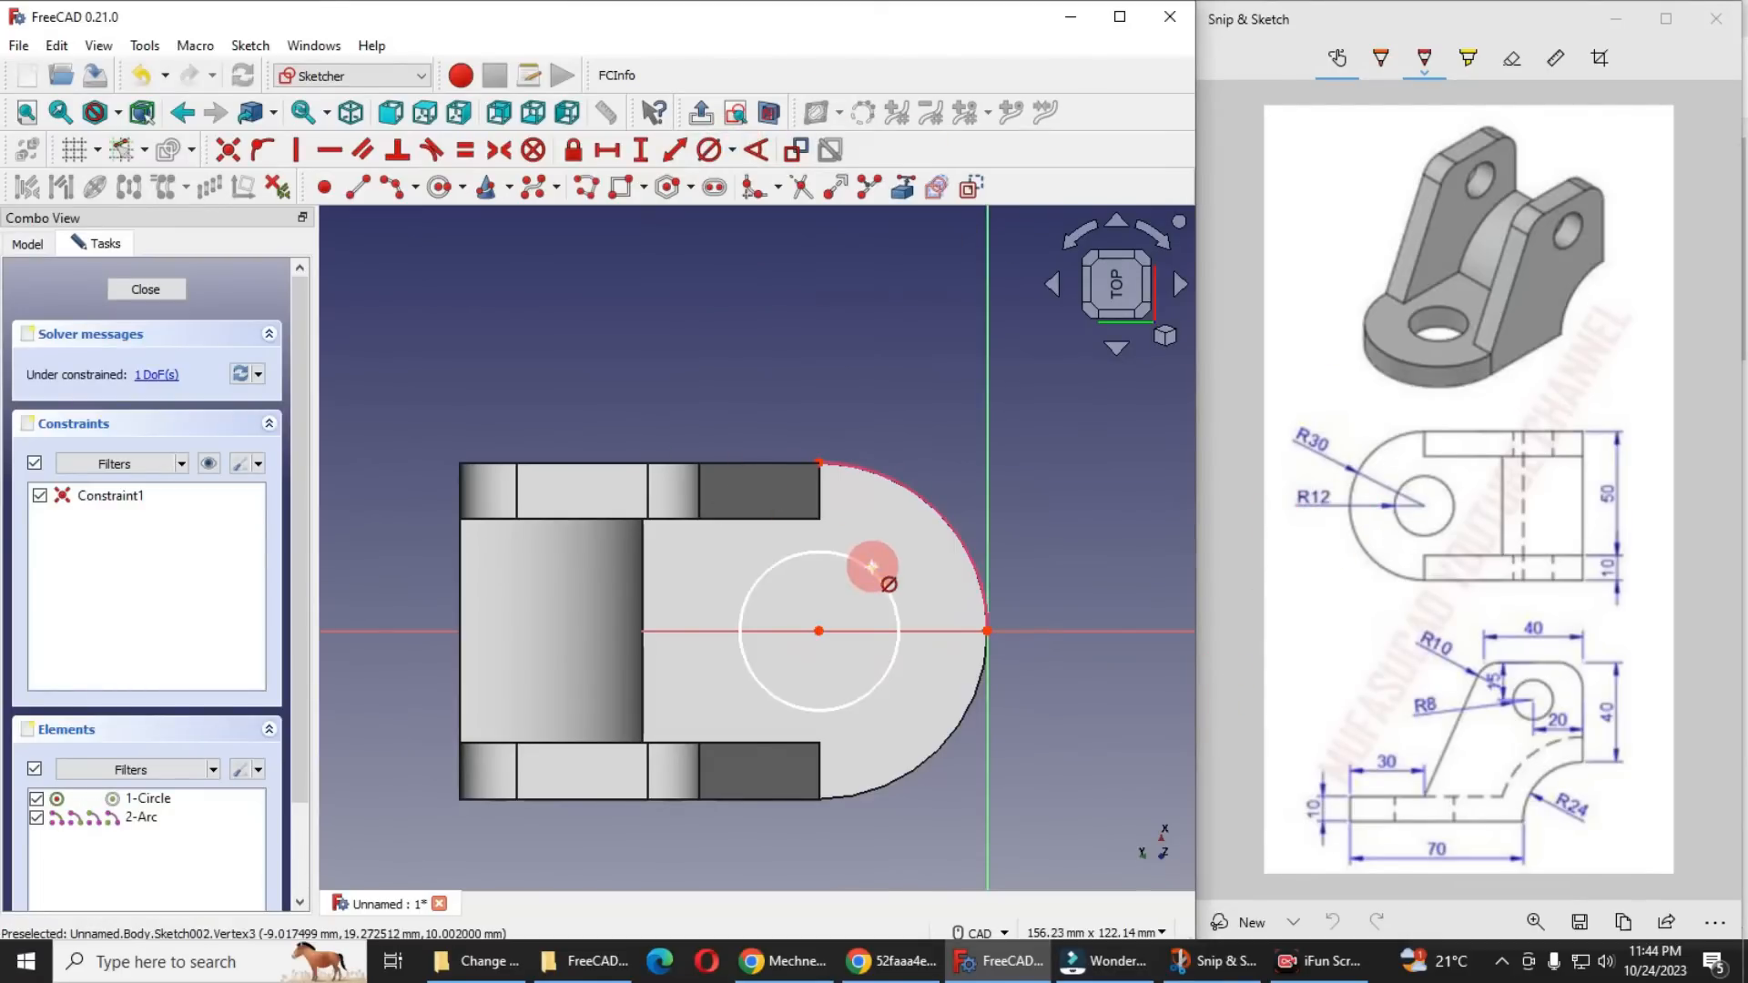
pyautogui.click(875, 584)
pyautogui.write('2mm')
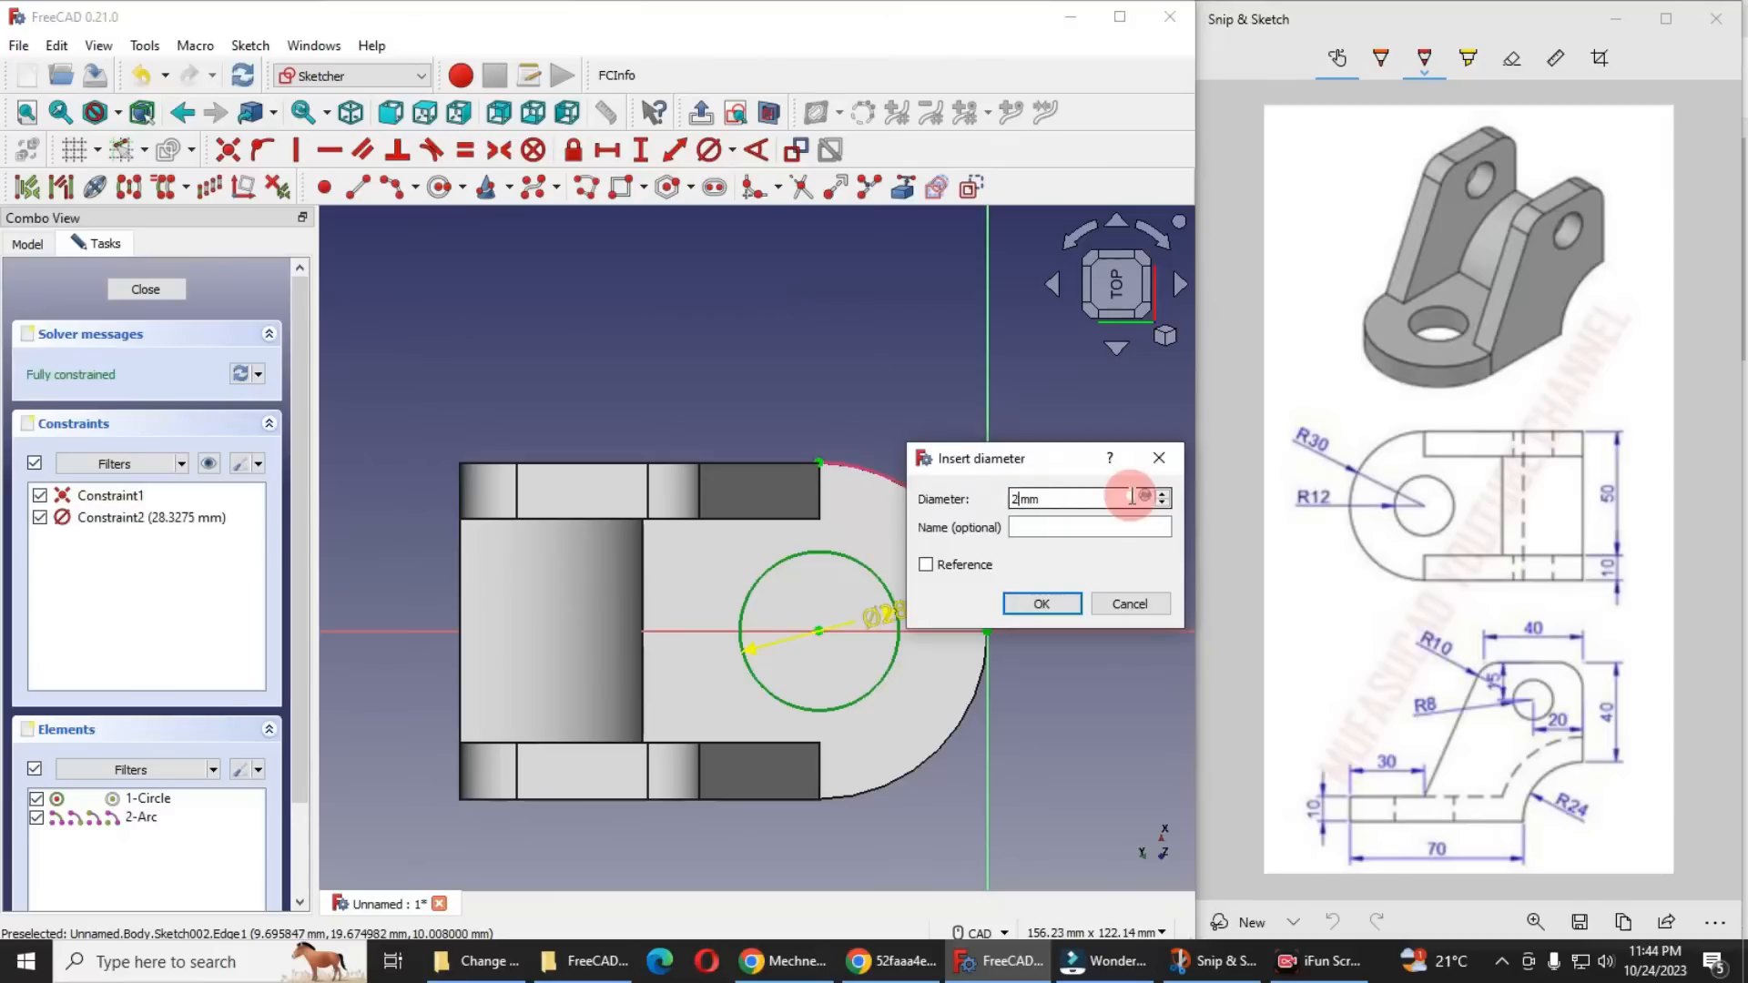
pyautogui.write('4')
pyautogui.press('Return')
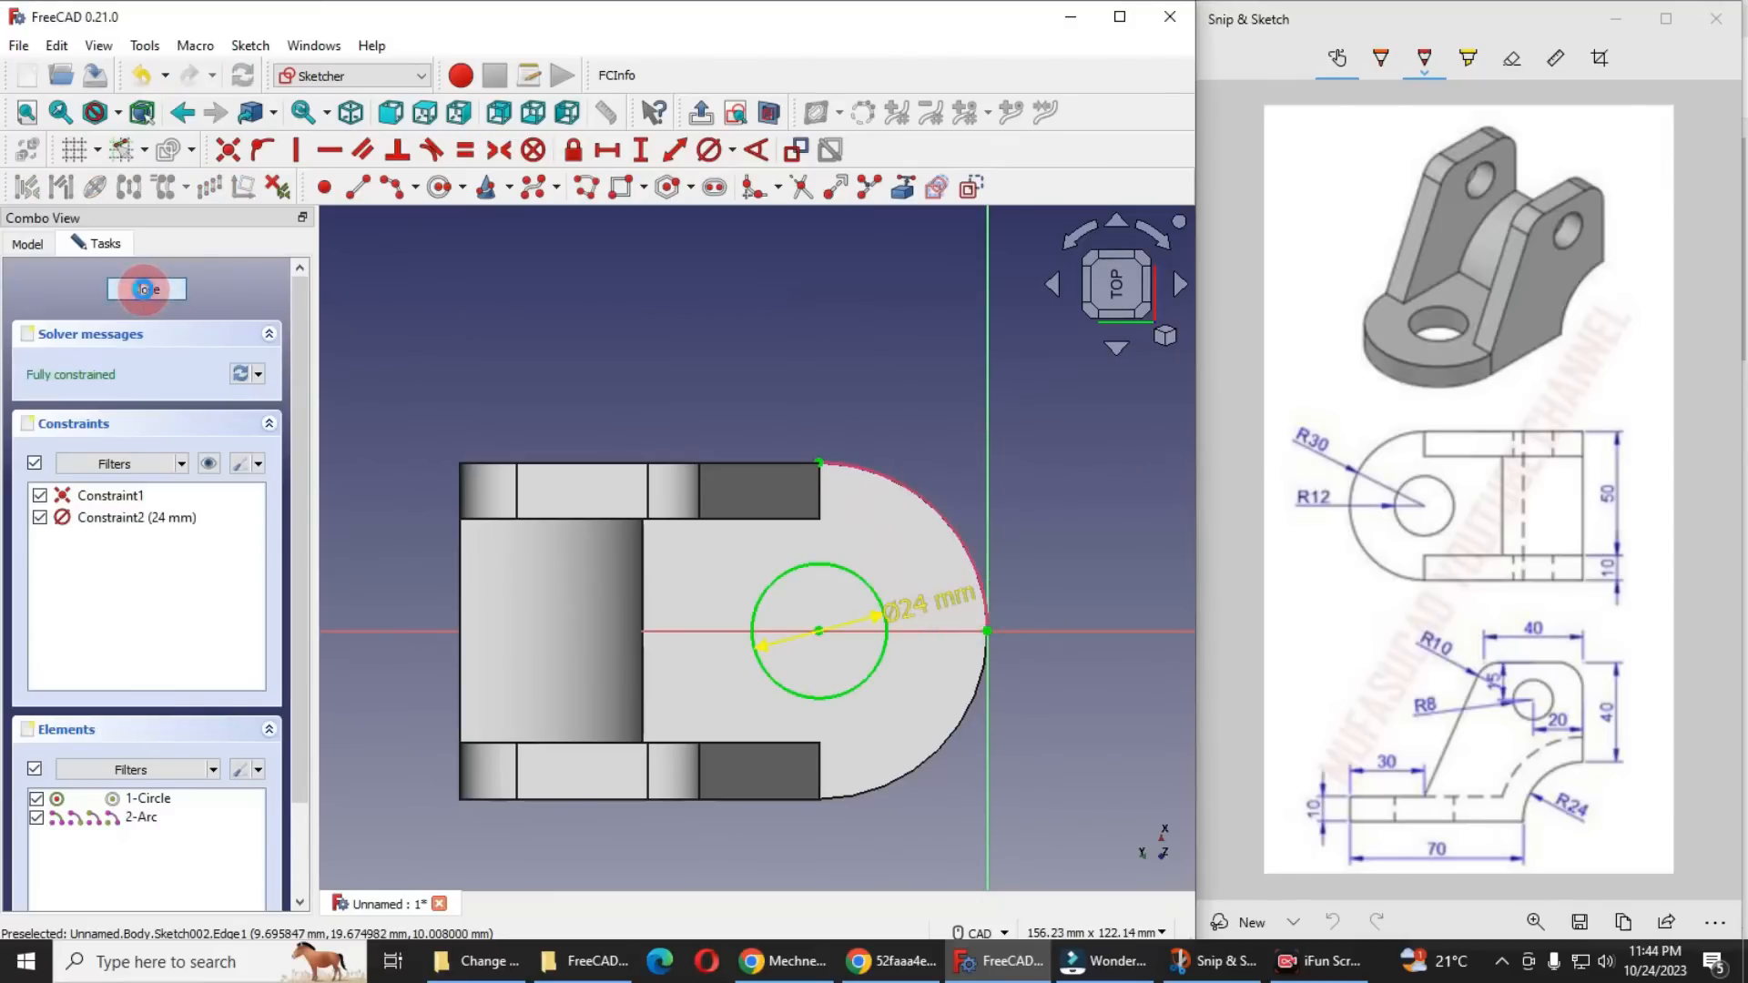
pyautogui.click(143, 289)
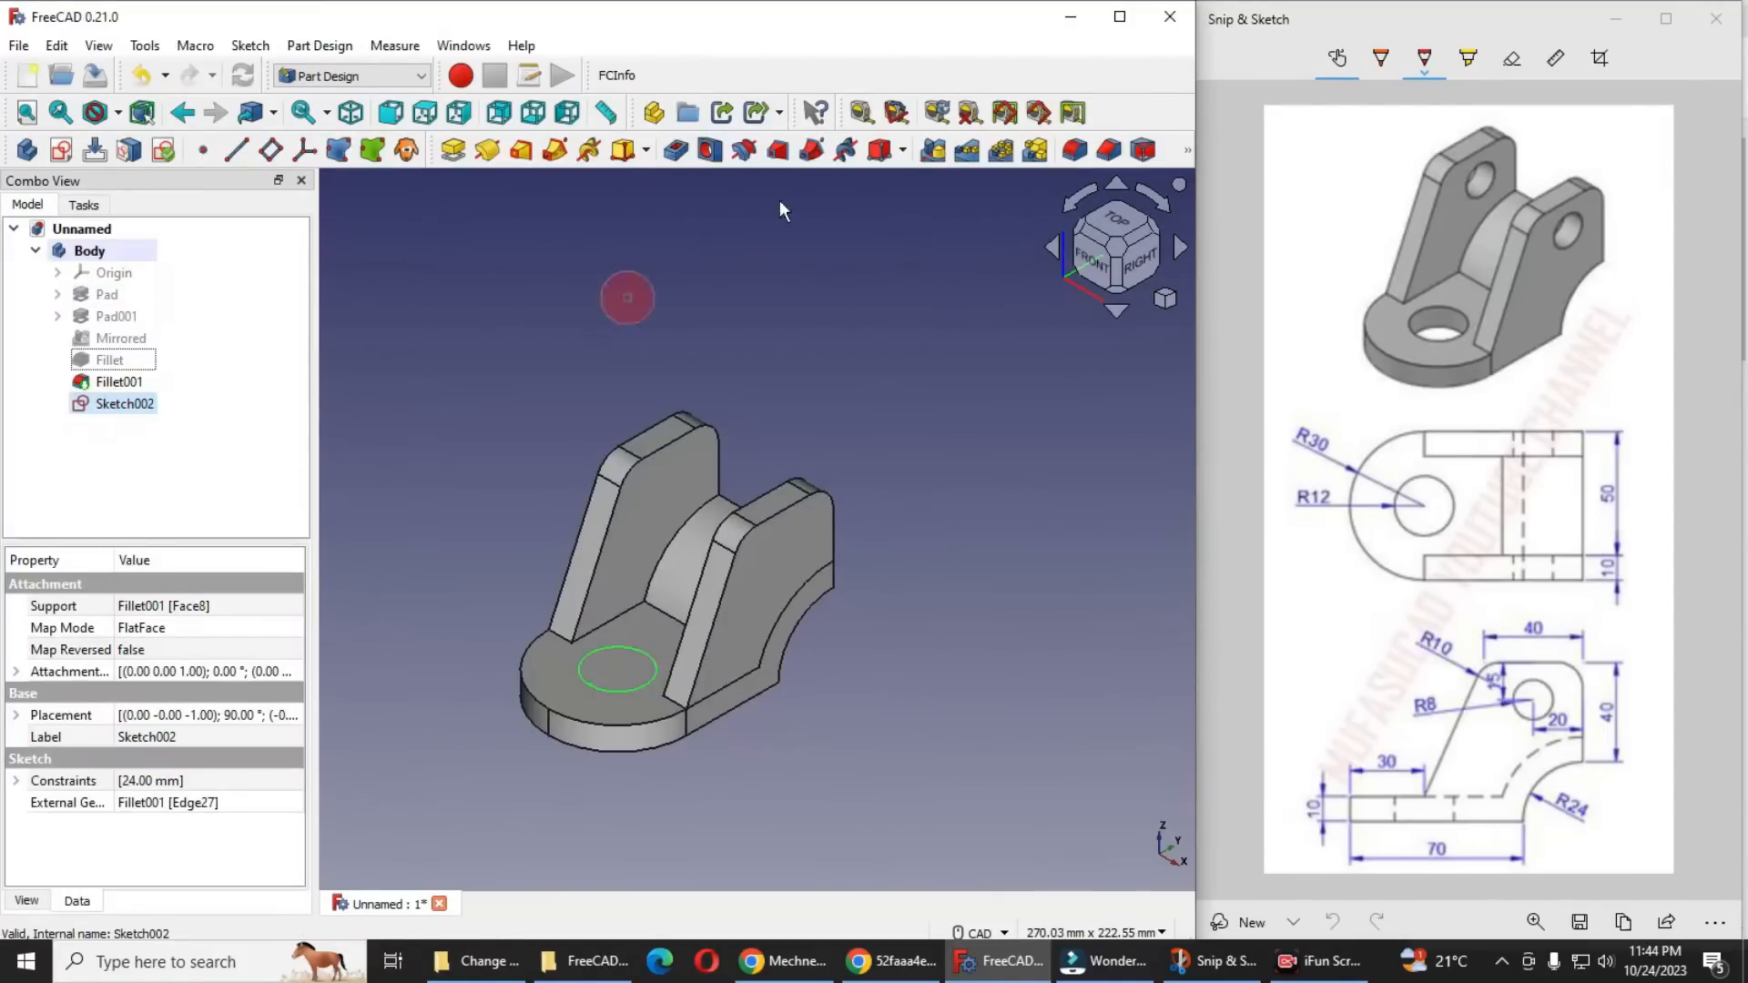
# Cut a Through all pocket from the circle sketch on the base's upper face
pyautogui.click(677, 150)
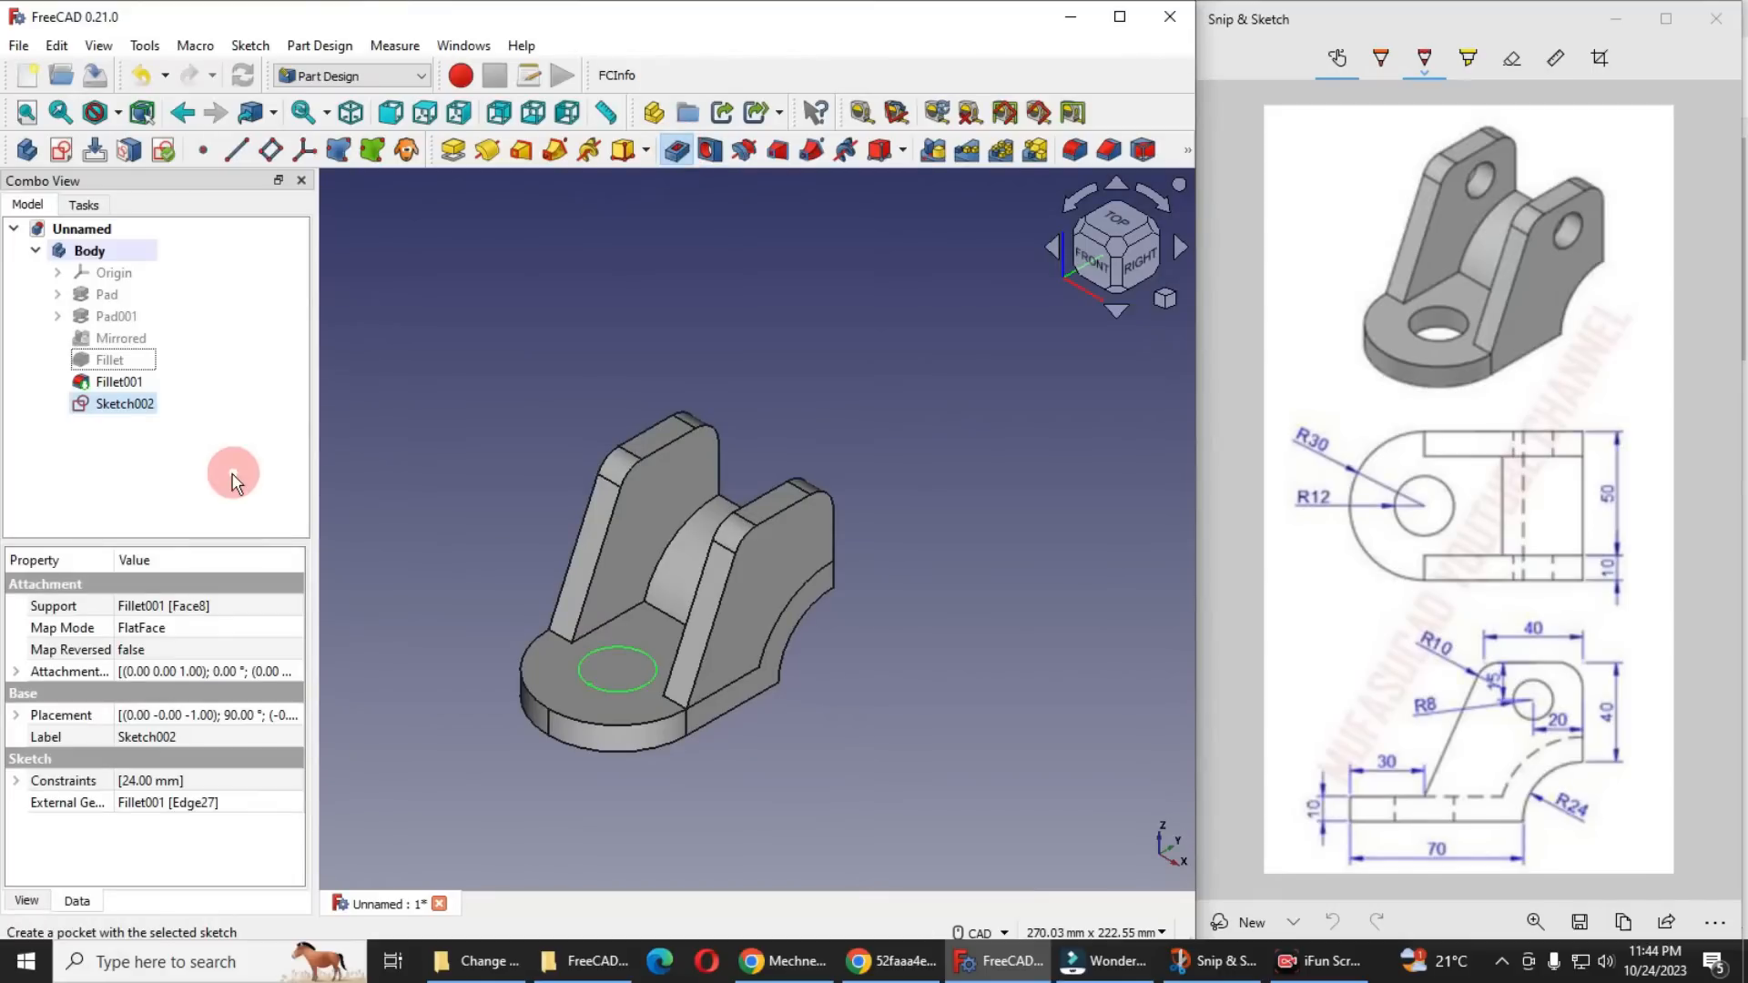
pyautogui.click(175, 336)
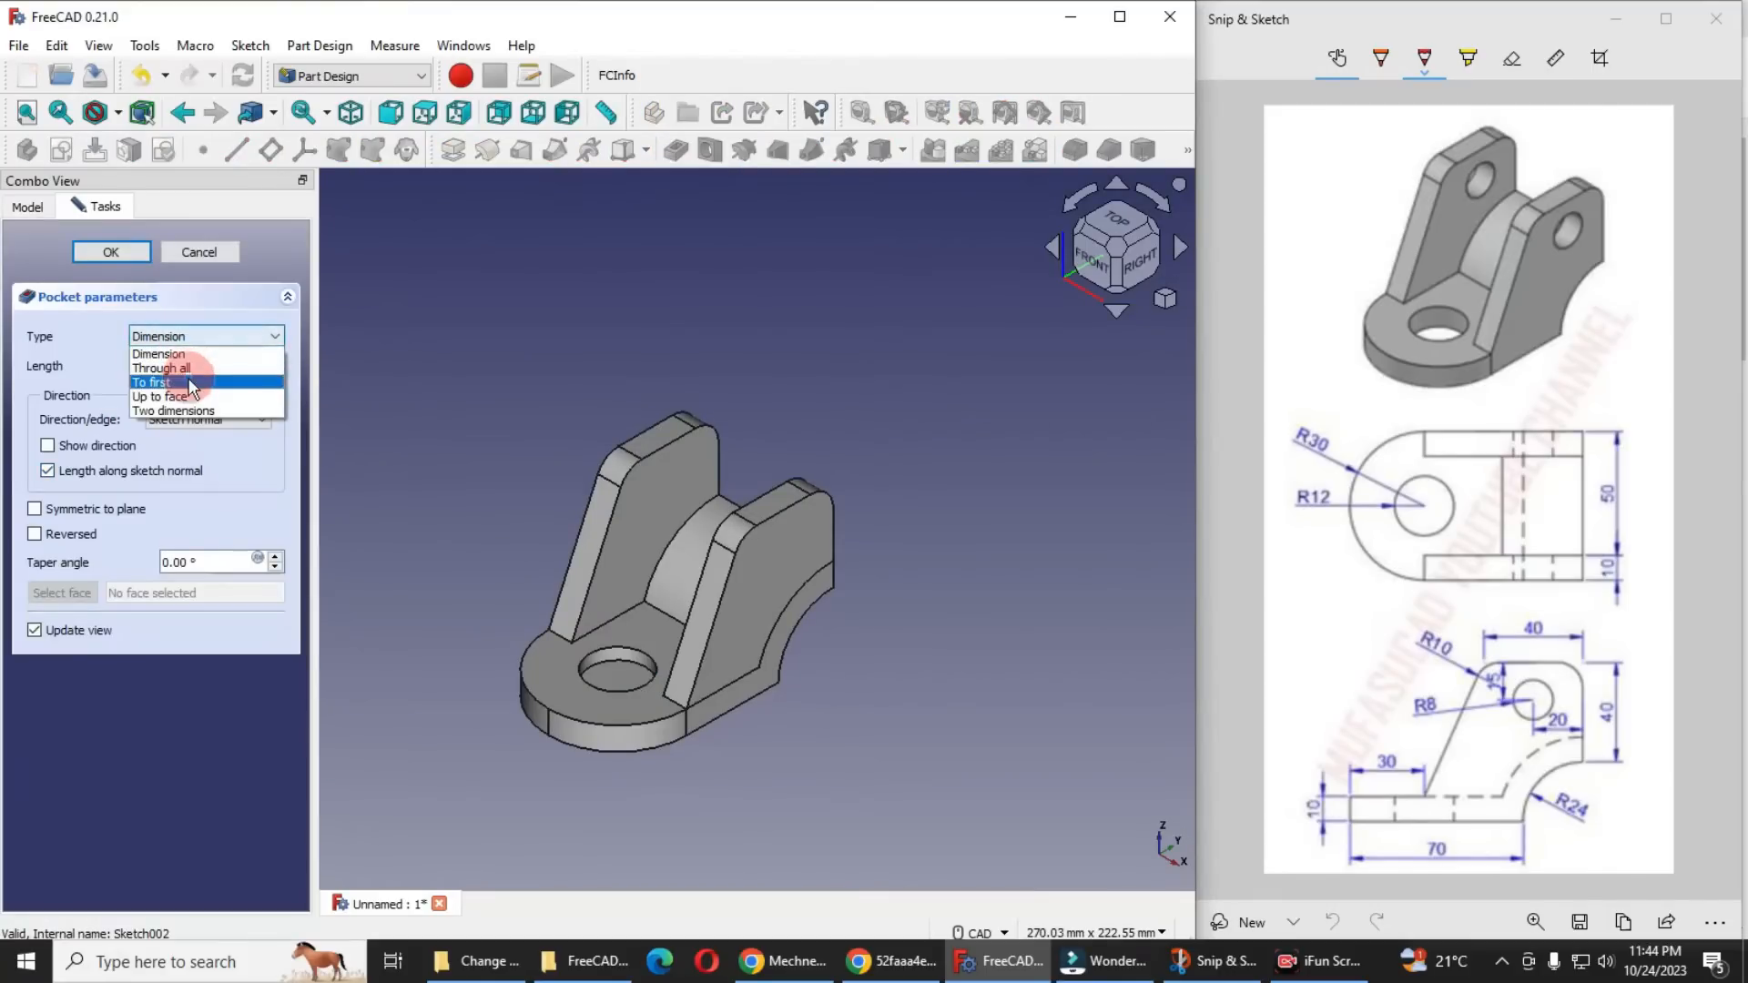
pyautogui.click(191, 370)
pyautogui.click(109, 254)
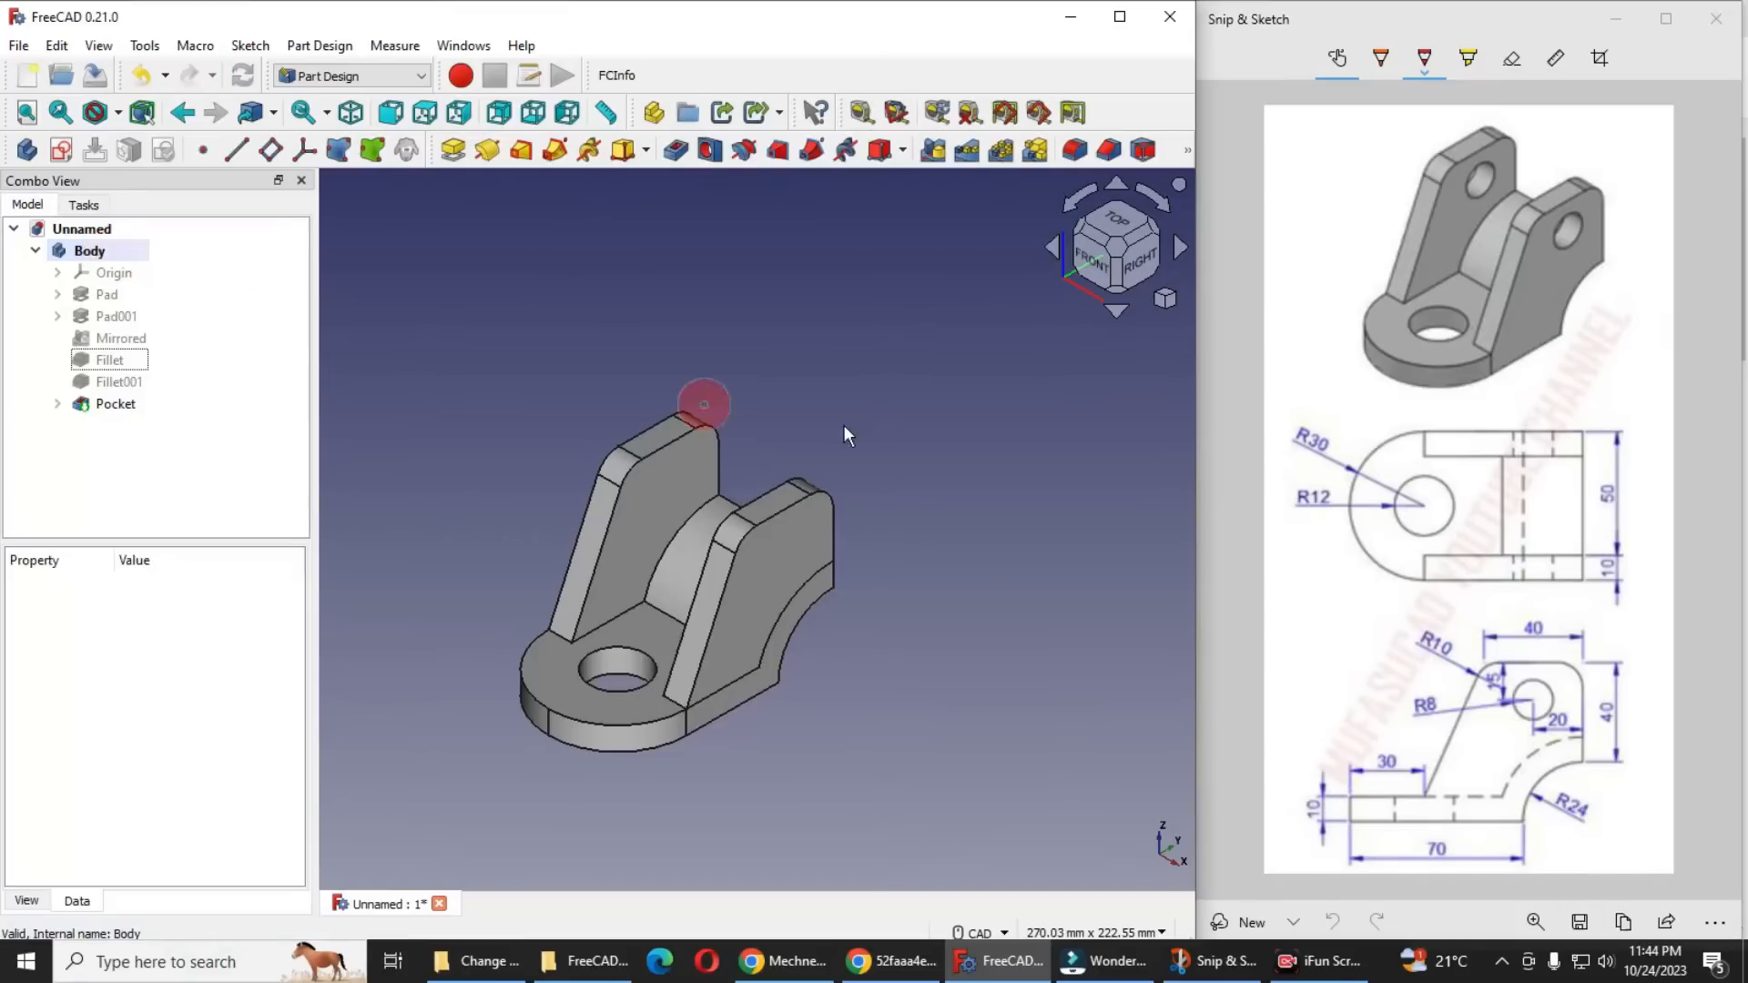
# Create a sketch on the side lug's outer face and draw a circle about 21 mm in diameter near the lug's upper end
pyautogui.click(771, 591)
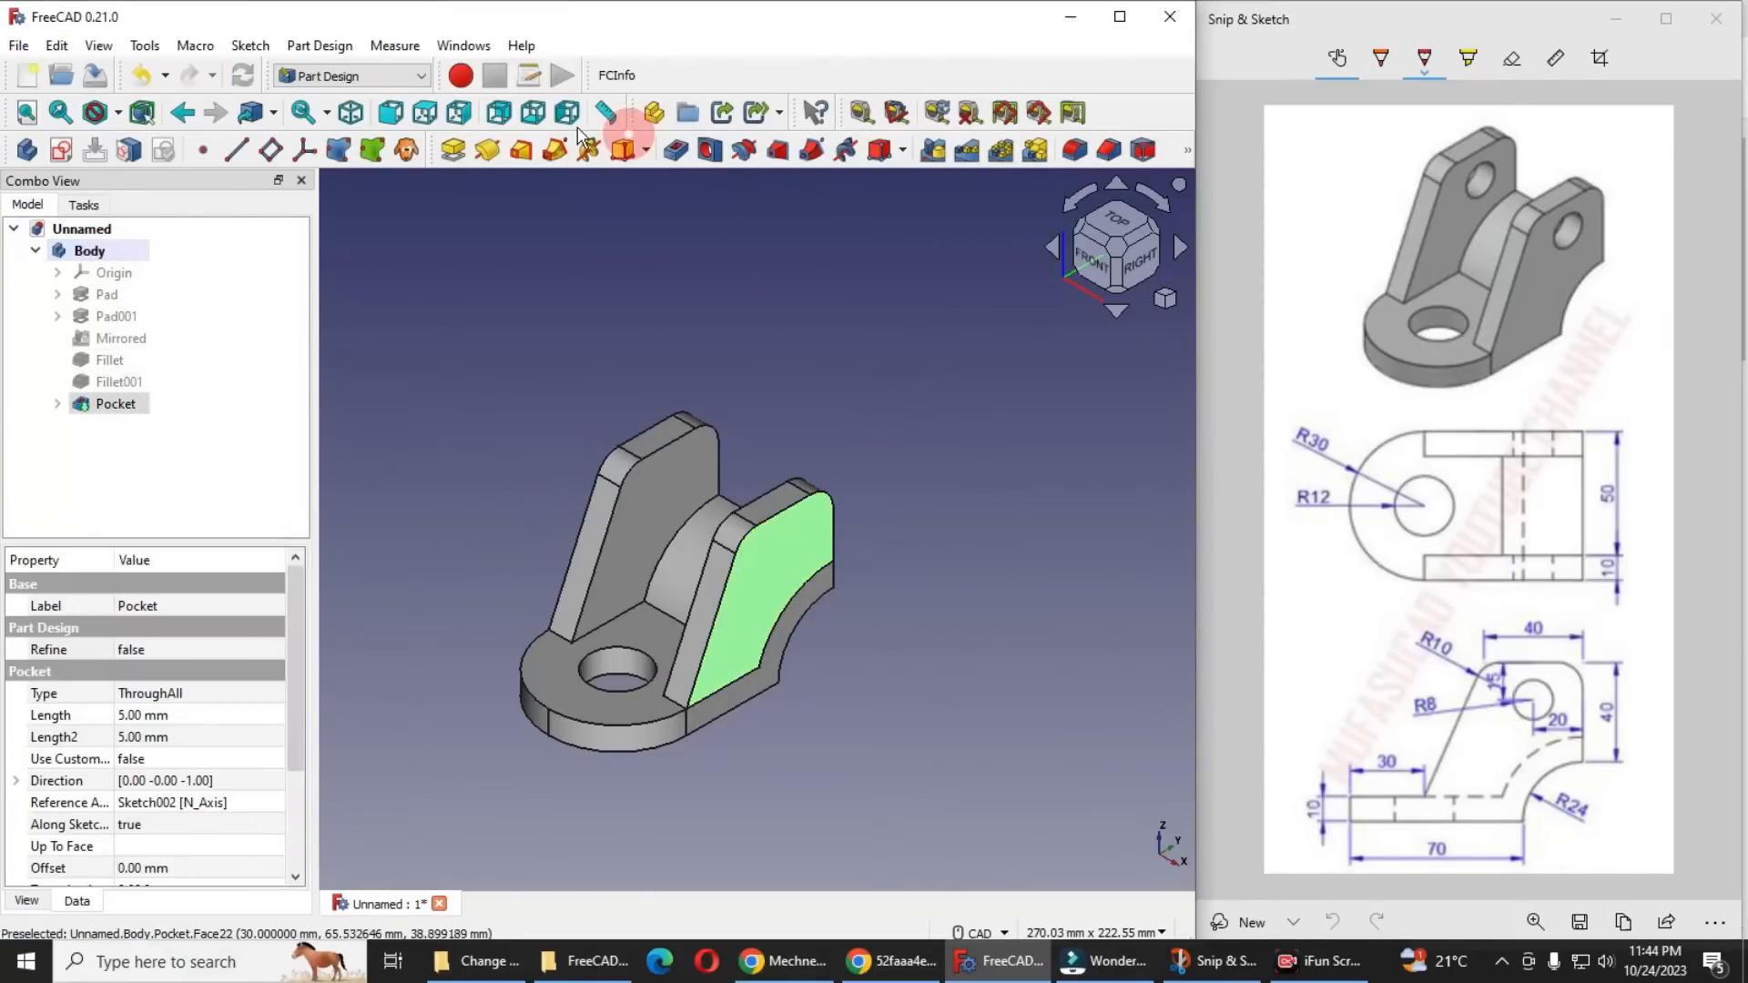
pyautogui.click(63, 151)
pyautogui.scroll(4, 725, 625)
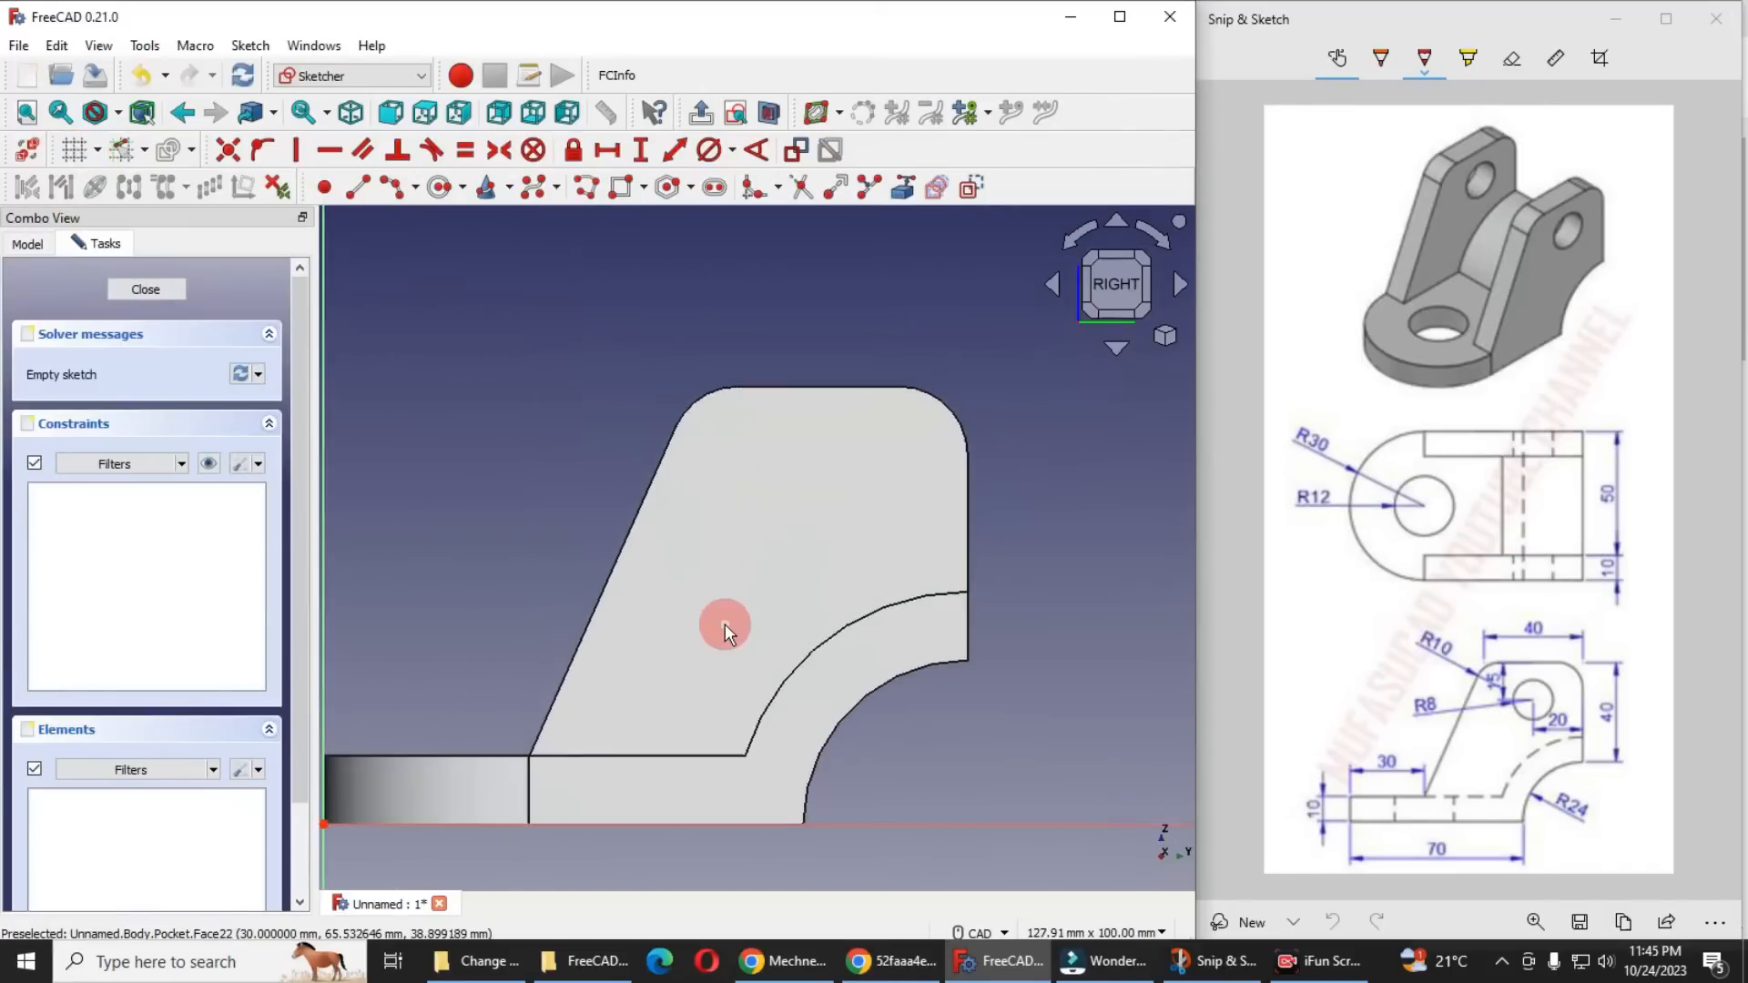
pyautogui.click(442, 188)
pyautogui.click(800, 467)
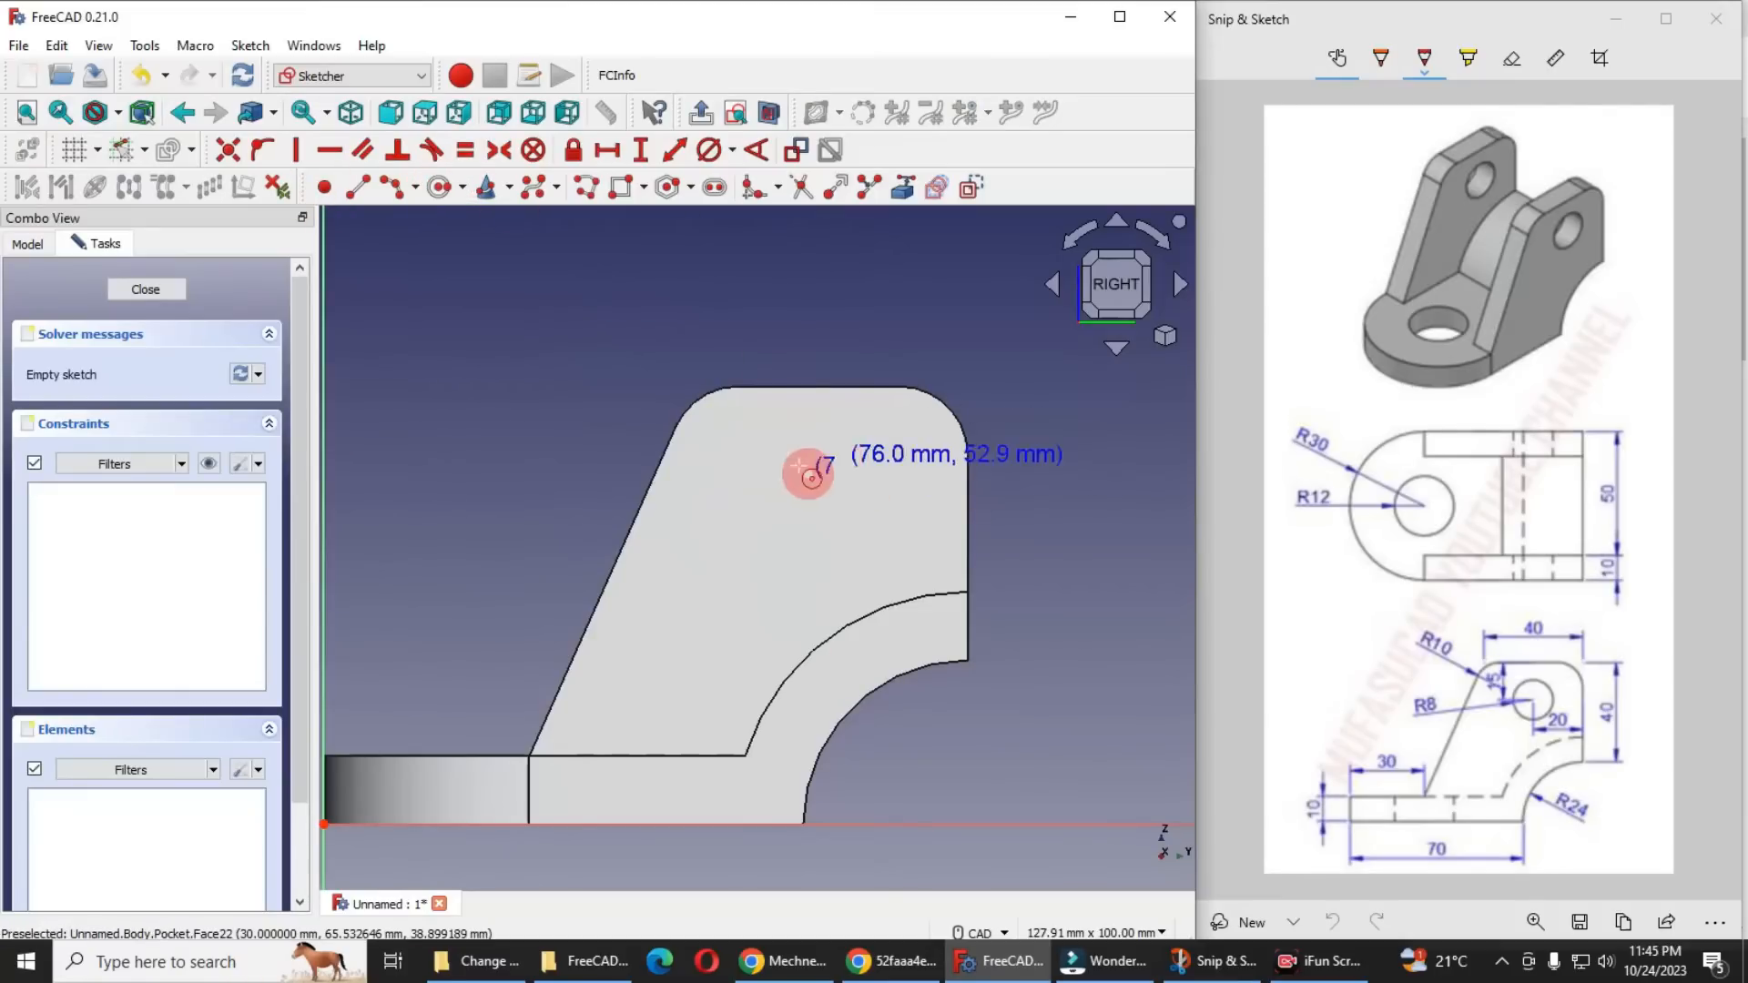
pyautogui.click(849, 520)
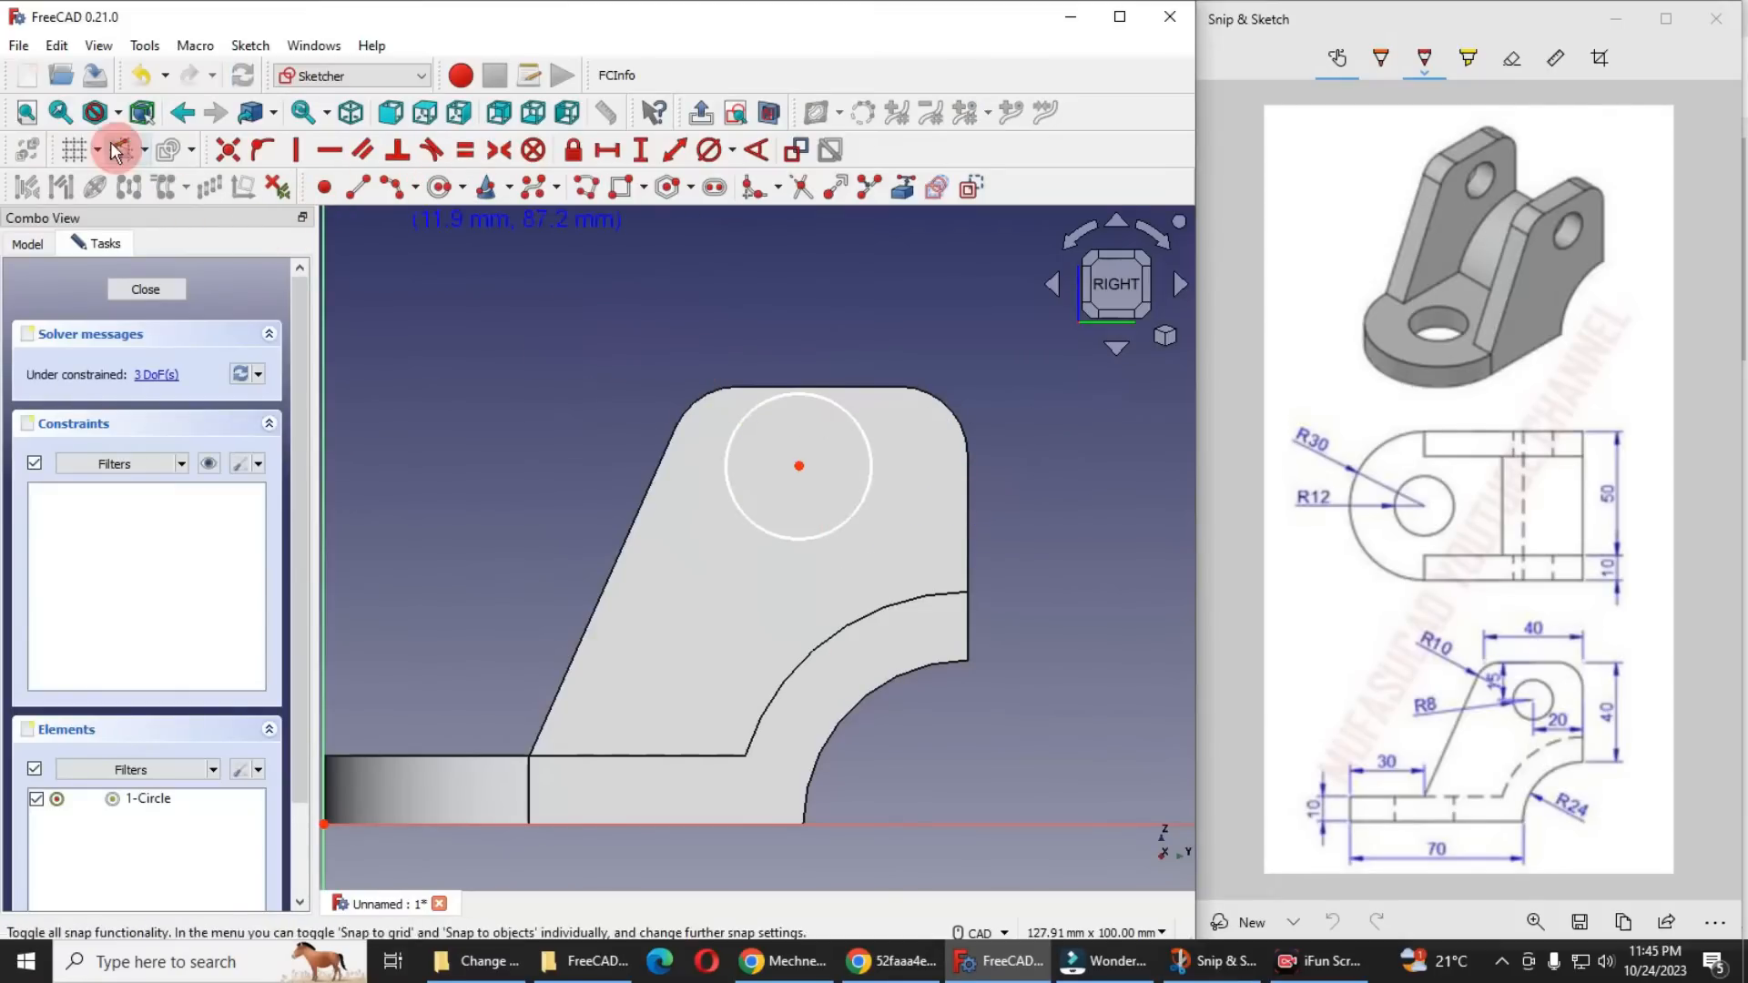
# Set the display style to Wireframe and import the lug's straight upper edge and vertical rear edge as external geometry
pyautogui.click(117, 113)
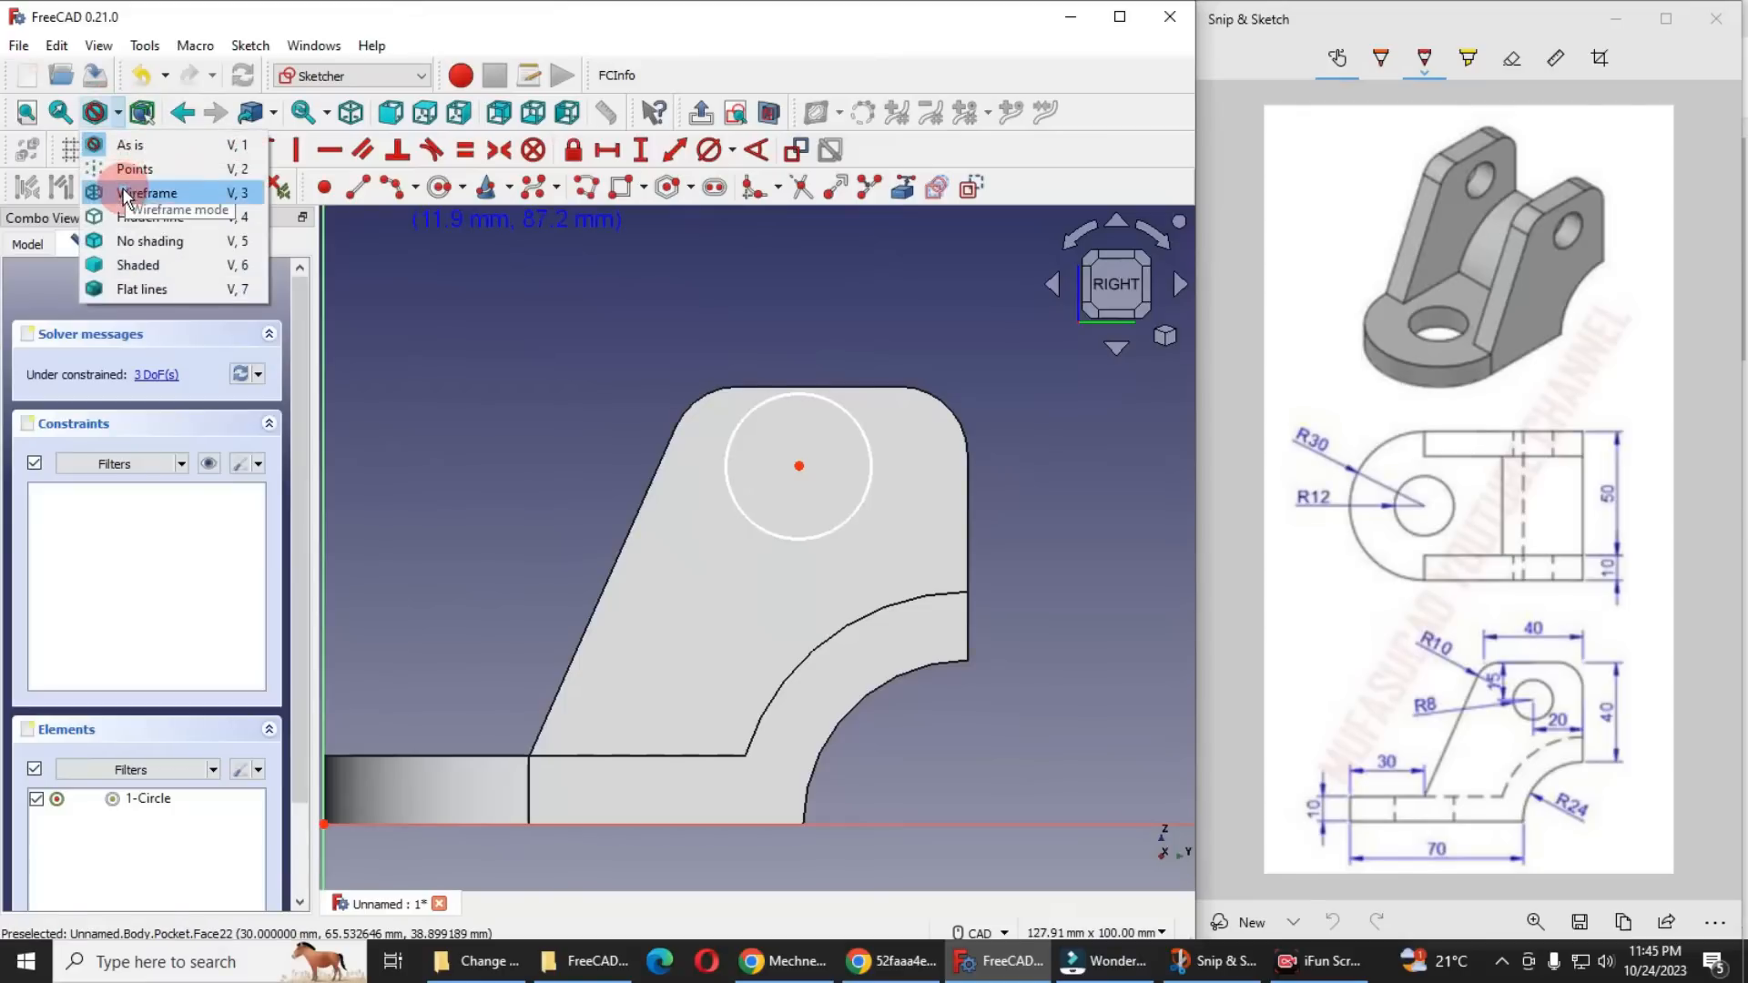
pyautogui.click(137, 188)
pyautogui.scroll(-2, 833, 473)
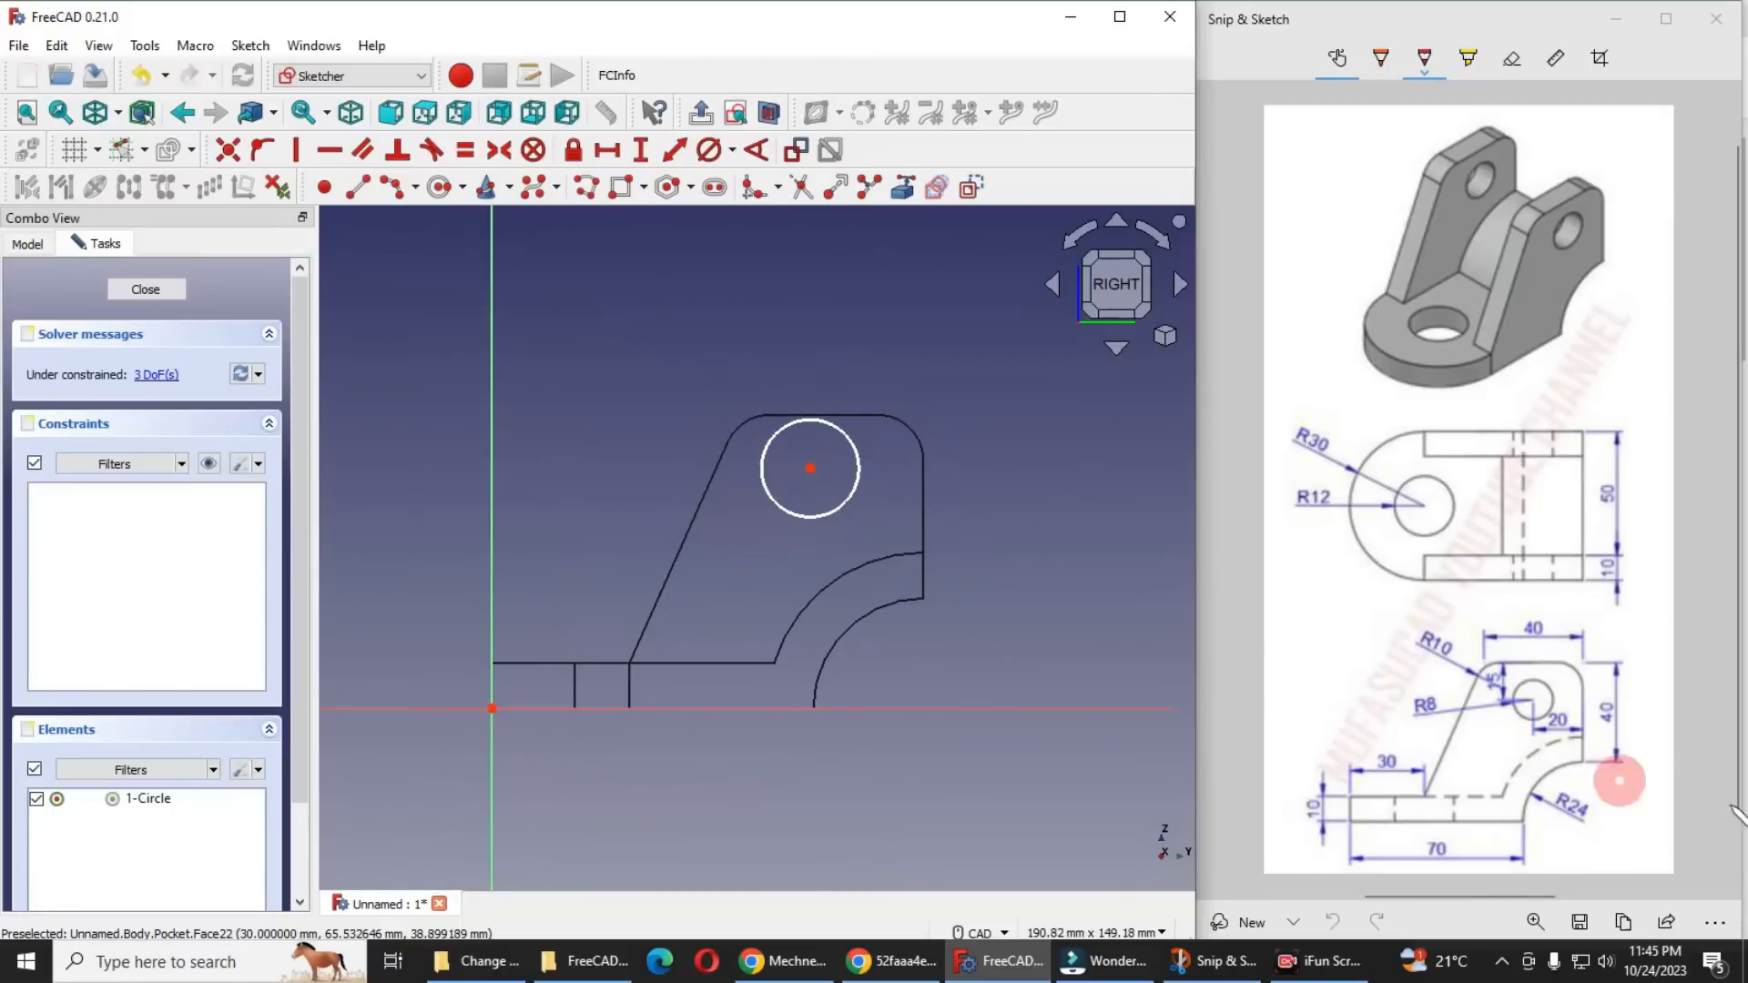
pyautogui.scroll(3, 937, 456)
pyautogui.click(903, 186)
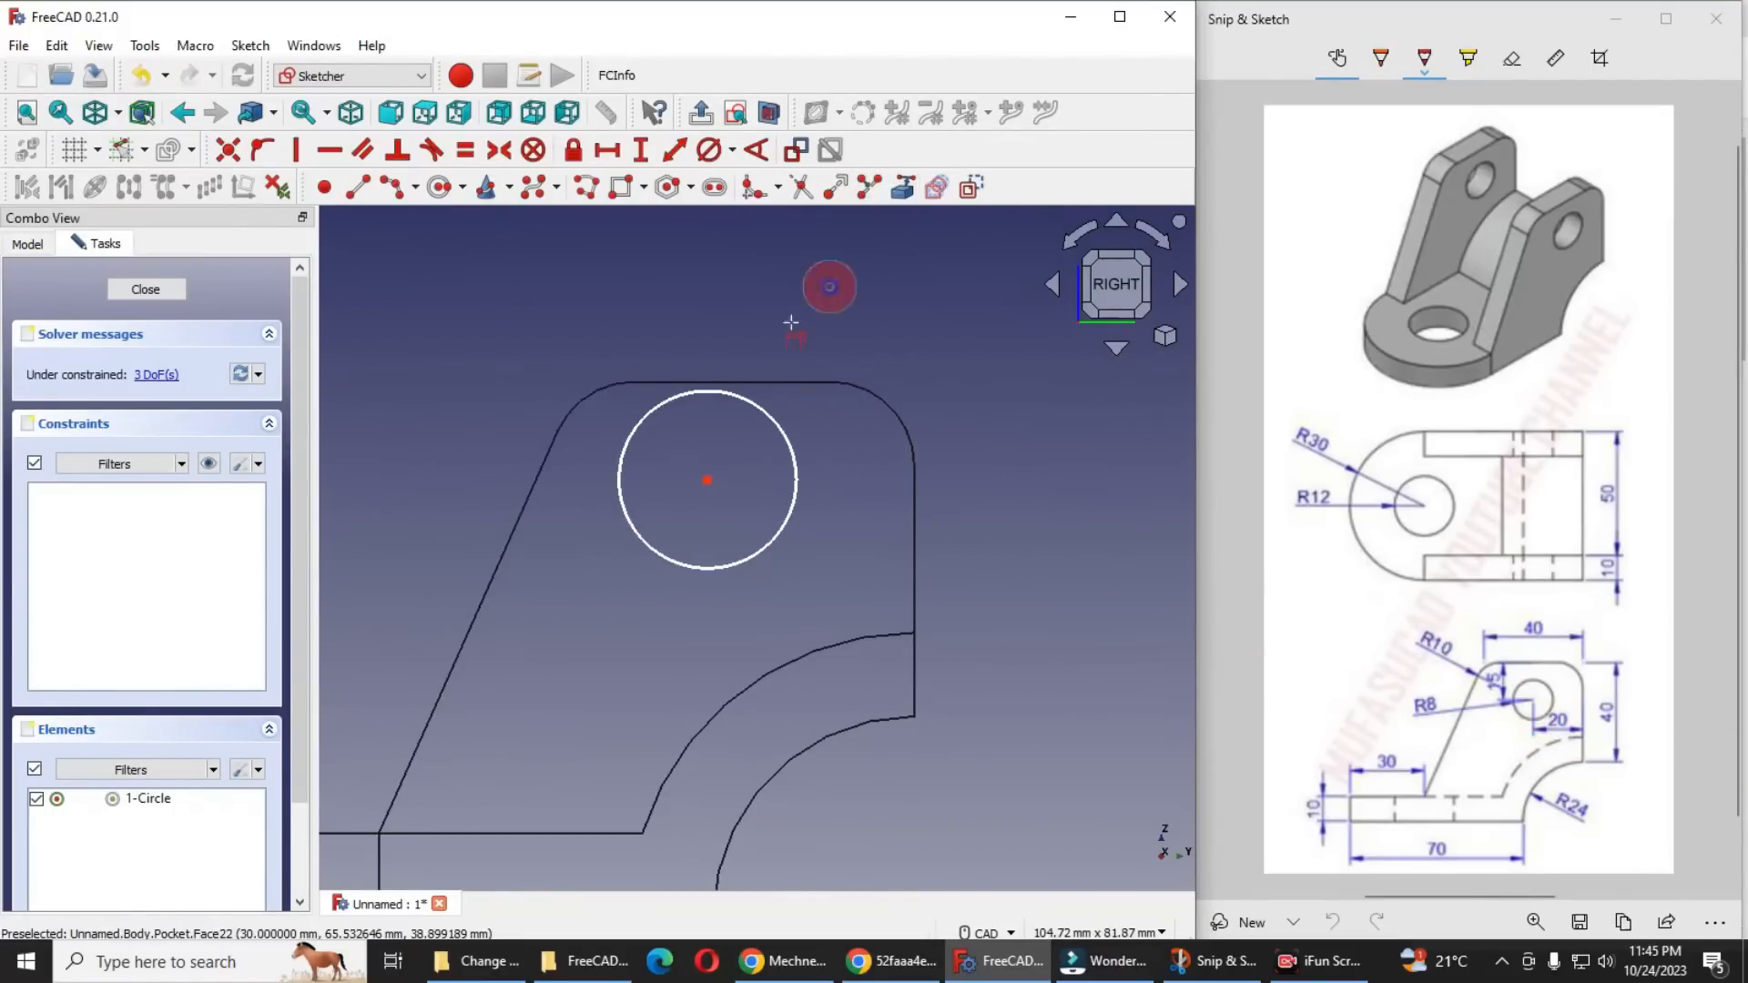
pyautogui.click(914, 518)
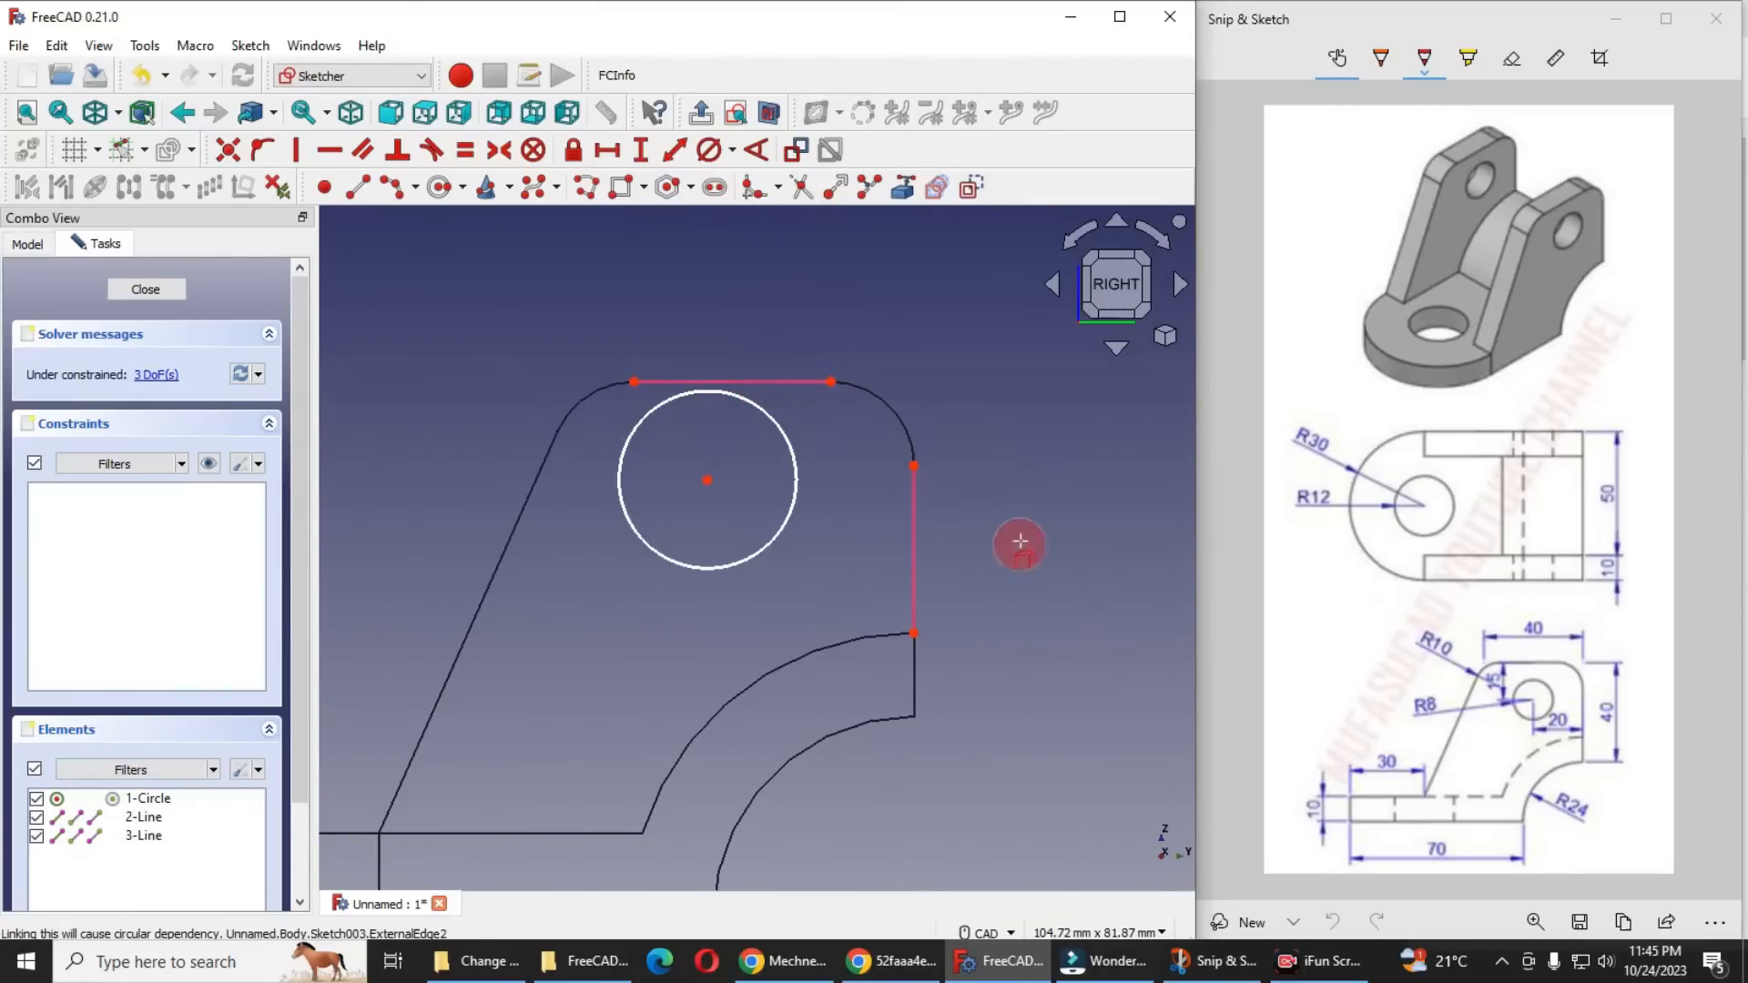
# Constrain the horizontal distance between the circle's centre and the lug's vertical rear edge to 20 mm
pyautogui.click(704, 481)
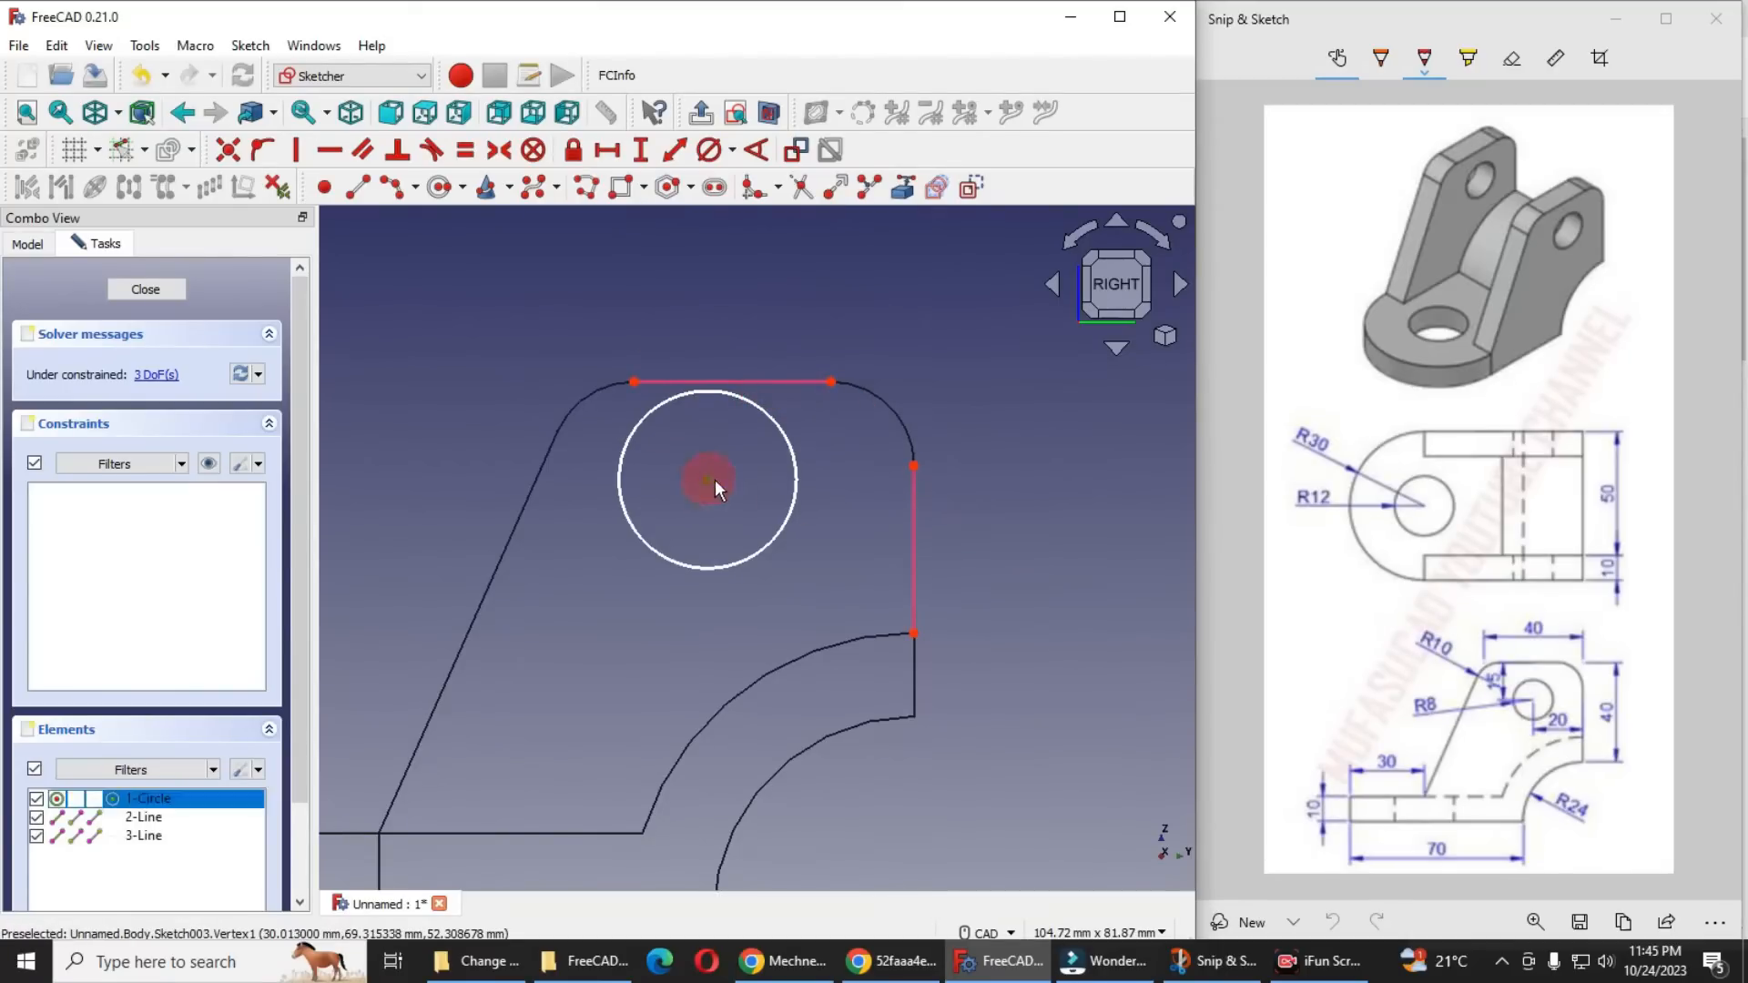
pyautogui.click(913, 464)
pyautogui.click(609, 151)
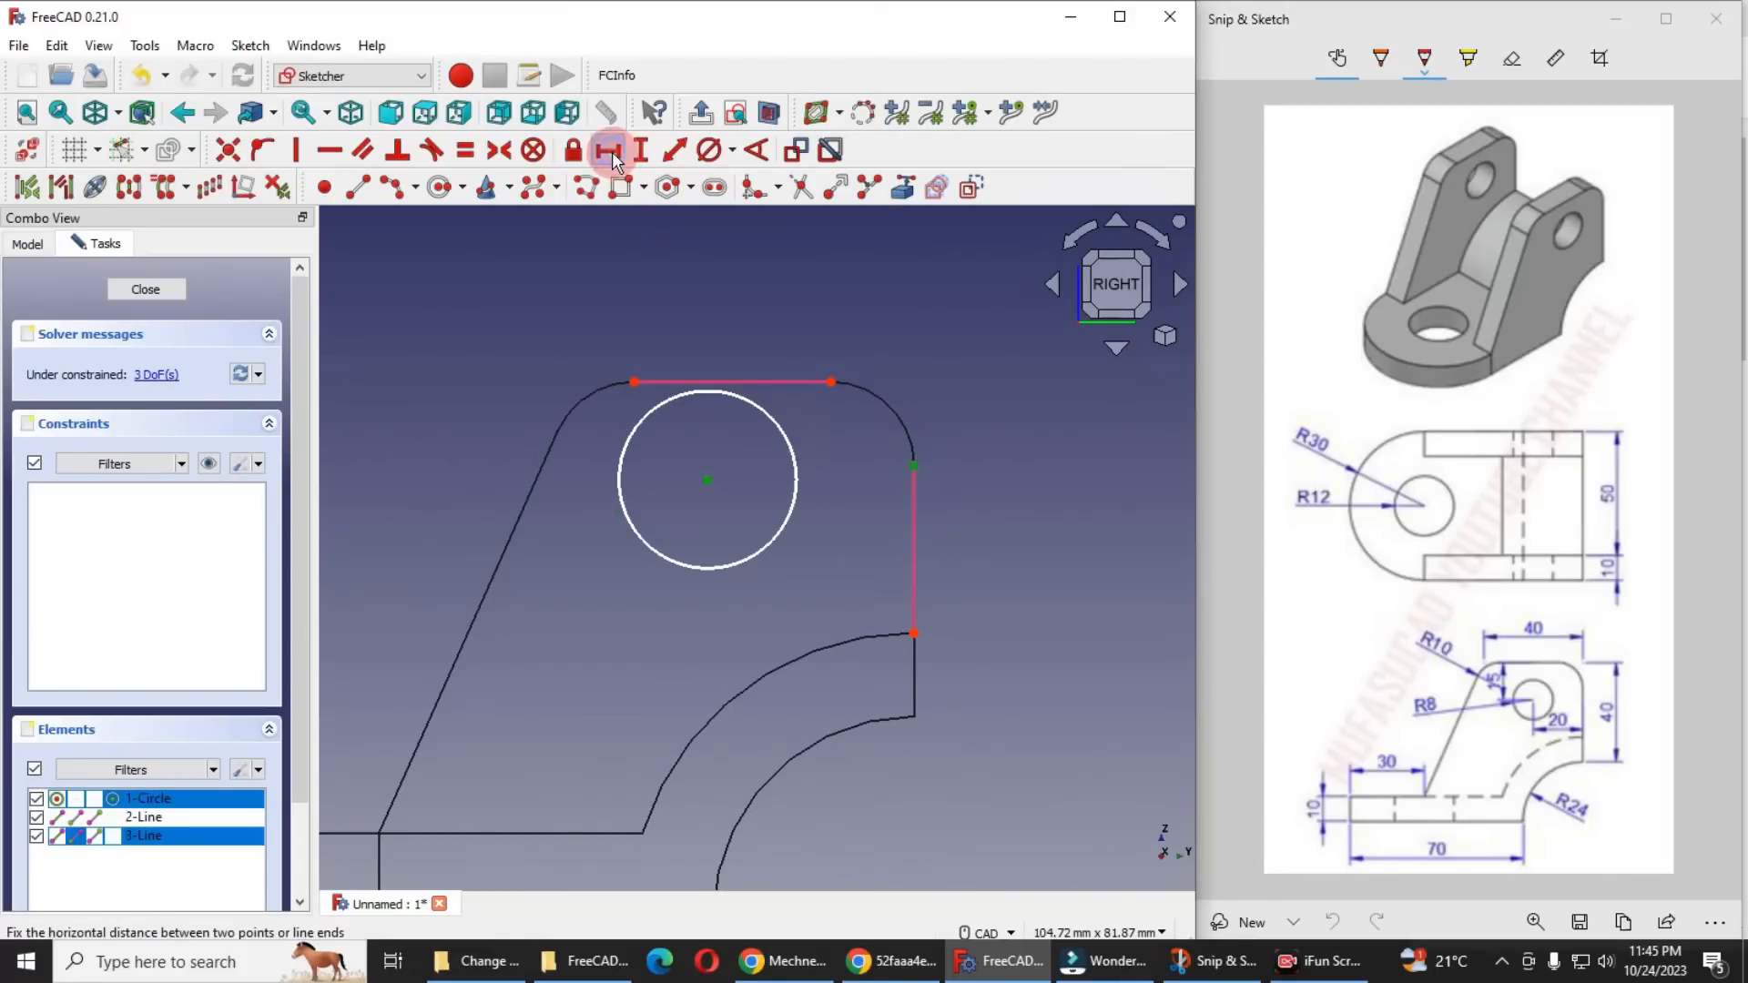
pyautogui.write('2mm')
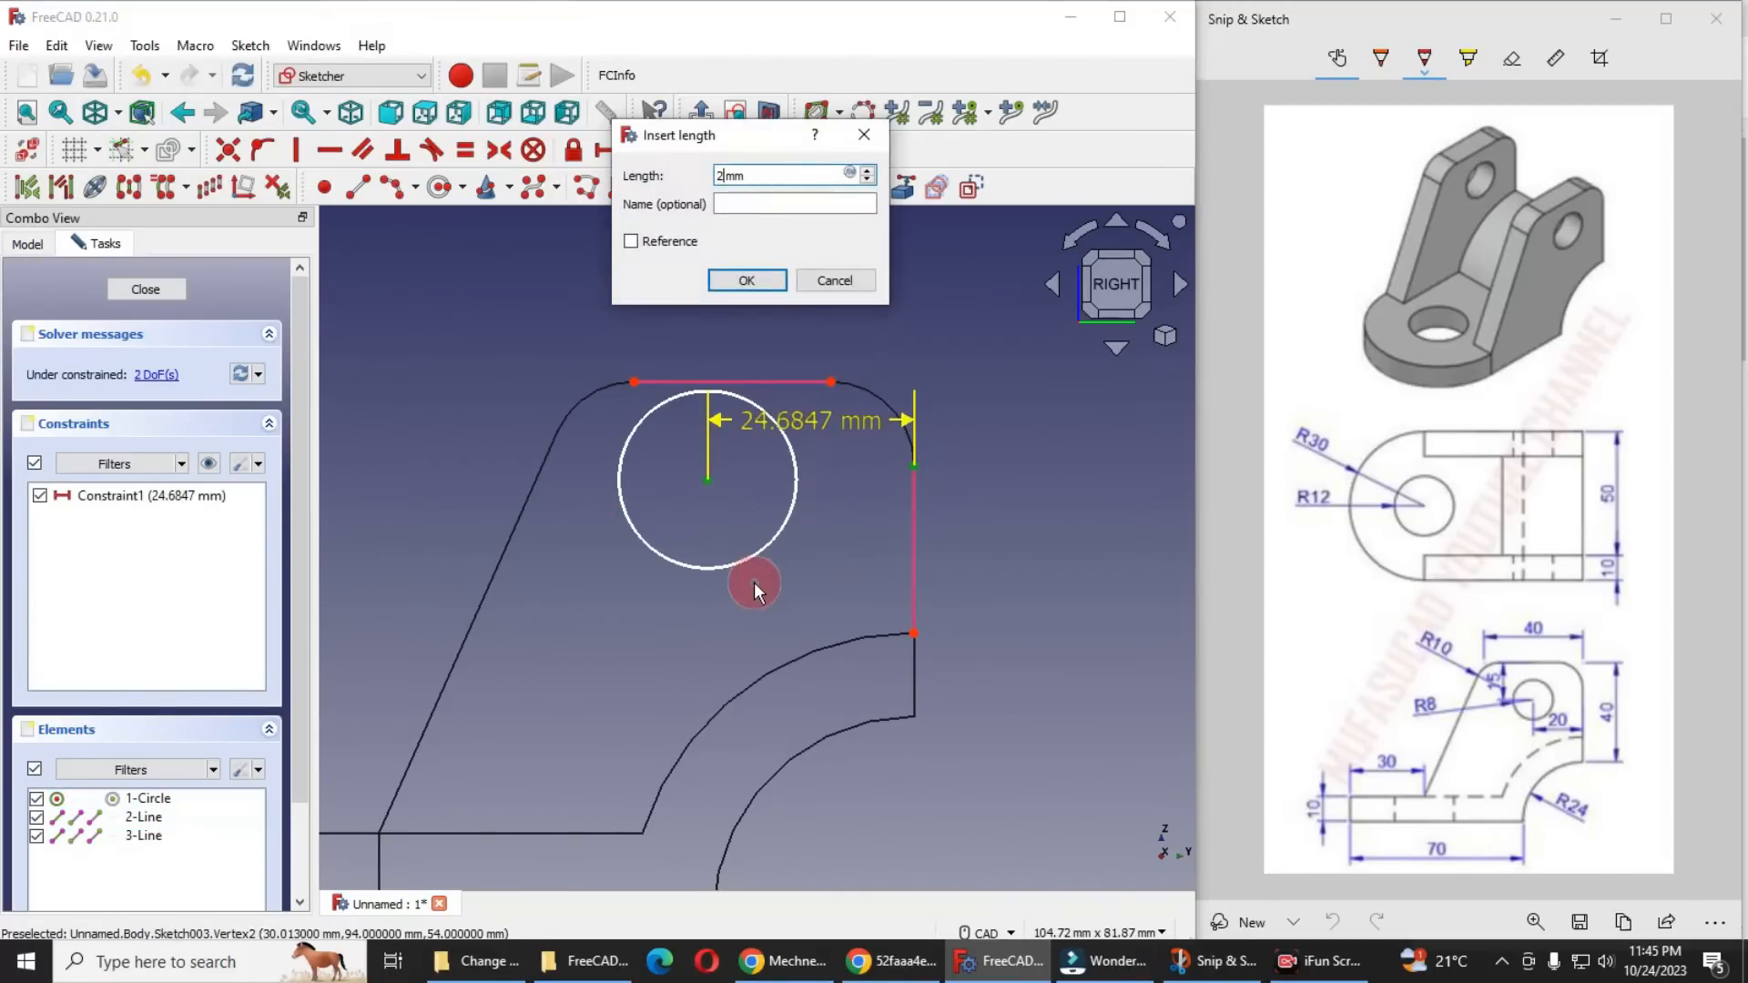
pyautogui.write('0')
pyautogui.press('Return')
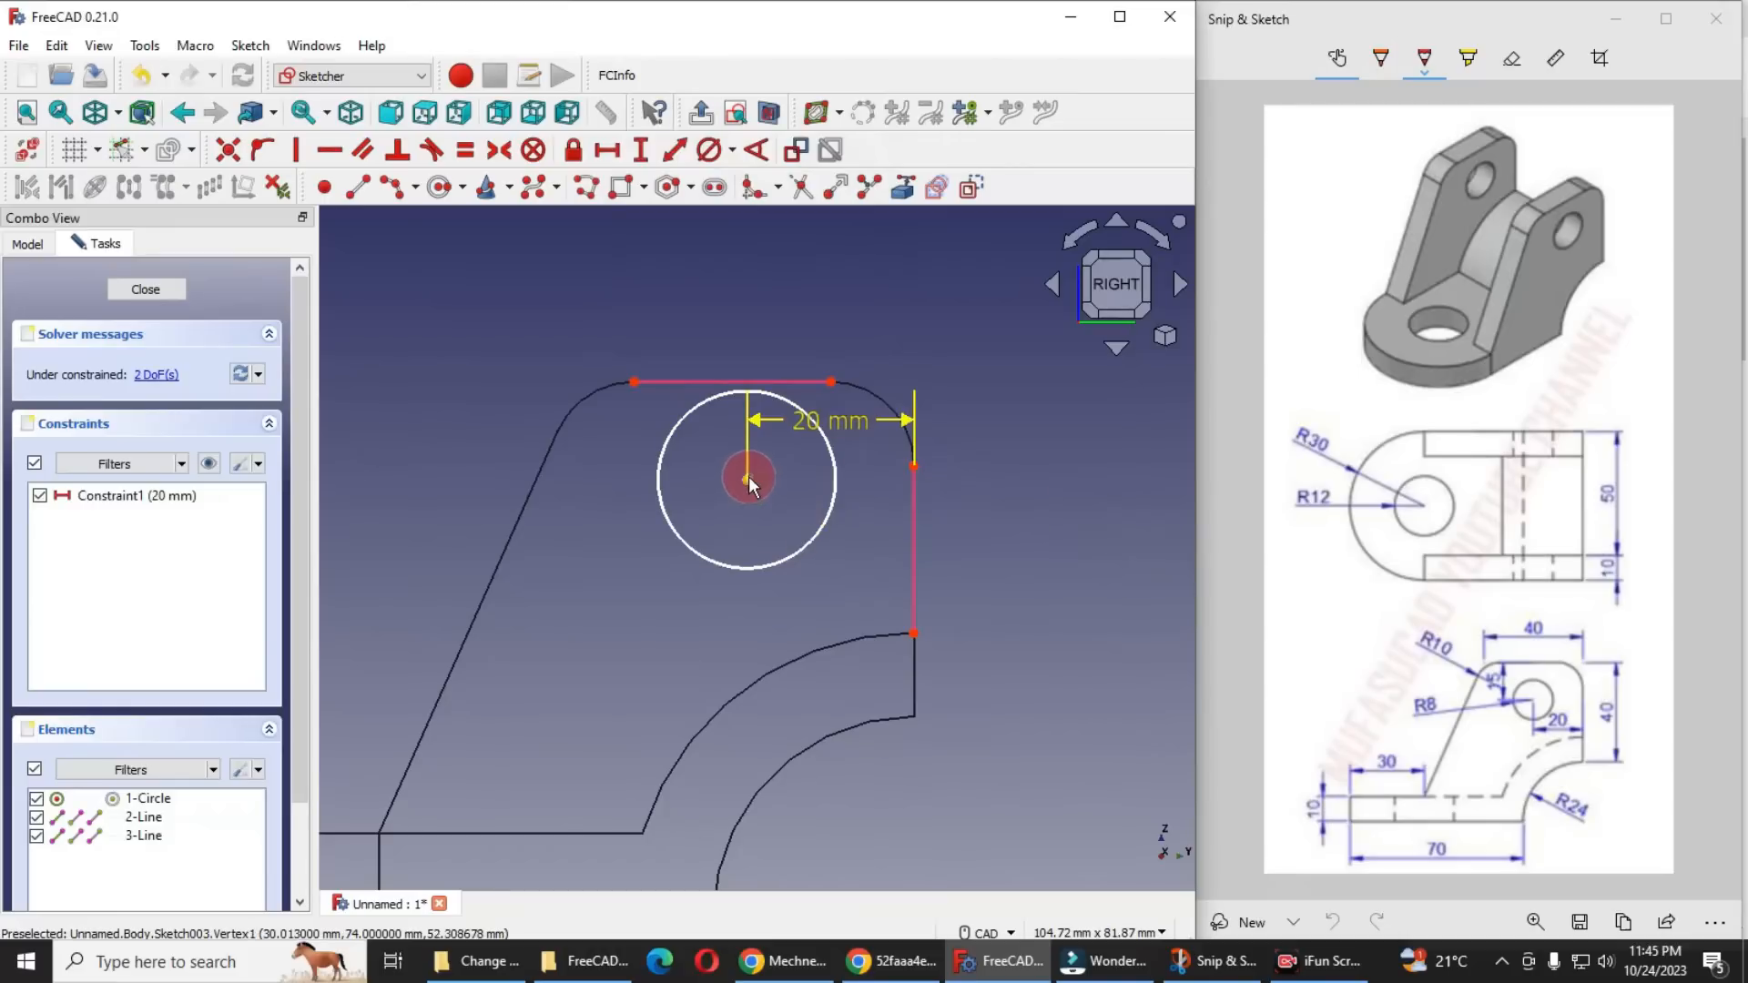
# Constrain the vertical distance between the circle's centre and the lug's upper edge to 15 mm
pyautogui.click(747, 480)
pyautogui.click(635, 383)
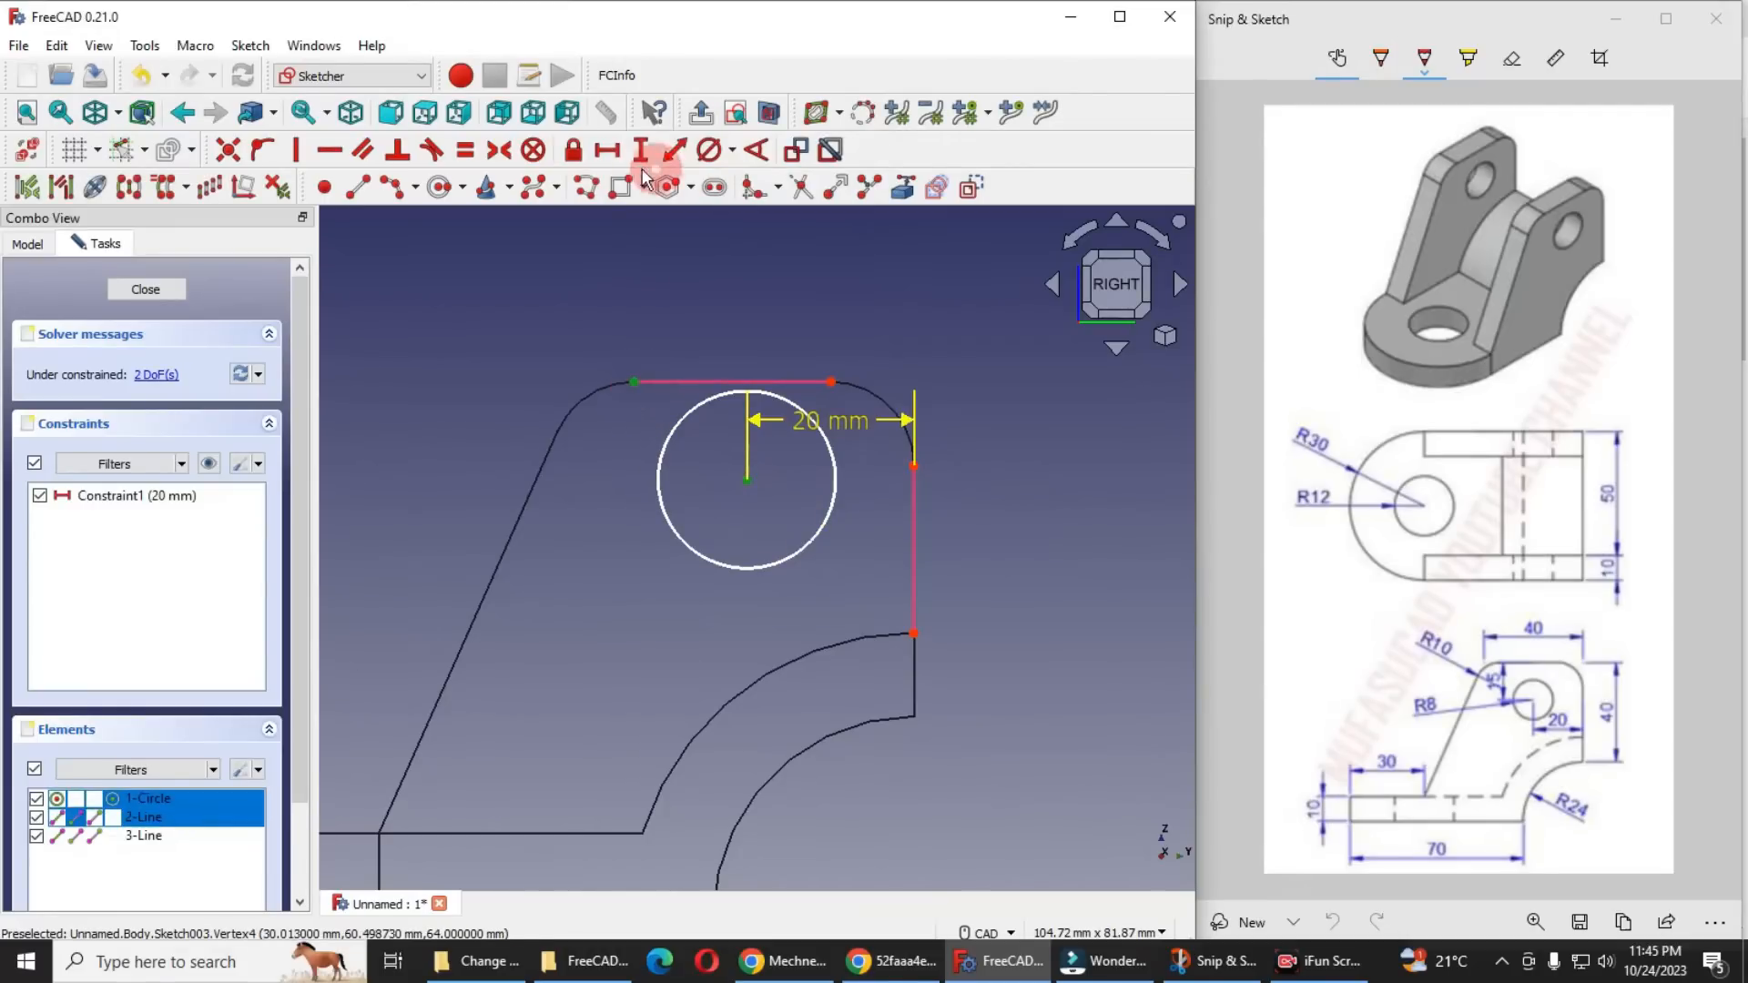
pyautogui.click(640, 150)
pyautogui.write('15')
pyautogui.press('Return')
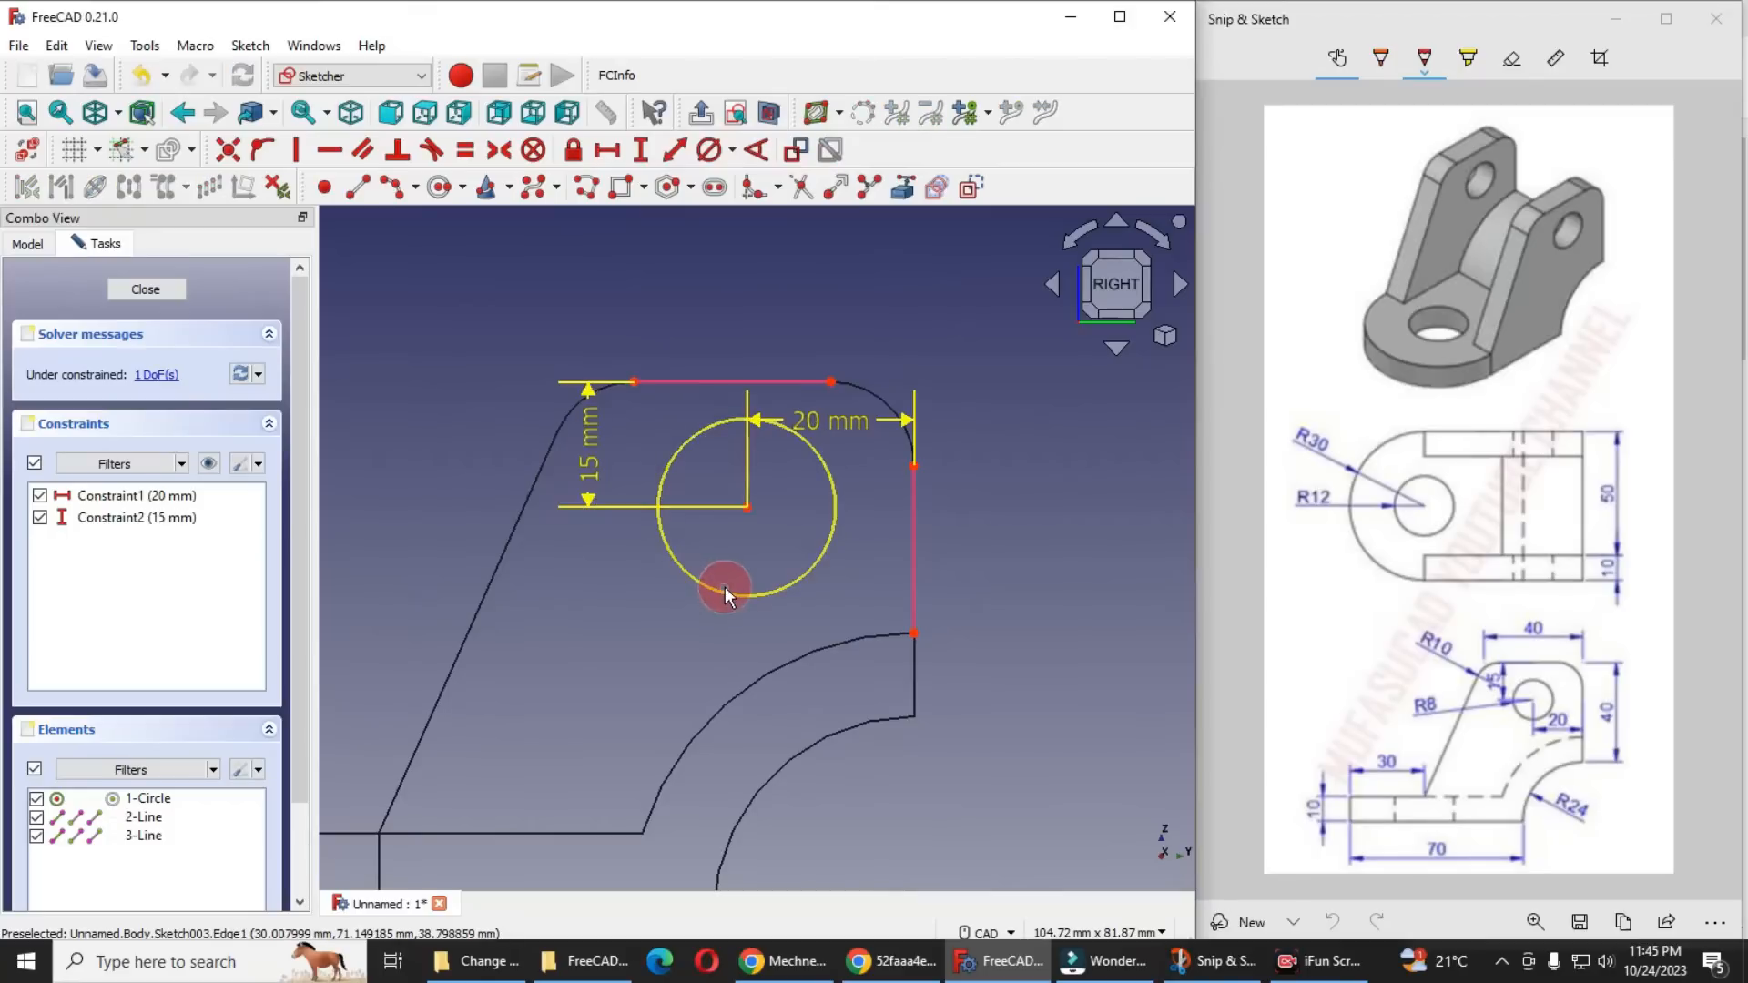
# Constrain the lug circle's diameter to 16 mm and close the sketch
pyautogui.click(723, 592)
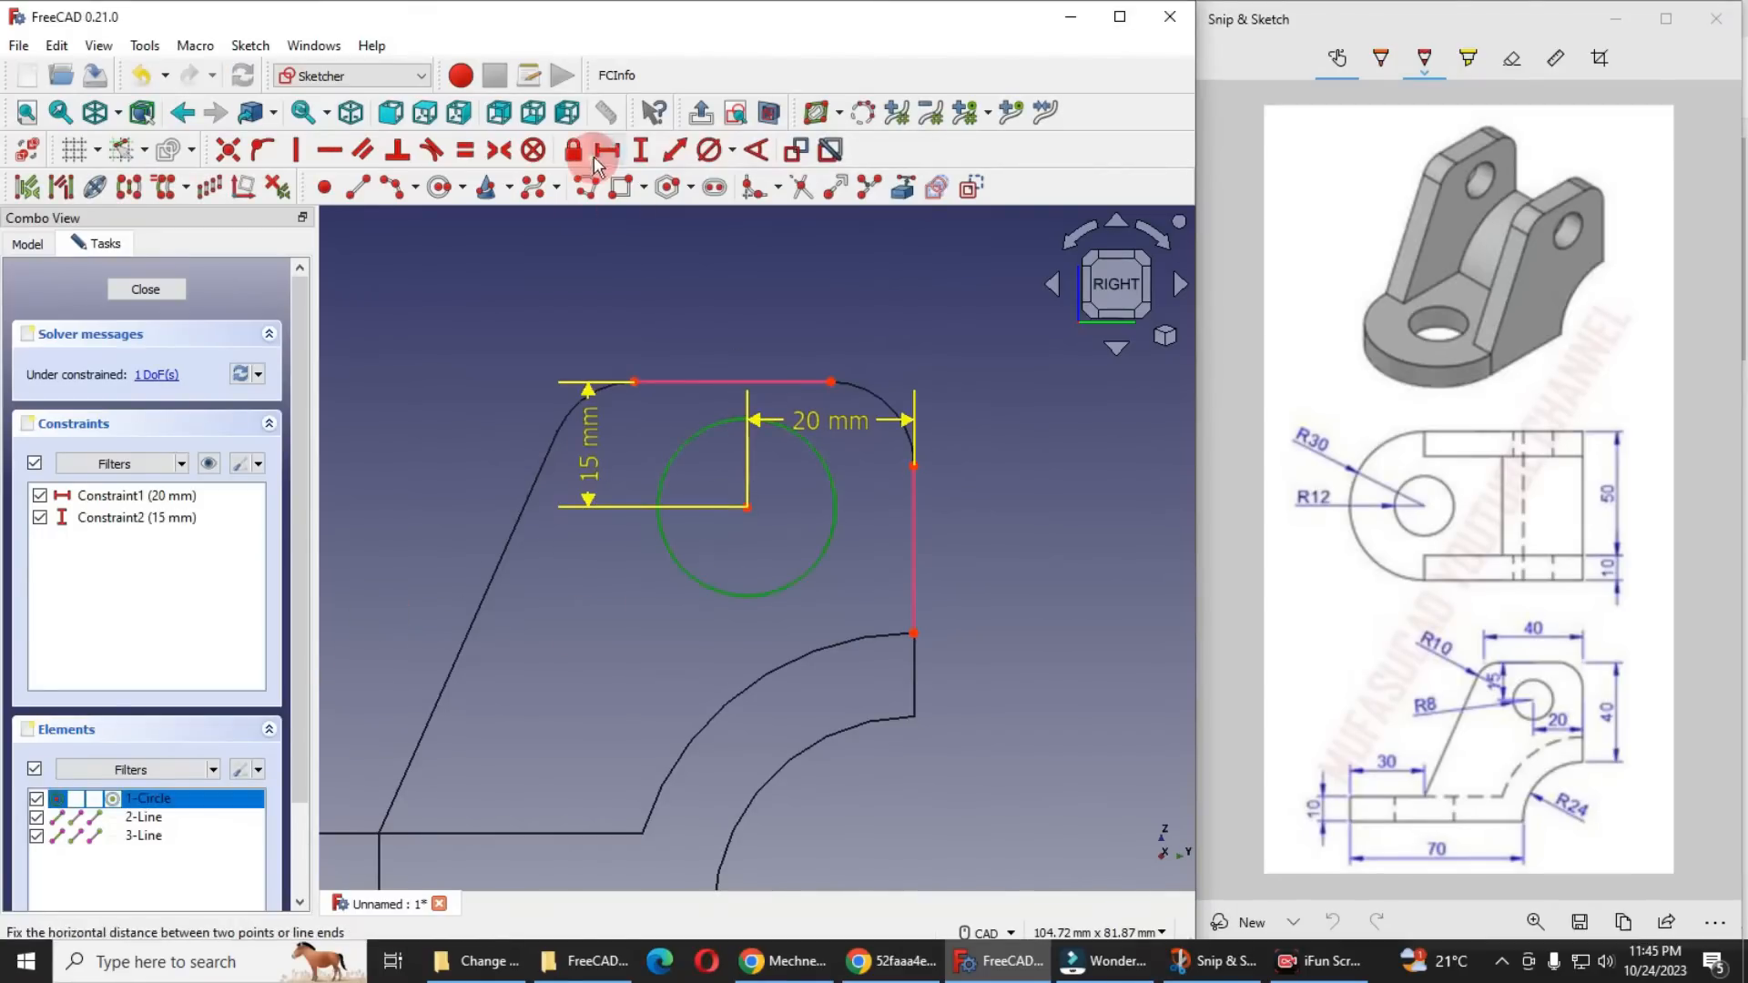
pyautogui.click(718, 156)
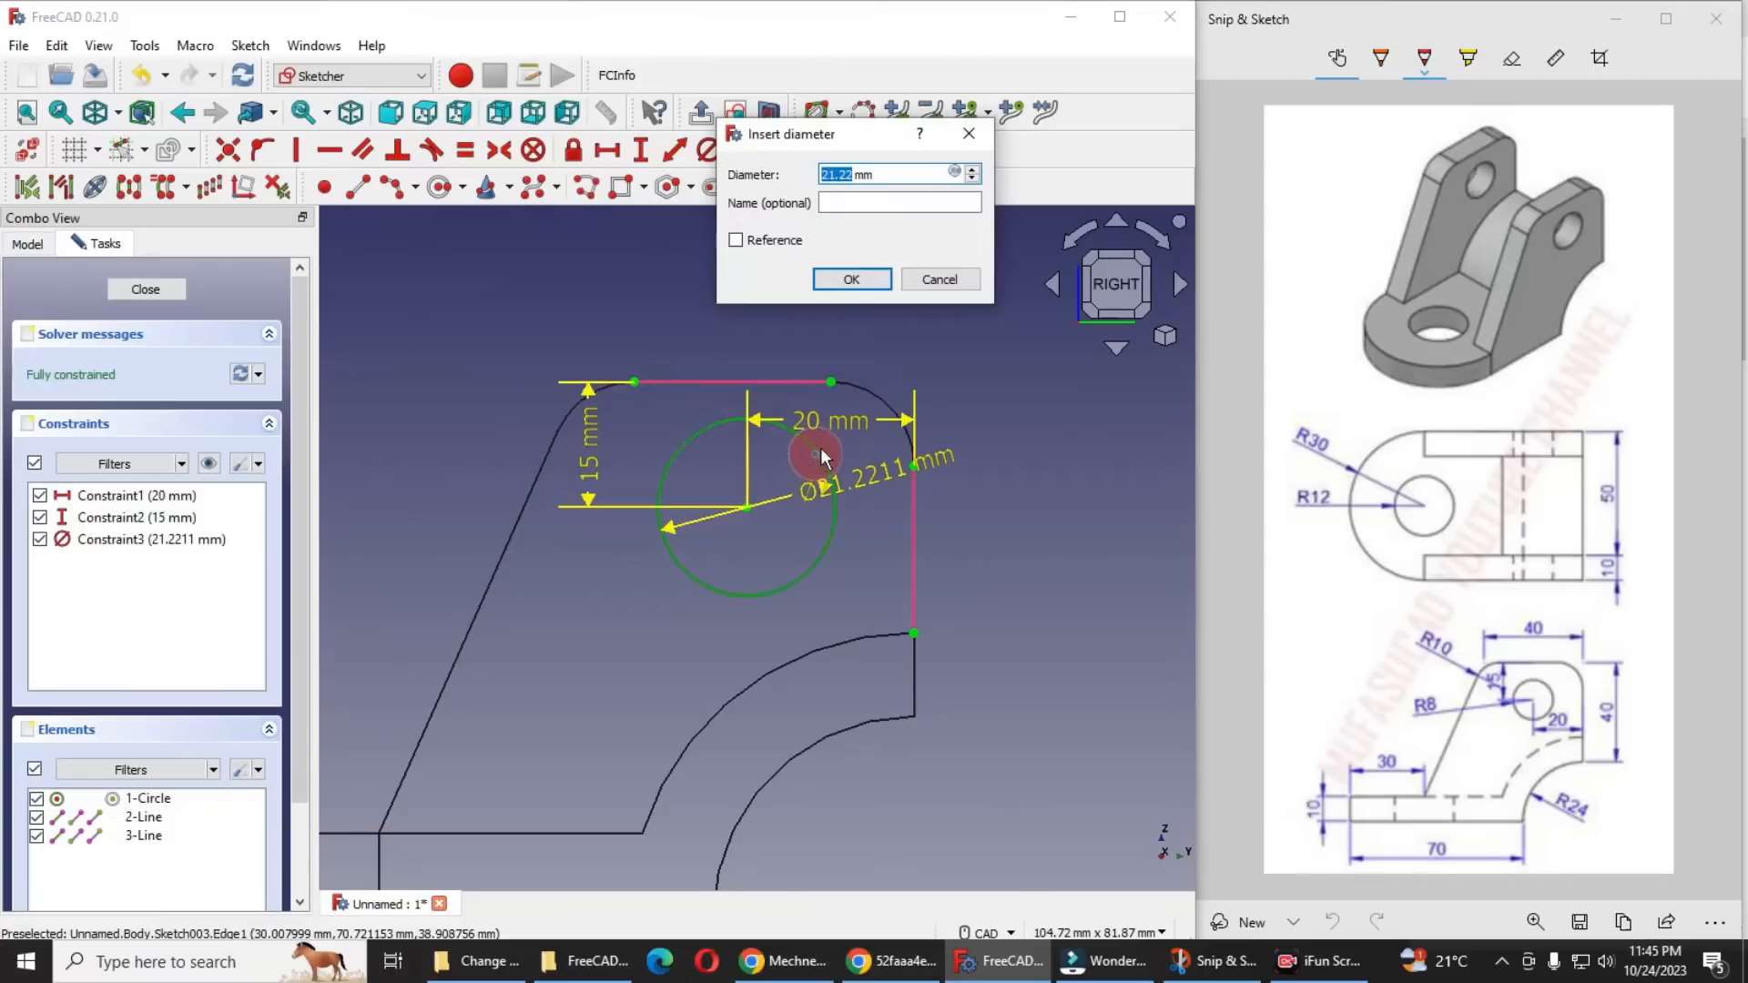
pyautogui.write('16')
pyautogui.press('Return')
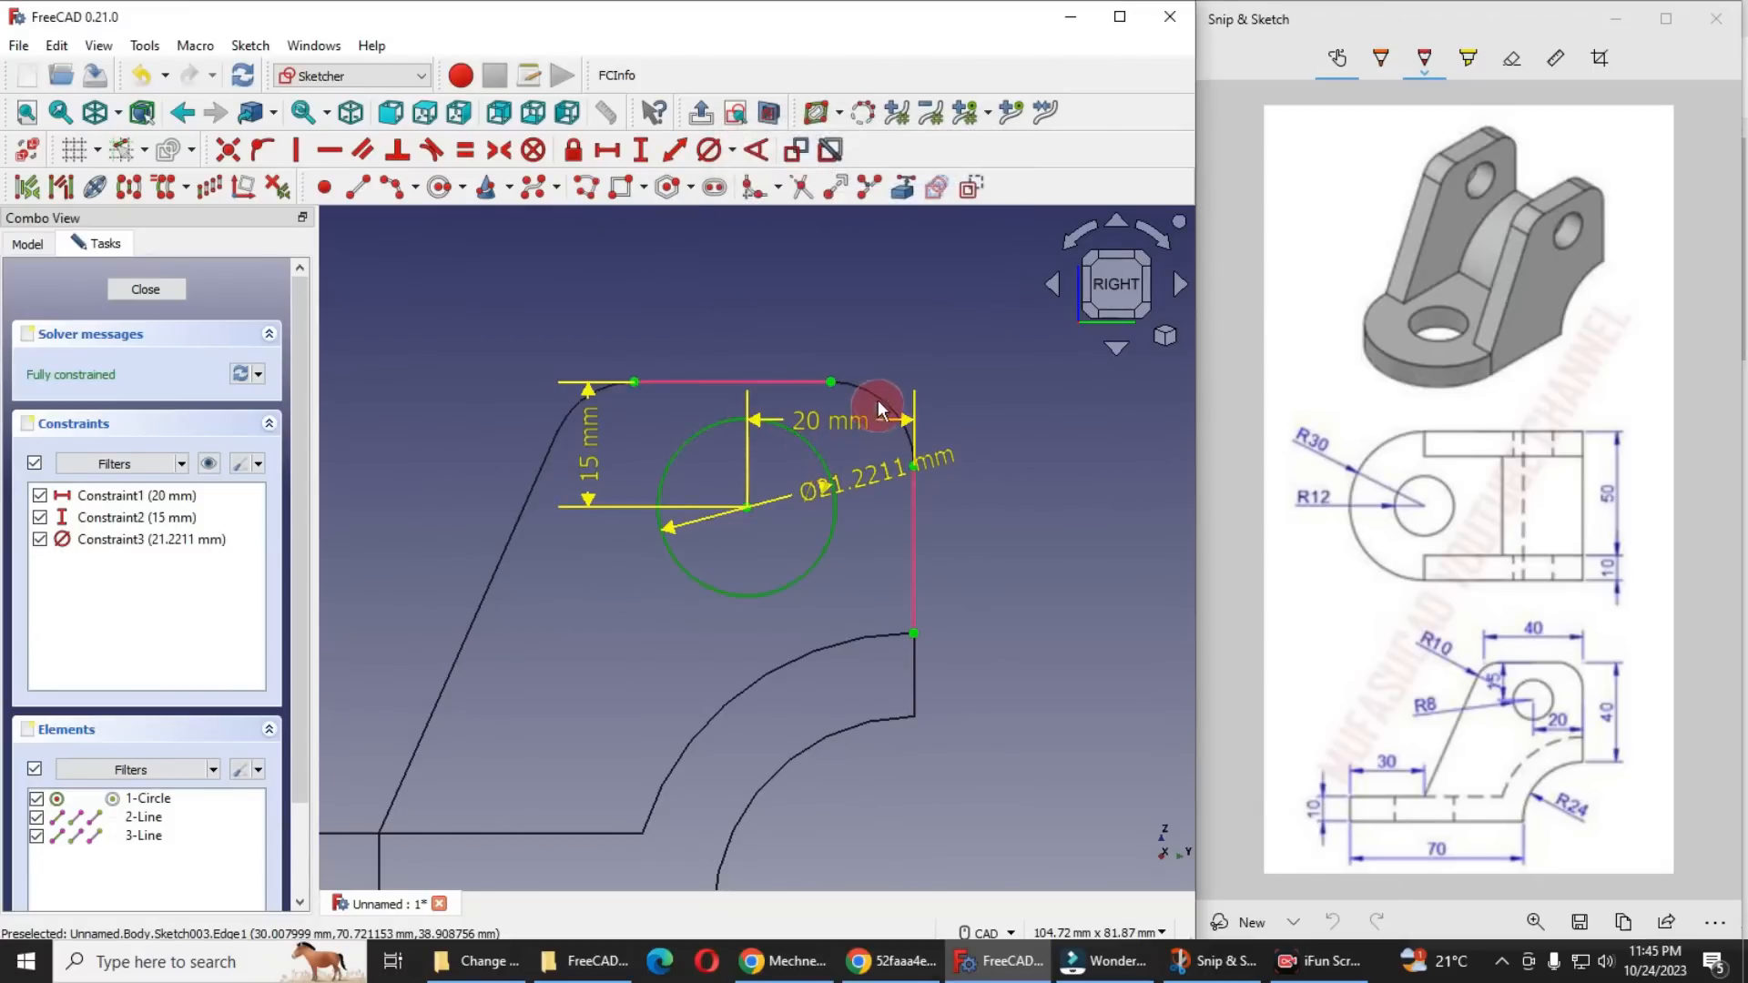
pyautogui.click(144, 290)
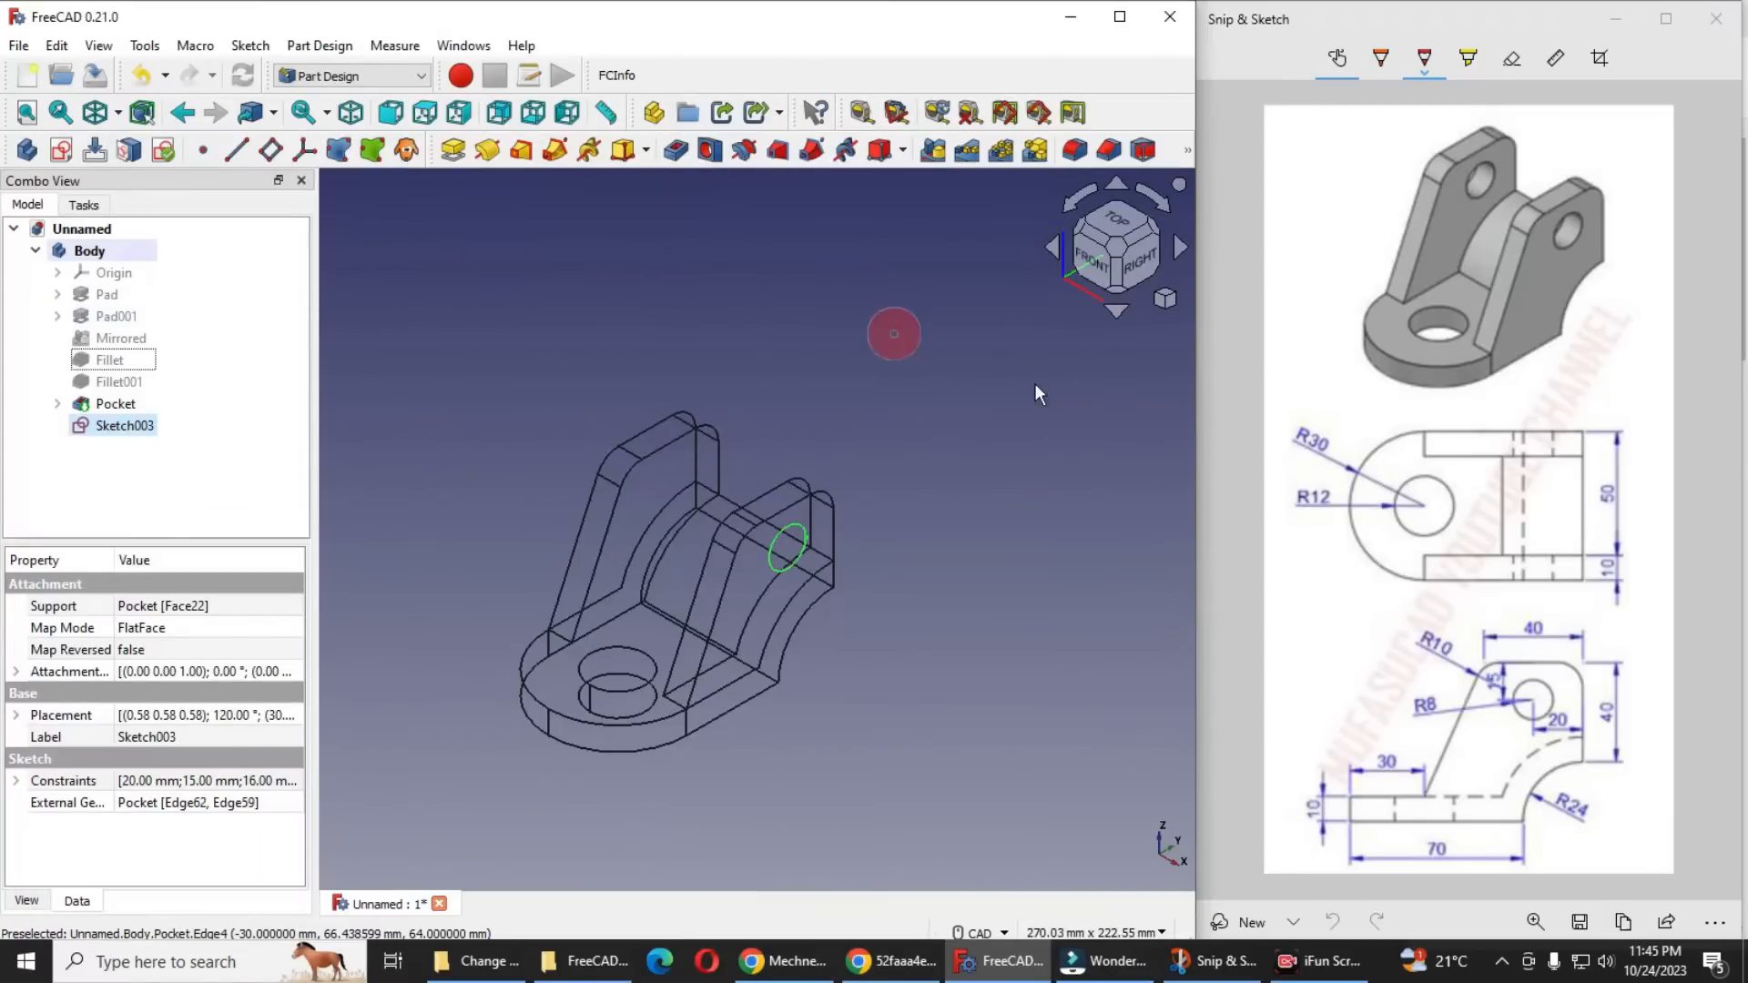
# Set the model's display style to Flat lines
pyautogui.click(1178, 298)
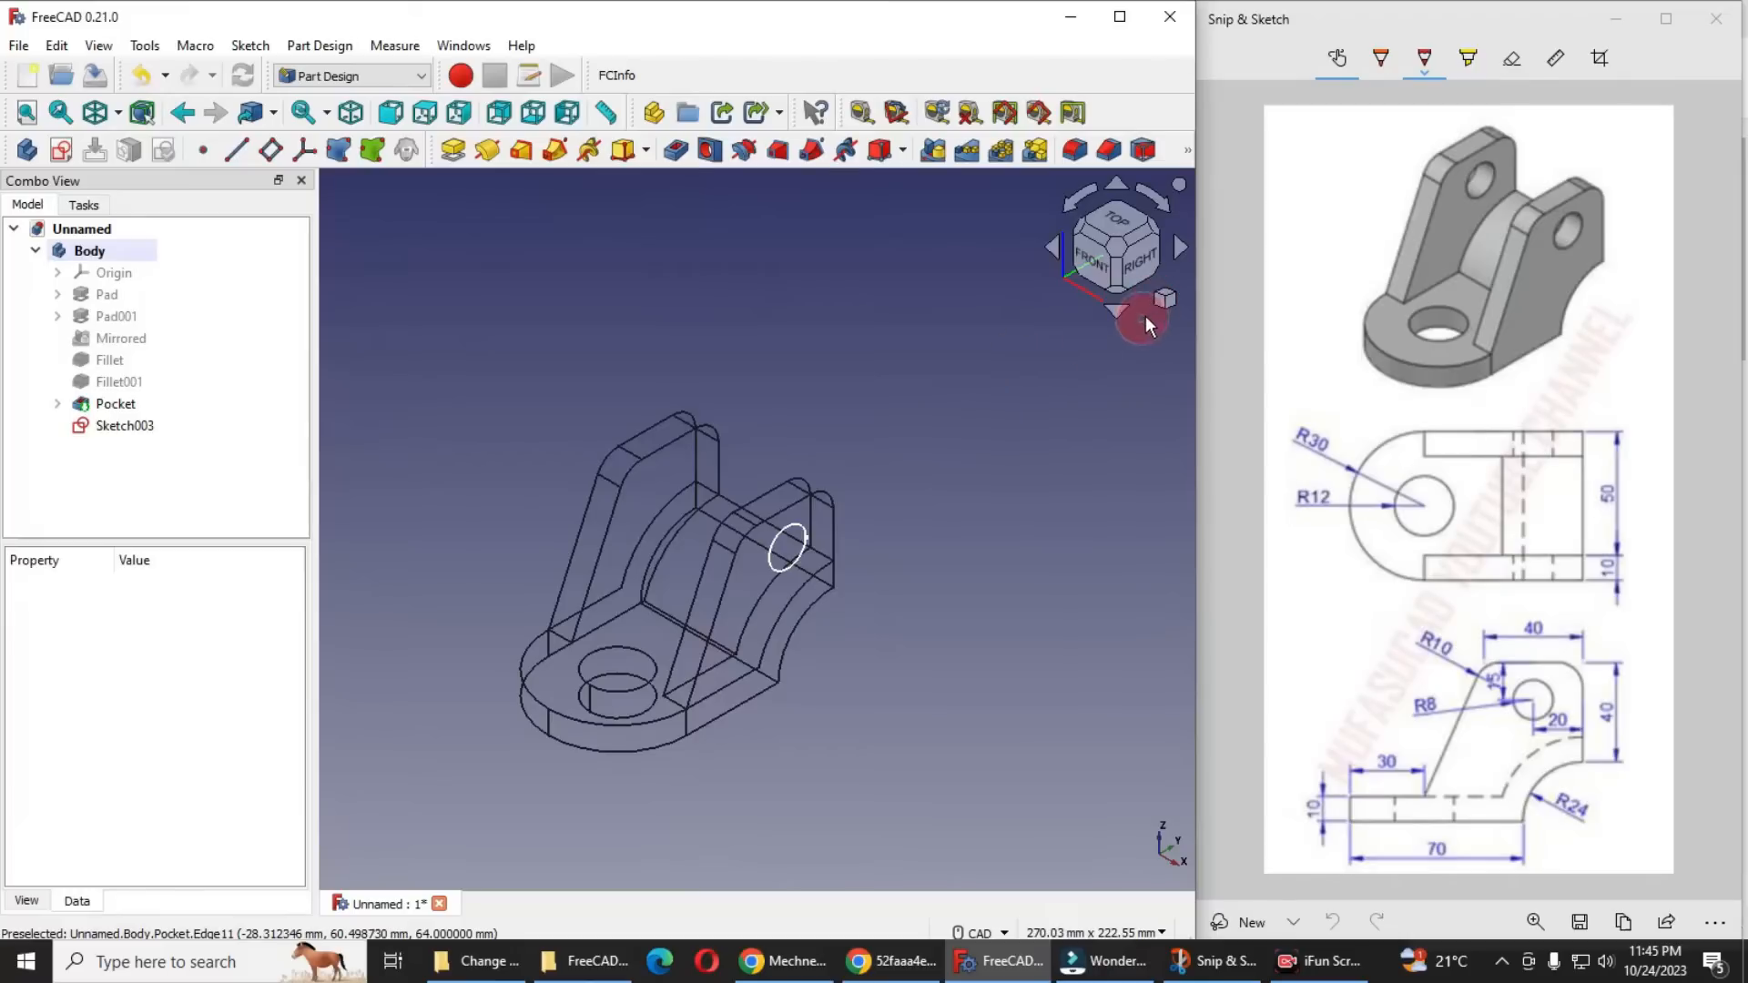
pyautogui.click(119, 113)
pyautogui.click(137, 287)
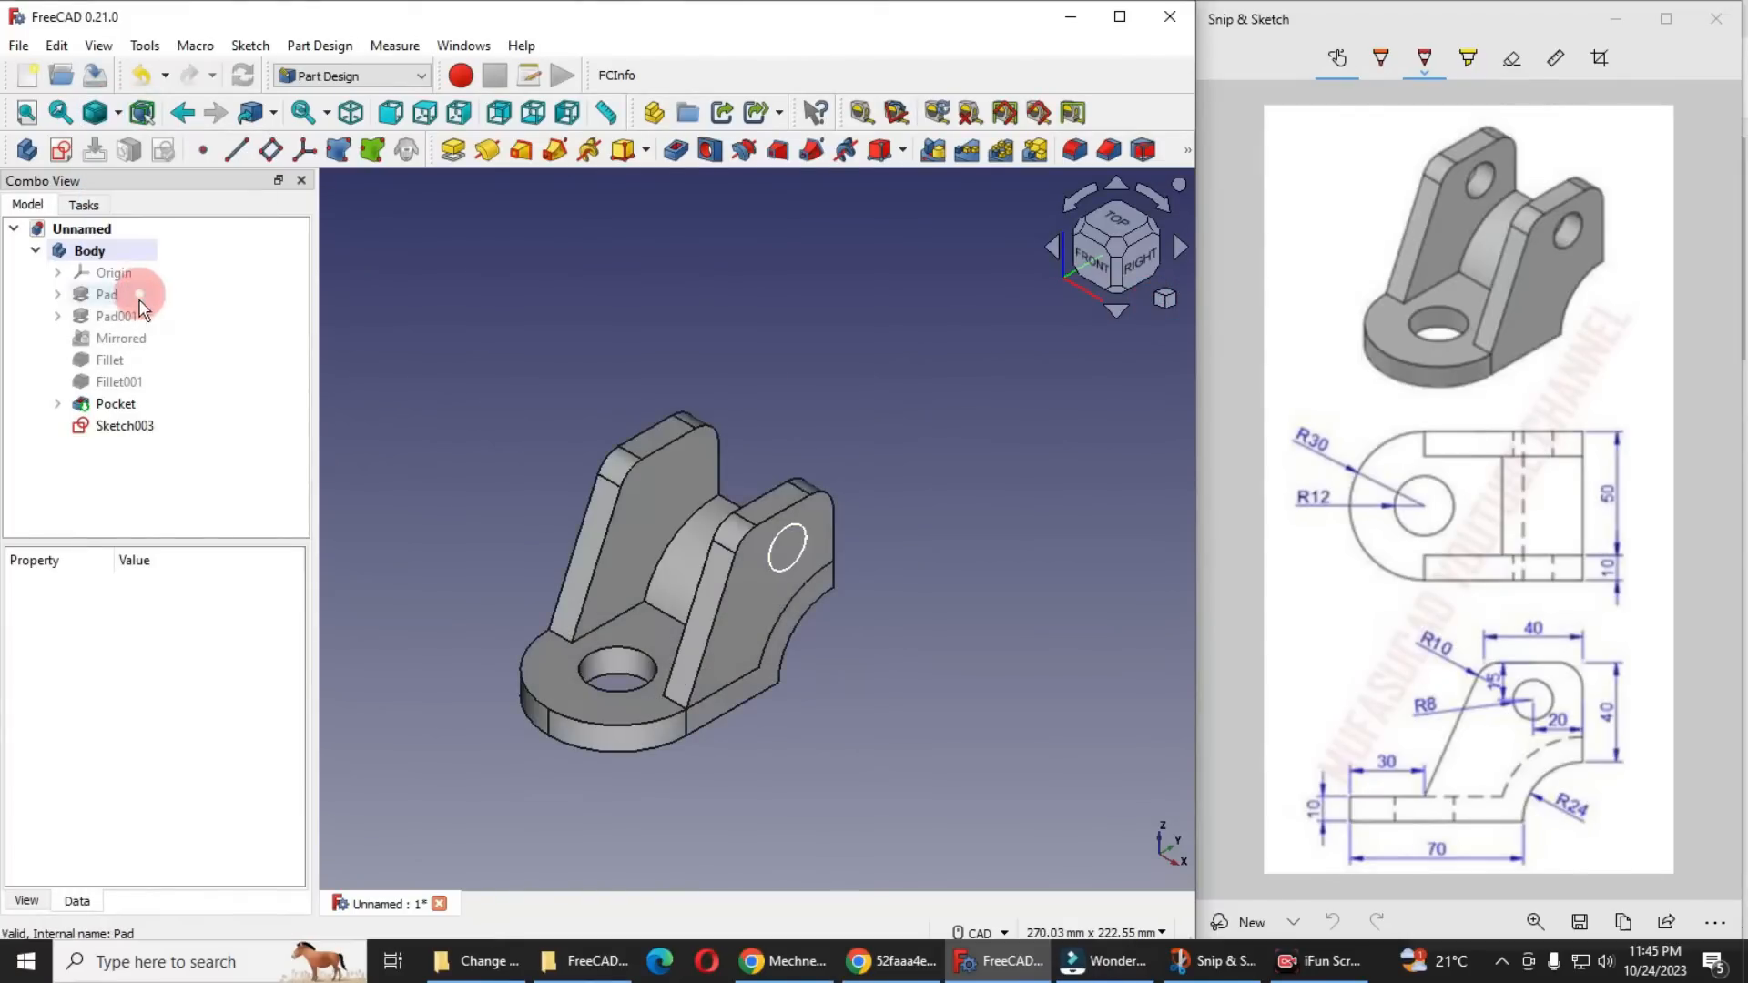
# Cut a Through all pocket from the lug's circle sketch through both side lugs
pyautogui.click(95, 428)
pyautogui.click(679, 151)
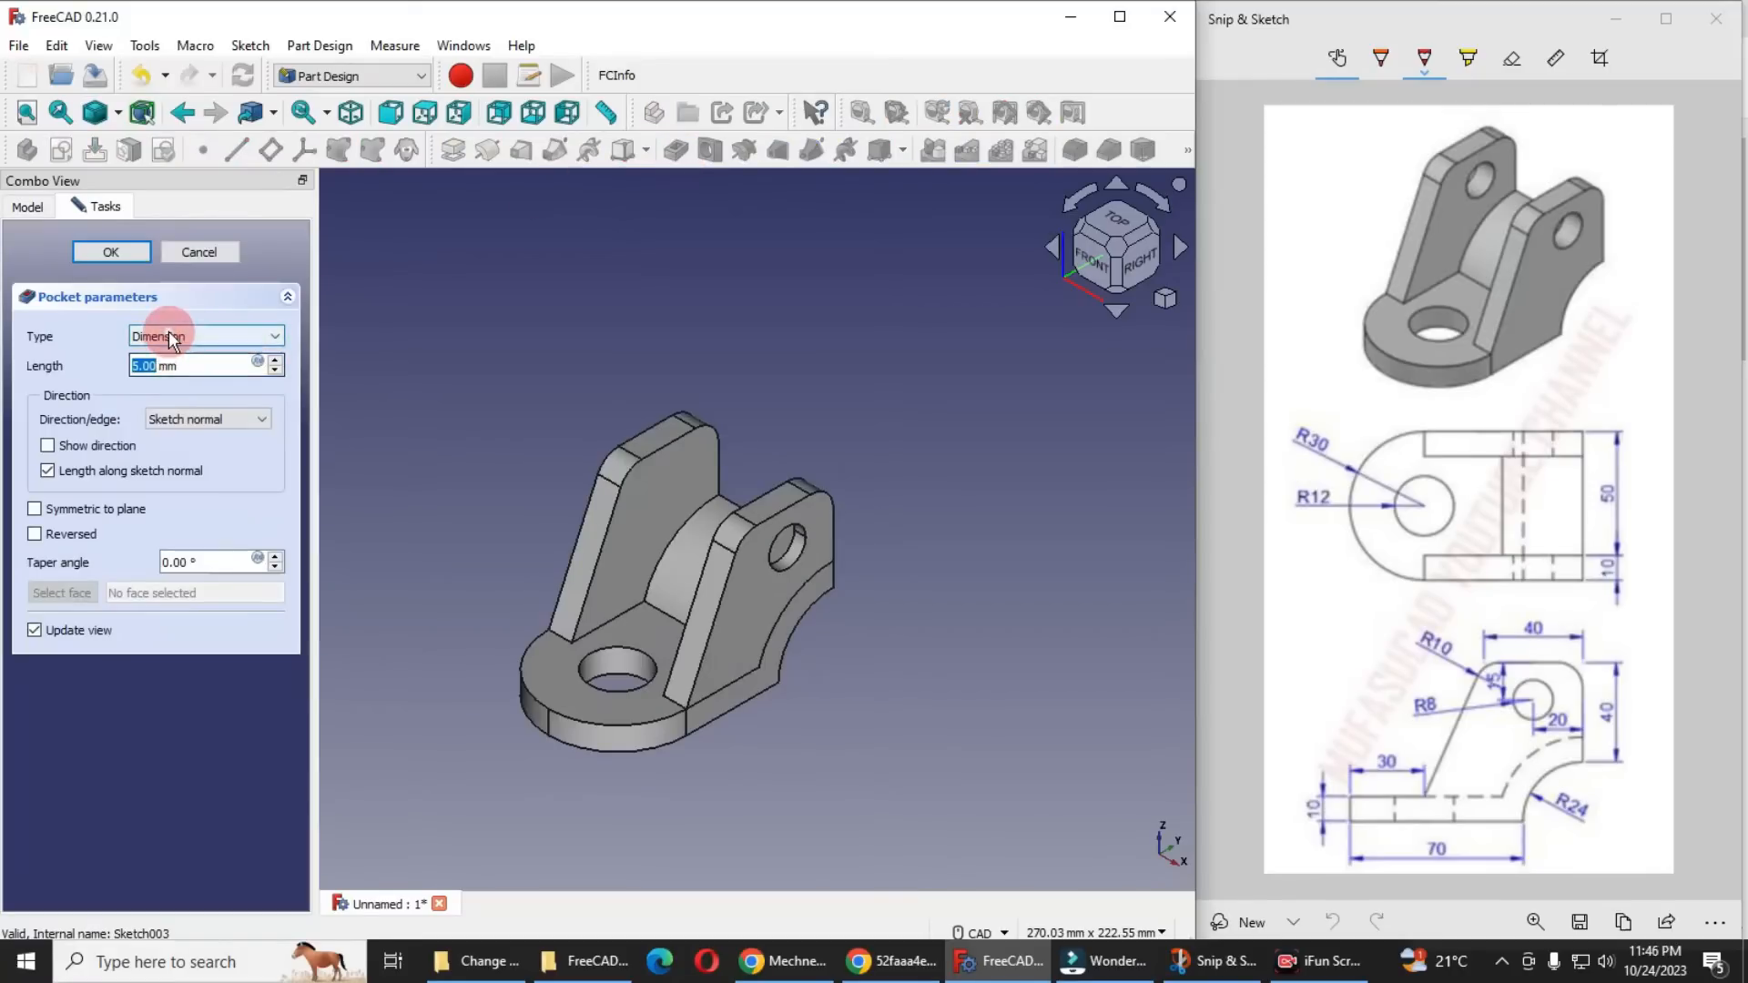
pyautogui.click(167, 331)
pyautogui.click(164, 364)
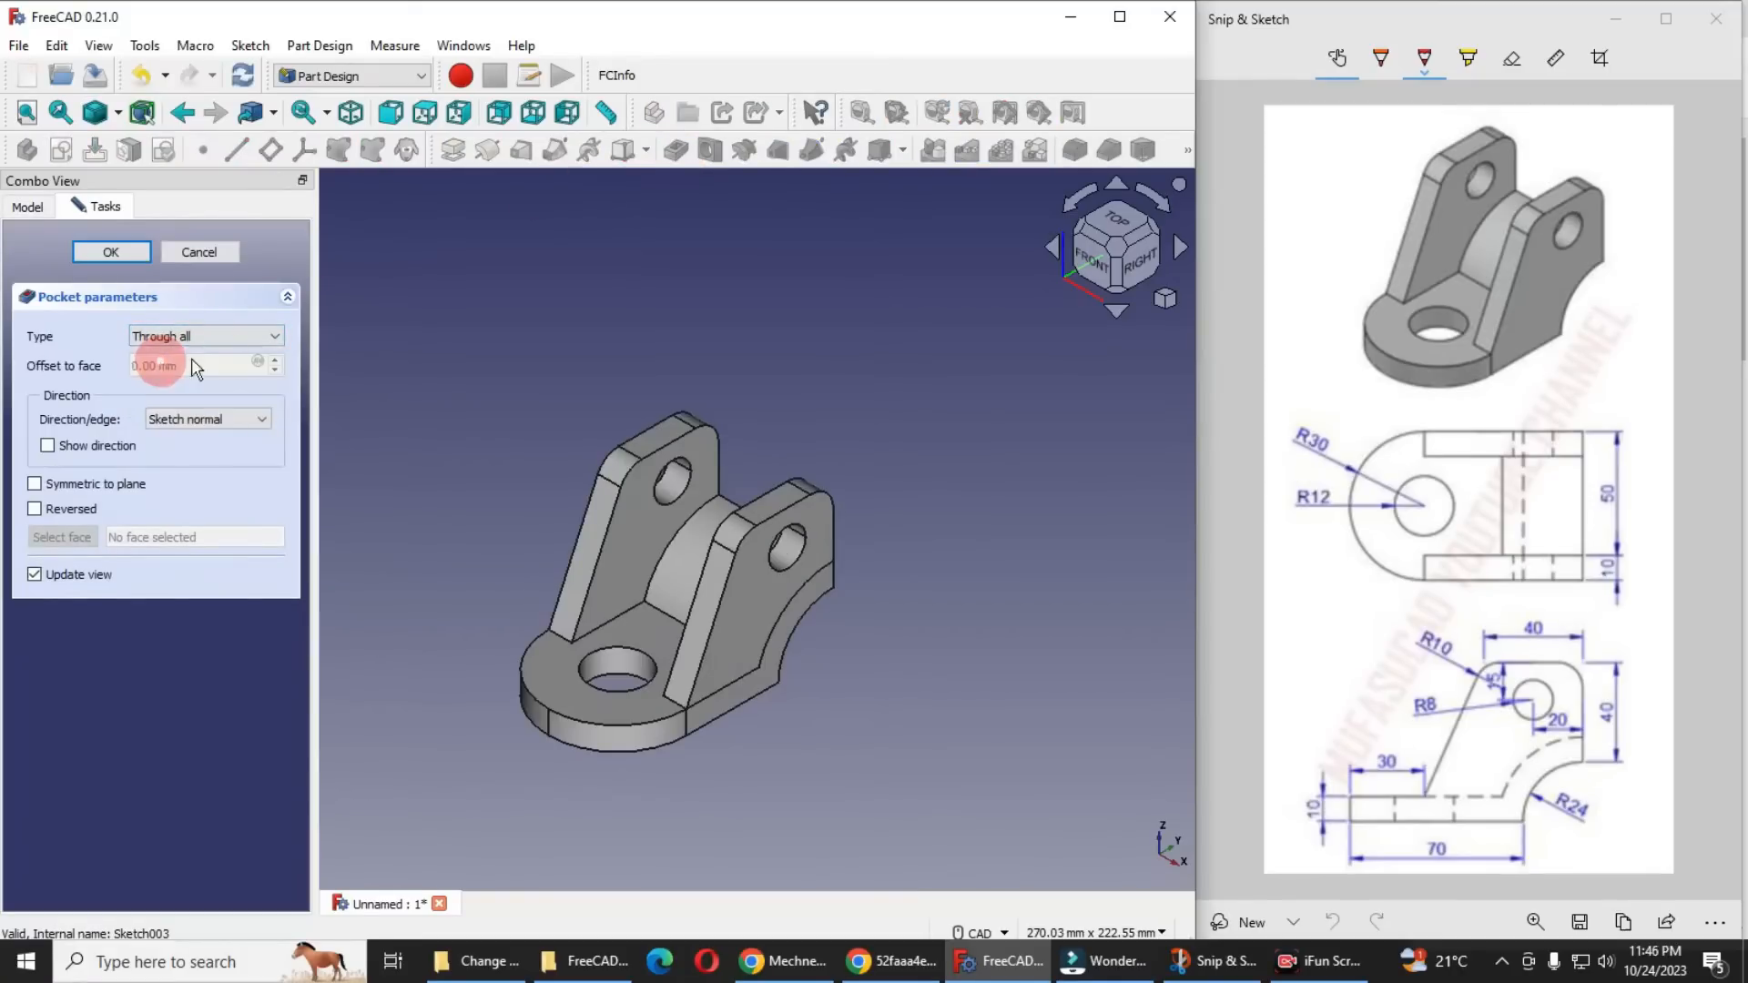
pyautogui.click(85, 259)
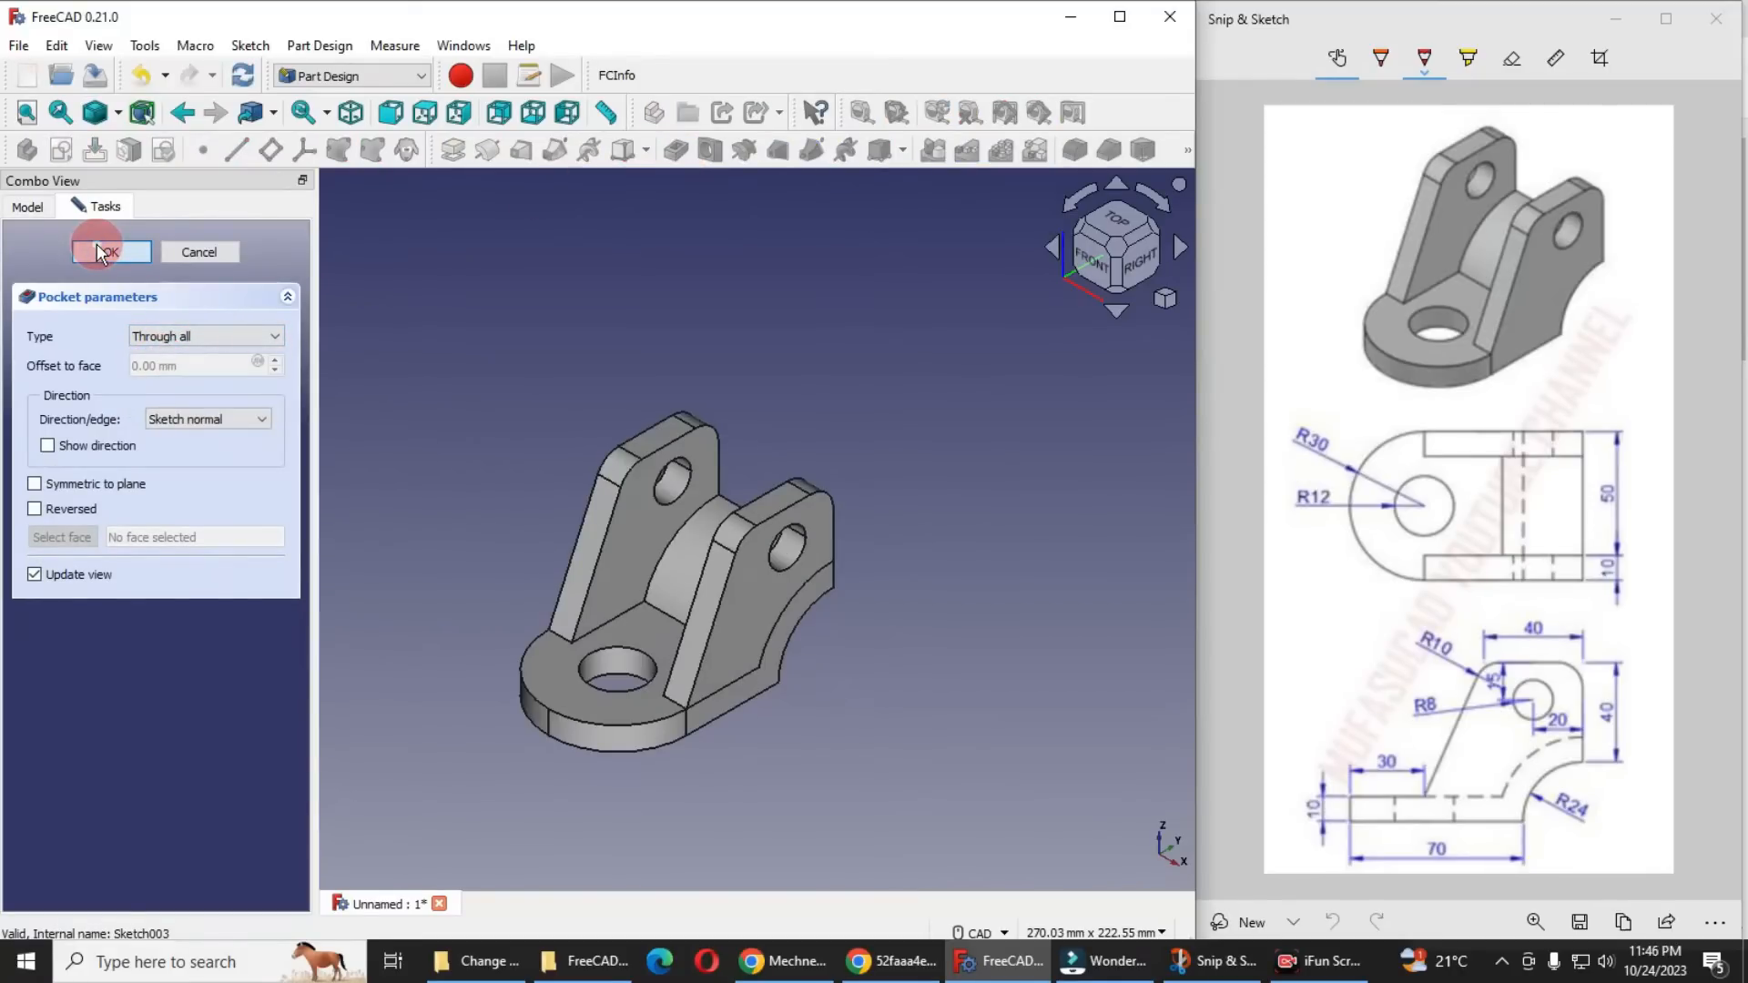
# Examine the bracket against the reference drawing, including the seam edges where the side lug's outer face meets the base
pyautogui.scroll(2, 746, 597)
pyautogui.scroll(-2, 746, 596)
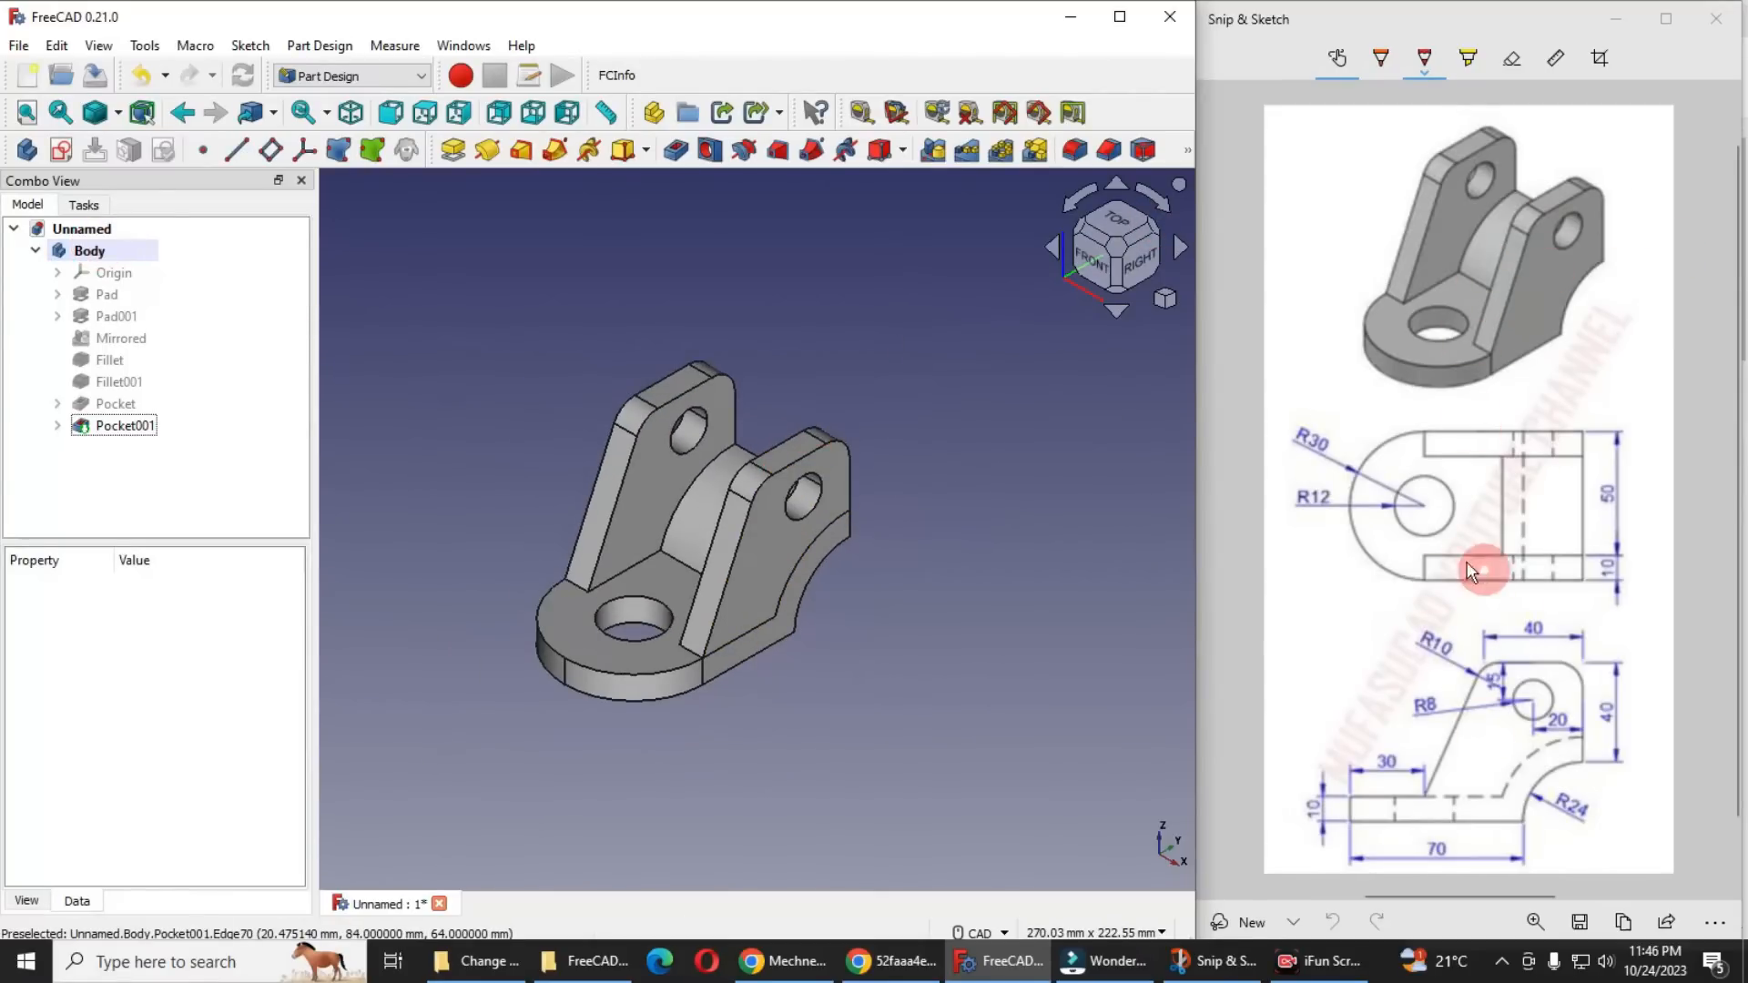
pyautogui.scroll(2, 662, 613)
pyautogui.moveTo(671, 604); pyautogui.dragTo(761, 604, button='middle')
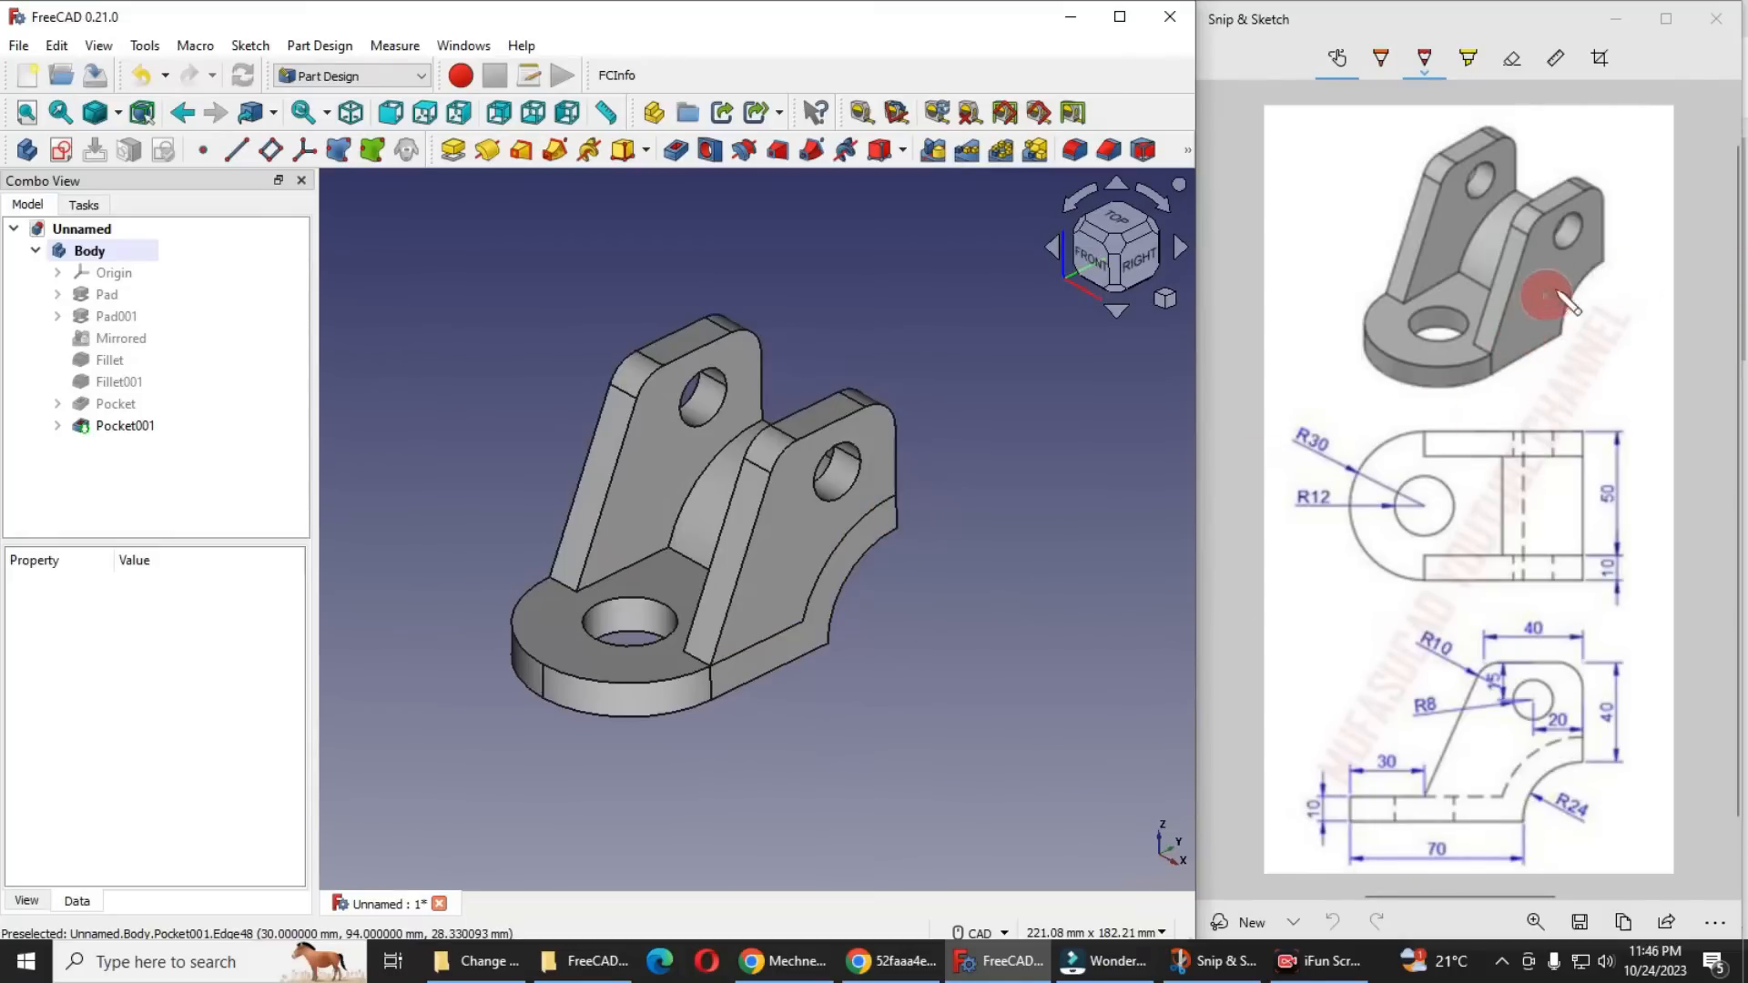
pyautogui.scroll(1, 770, 603)
pyautogui.scroll(2, 771, 603)
pyautogui.moveTo(773, 635); pyautogui.dragTo(652, 635, button='middle')
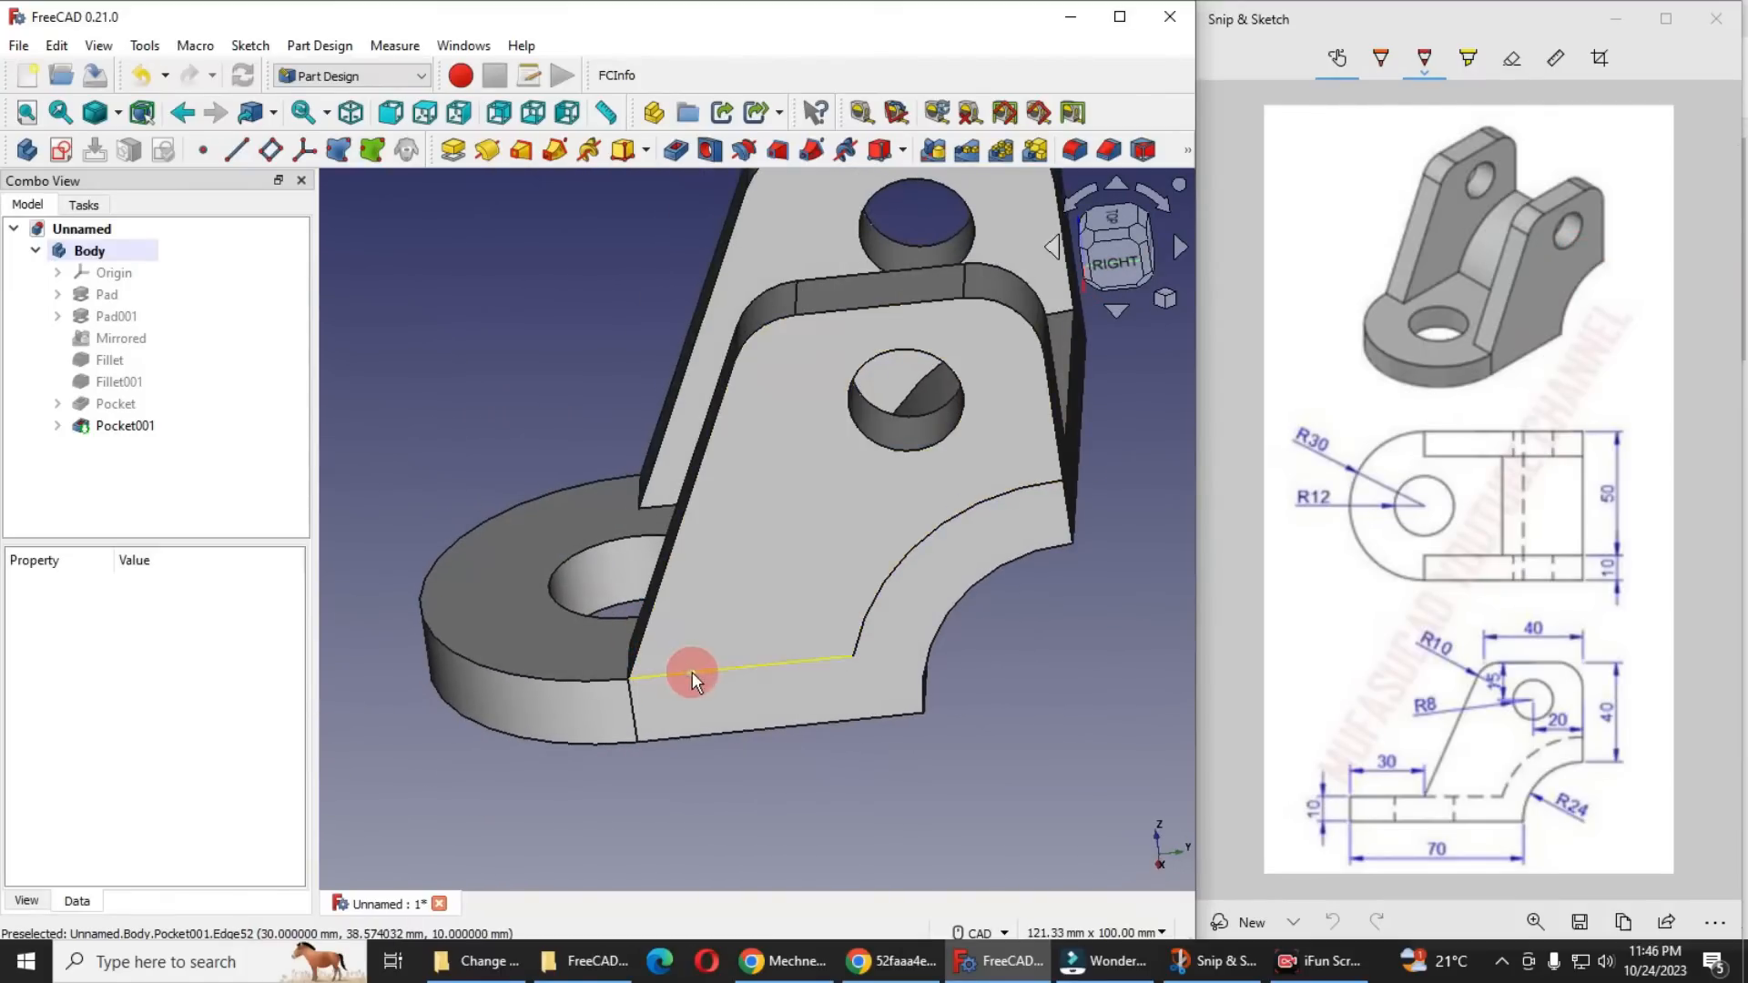
pyautogui.scroll(-3, 787, 695)
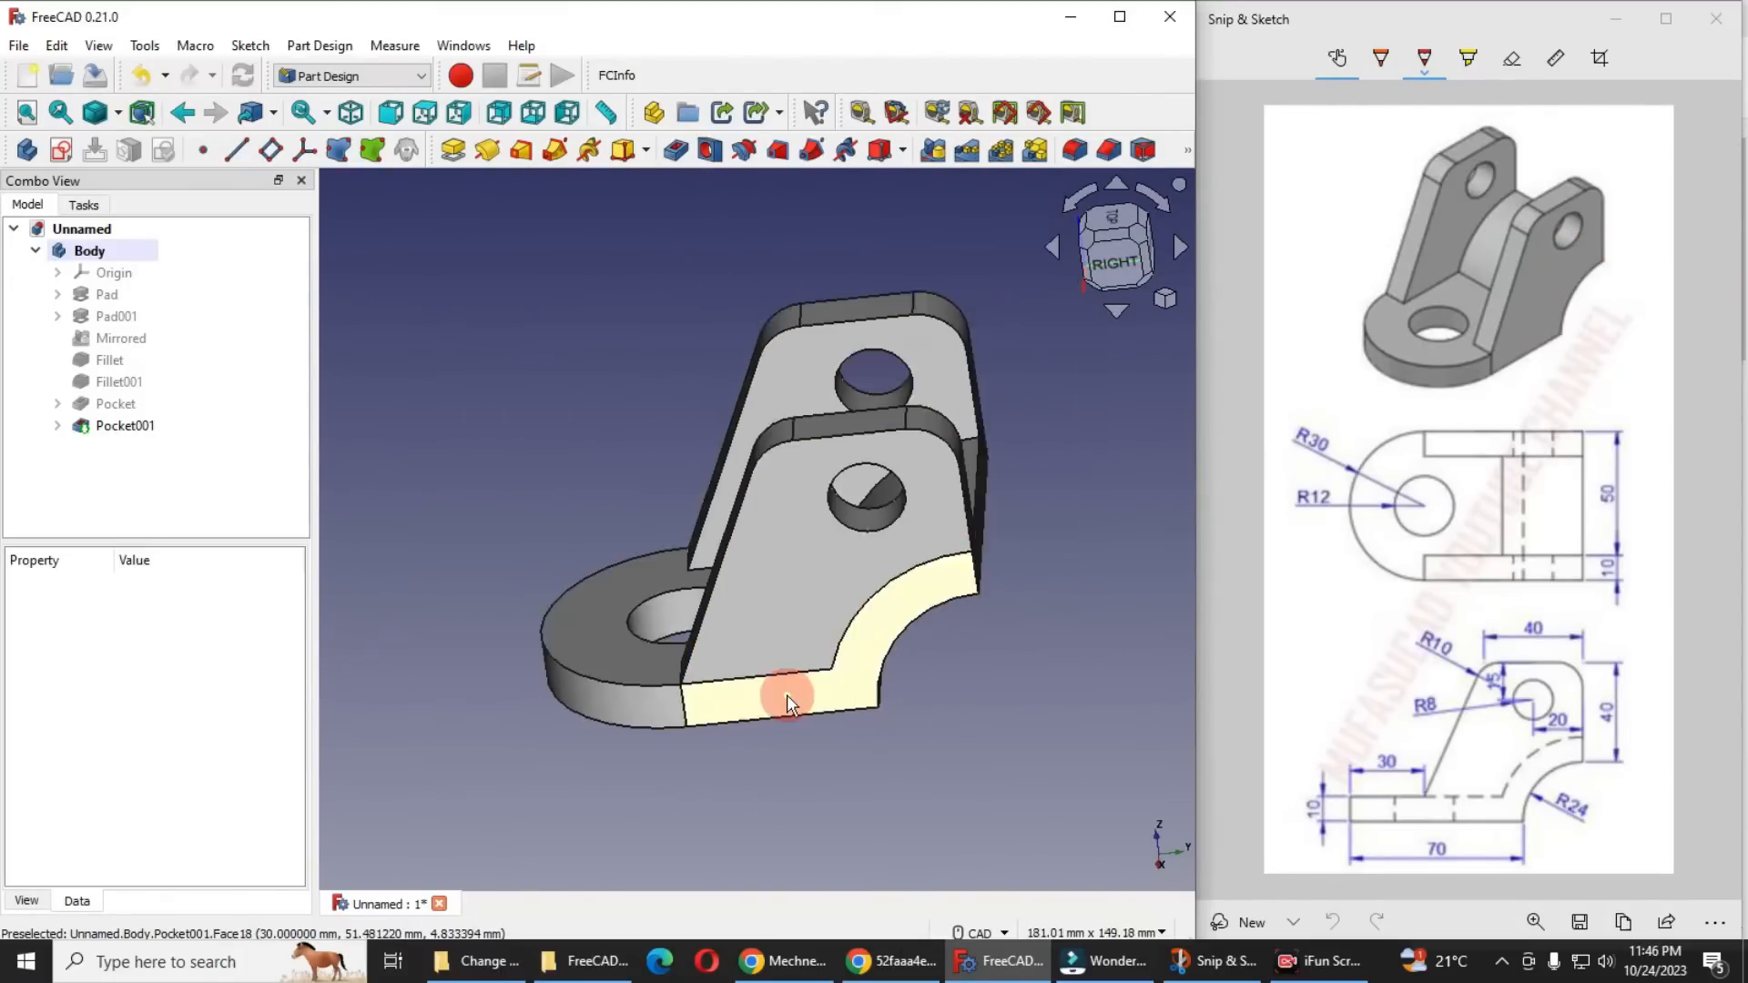
# Set the Refine property of the lug-hole pocket (Pocket001) to true and check the bracket's outer faces
pyautogui.click(118, 424)
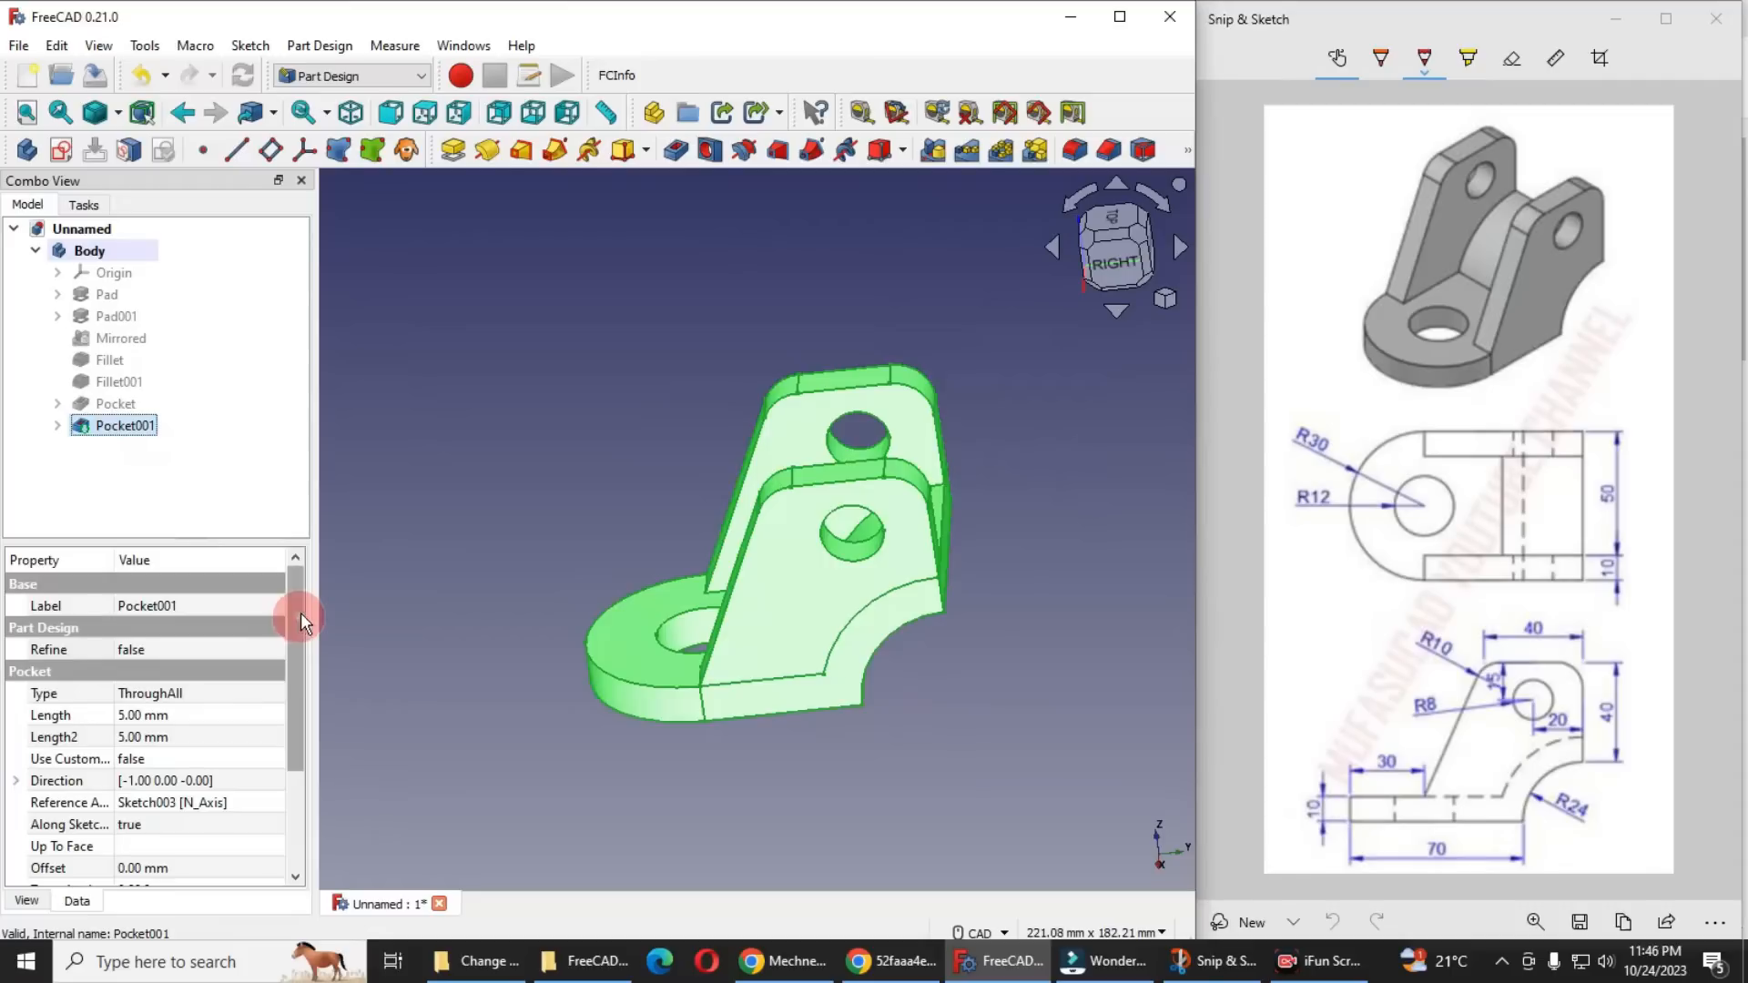
pyautogui.moveTo(299, 614); pyautogui.dragTo(299, 635)
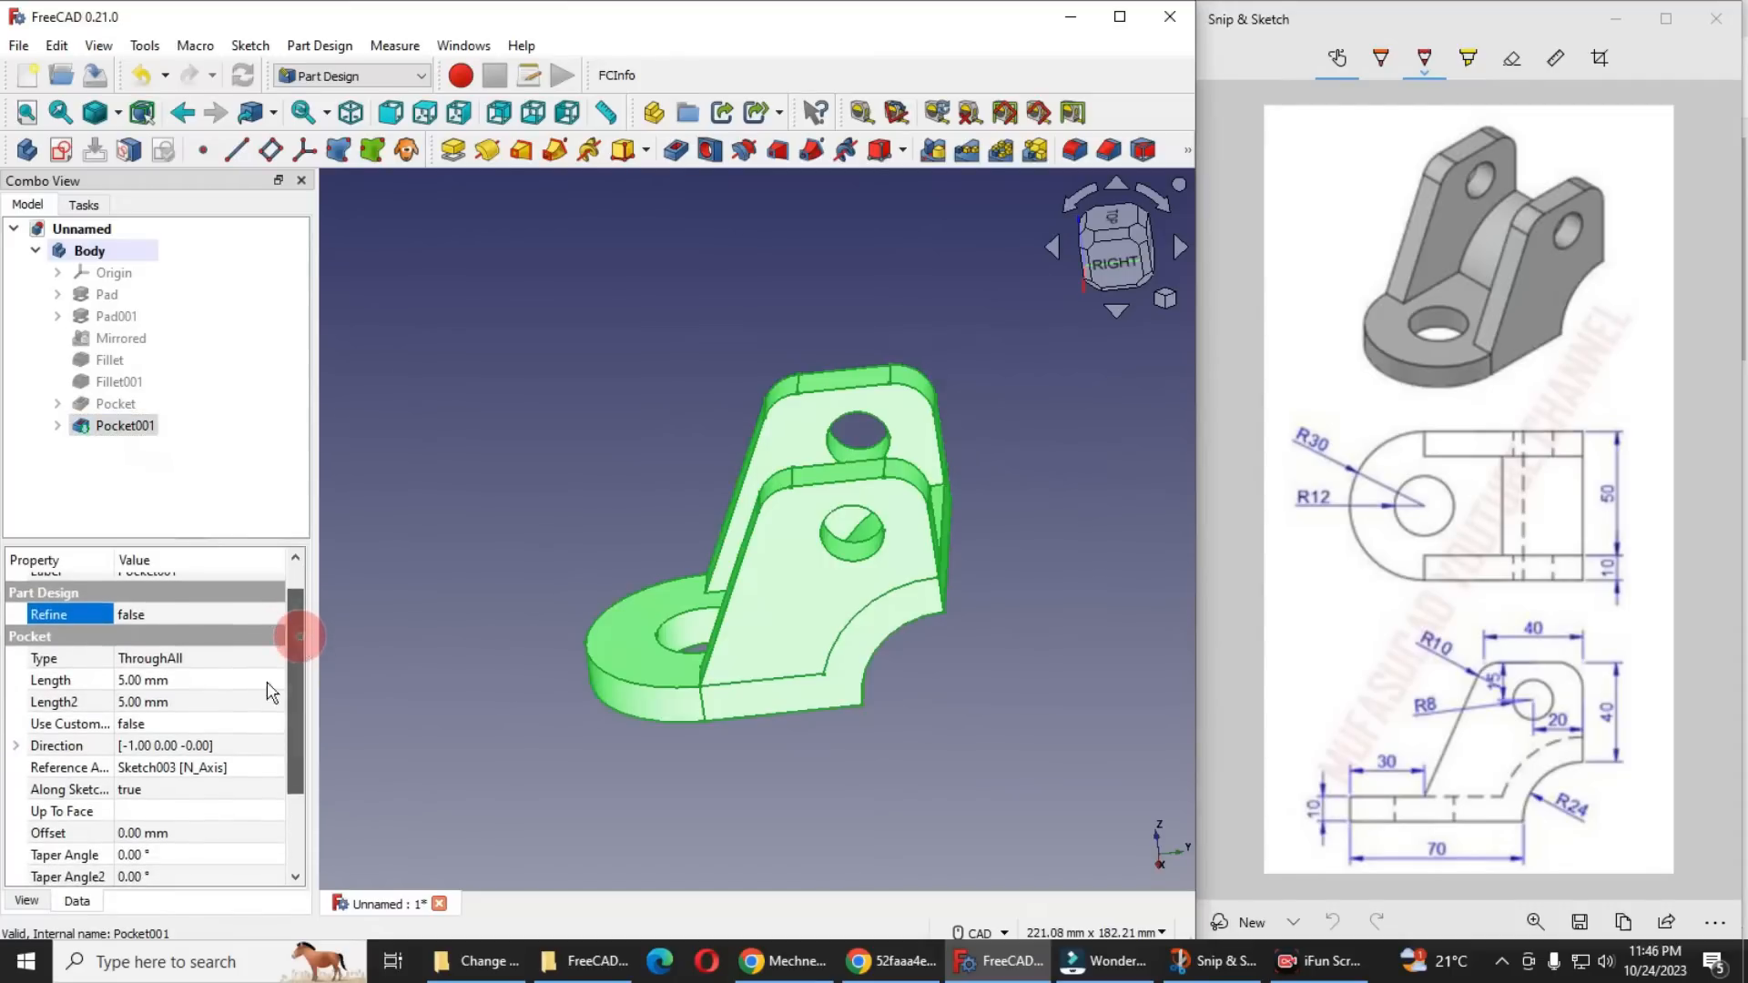
pyautogui.click(62, 594)
pyautogui.click(161, 618)
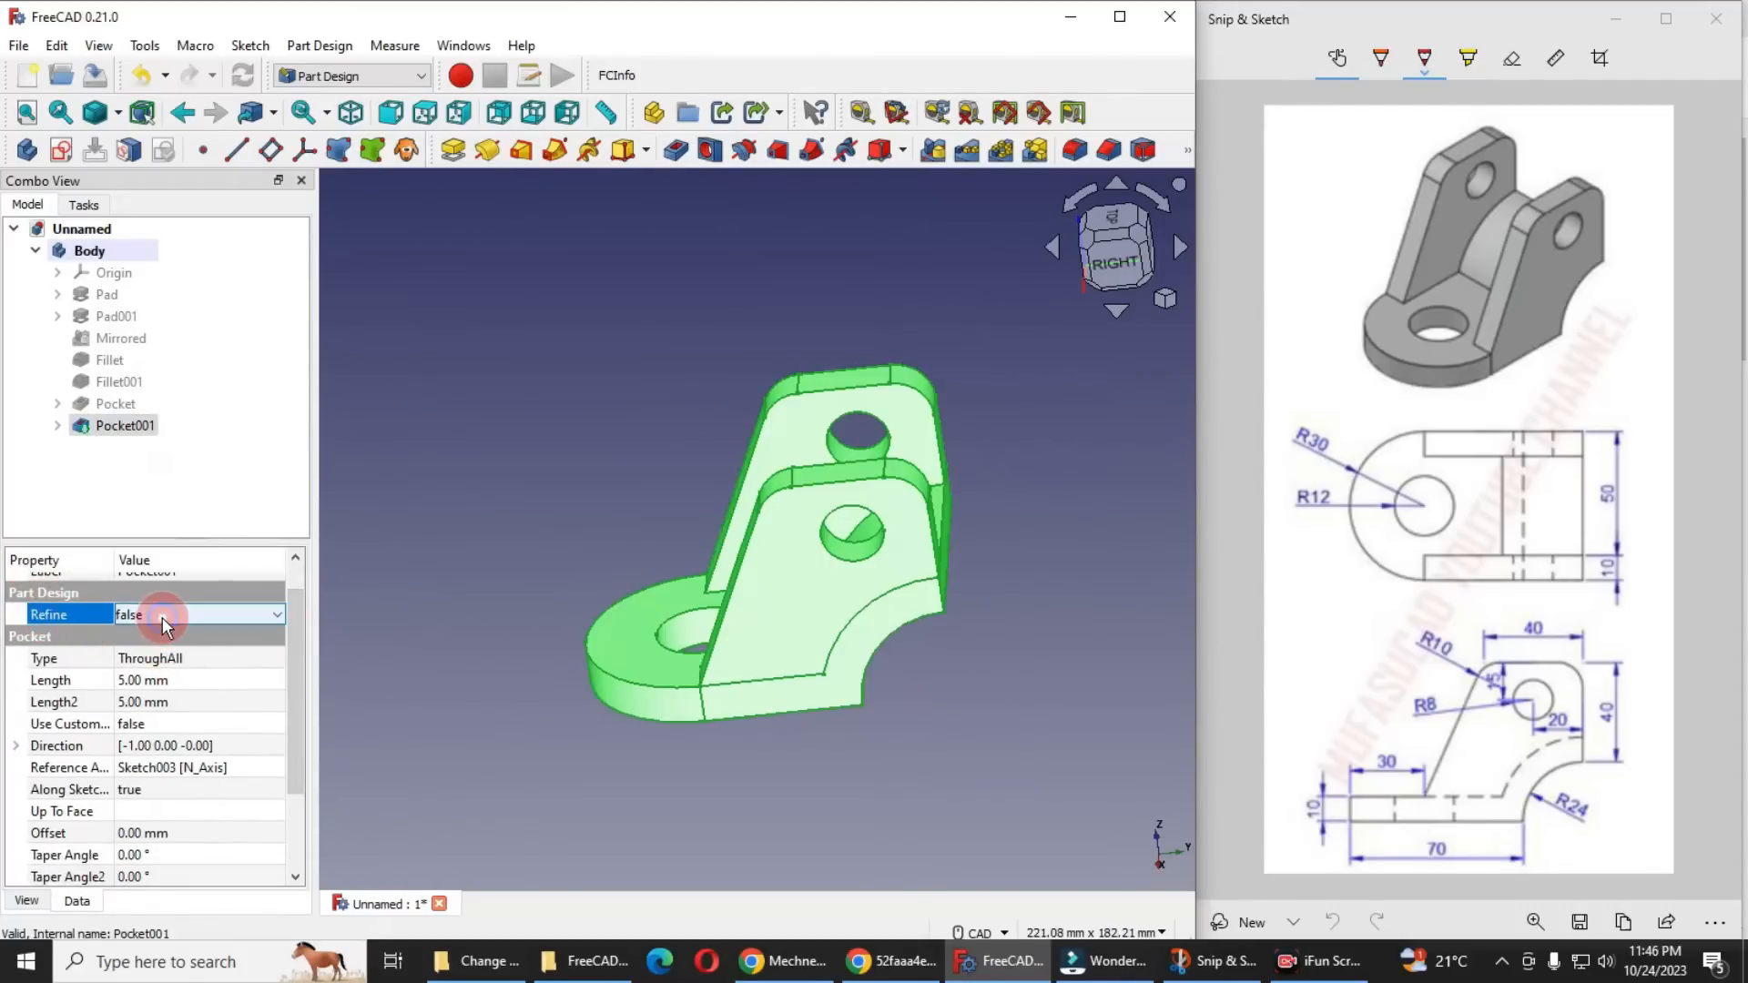
pyautogui.click(162, 617)
pyautogui.click(164, 650)
pyautogui.click(482, 544)
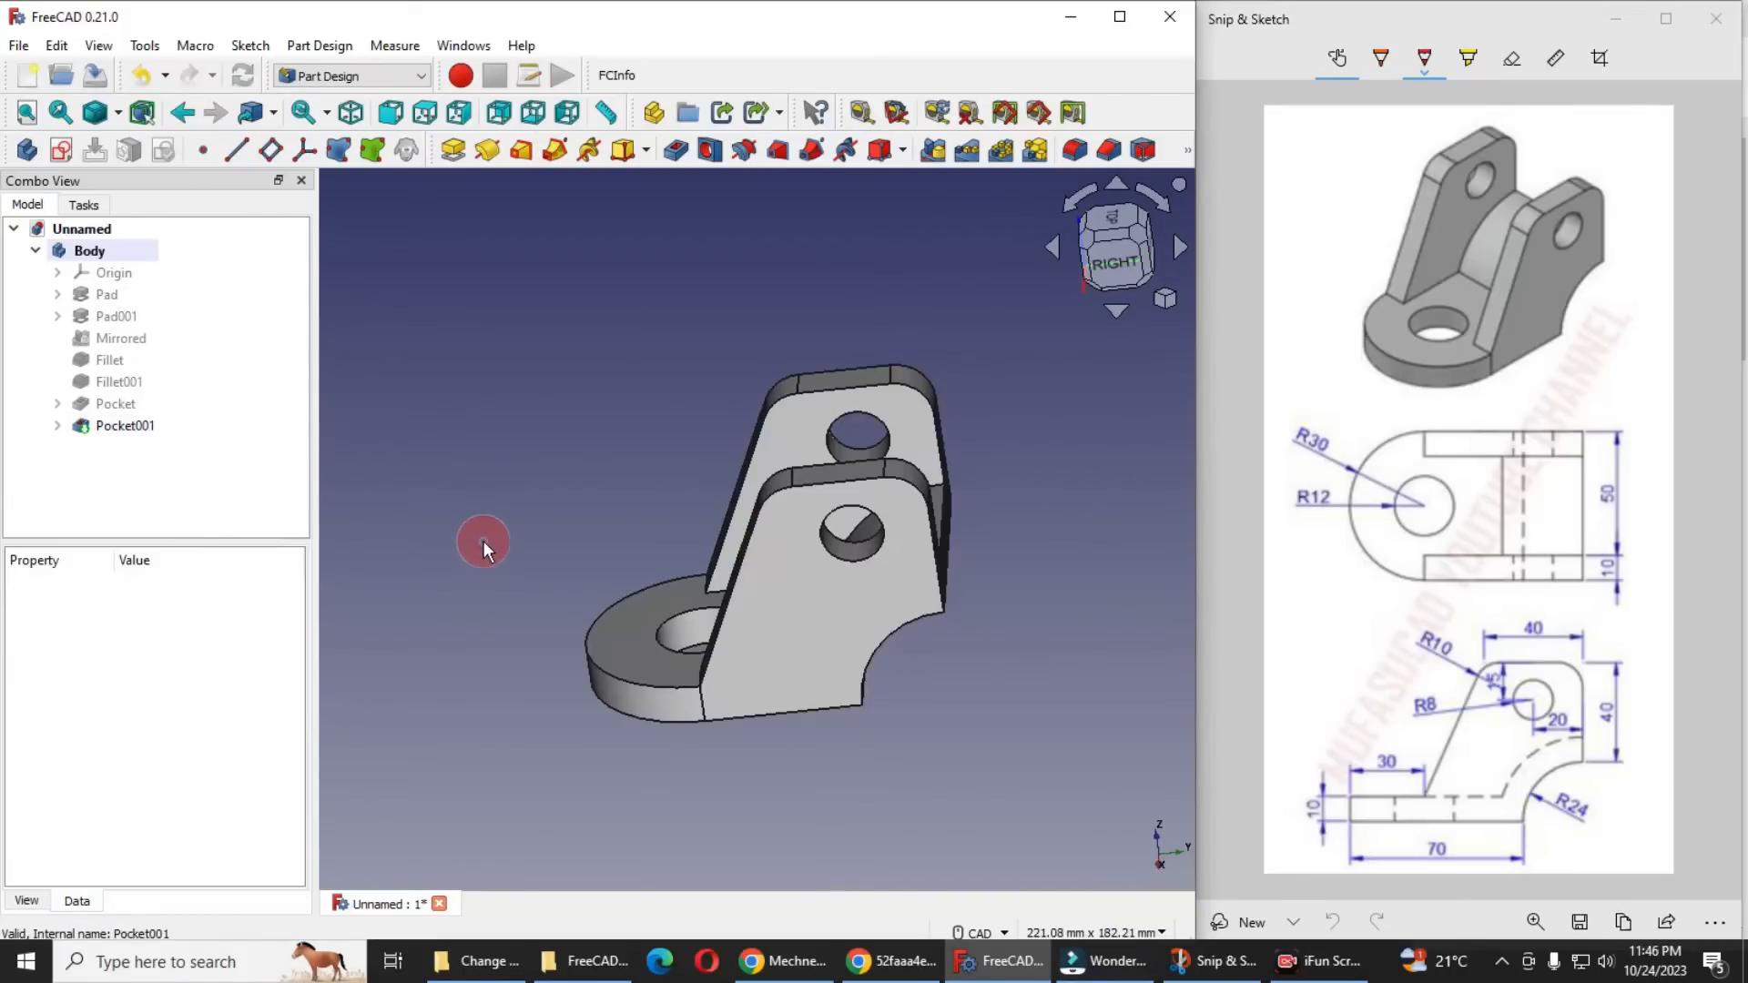
pyautogui.moveTo(520, 637); pyautogui.dragTo(683, 645, button='middle')
pyautogui.click(1107, 367)
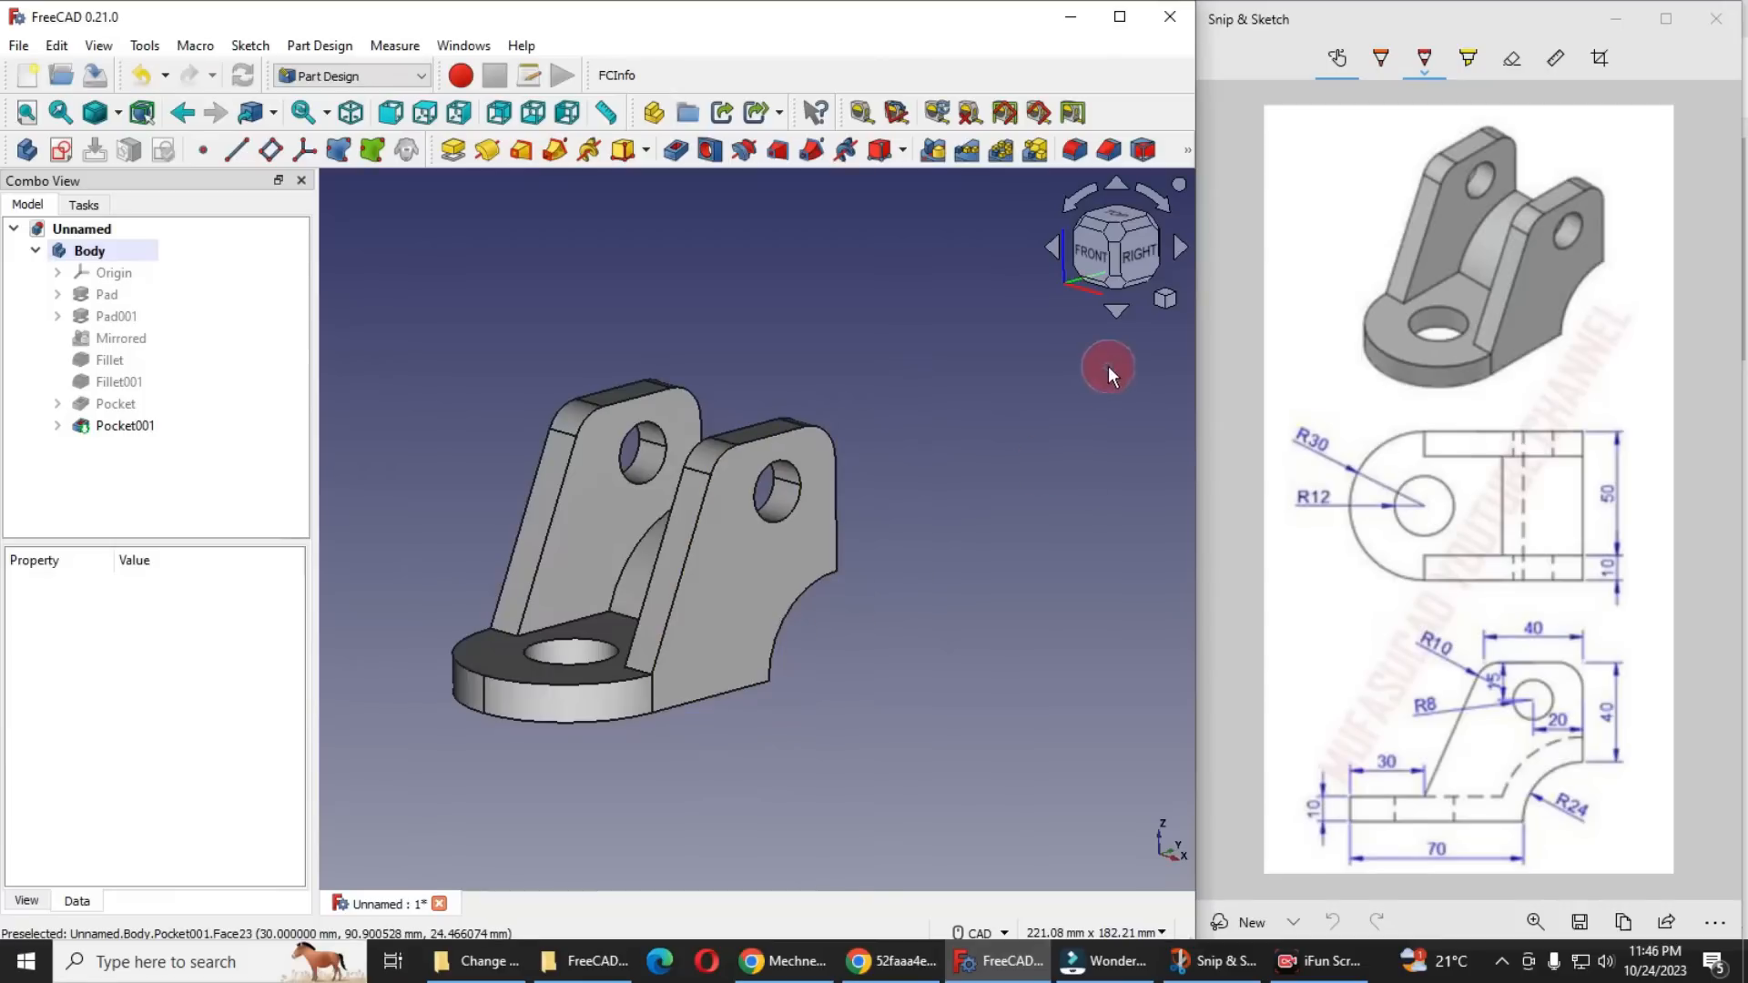
# Set the bracket to the isometric view and compare it with the reference drawing's pictorial view
pyautogui.click(1165, 299)
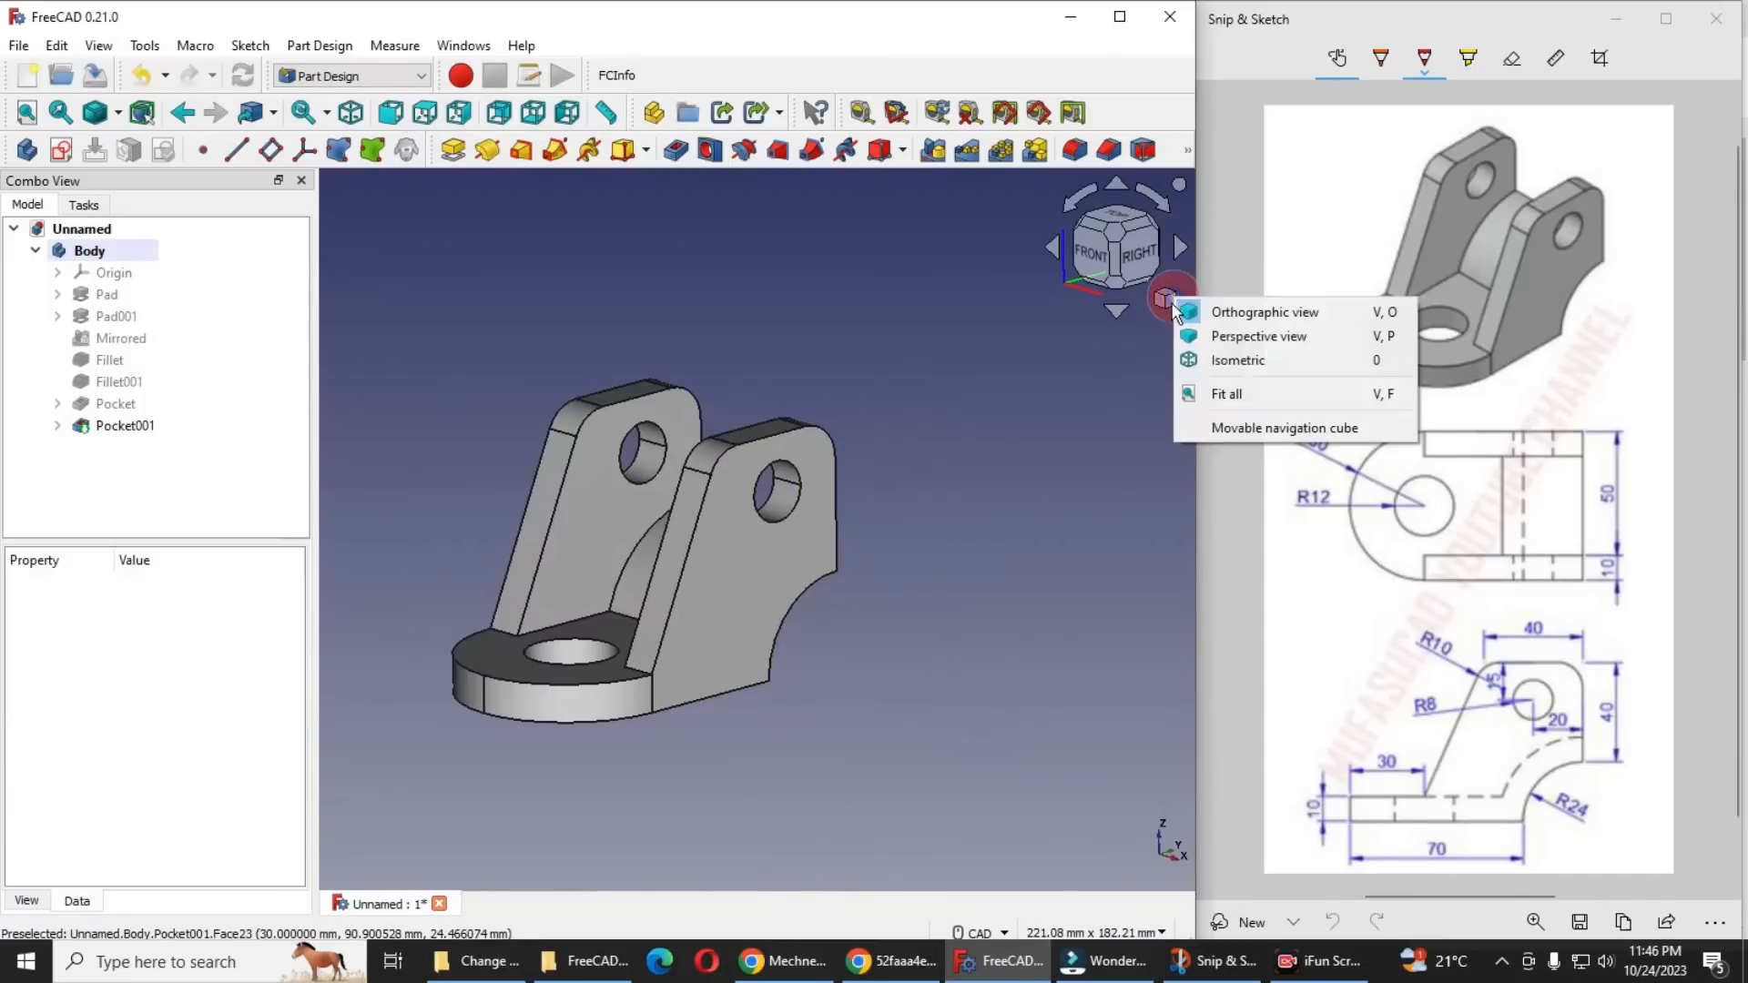
pyautogui.click(1222, 366)
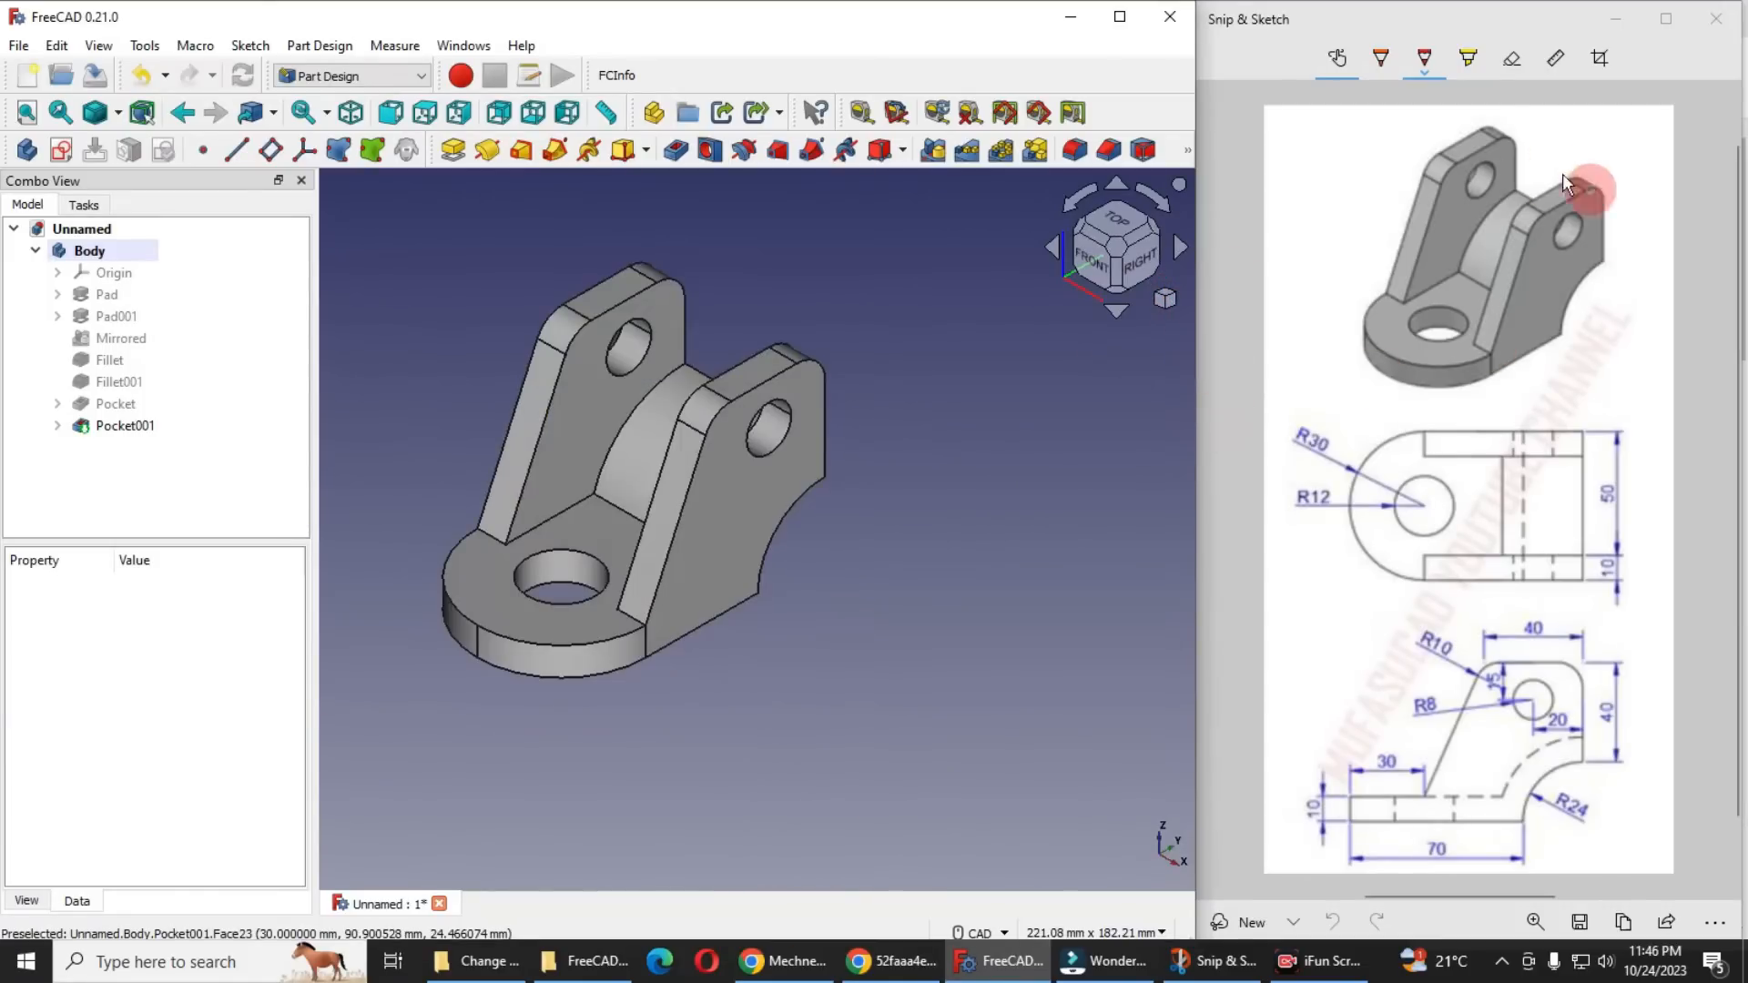
pyautogui.scroll(-2, 943, 468)
pyautogui.scroll(2, 849, 445)
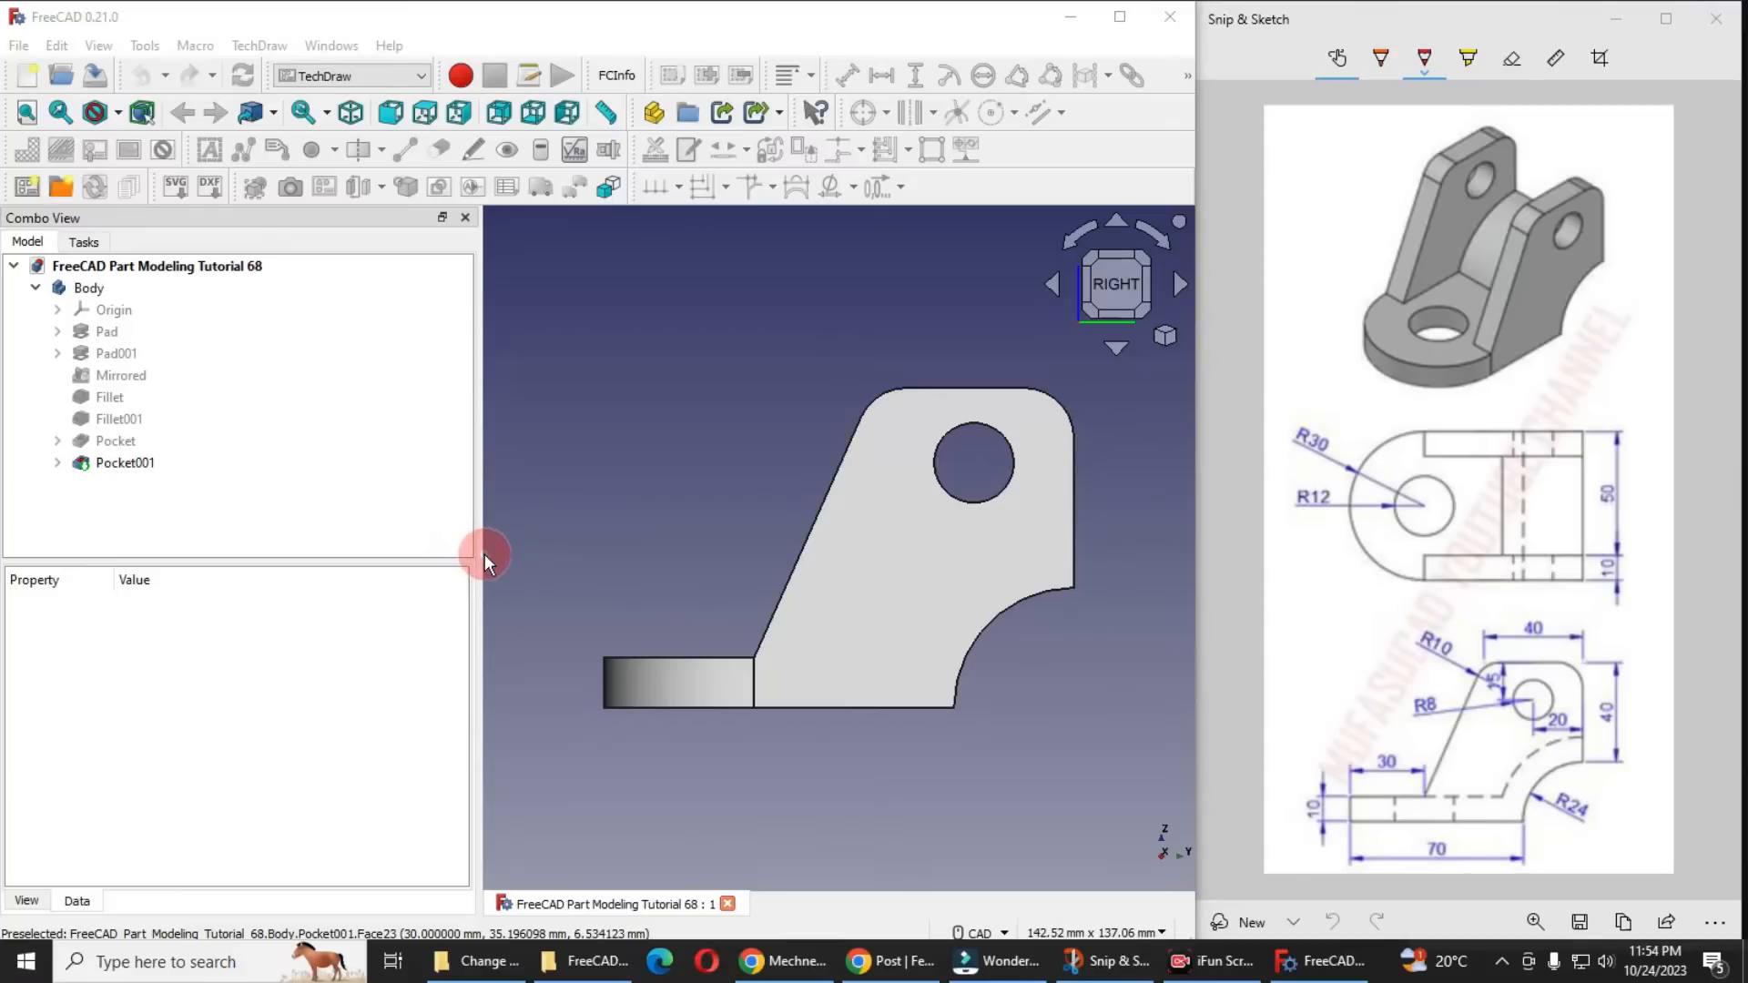
# Insert a default TechDraw drawing page into the bracket document
pyautogui.moveTo(481, 553); pyautogui.dragTo(273, 539)
pyautogui.scroll(-1, 470, 529)
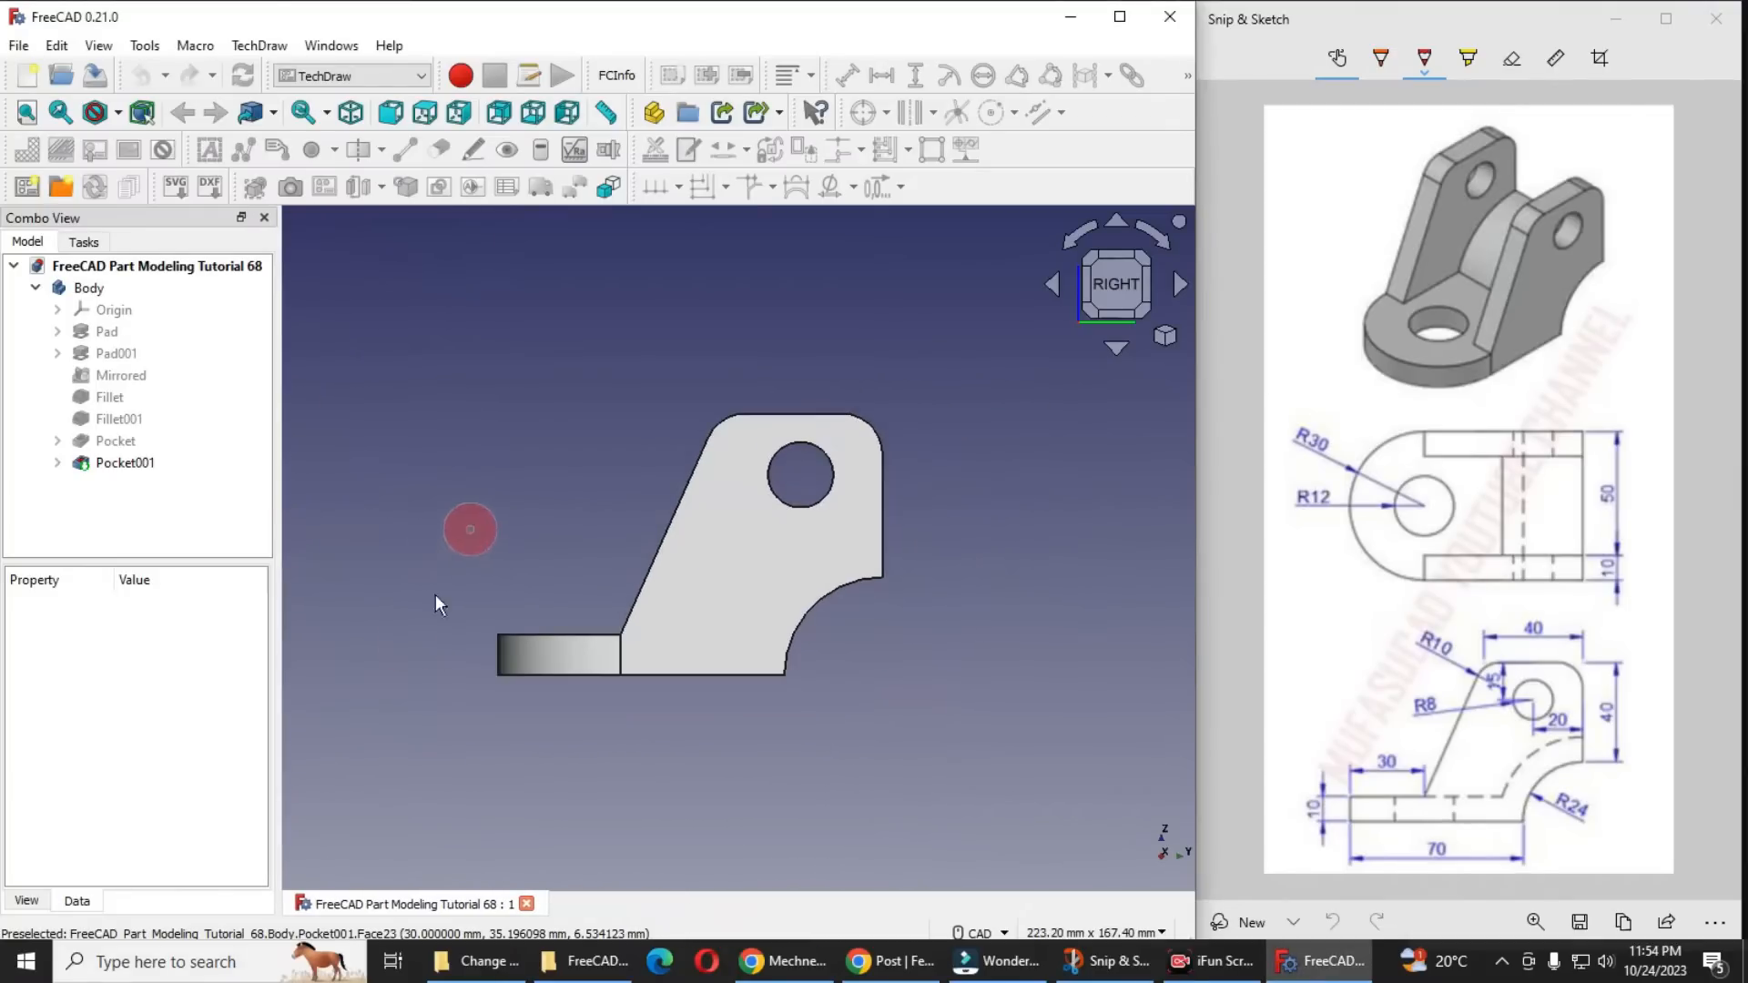
pyautogui.click(24, 189)
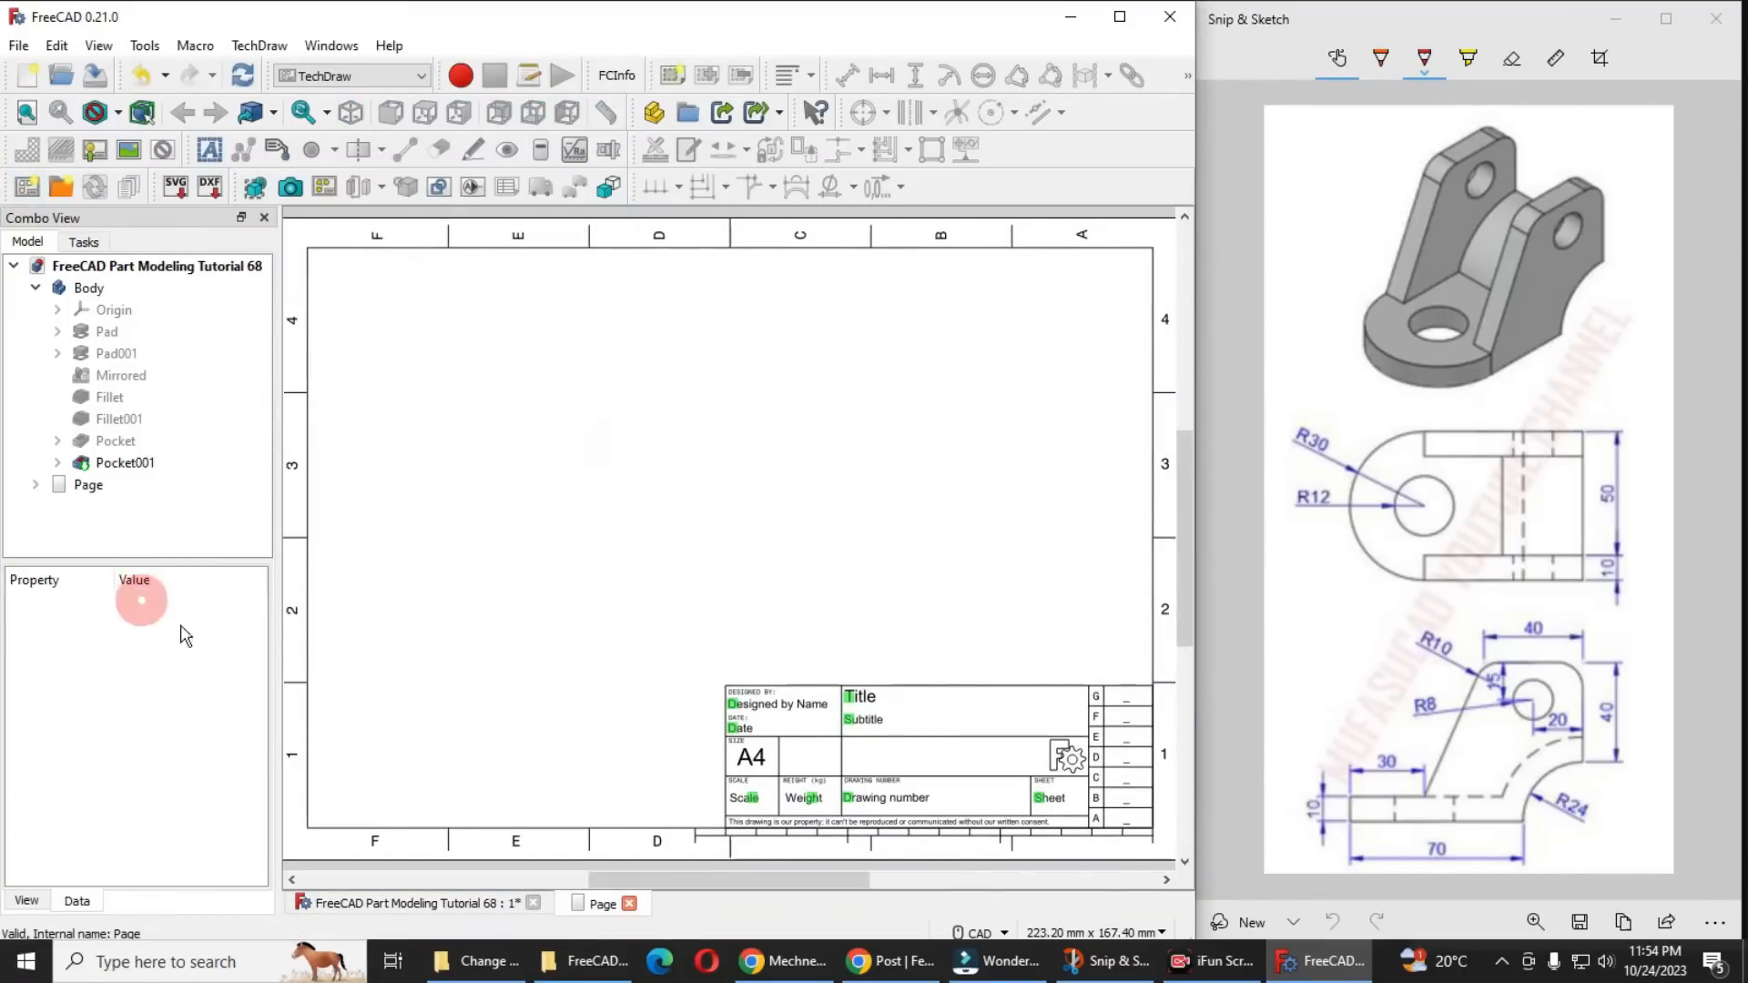
# Replace the drawing page's template file with A4_Portrait_ISO7200Pep and check the new sheet
pyautogui.click(34, 485)
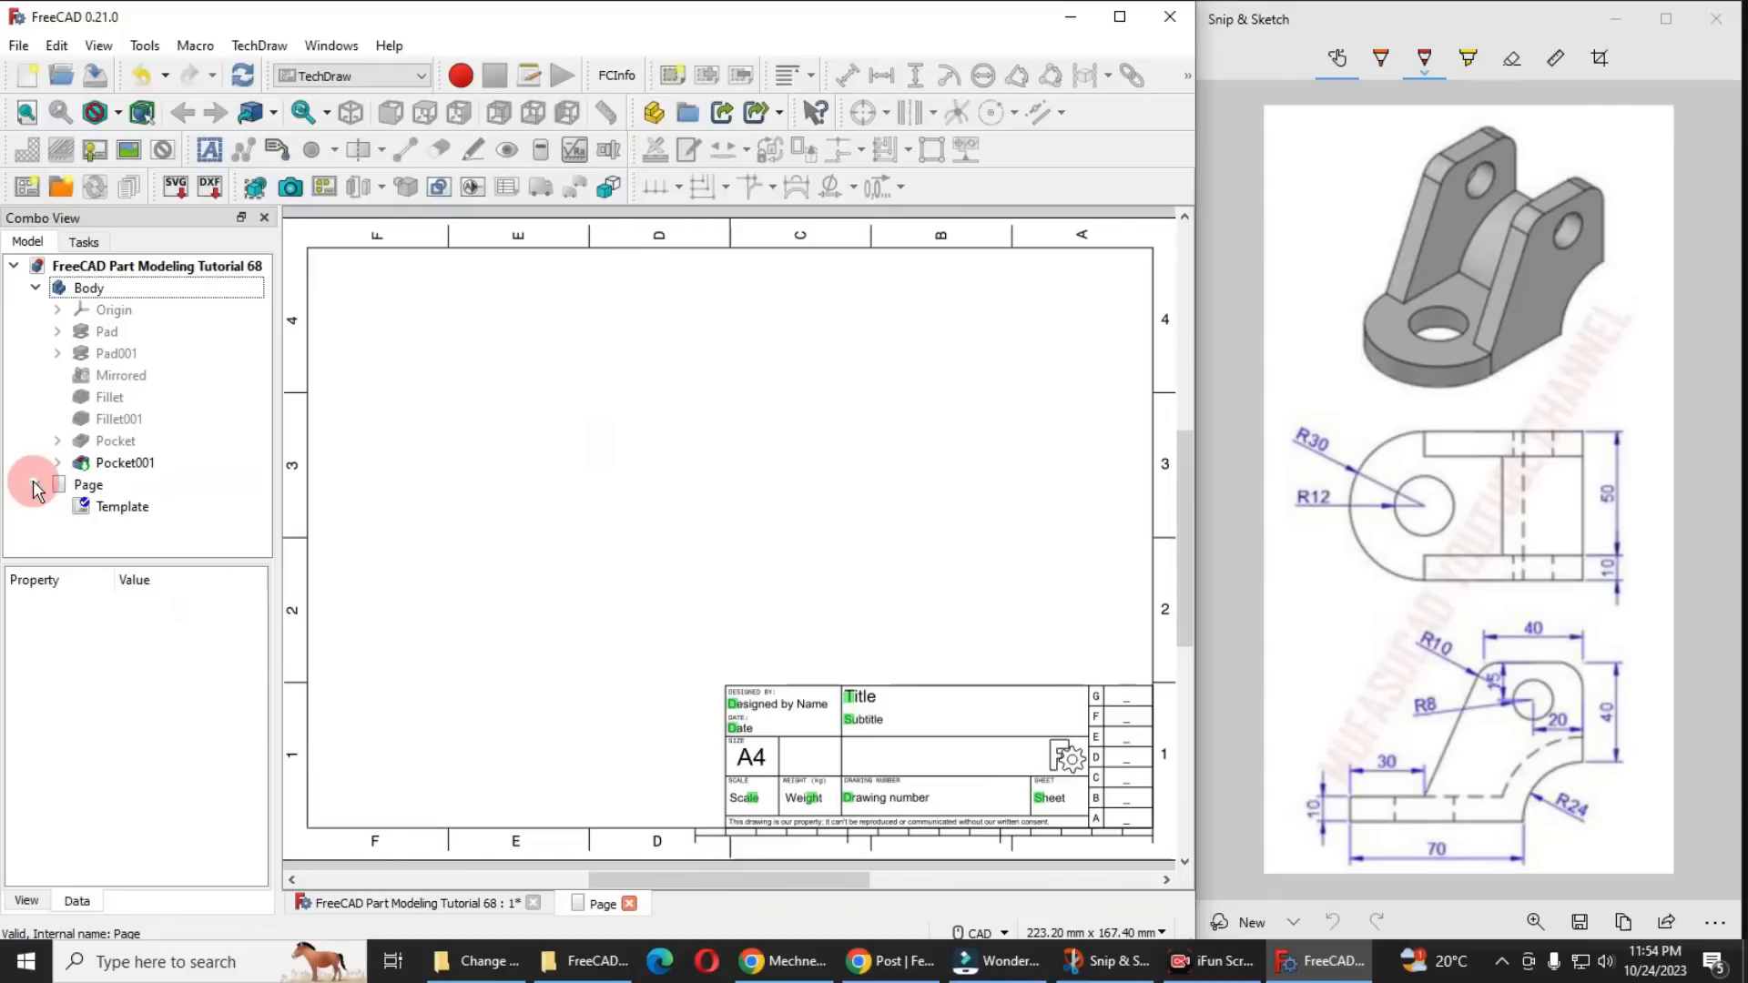
pyautogui.click(117, 510)
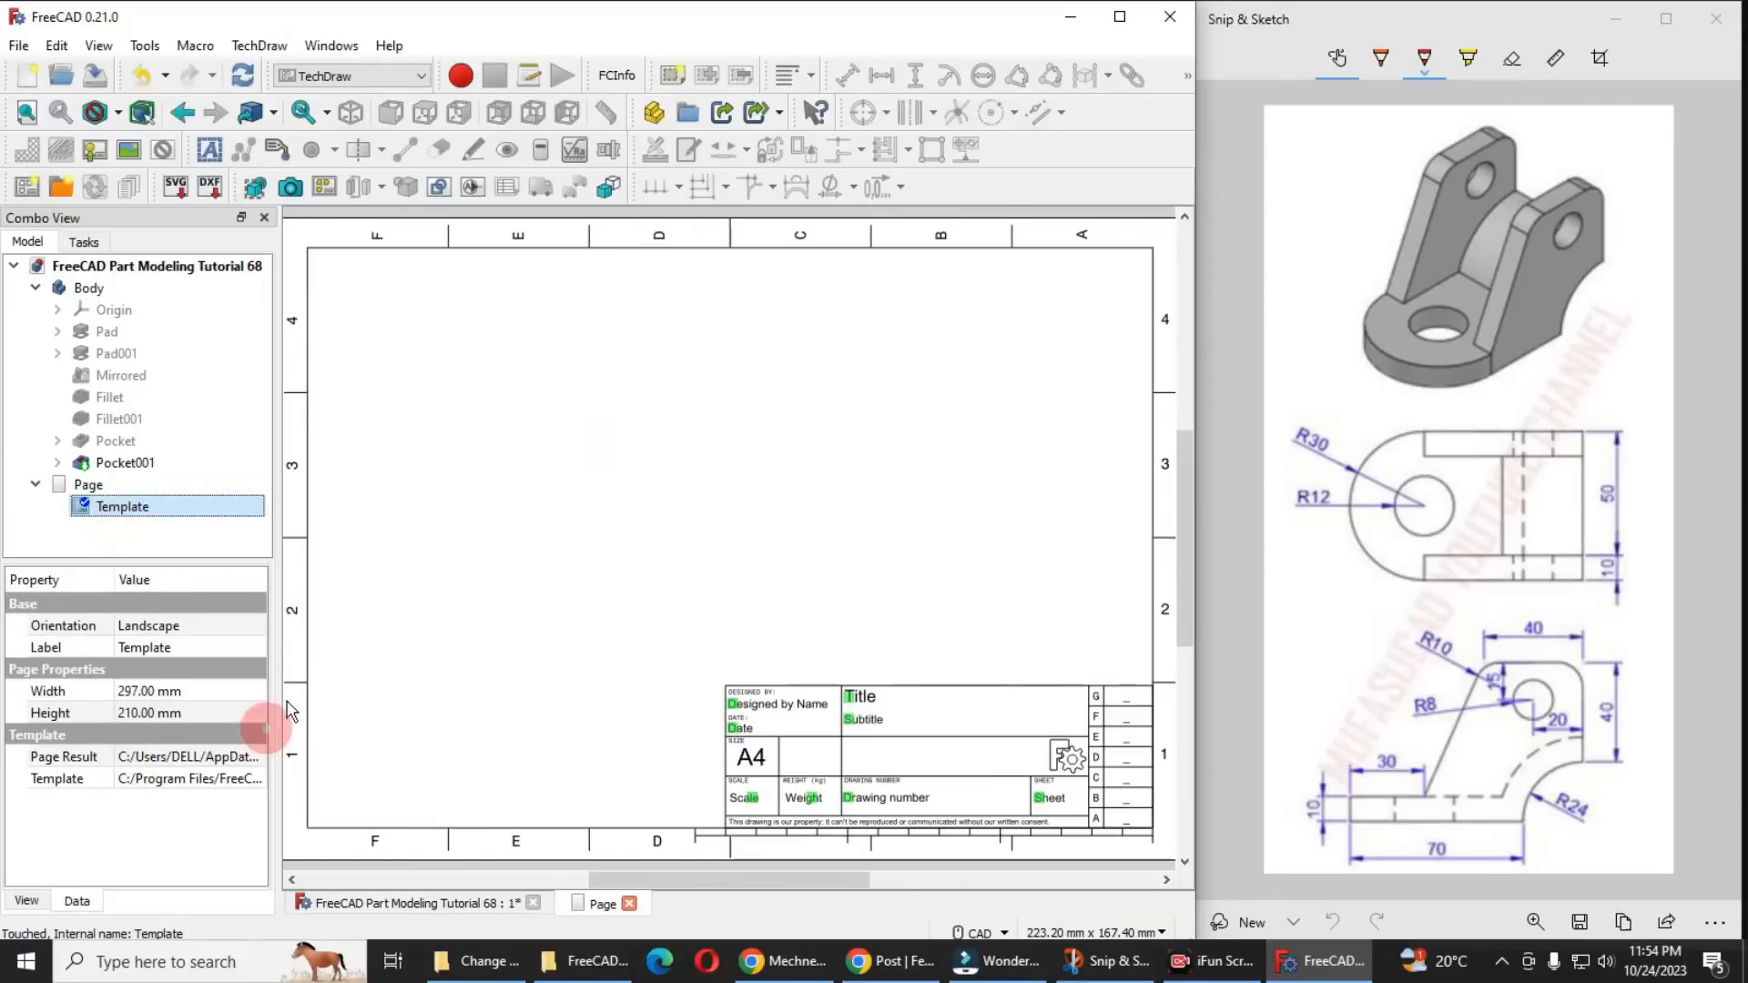
pyautogui.moveTo(284, 681); pyautogui.dragTo(499, 702)
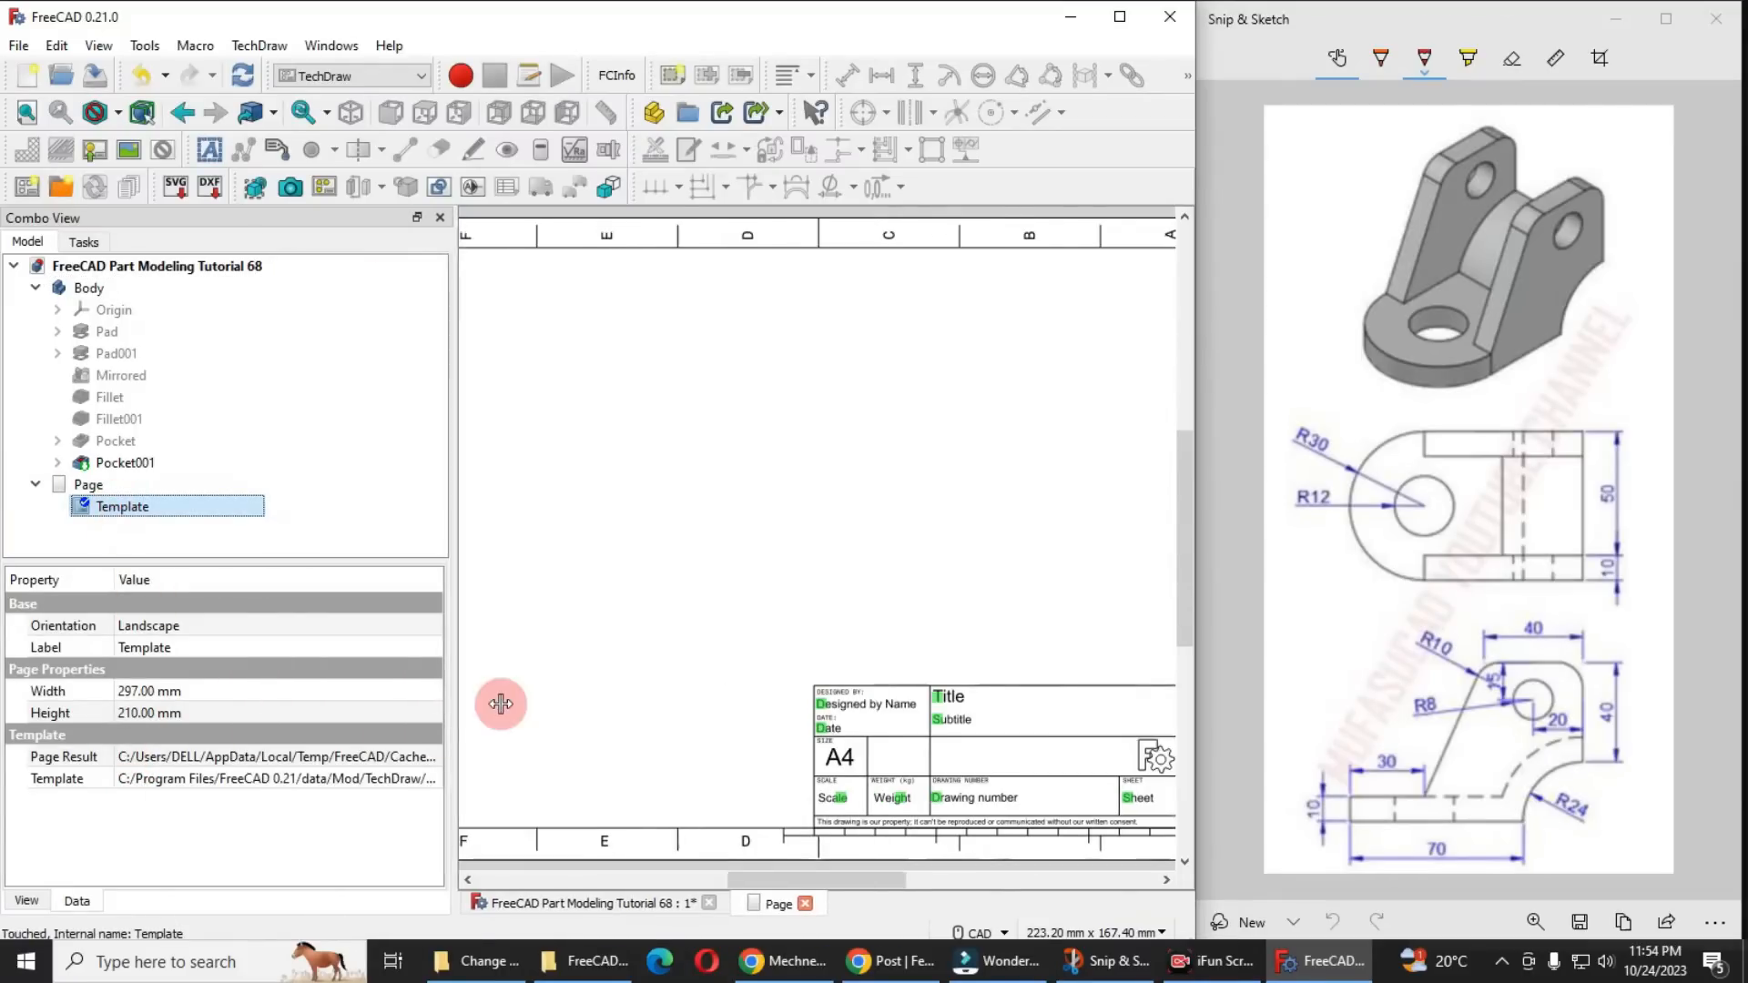
pyautogui.click(308, 788)
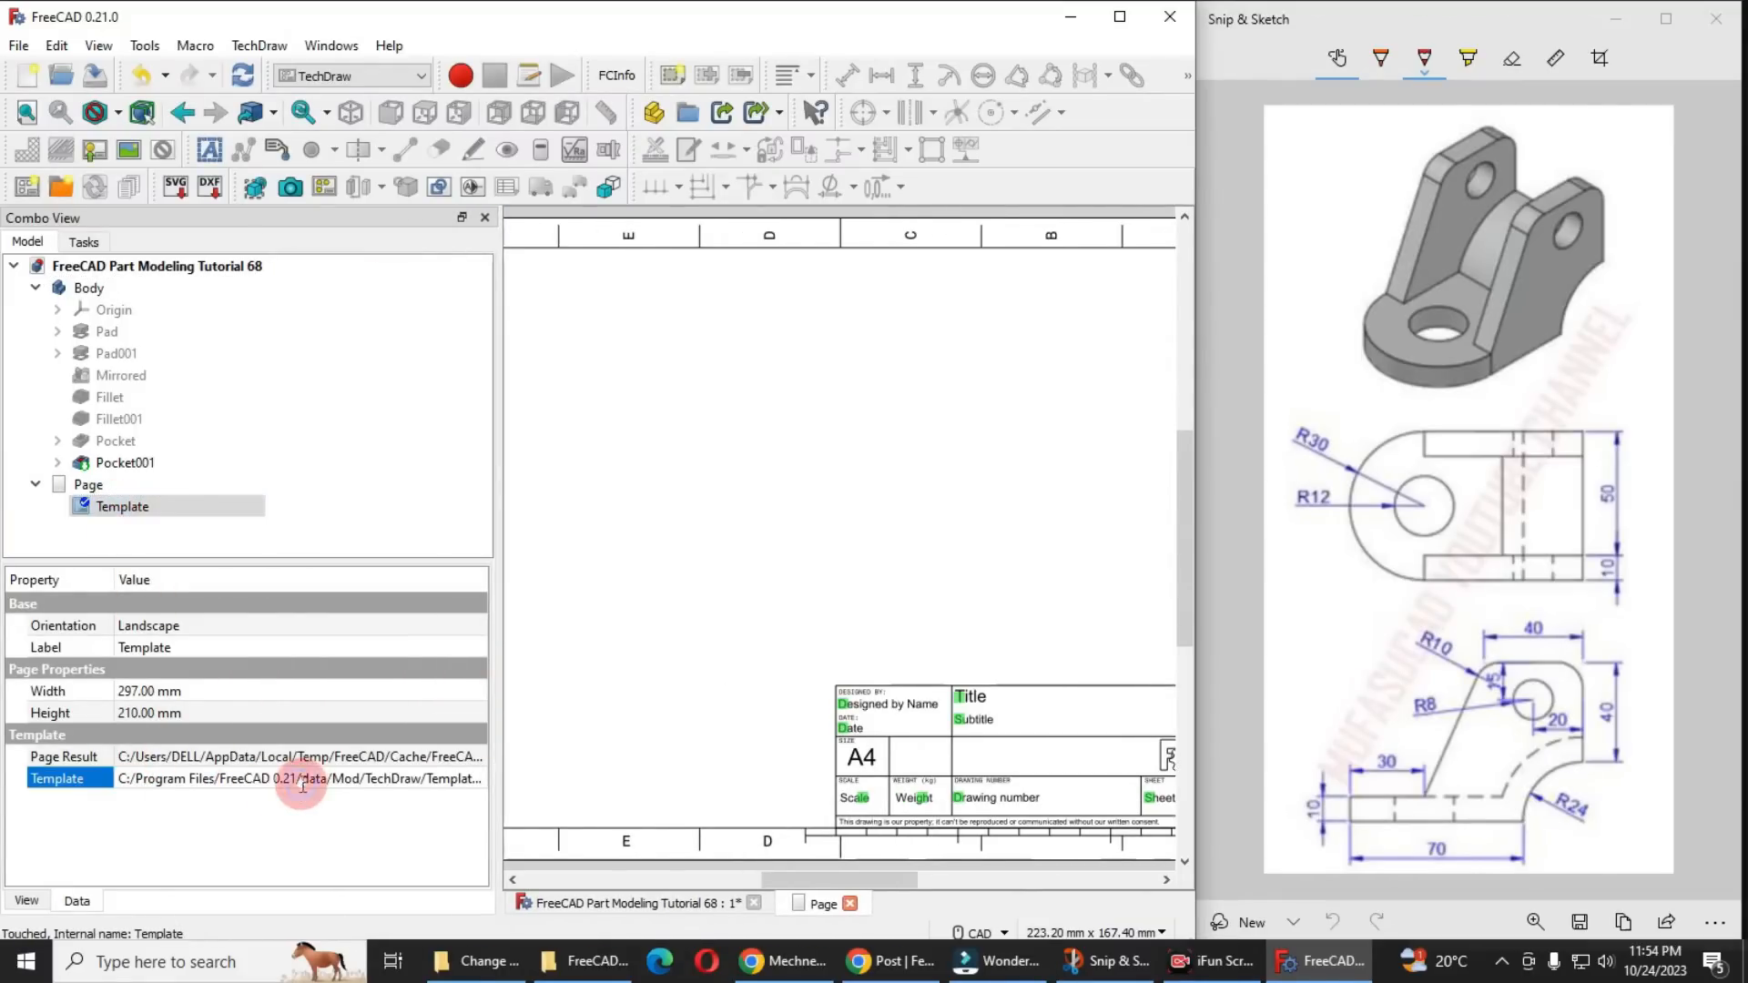
pyautogui.click(310, 789)
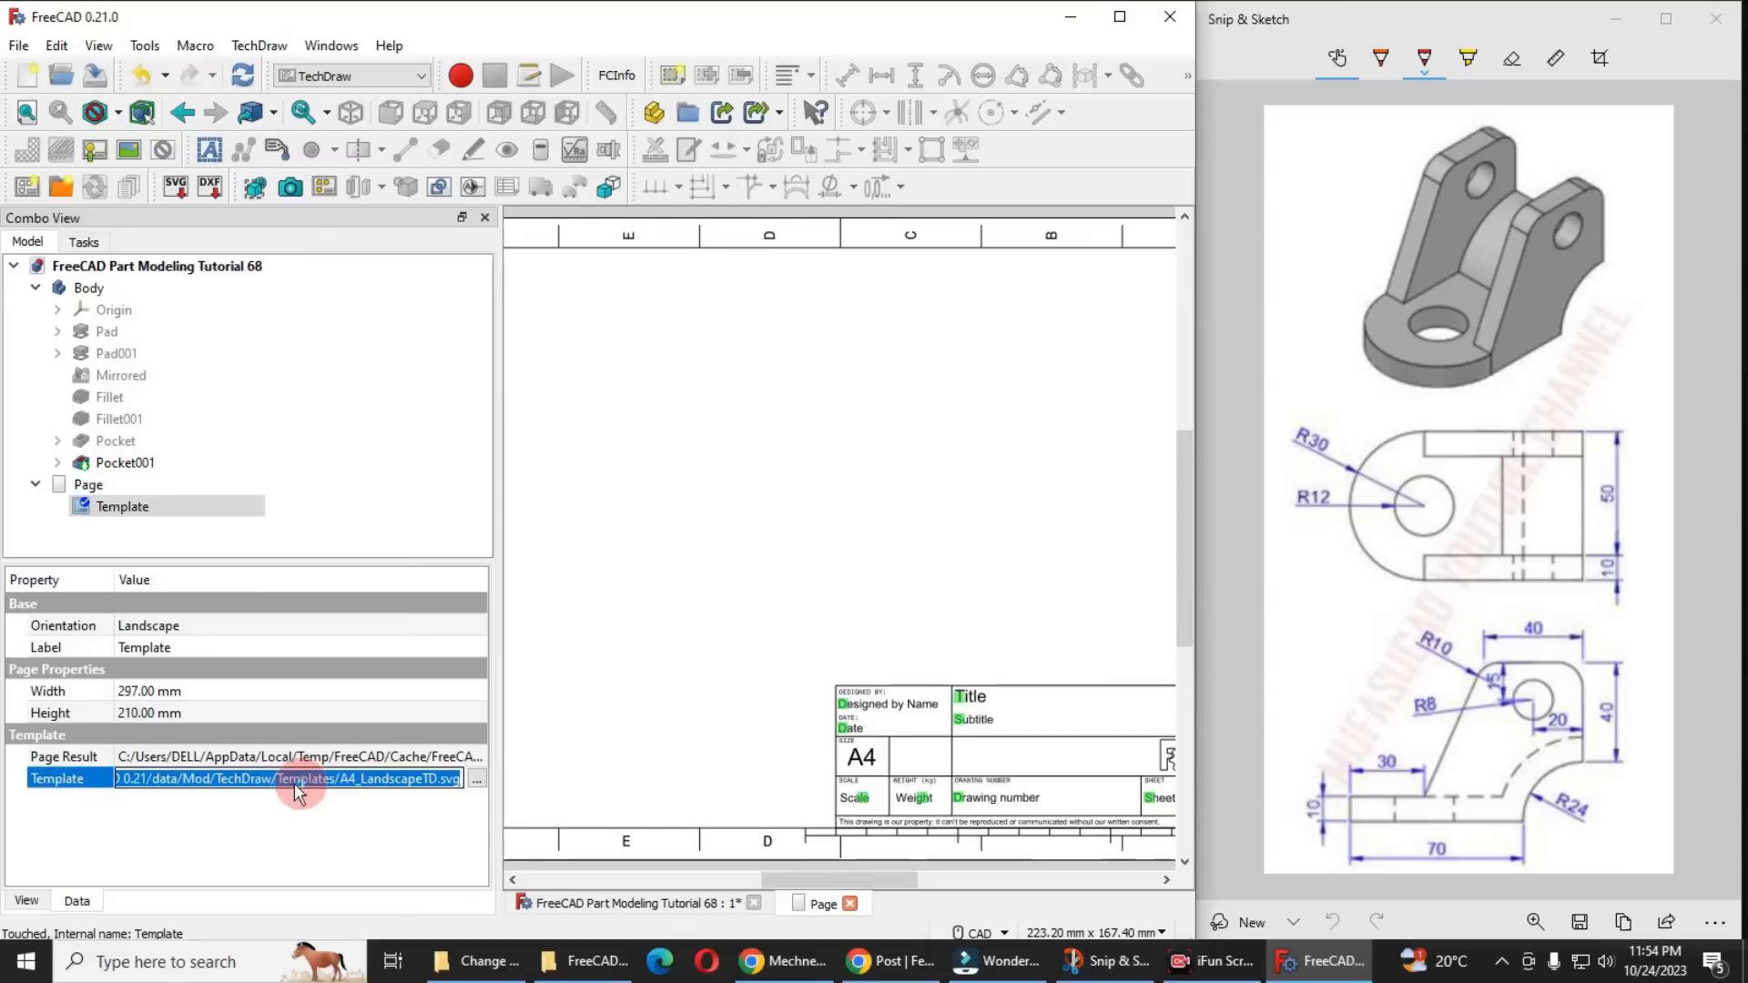
pyautogui.click(478, 783)
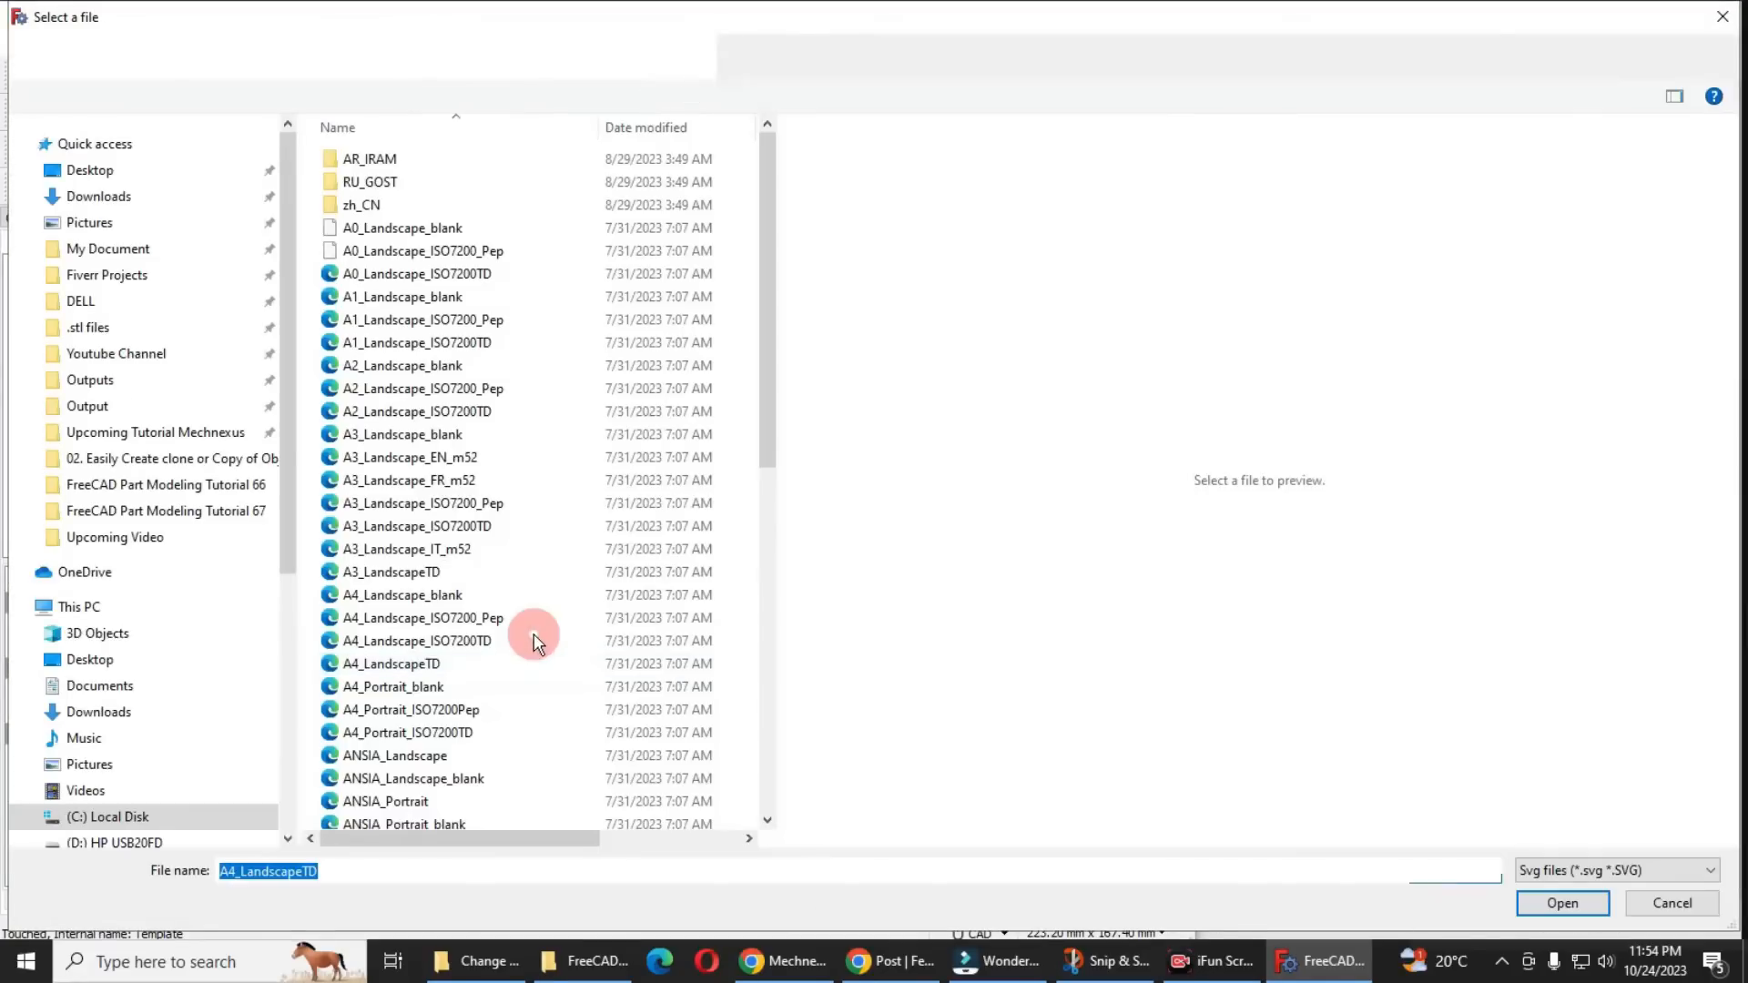
pyautogui.scroll(-3, 526, 635)
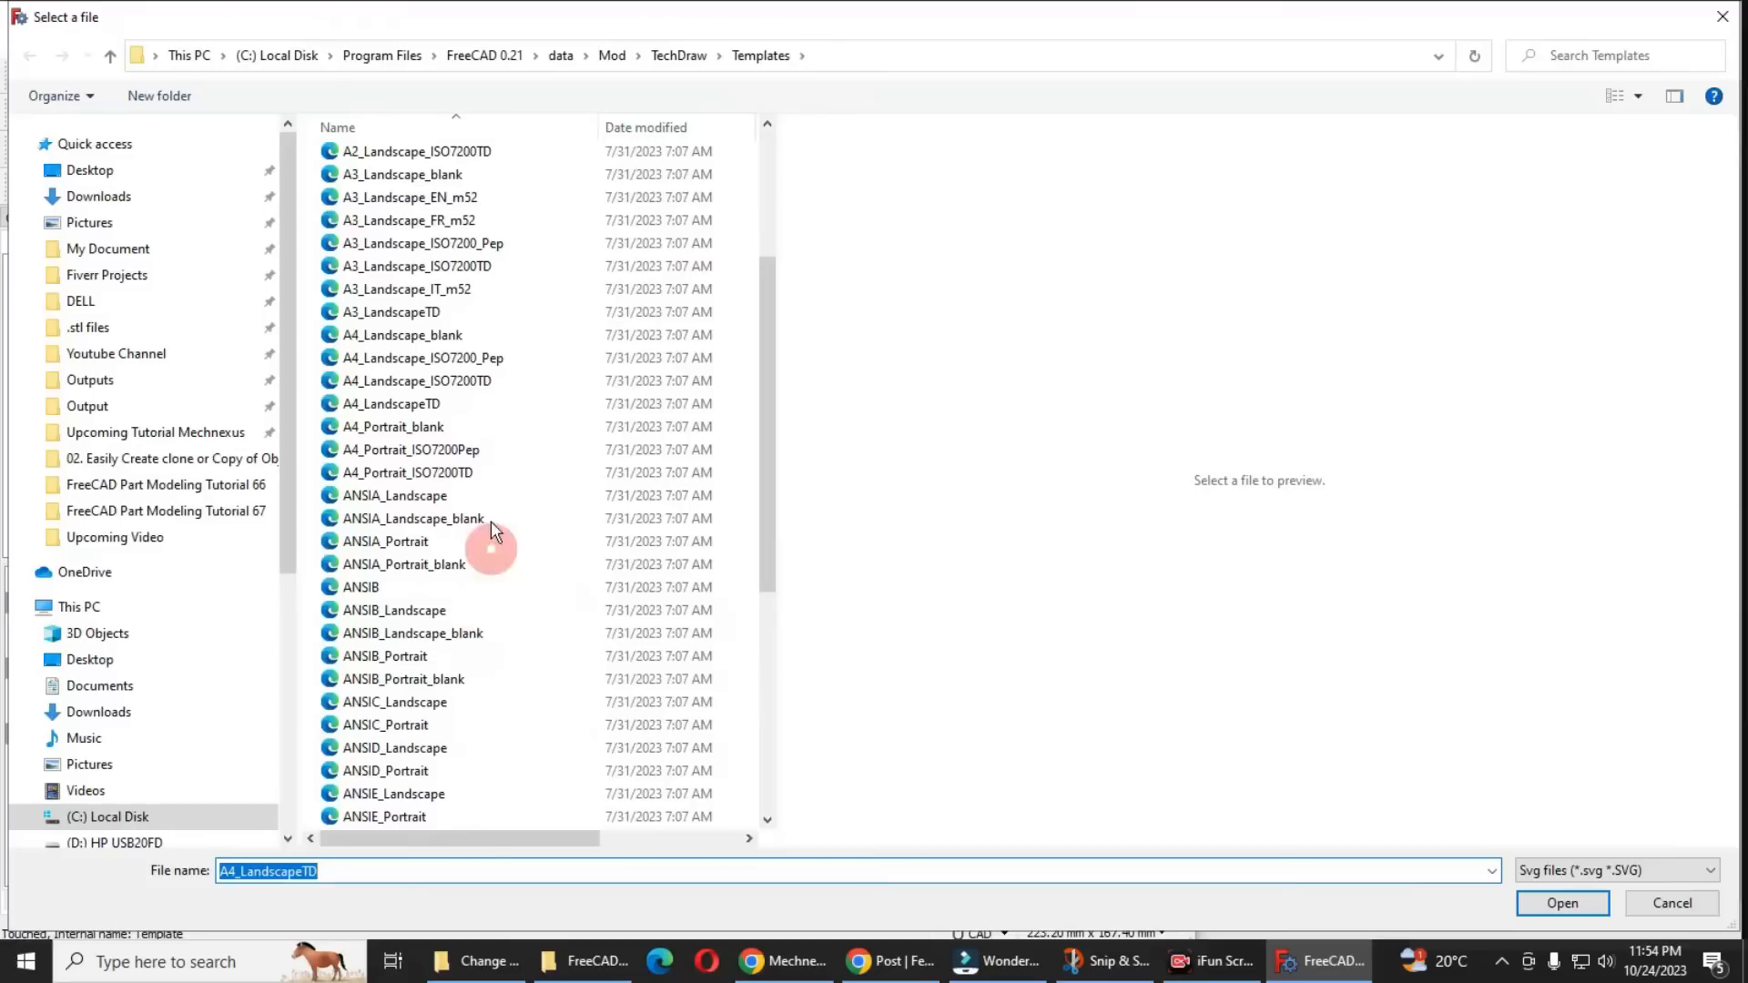
pyautogui.click(453, 451)
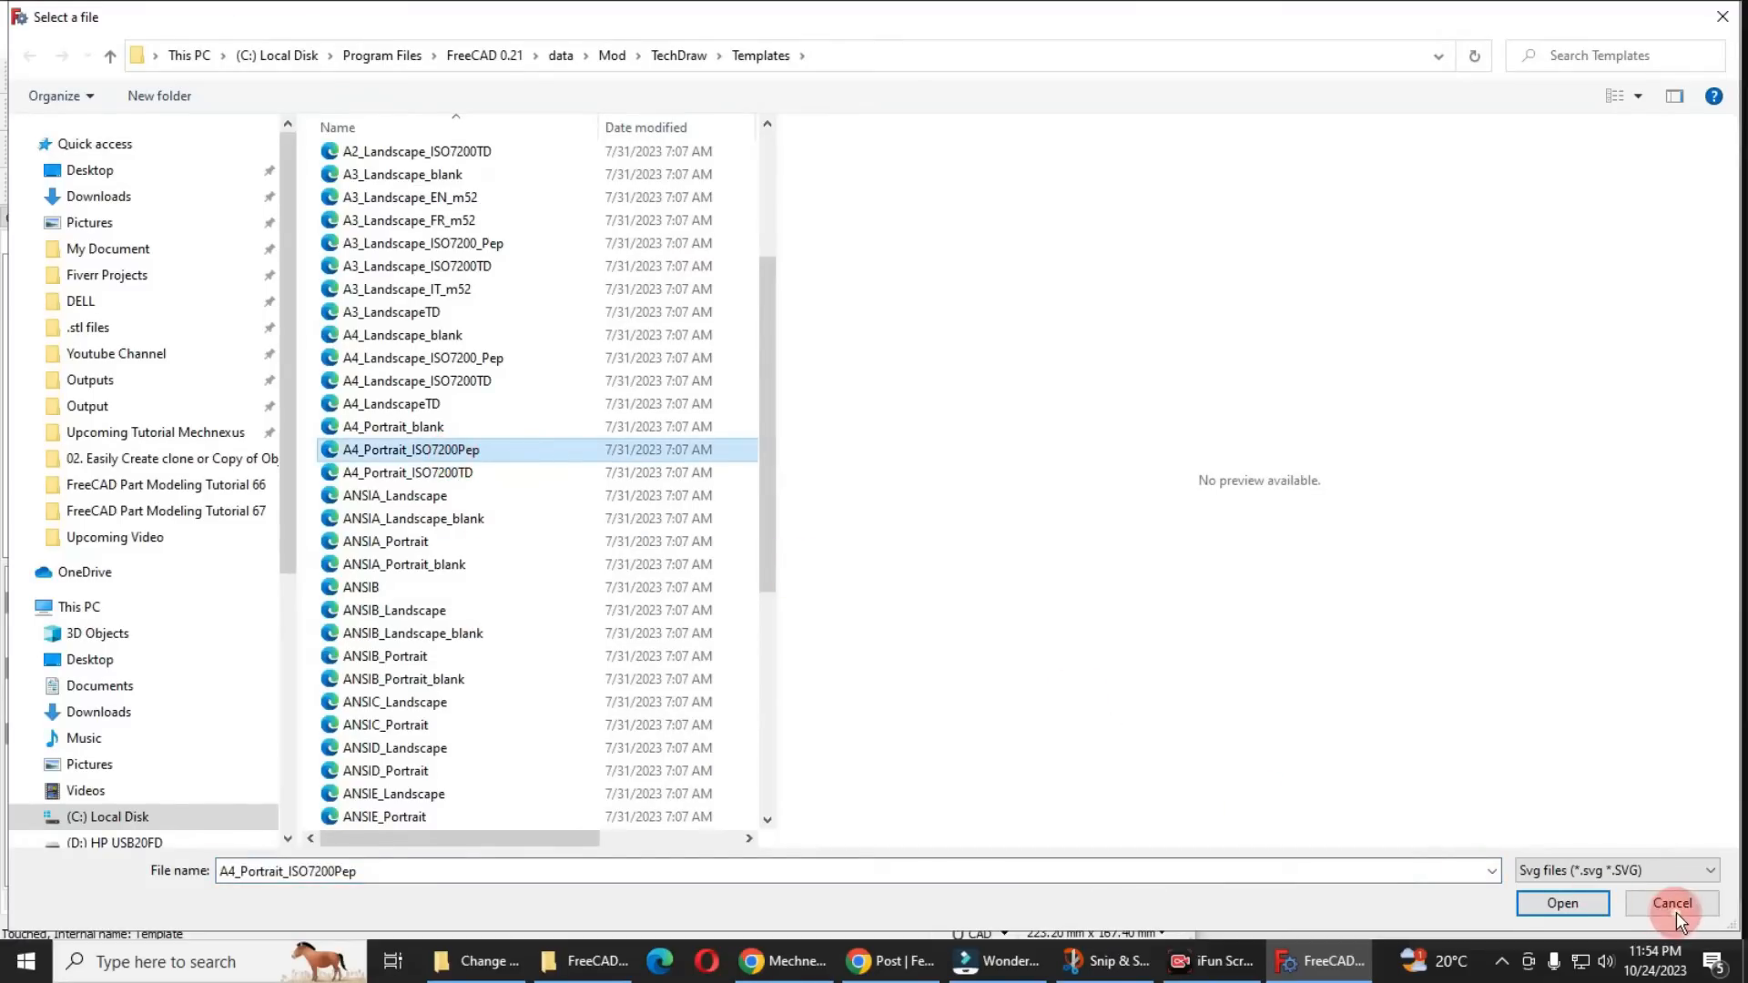
pyautogui.click(1564, 903)
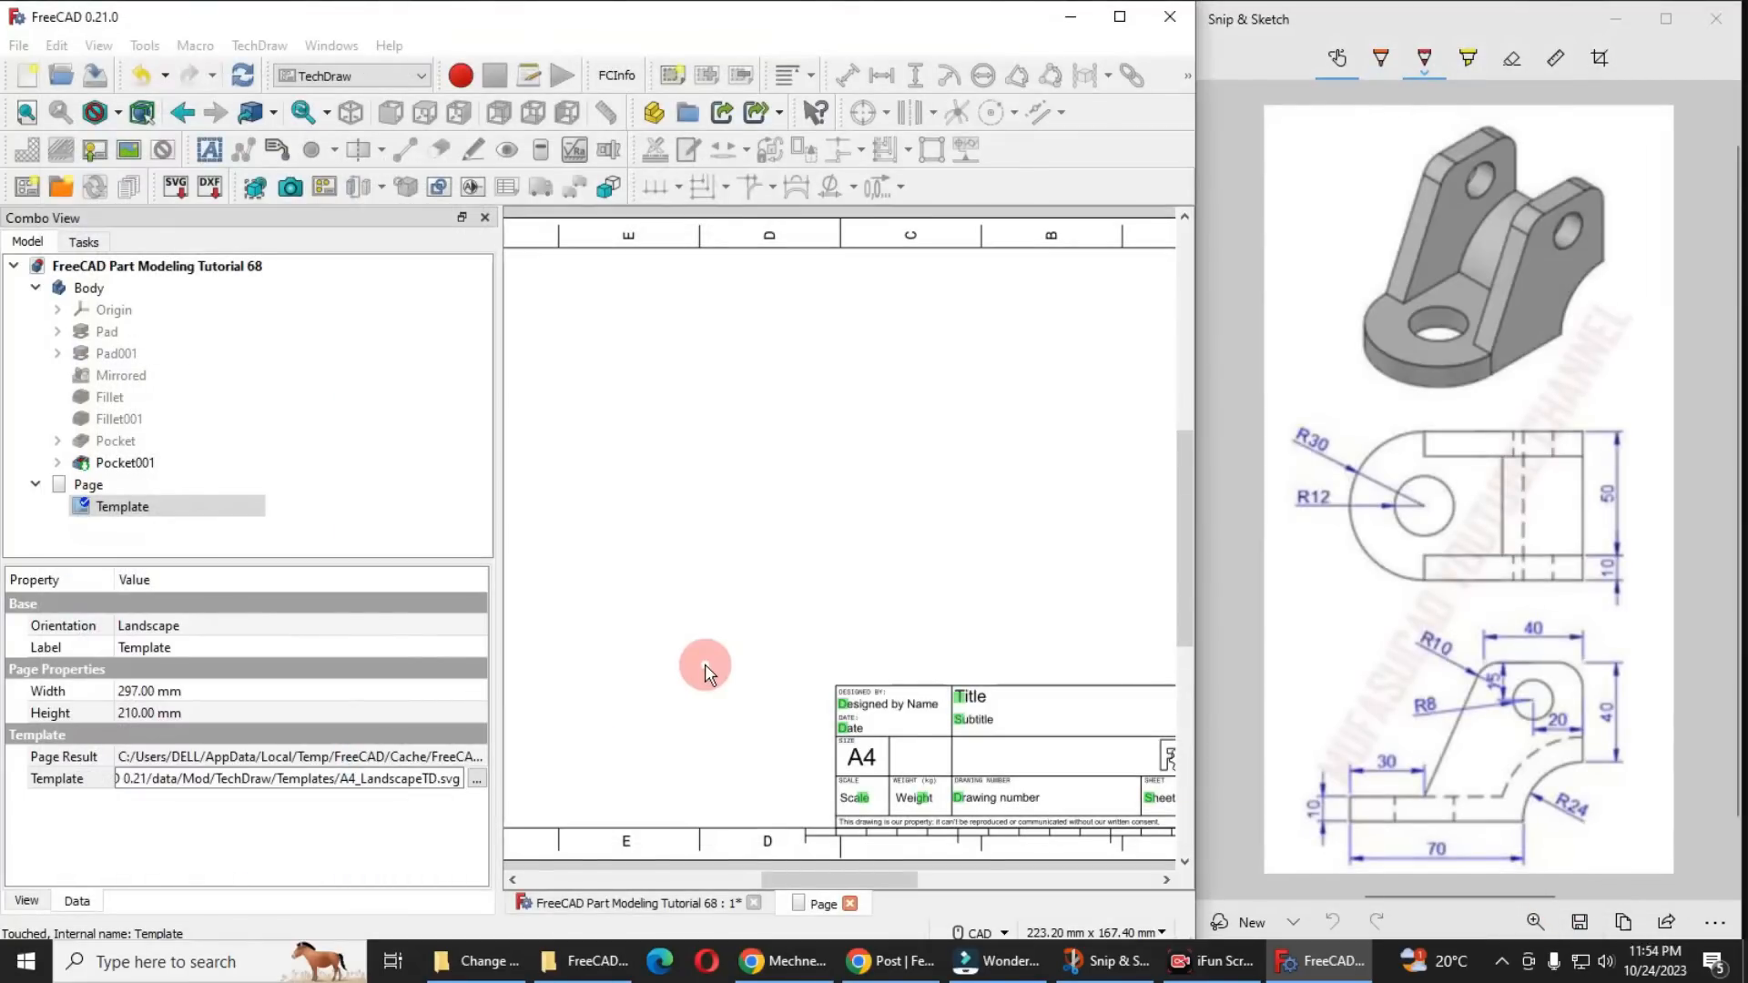
pyautogui.moveTo(821, 663); pyautogui.dragTo(967, 779, button='middle')
pyautogui.scroll(2, 896, 734)
pyautogui.scroll(-3, 894, 730)
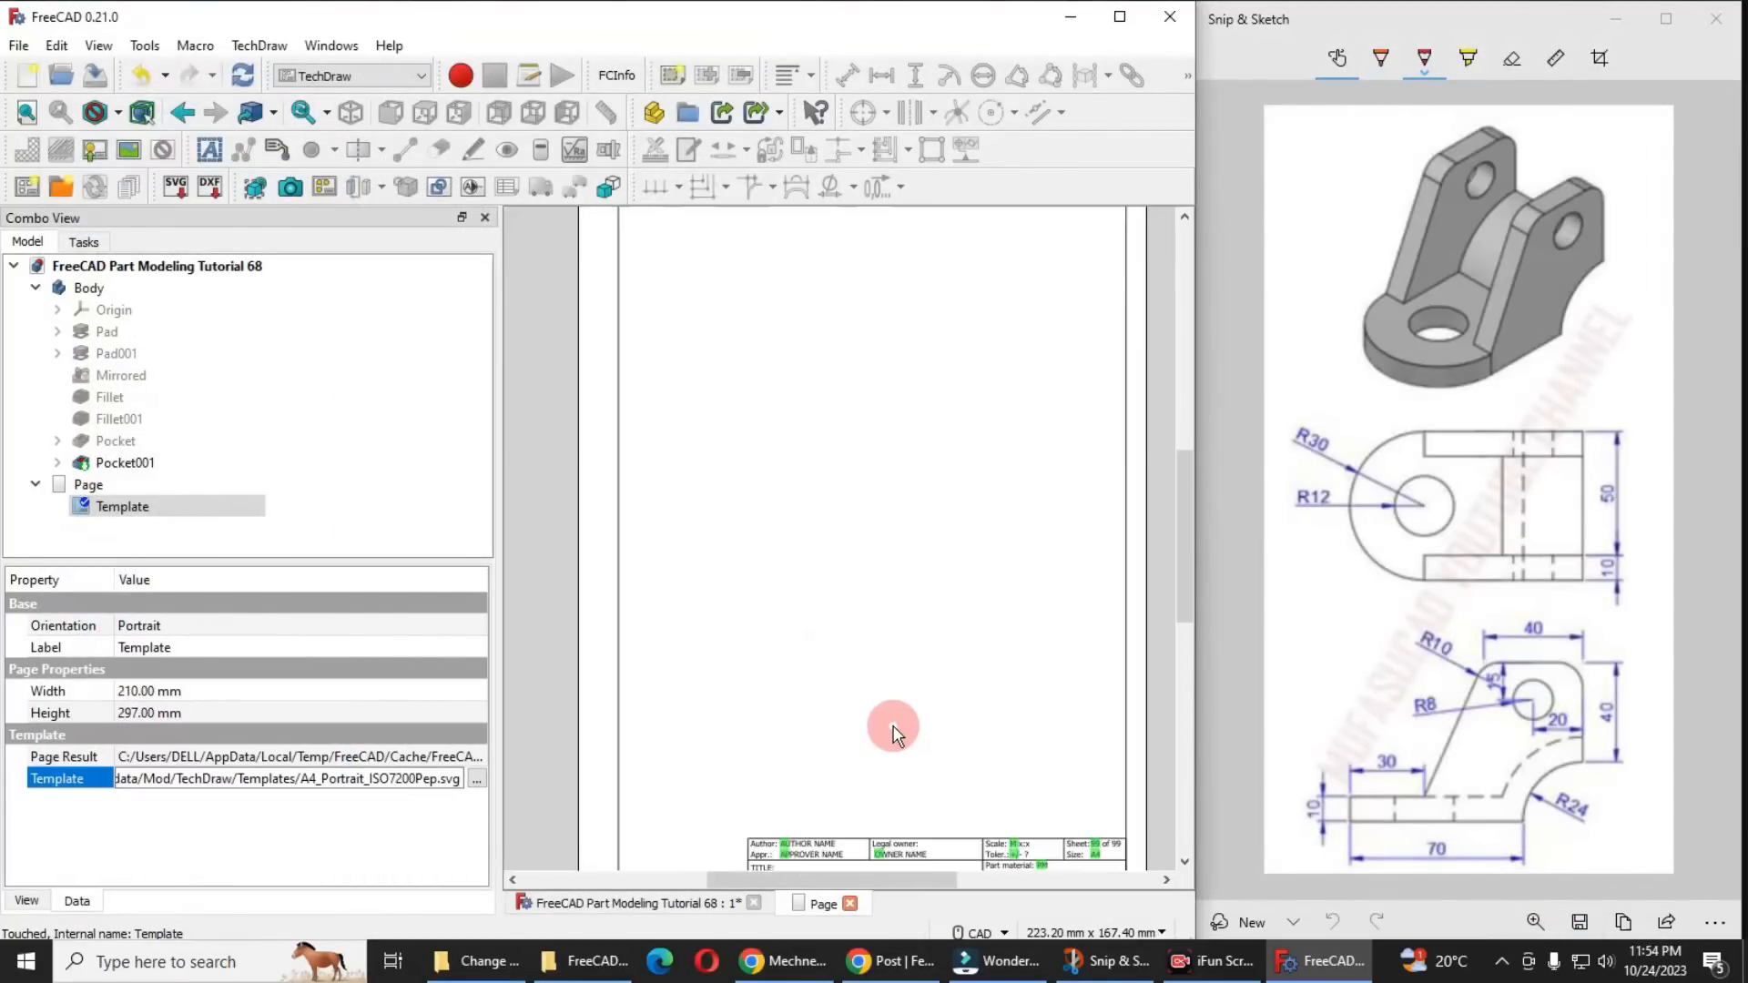
pyautogui.moveTo(897, 739); pyautogui.dragTo(831, 674, button='middle')
pyautogui.scroll(2, 823, 627)
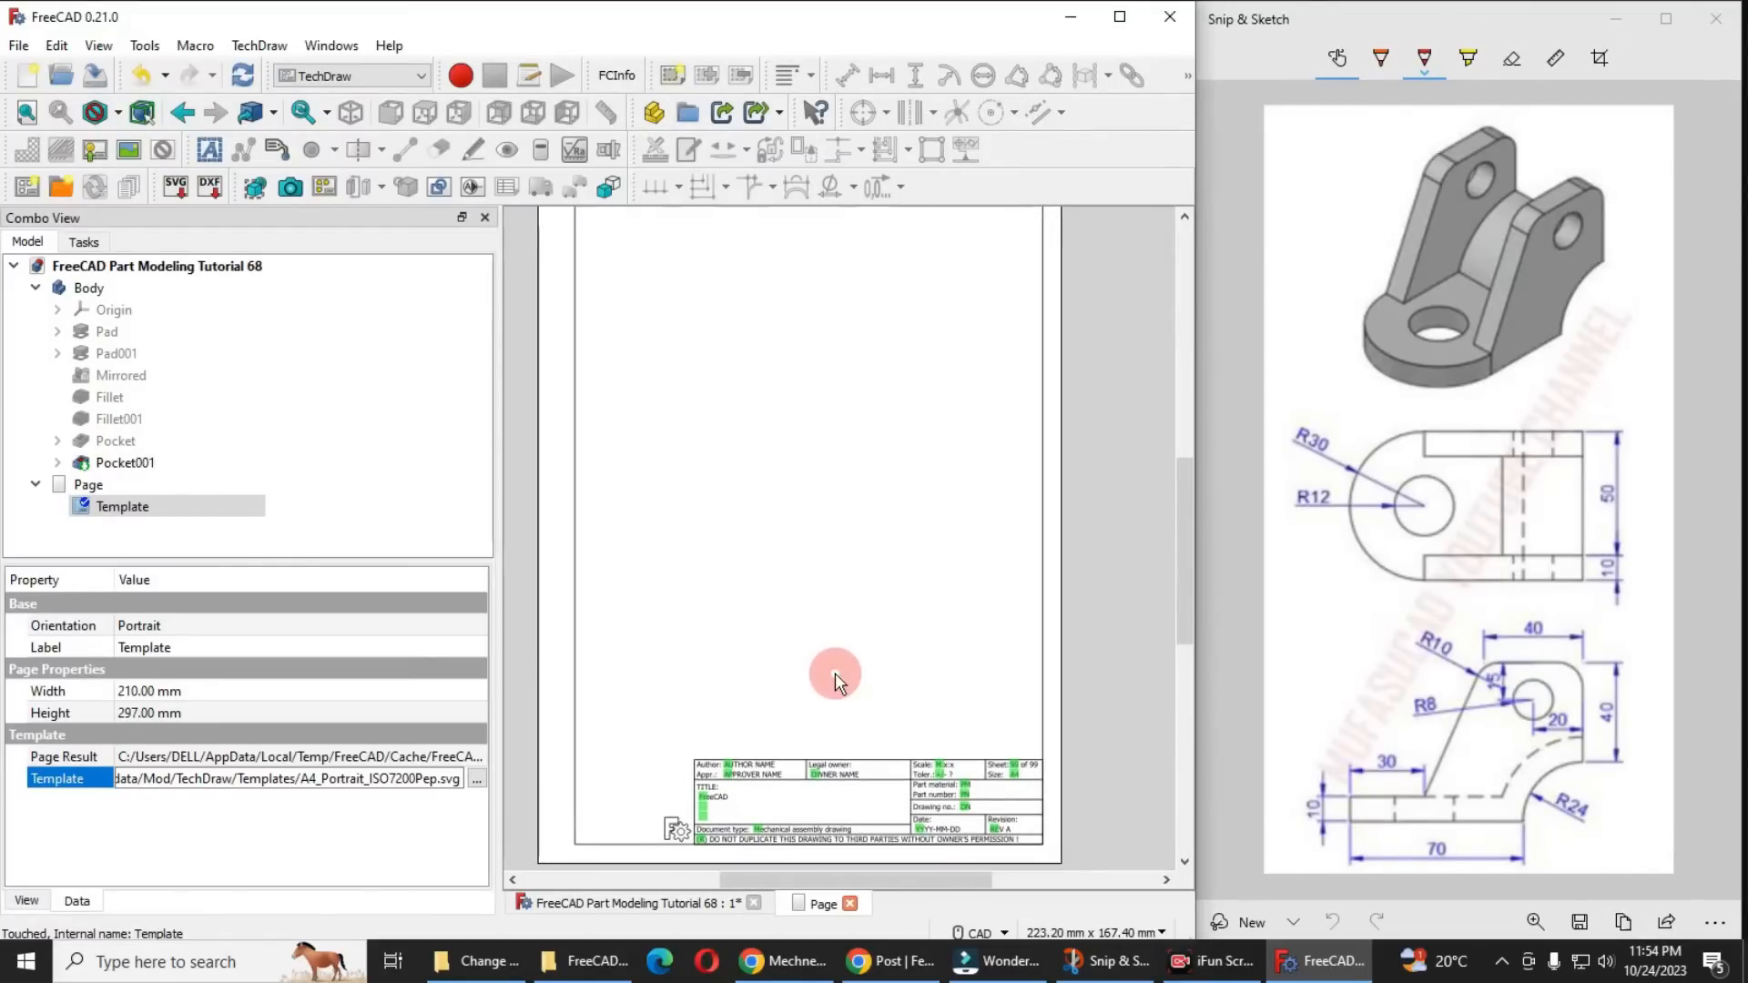
# Insert a projection group of the Body with Third Angle projection, Page scale and a top view above the primary front view
pyautogui.click(93, 291)
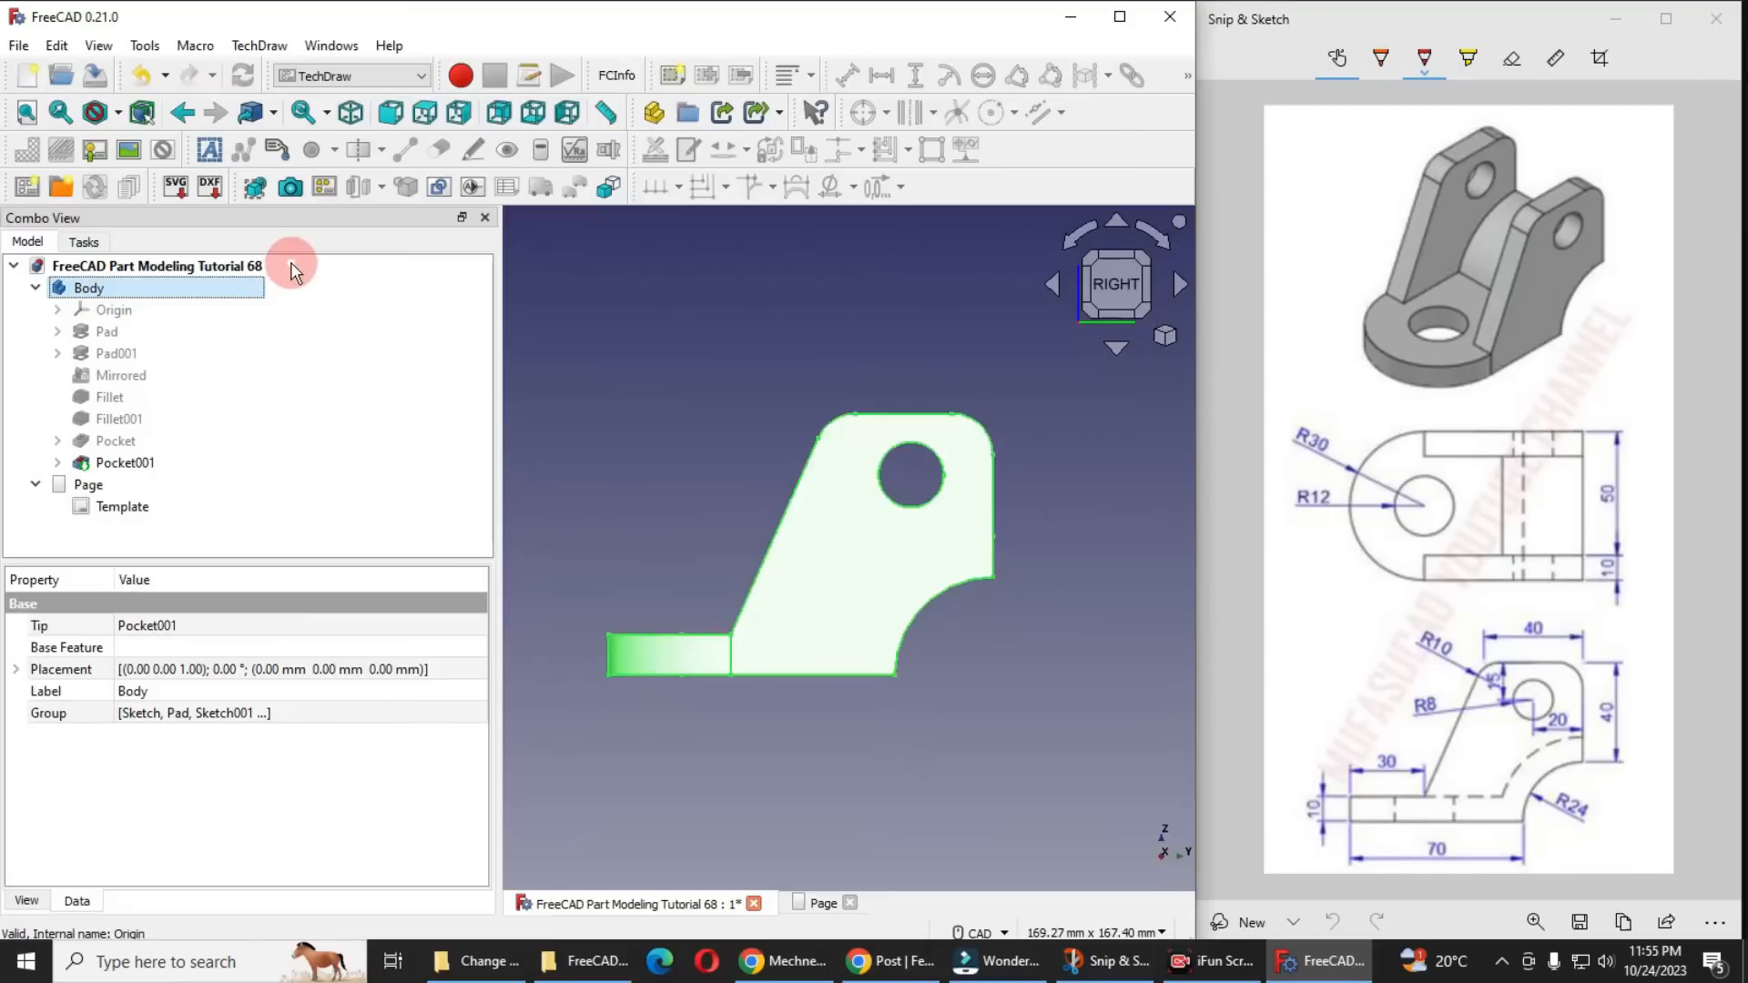
pyautogui.click(324, 189)
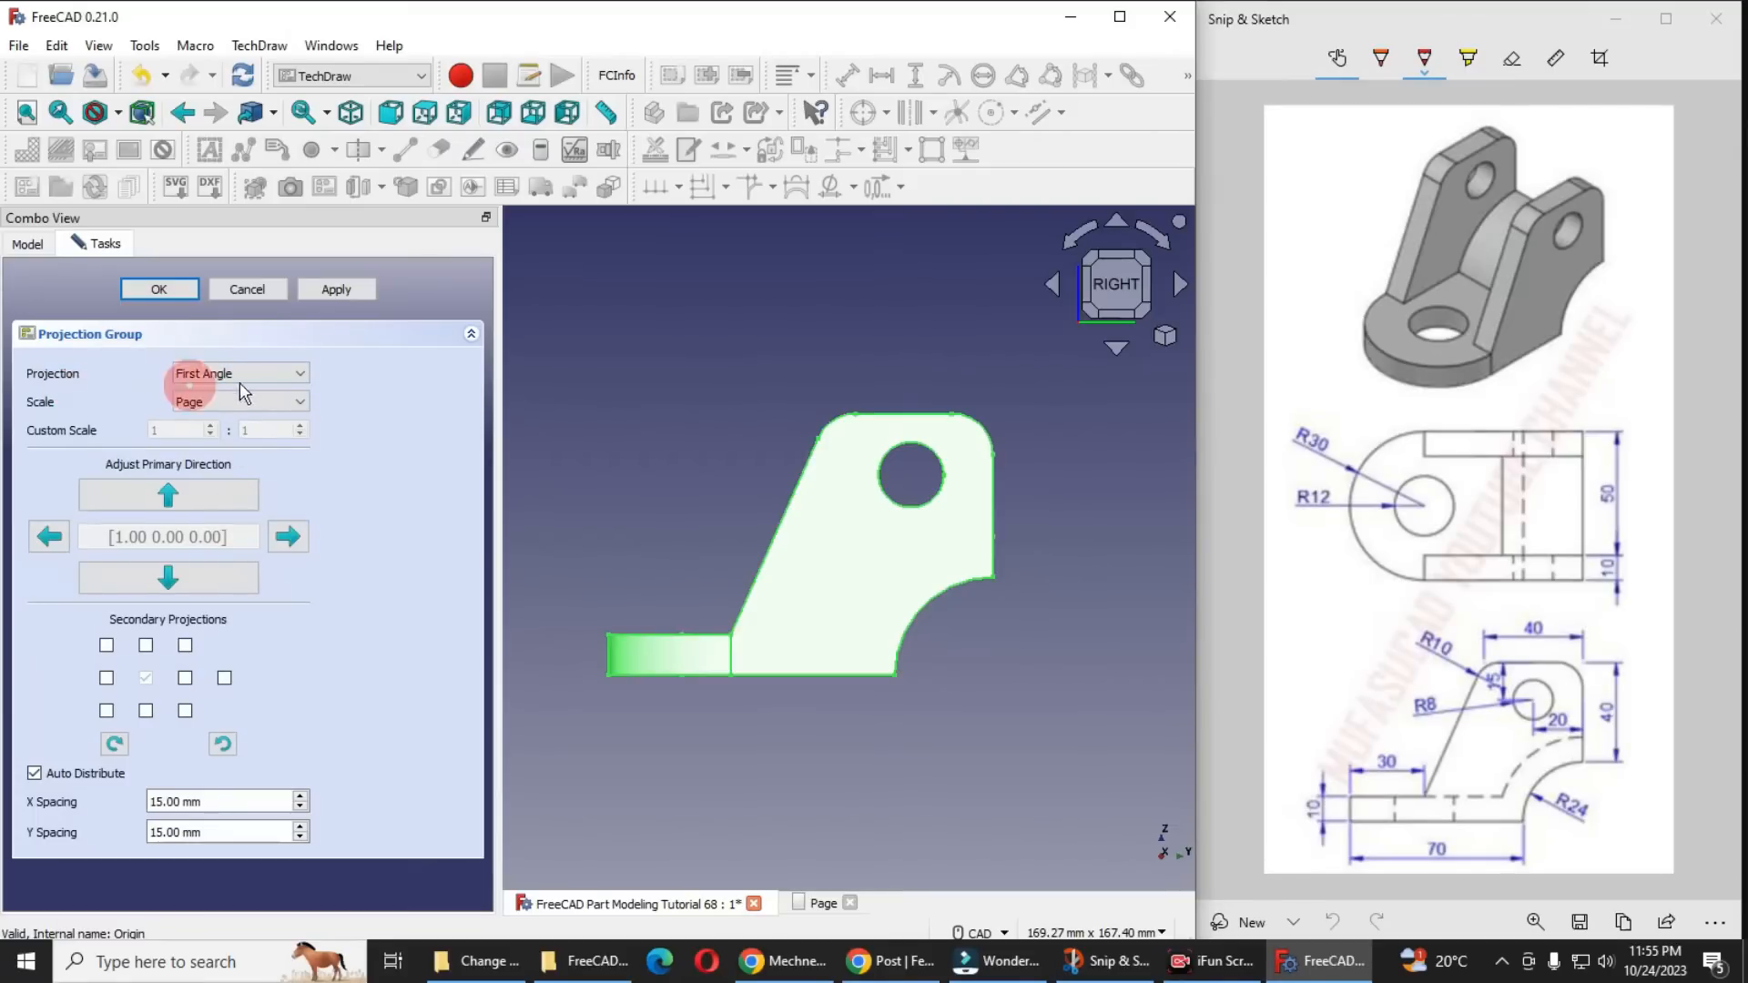
pyautogui.click(282, 375)
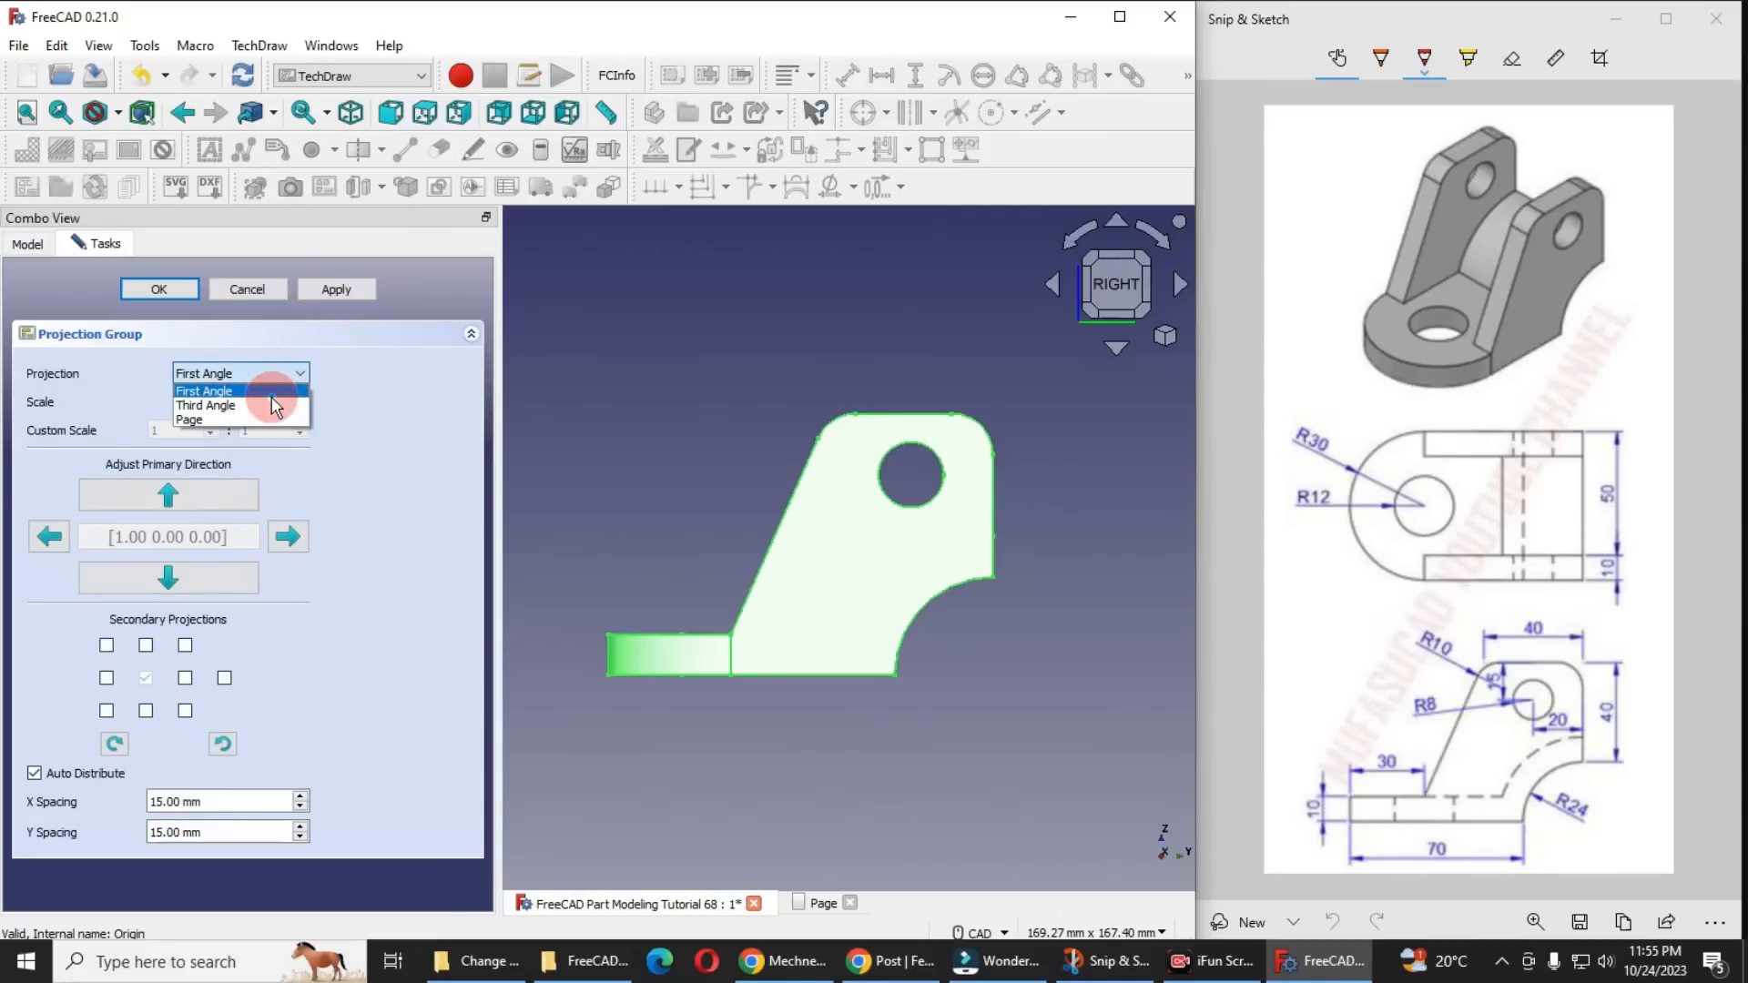
pyautogui.click(262, 406)
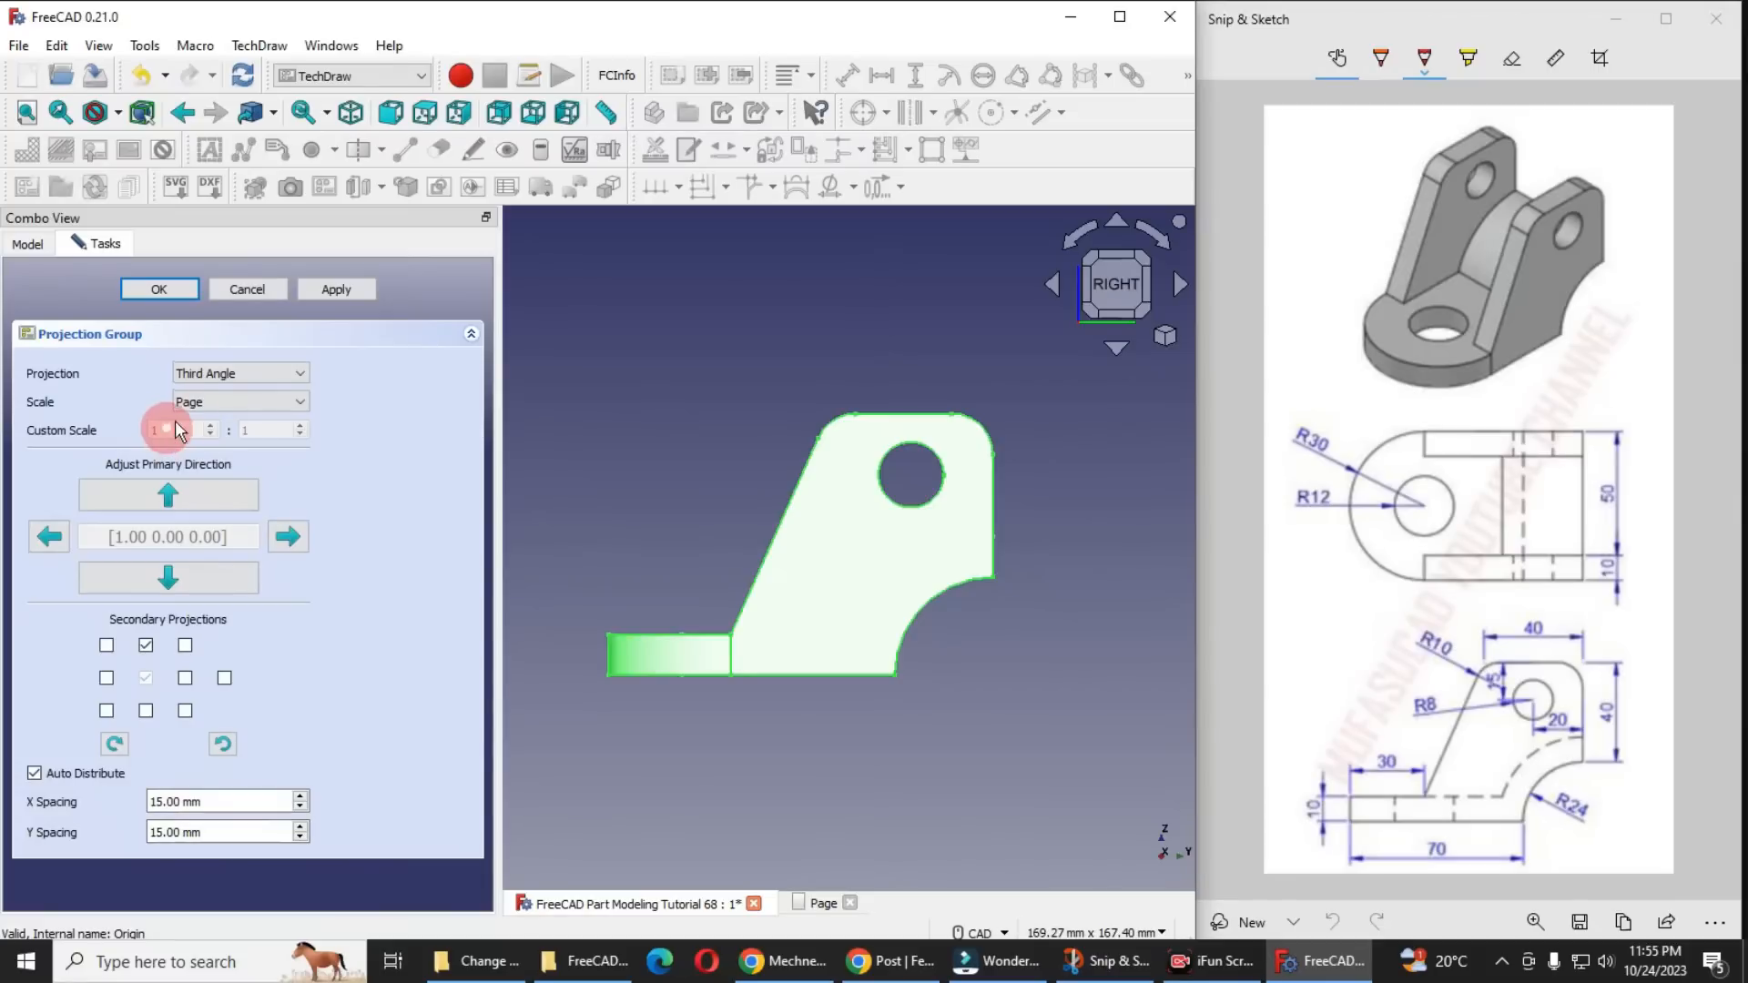
pyautogui.click(202, 402)
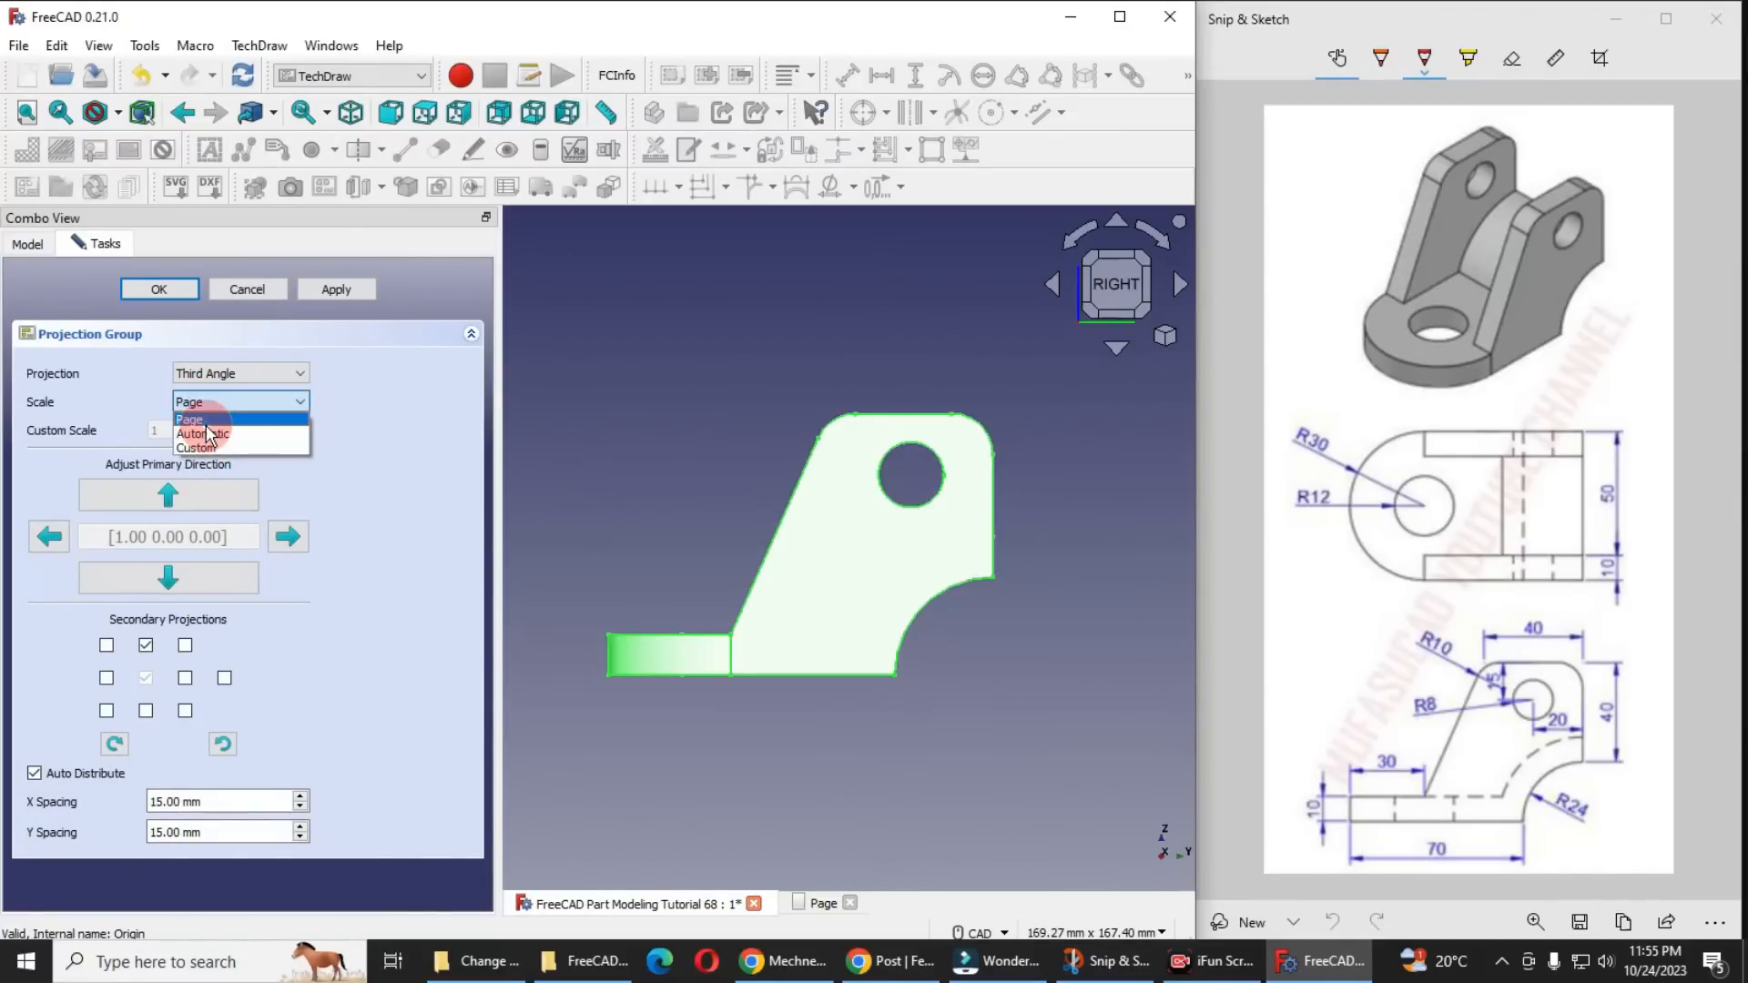
pyautogui.click(363, 395)
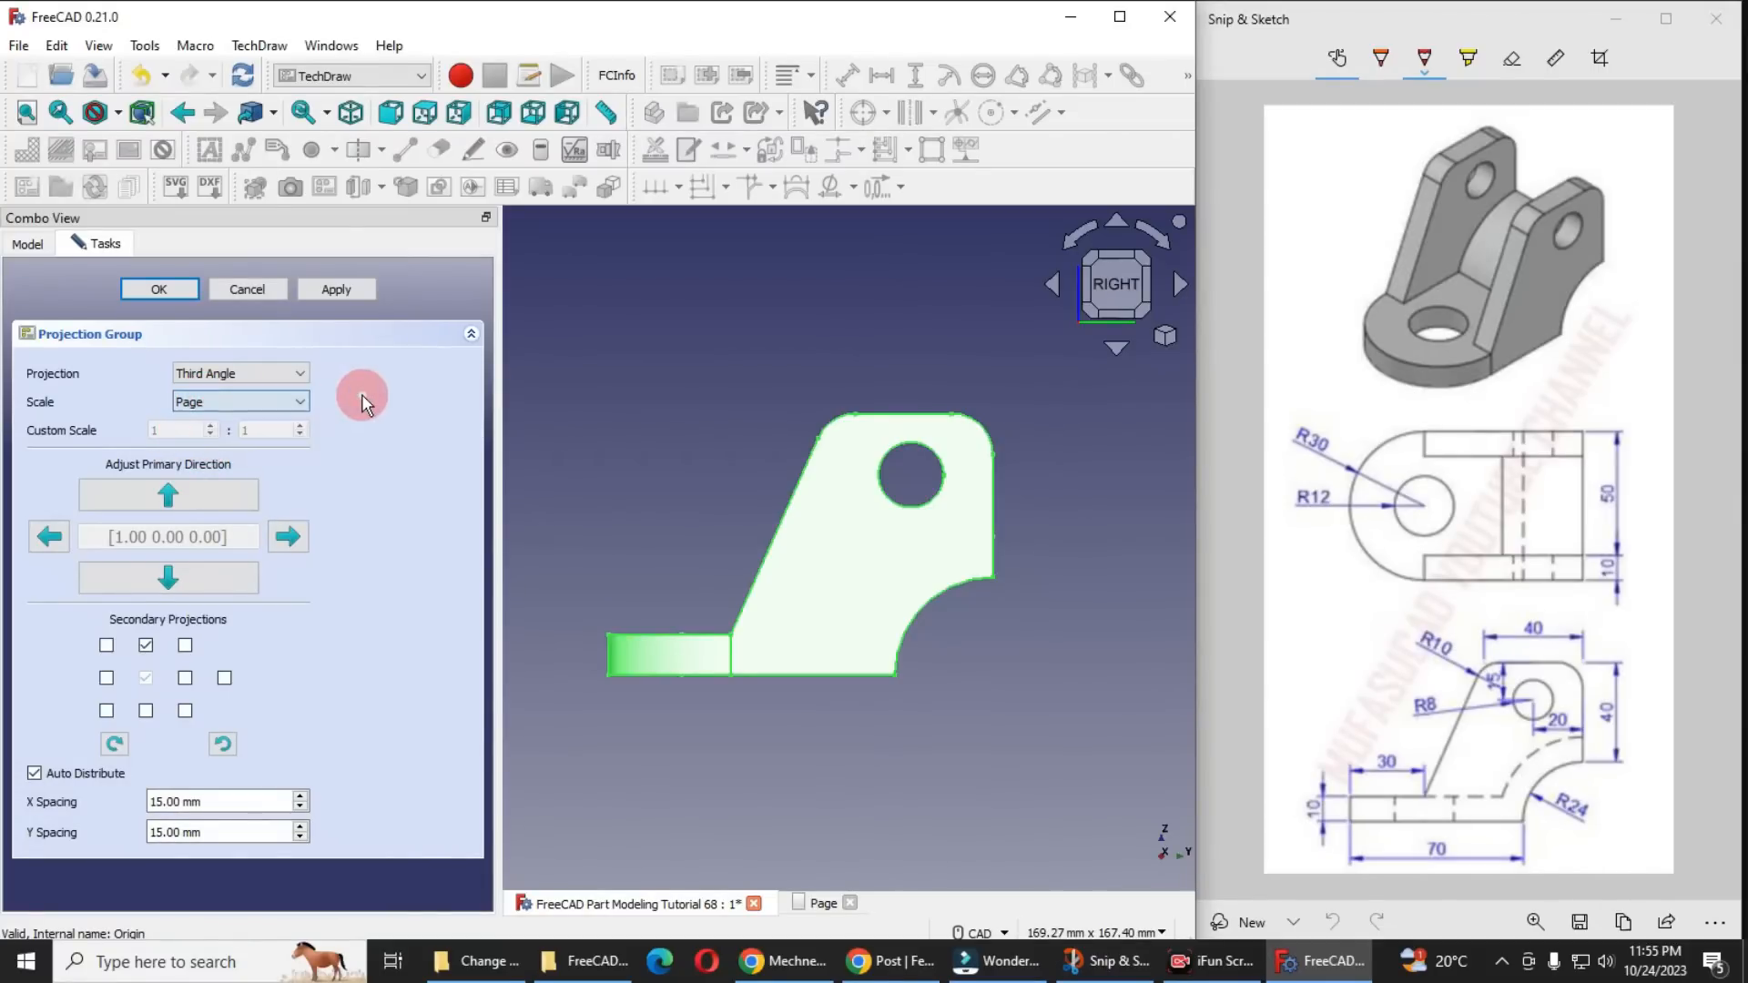
pyautogui.click(163, 290)
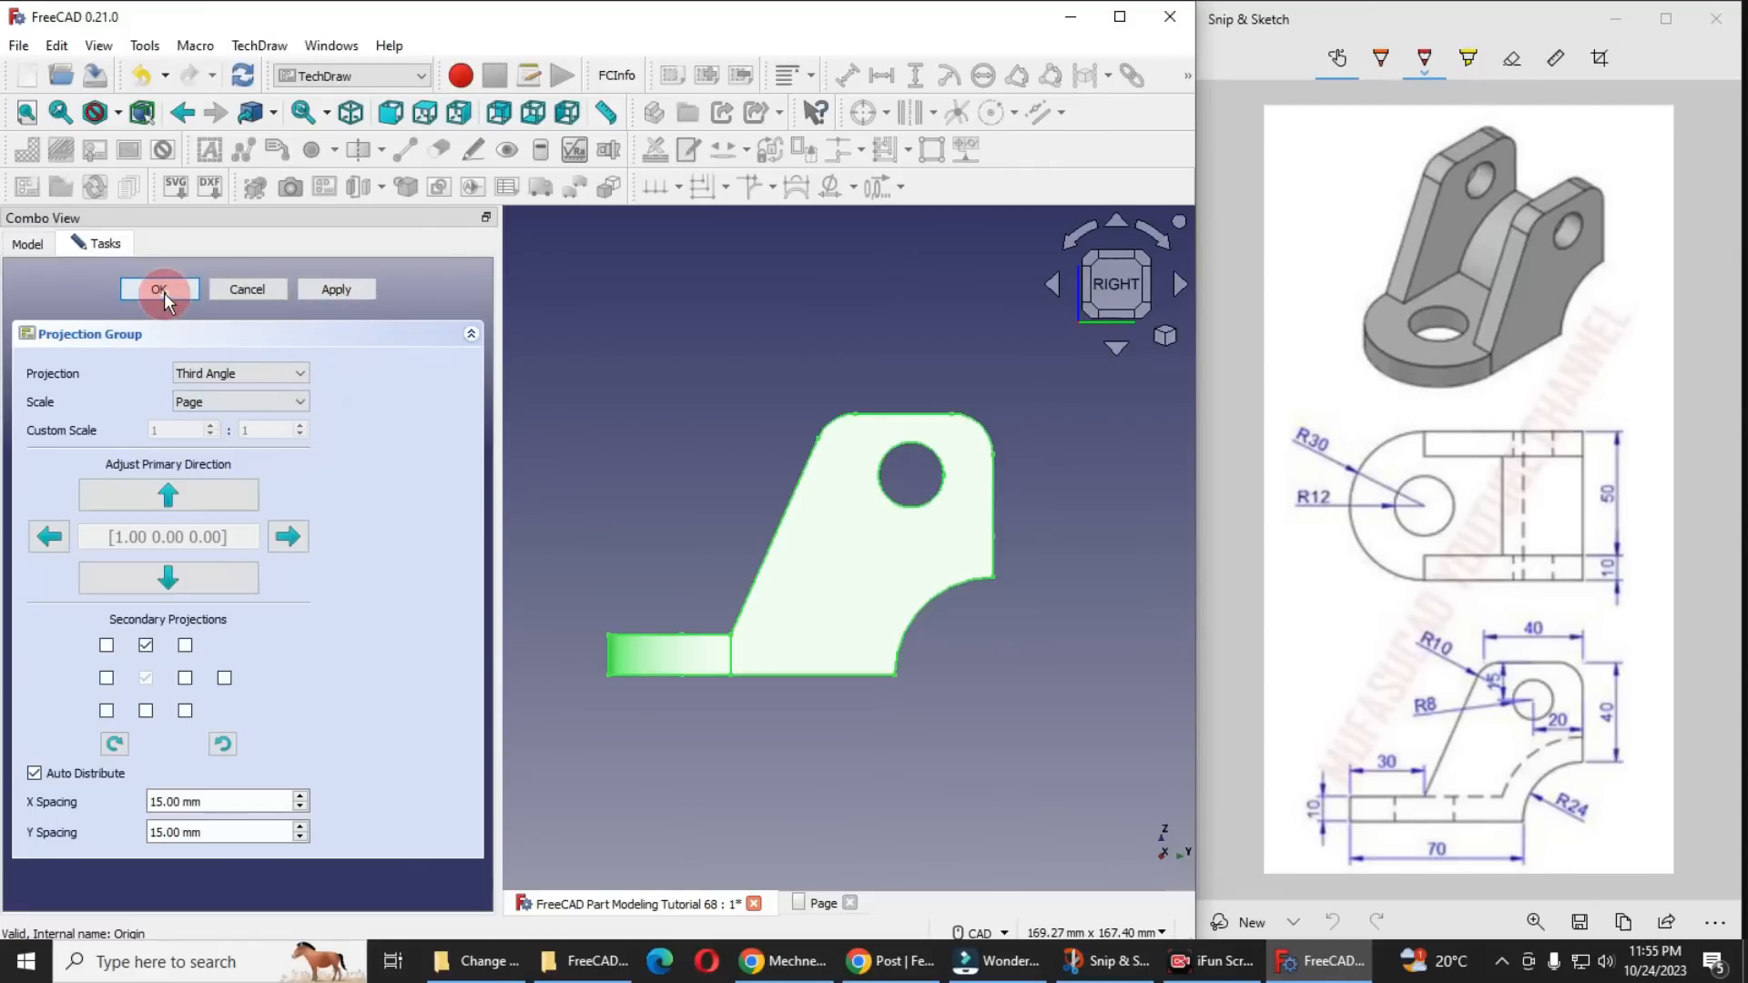
# Show the drawing page and move the front and top views lower on the sheet, above the title block
pyautogui.click(817, 902)
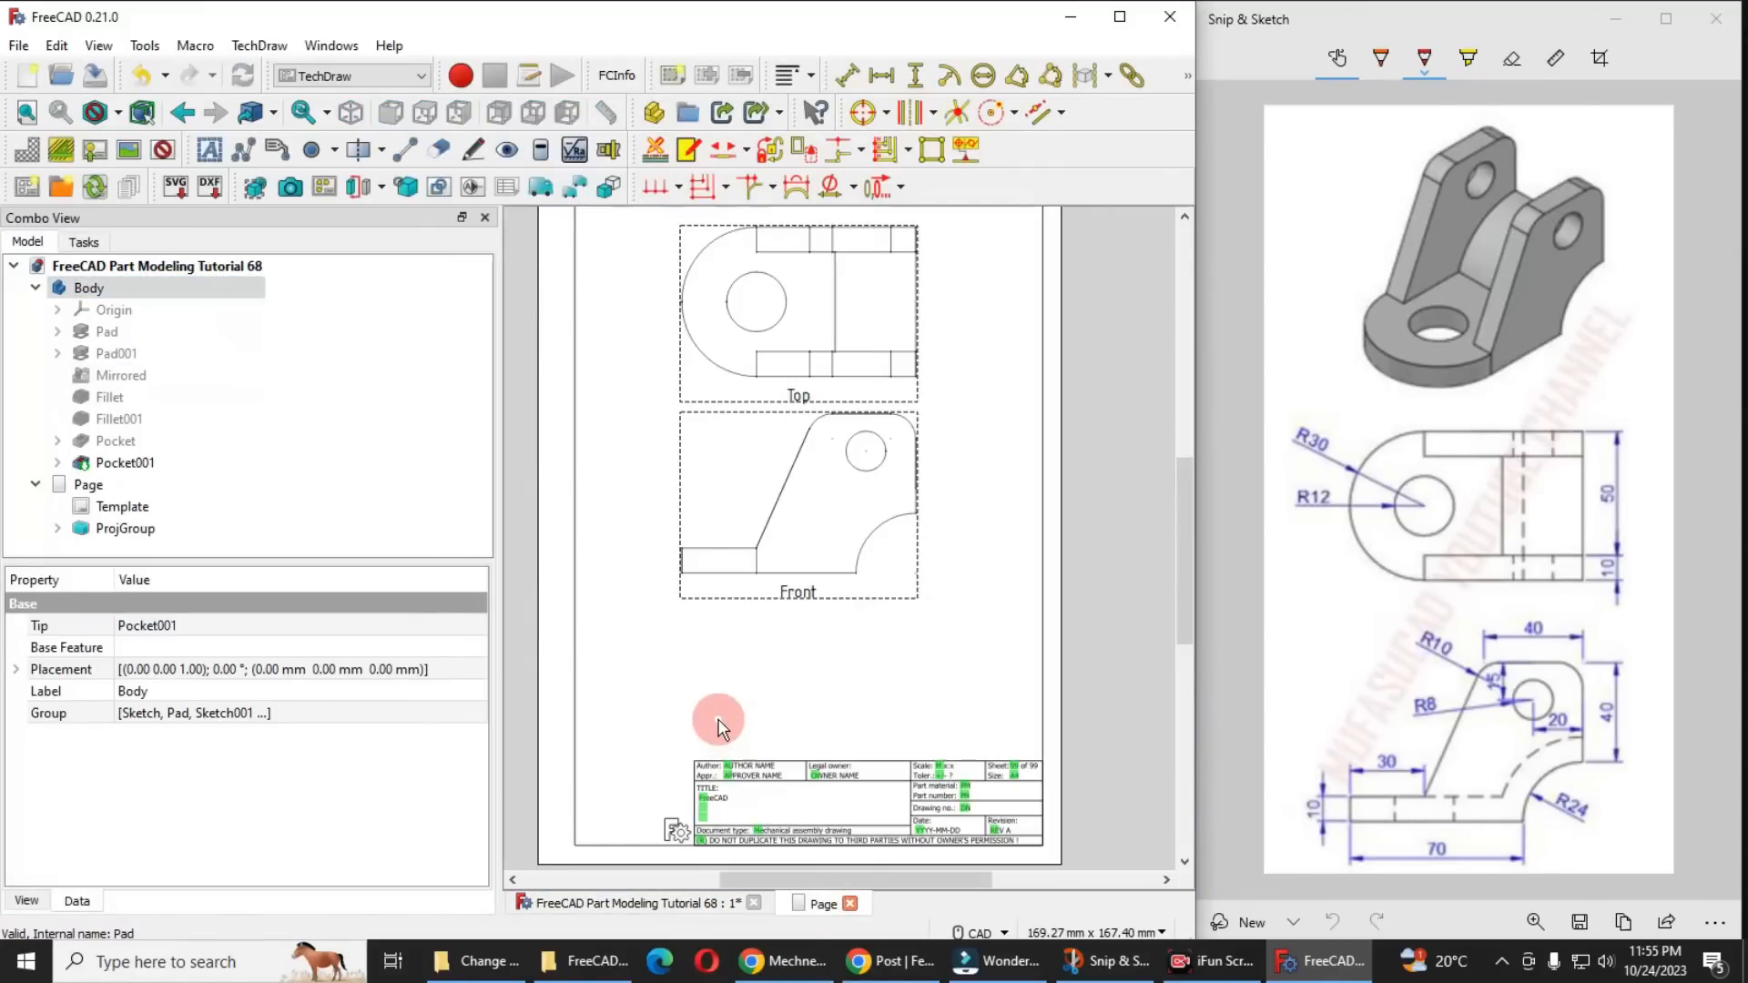
pyautogui.moveTo(803, 595); pyautogui.dragTo(801, 683)
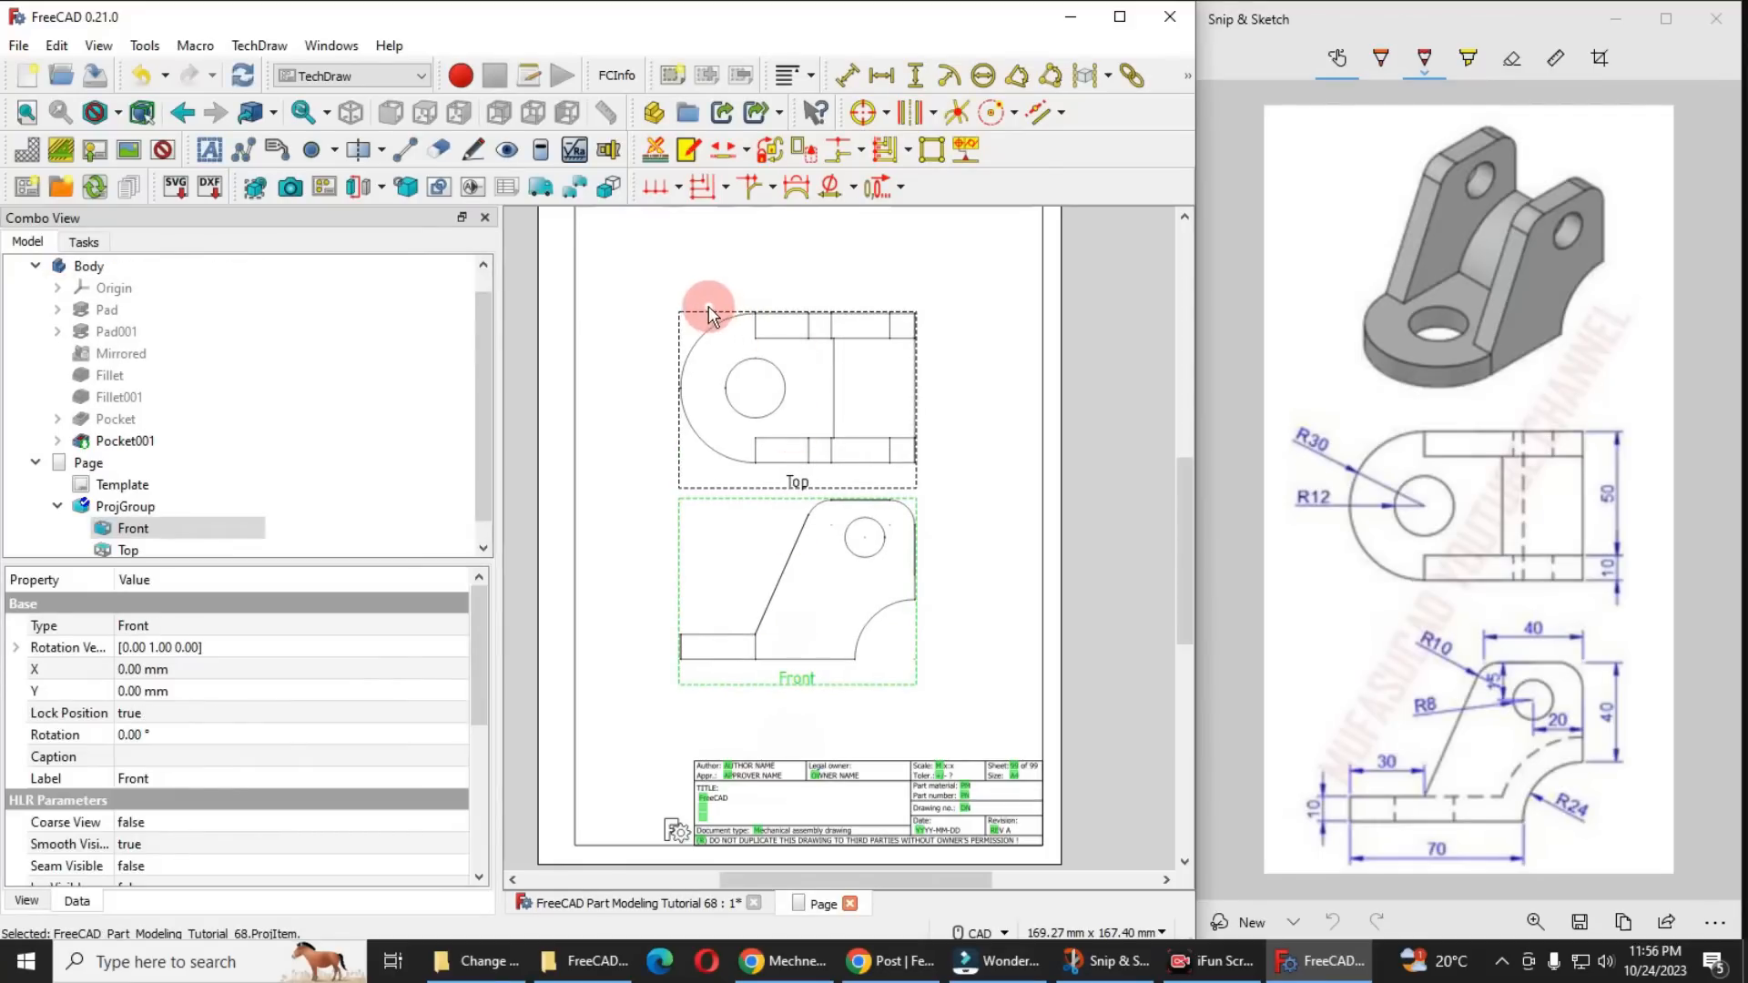
# Move the Top view up to about Y 95 mm to leave more room above the Front view
pyautogui.click(681, 280)
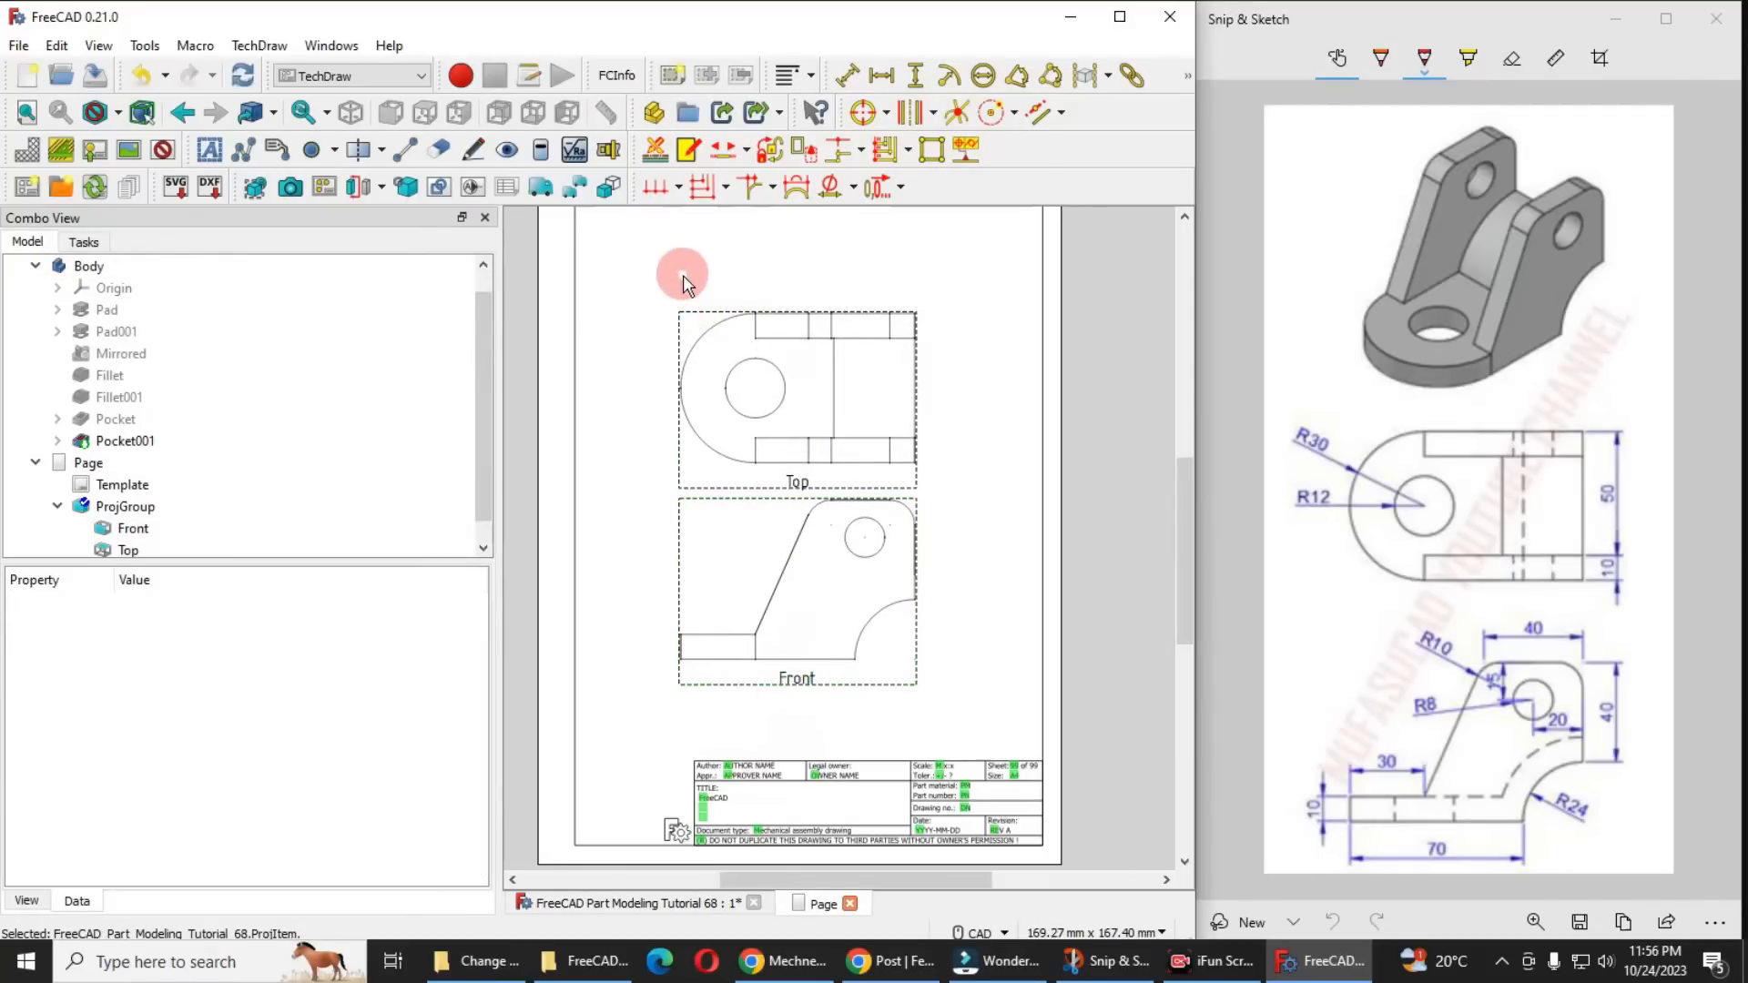
pyautogui.moveTo(803, 480); pyautogui.dragTo(796, 436)
pyautogui.click(983, 602)
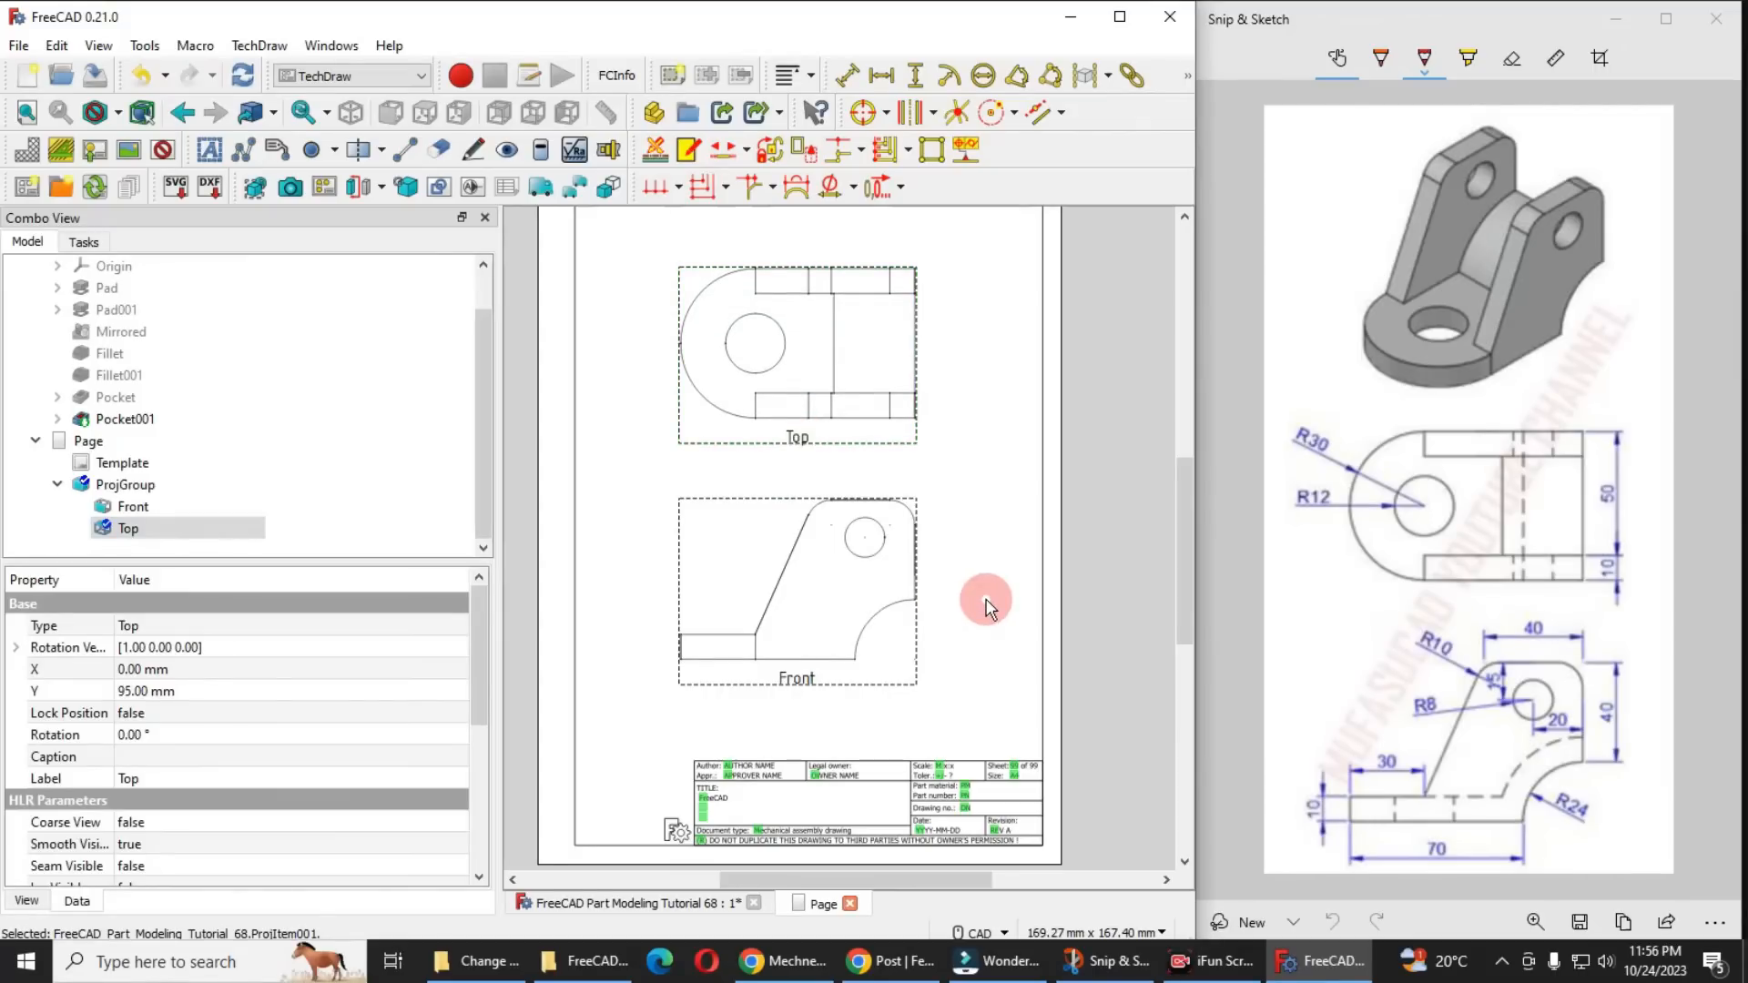
pyautogui.scroll(2, 985, 601)
pyautogui.scroll(-3, 985, 600)
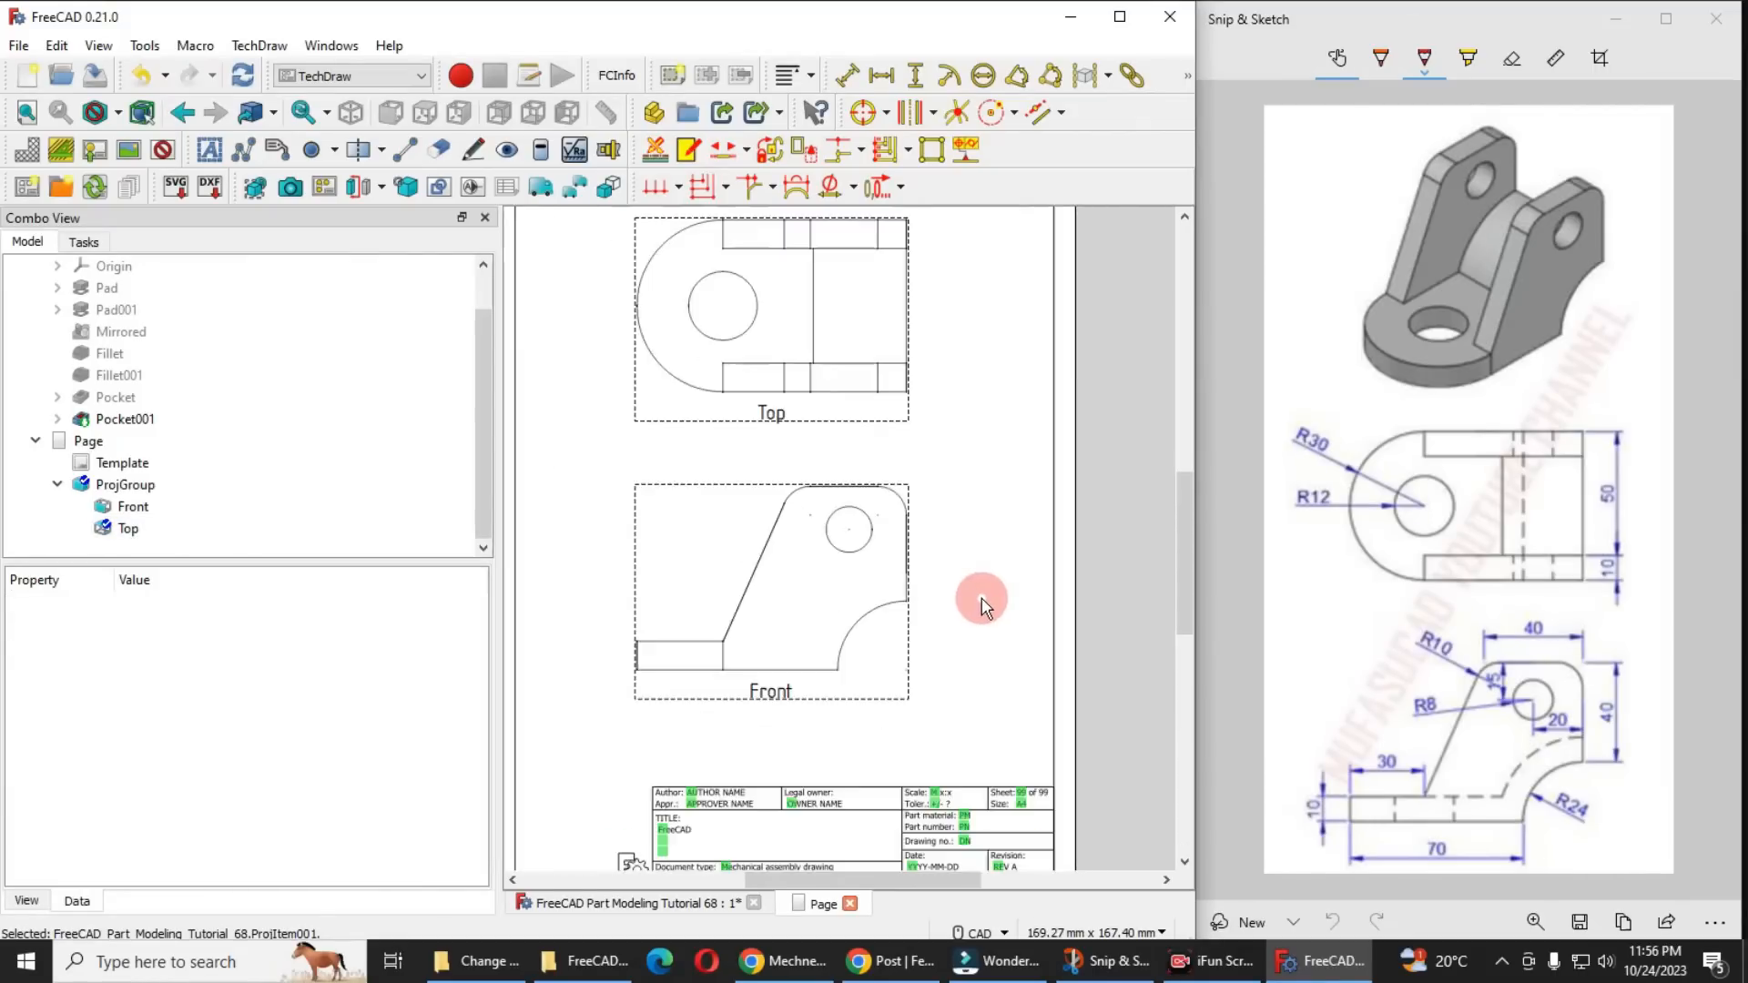
# Turn the view frames off and back on
pyautogui.click(830, 601)
pyautogui.scroll(2, 837, 596)
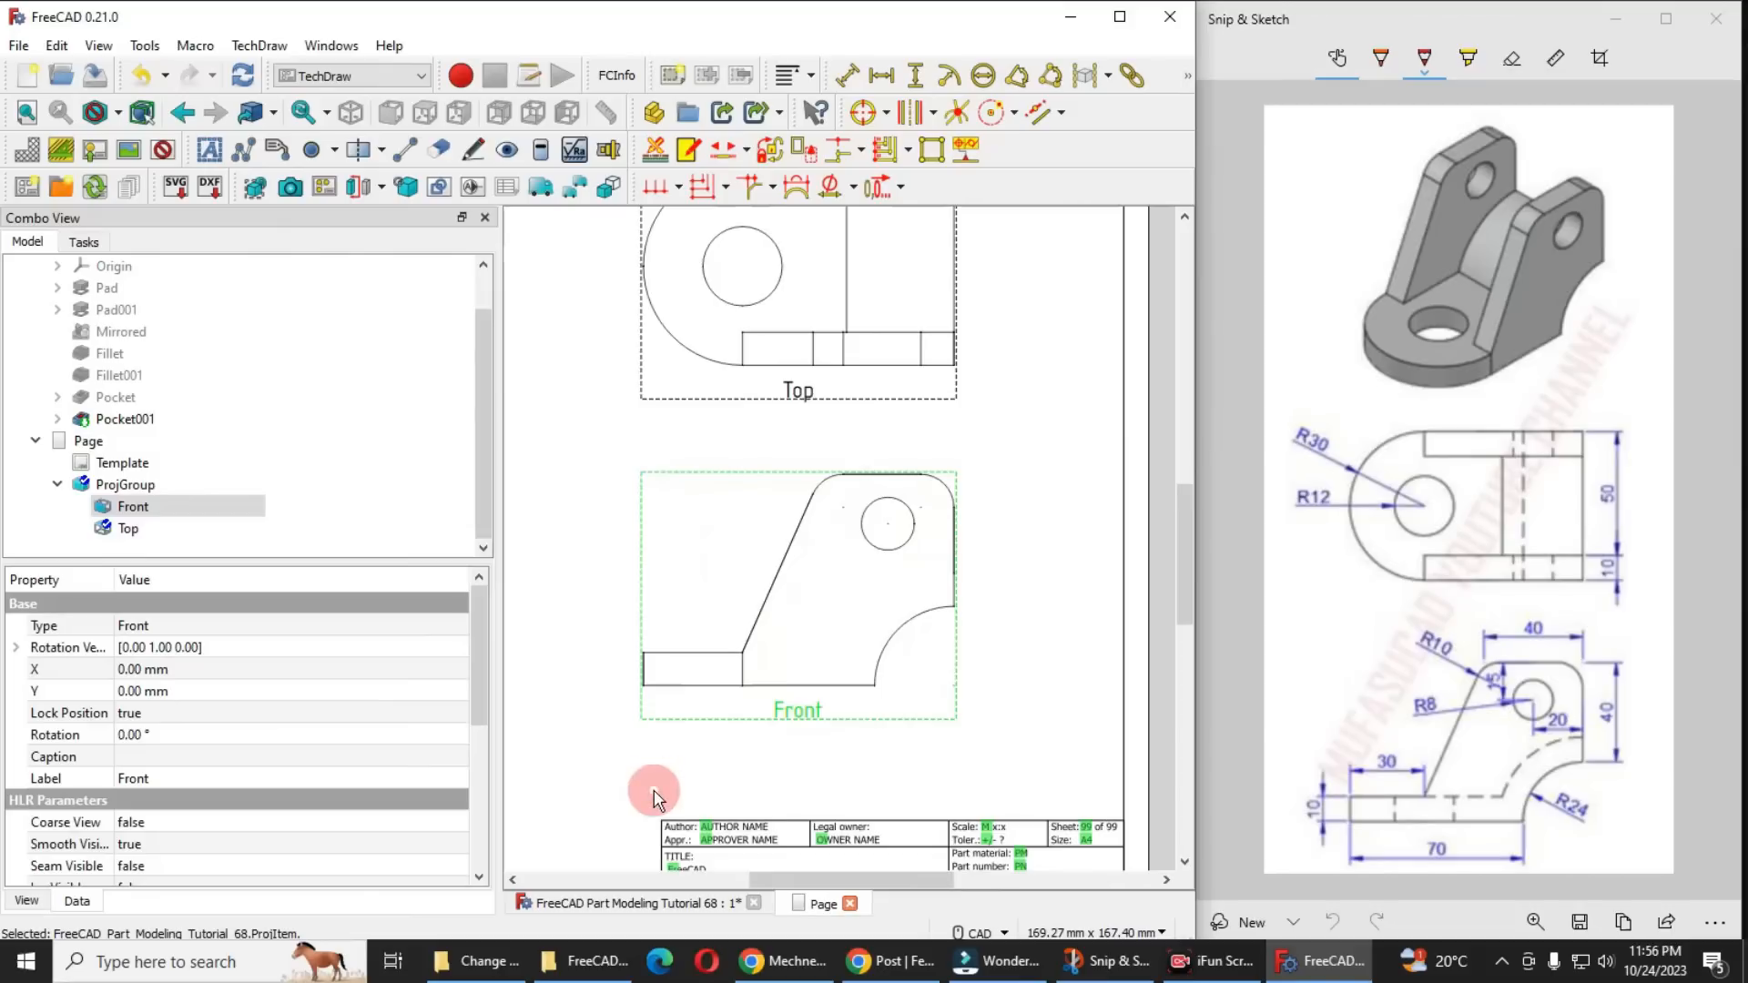
pyautogui.click(785, 739)
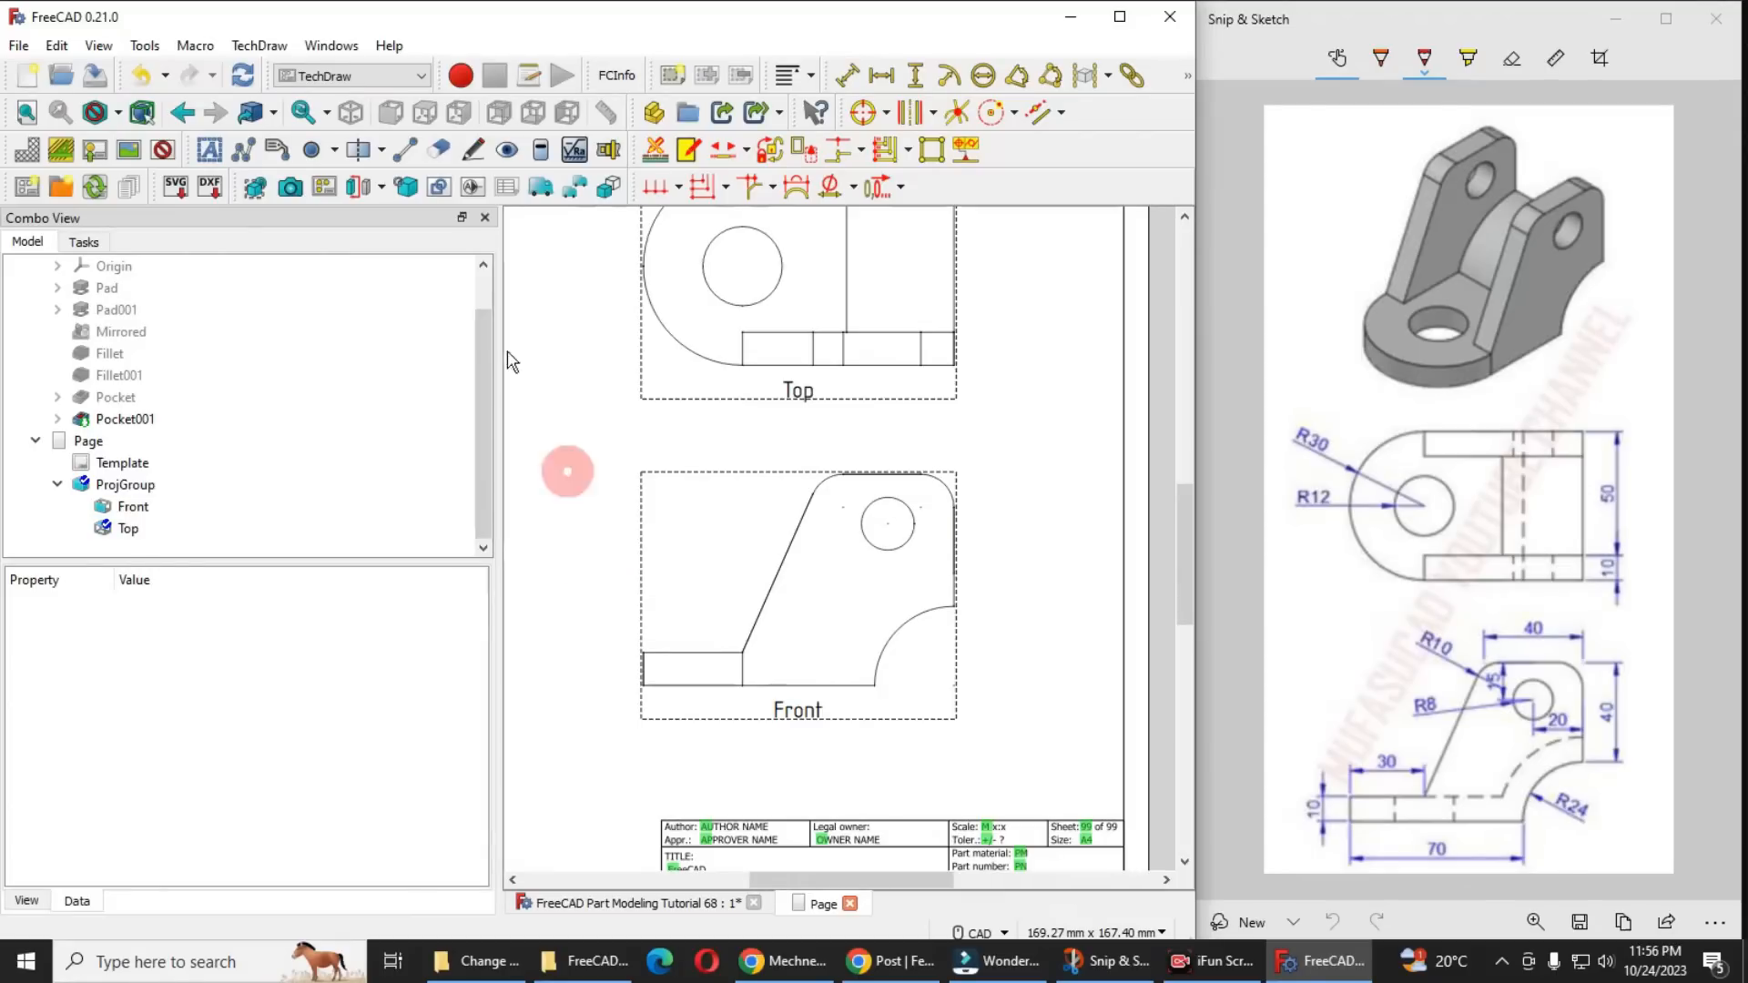
pyautogui.click(164, 153)
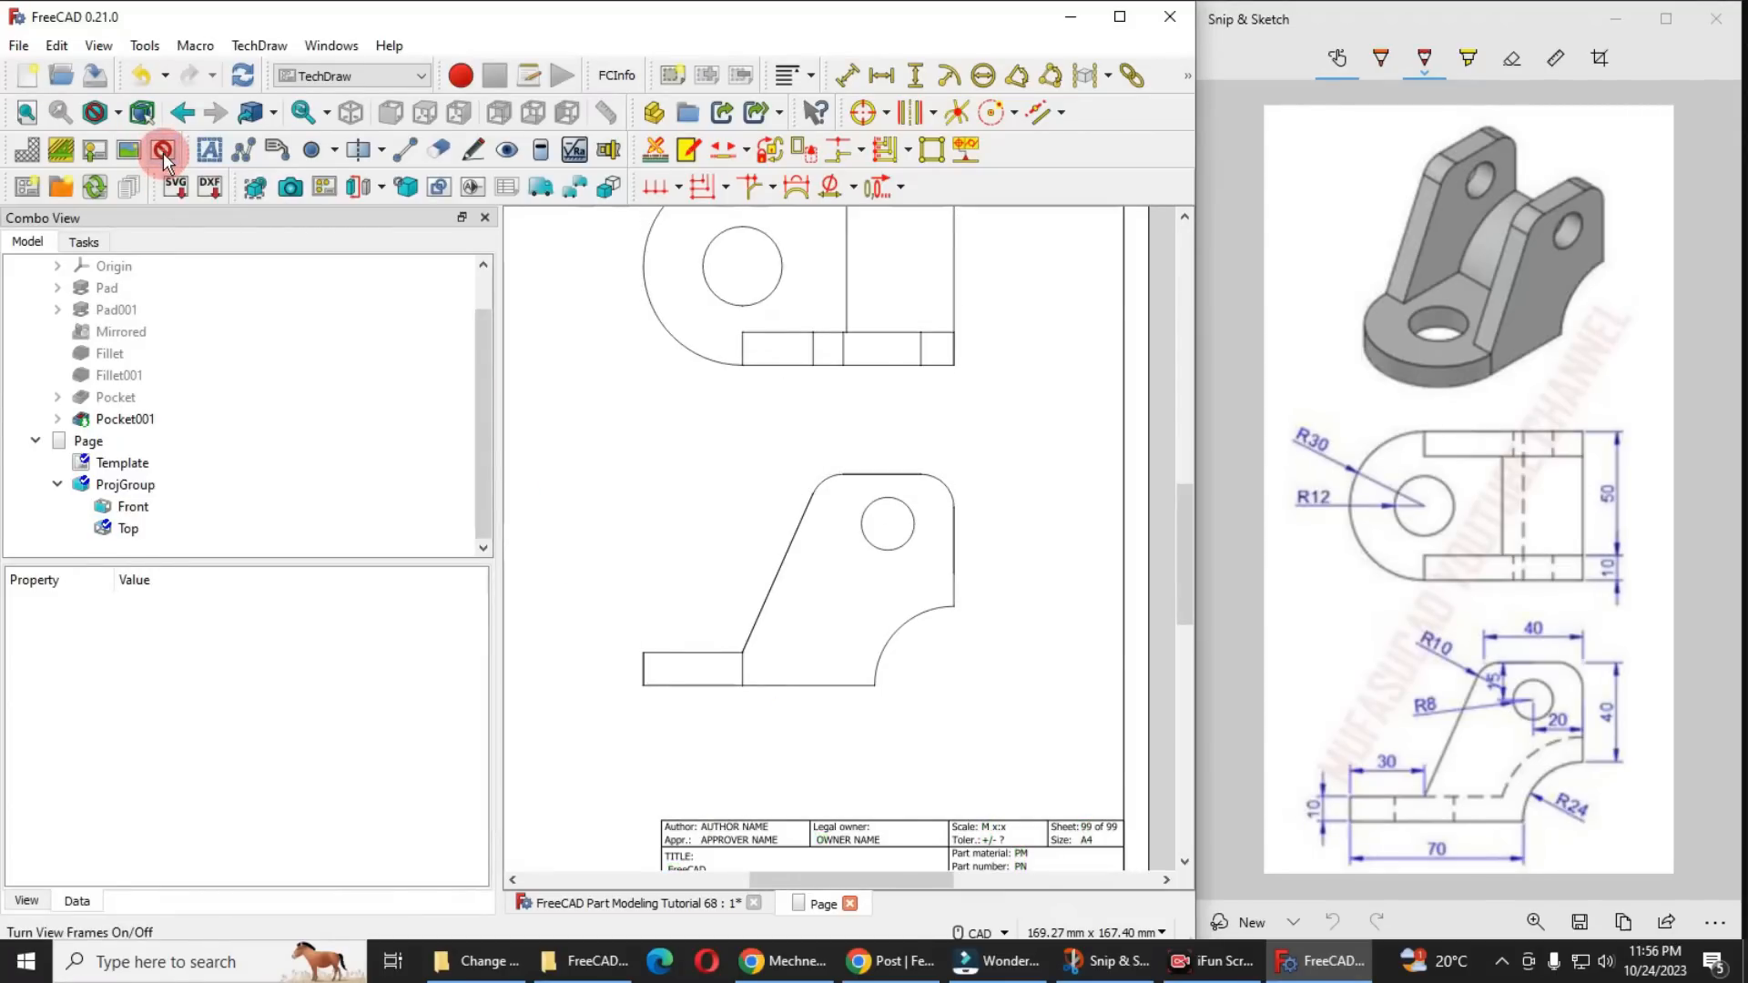
pyautogui.click(164, 157)
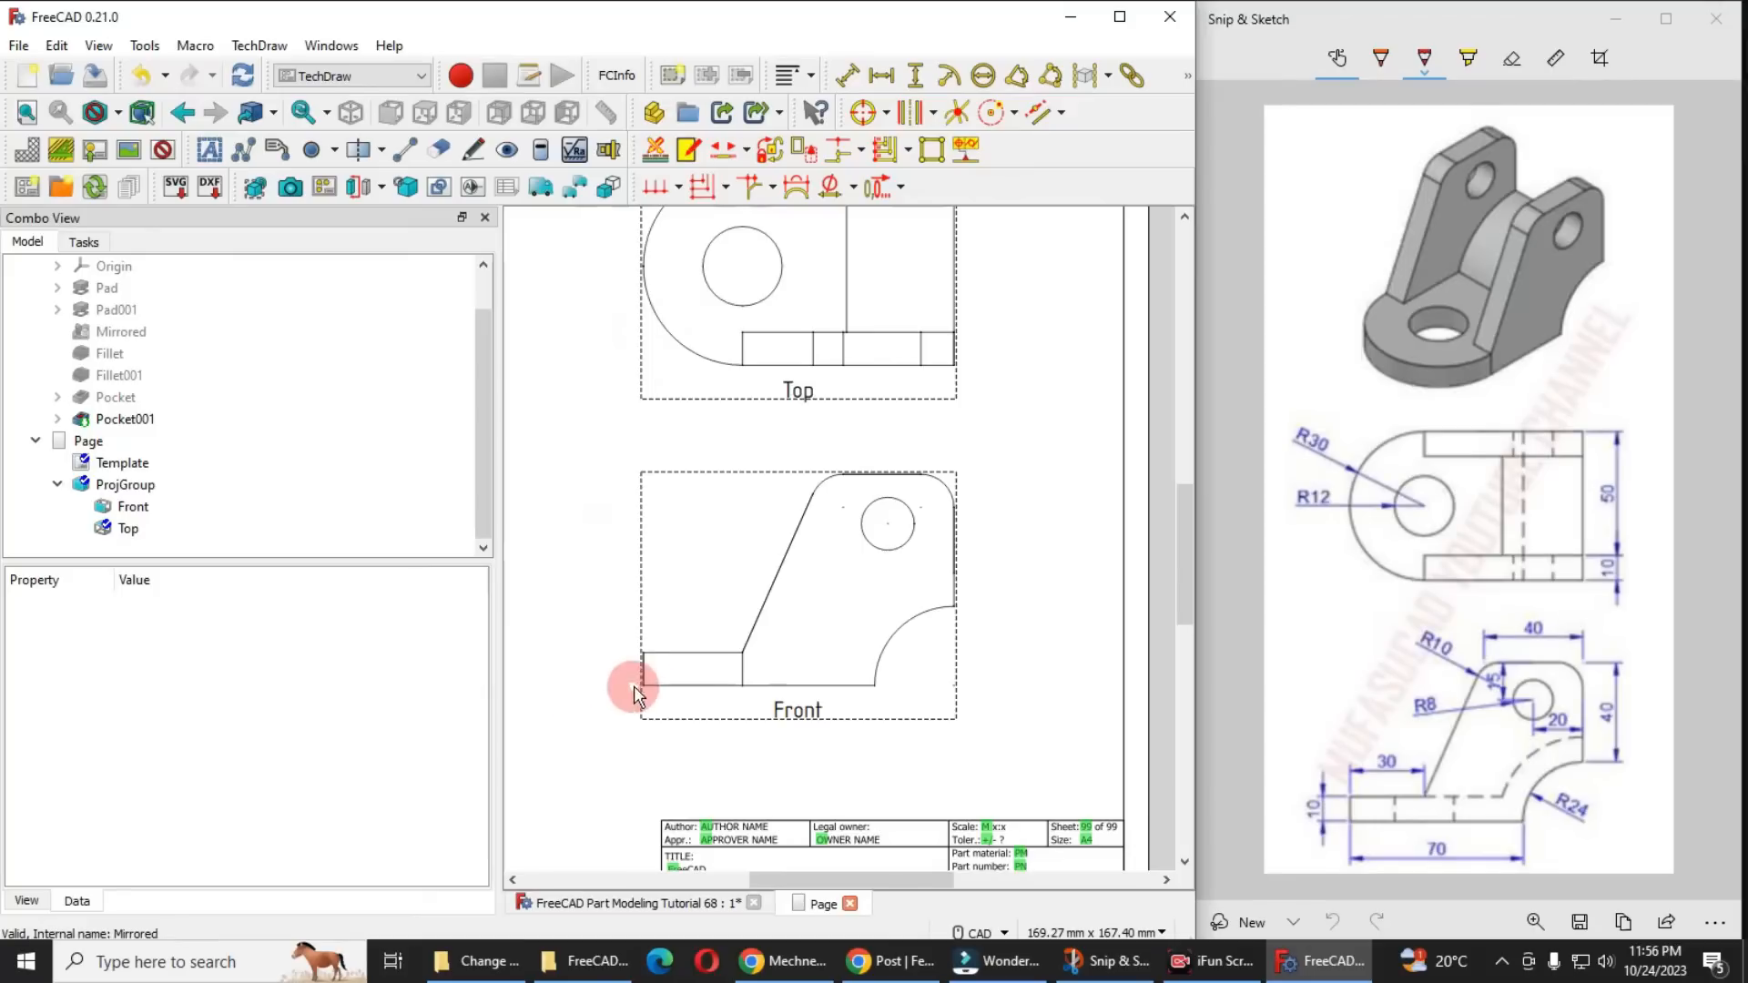
# Select the lower-left corner of the base and the vertical edge at the foot of the slanted side in the Front view
pyautogui.scroll(5, 724, 693)
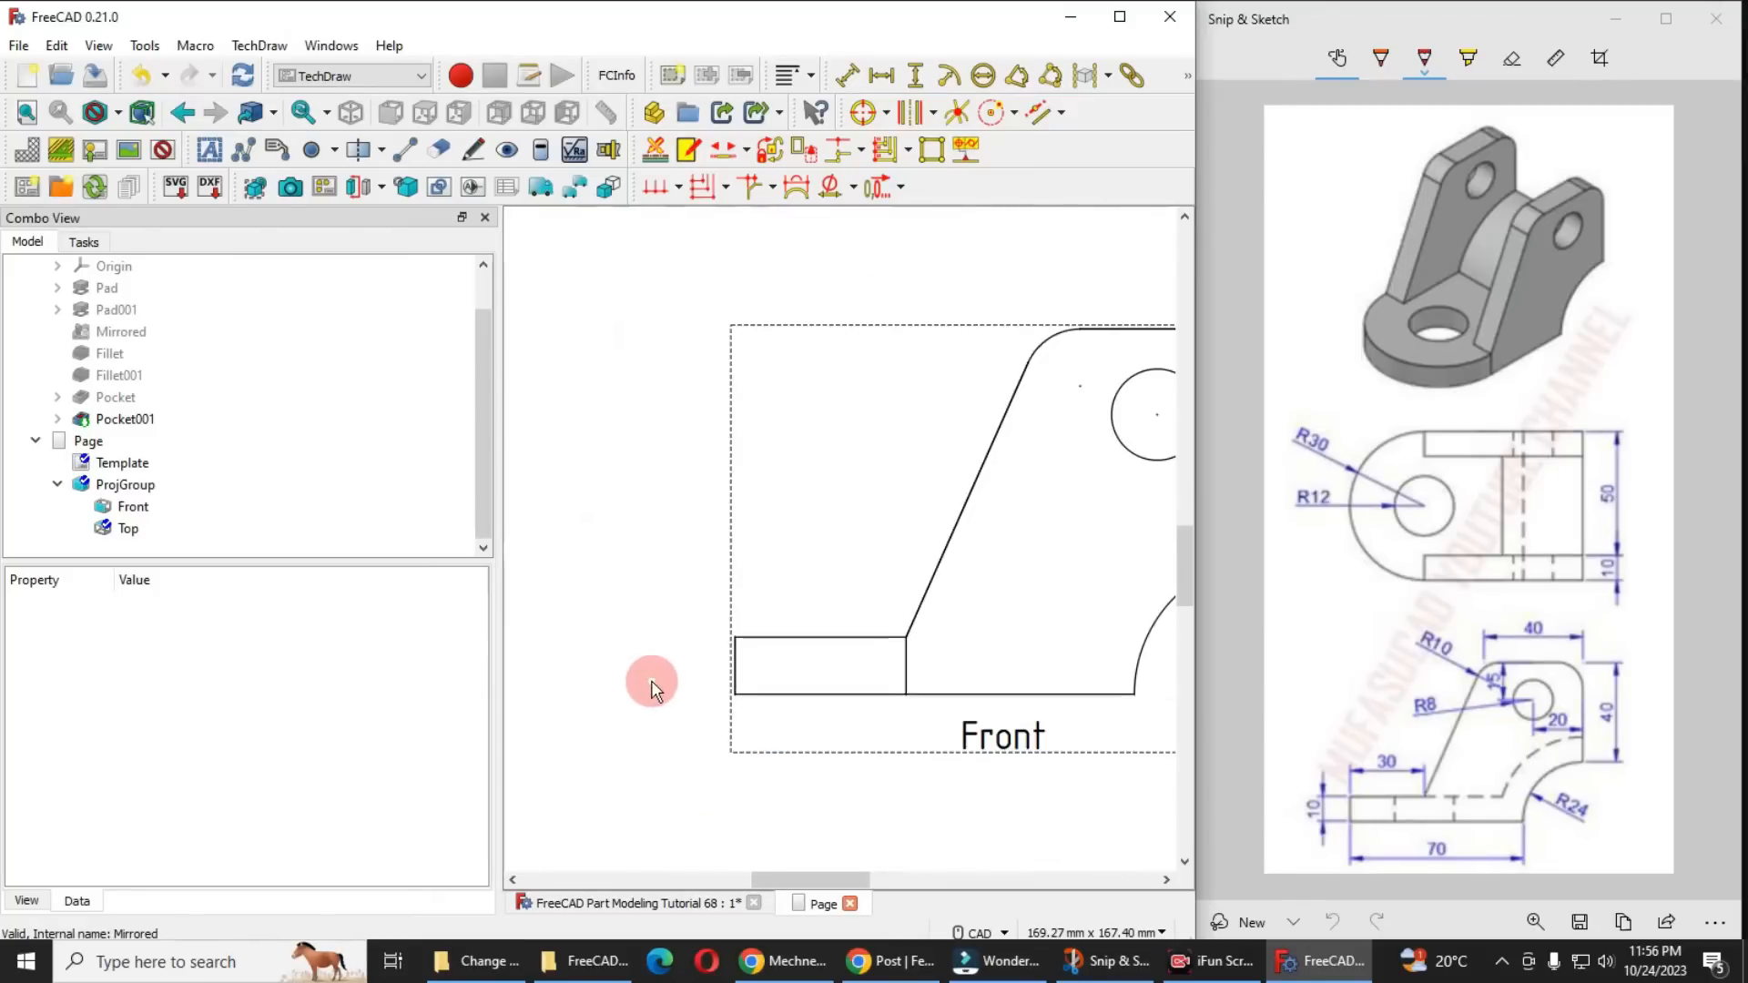
pyautogui.moveTo(668, 690); pyautogui.dragTo(631, 690, button='middle')
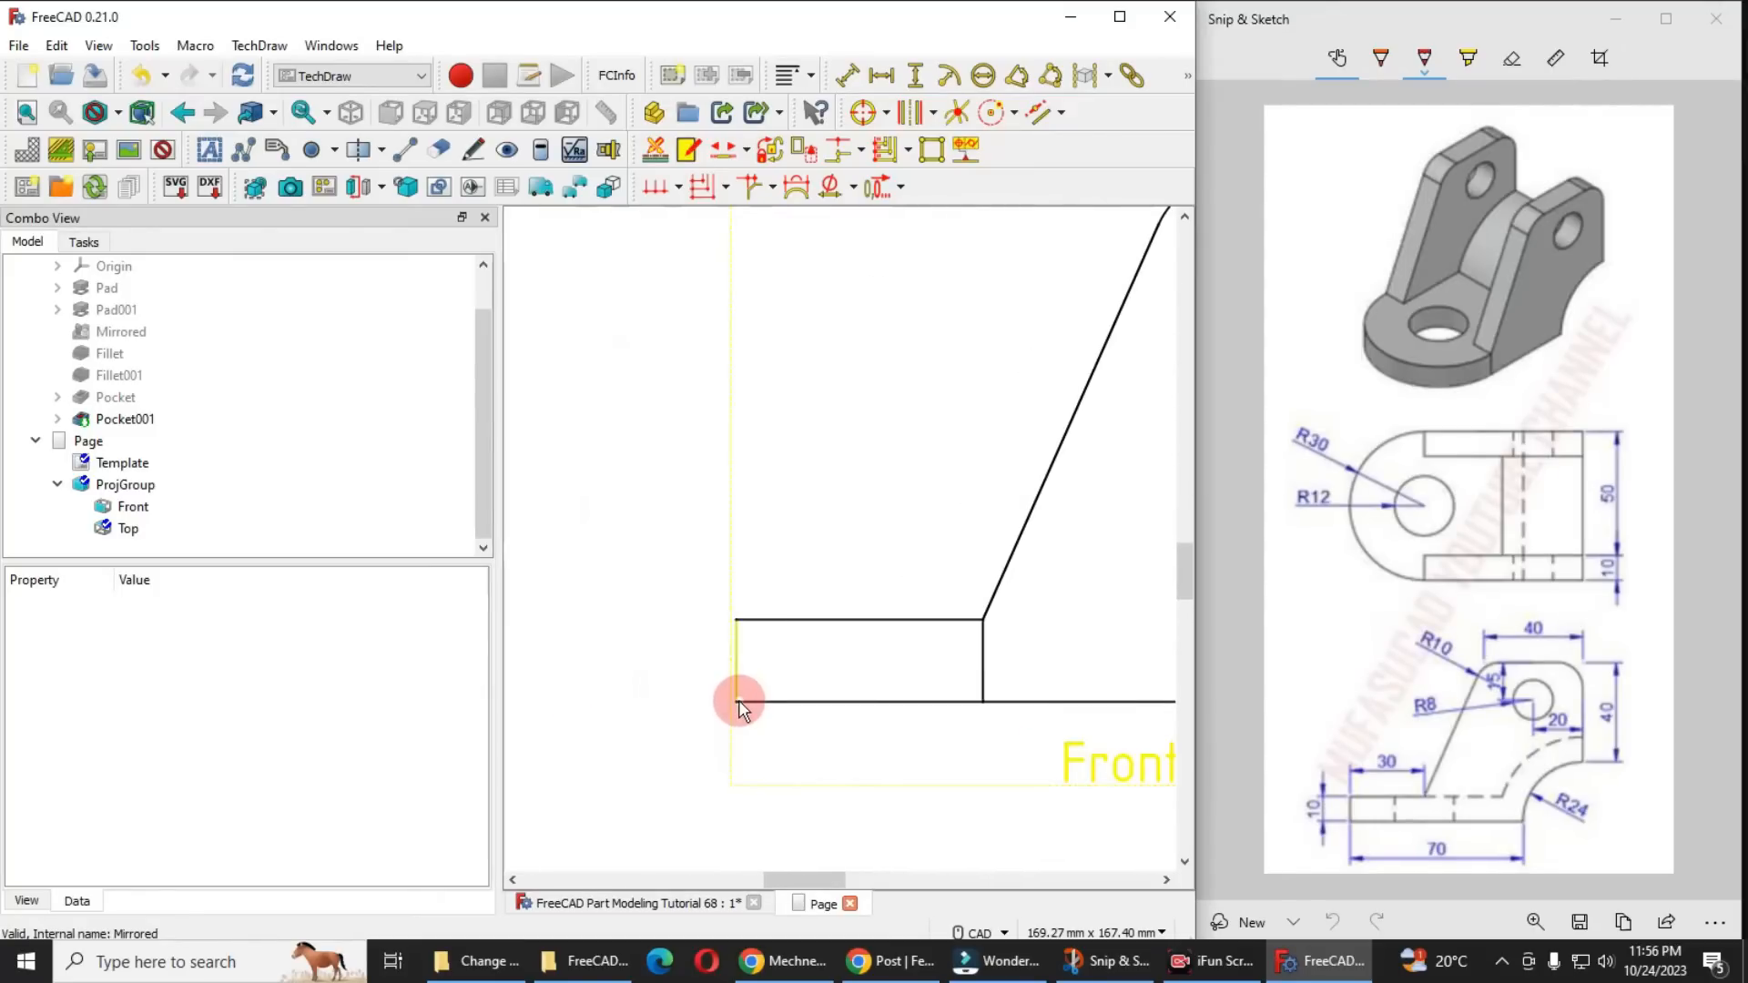
pyautogui.click(735, 701)
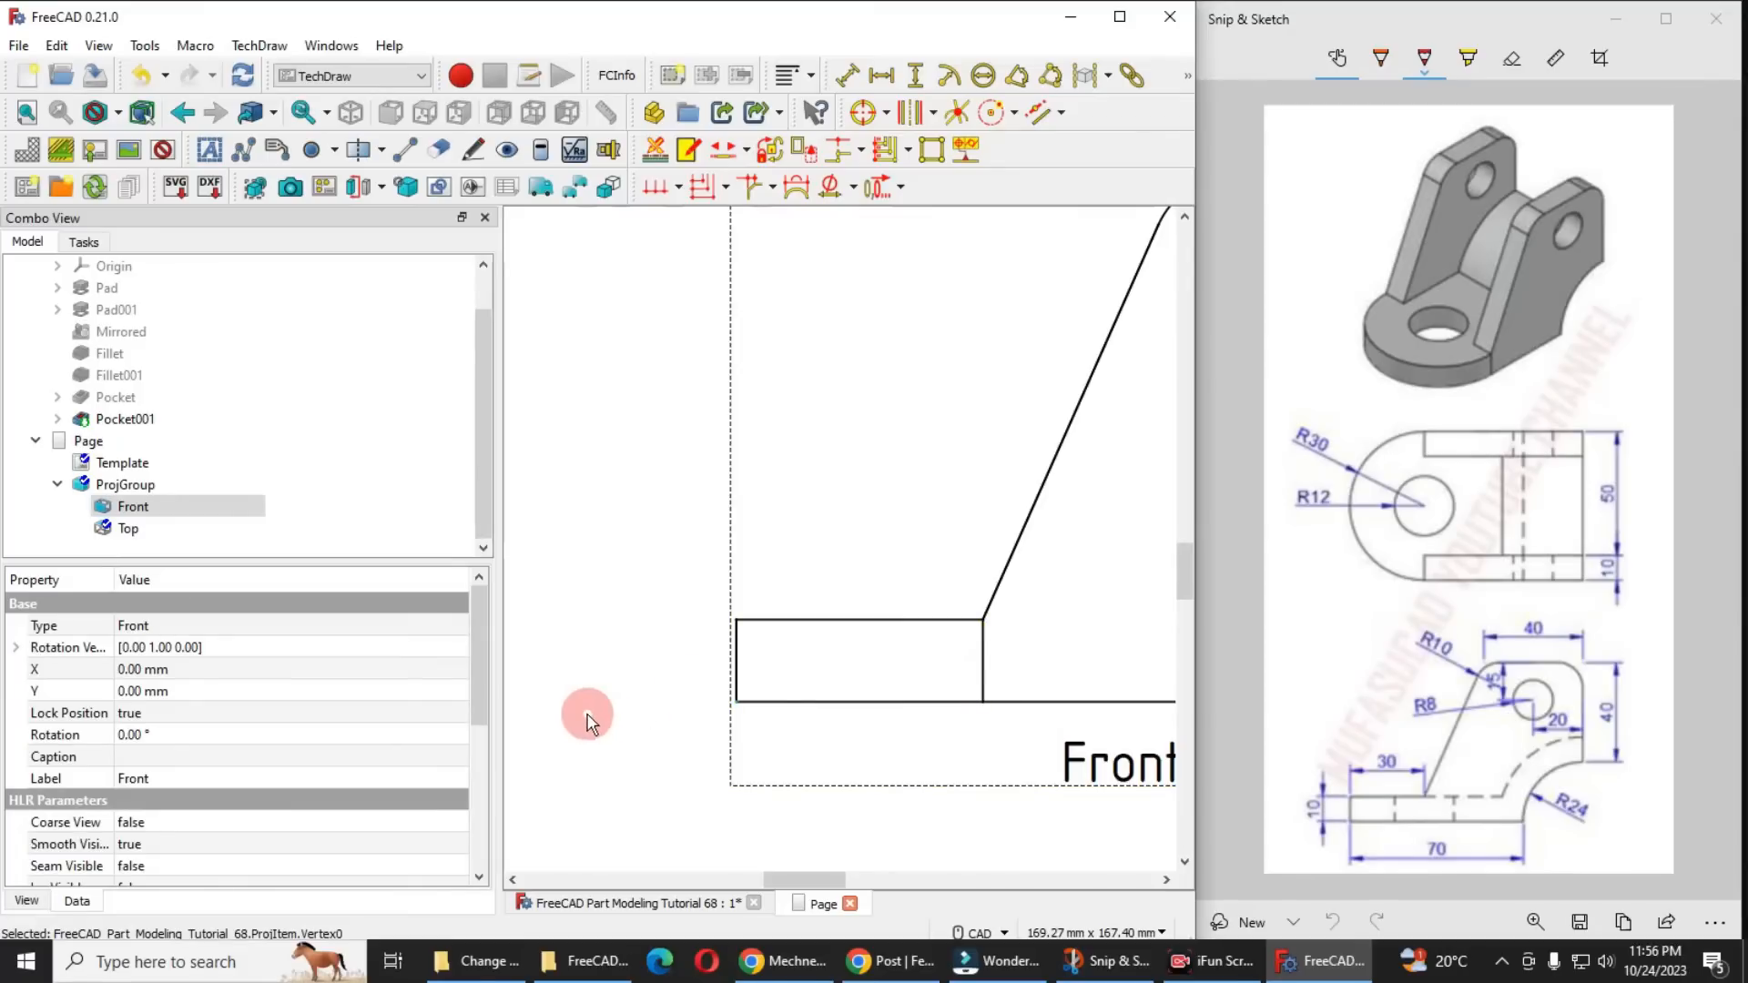
pyautogui.click(983, 679)
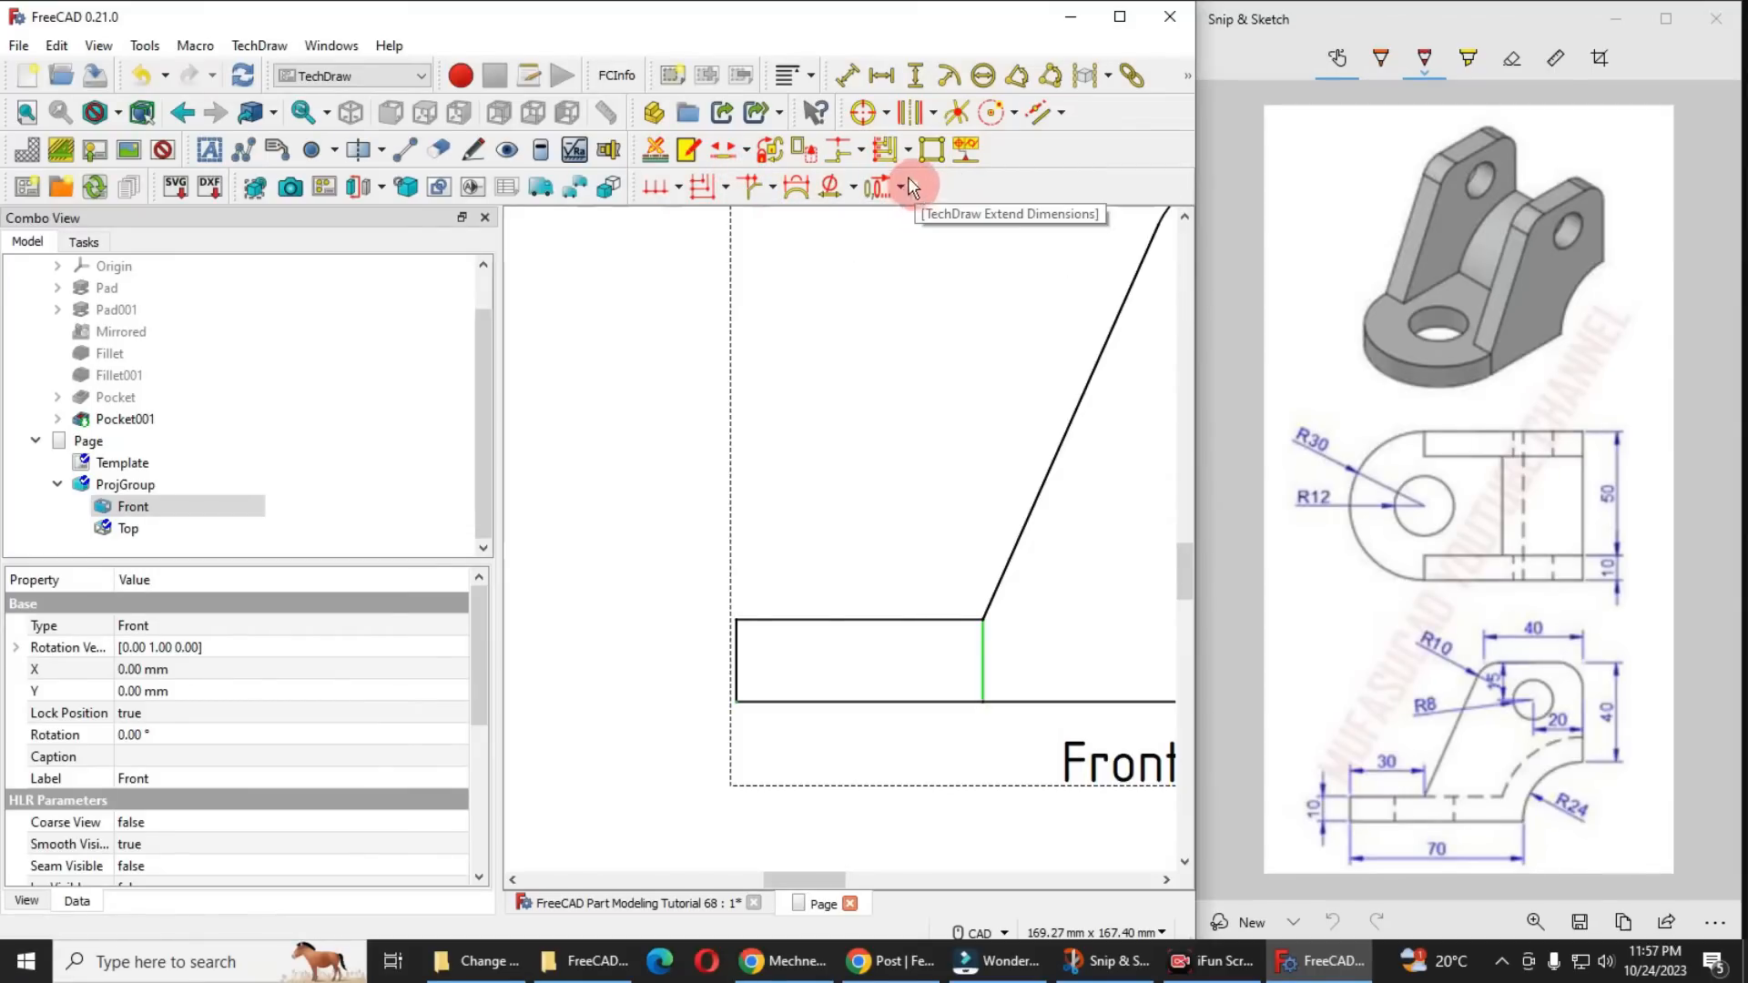
# Arrange the centerline, extend-dimension and attribute toolbars side by side in a new row beneath the existing ones
pyautogui.moveTo(843, 115); pyautogui.dragTo(27, 224)
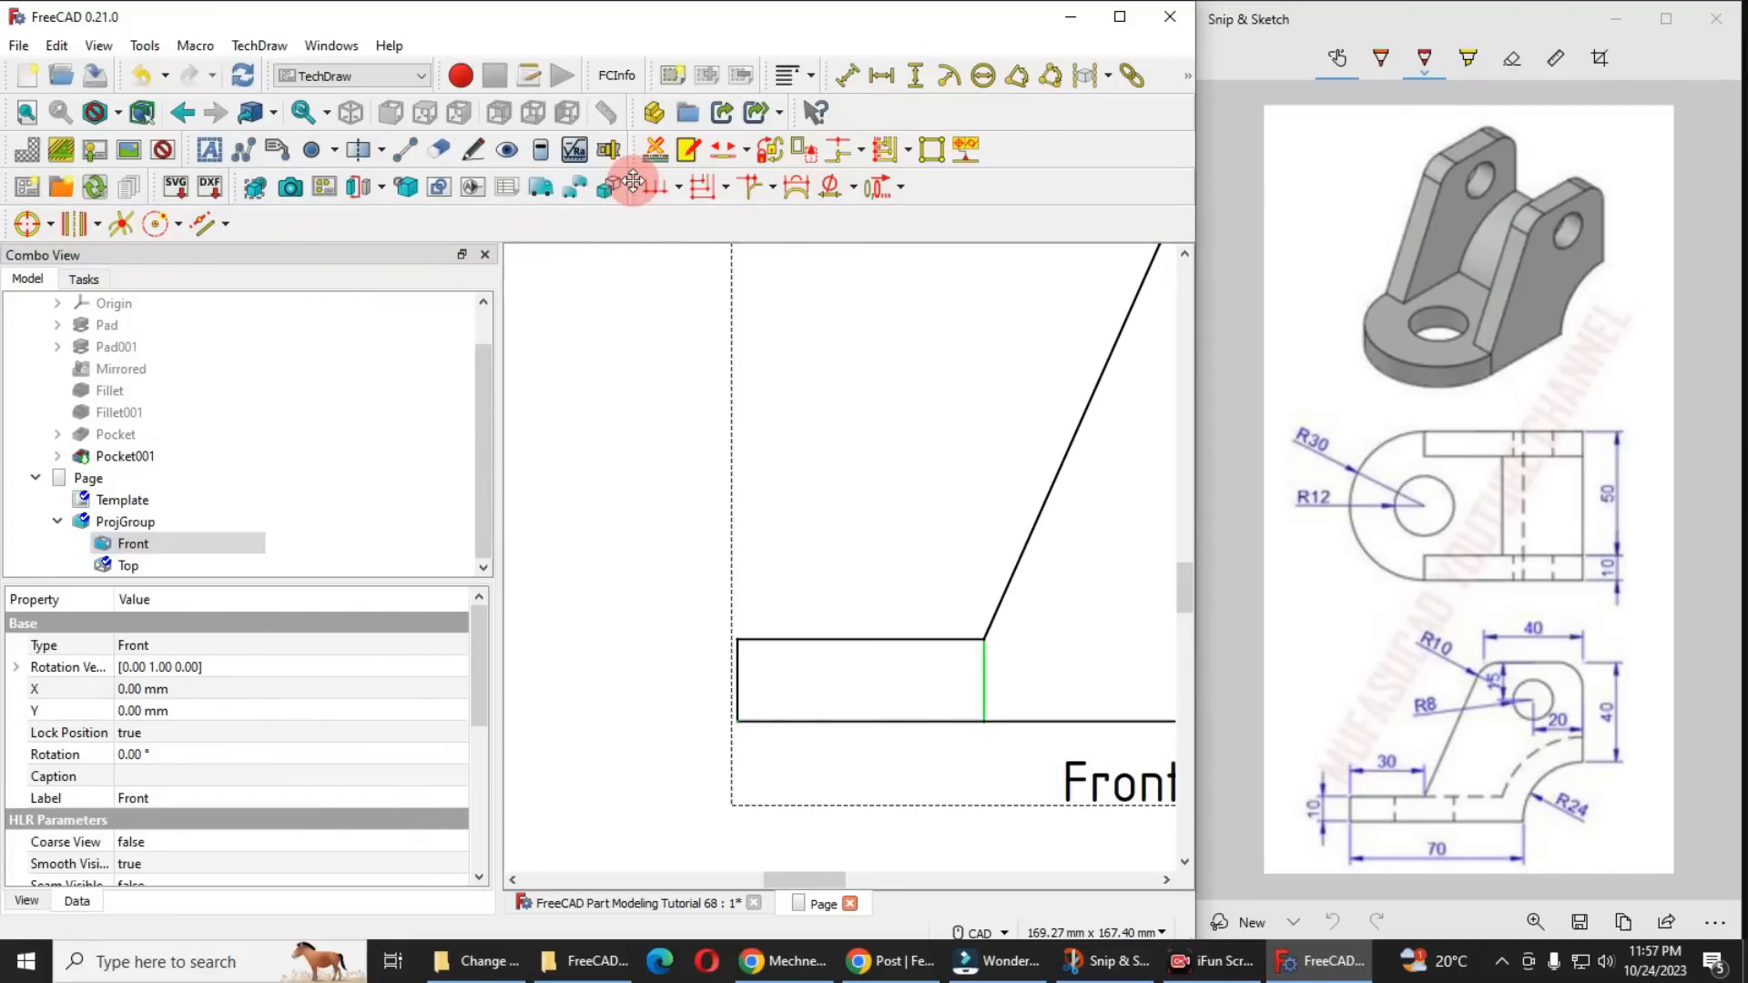
pyautogui.moveTo(594, 219); pyautogui.dragTo(244, 224)
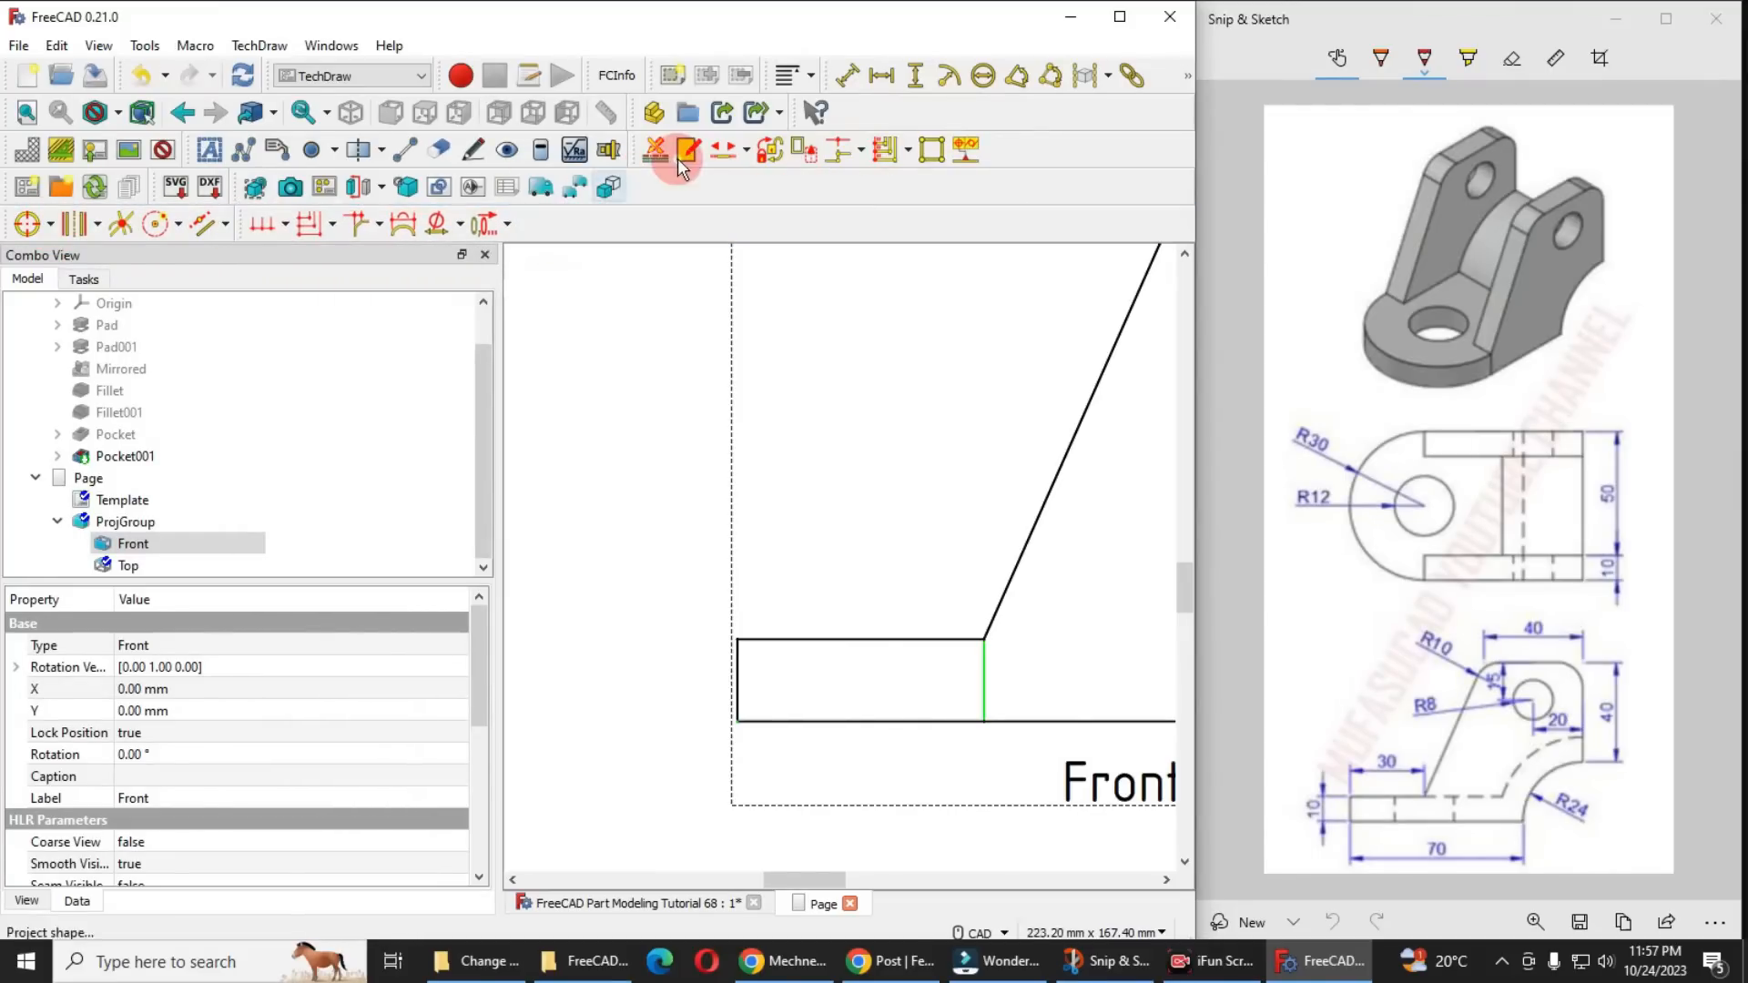
pyautogui.moveTo(635, 148)
pyautogui.mouseDown()
pyautogui.moveTo(577, 206)
pyautogui.moveTo(526, 221)
pyautogui.mouseUp()
# Add a horizontal length dimension between the selected corner and edge, and place it above the base step
pyautogui.click(881, 80)
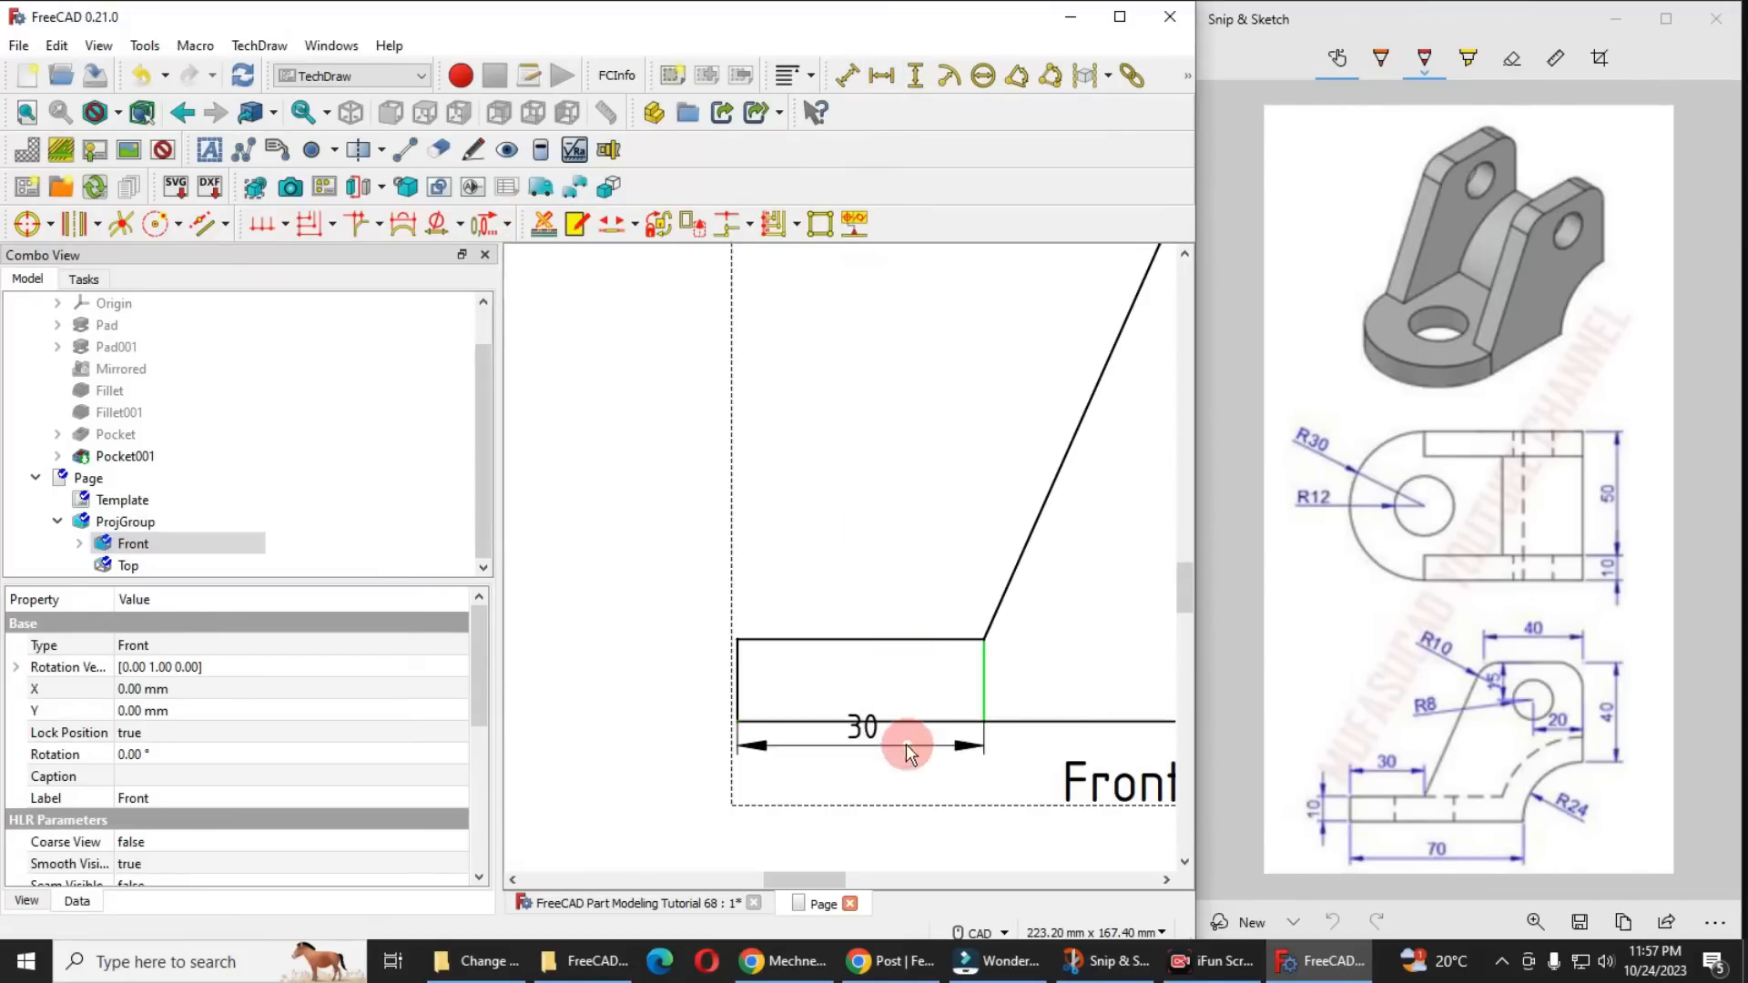
pyautogui.scroll(-2, 825, 538)
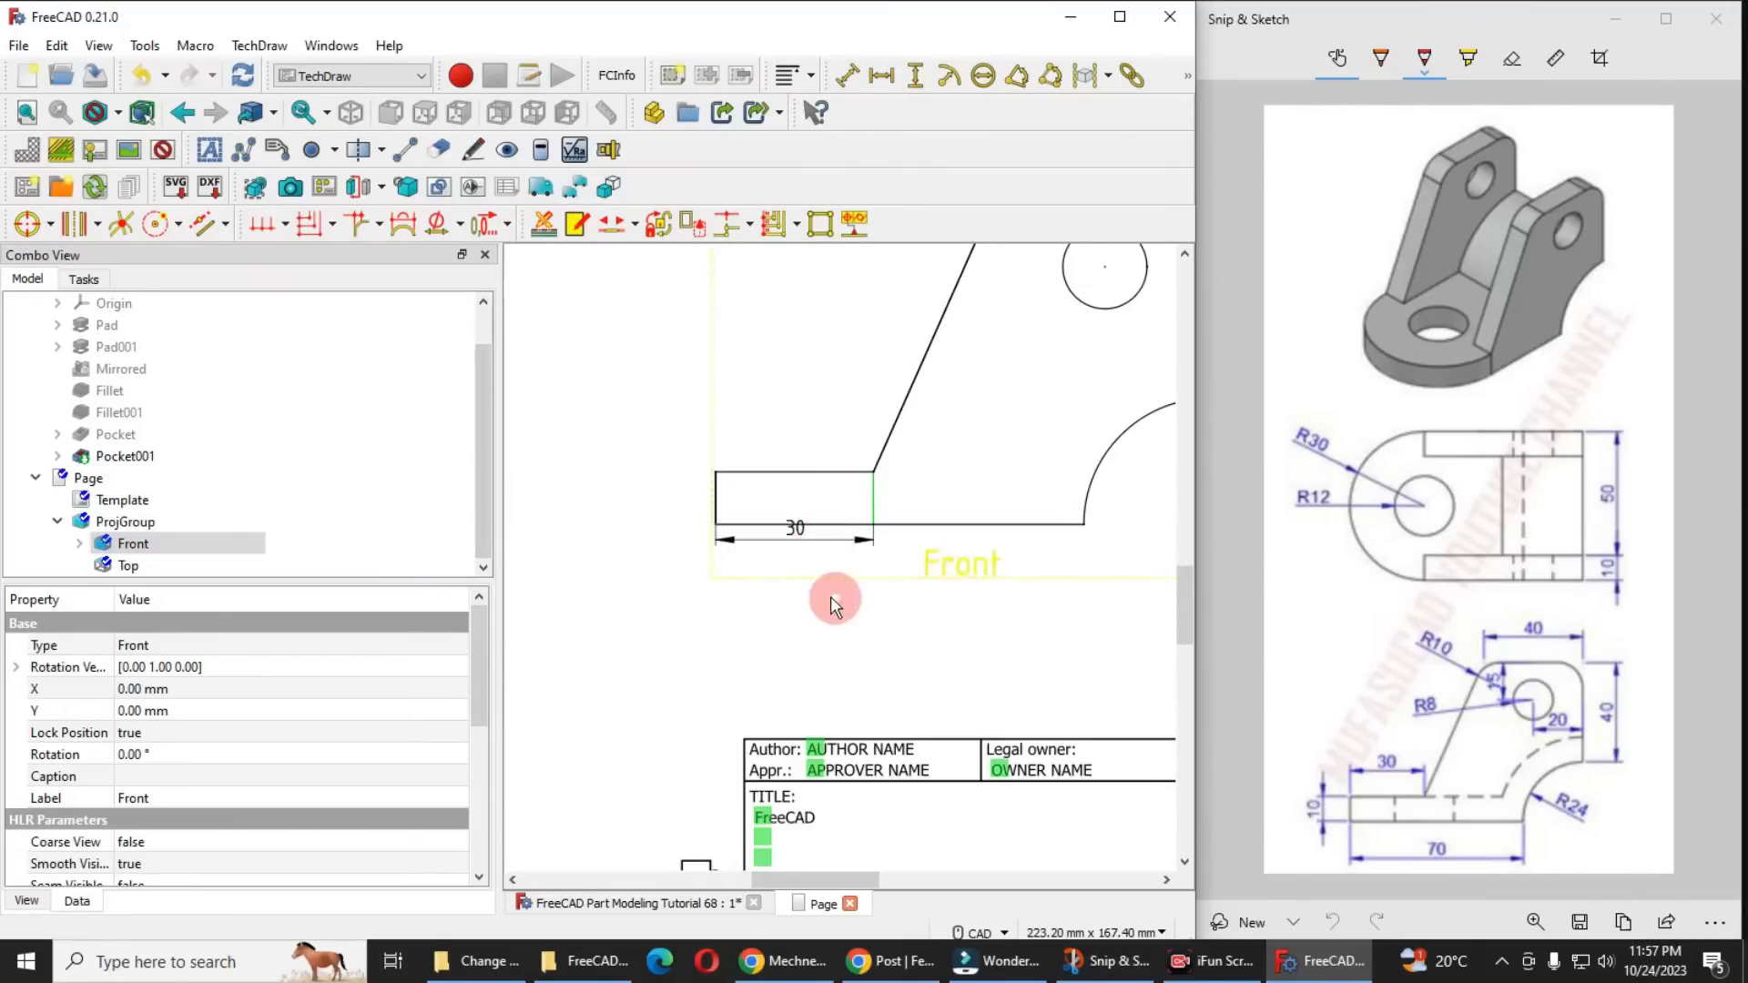
pyautogui.moveTo(803, 532); pyautogui.dragTo(785, 422)
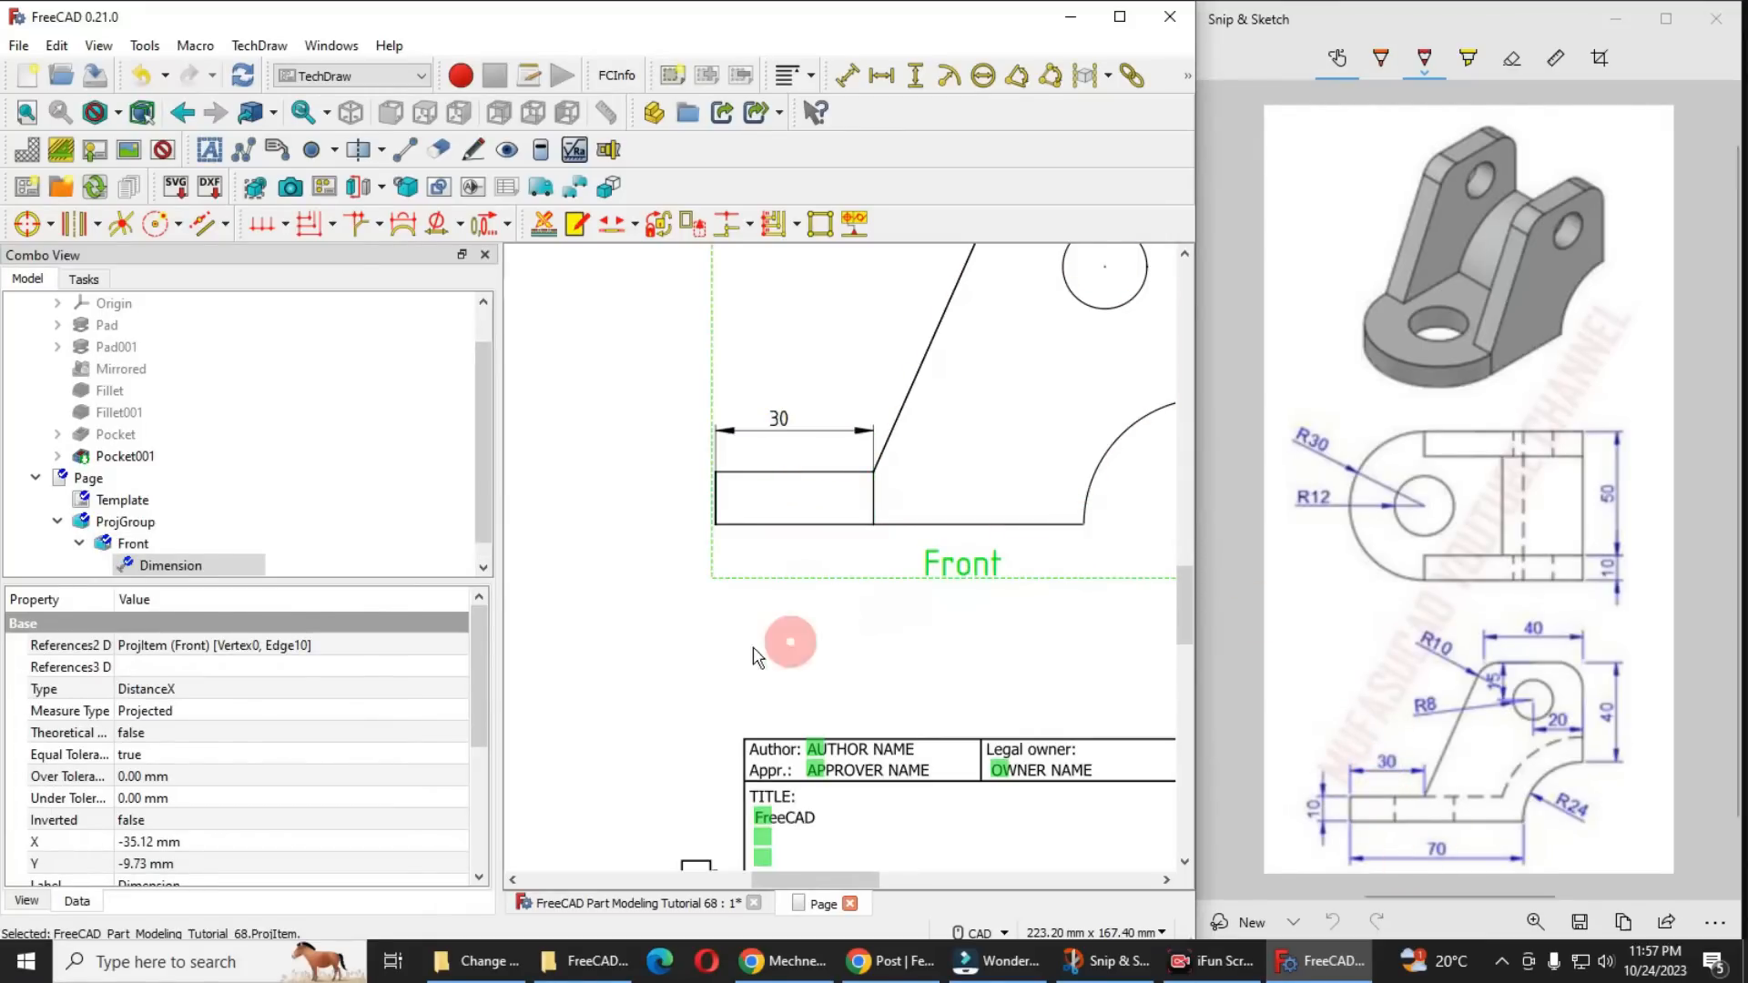
# Dimension the horizontal distance from the base's left edge to the concave arc's lower end and place it below the base
pyautogui.click(717, 525)
pyautogui.click(717, 516)
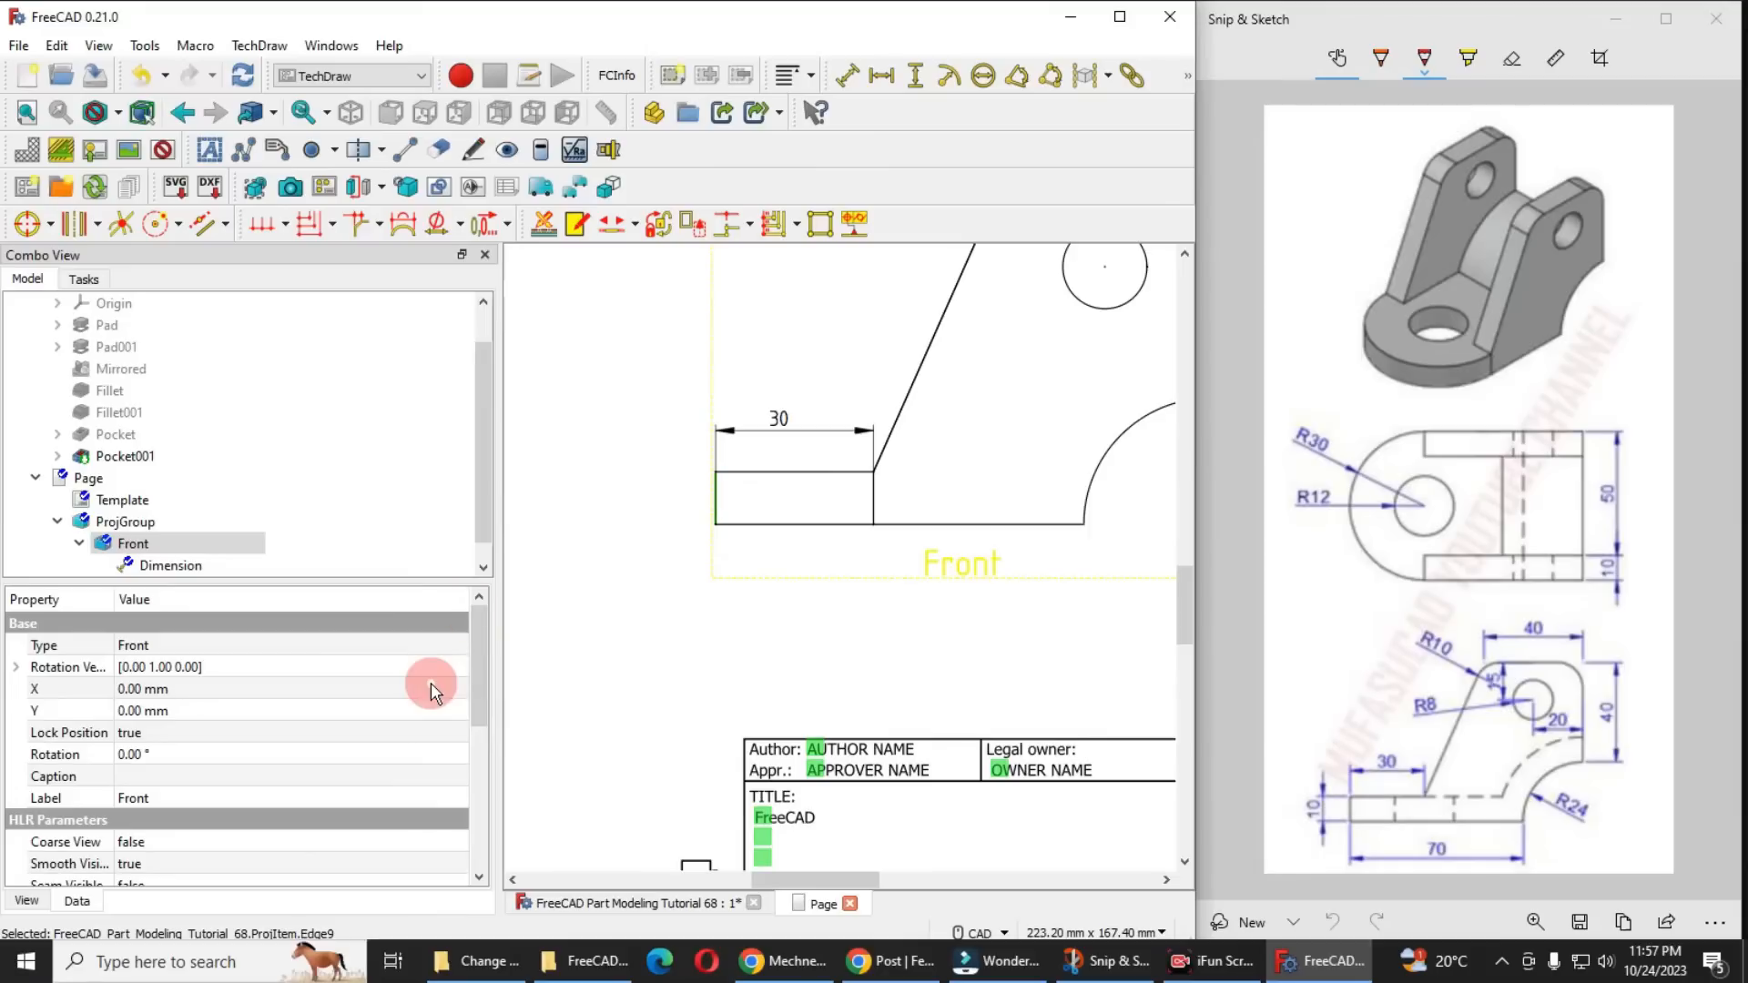
pyautogui.click(883, 79)
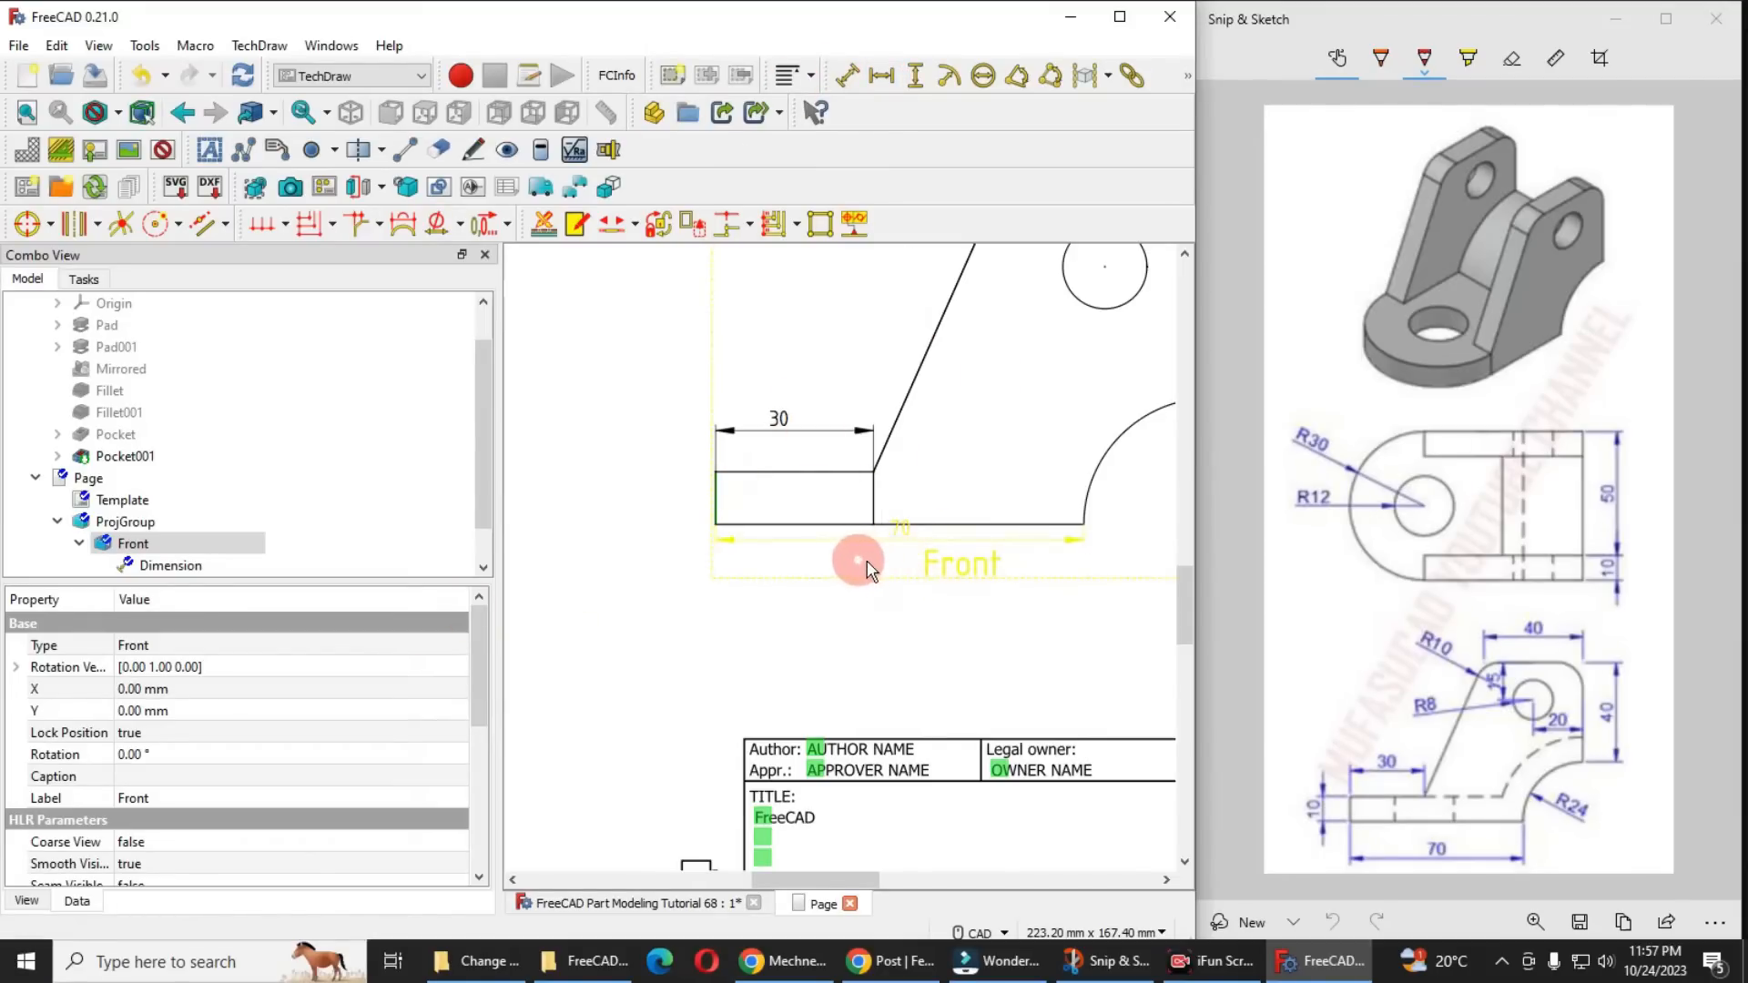
pyautogui.scroll(-2, 872, 562)
pyautogui.scroll(-1, 874, 565)
pyautogui.scroll(3, 882, 558)
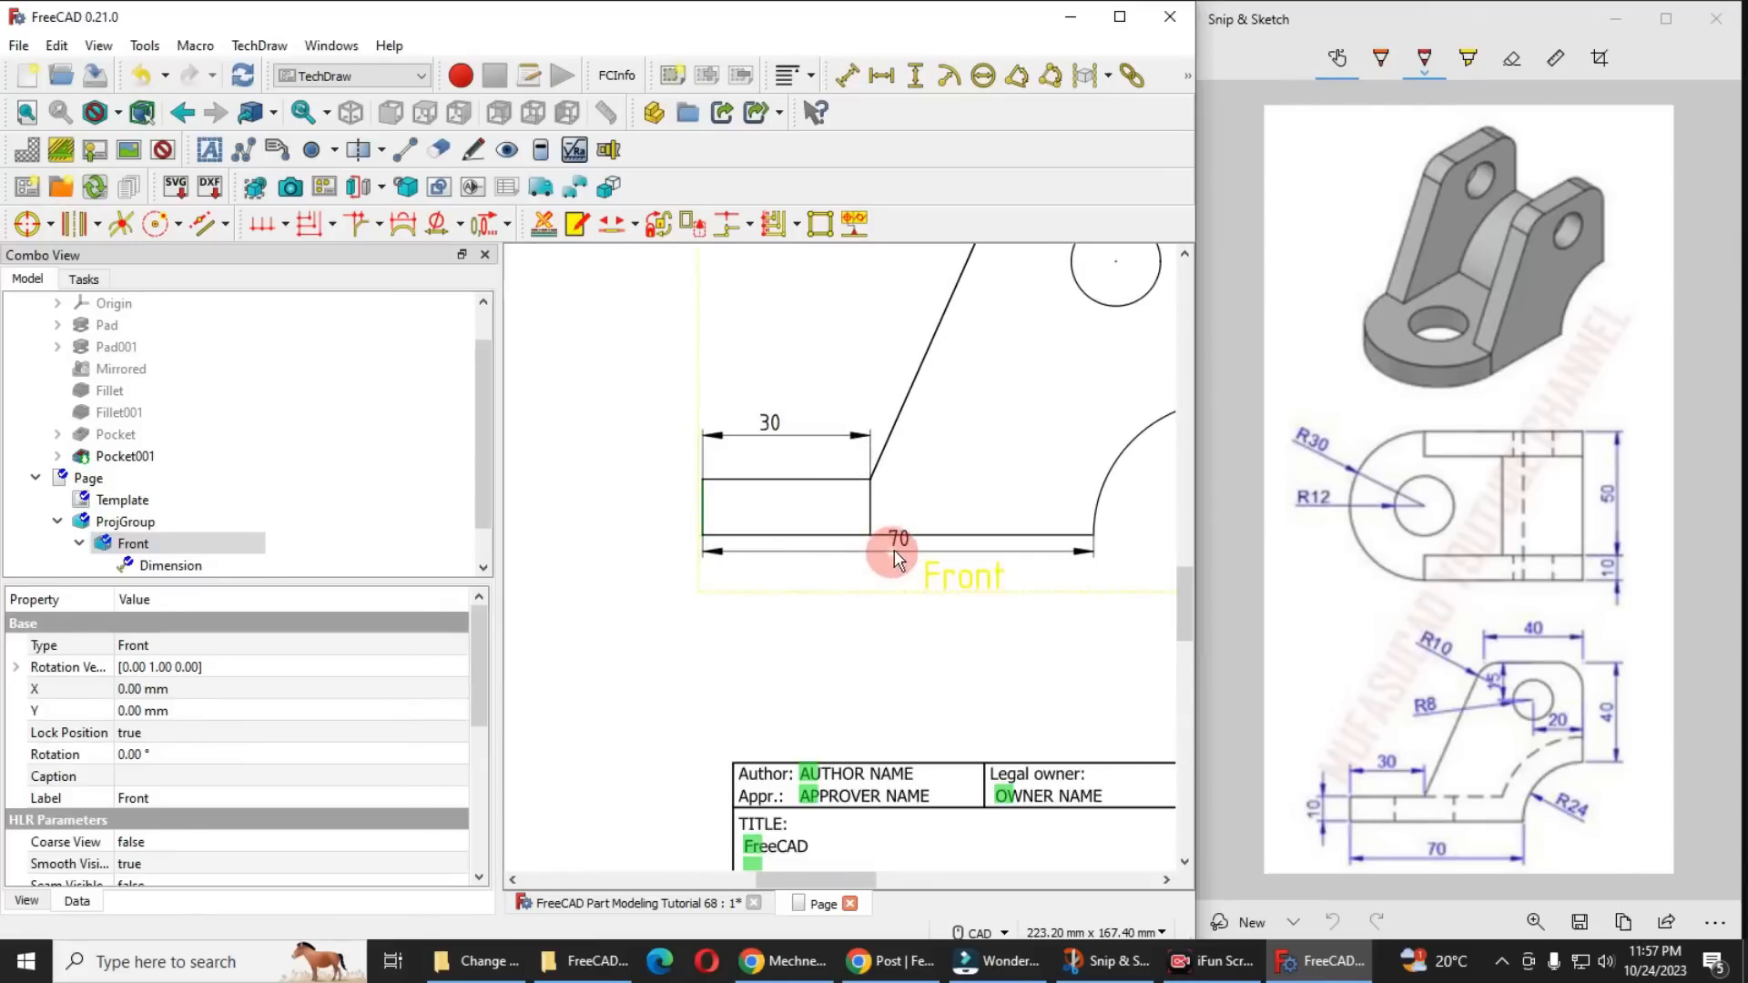
pyautogui.moveTo(904, 549)
pyautogui.mouseDown()
pyautogui.moveTo(895, 612)
pyautogui.moveTo(894, 570)
pyautogui.mouseUp()
pyautogui.click(832, 629)
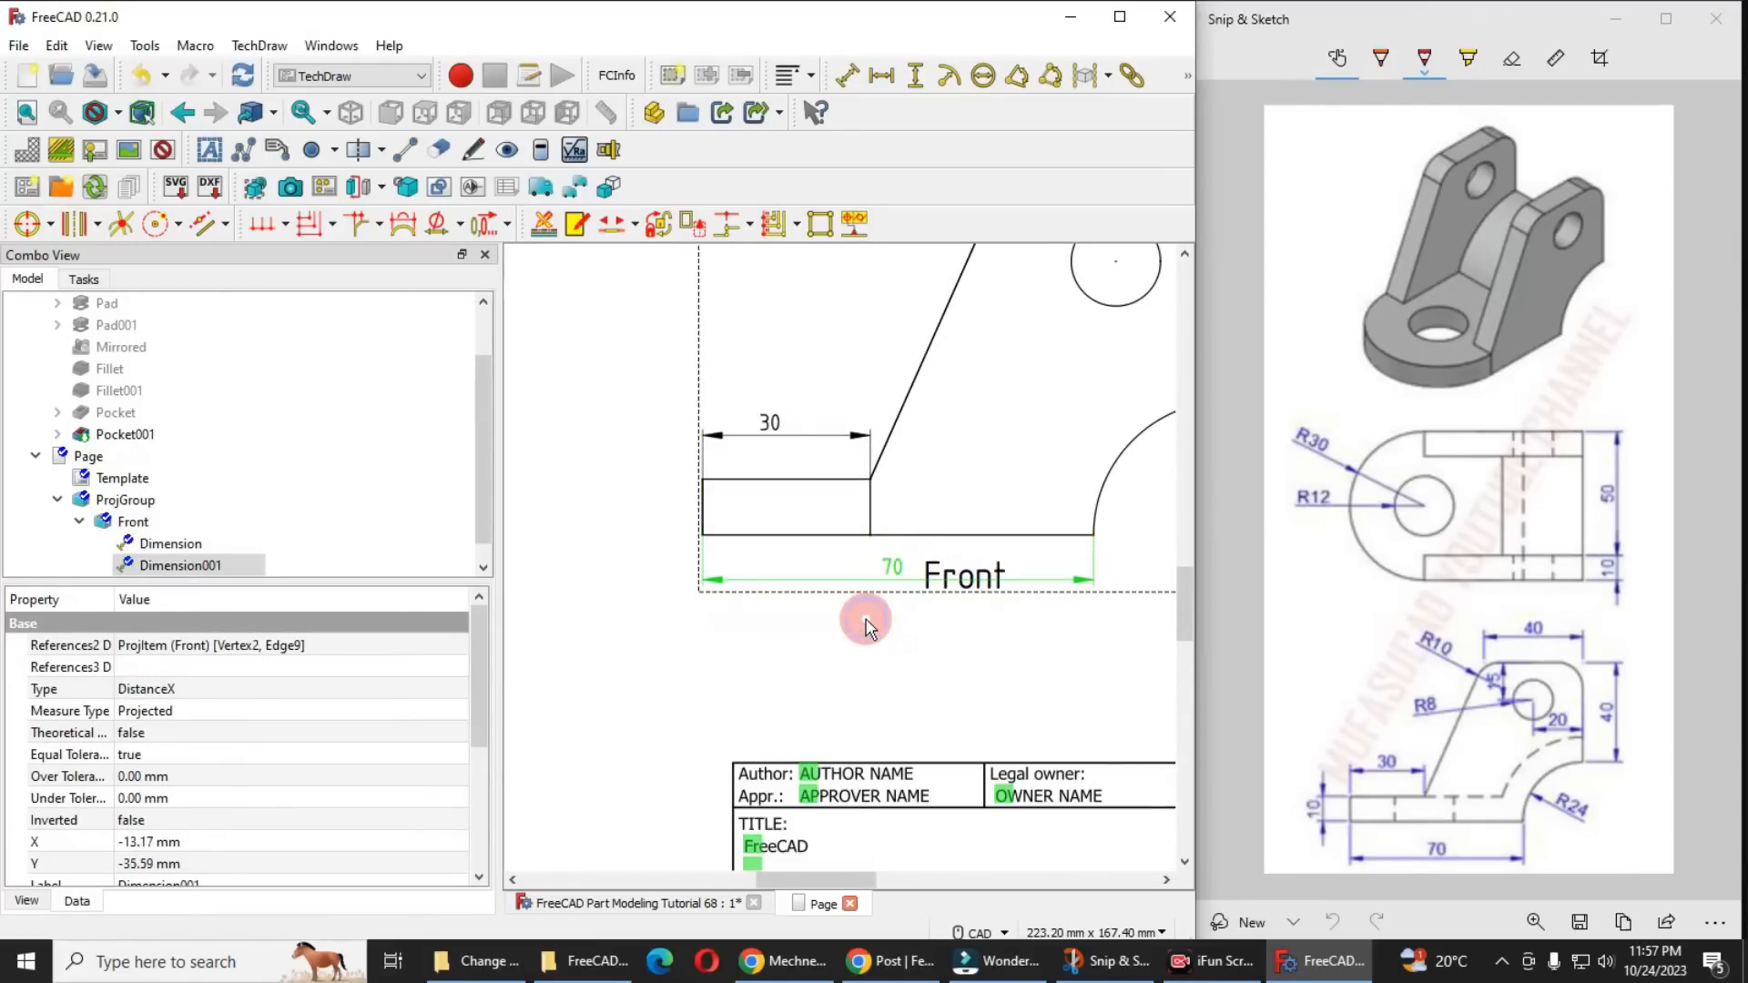
# Add a radius dimension to the concave arc of the Front view and place its text inside the arc's curve
pyautogui.scroll(-3, 832, 628)
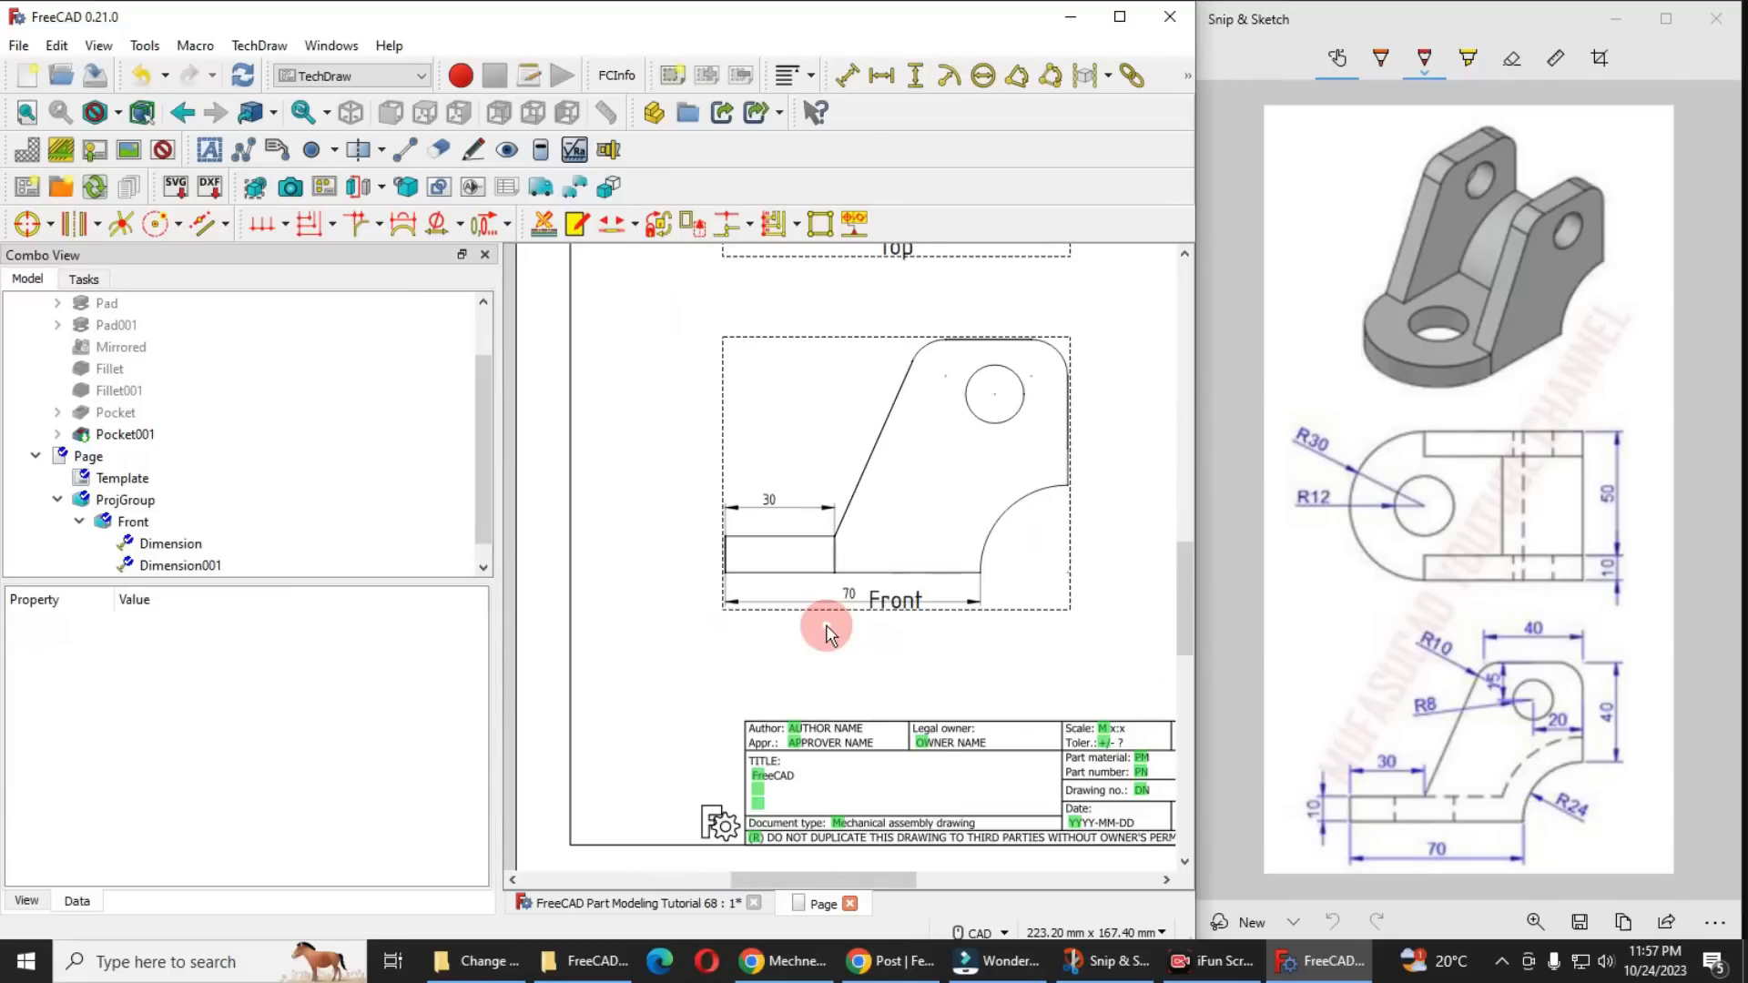
pyautogui.click(1004, 515)
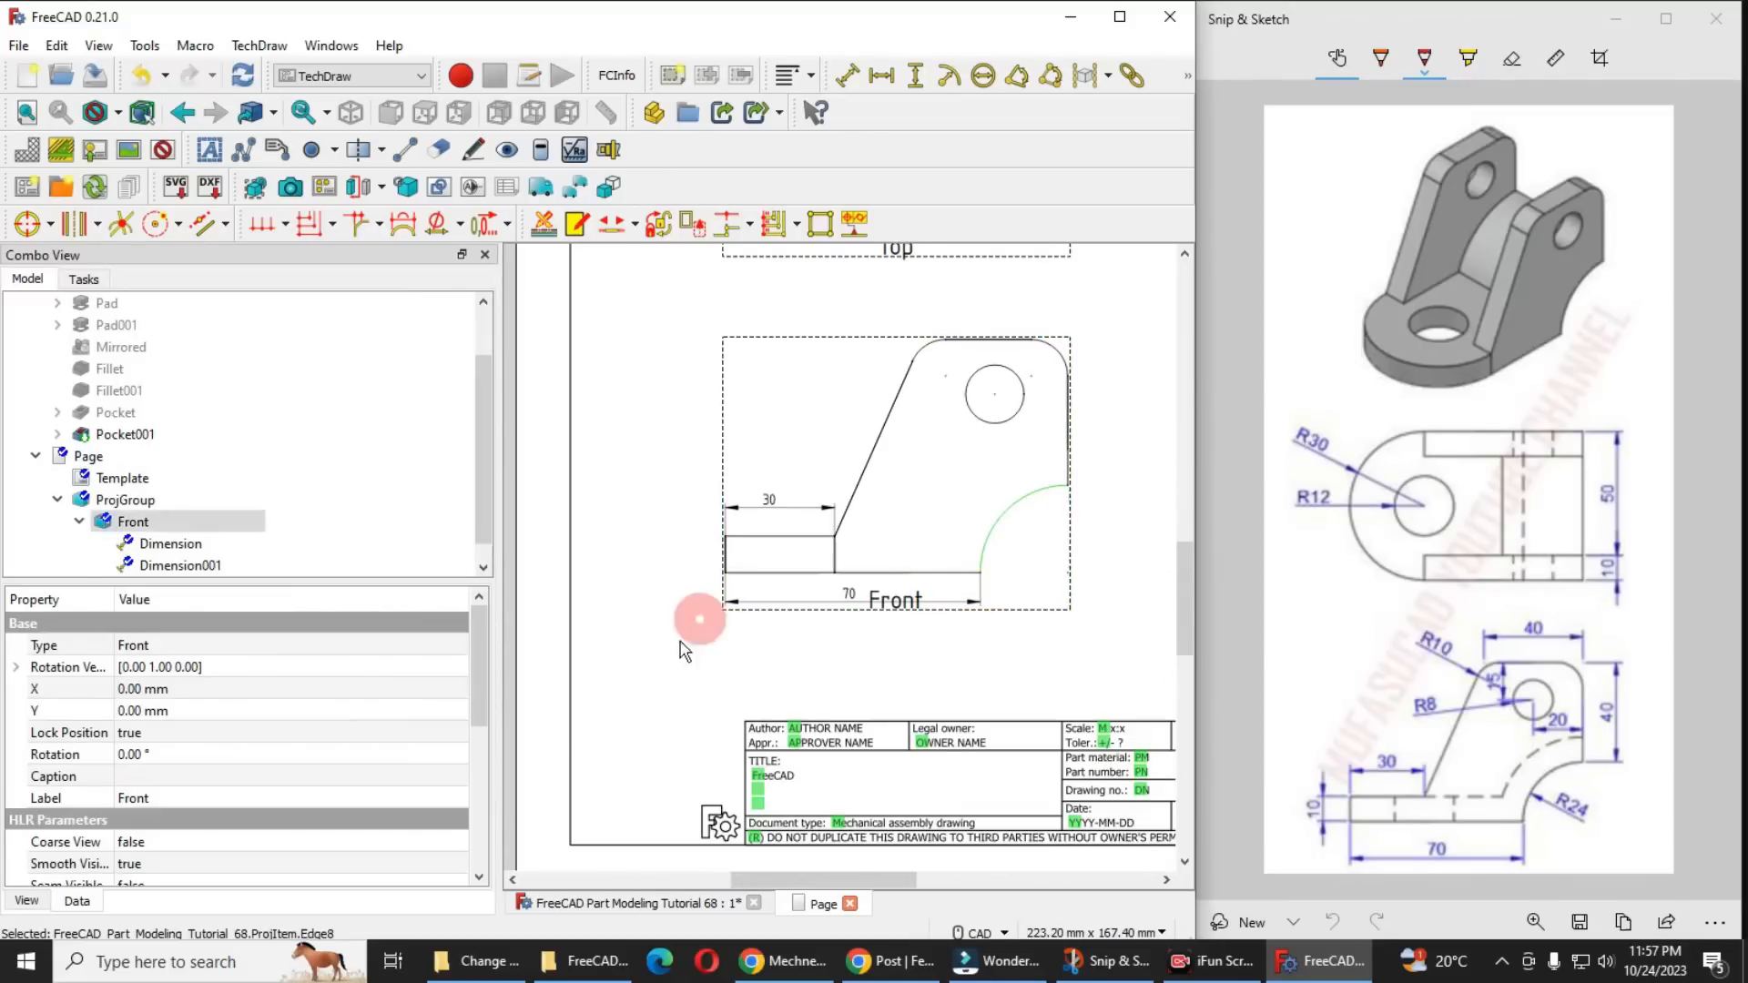
pyautogui.click(950, 91)
pyautogui.moveTo(1035, 530); pyautogui.dragTo(897, 461)
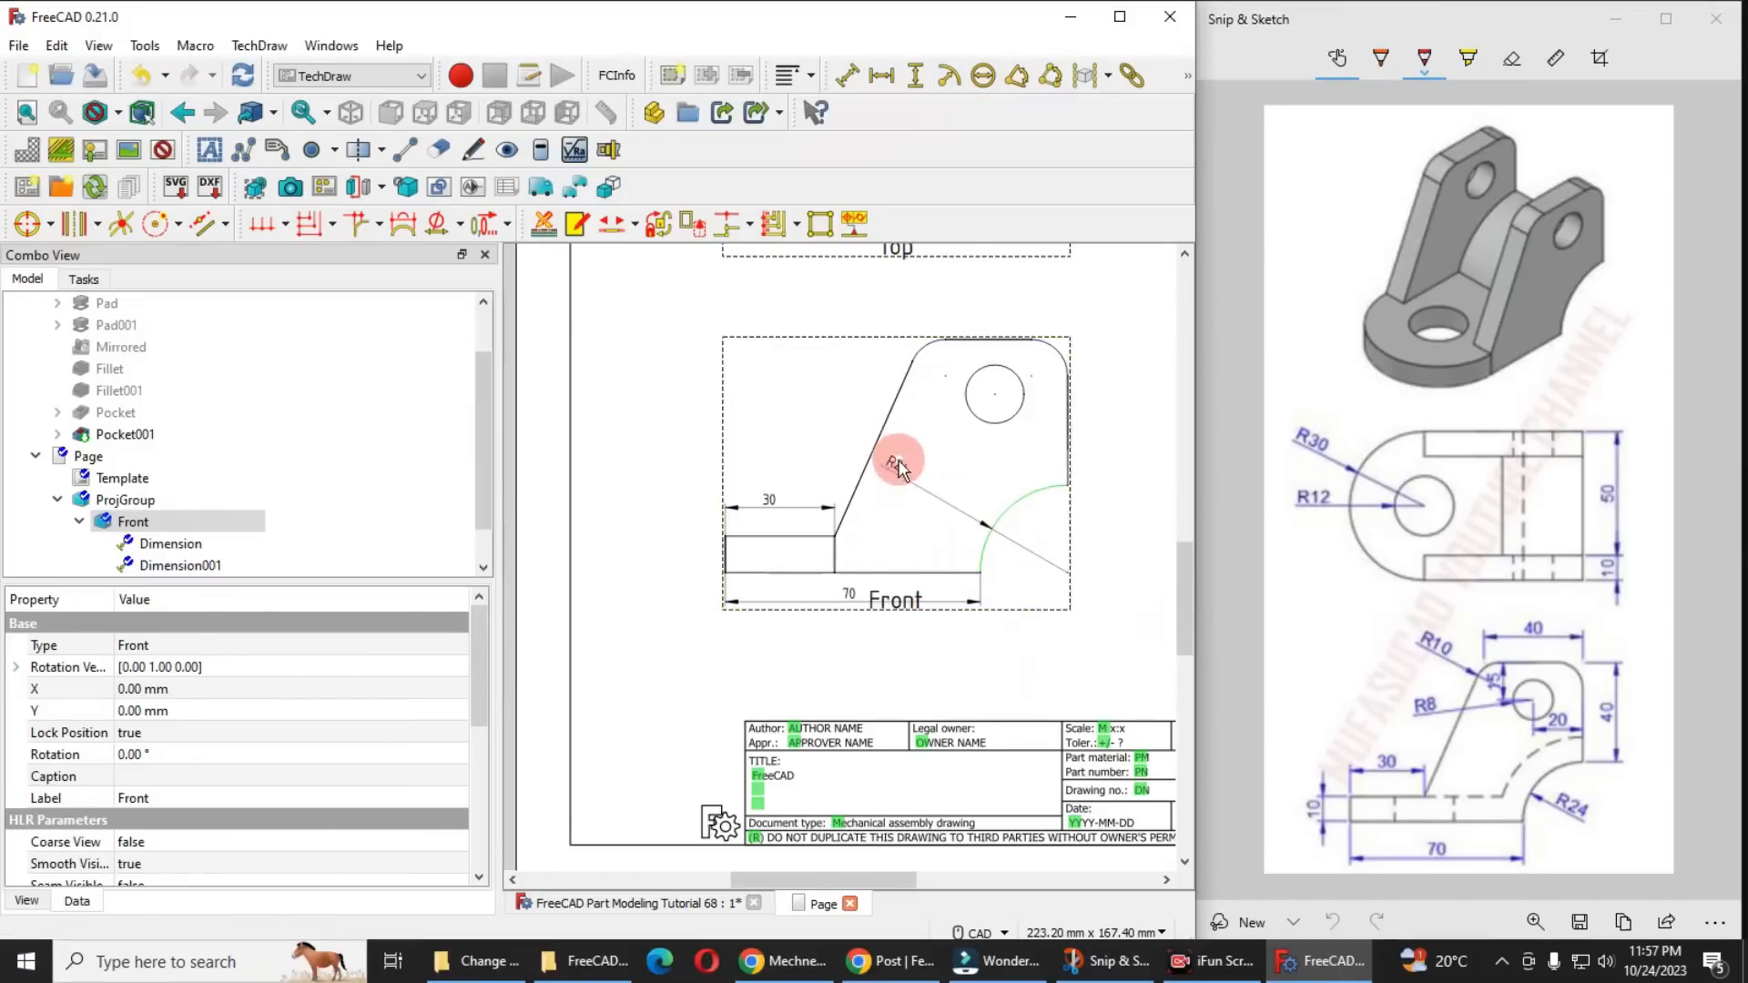
pyautogui.moveTo(901, 468); pyautogui.dragTo(1036, 536)
pyautogui.click(900, 571)
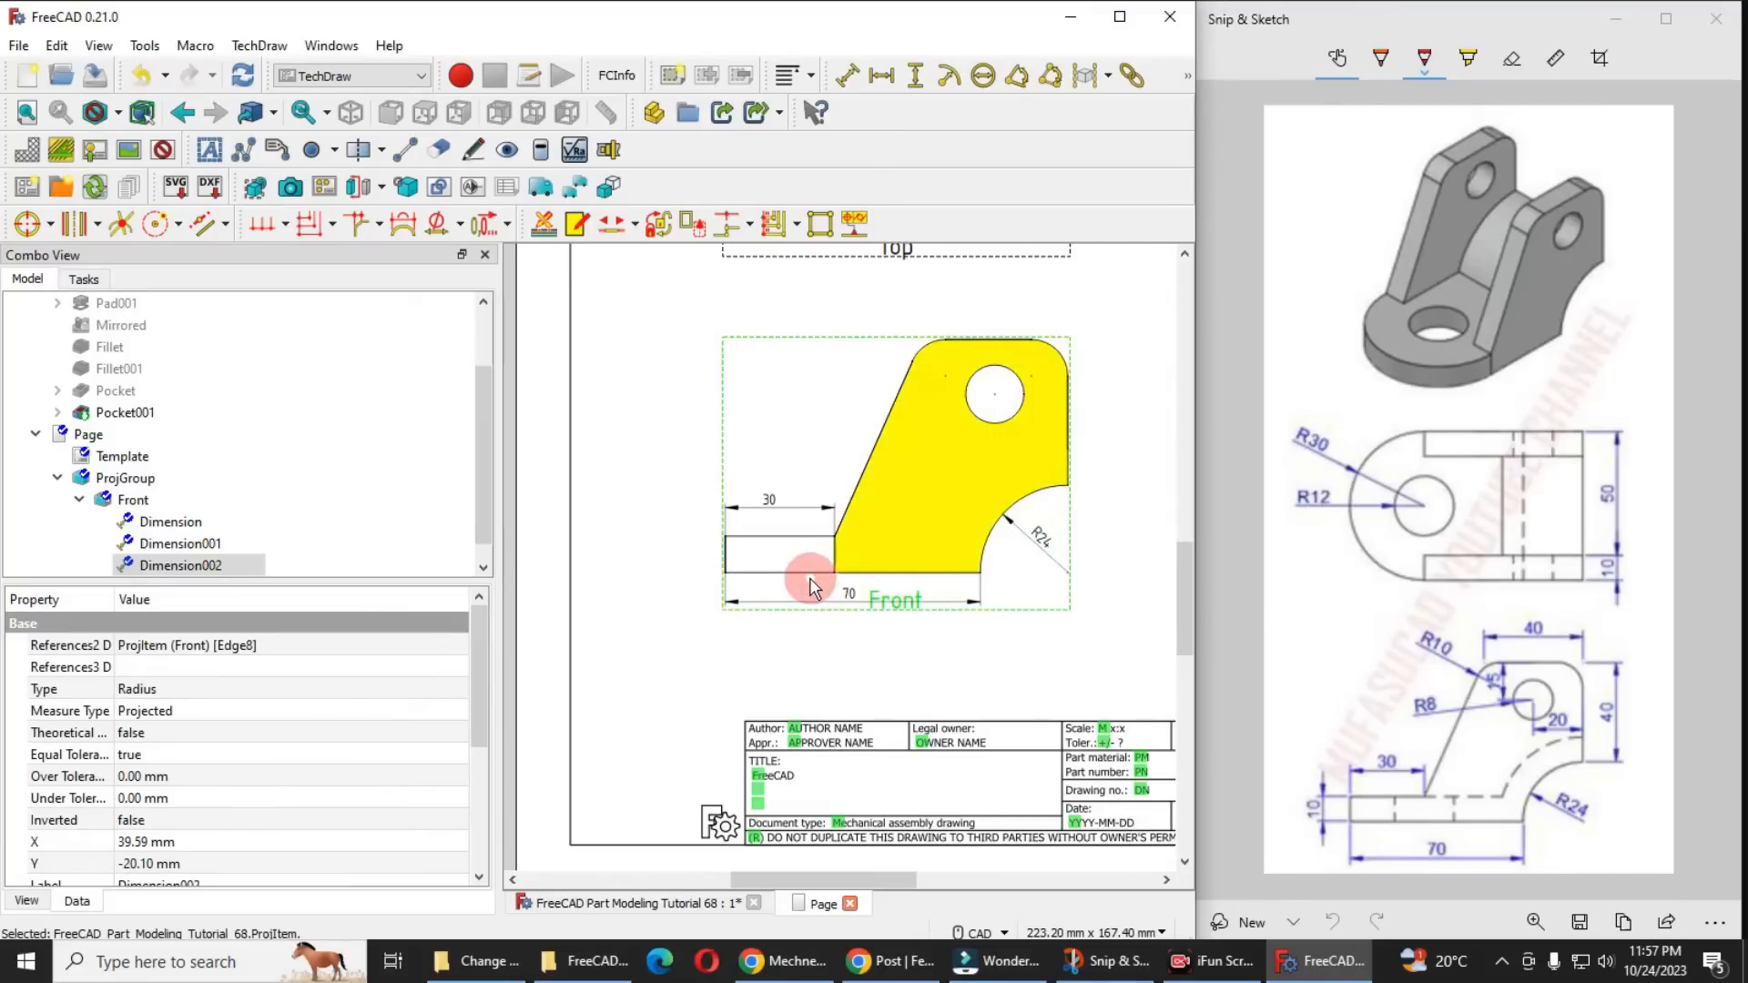
# Try to add circle centerlines to the hole in the Front view
pyautogui.scroll(4, 929, 460)
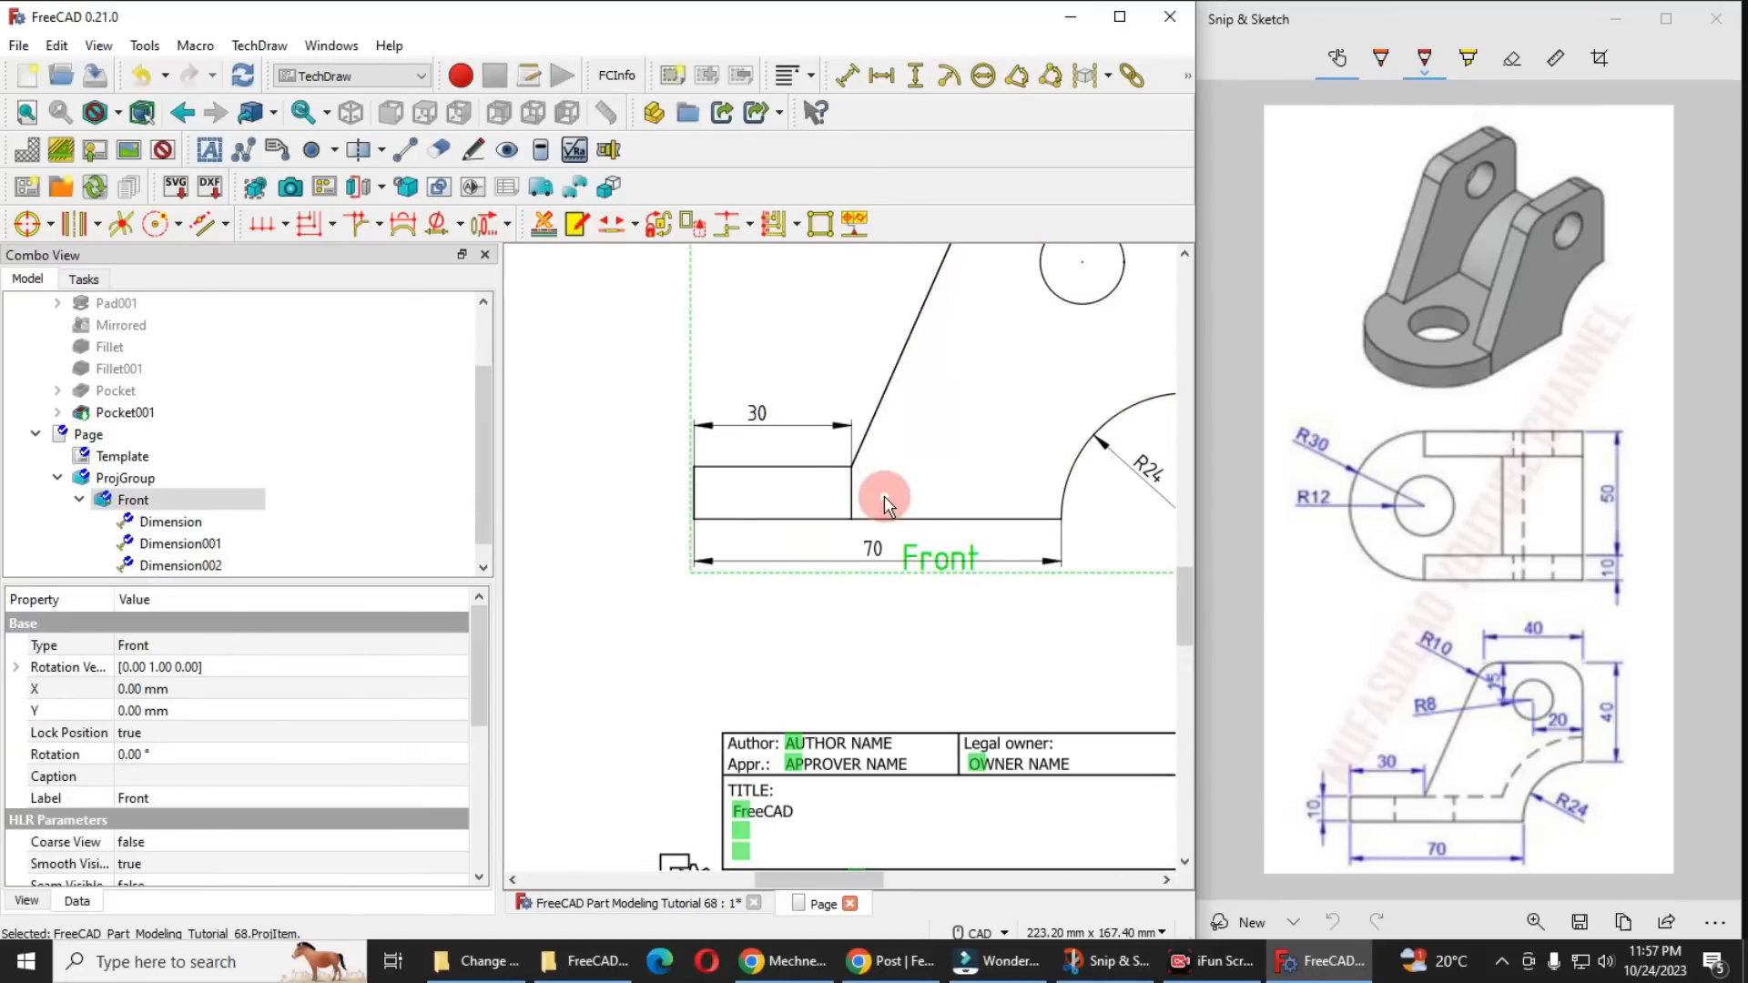
pyautogui.scroll(-3, 883, 496)
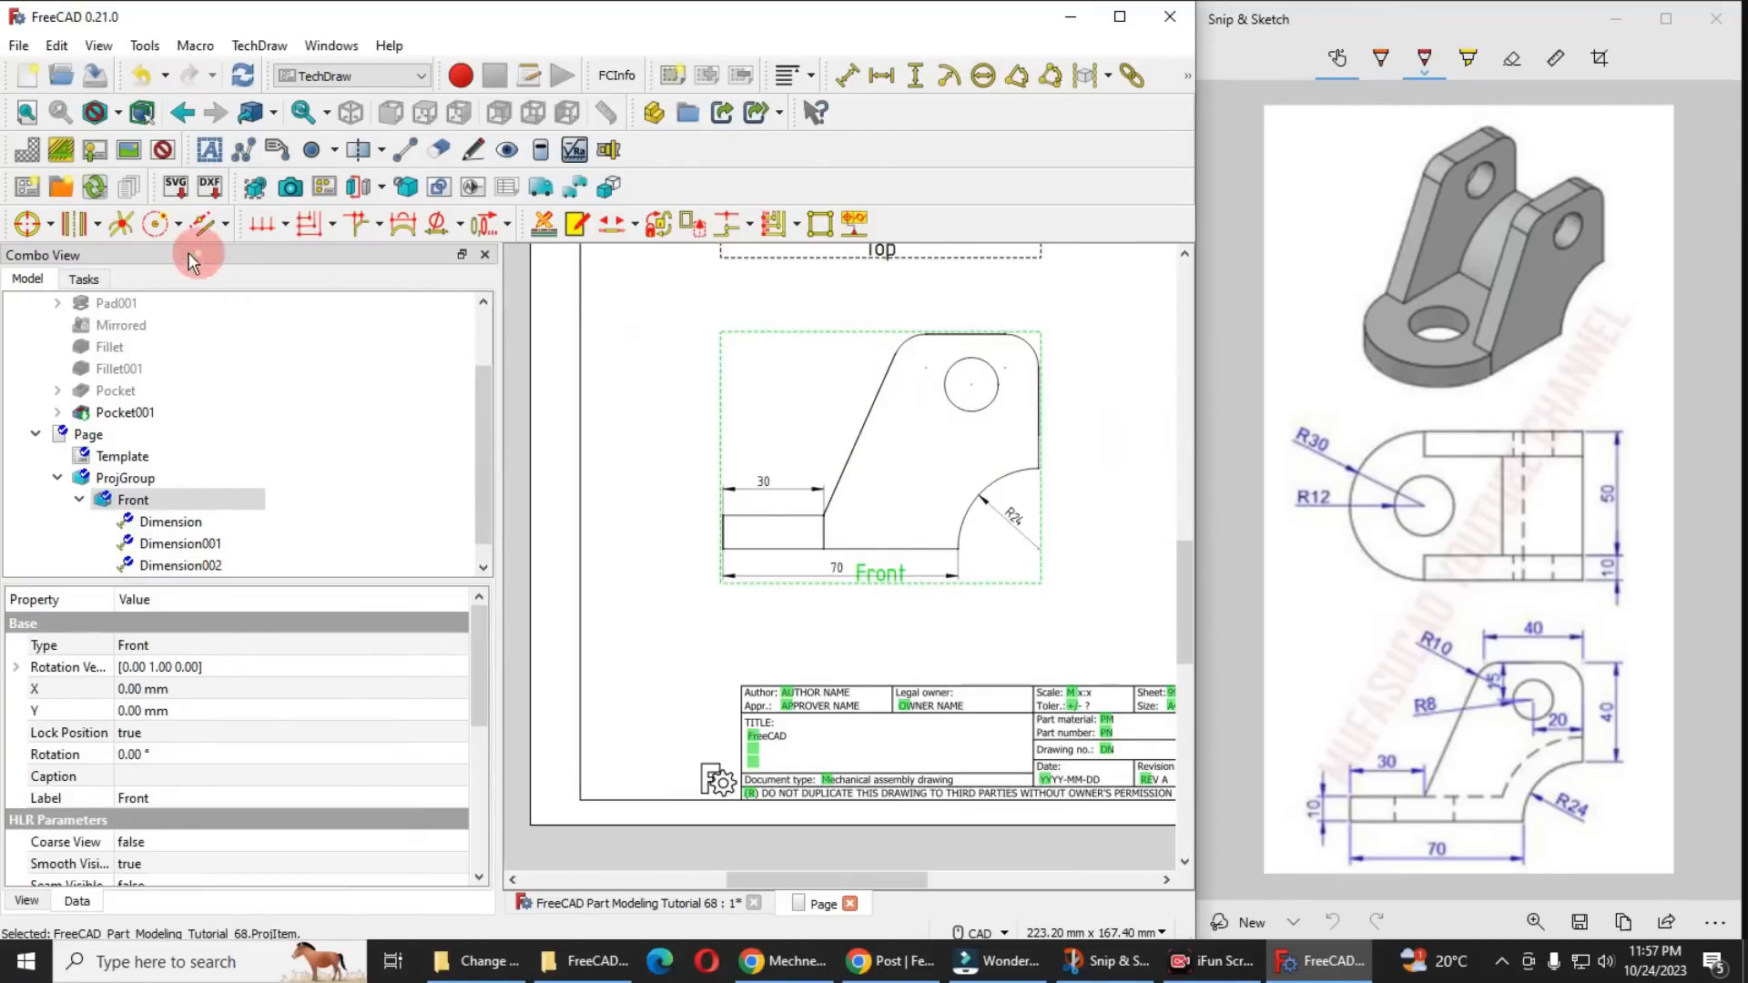
pyautogui.click(975, 412)
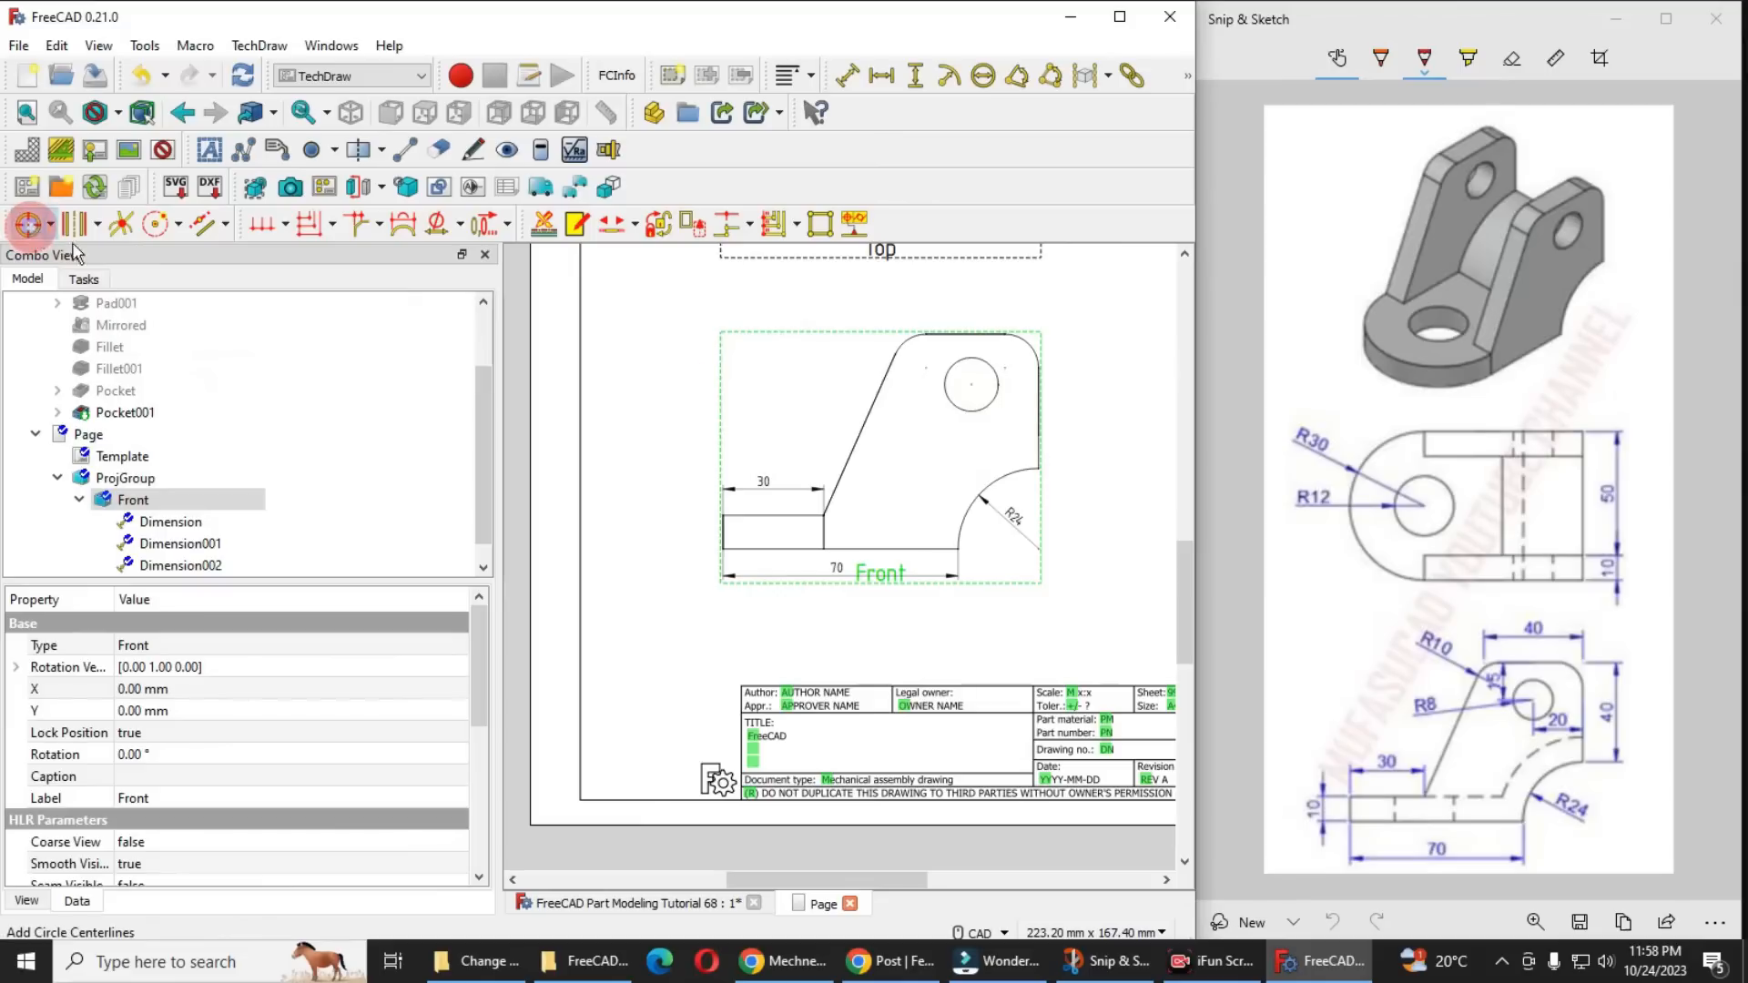
pyautogui.click(982, 414)
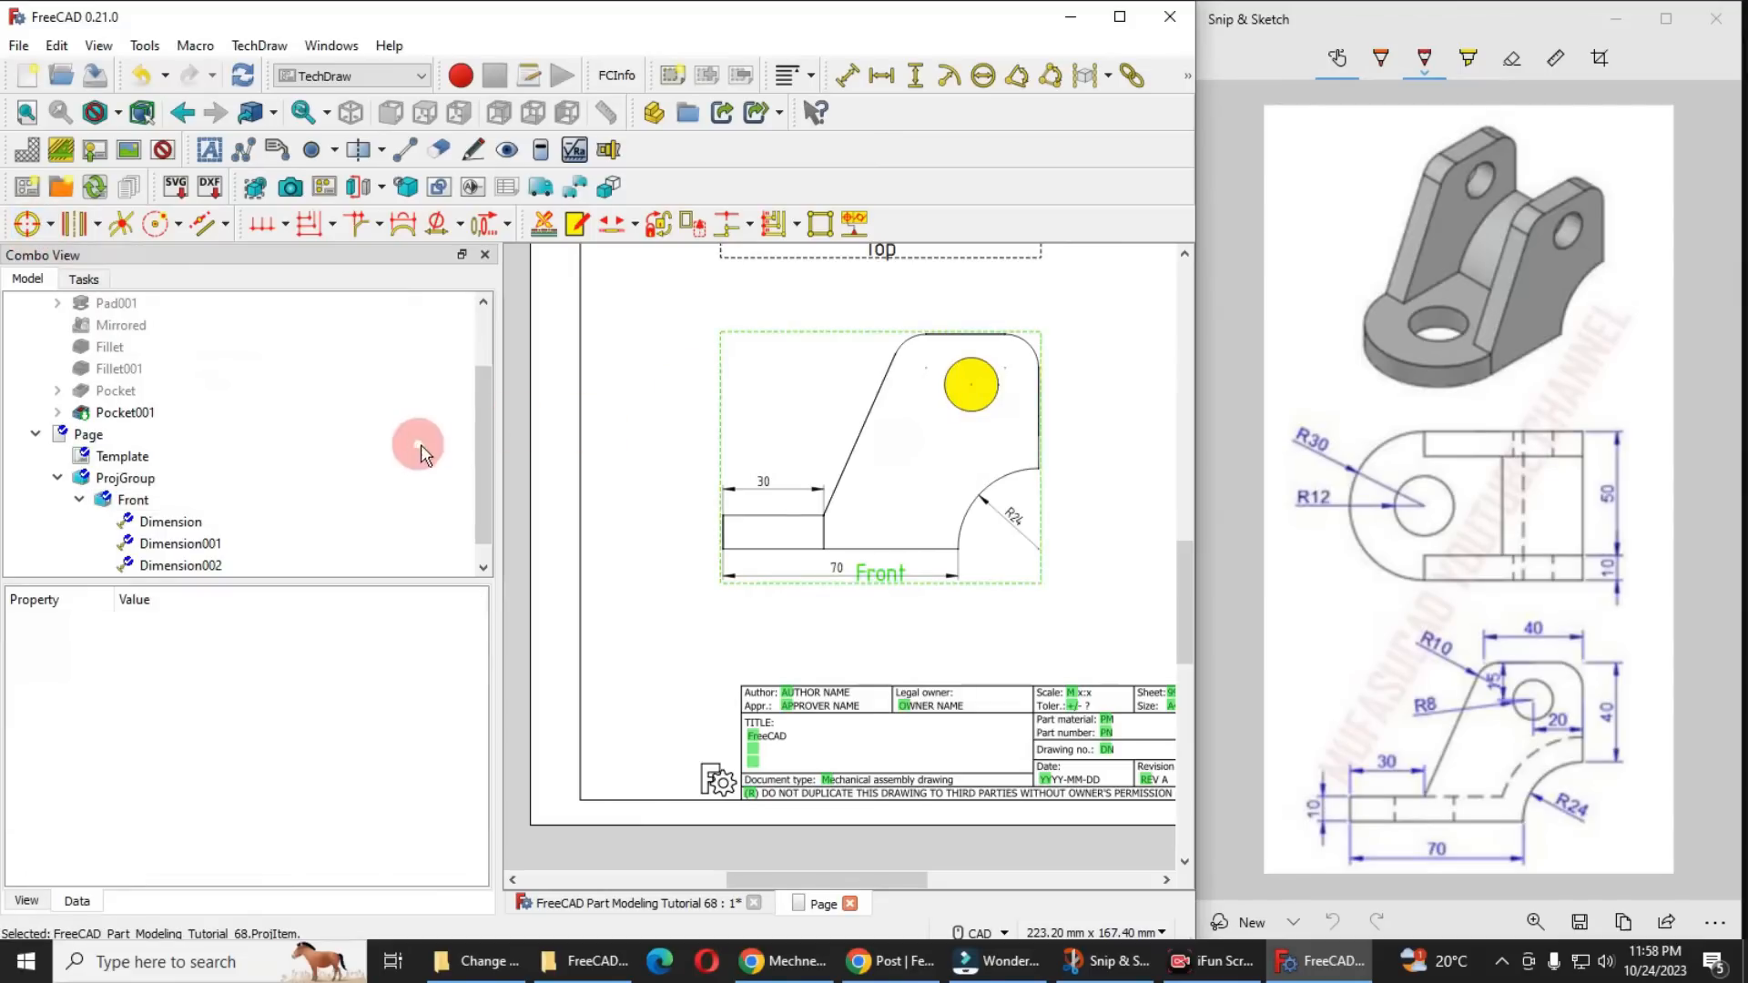
pyautogui.click(1022, 382)
pyautogui.scroll(2, 1022, 400)
pyautogui.scroll(2, 1024, 398)
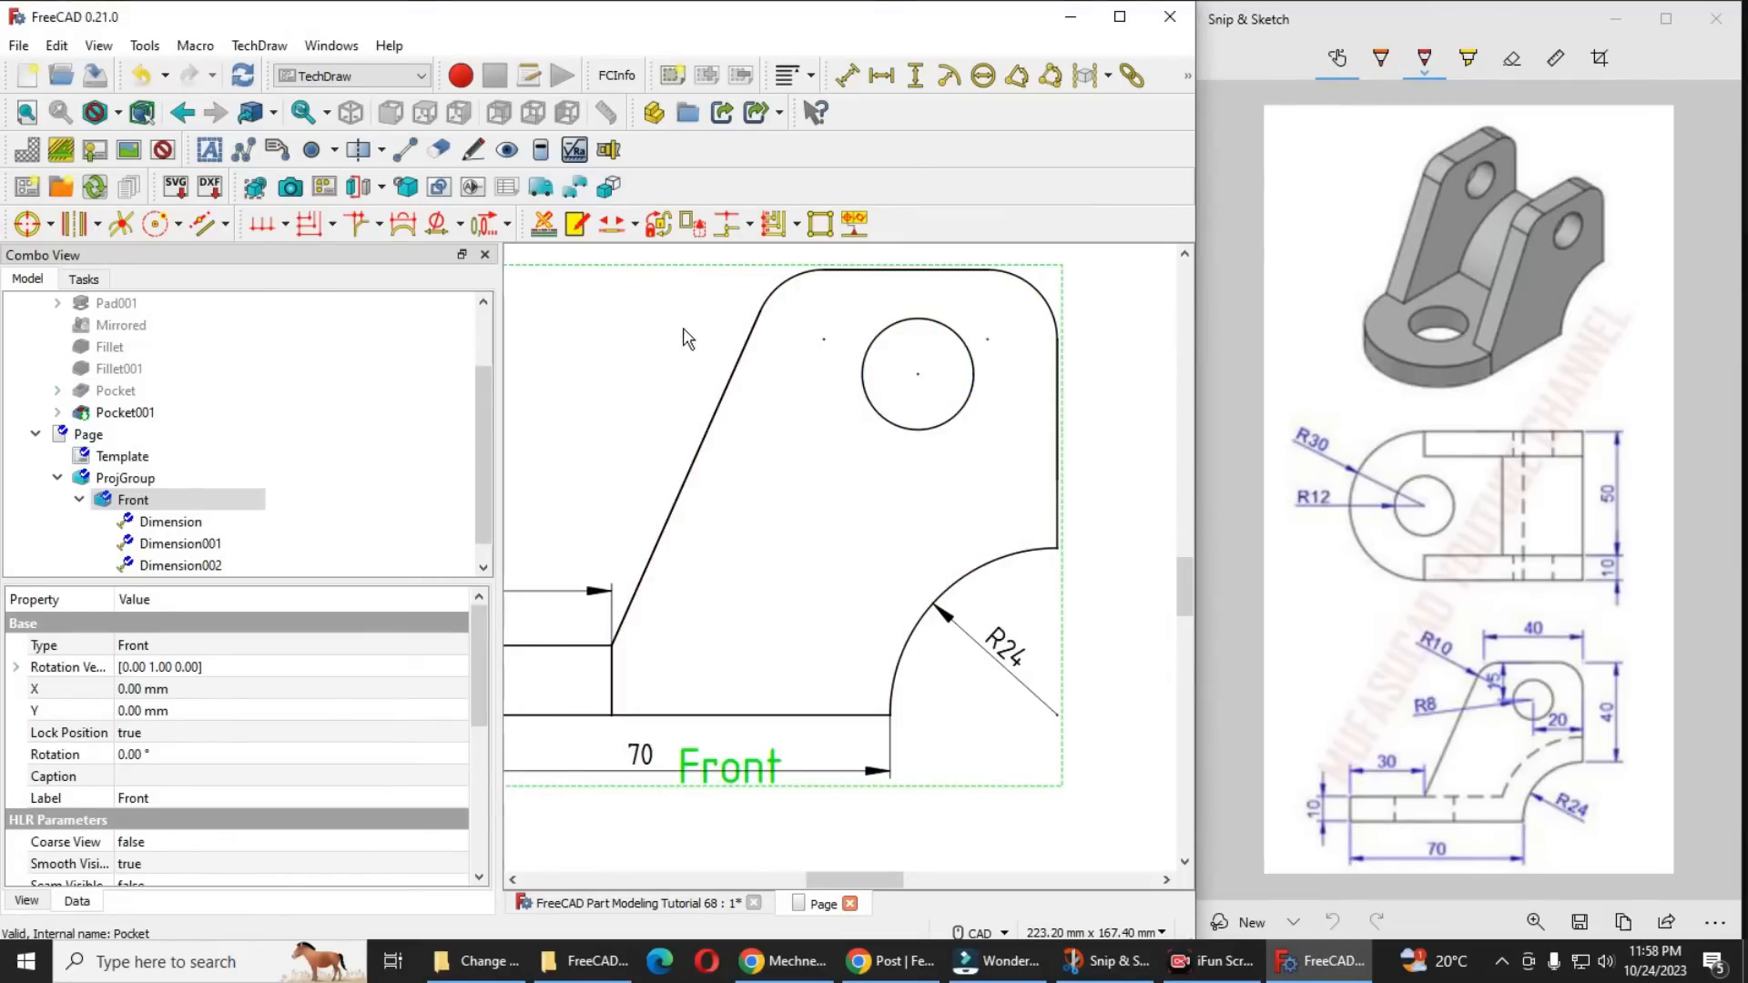
pyautogui.click(50, 224)
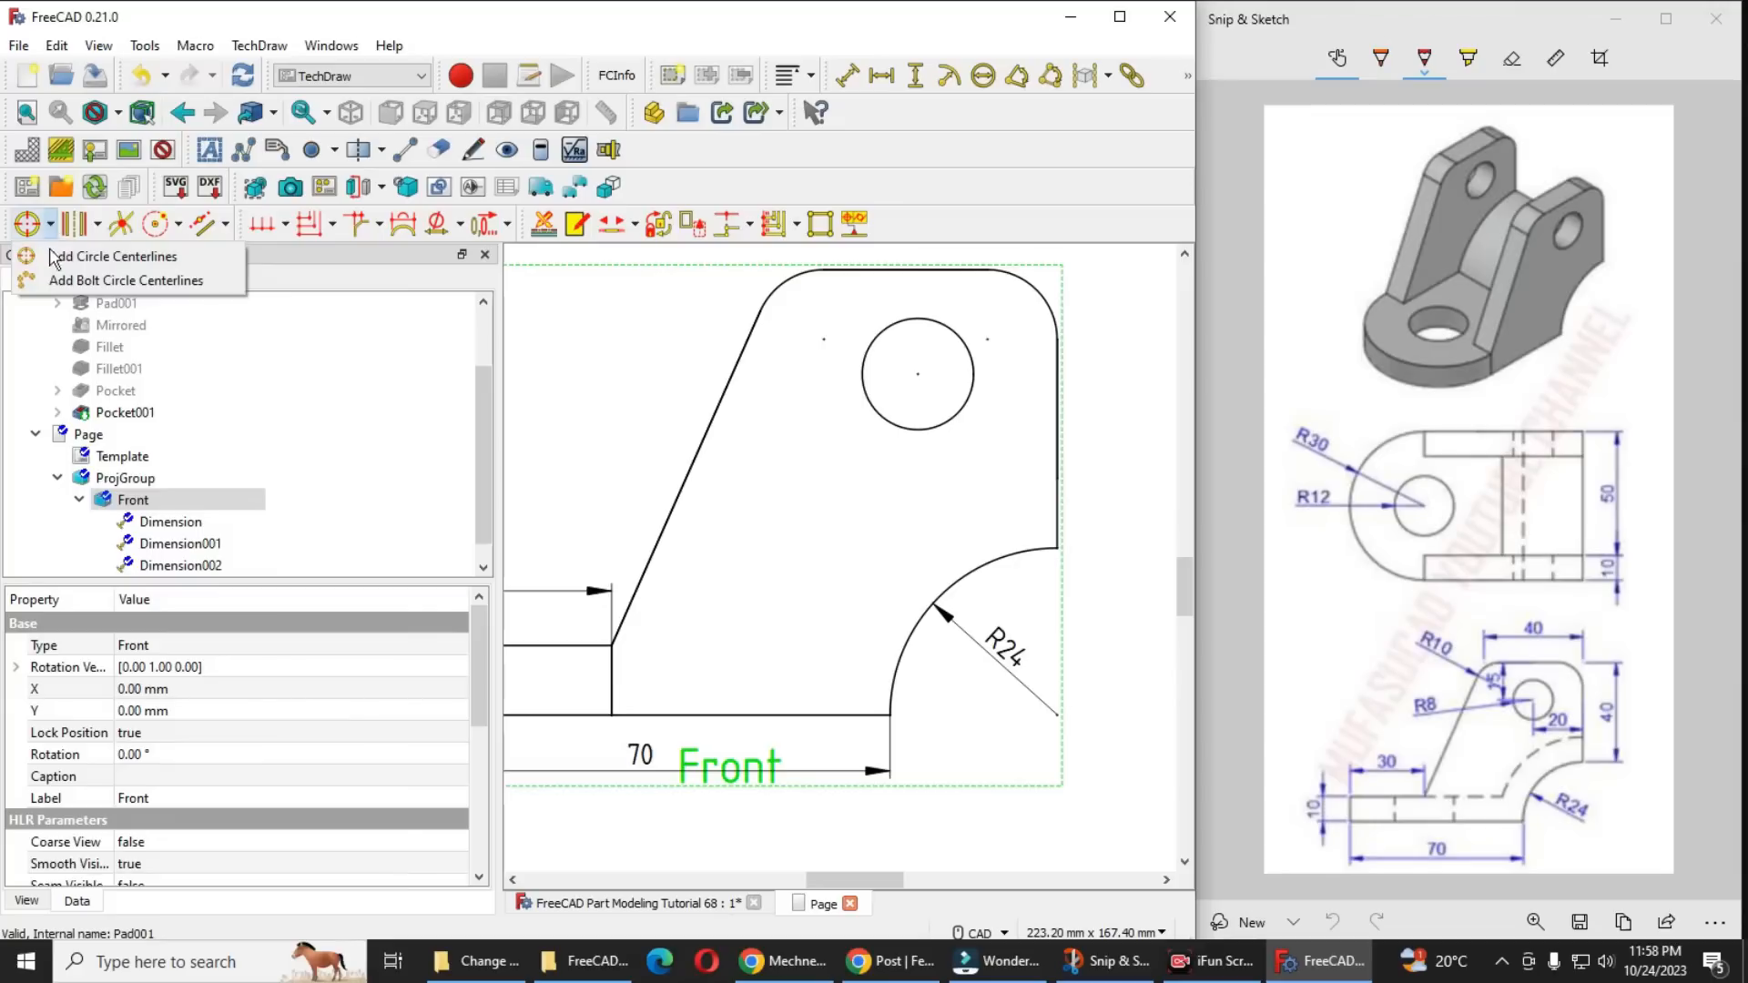
pyautogui.click(51, 256)
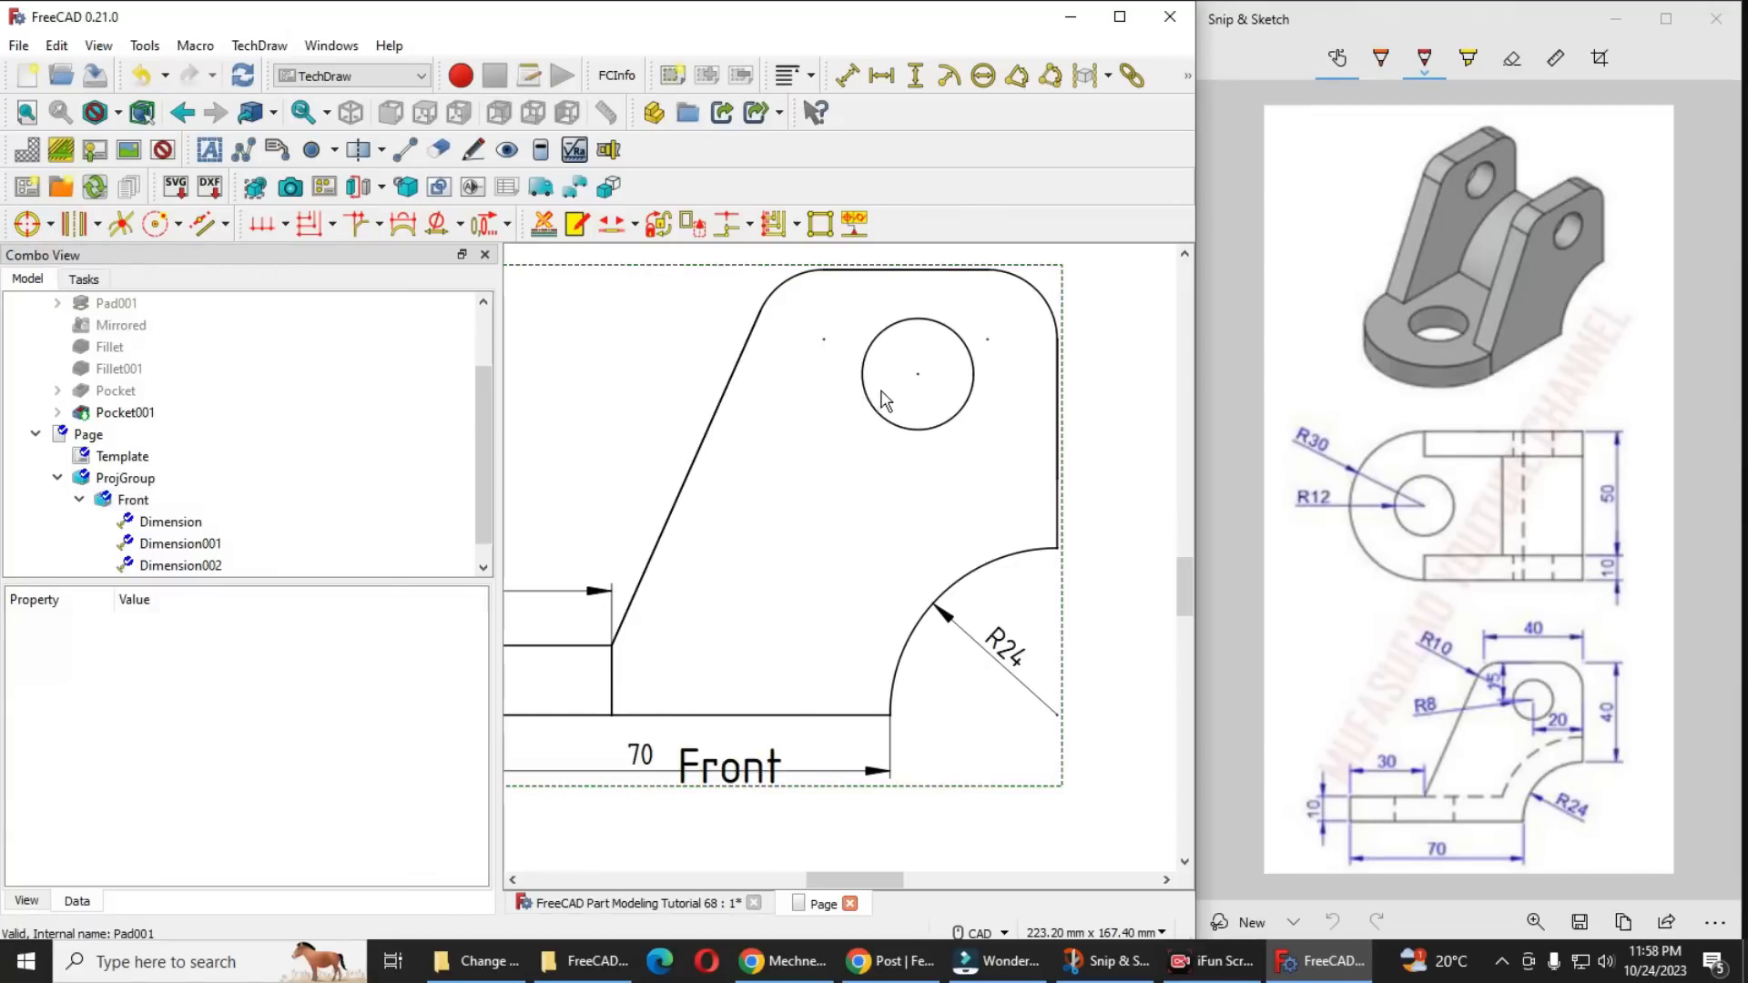
# Set the Center Scale of the Front view's arc and circle center marks to 20
pyautogui.click(876, 410)
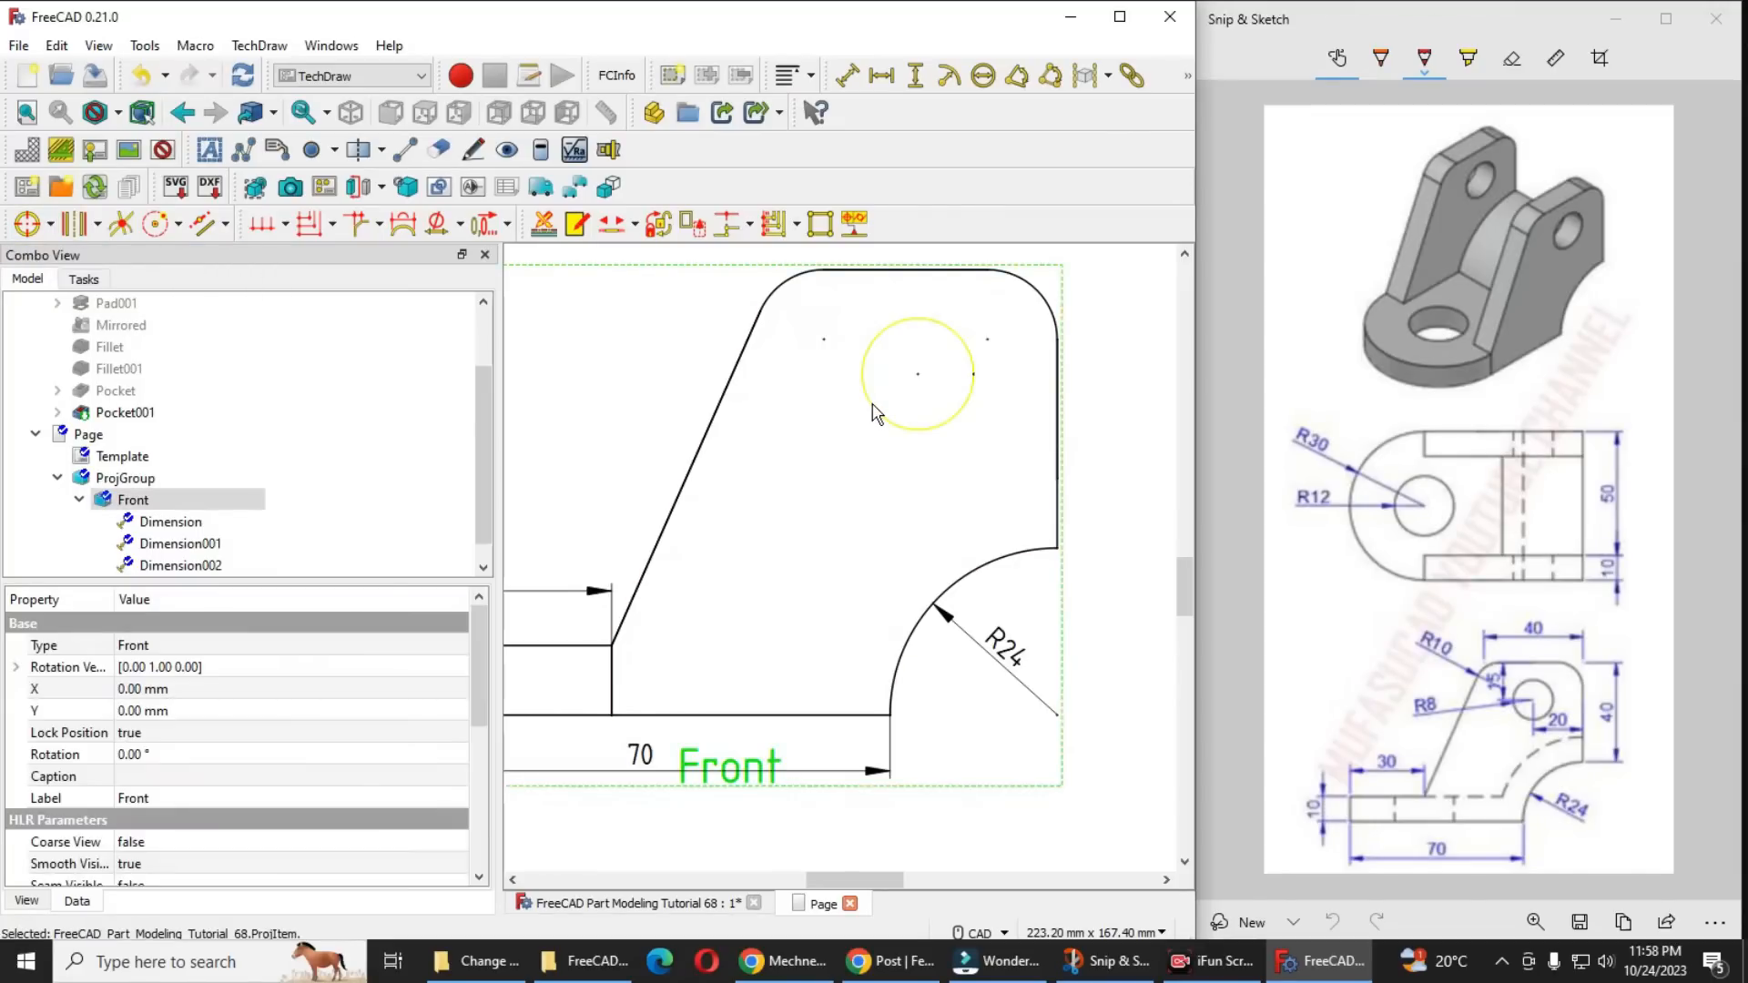
pyautogui.scroll(6, 915, 387)
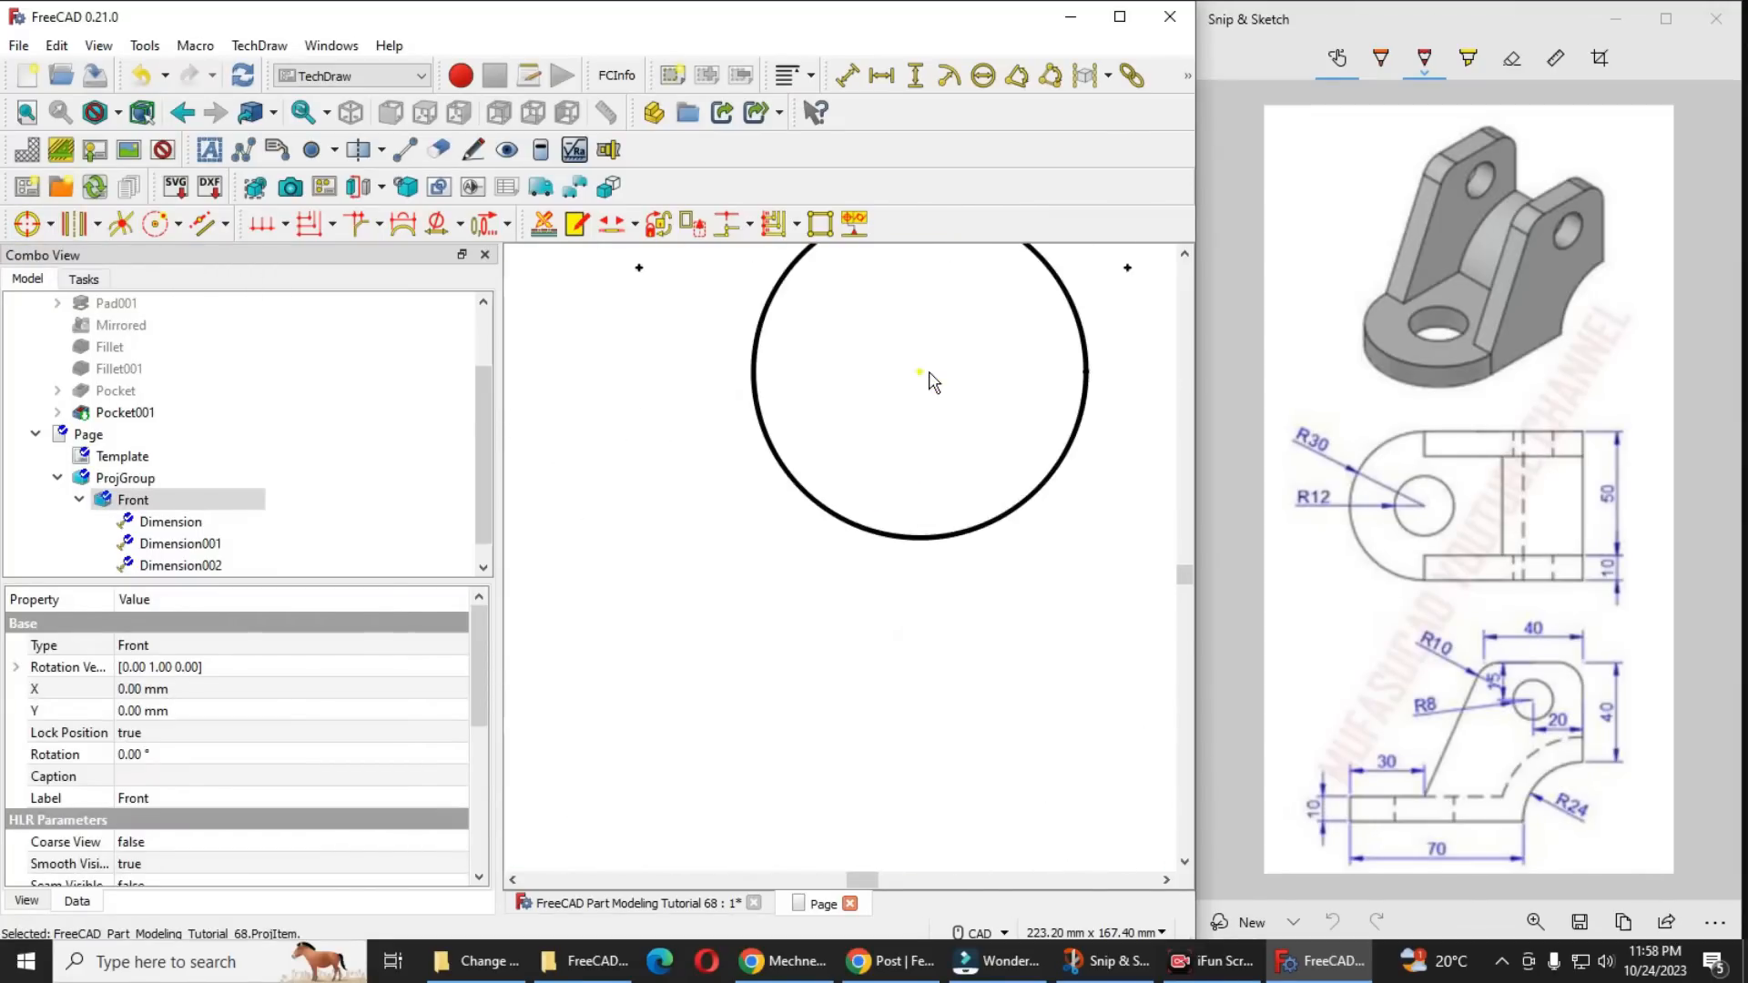
pyautogui.scroll(2, 929, 382)
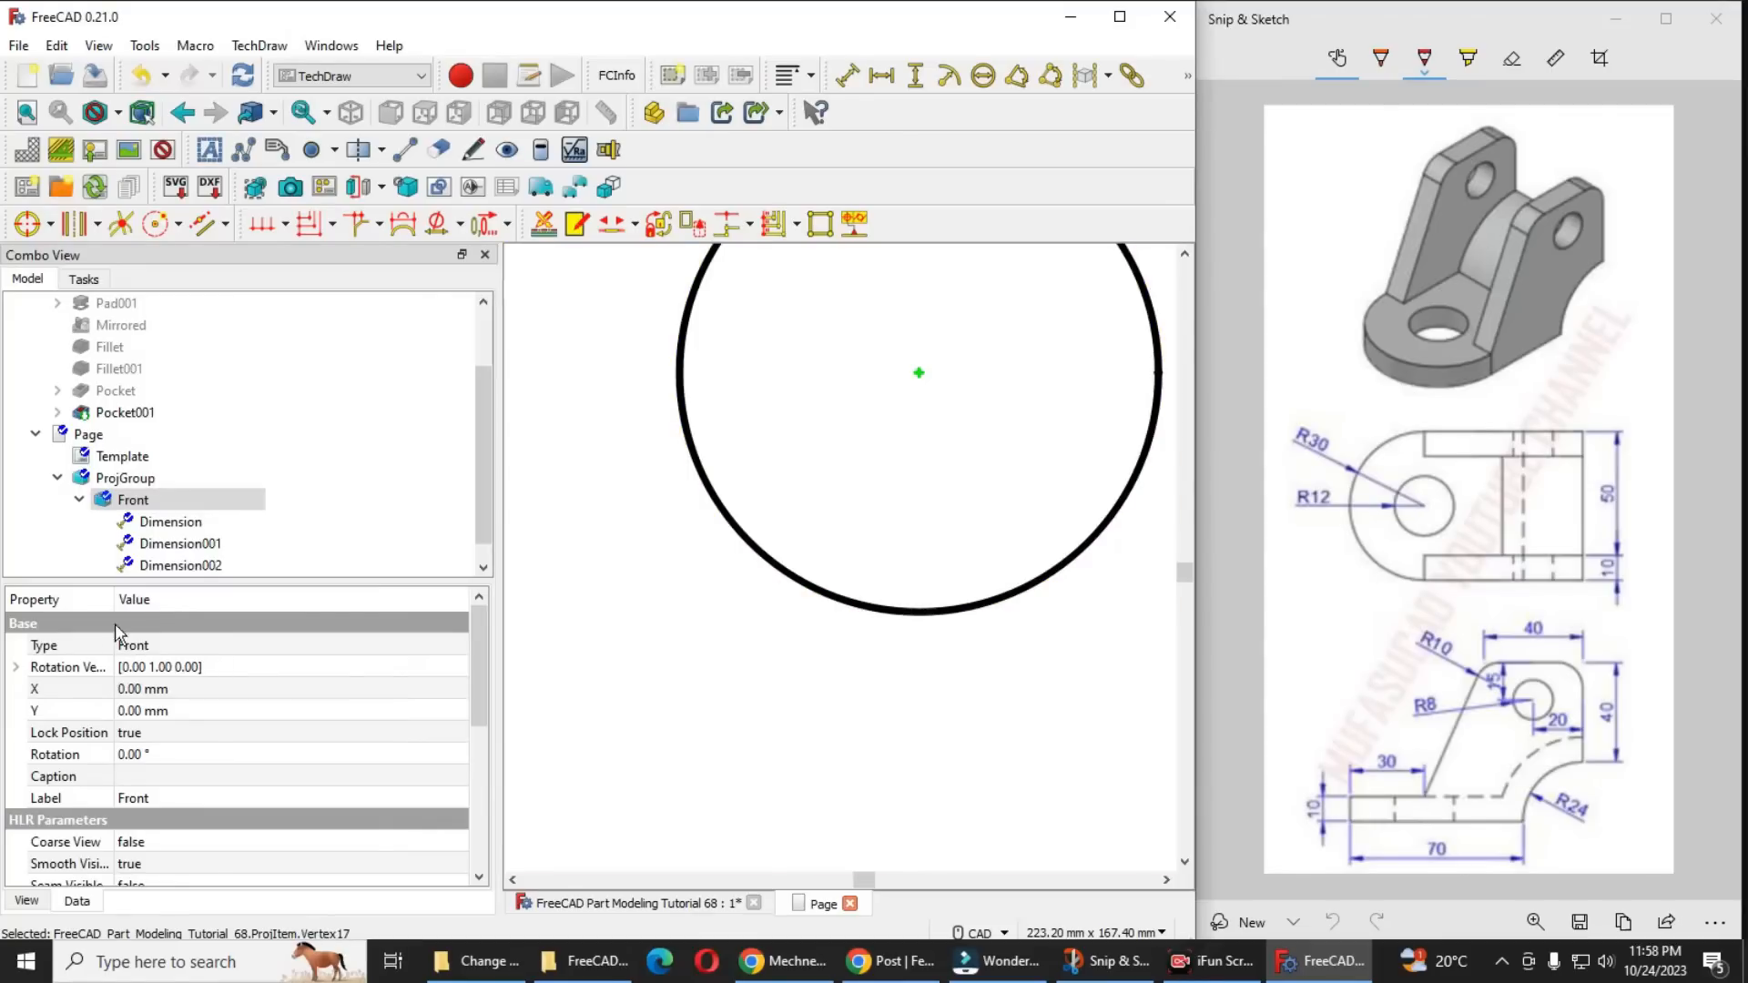
pyautogui.moveTo(478, 637)
pyautogui.mouseDown()
pyautogui.moveTo(480, 751)
pyautogui.moveTo(484, 630)
pyautogui.mouseUp()
pyautogui.click(25, 902)
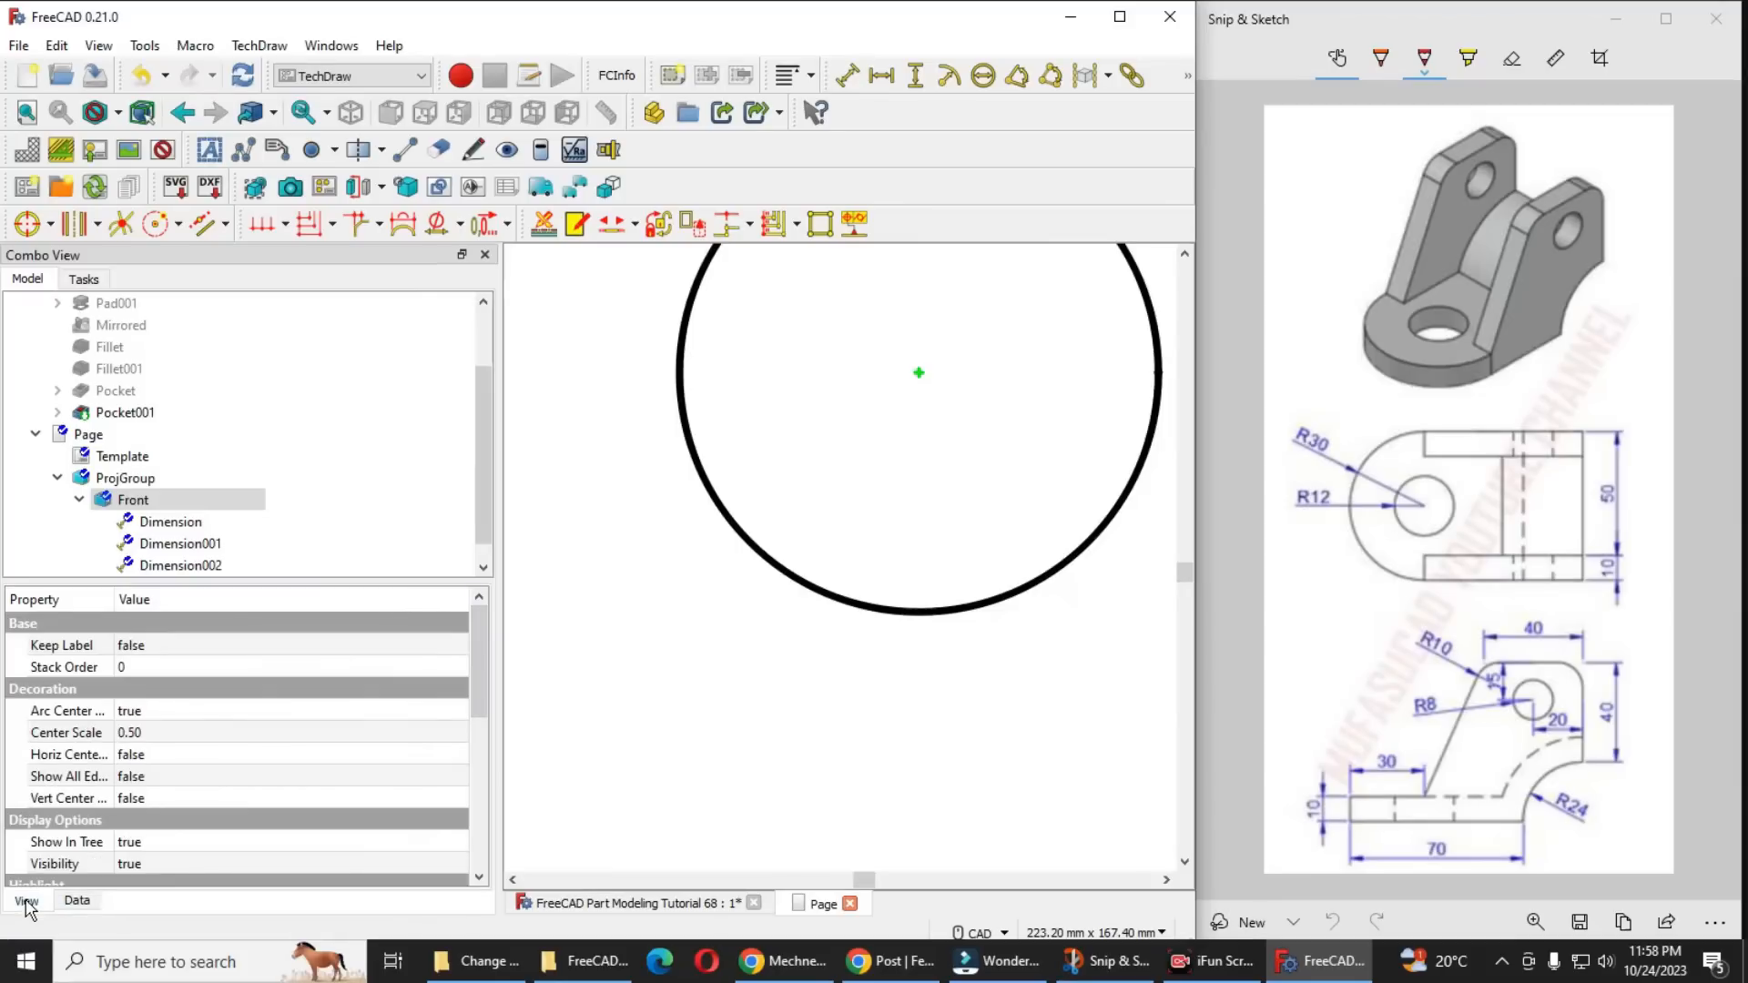
pyautogui.click(158, 732)
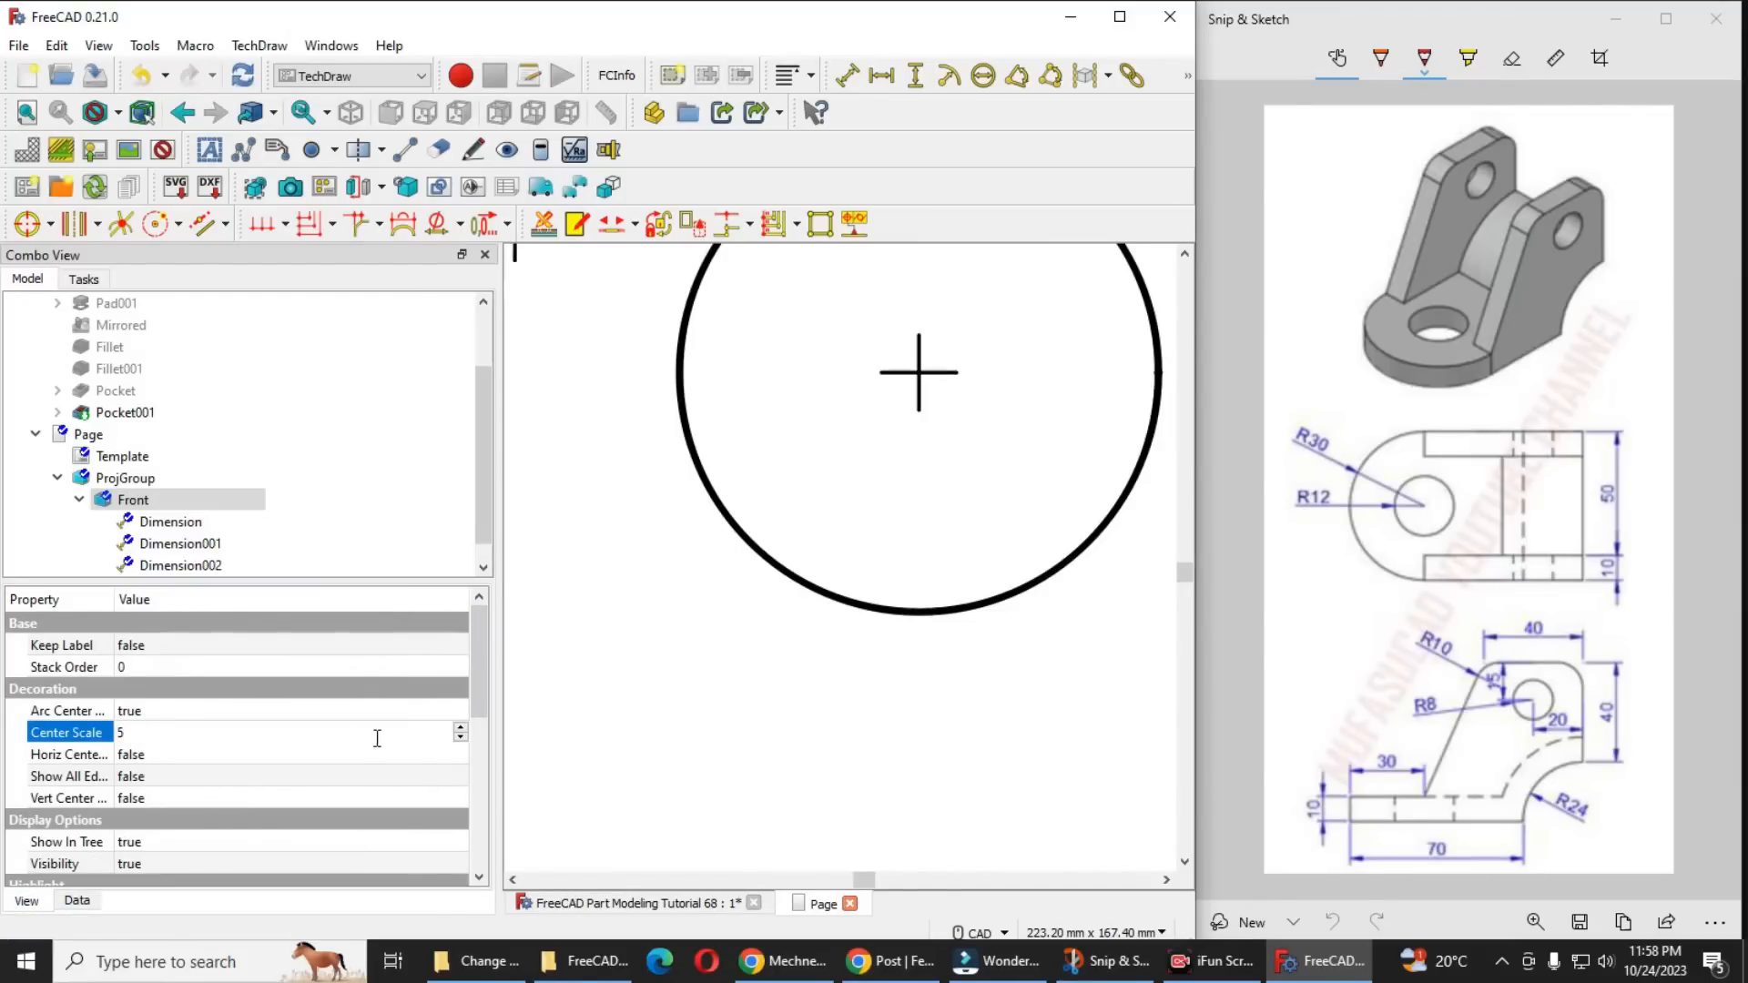
pyautogui.write('15')
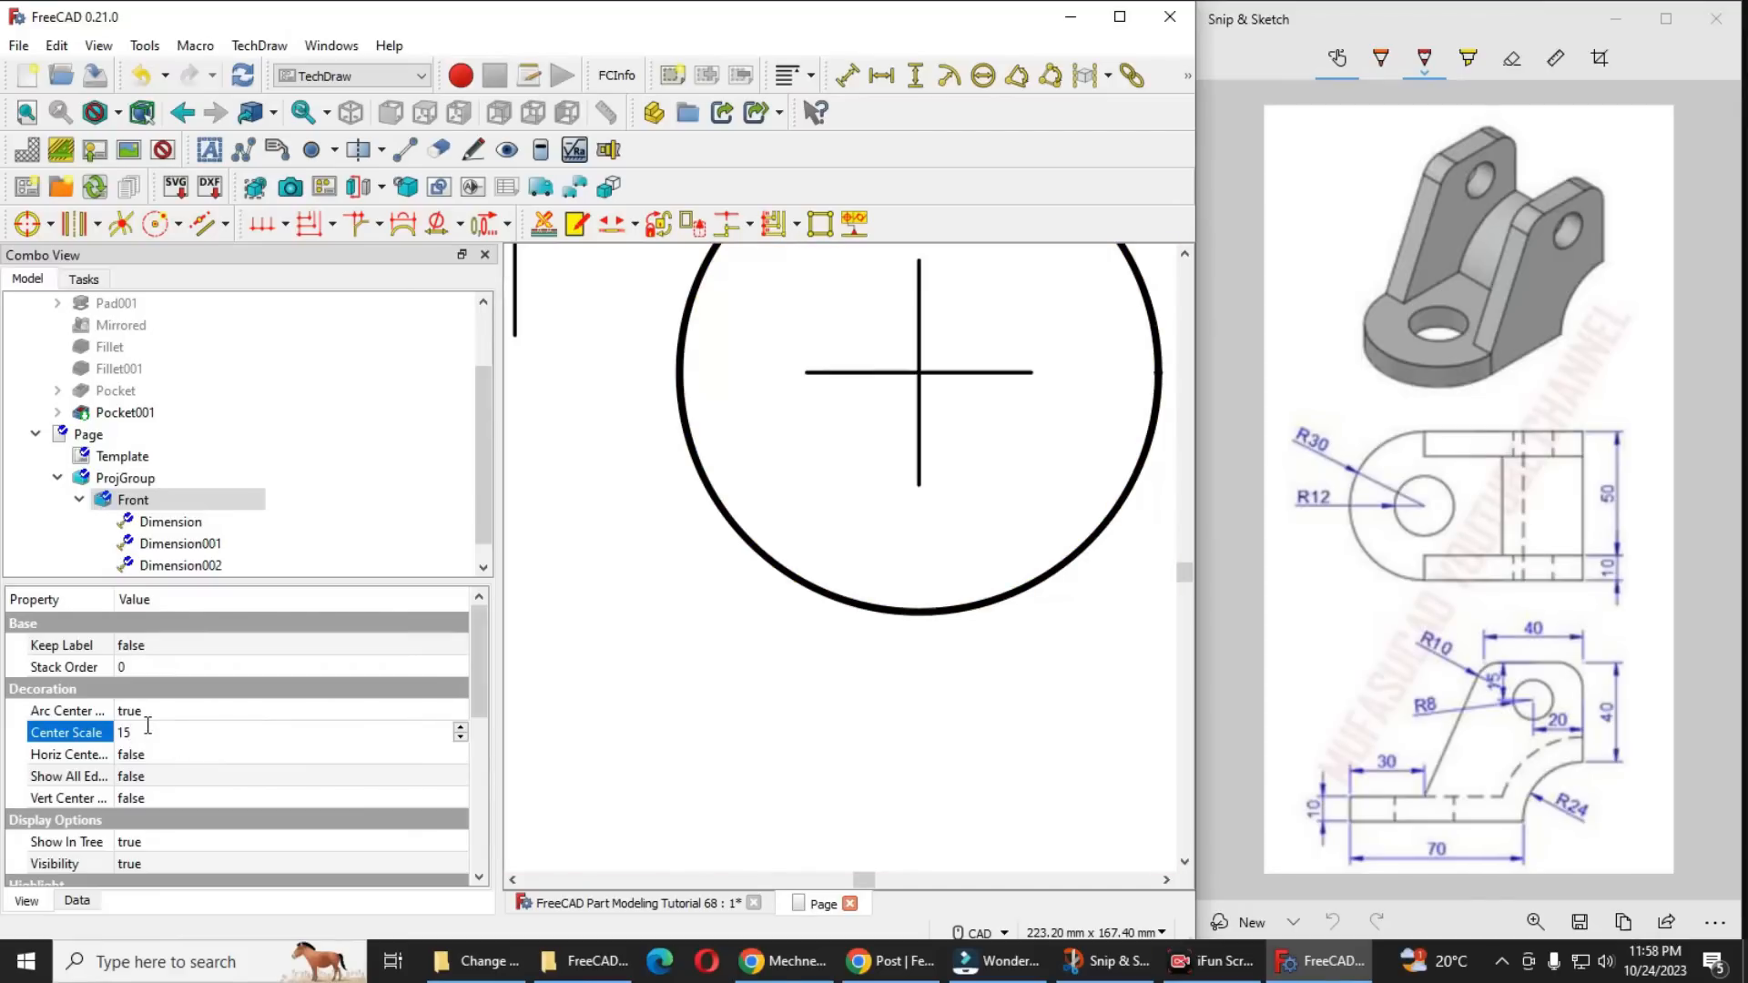
pyautogui.write('30')
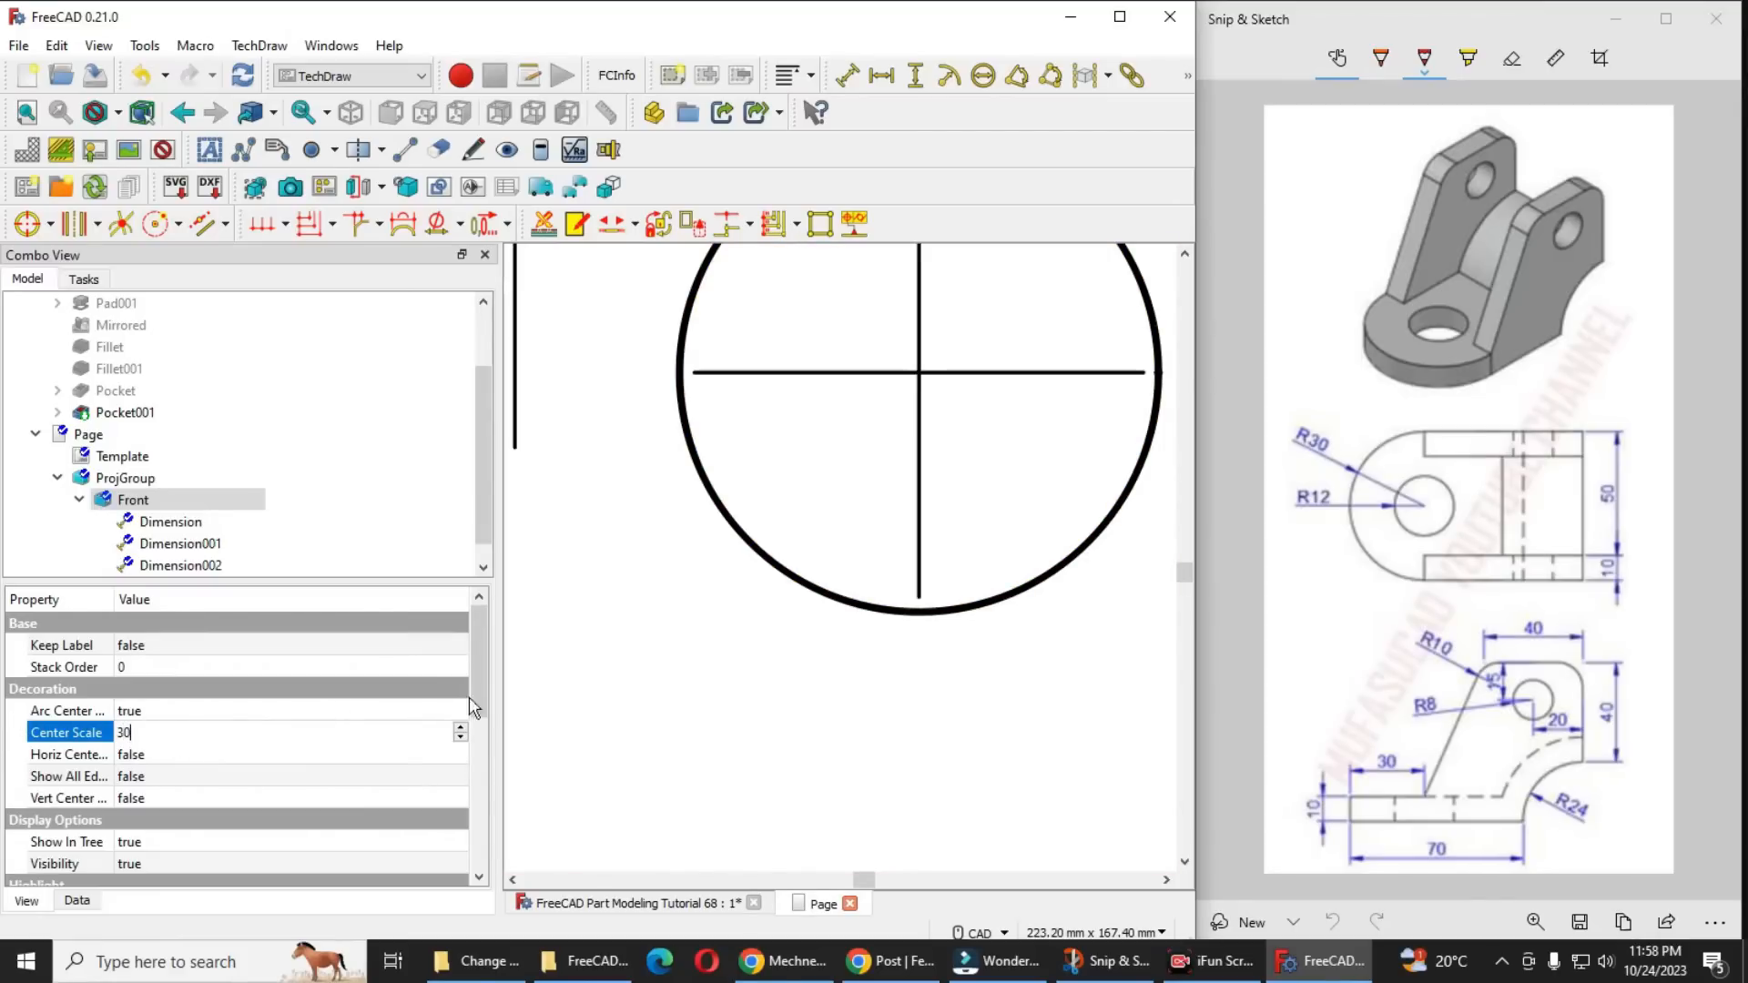
pyautogui.scroll(-3, 781, 646)
pyautogui.scroll(-6, 781, 647)
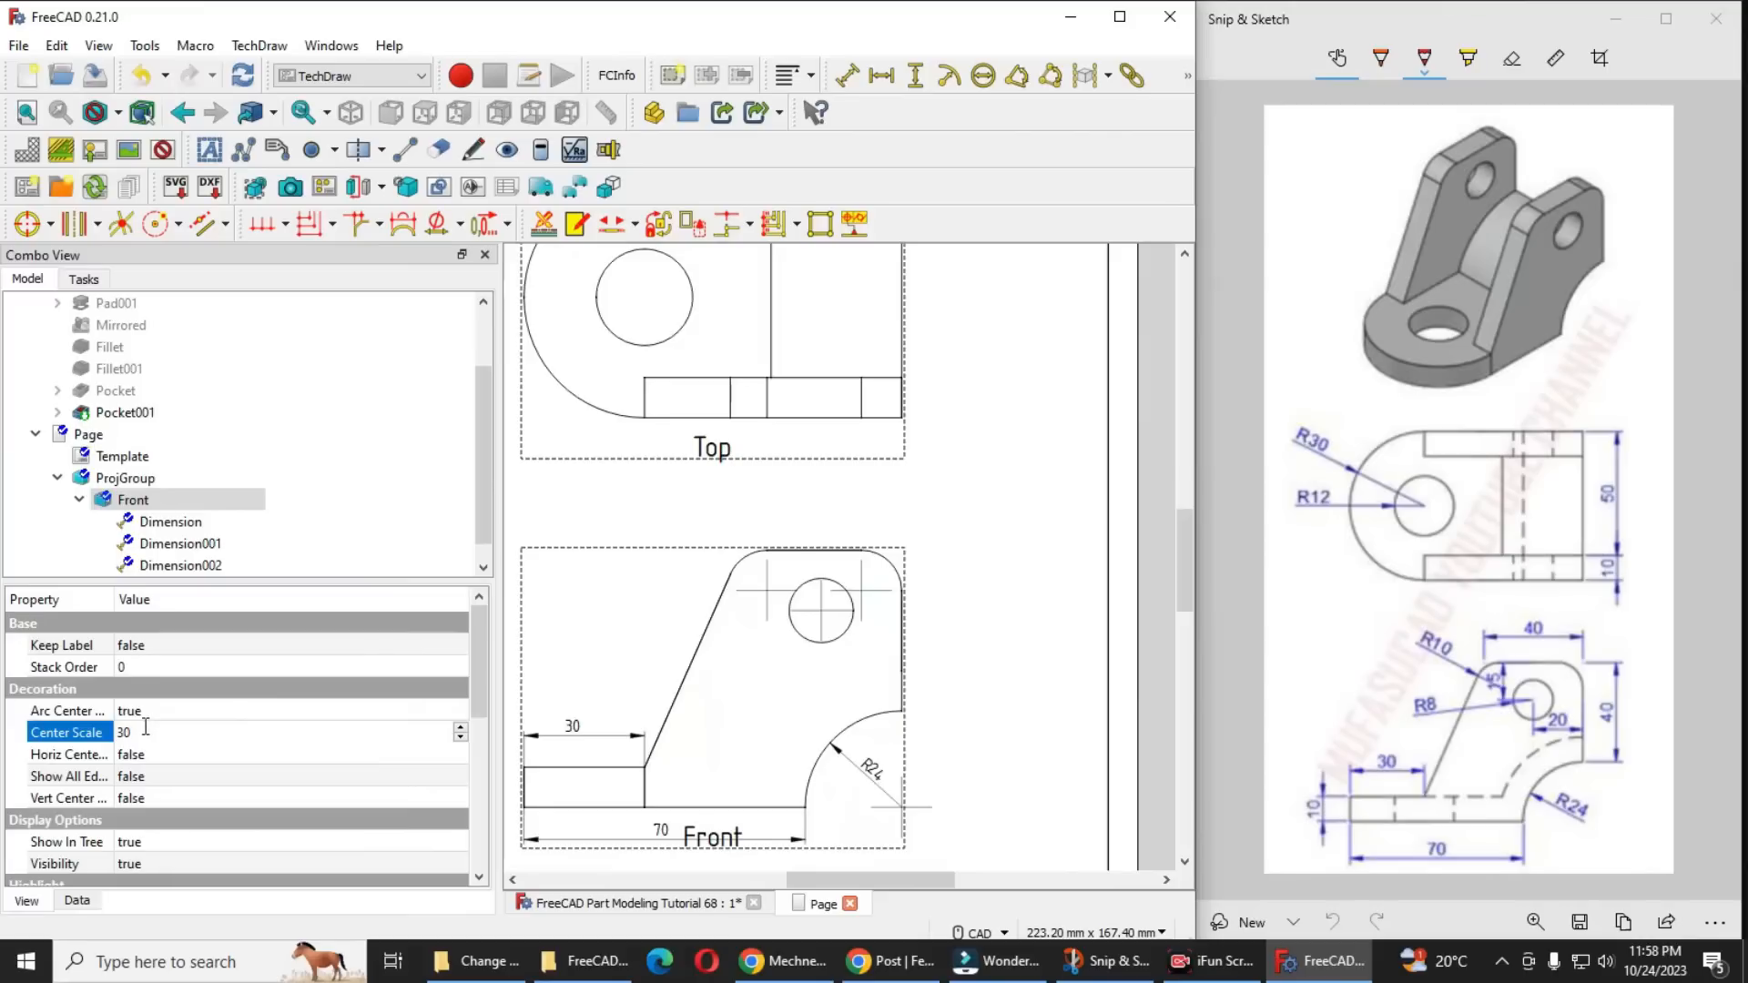
pyautogui.write('20')
pyautogui.press('Return')
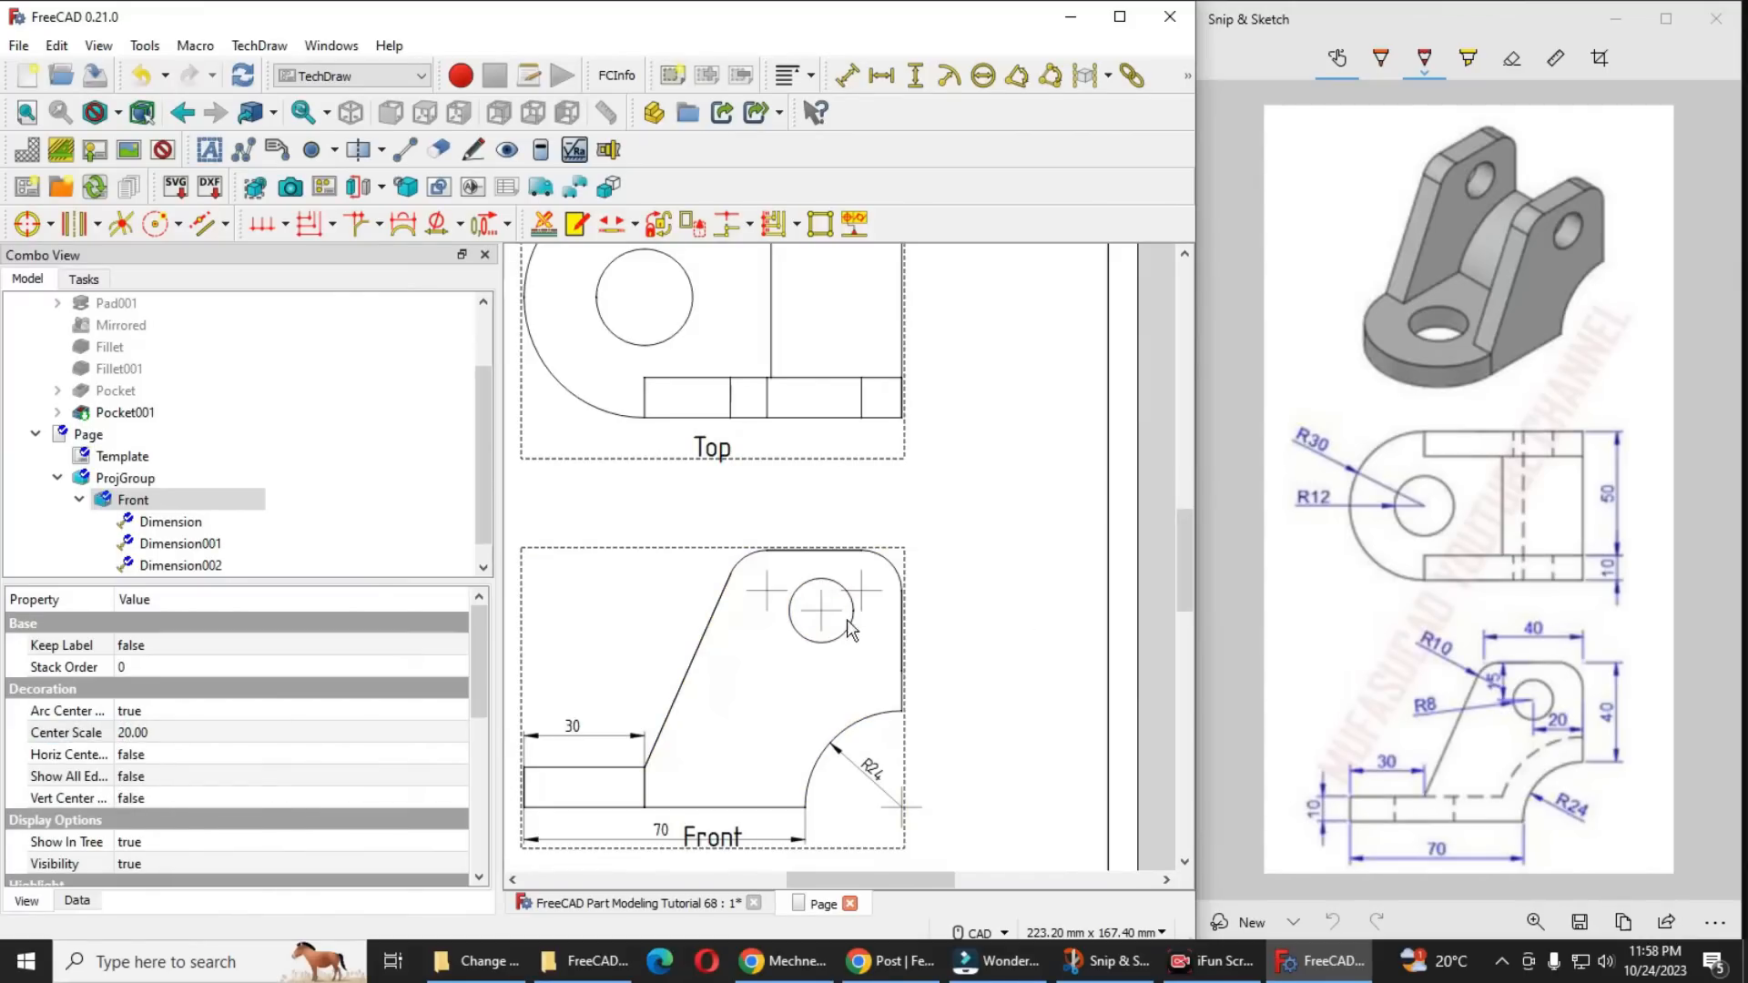
pyautogui.scroll(-2, 745, 656)
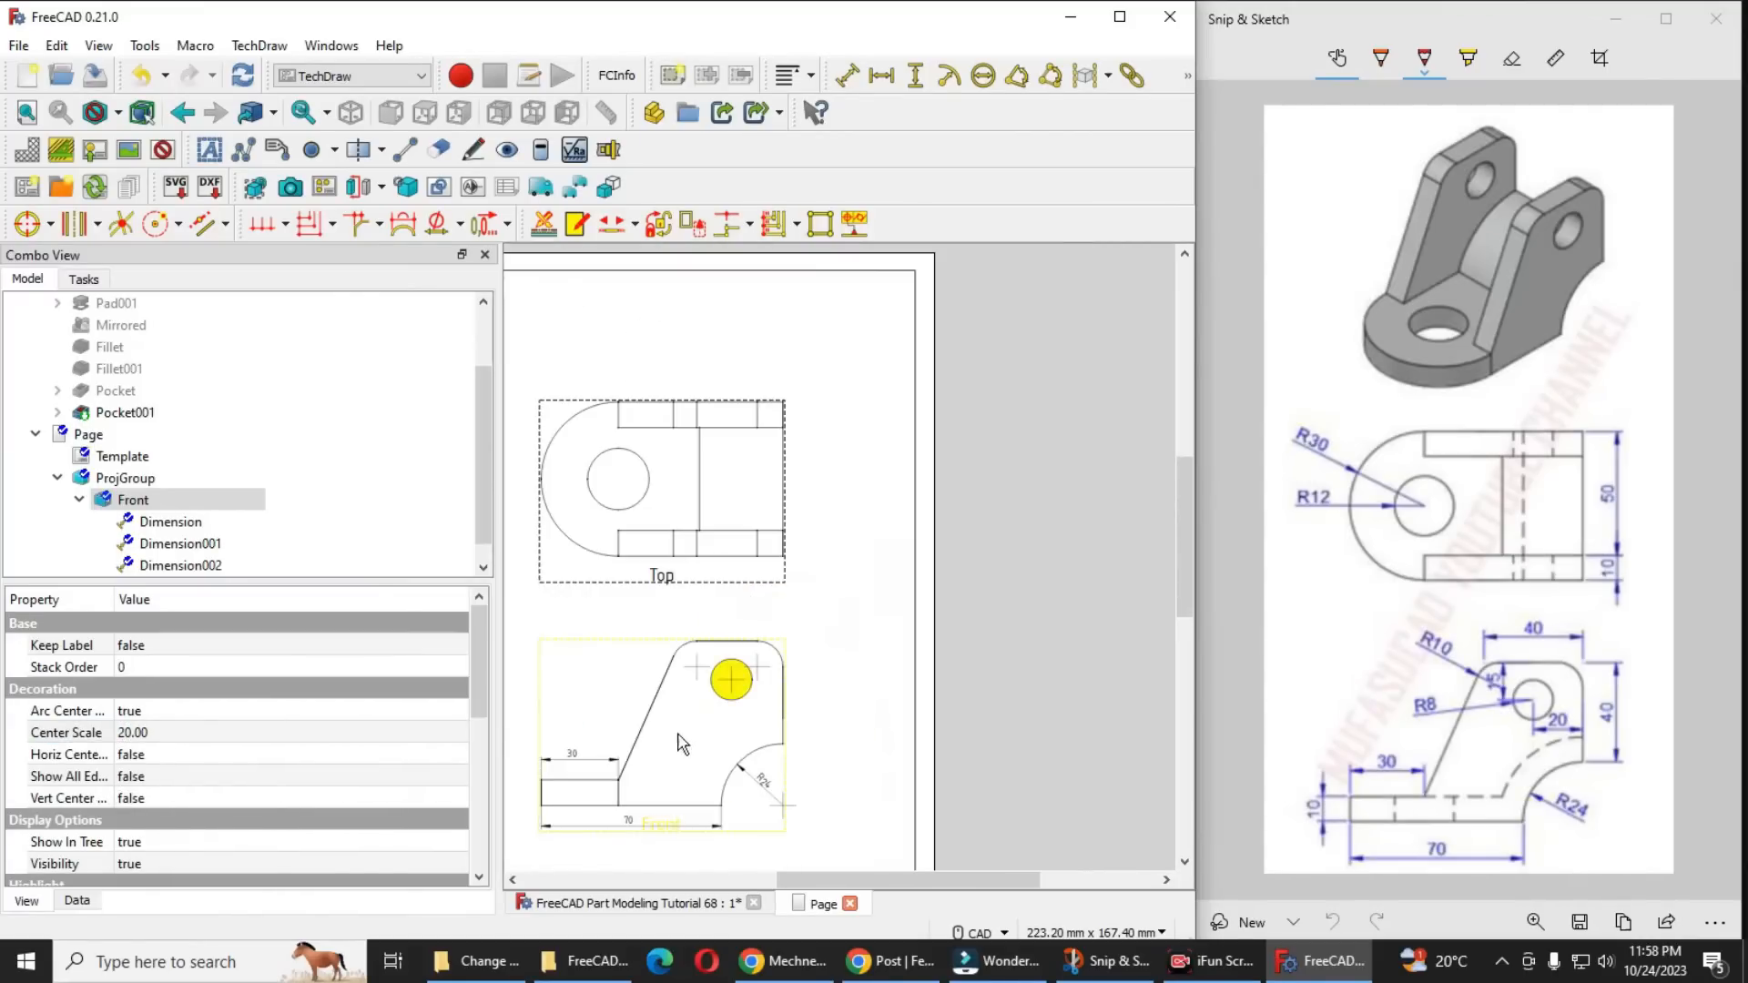
pyautogui.scroll(2, 671, 726)
pyautogui.moveTo(926, 675); pyautogui.dragTo(954, 638, button='middle')
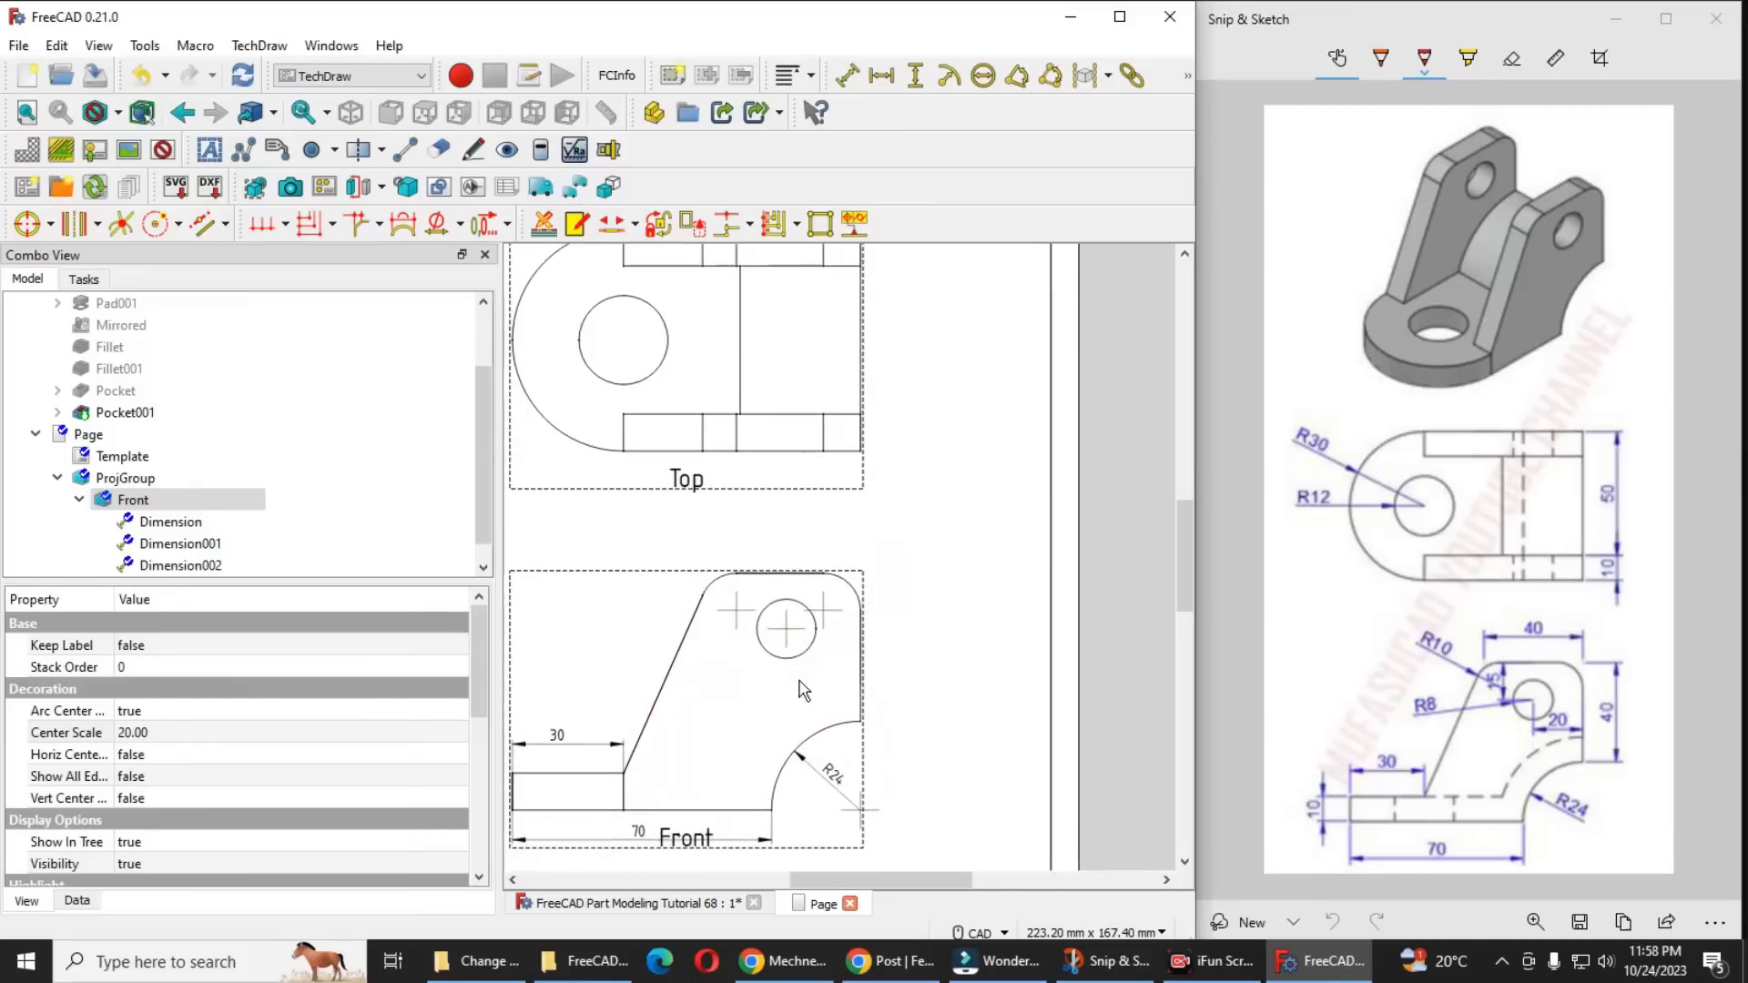
pyautogui.click(797, 655)
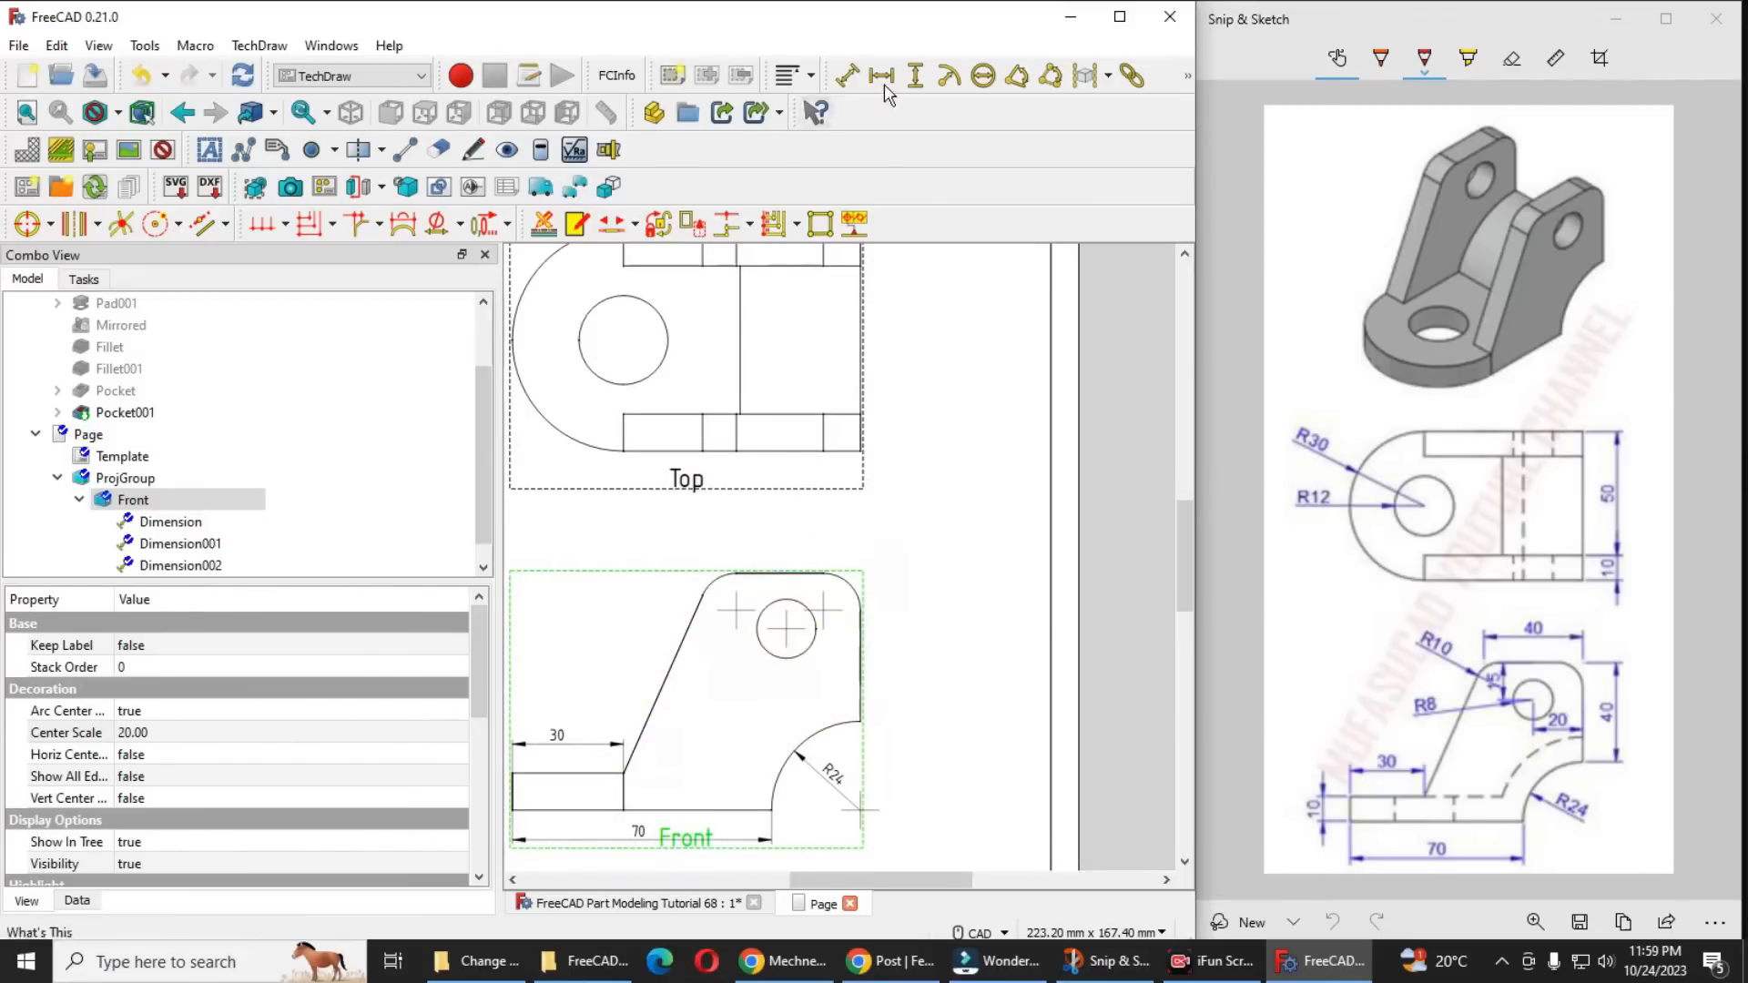
pyautogui.click(687, 708)
pyautogui.press('Delete')
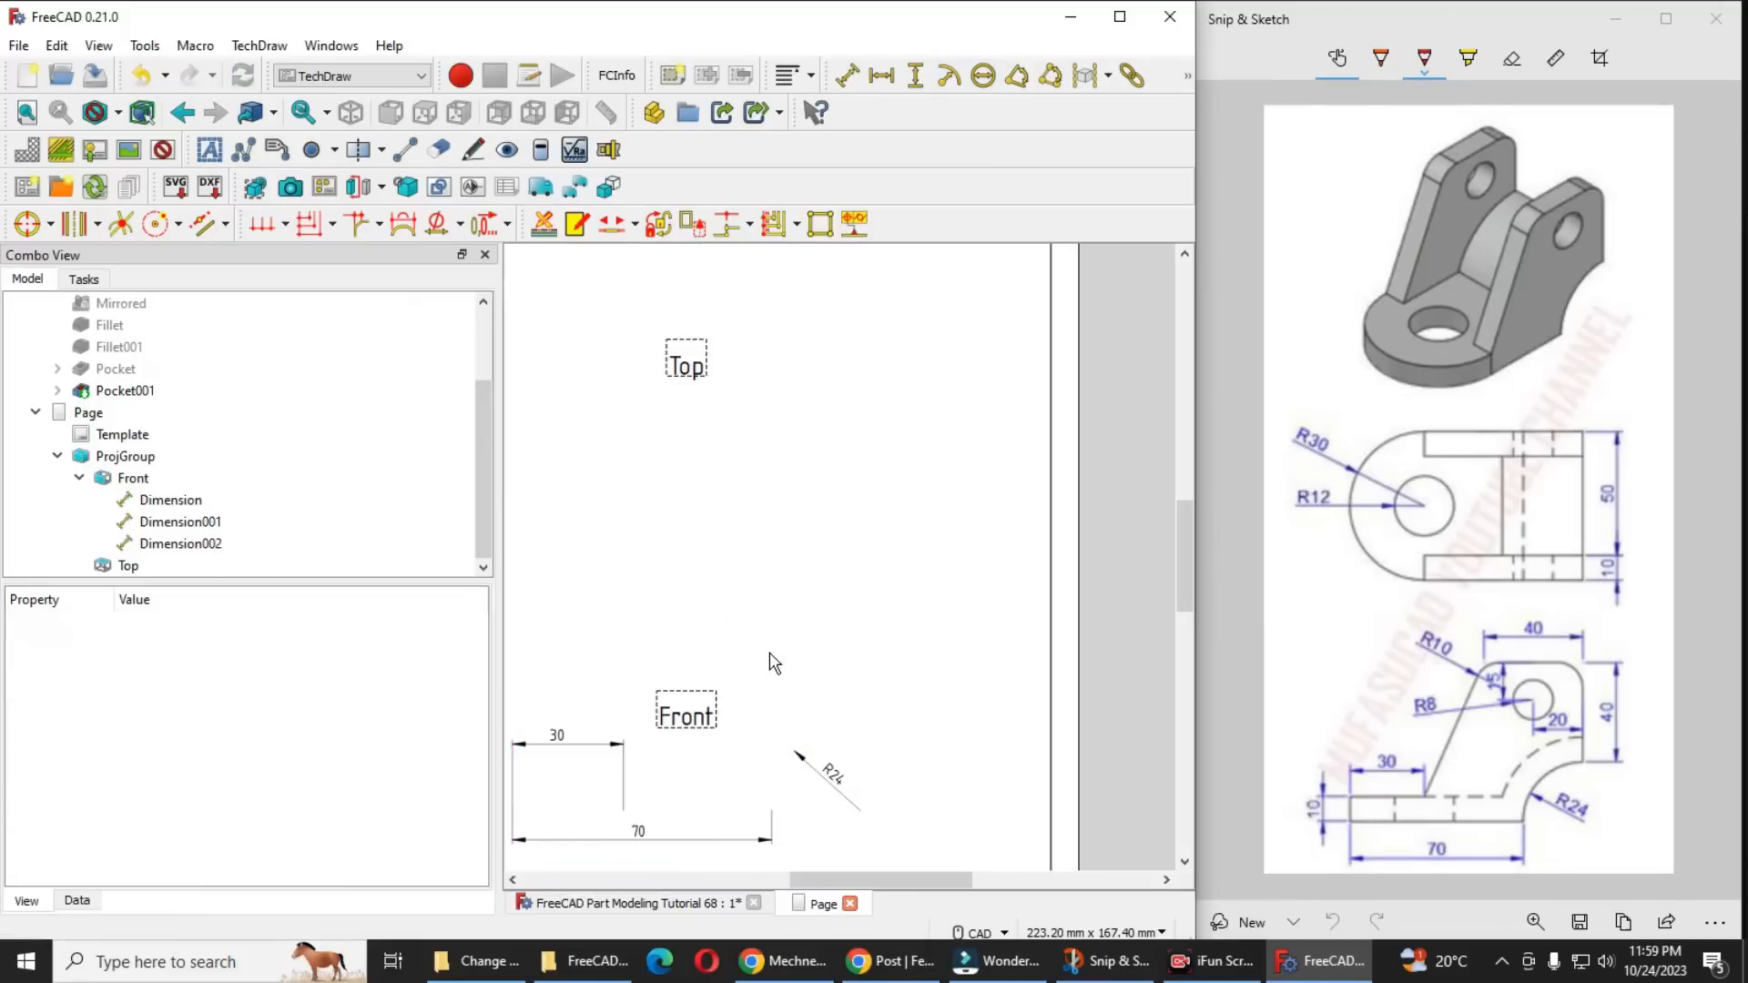
pyautogui.scroll(2, 773, 662)
pyautogui.scroll(1, 773, 662)
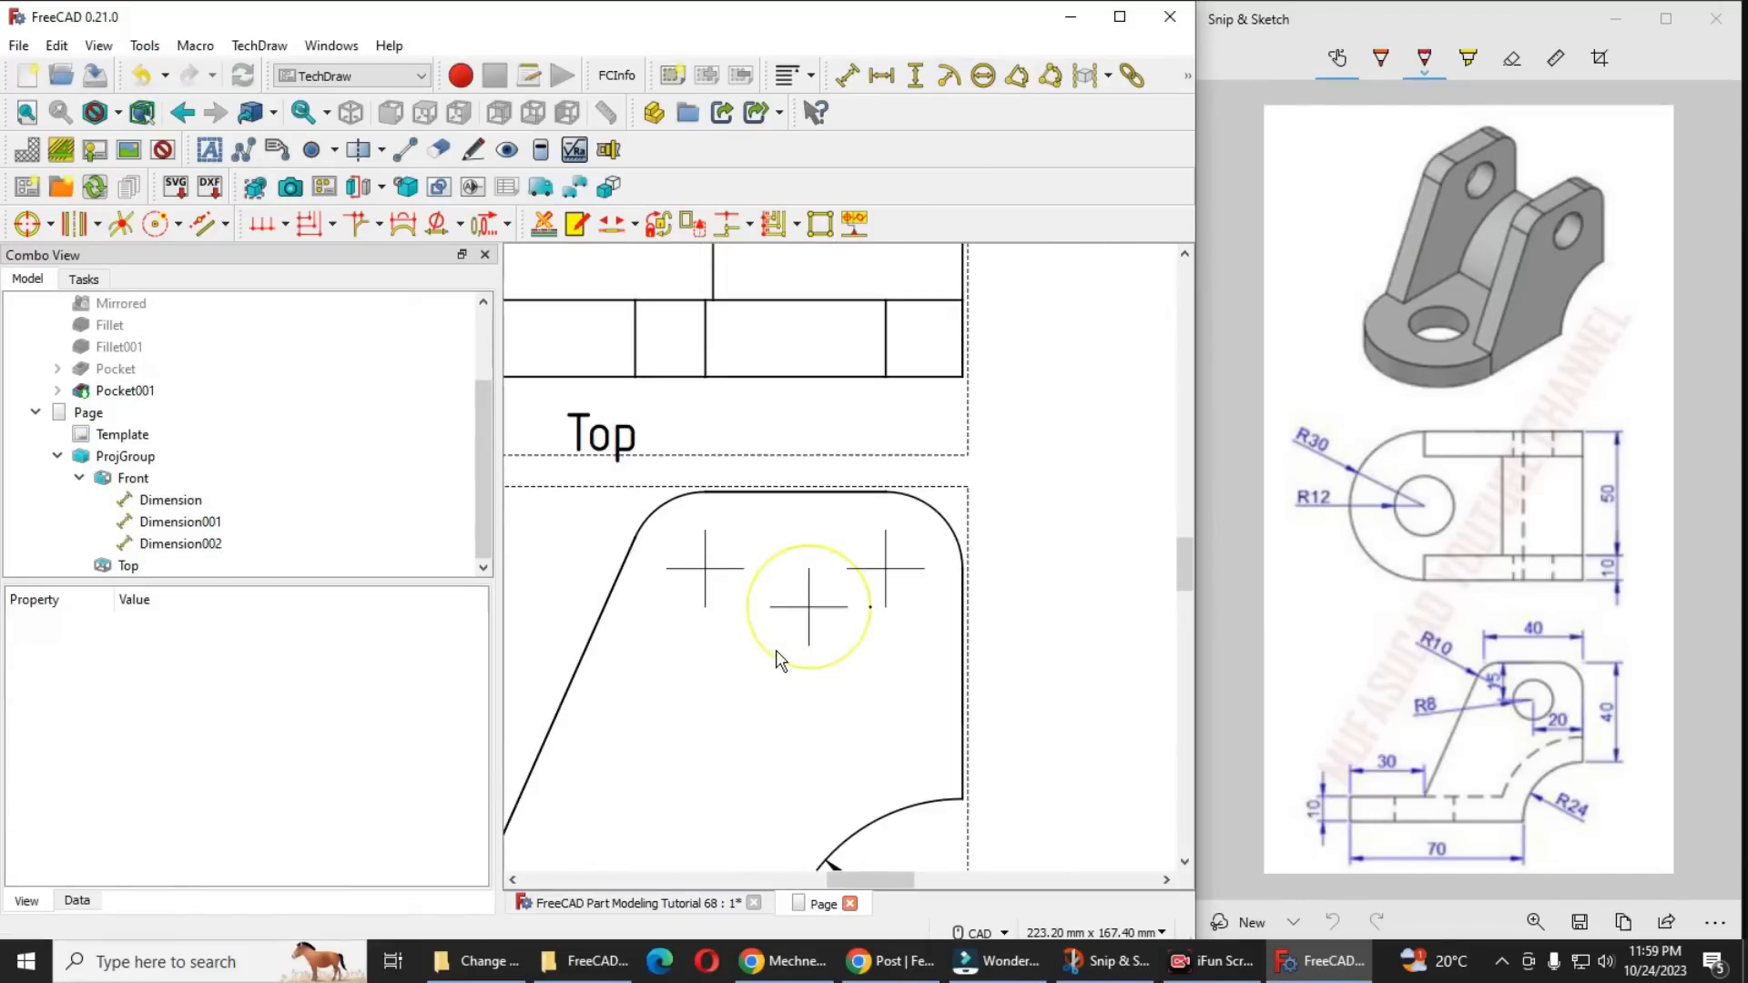
pyautogui.click(775, 666)
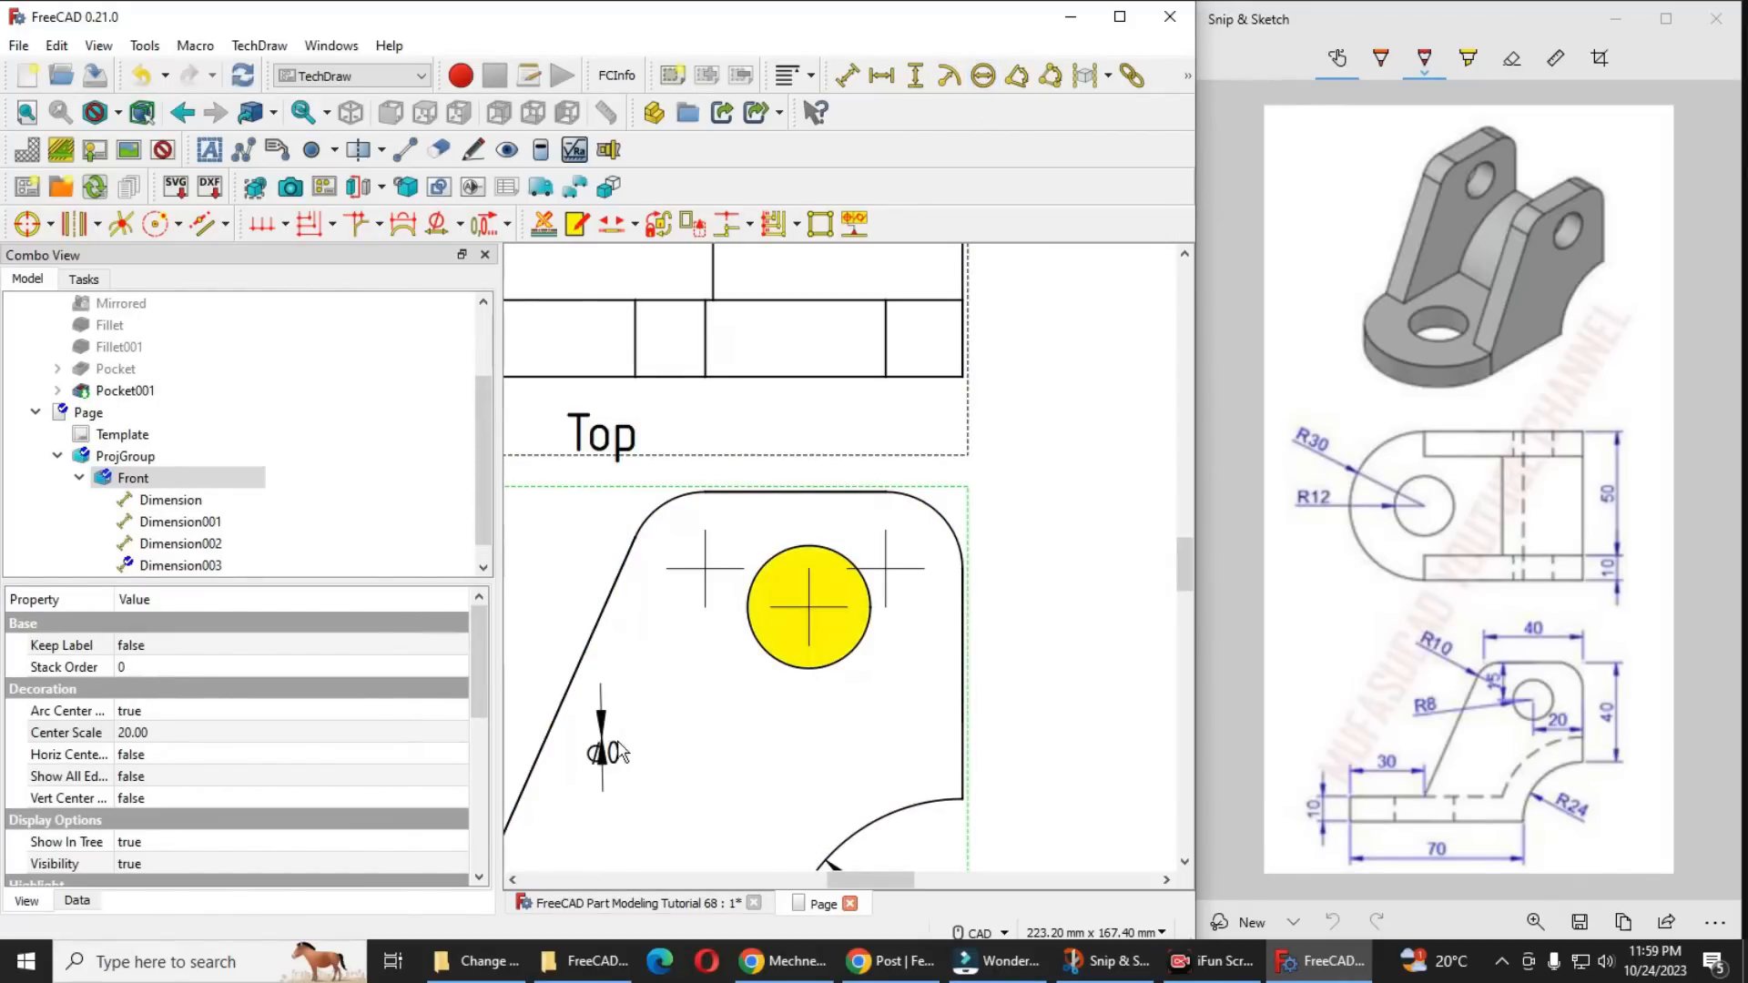
pyautogui.press('Delete')
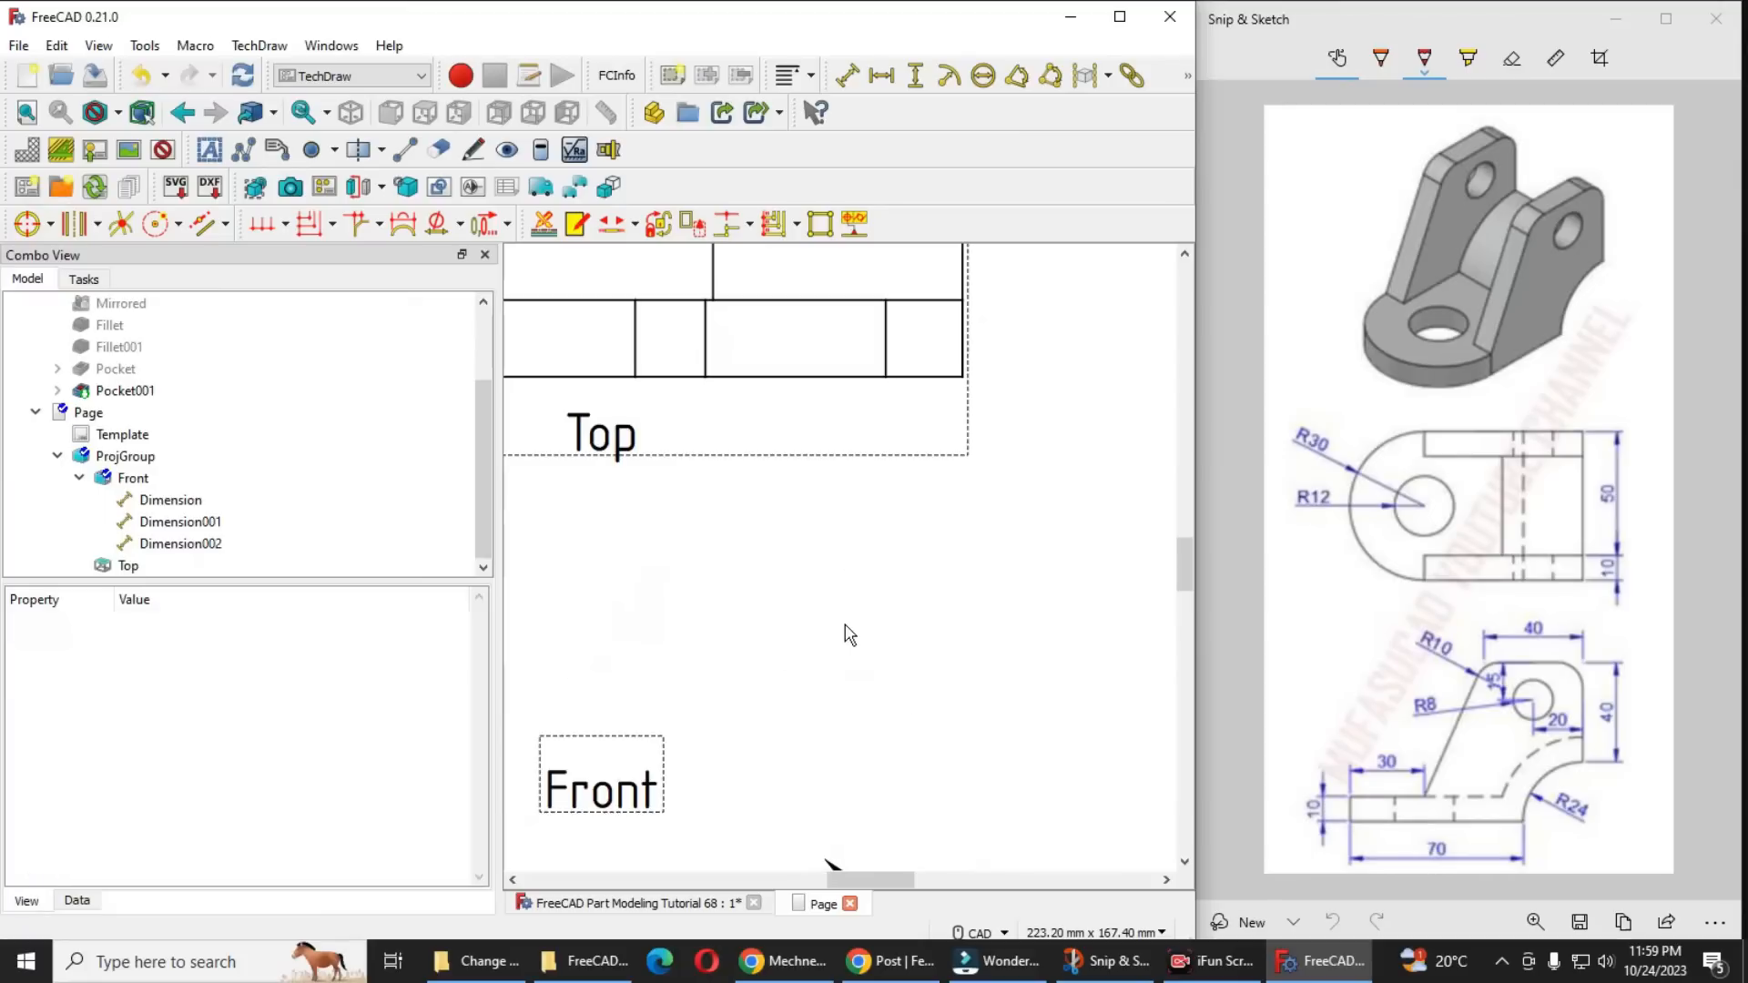
# Add a diameter dimension to the hole in the Front view and place its text outside the plate's right edge
pyautogui.scroll(1, 827, 642)
pyautogui.click(823, 639)
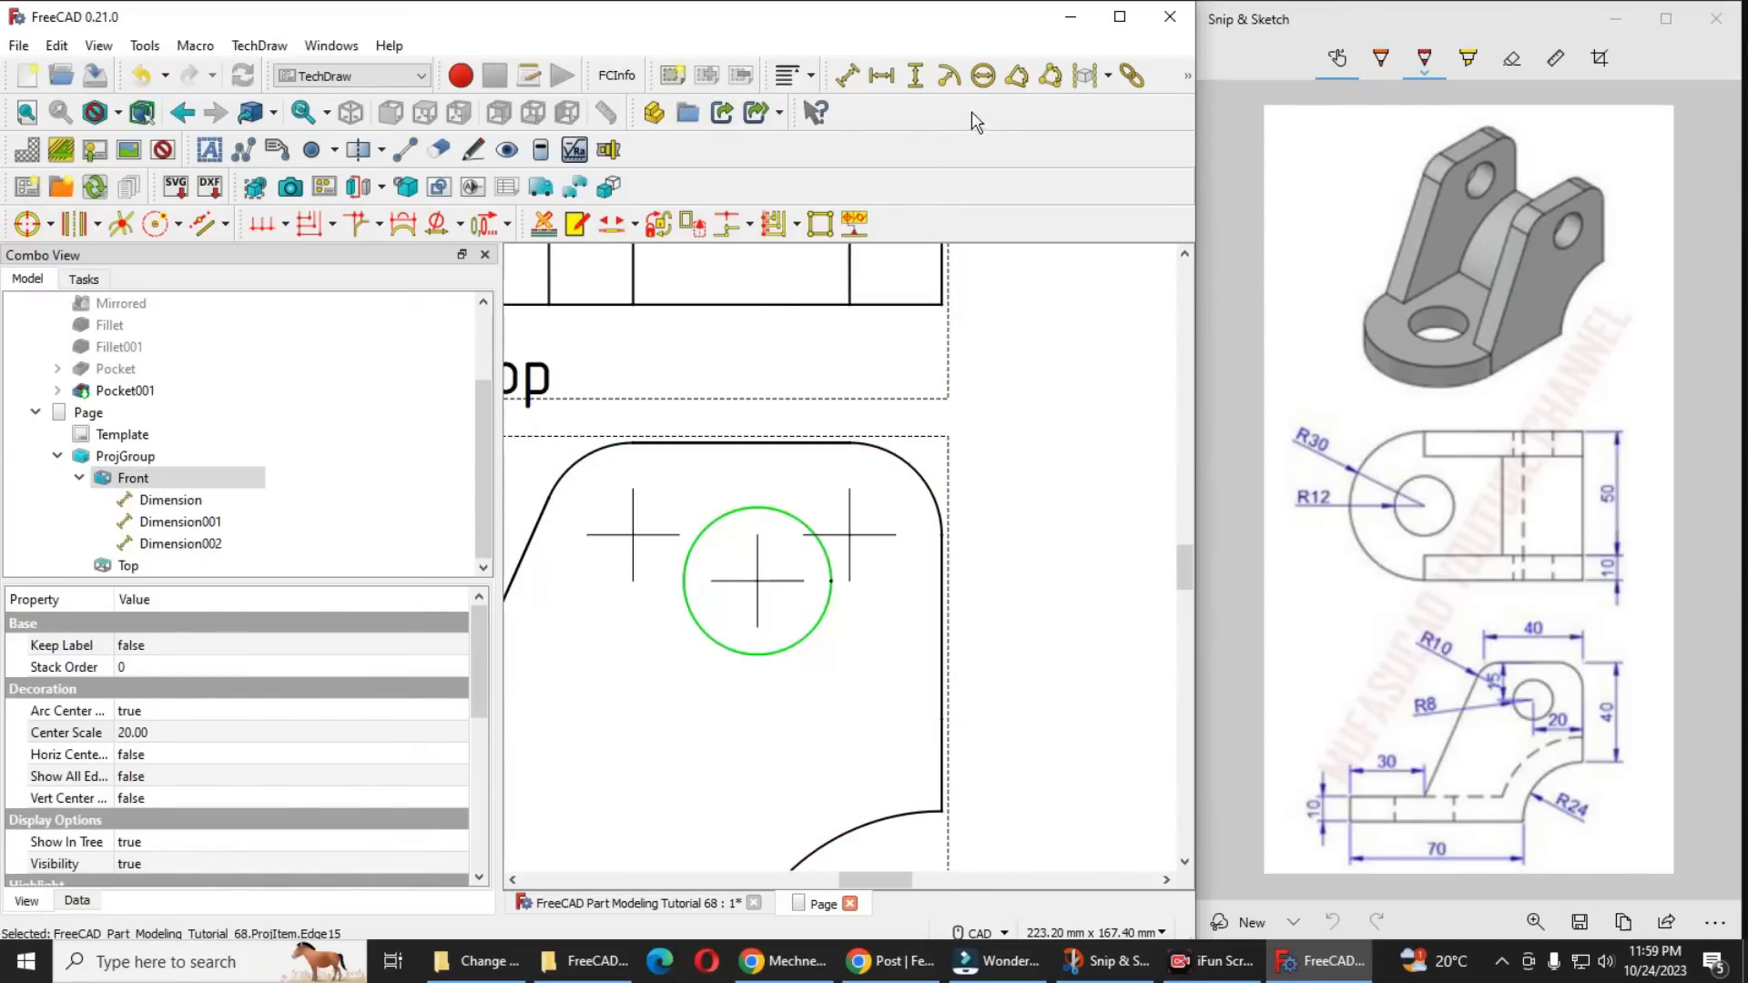
pyautogui.click(982, 76)
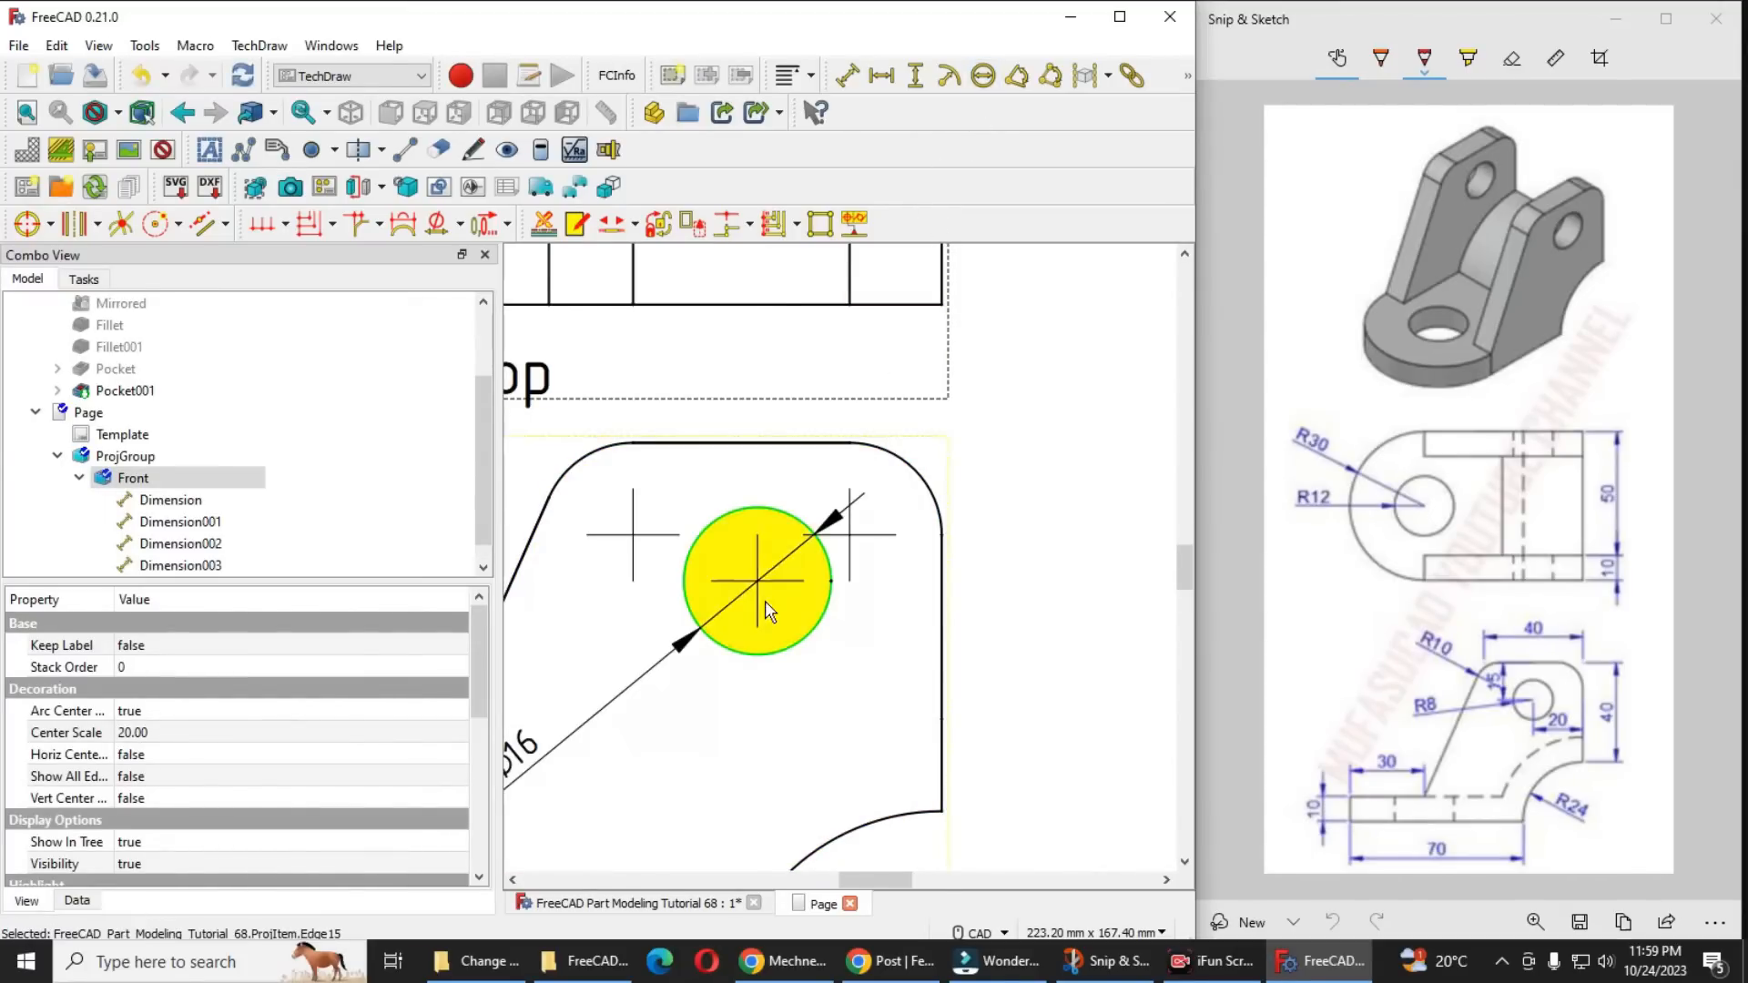
pyautogui.scroll(-2, 772, 605)
pyautogui.moveTo(648, 699); pyautogui.dragTo(886, 629)
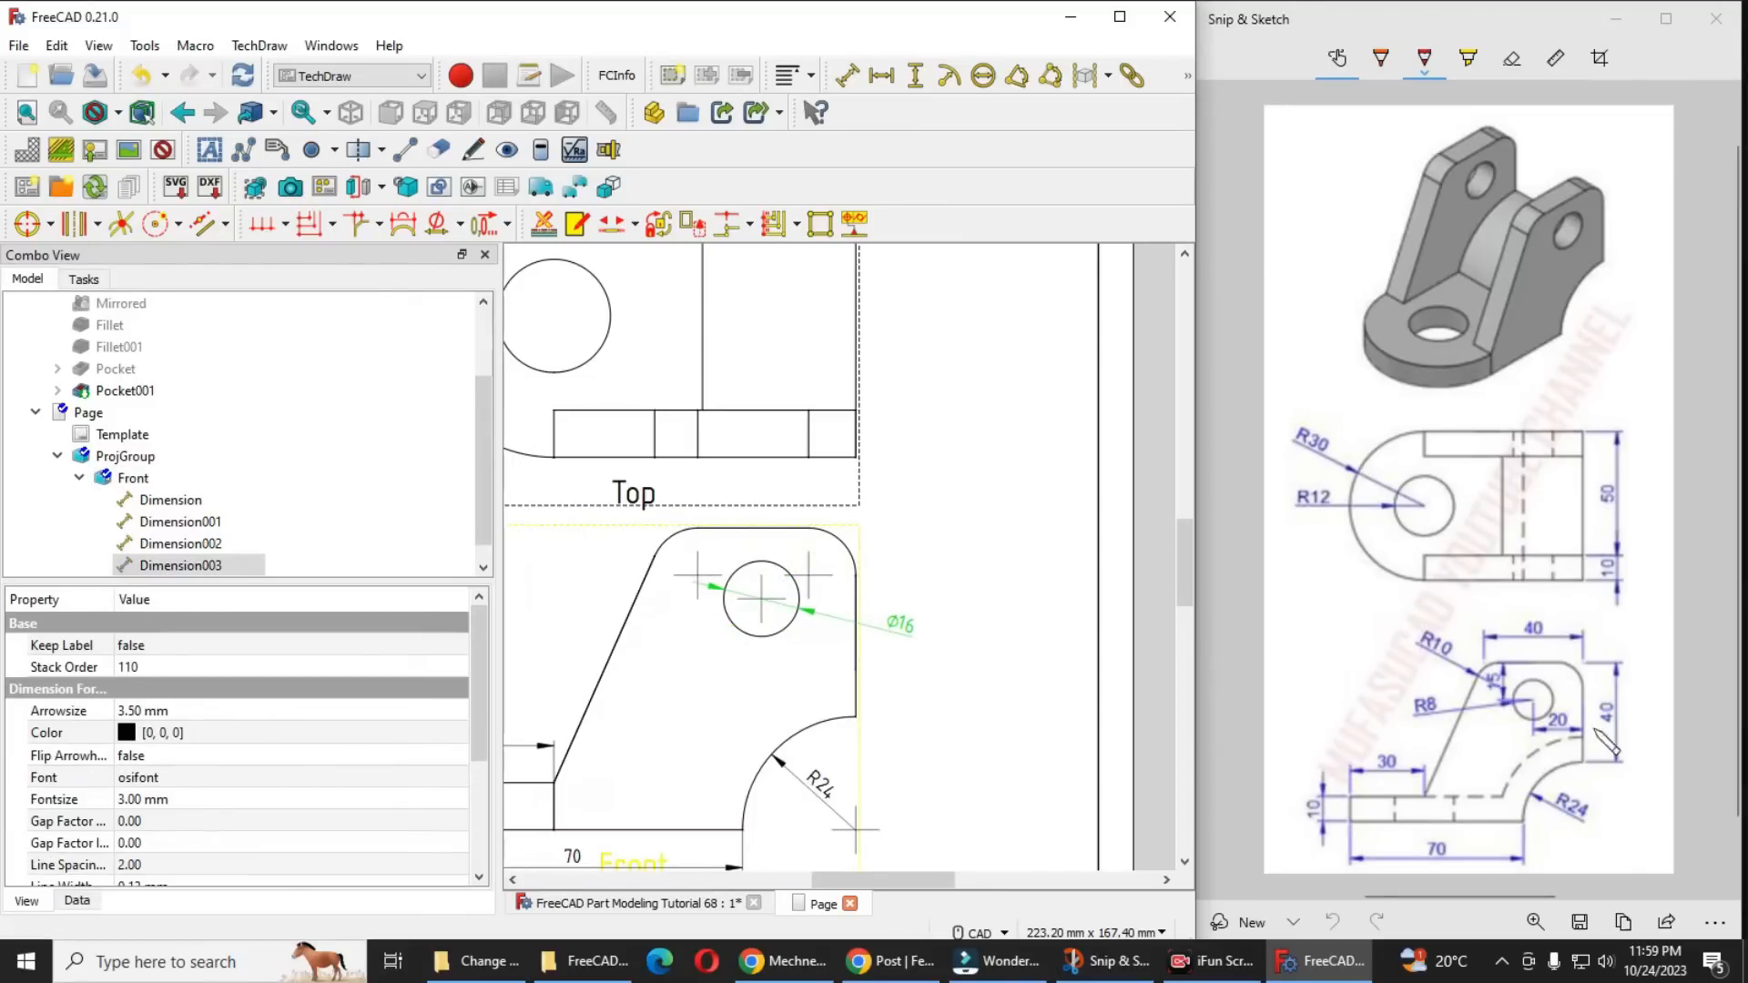
pyautogui.click(858, 594)
pyautogui.click(858, 692)
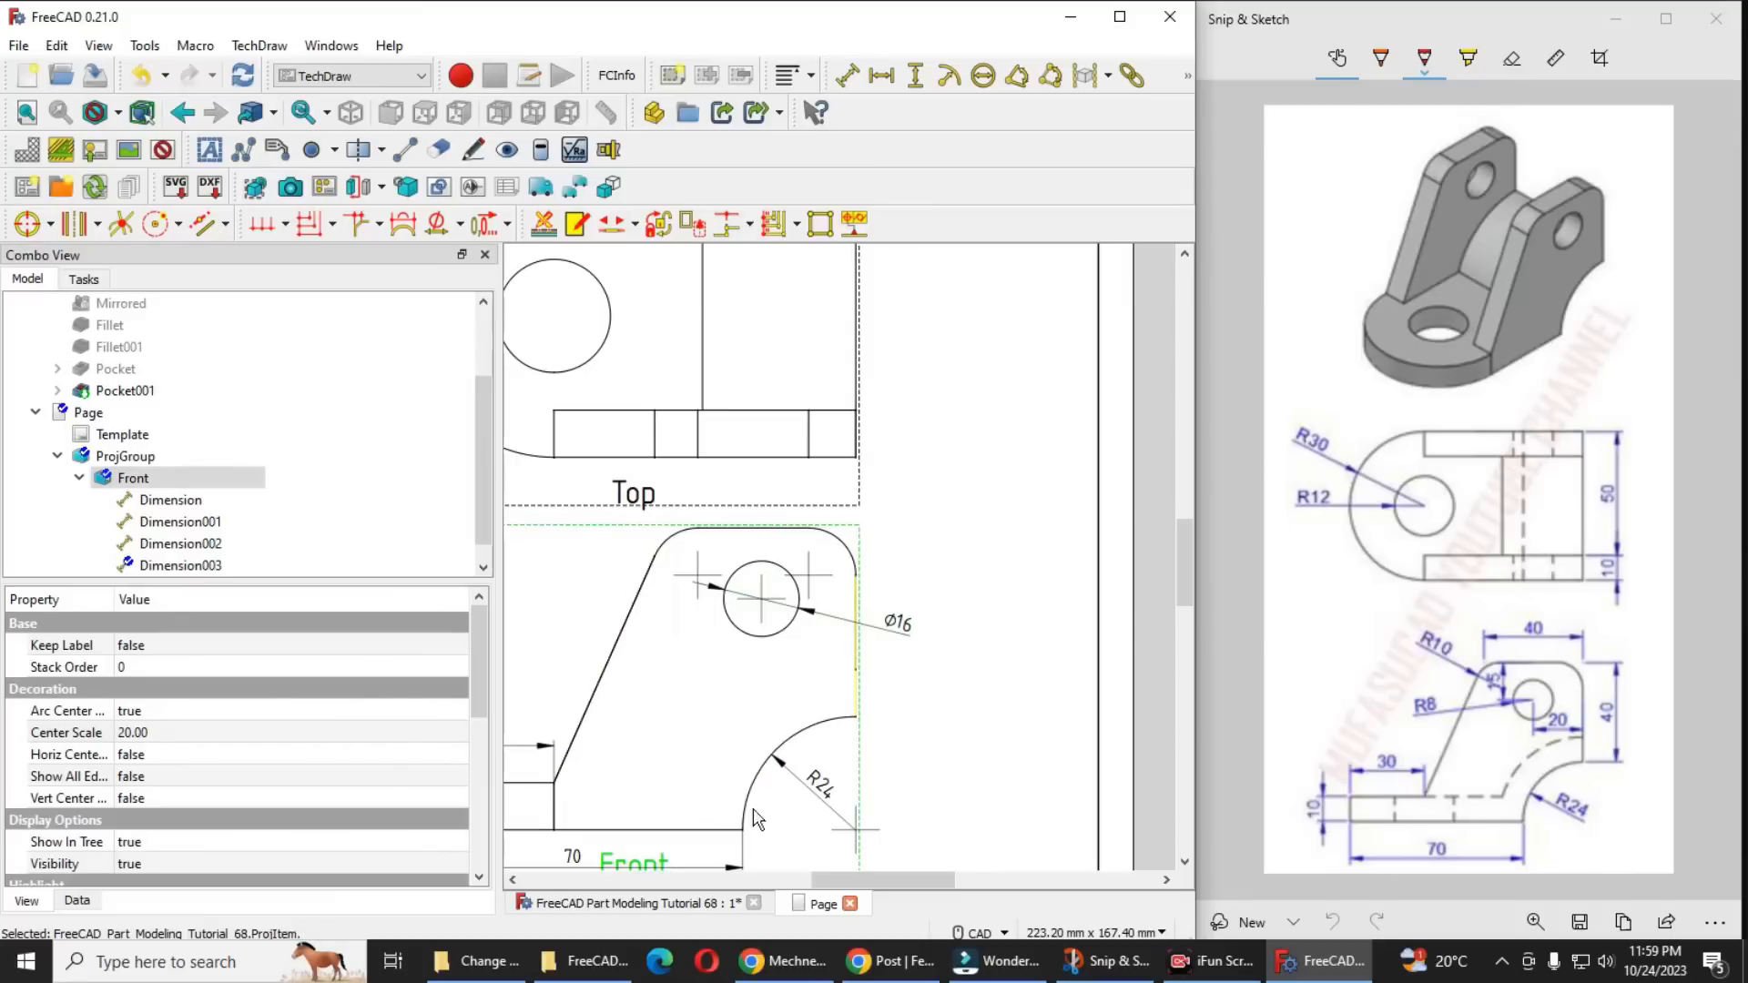
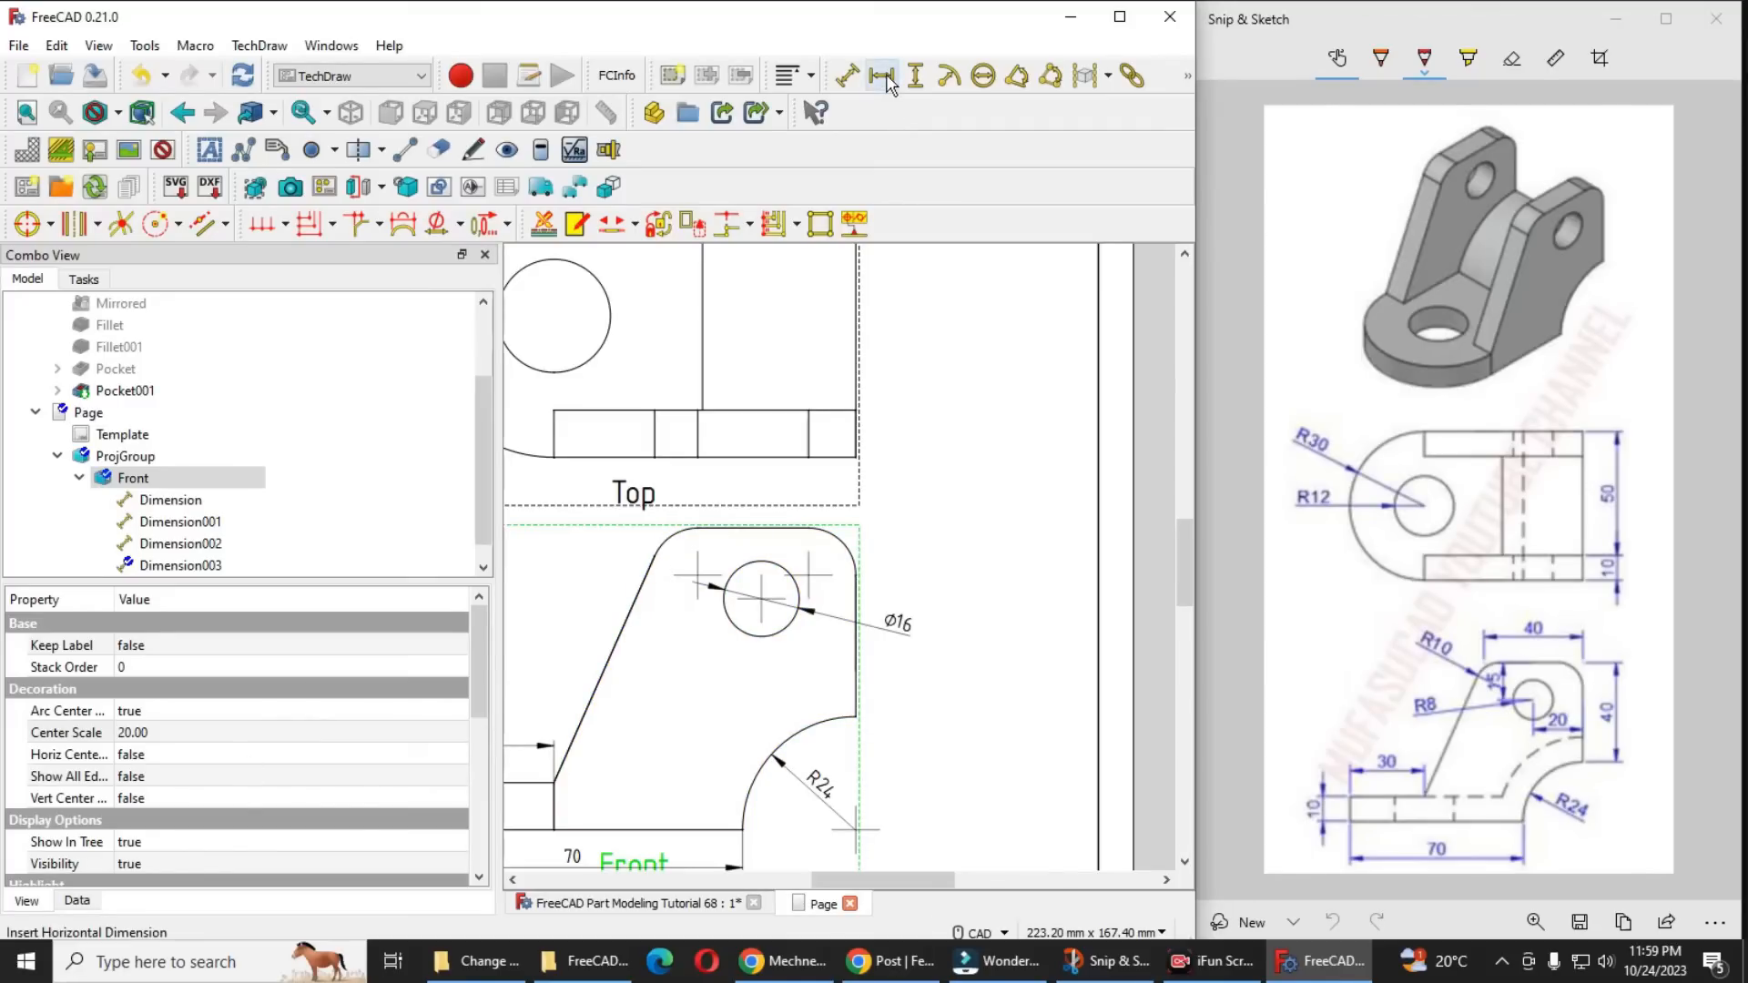
pyautogui.click(636, 693)
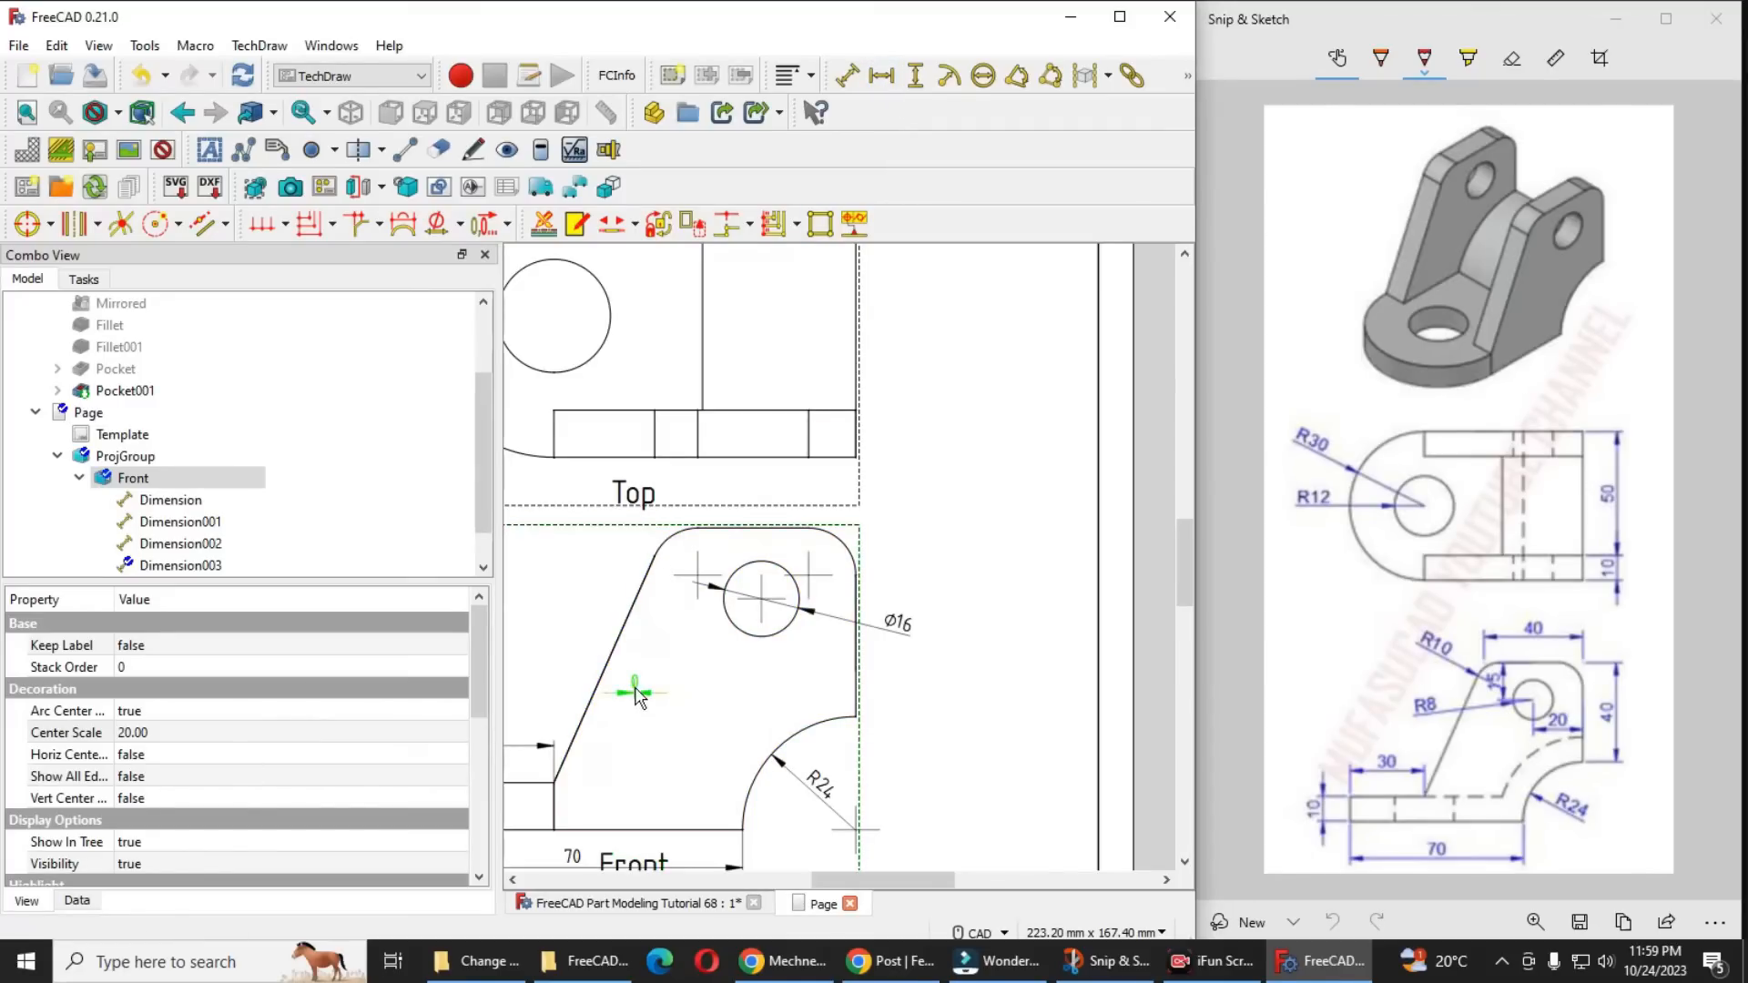
pyautogui.press('Delete')
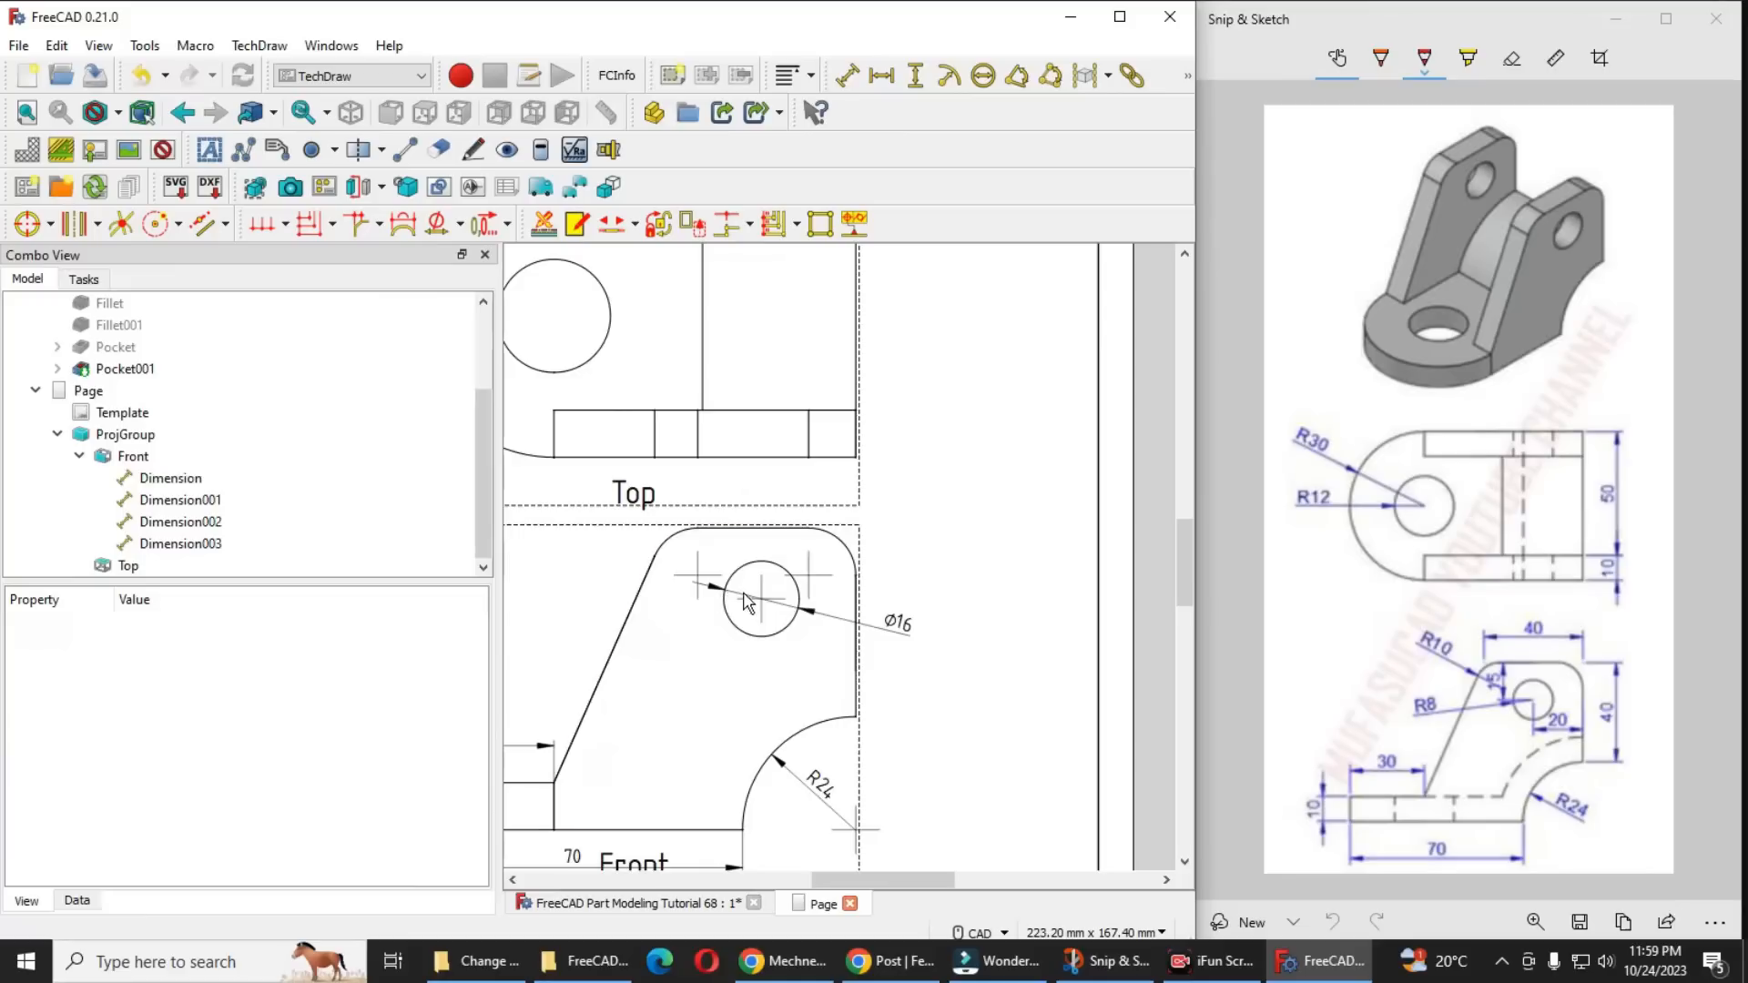
pyautogui.scroll(2, 755, 597)
pyautogui.click(765, 601)
pyautogui.scroll(1, 819, 606)
pyautogui.moveTo(839, 583); pyautogui.dragTo(924, 539, button='middle')
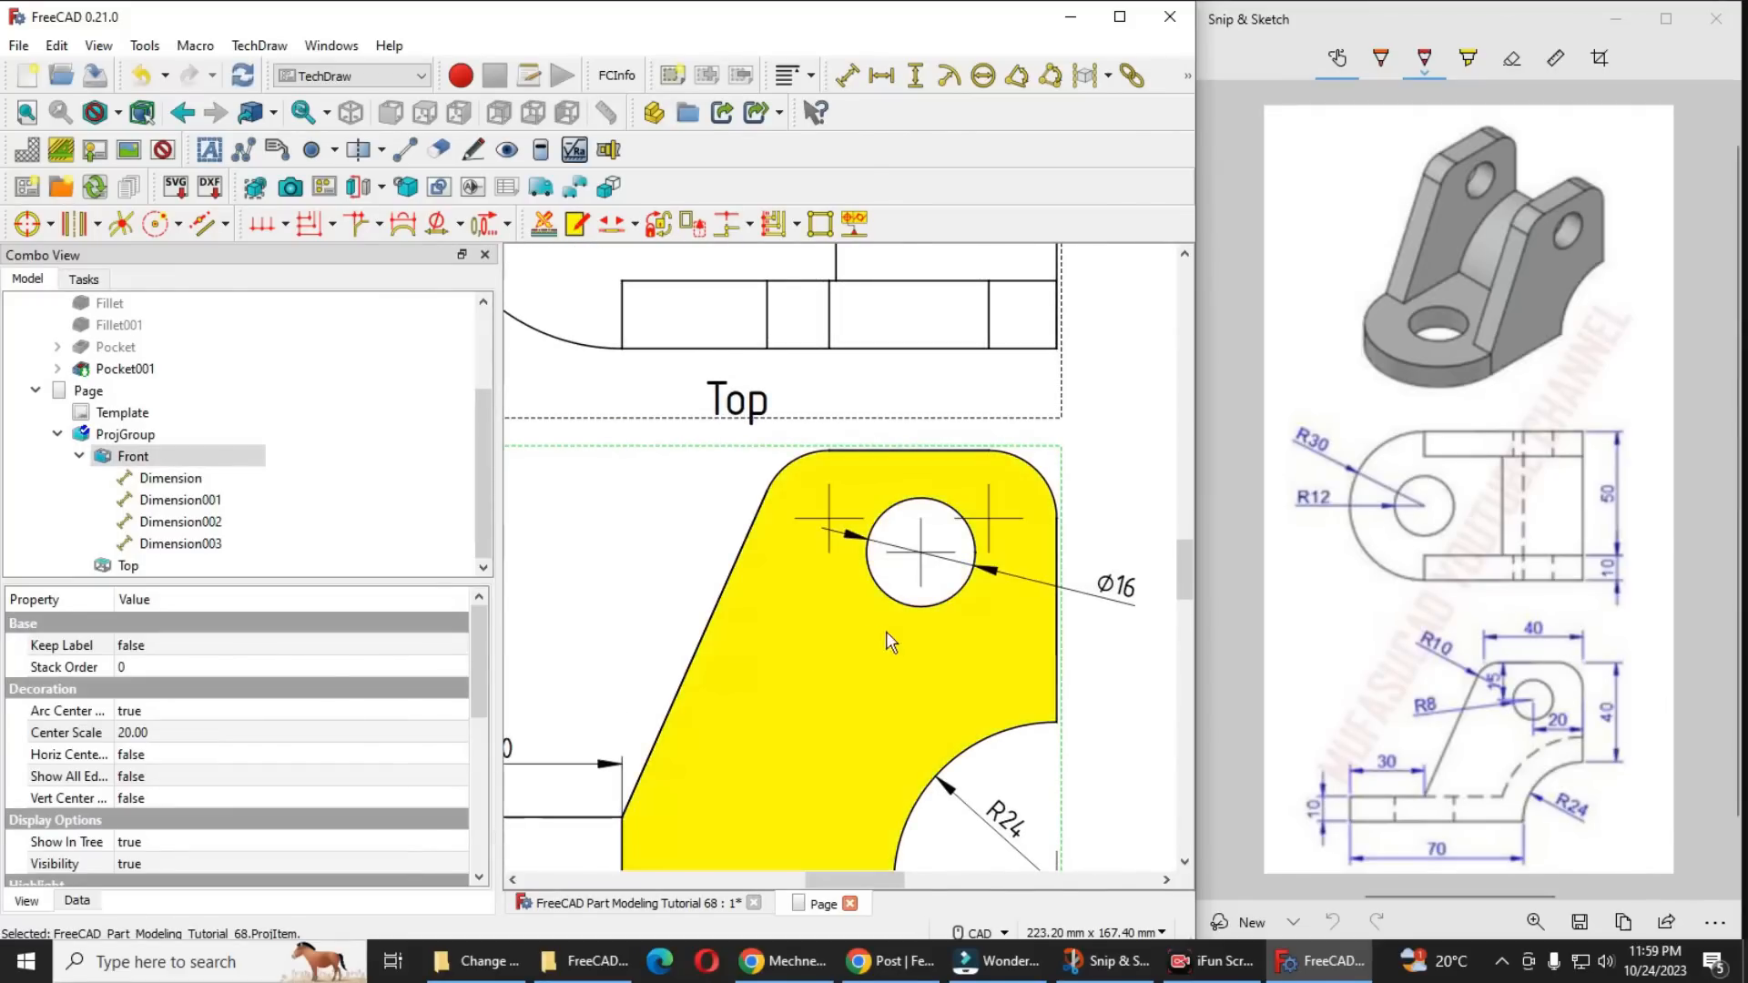
# Add an angle dimension between the base step's top edge and the slanted edge in the Front view, placing it above the 30 dimension
pyautogui.scroll(-4, 799, 593)
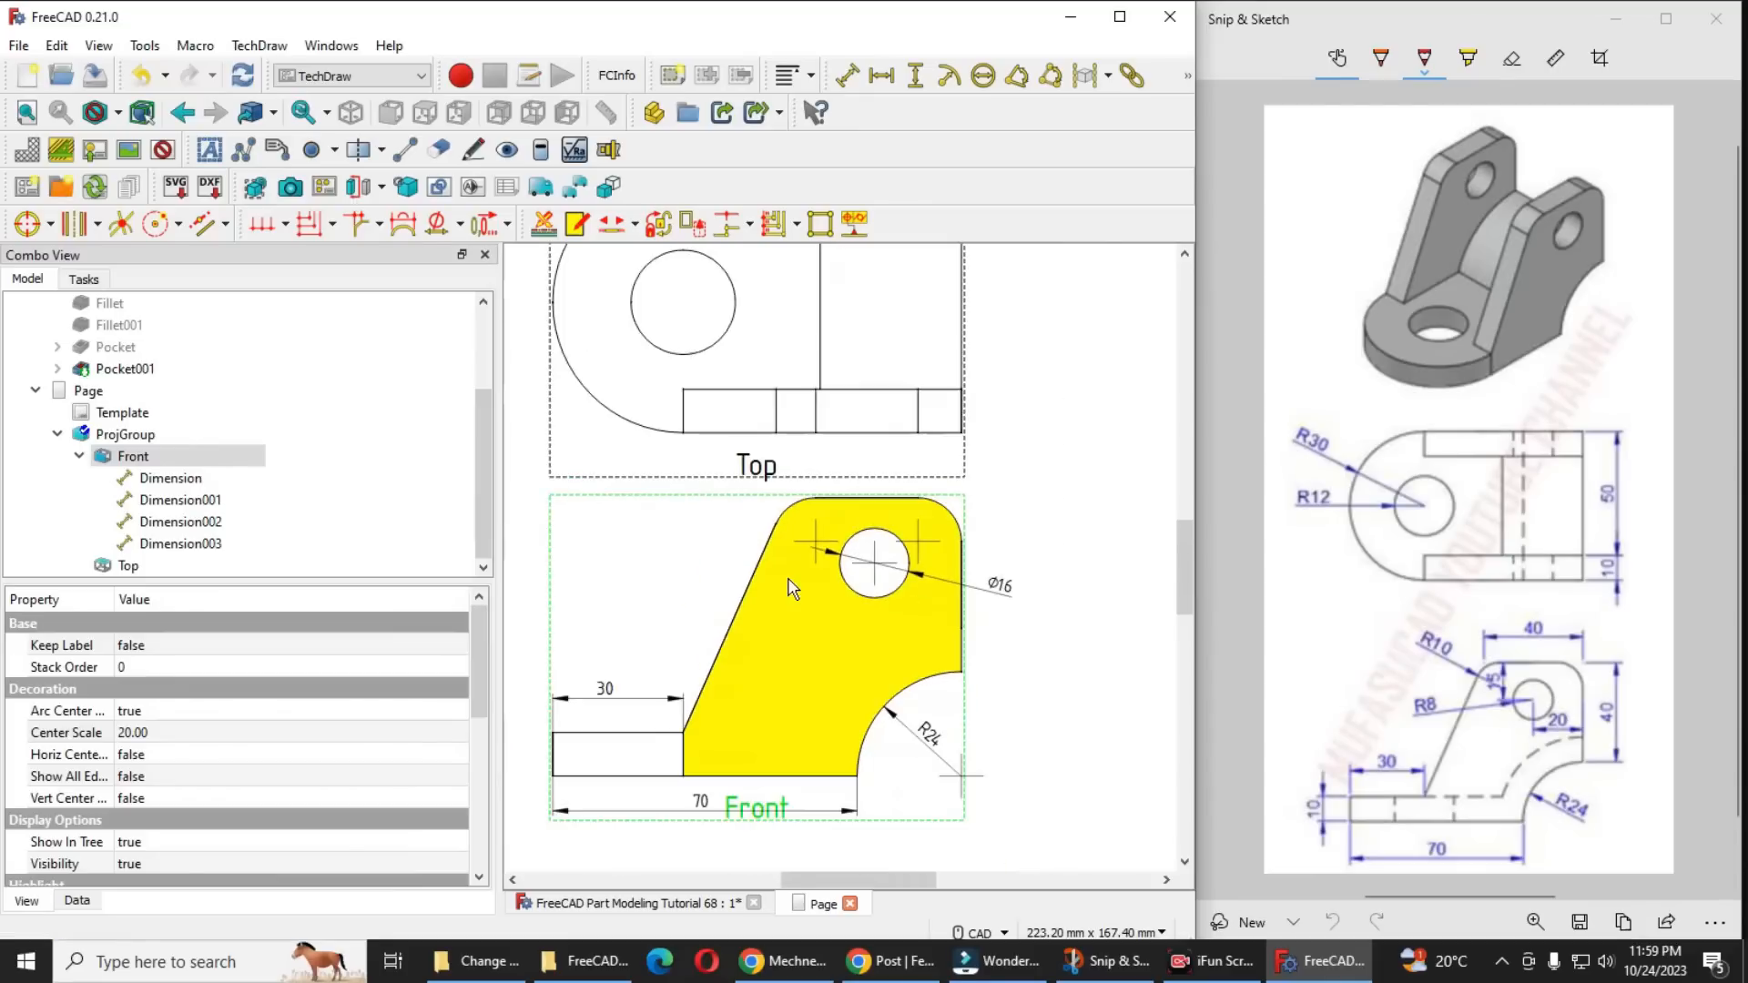
pyautogui.scroll(1, 689, 711)
pyautogui.click(688, 700)
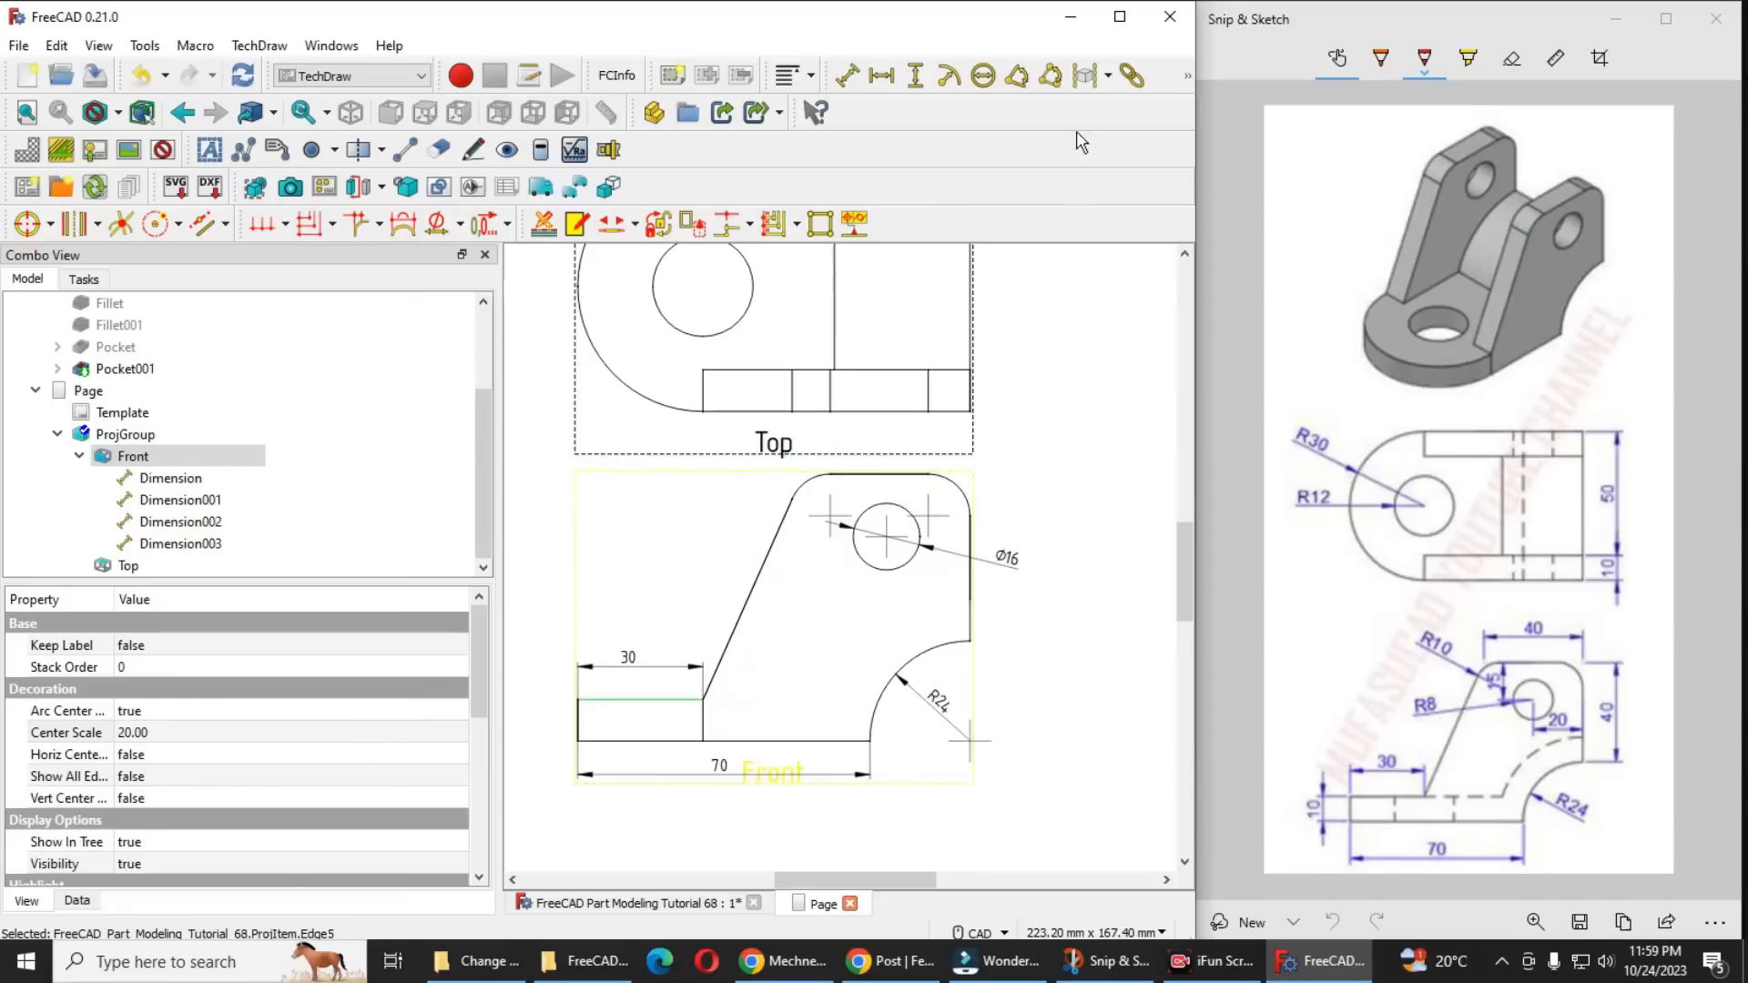
pyautogui.click(1016, 84)
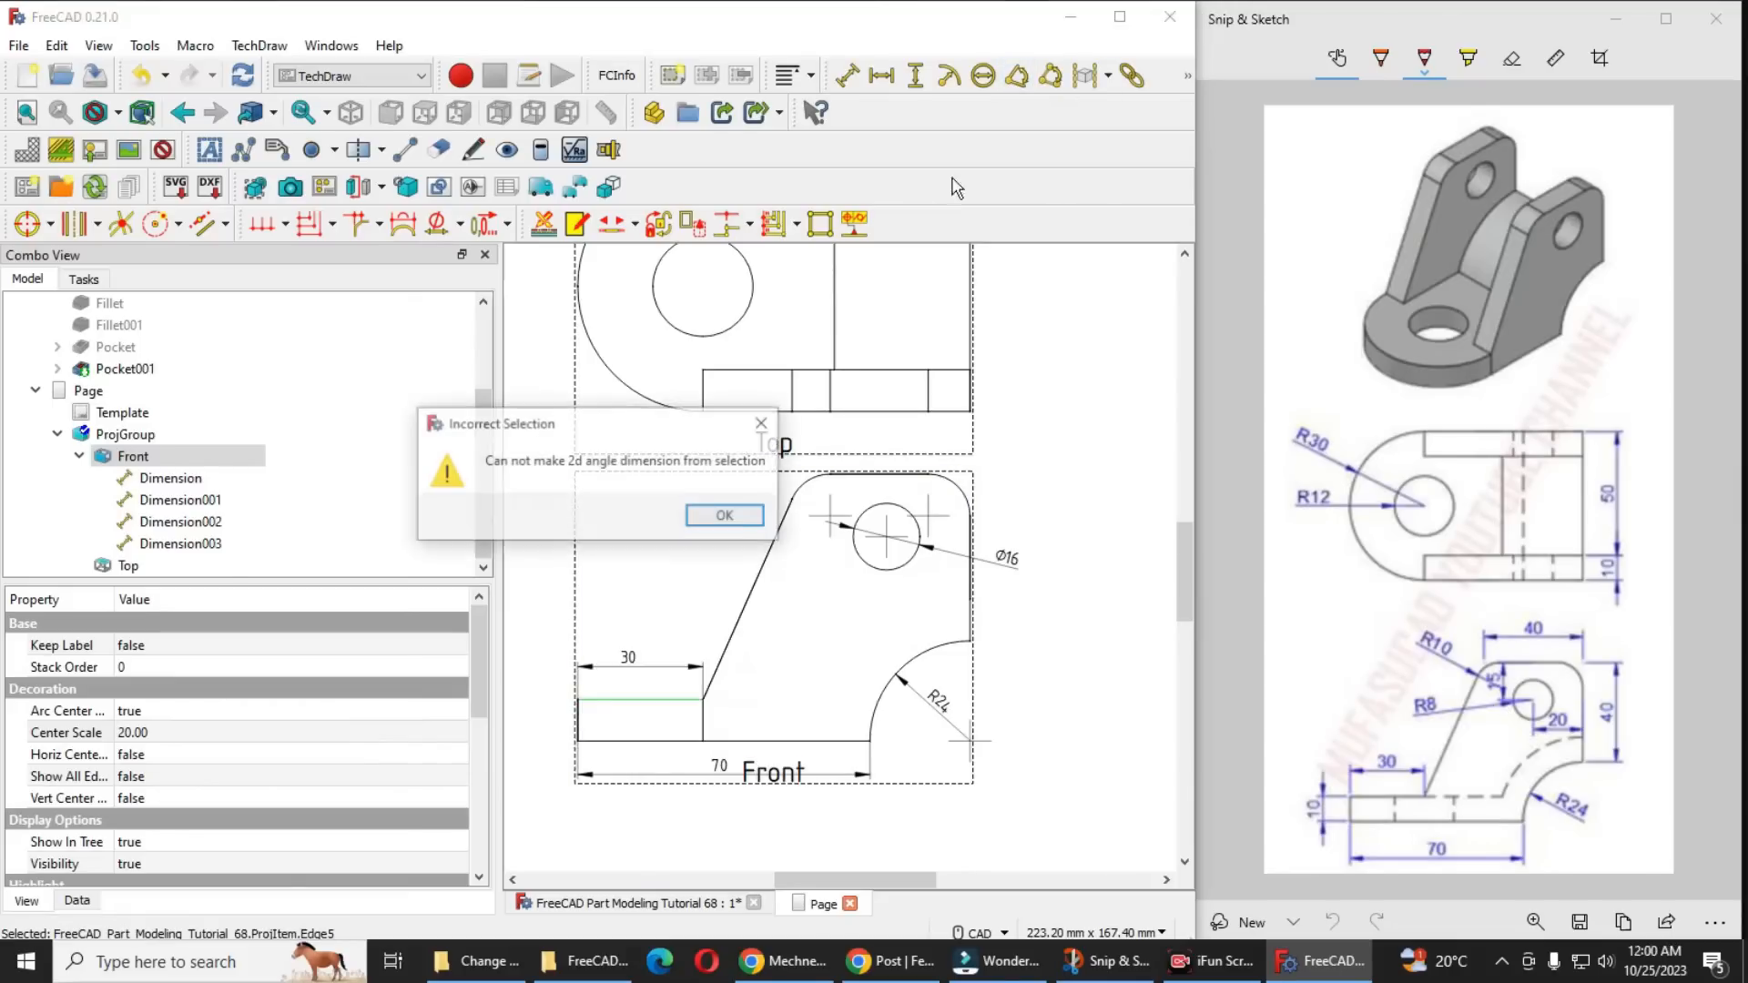
pyautogui.click(723, 512)
pyautogui.click(754, 591)
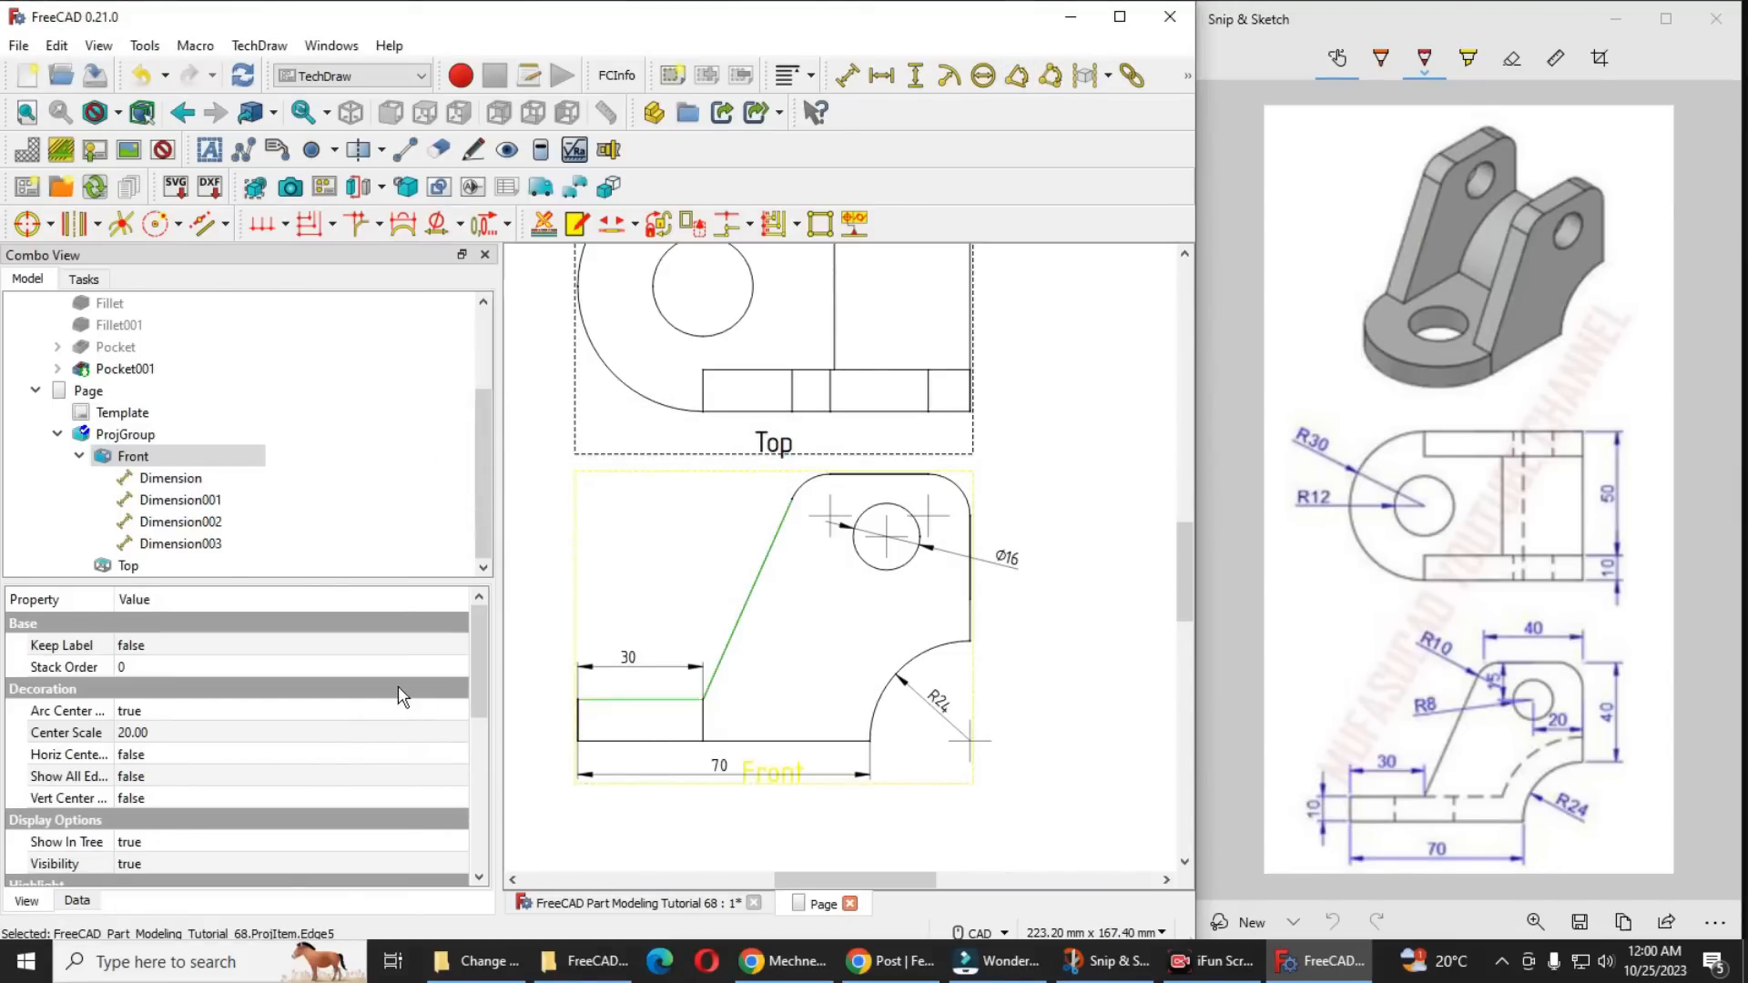
pyautogui.click(1027, 80)
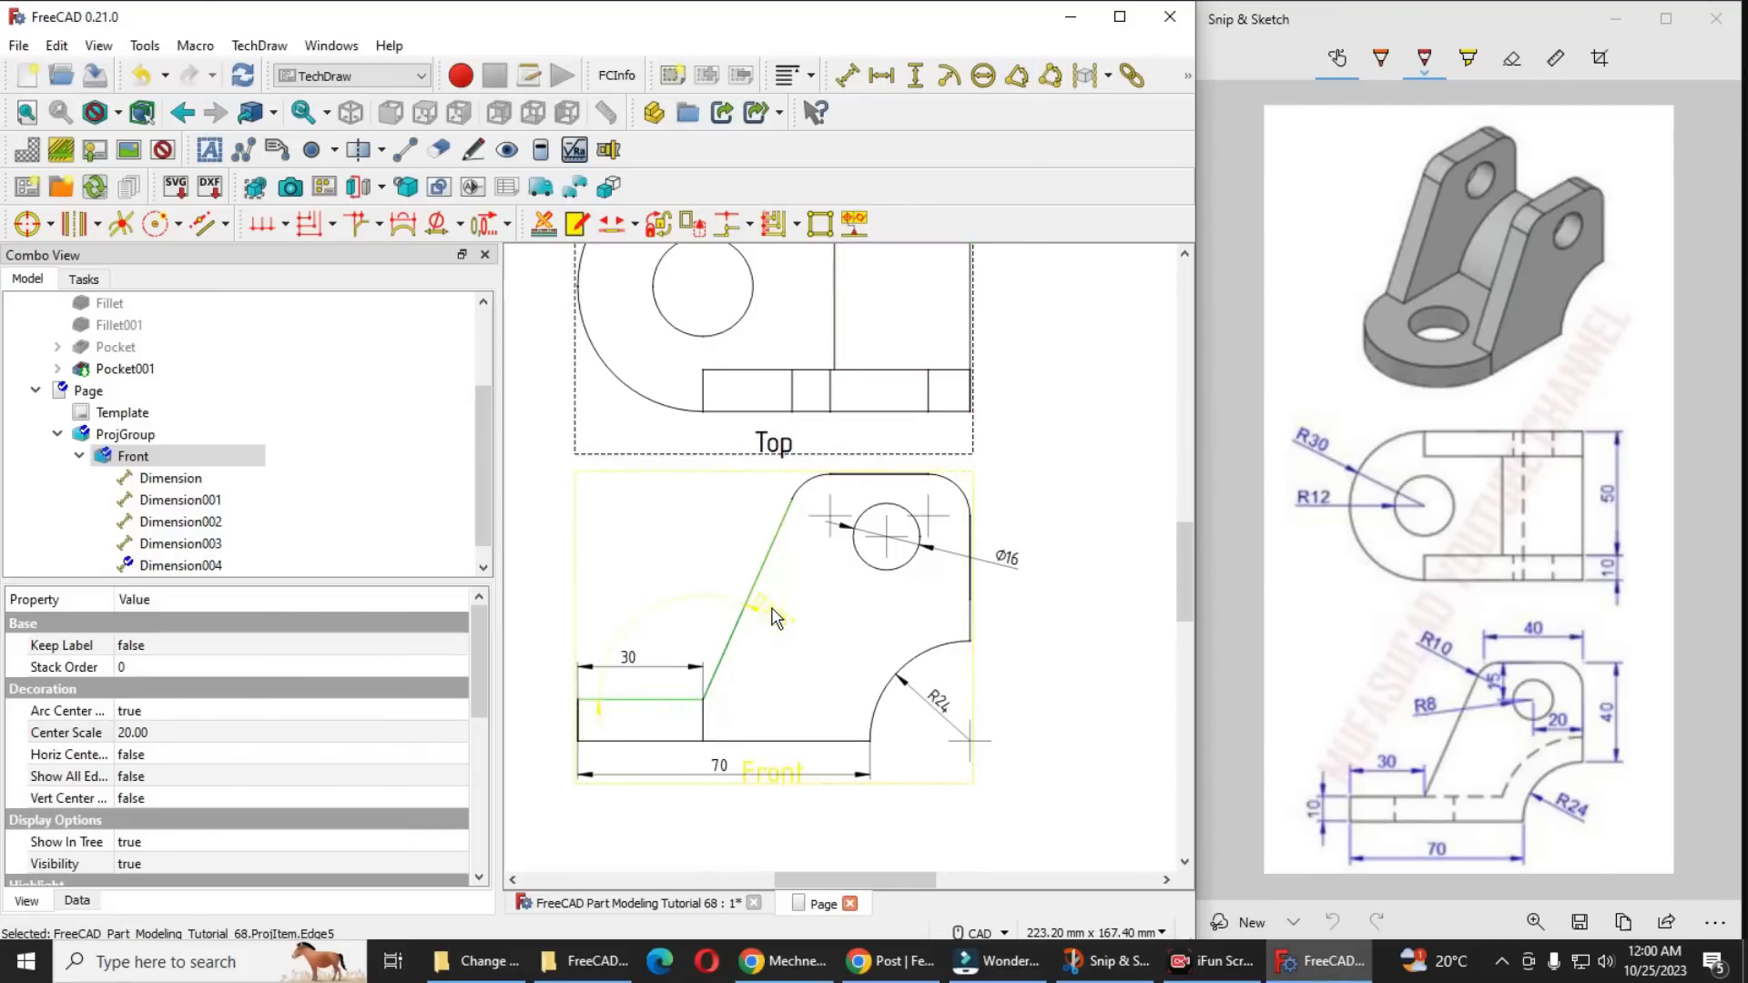
pyautogui.click(660, 606)
pyautogui.moveTo(769, 608); pyautogui.dragTo(669, 633)
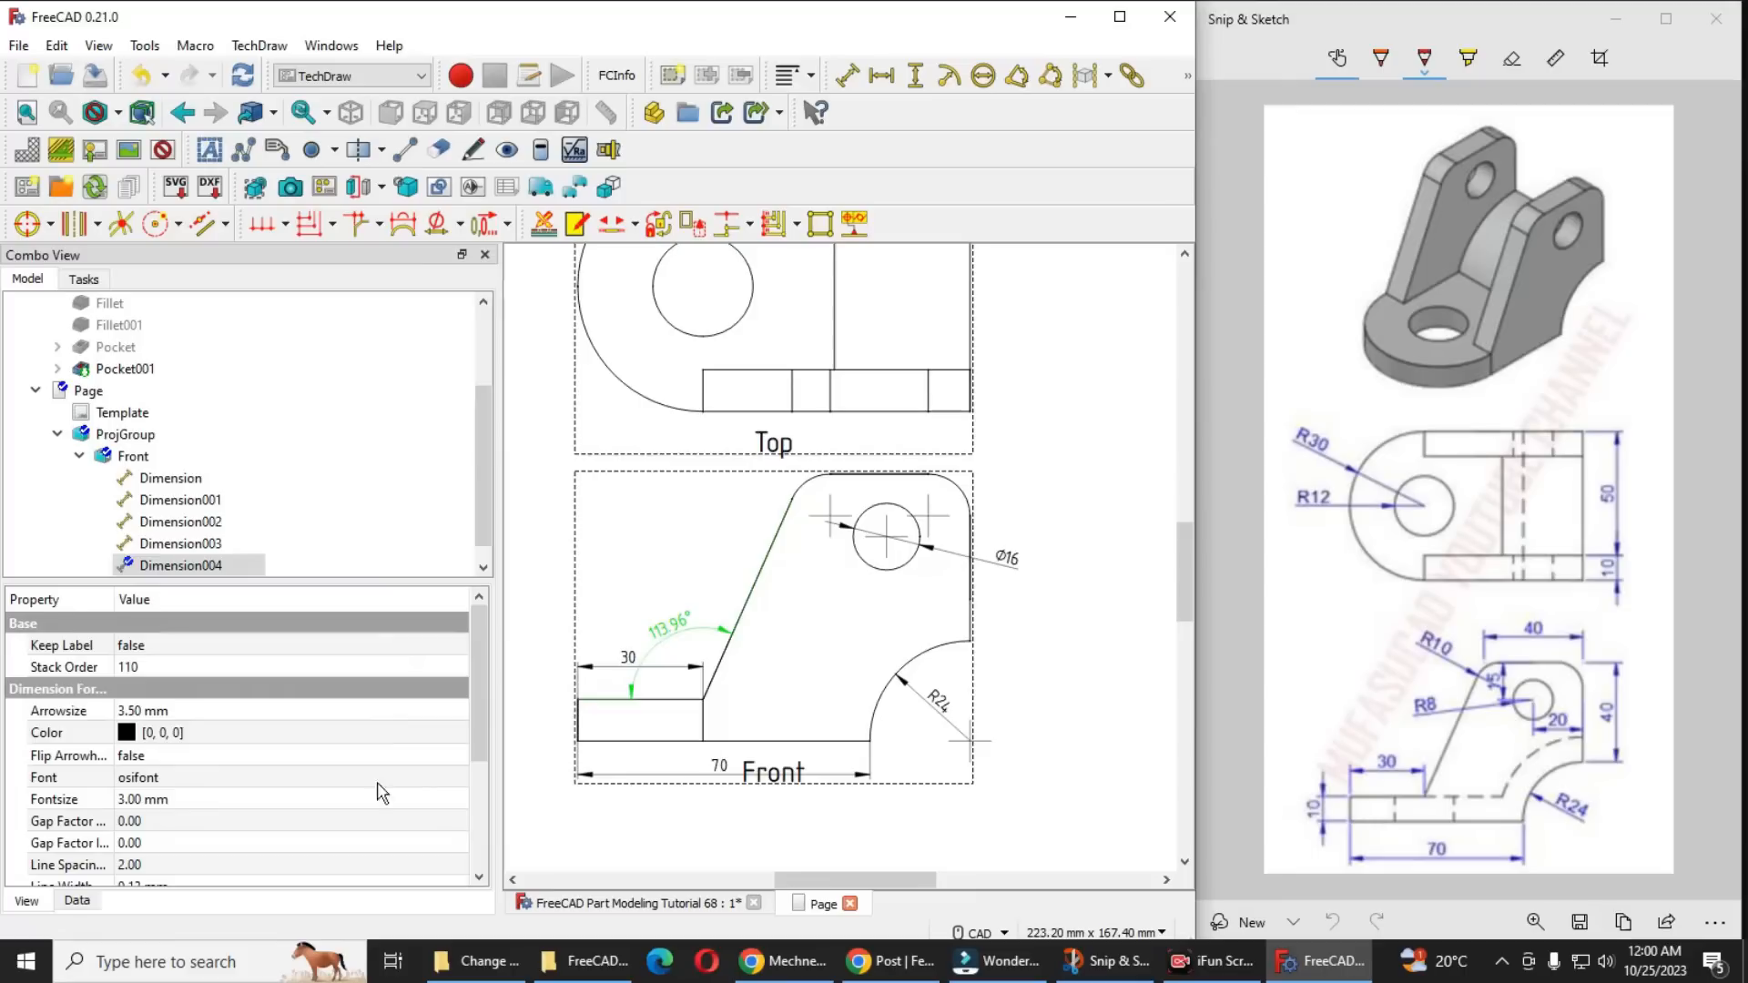
# Set the Format Spec of the Front view's angle dimension to %.1w
pyautogui.moveTo(475, 691); pyautogui.dragTo(482, 796)
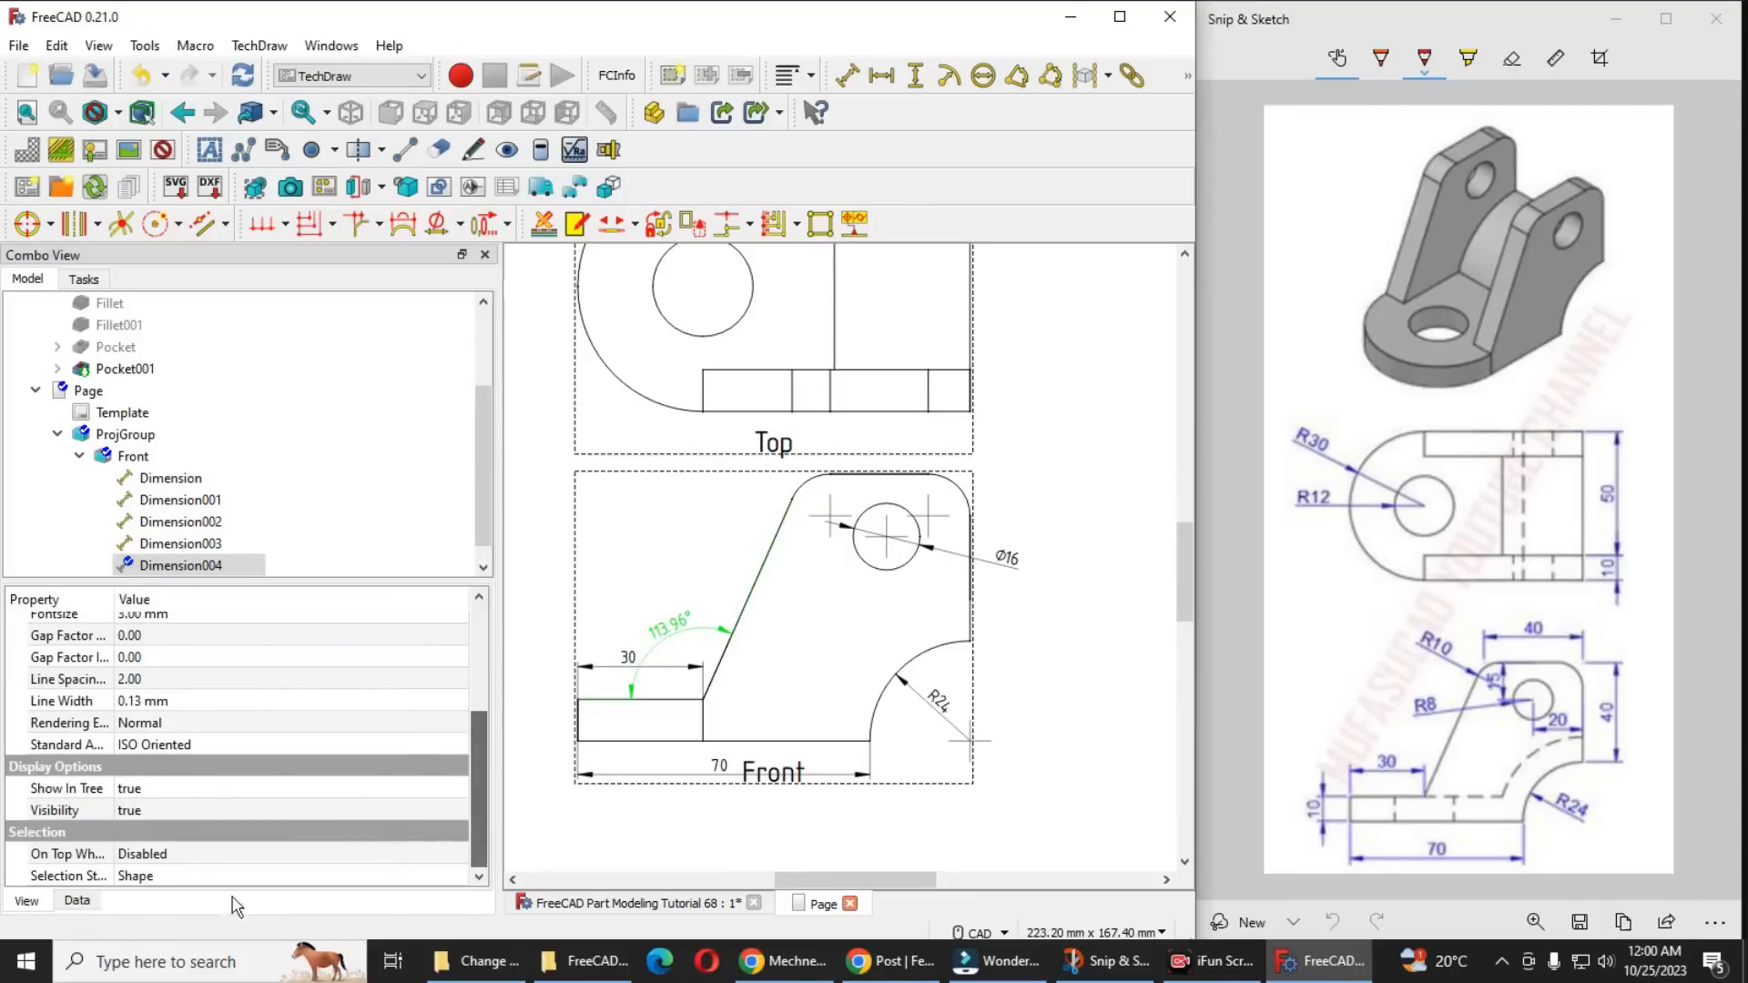
pyautogui.click(78, 901)
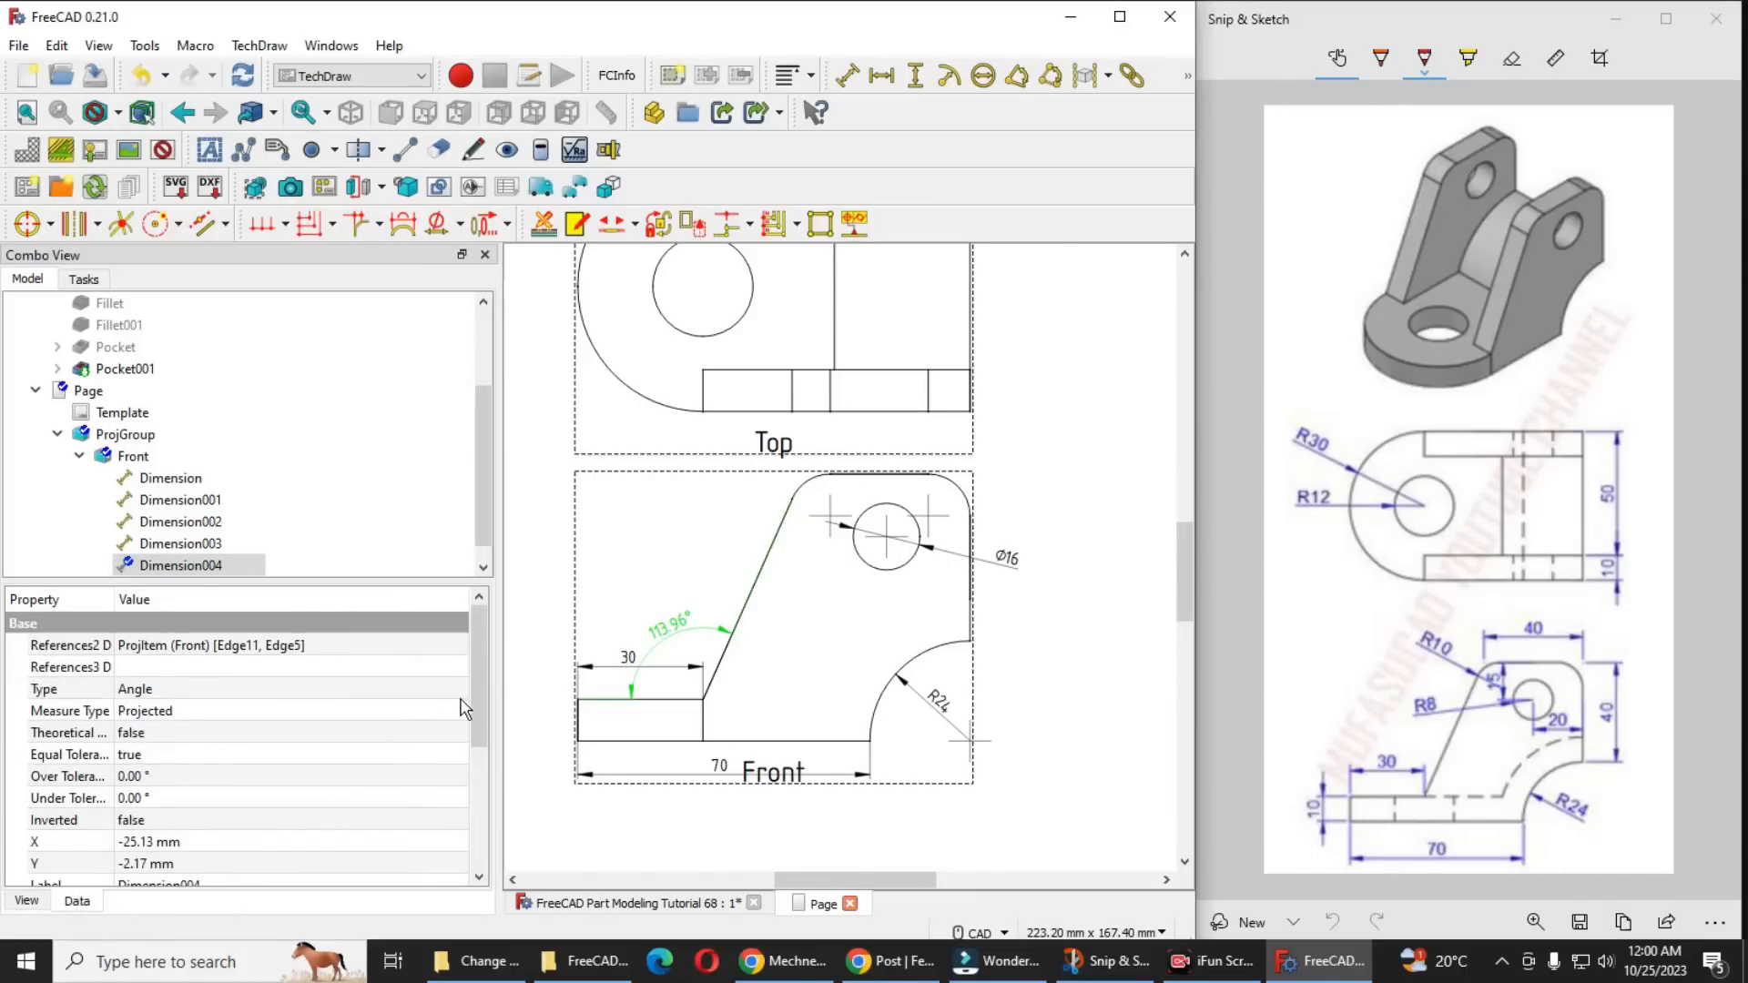
pyautogui.moveTo(479, 678); pyautogui.dragTo(468, 768)
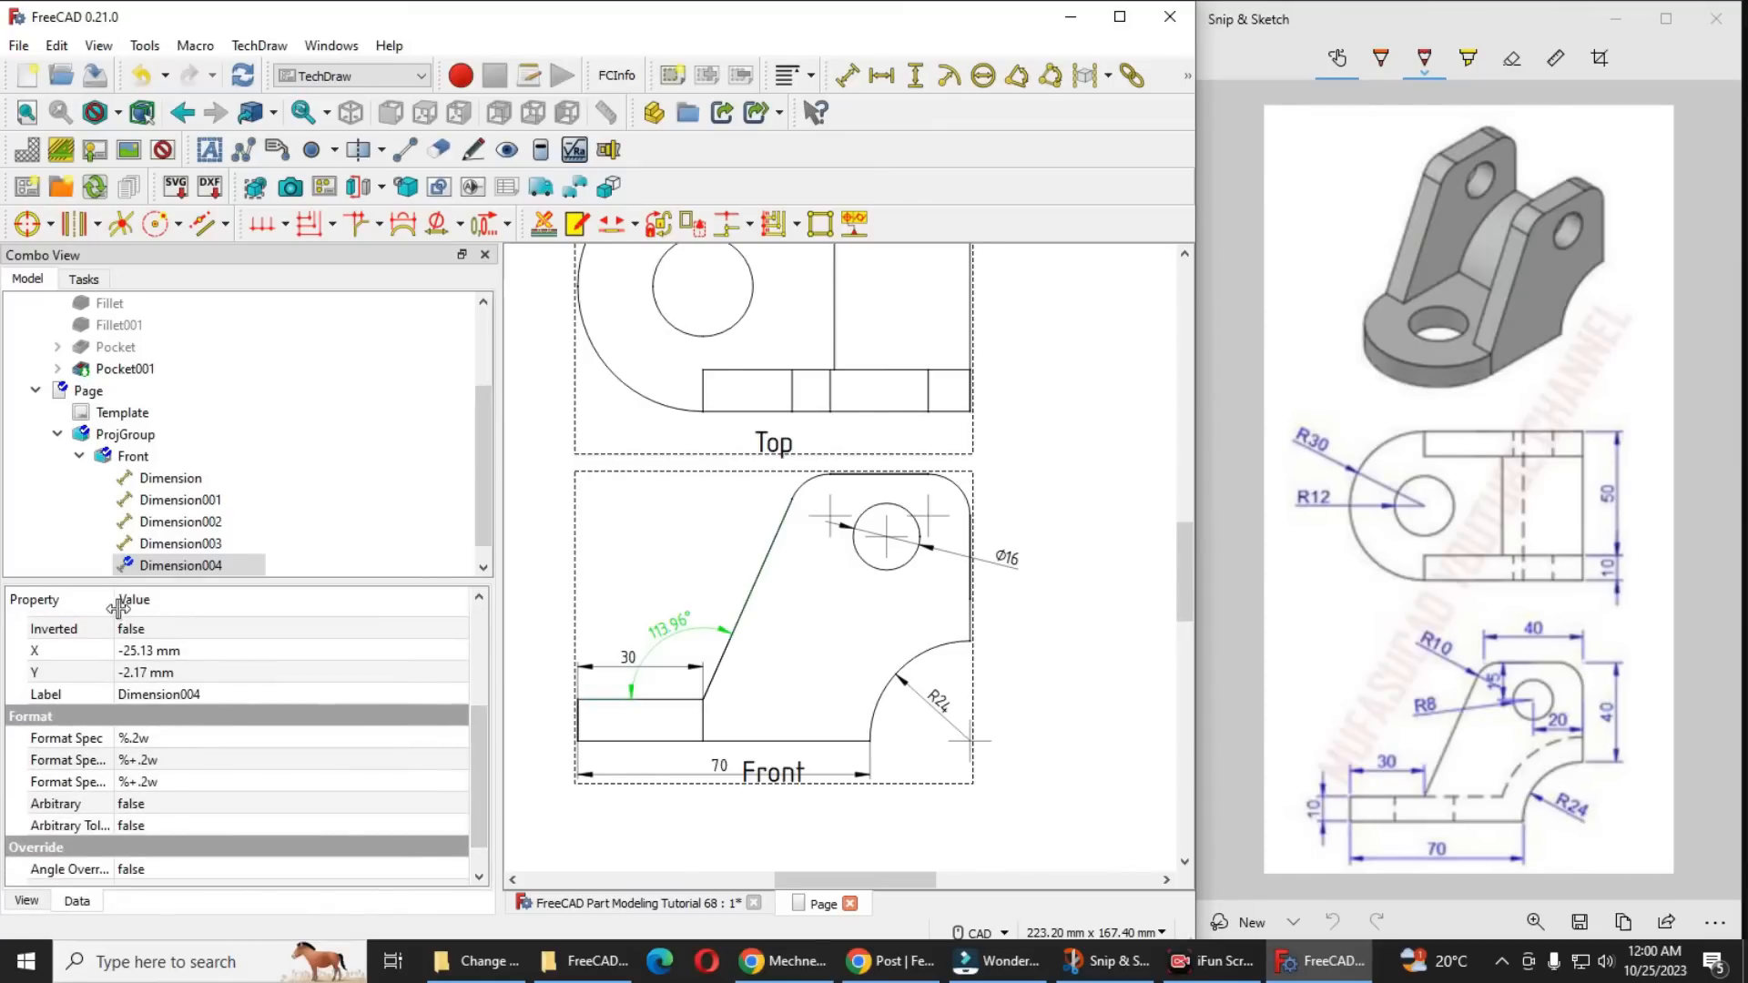
pyautogui.moveTo(116, 601); pyautogui.dragTo(180, 609)
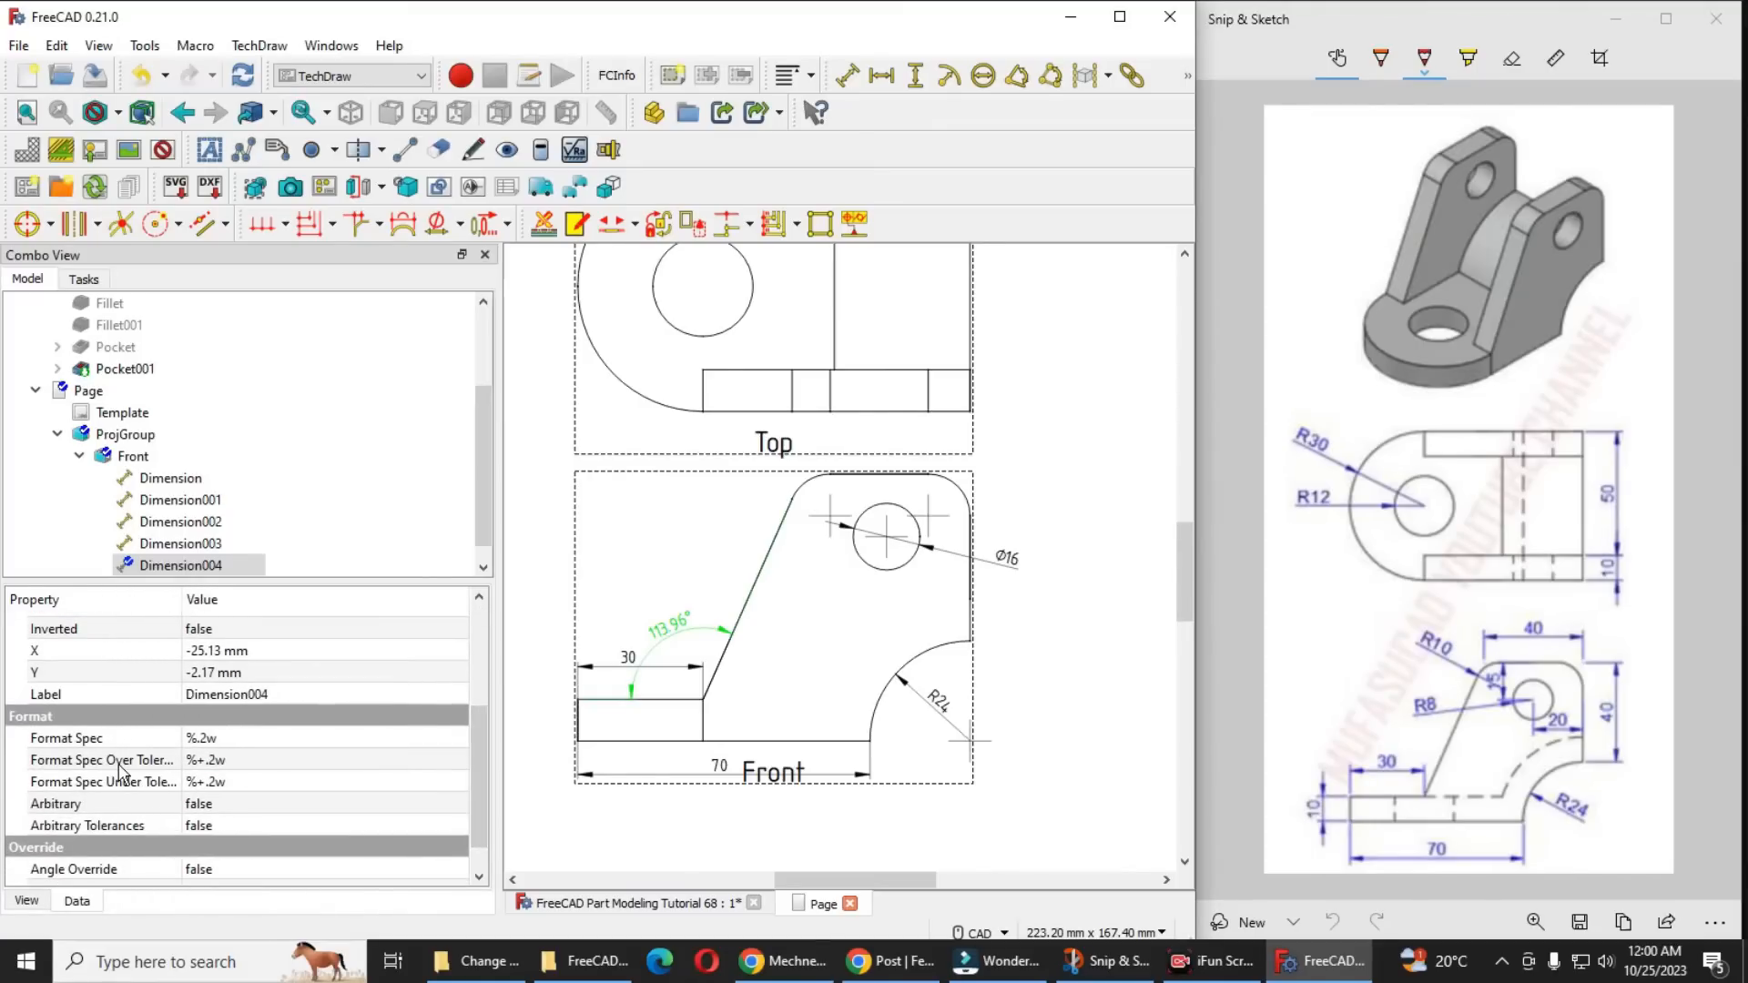
pyautogui.doubleClick(238, 739)
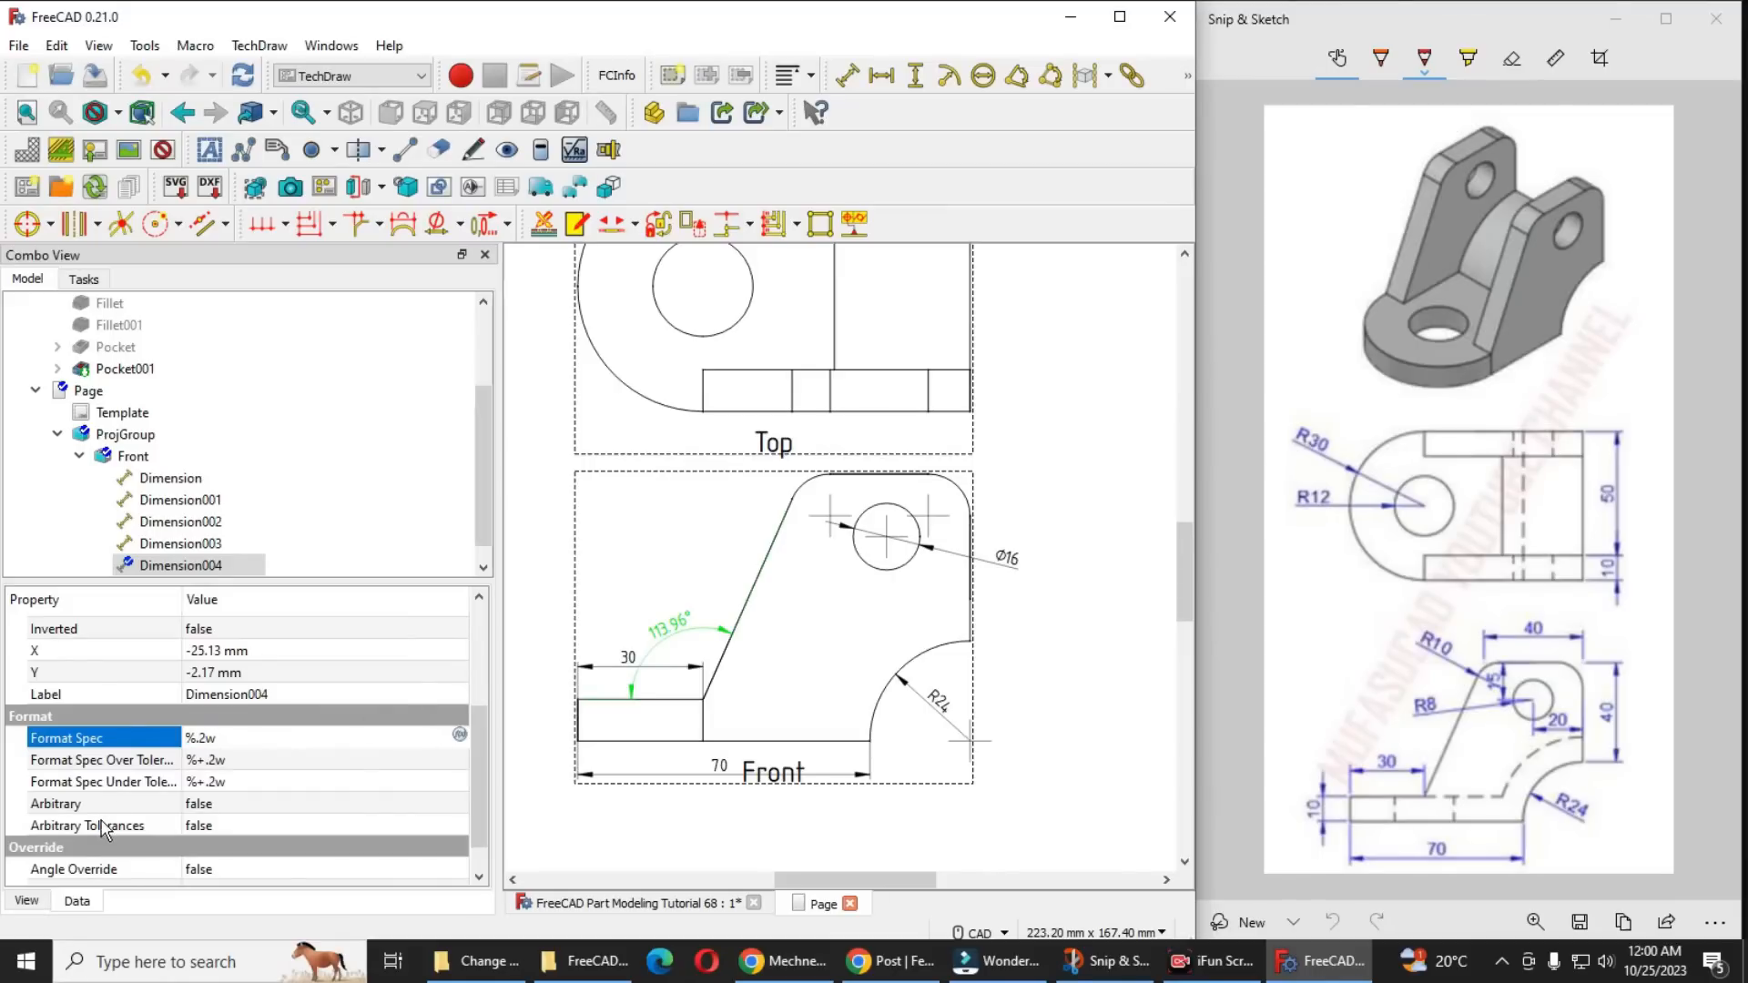
pyautogui.press('BackSpace')
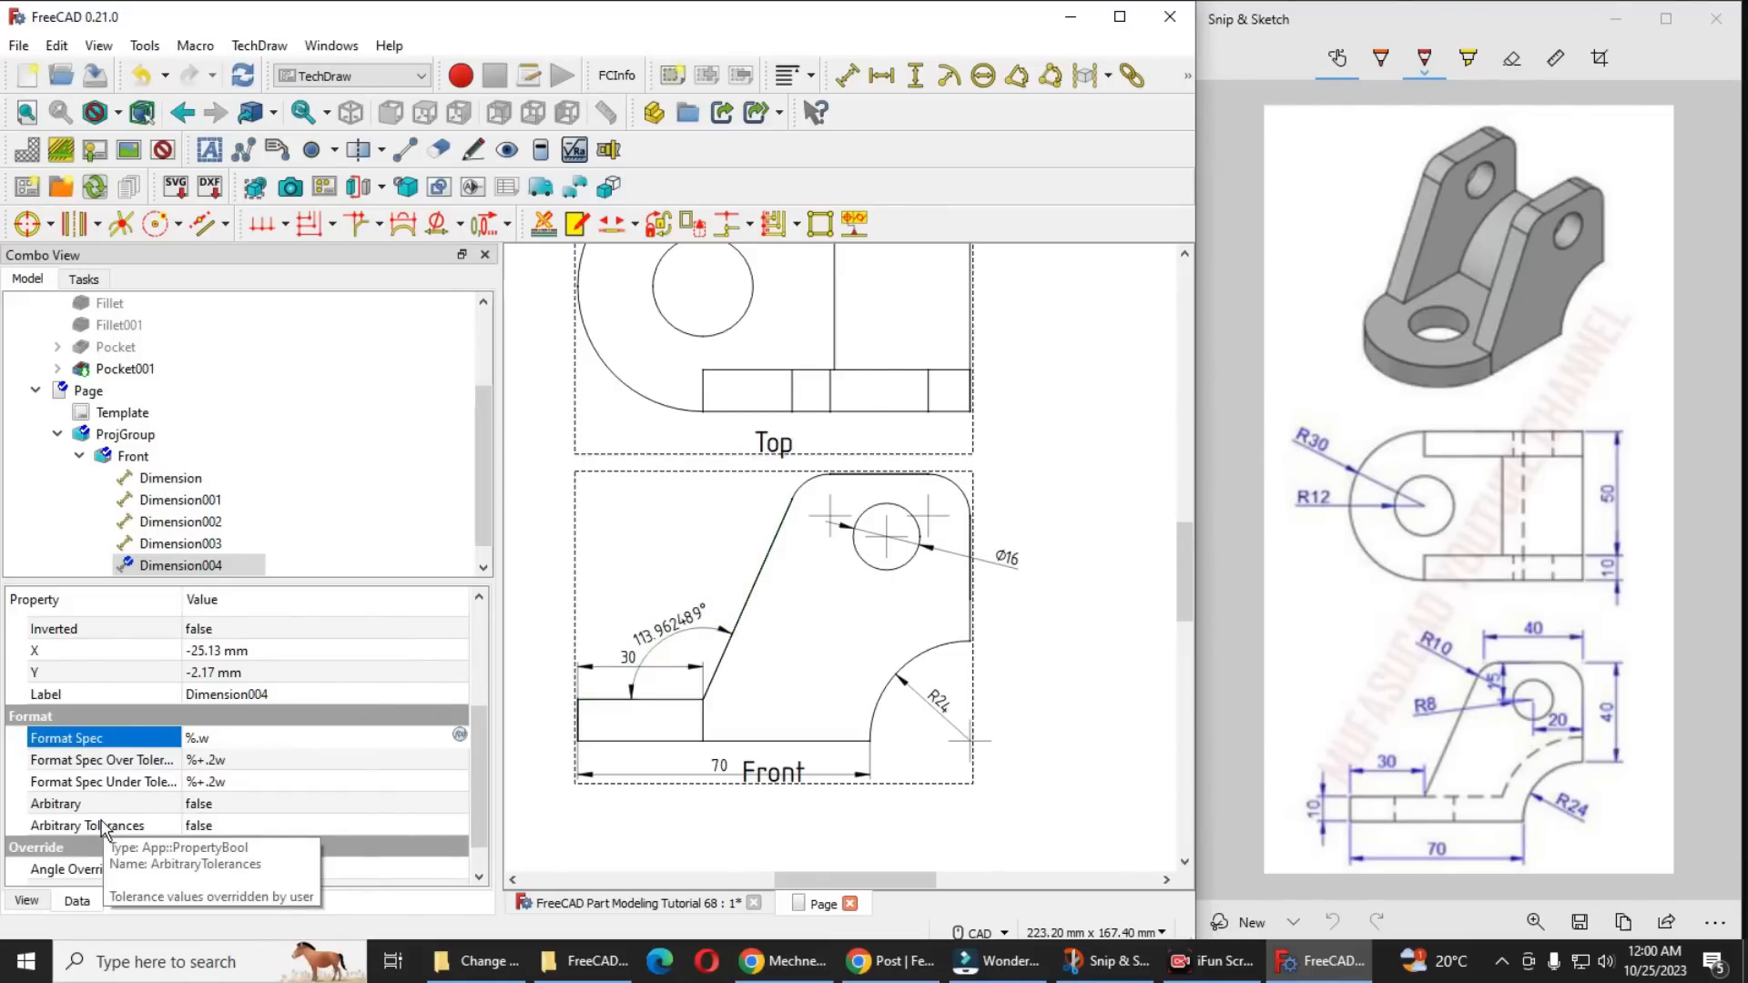
pyautogui.write('1')
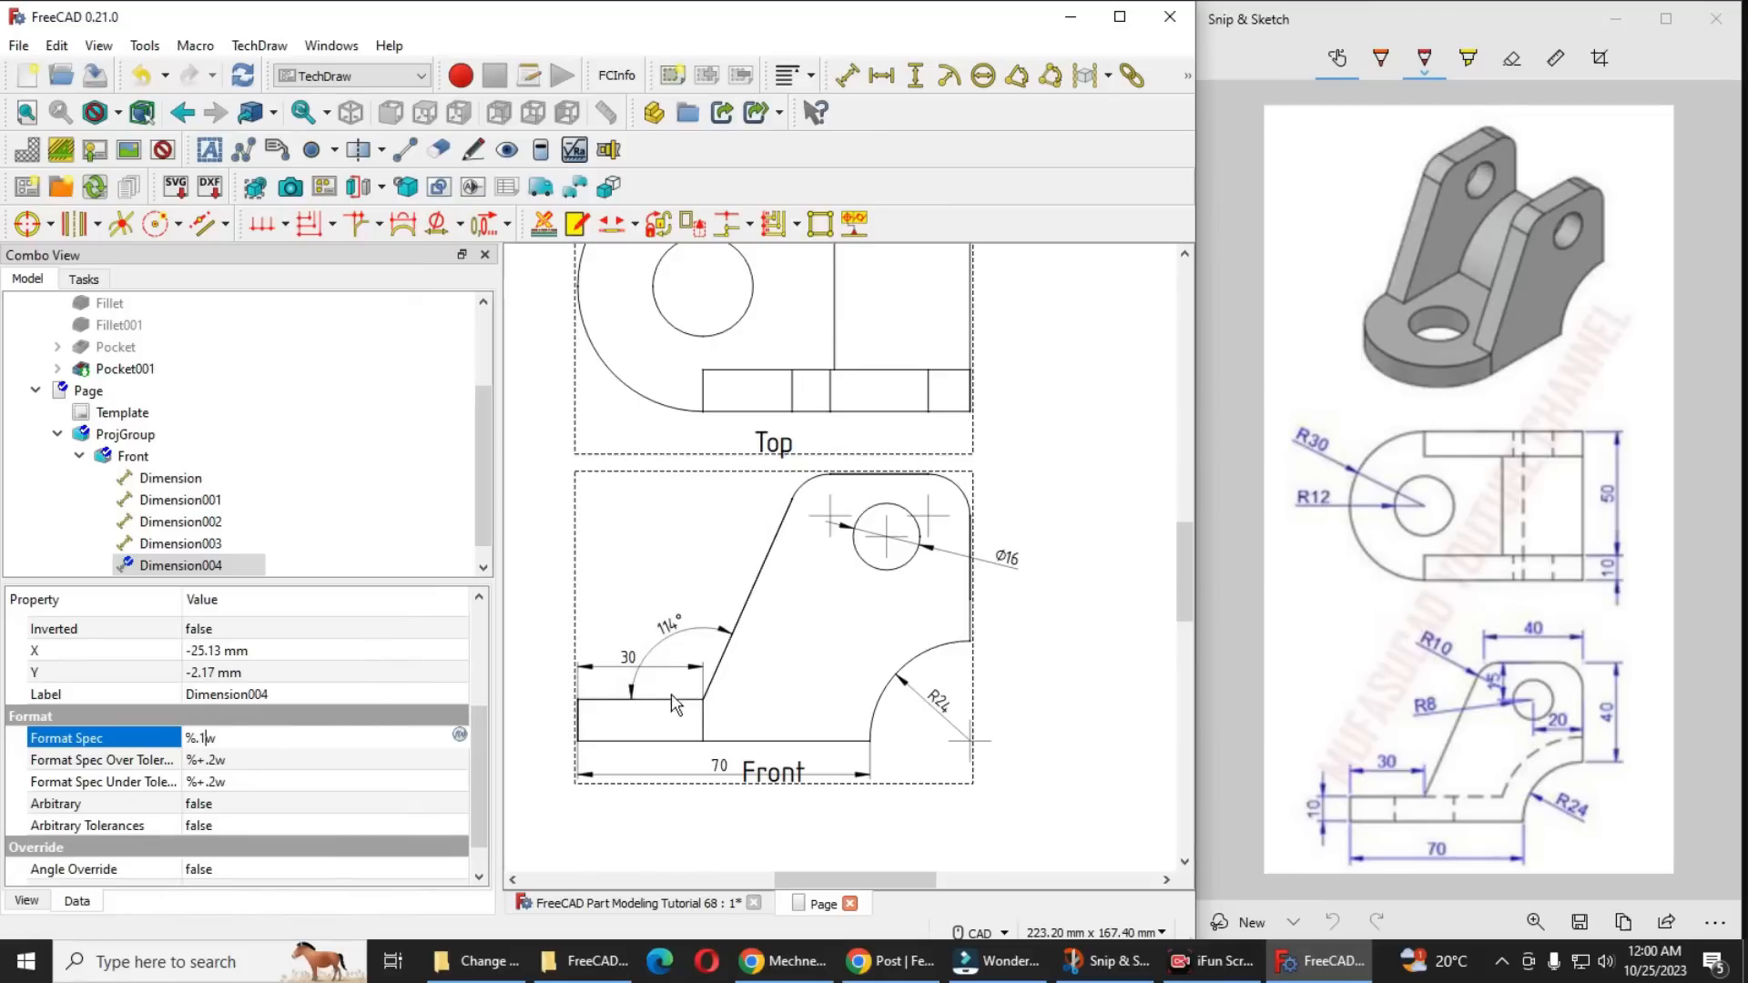
pyautogui.click(772, 752)
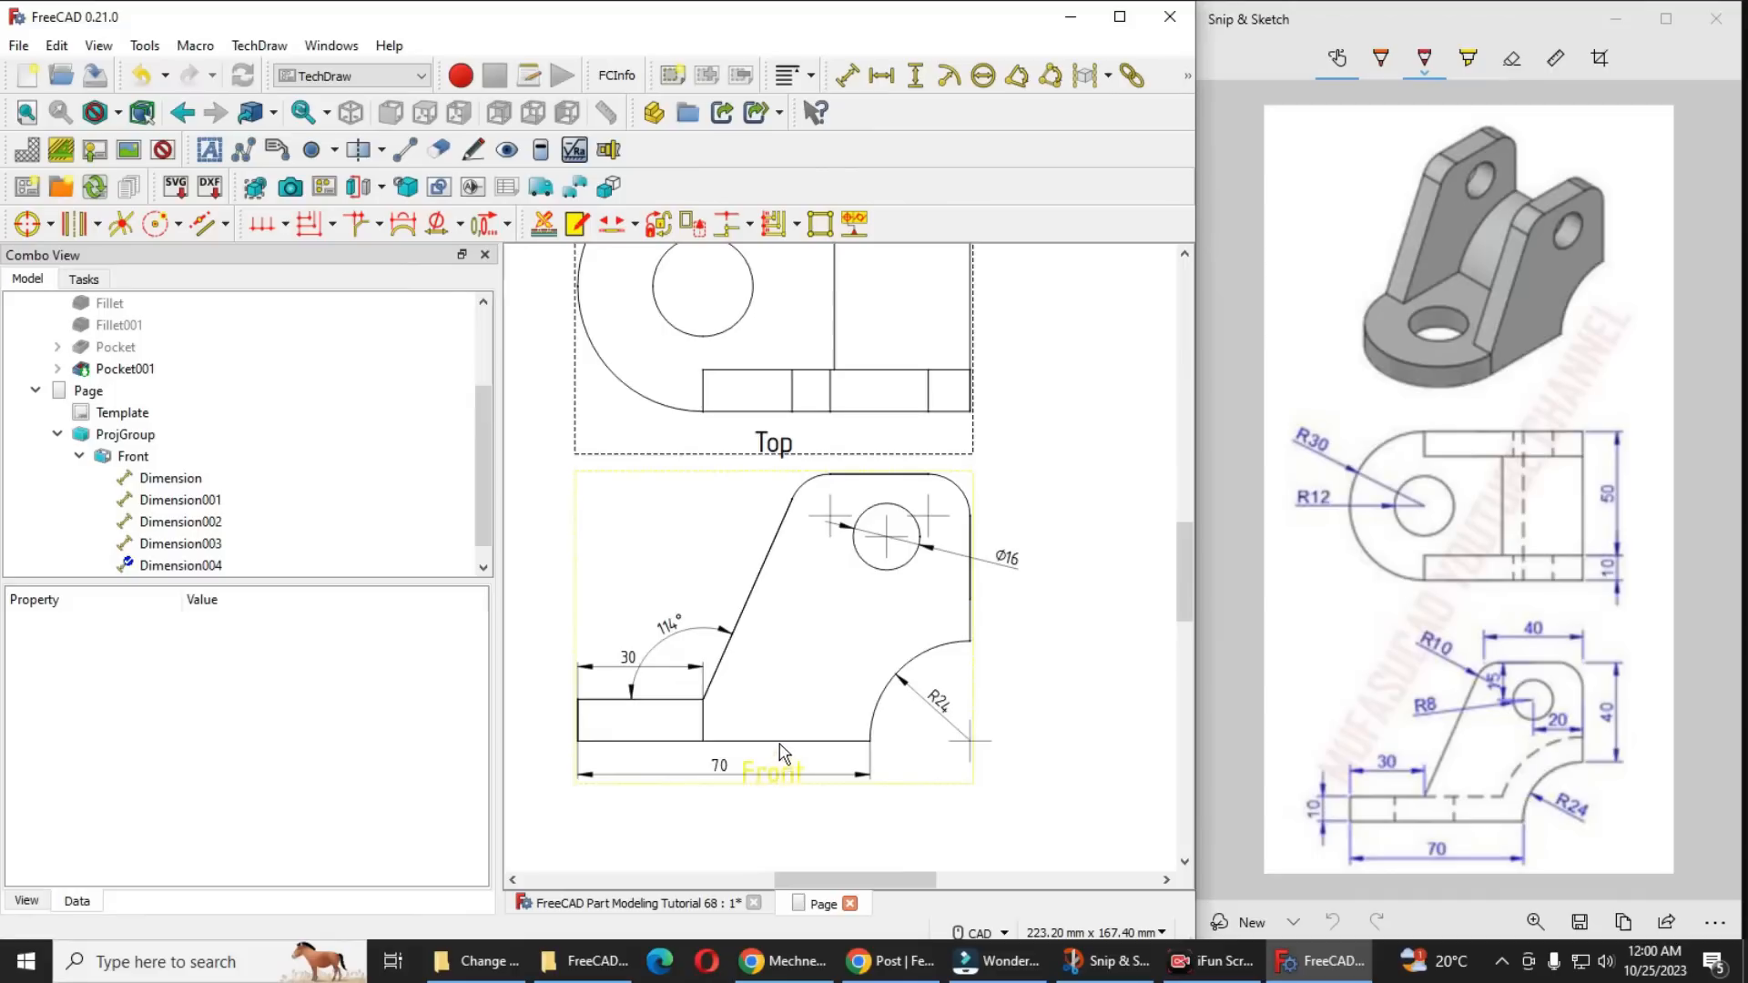
# Add a vertical overall height dimension between the Front view's bottom and top edges, placing it outside the view's left side
pyautogui.click(828, 741)
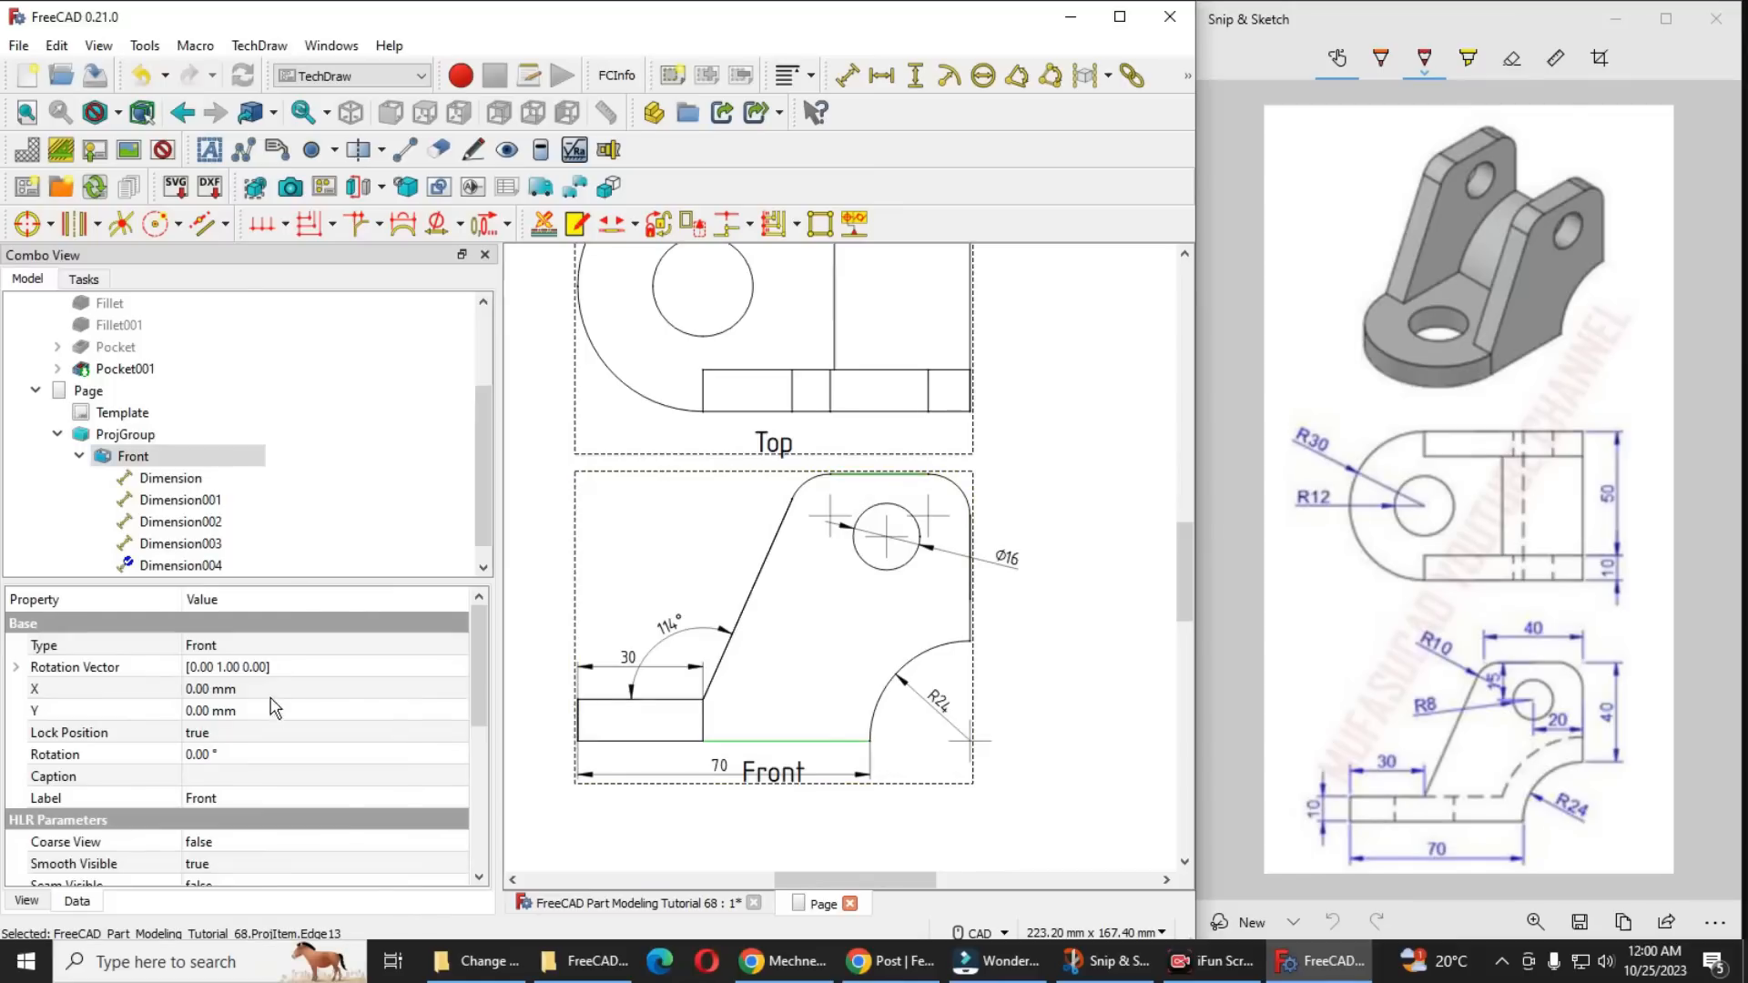
pyautogui.click(911, 84)
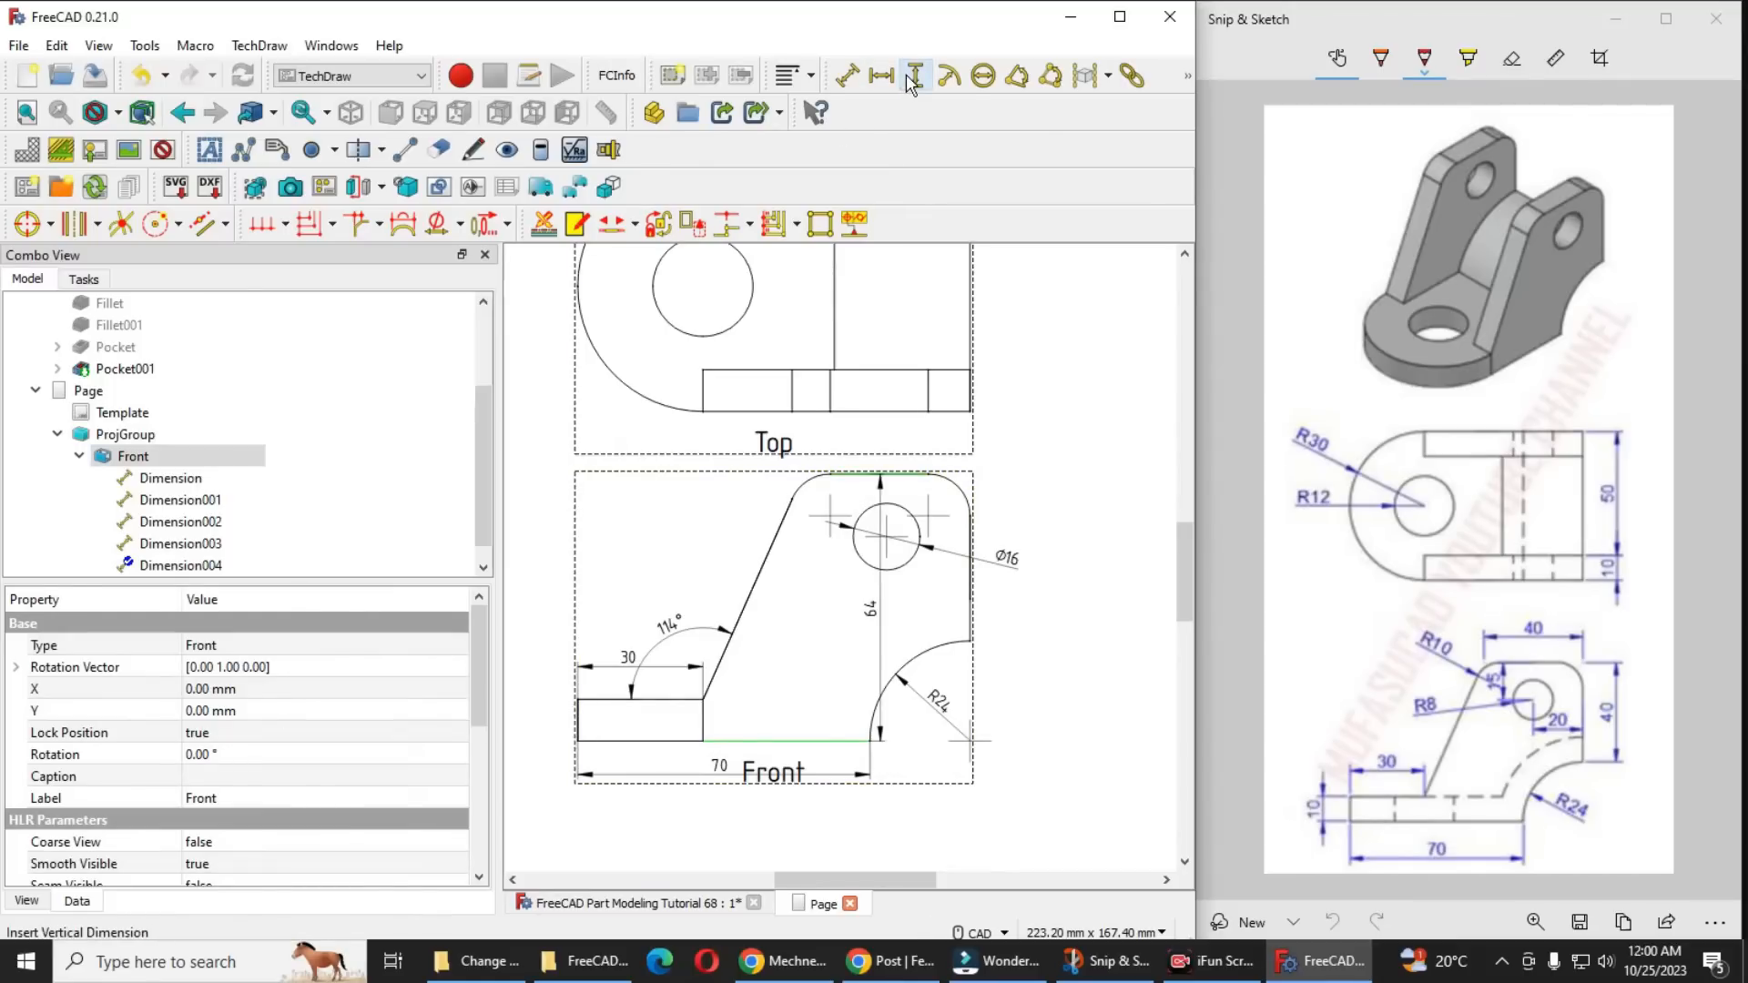
pyautogui.moveTo(870, 610); pyautogui.dragTo(545, 628)
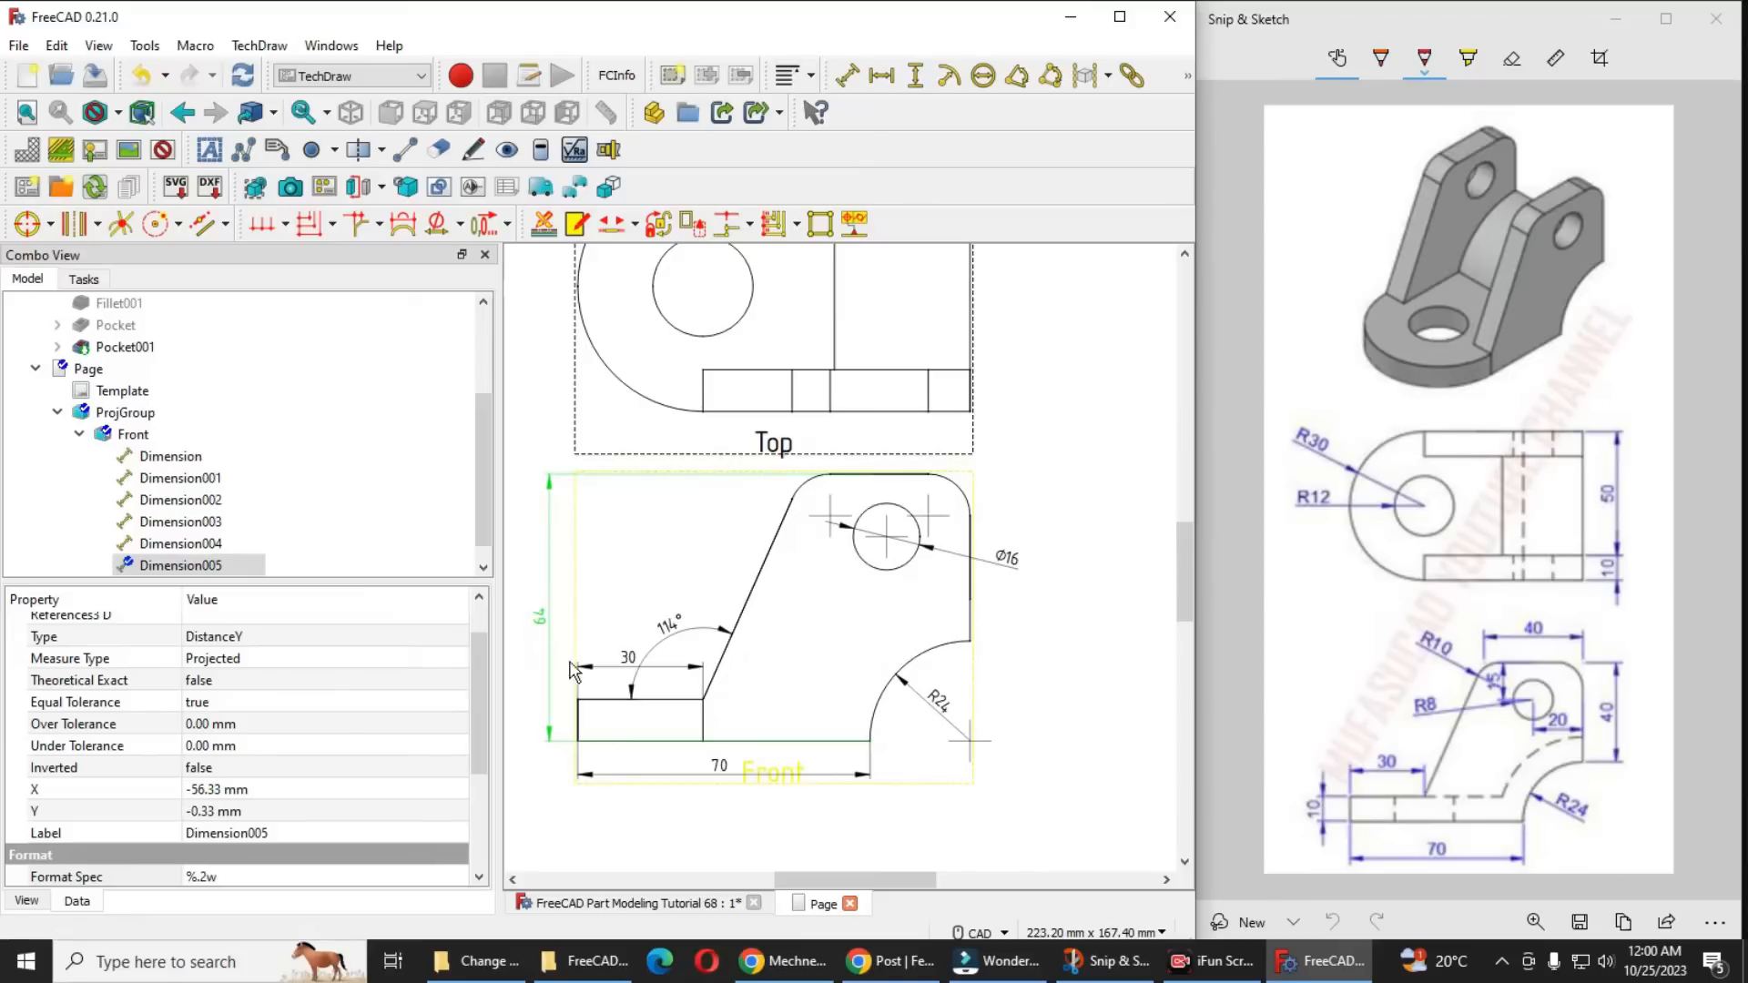
# Try to add a vertical dimension for the base step's thickness in the Front view from its horizontal edges, and delete the stray dimension
pyautogui.click(583, 731)
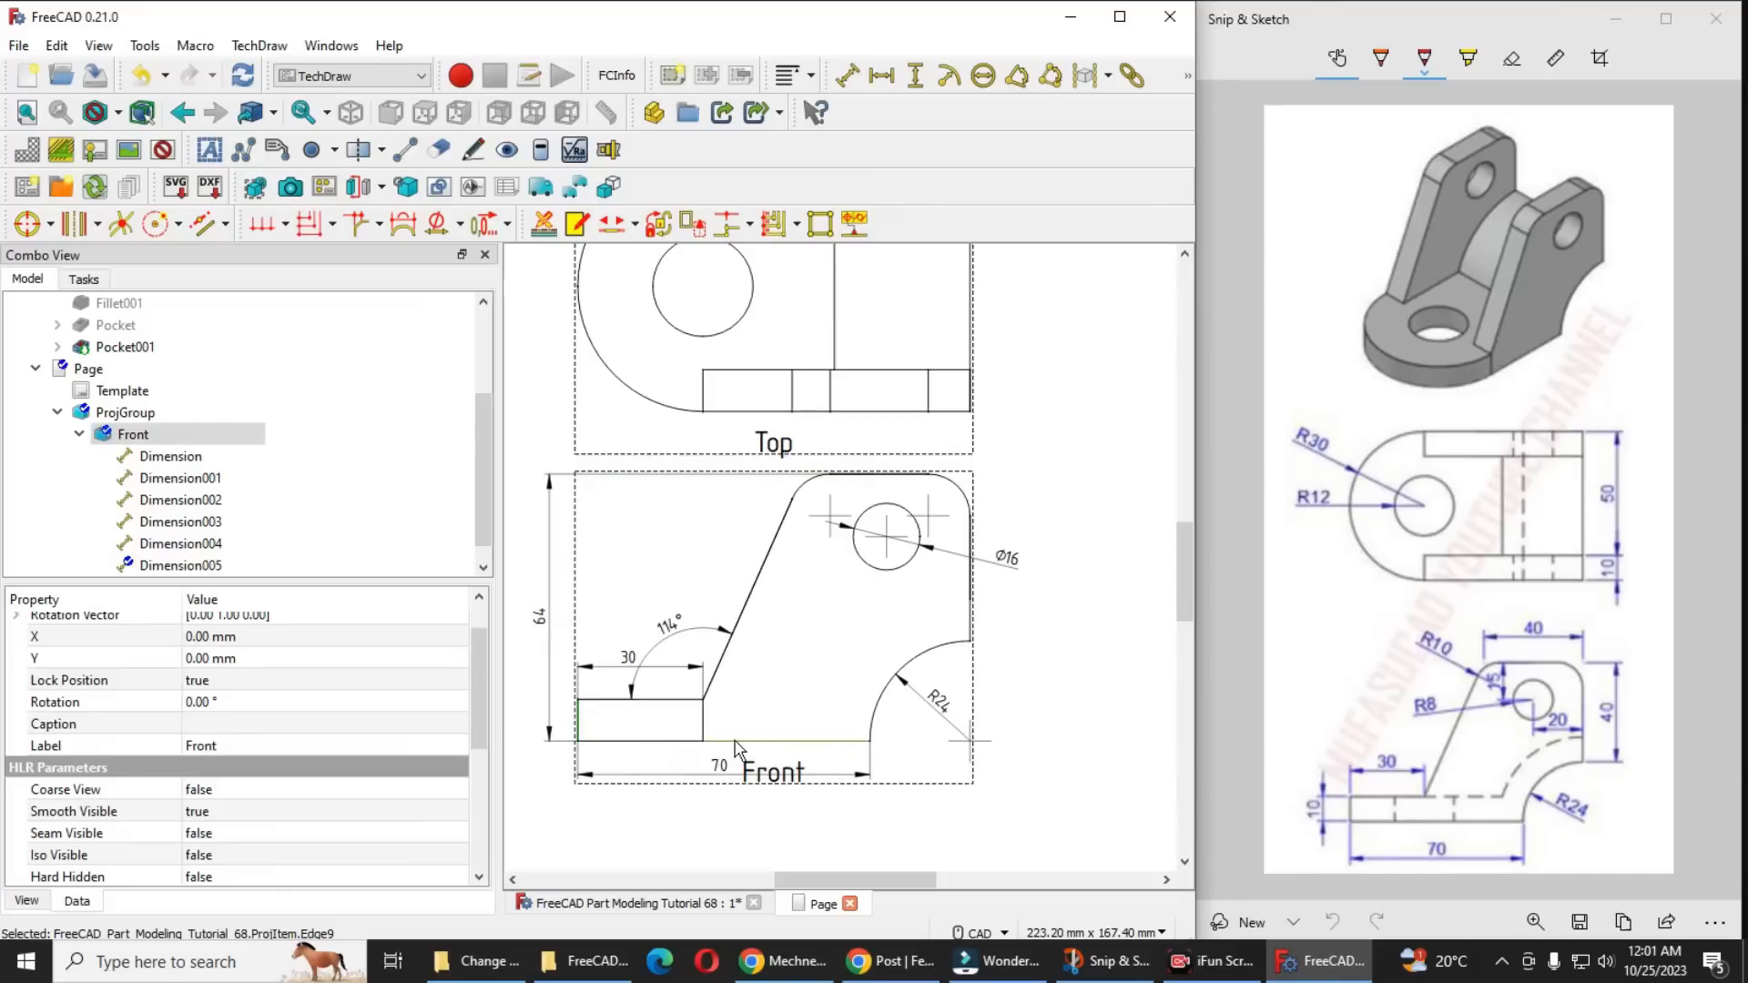
pyautogui.click(618, 742)
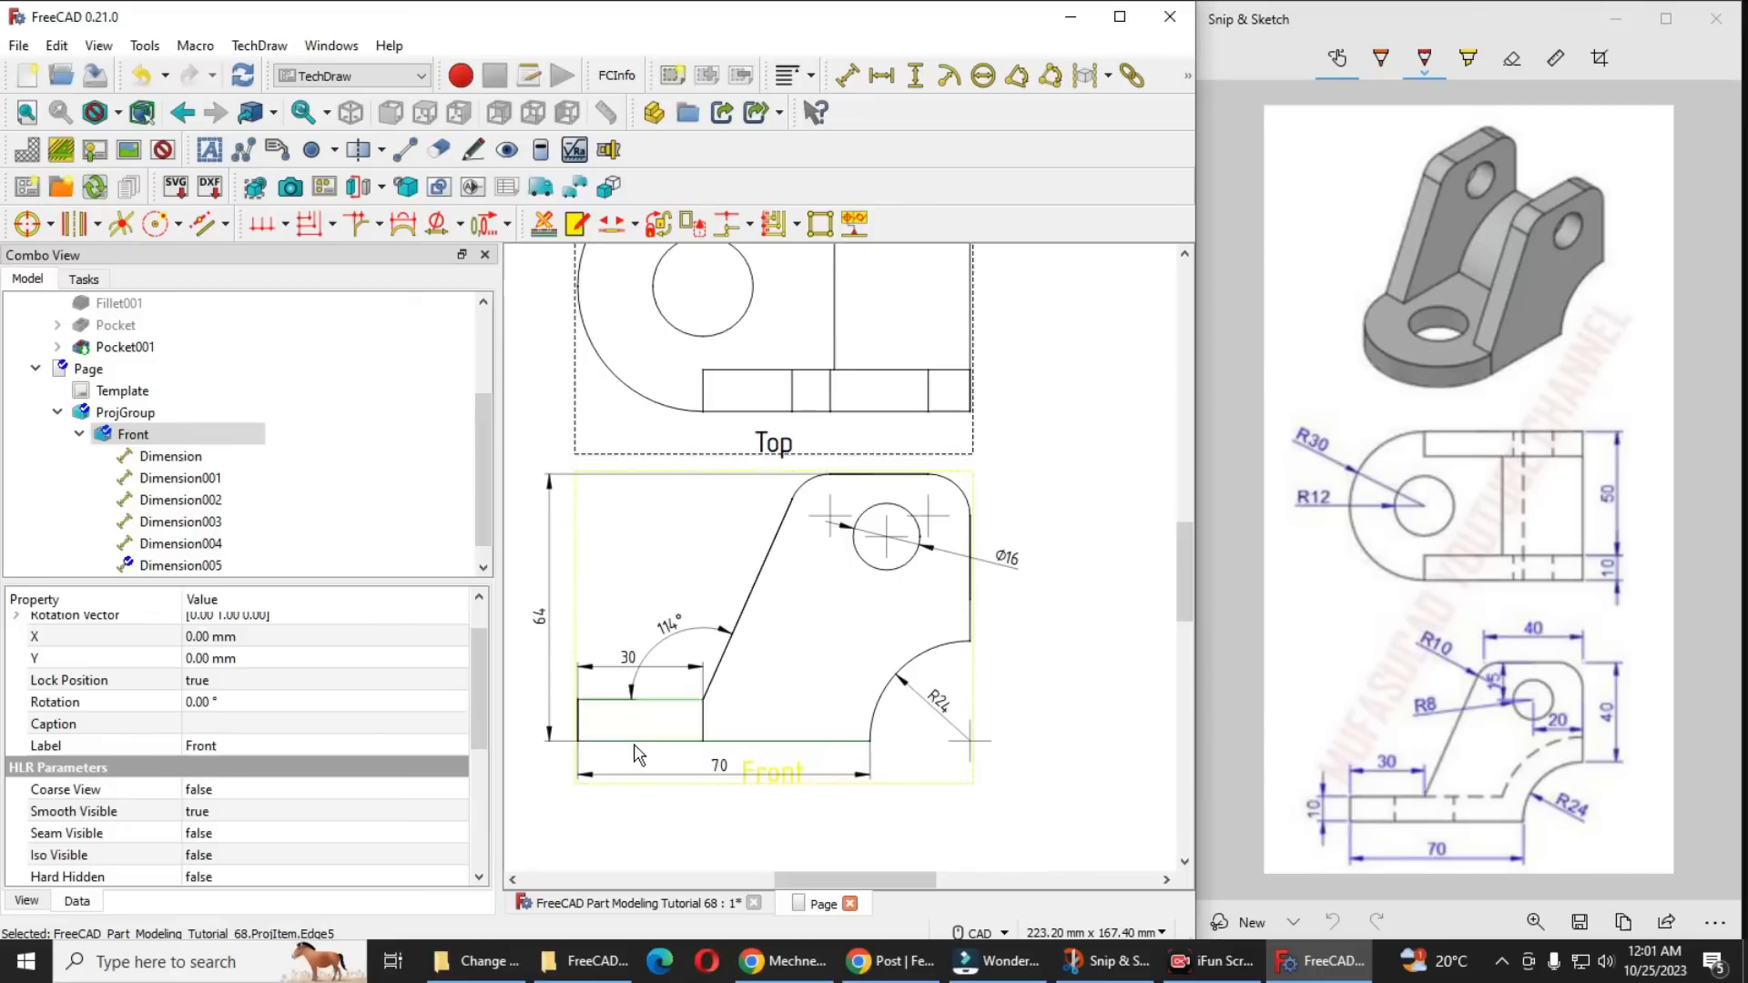
pyautogui.click(915, 75)
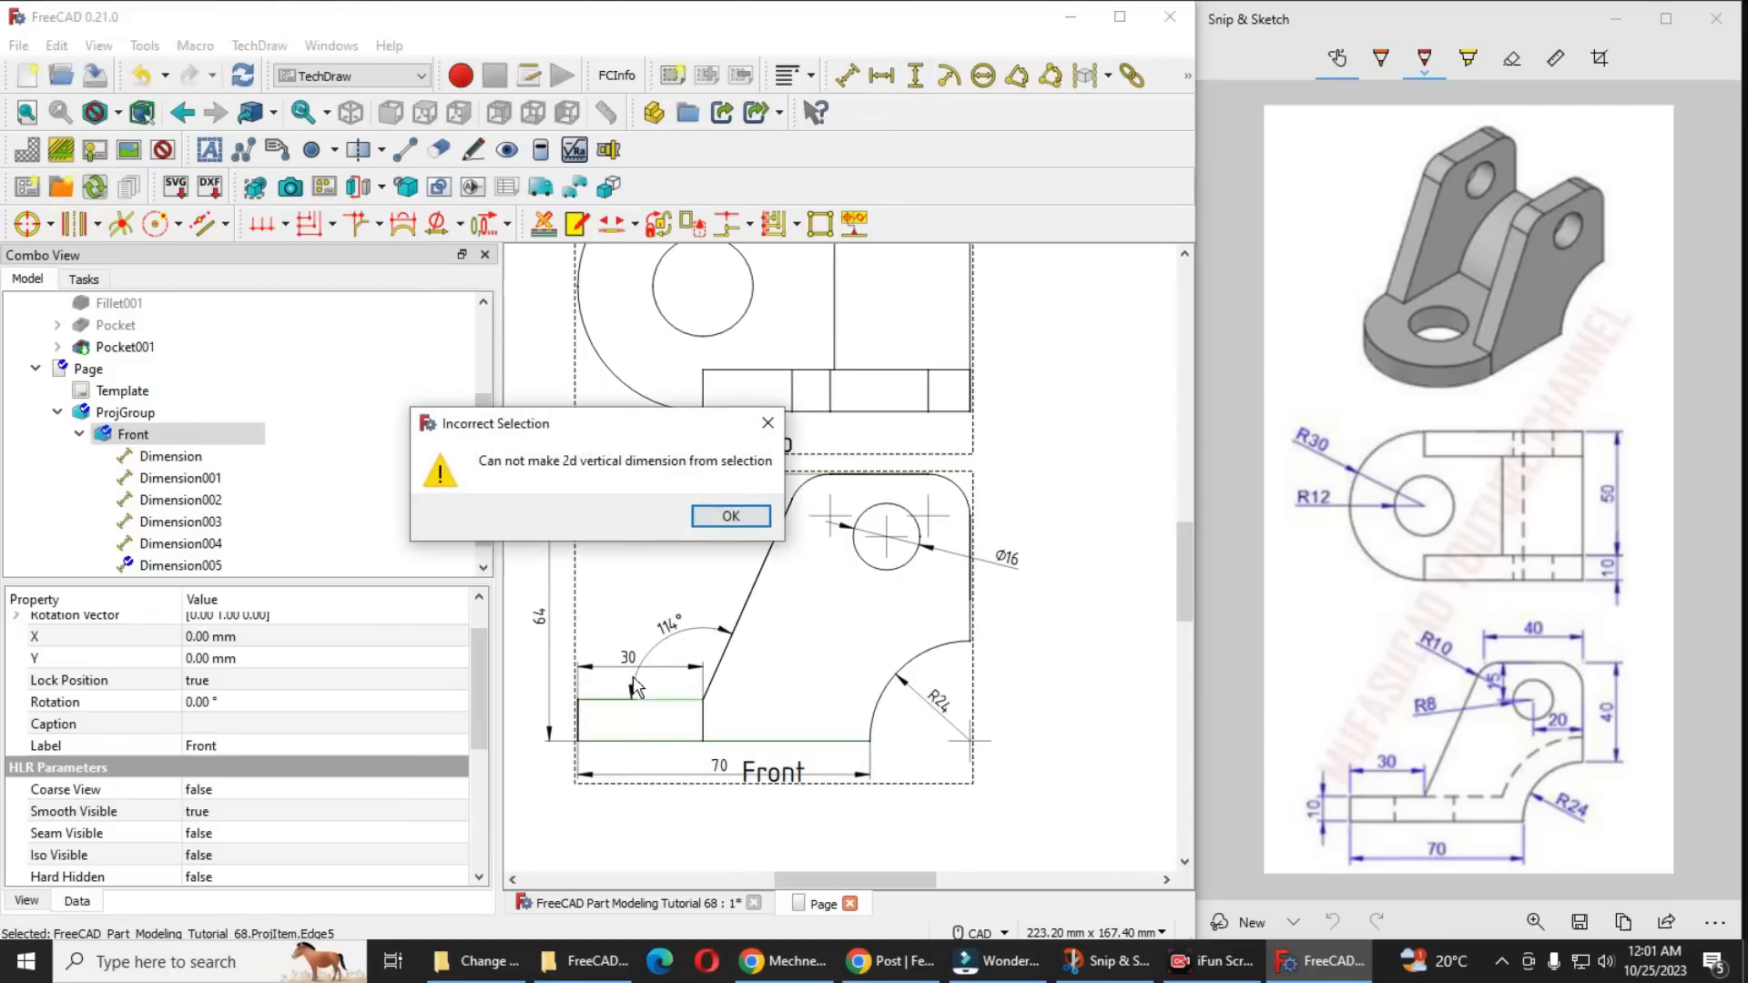
pyautogui.click(731, 516)
pyautogui.scroll(5, 638, 710)
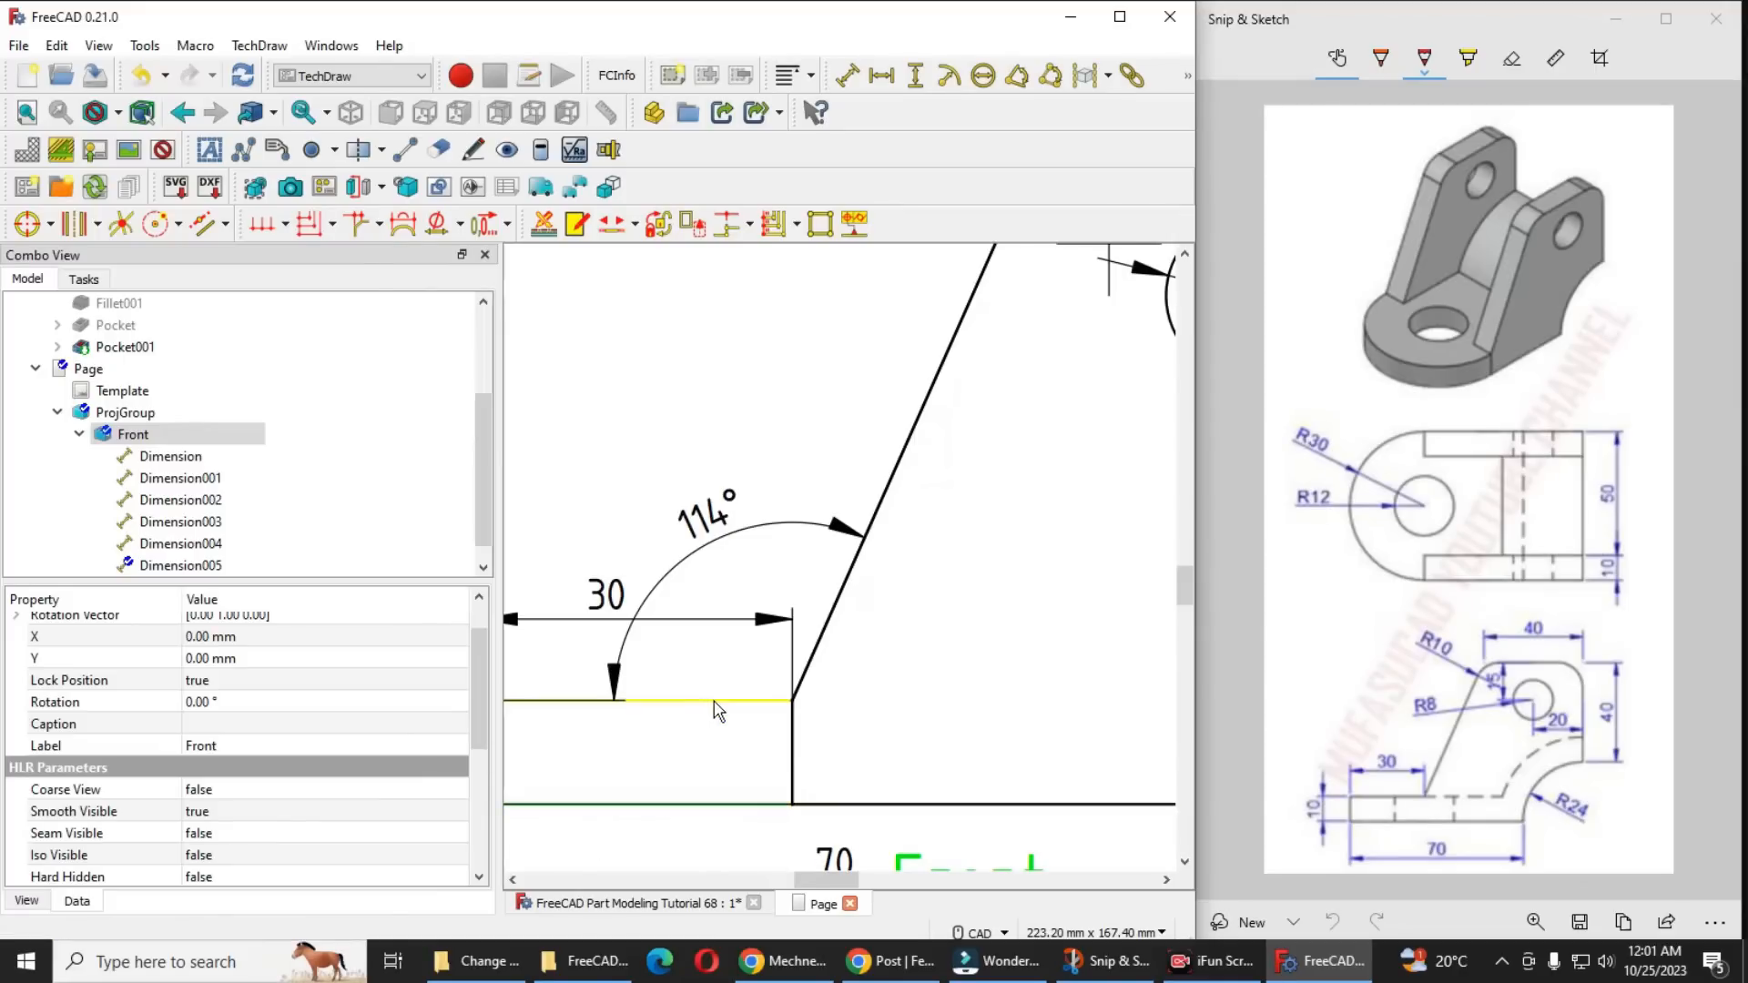
pyautogui.click(915, 76)
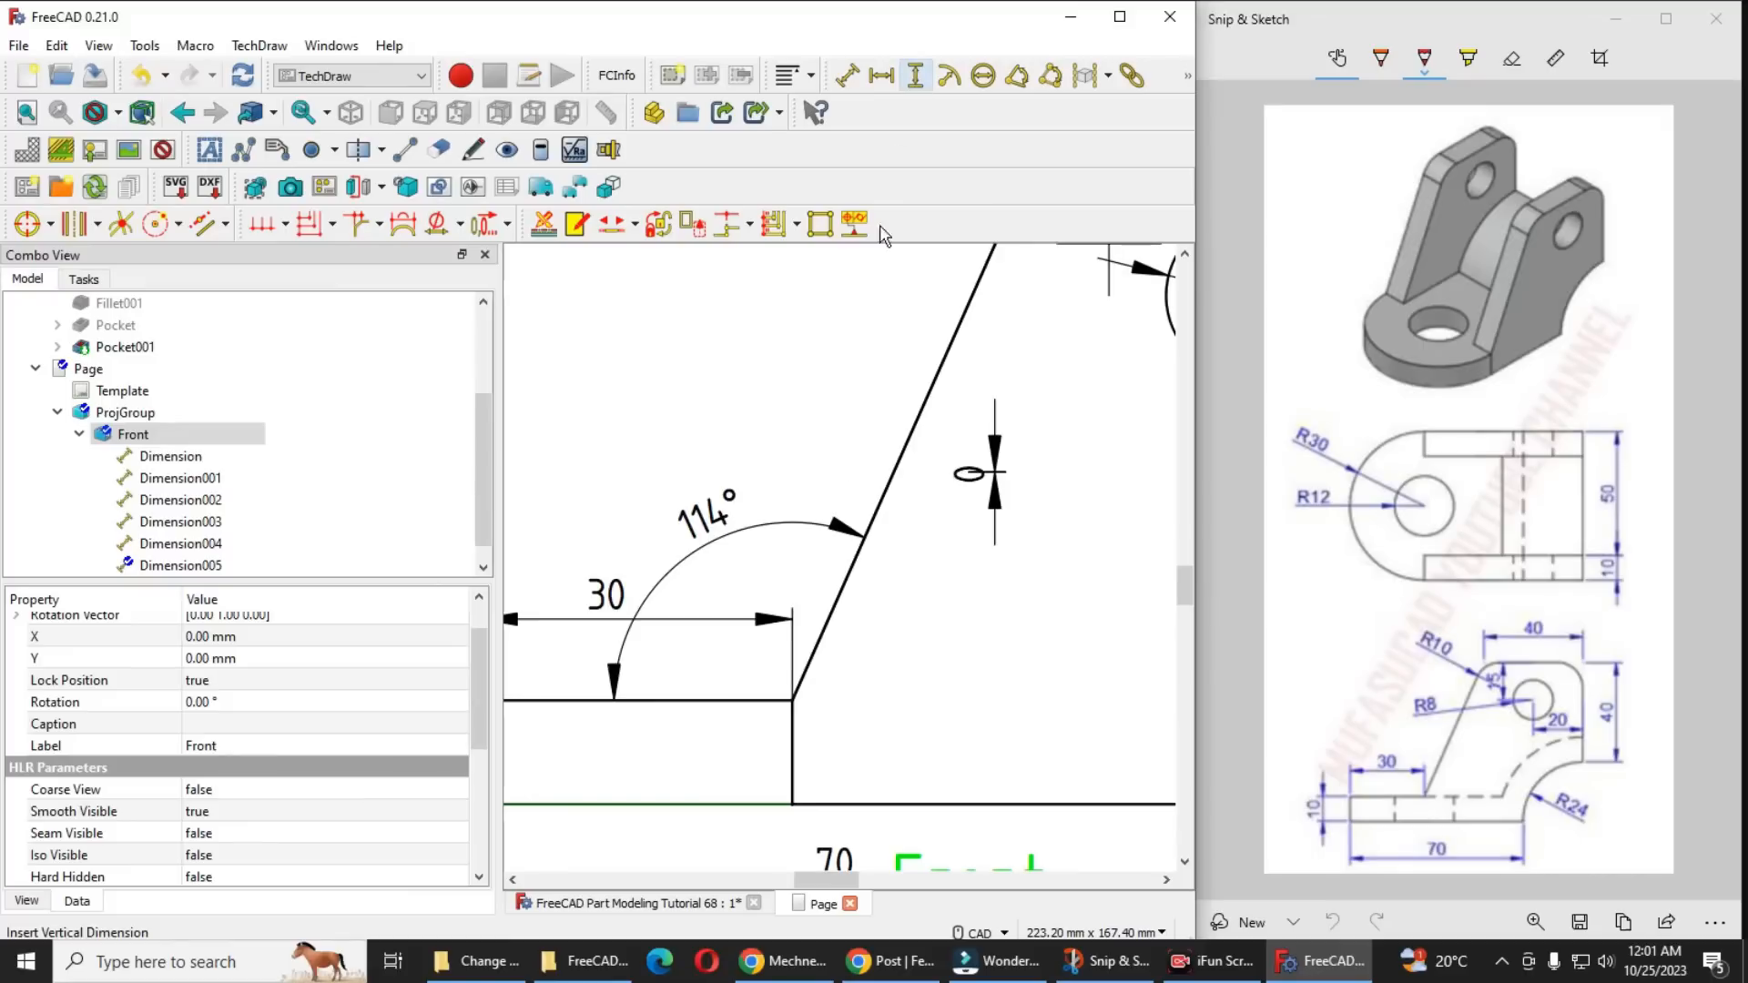
pyautogui.click(991, 477)
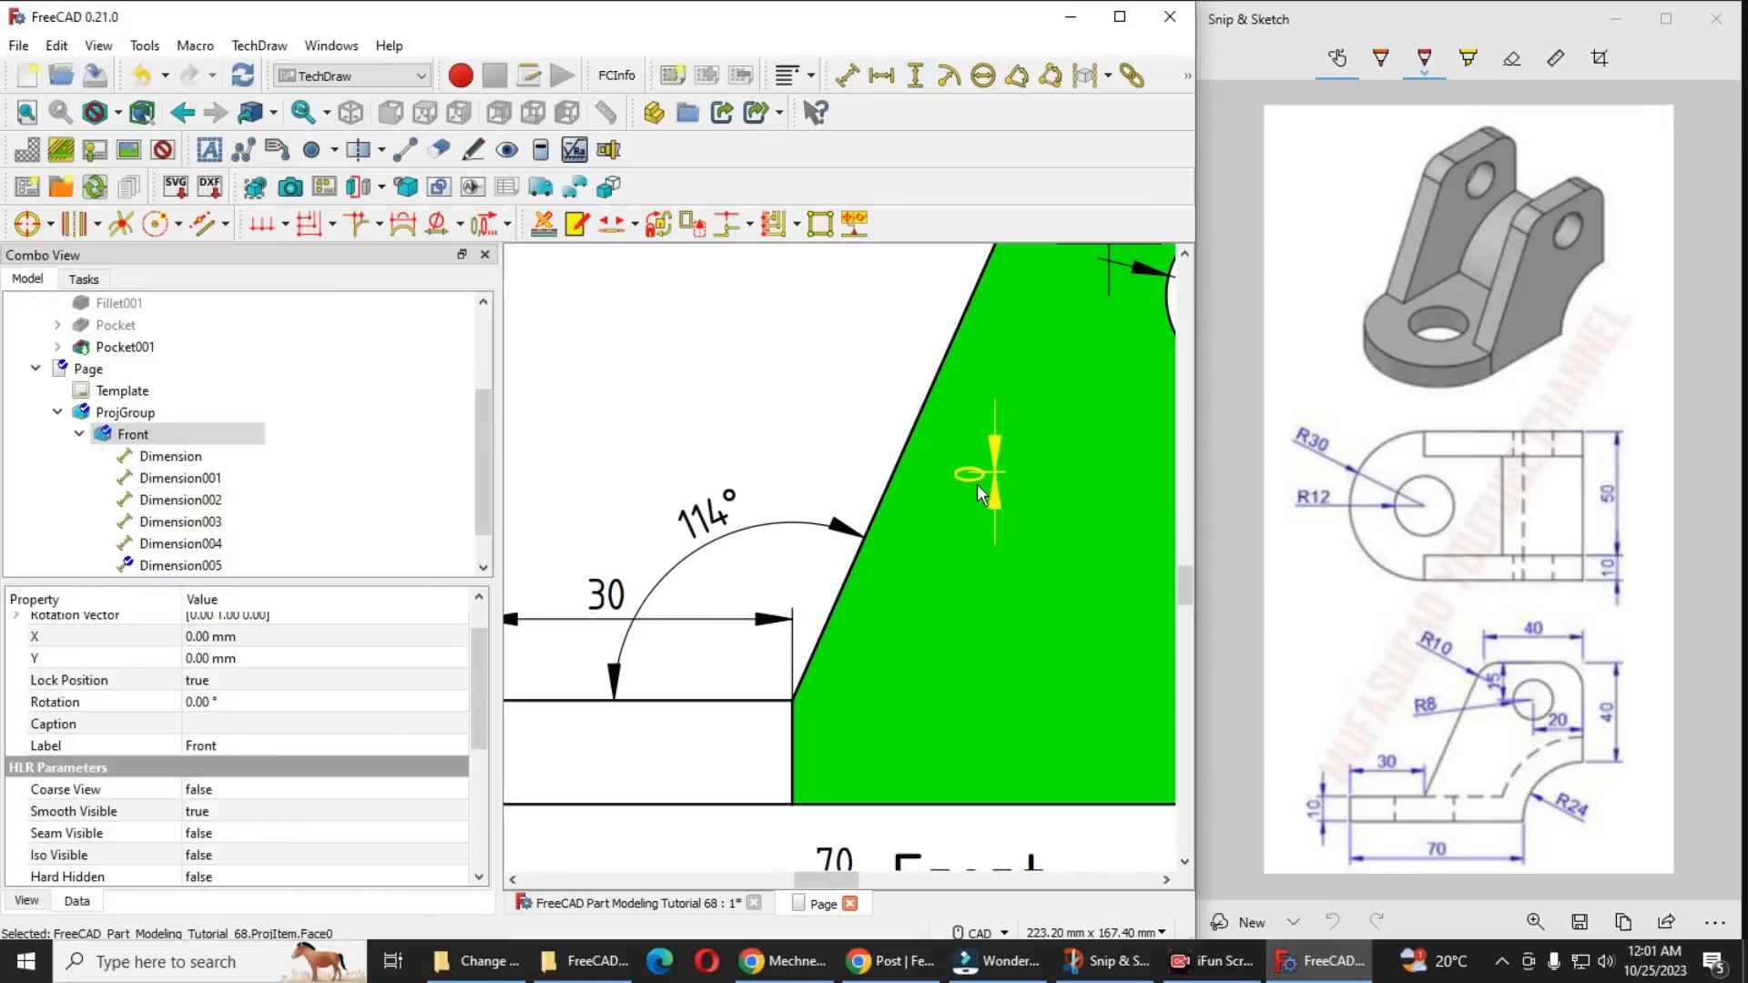
pyautogui.click(978, 492)
pyautogui.press('Delete')
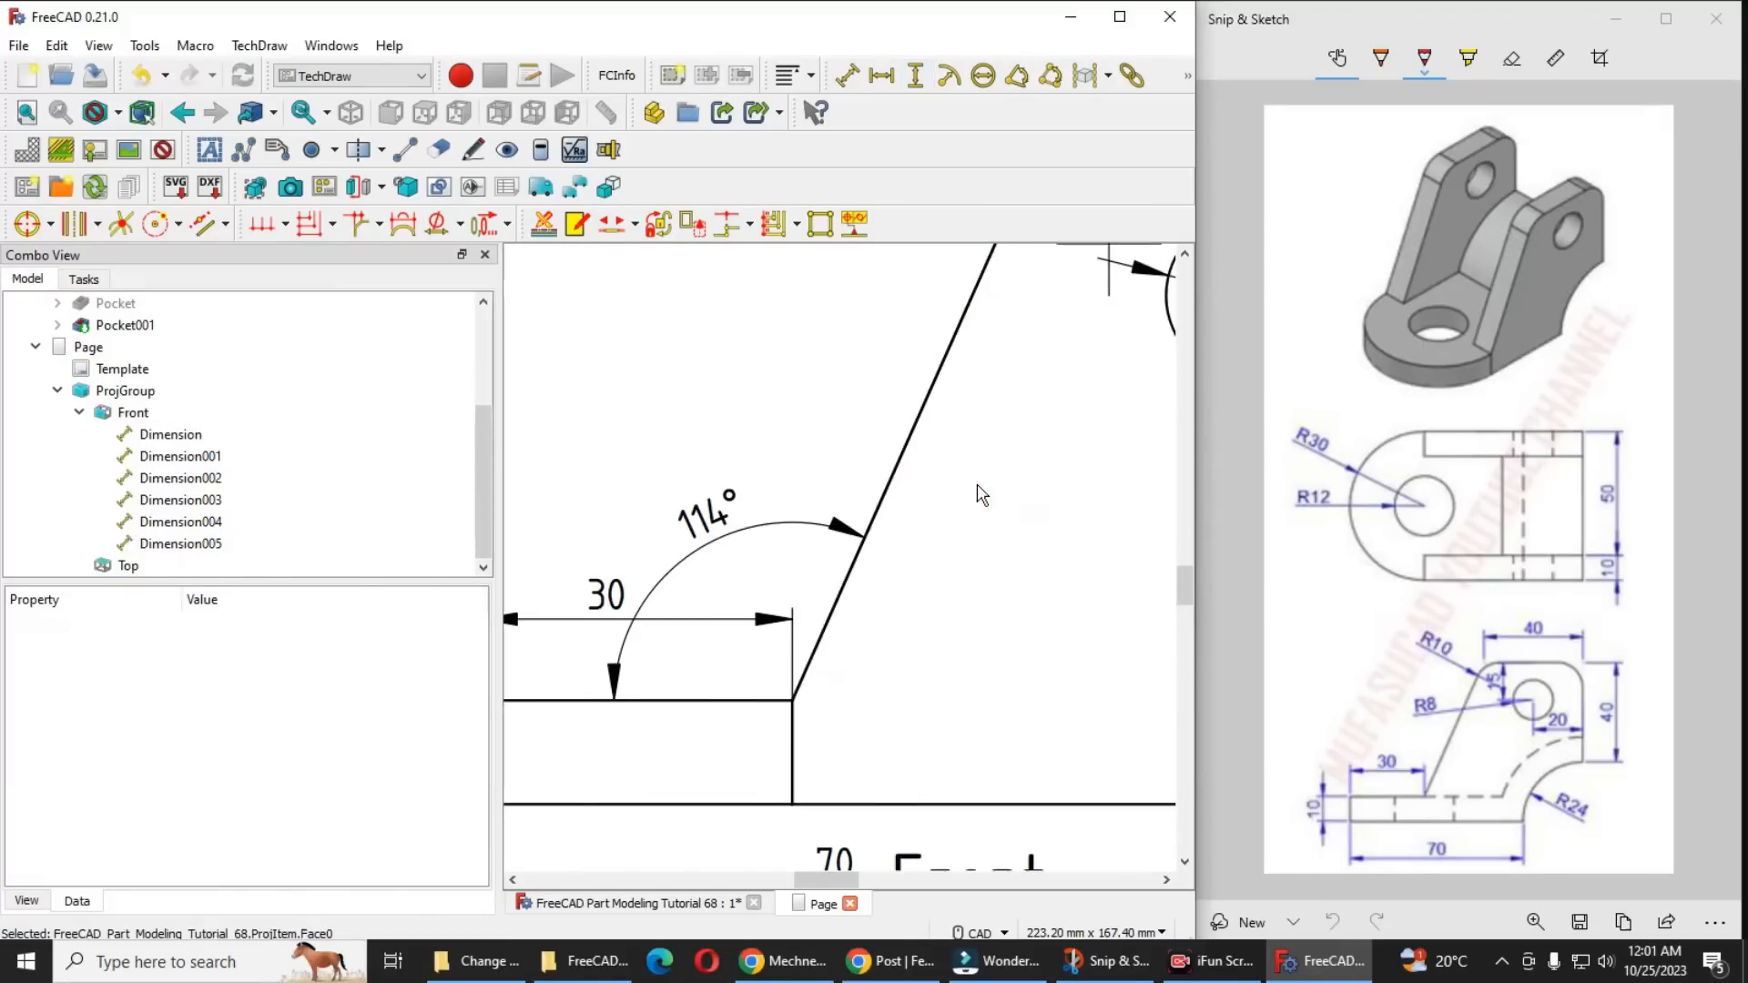
# Add a vertical dimension to the base step's left edge, place it outside the Front view, and move the overall height dimension farther left
pyautogui.scroll(-5, 722, 643)
pyautogui.scroll(5, 722, 643)
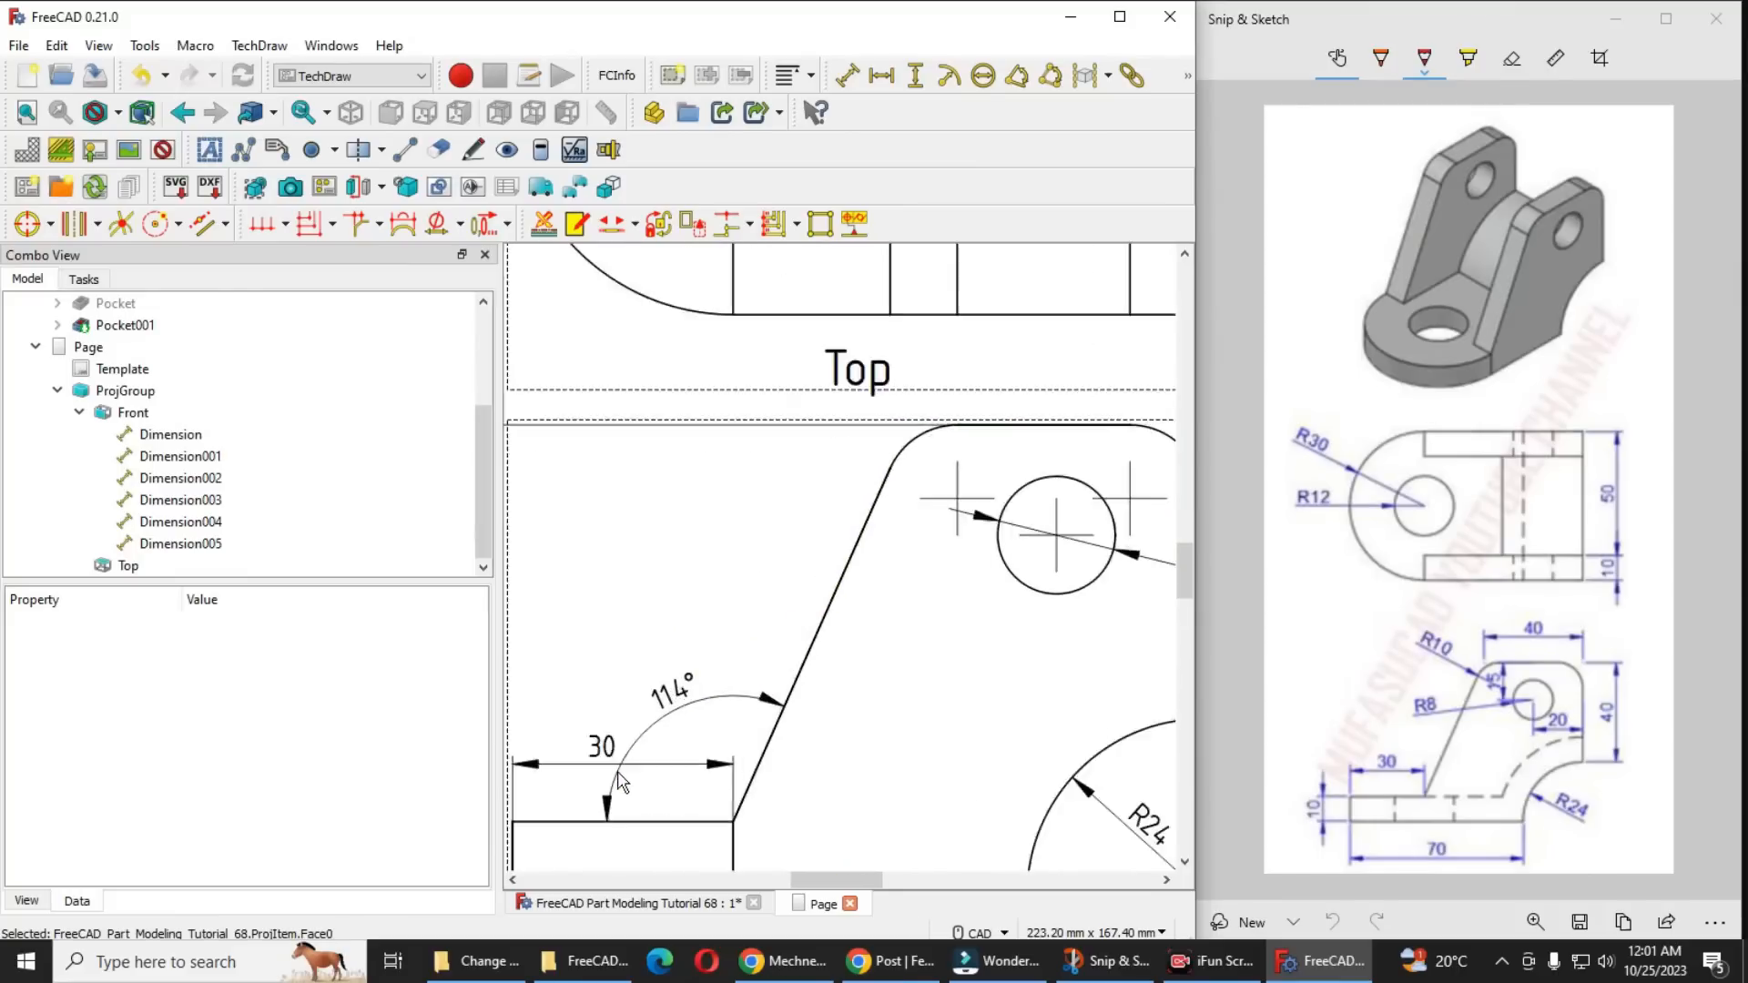
pyautogui.click(683, 629)
pyautogui.moveTo(683, 628); pyautogui.dragTo(911, 432, button='middle')
pyautogui.click(680, 758)
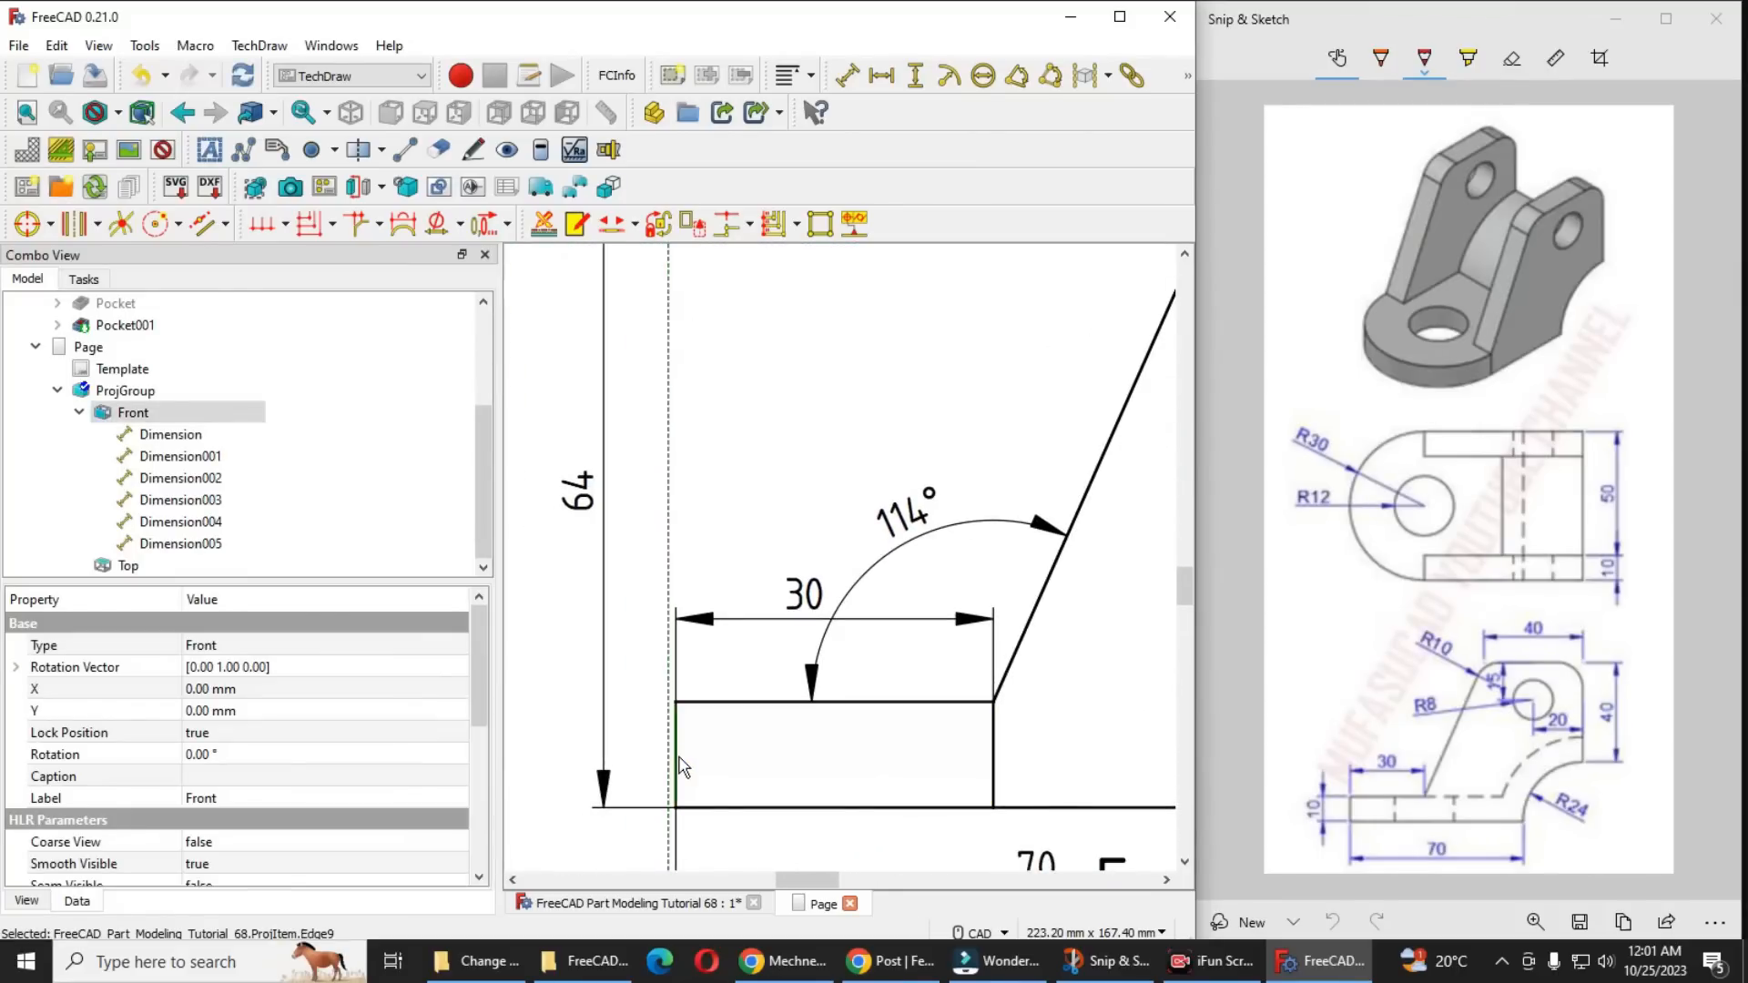
pyautogui.click(916, 76)
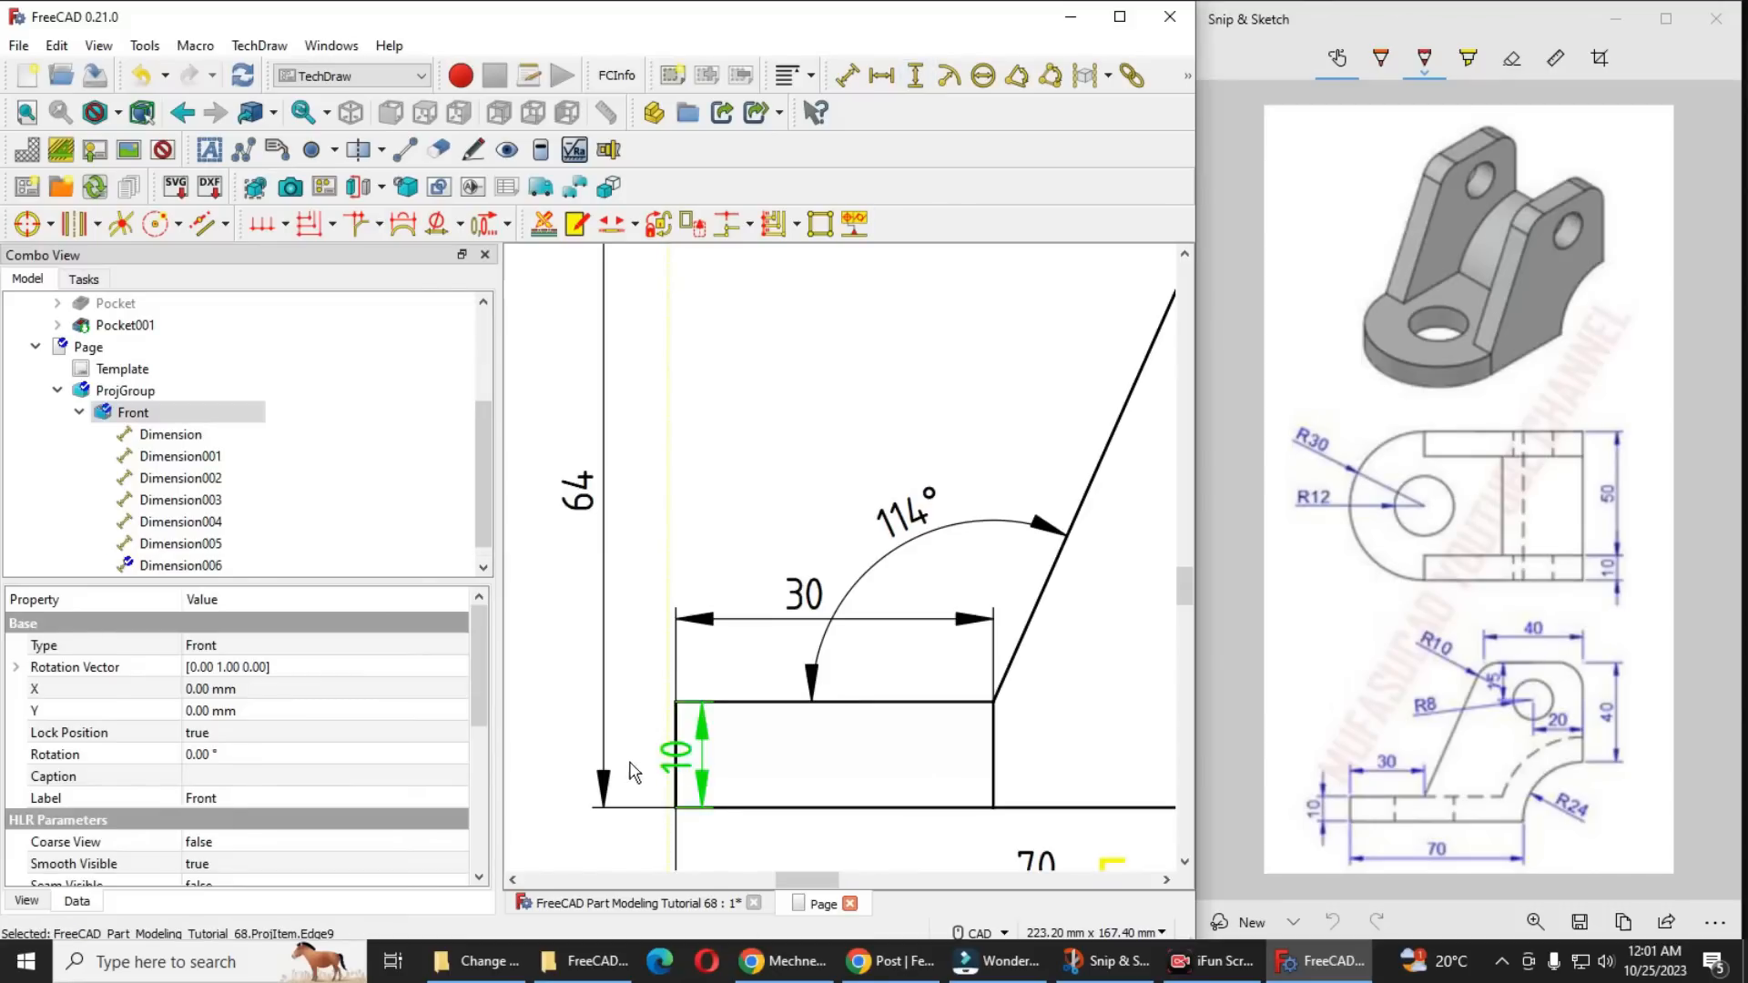
pyautogui.moveTo(690, 770); pyautogui.dragTo(622, 771)
pyautogui.scroll(-5, 633, 710)
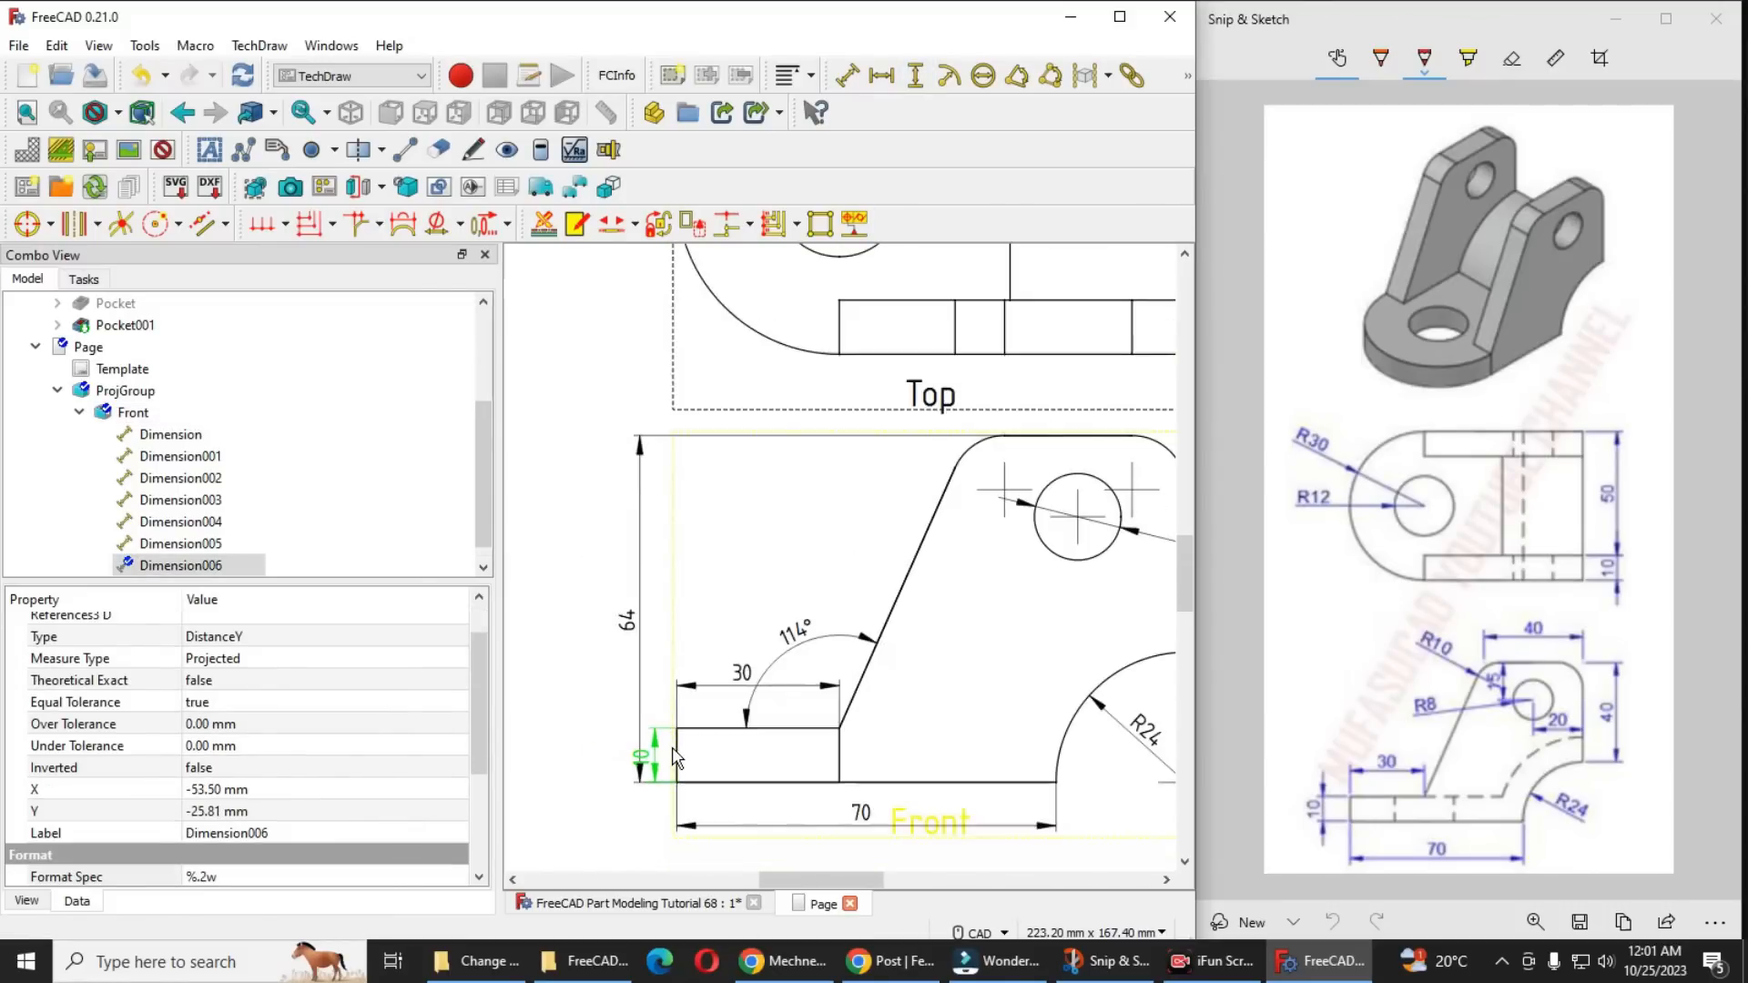
pyautogui.moveTo(644, 652); pyautogui.dragTo(608, 672)
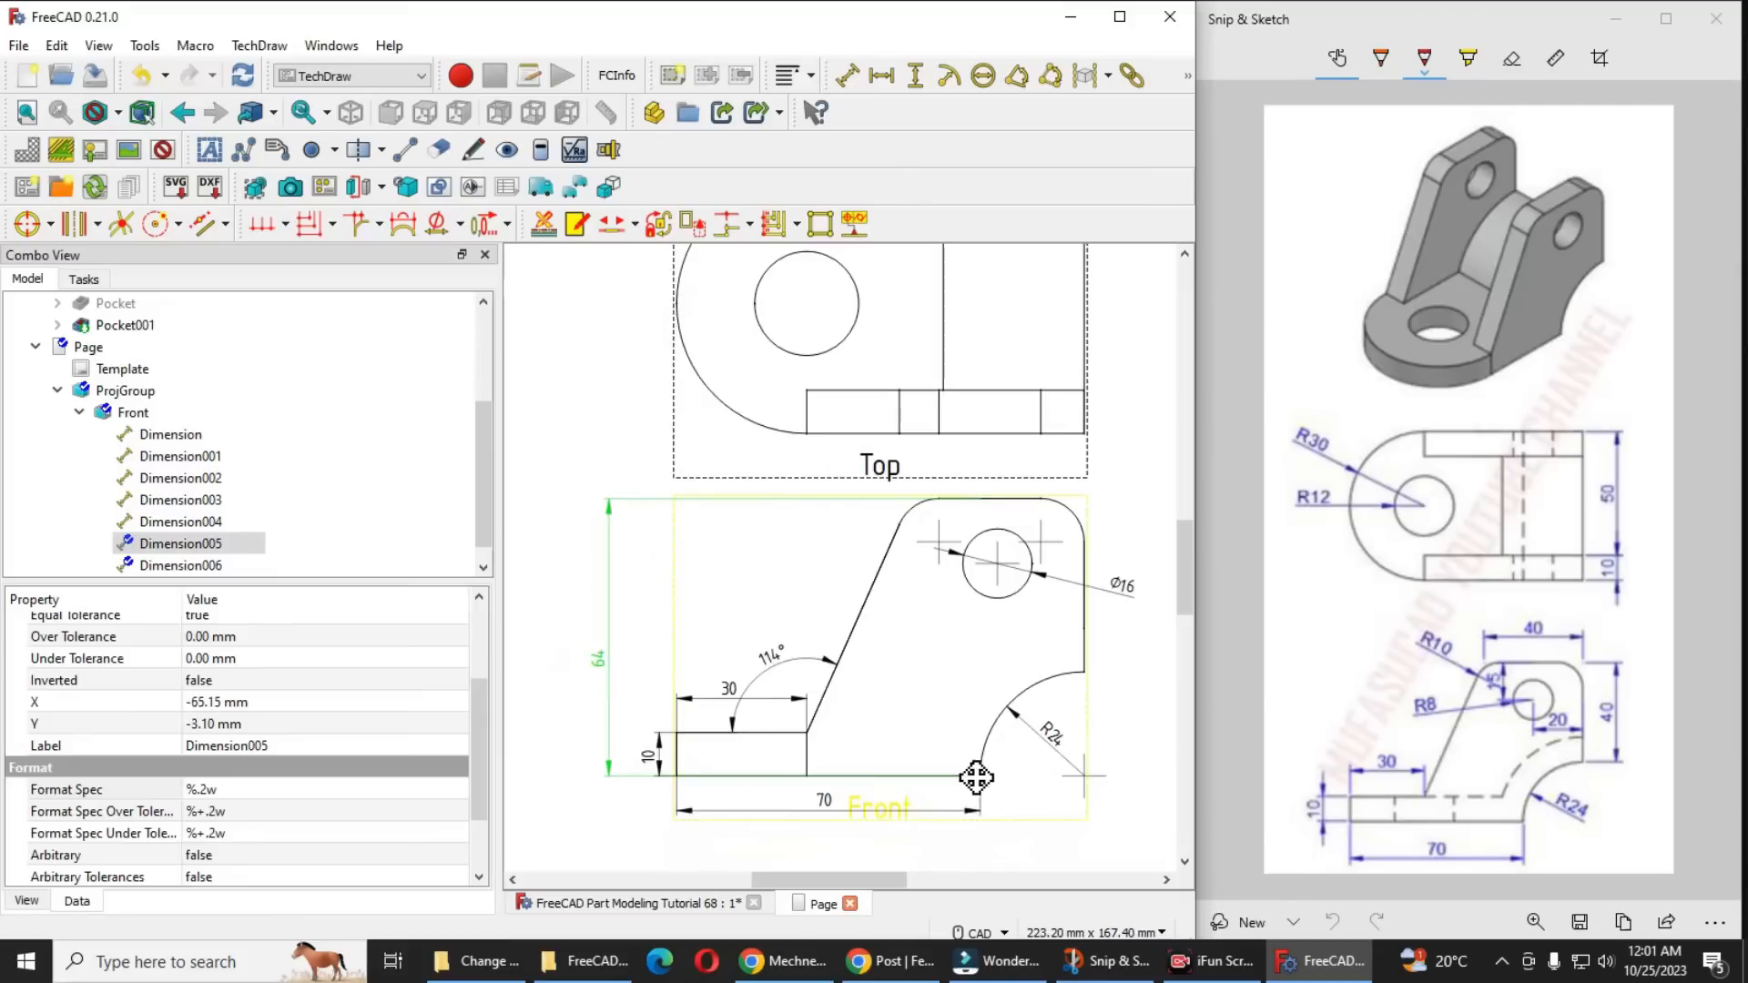
# Try to add a radius dimension to the Front view with several elements selected, and delete it
pyautogui.click(937, 779)
pyautogui.scroll(4, 933, 779)
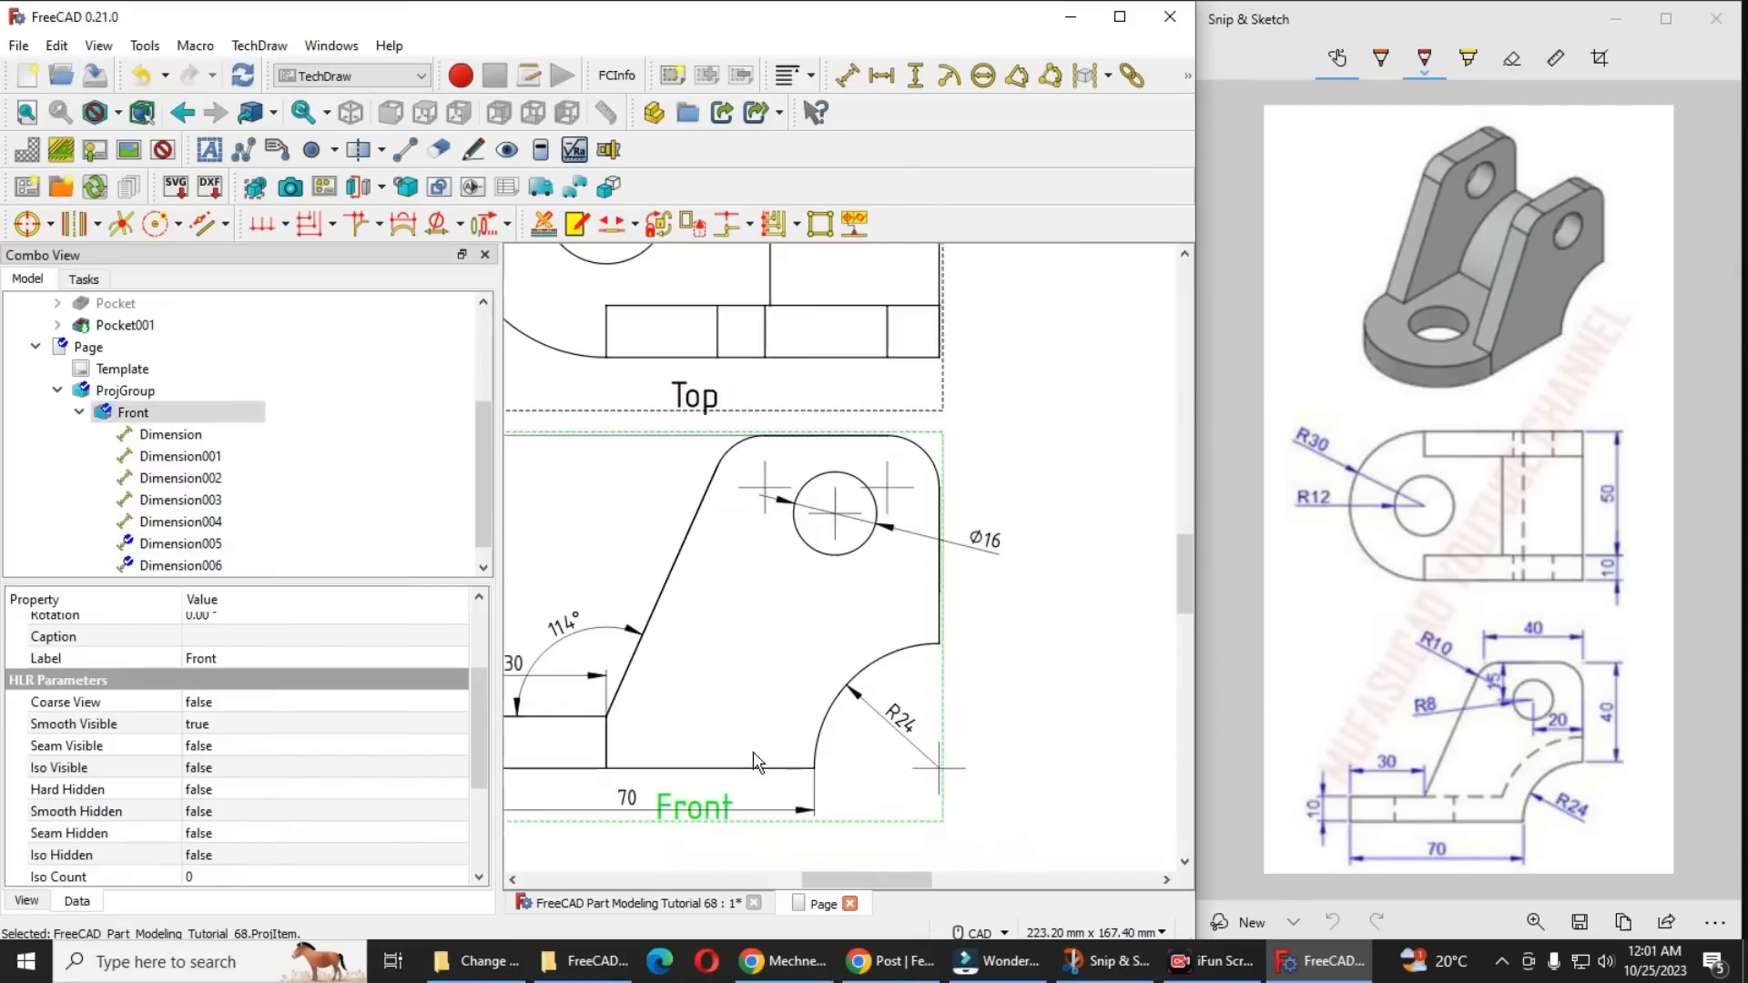
pyautogui.scroll(-5, 902, 697)
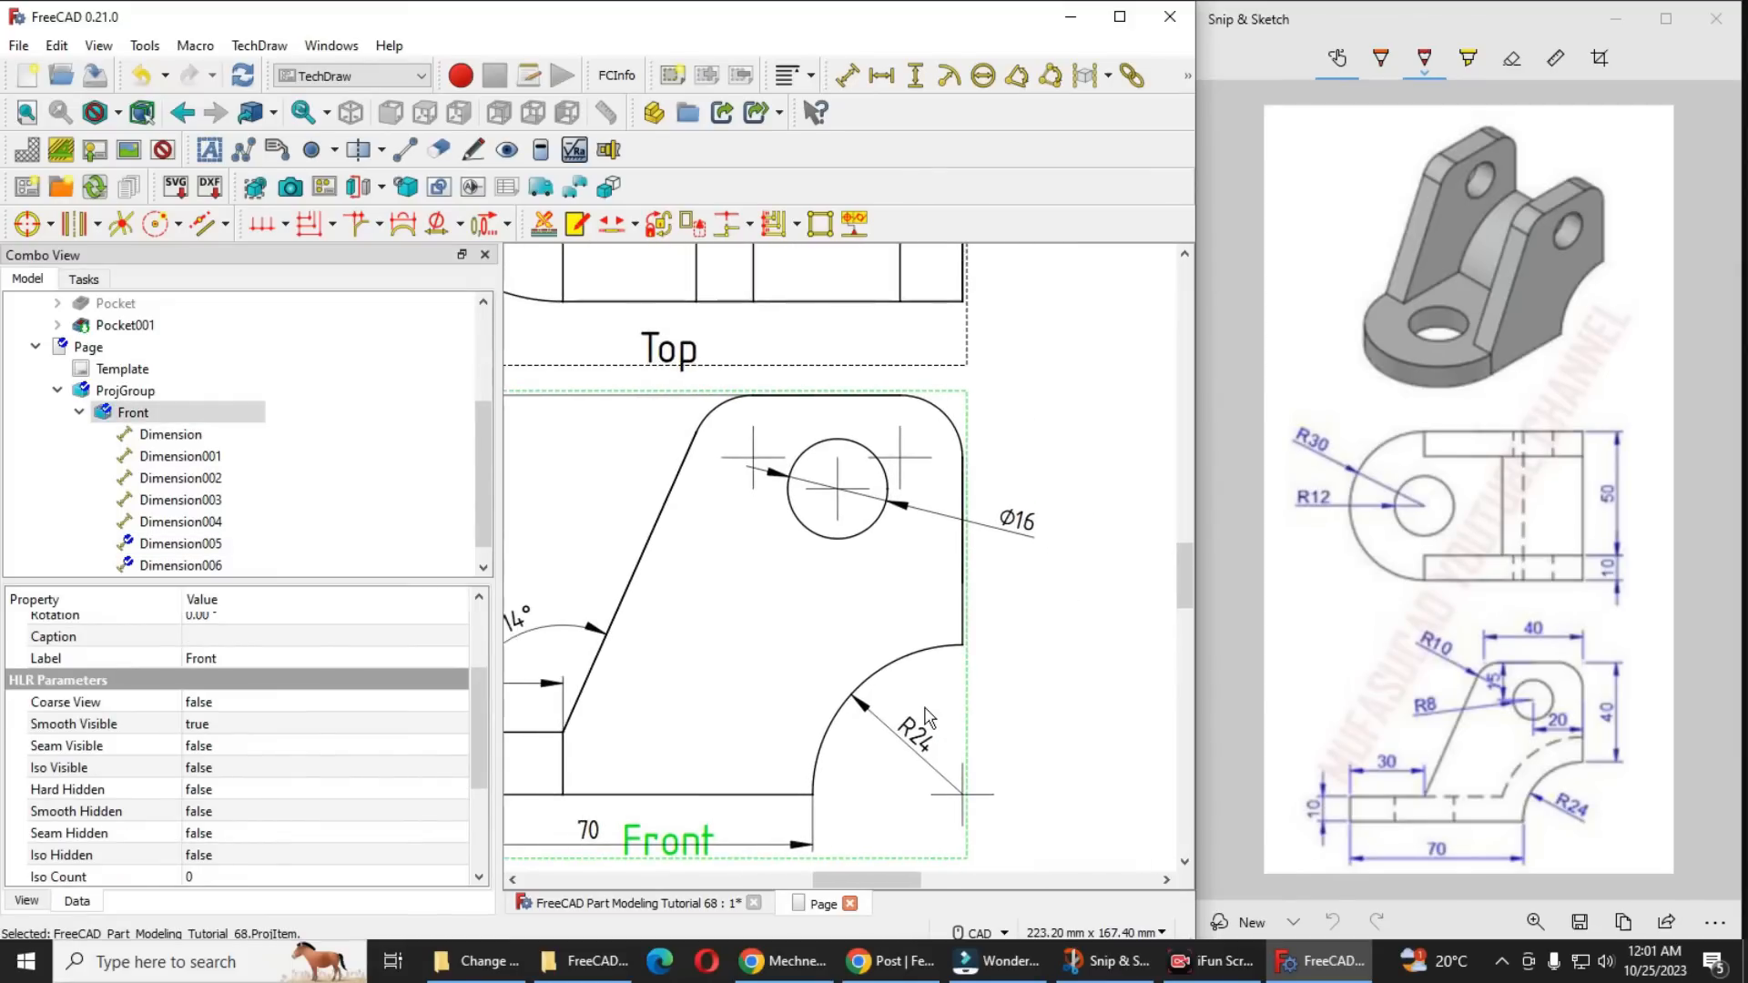
pyautogui.scroll(-1, 926, 719)
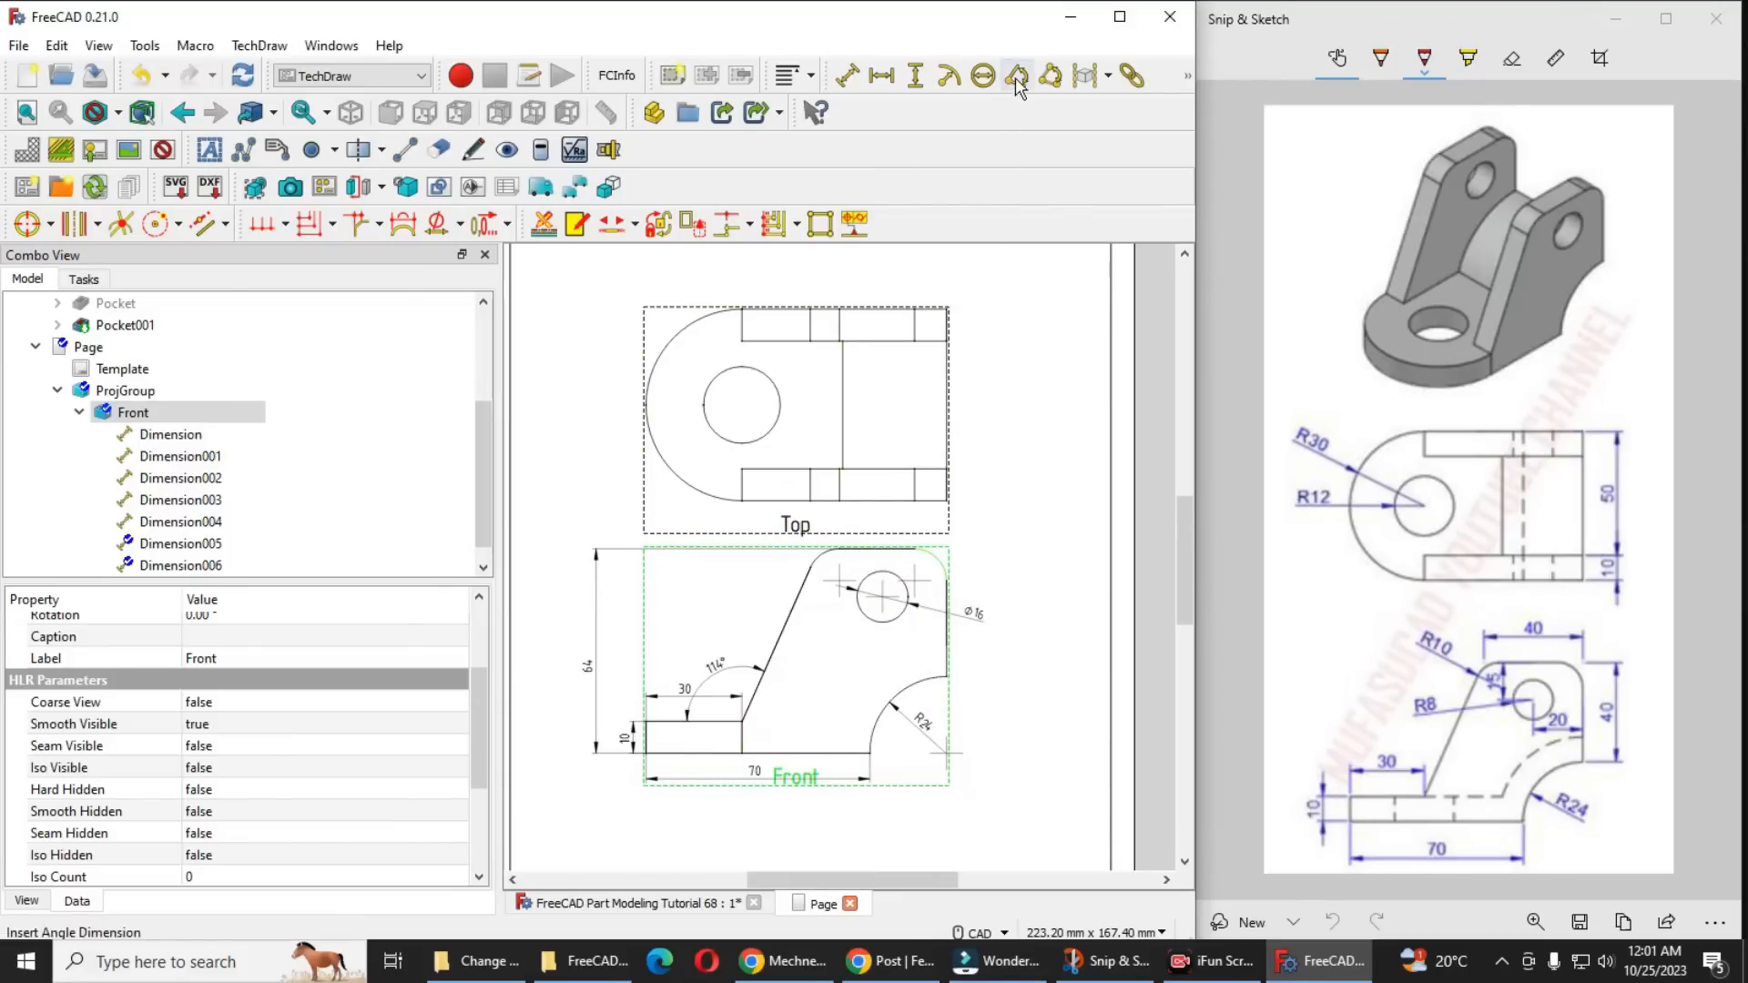
pyautogui.click(949, 76)
pyautogui.click(800, 659)
pyautogui.press('Delete')
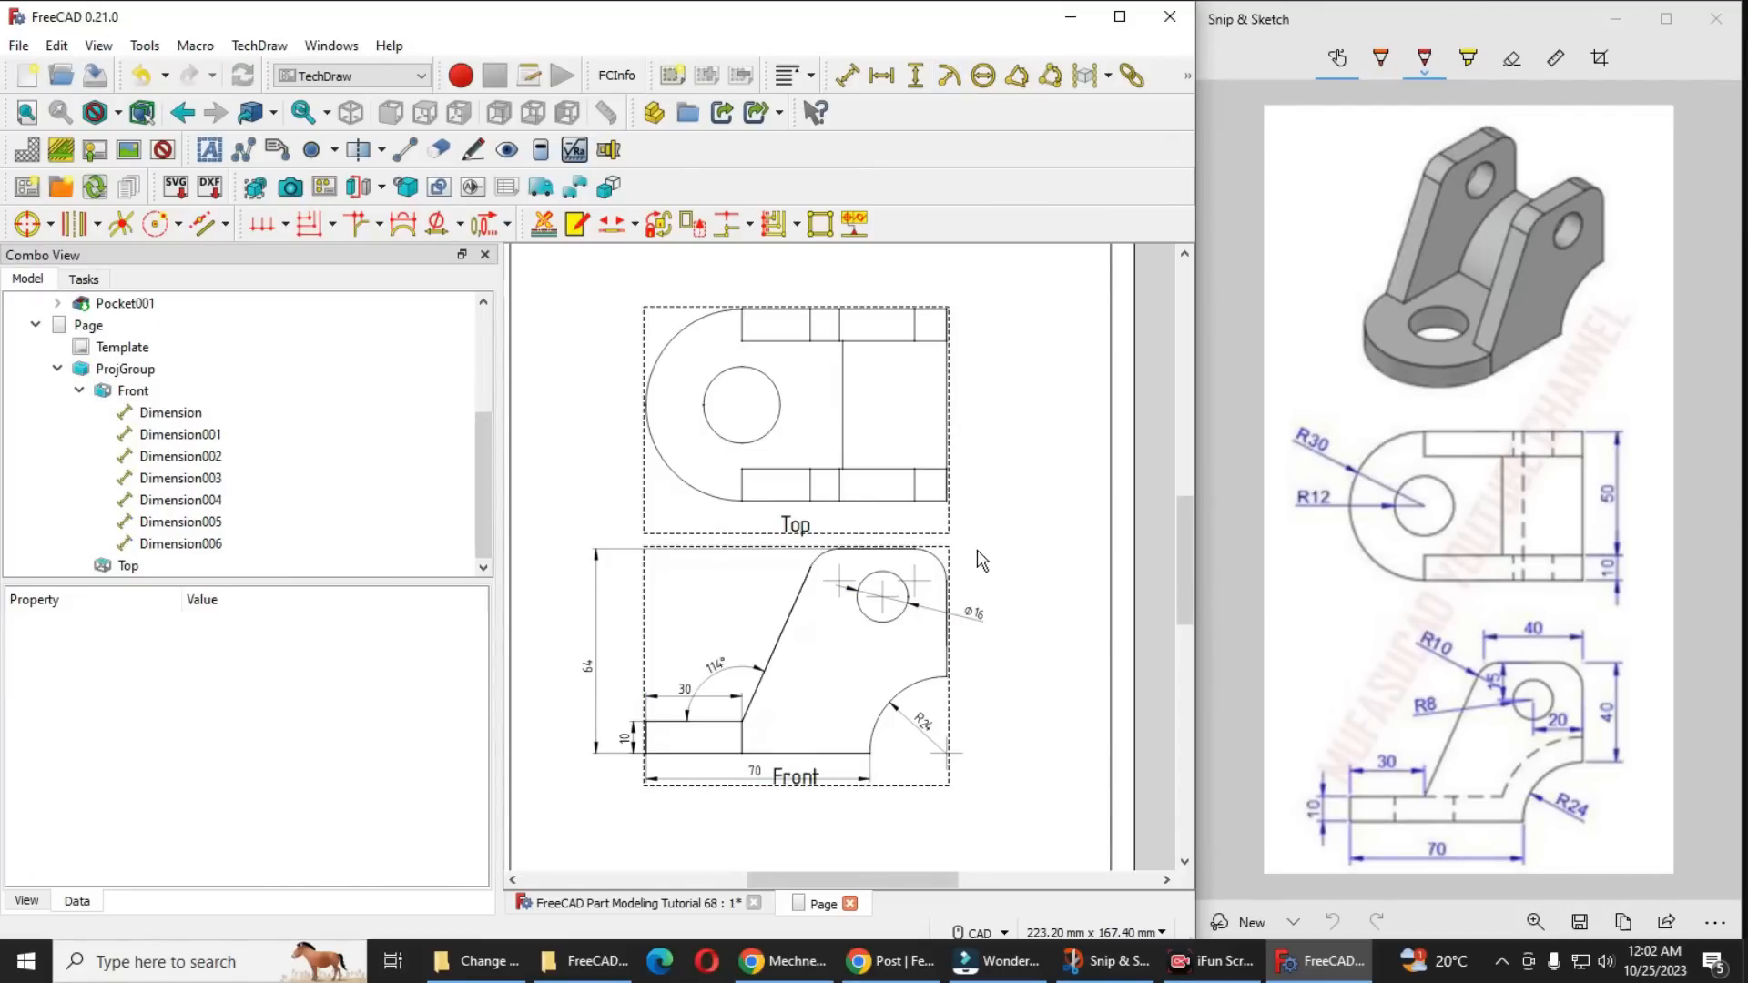
# Add a radius dimension to the upper-right rounded corner of the Front view and place its text outside the corner
pyautogui.scroll(5, 951, 583)
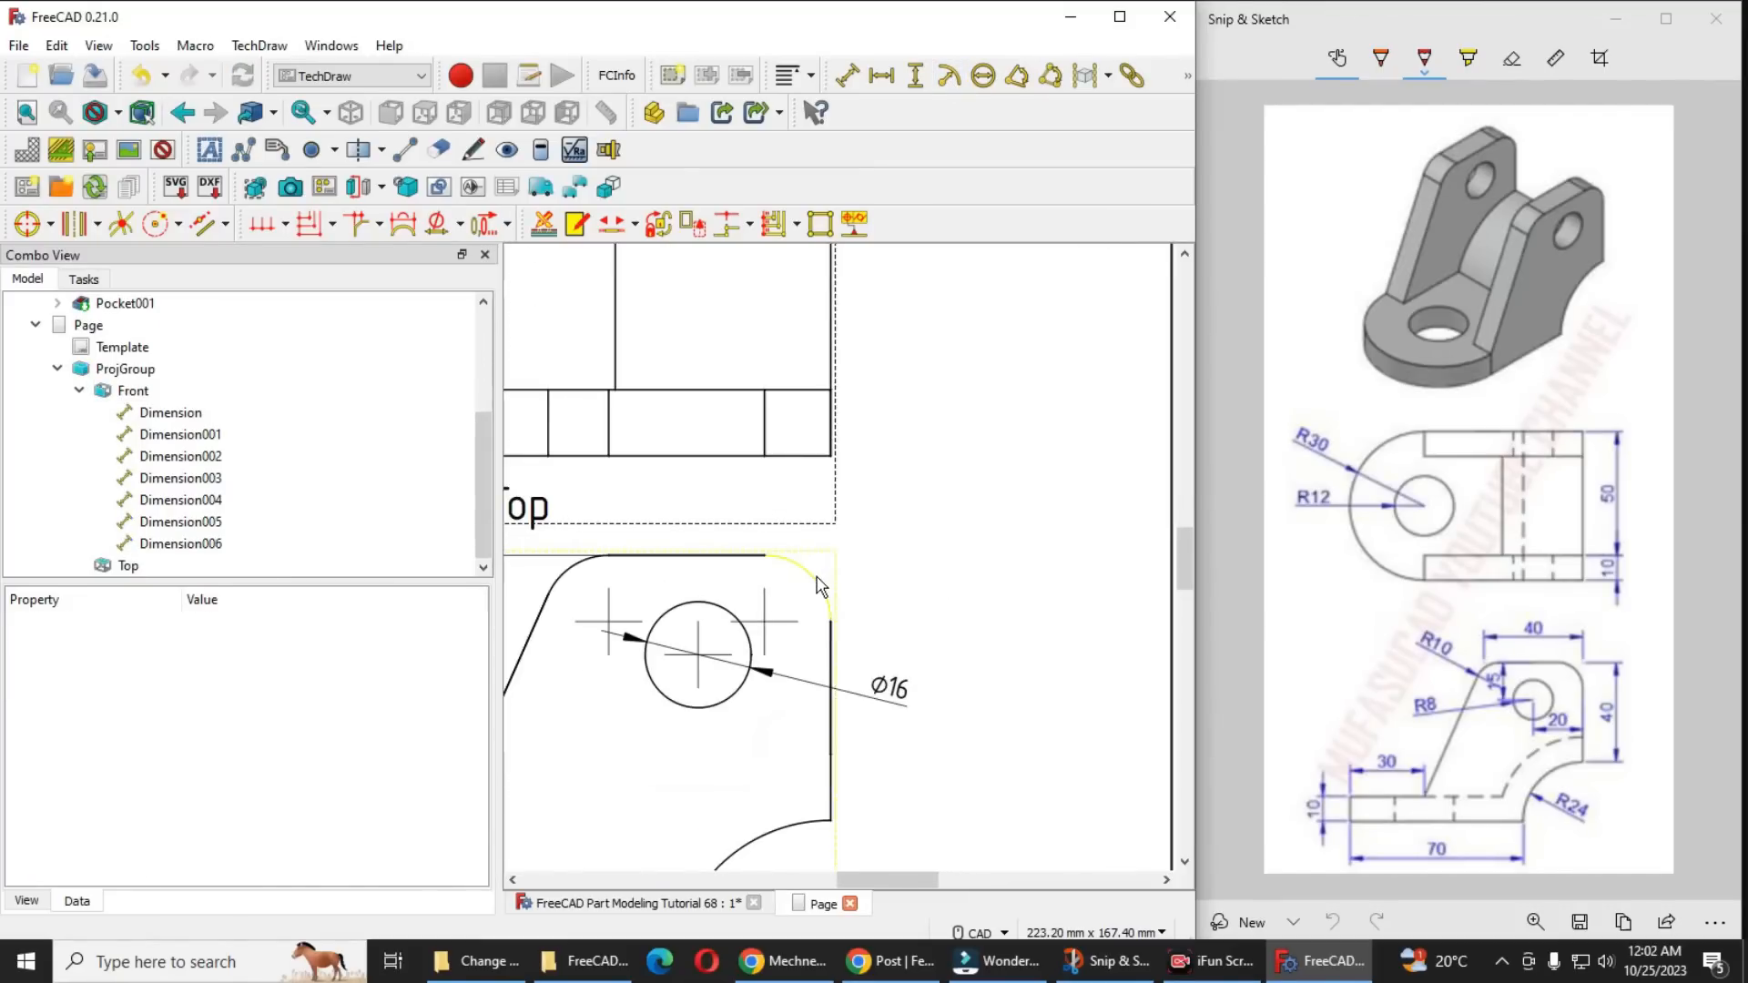
pyautogui.click(821, 587)
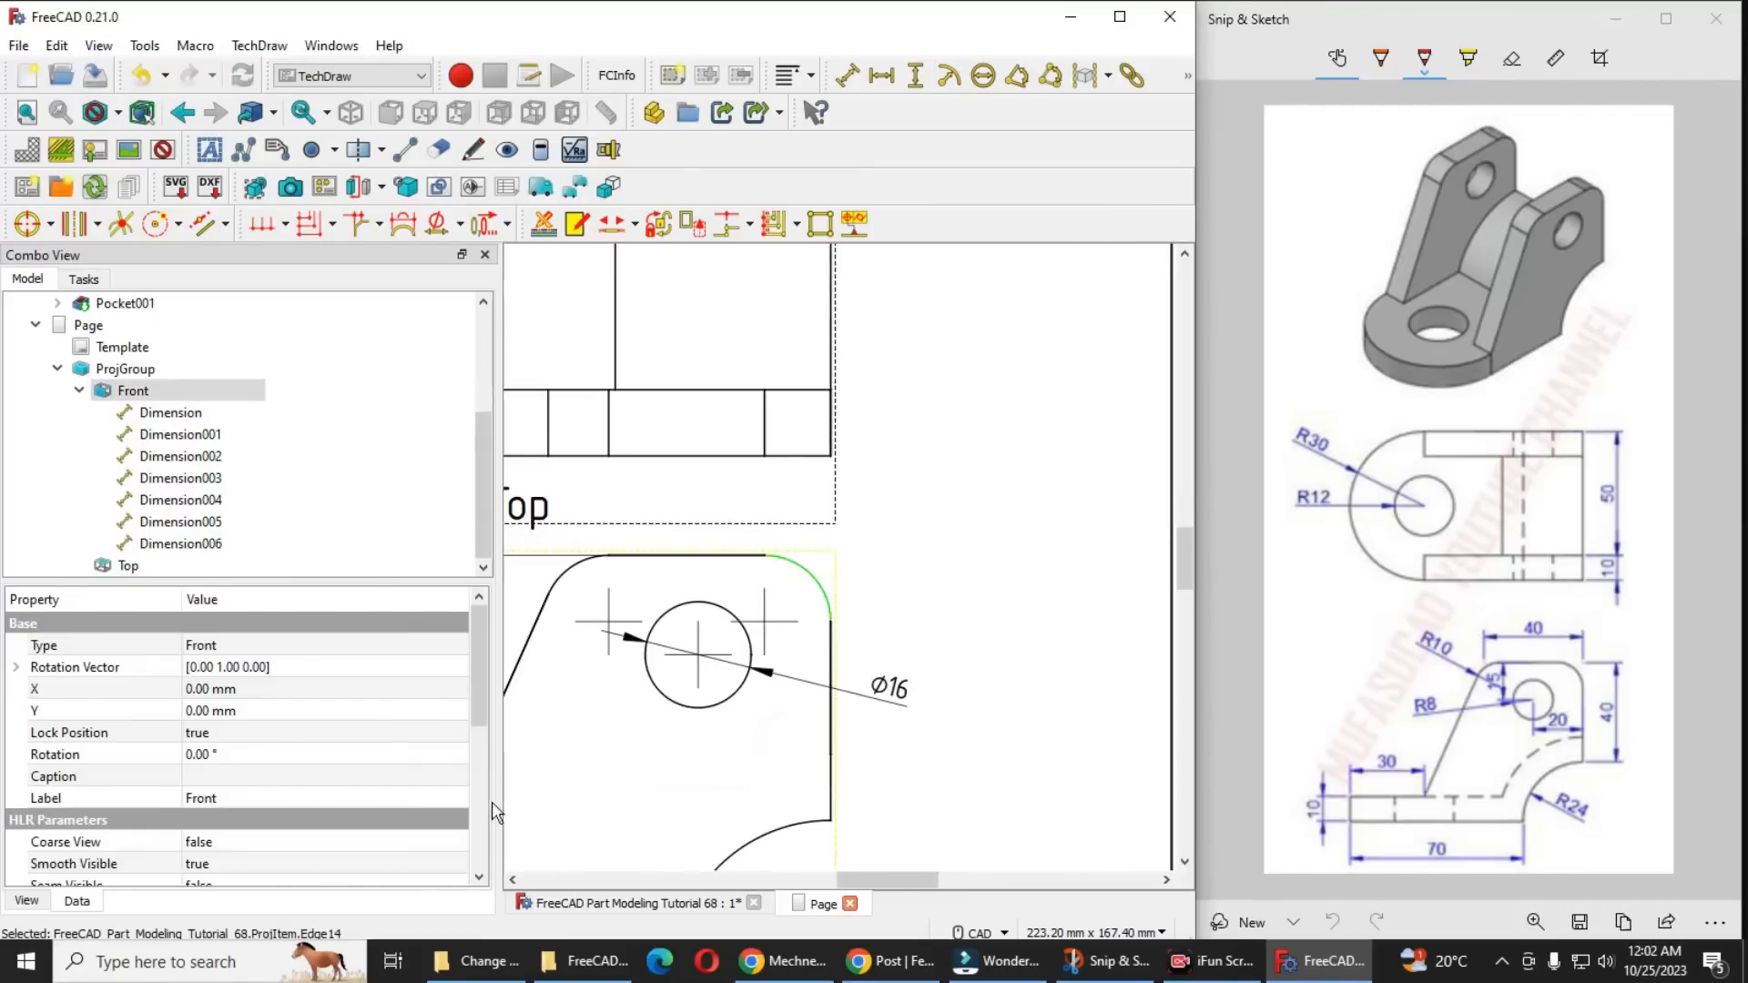
pyautogui.click(956, 74)
pyautogui.scroll(-5, 858, 461)
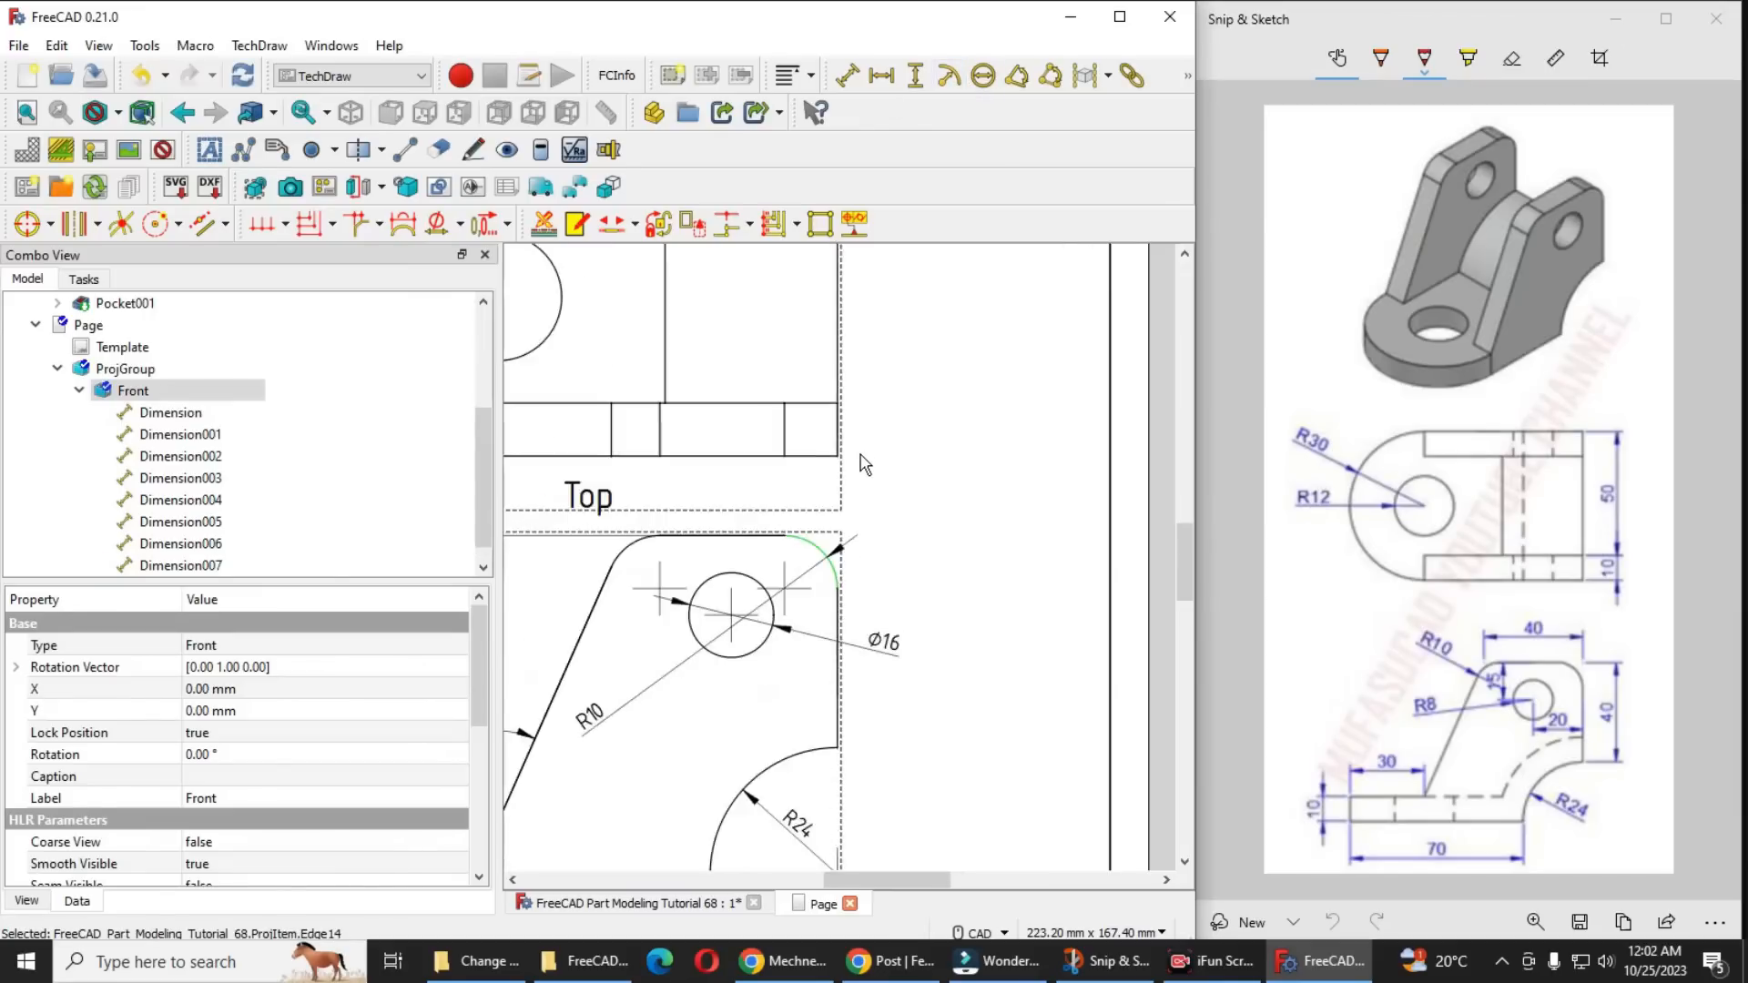
pyautogui.moveTo(694, 622); pyautogui.dragTo(871, 505)
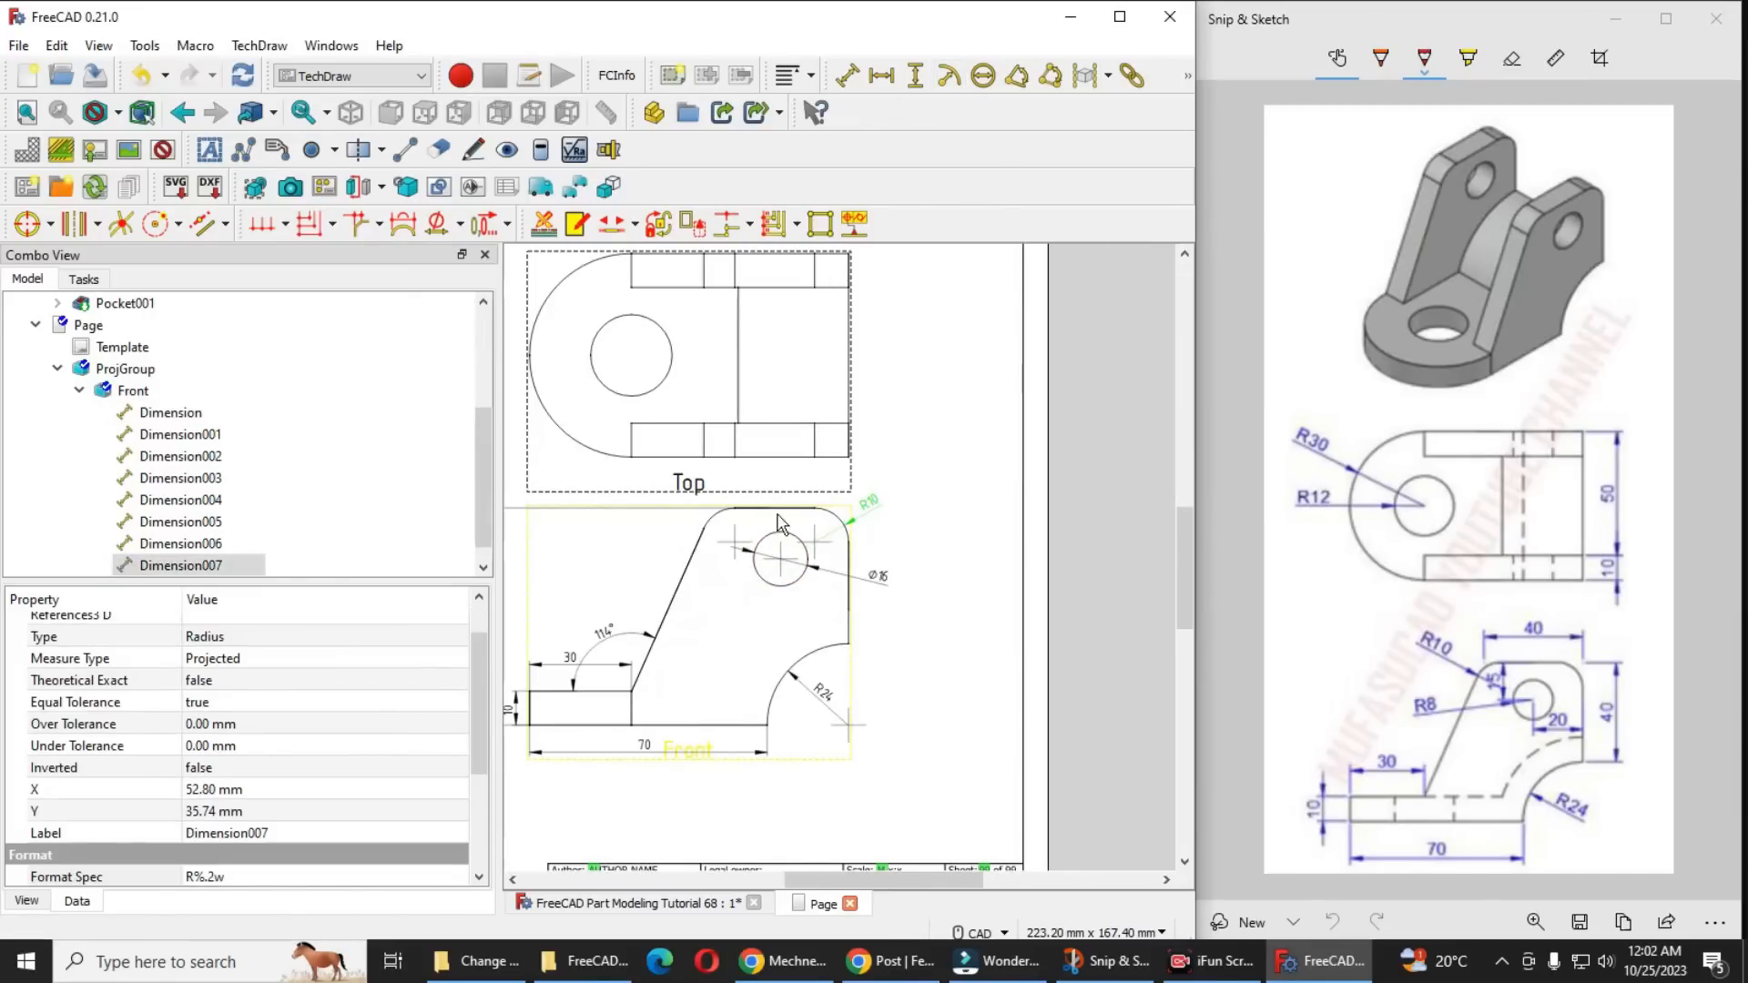
# Add a radius dimension to the upper-left rounded corner of the Front view and place its text outside, above the slanted edge
pyautogui.click(717, 517)
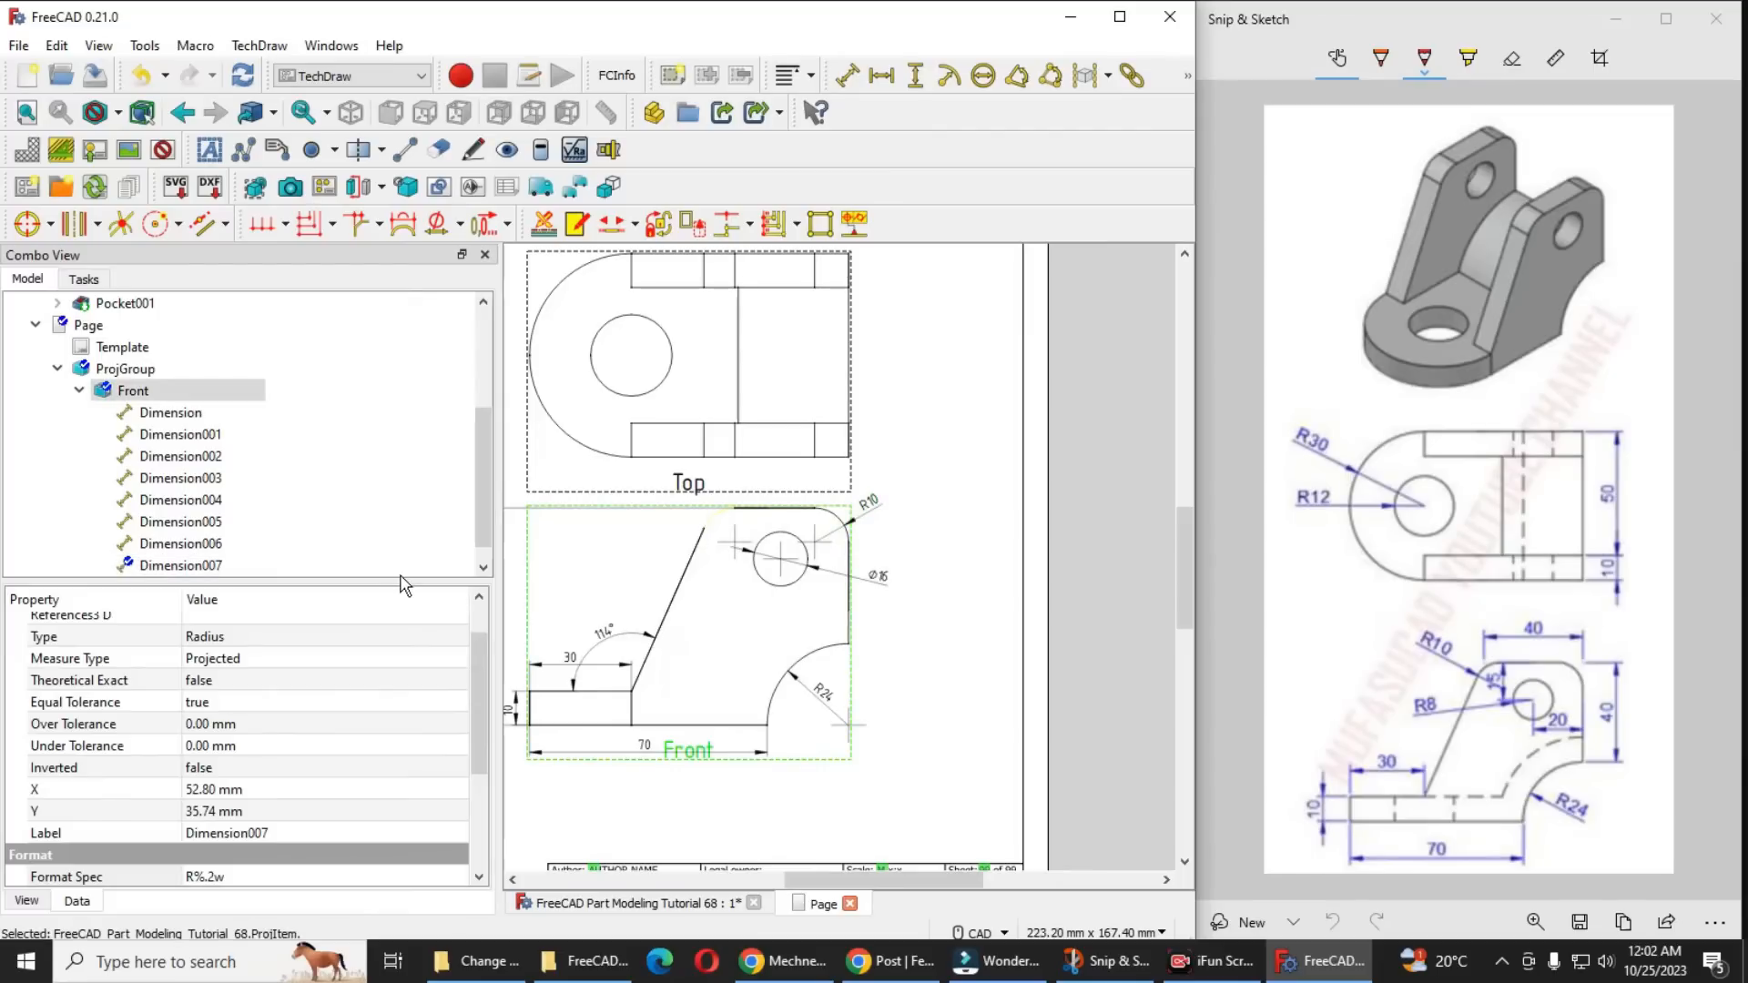
pyautogui.click(950, 82)
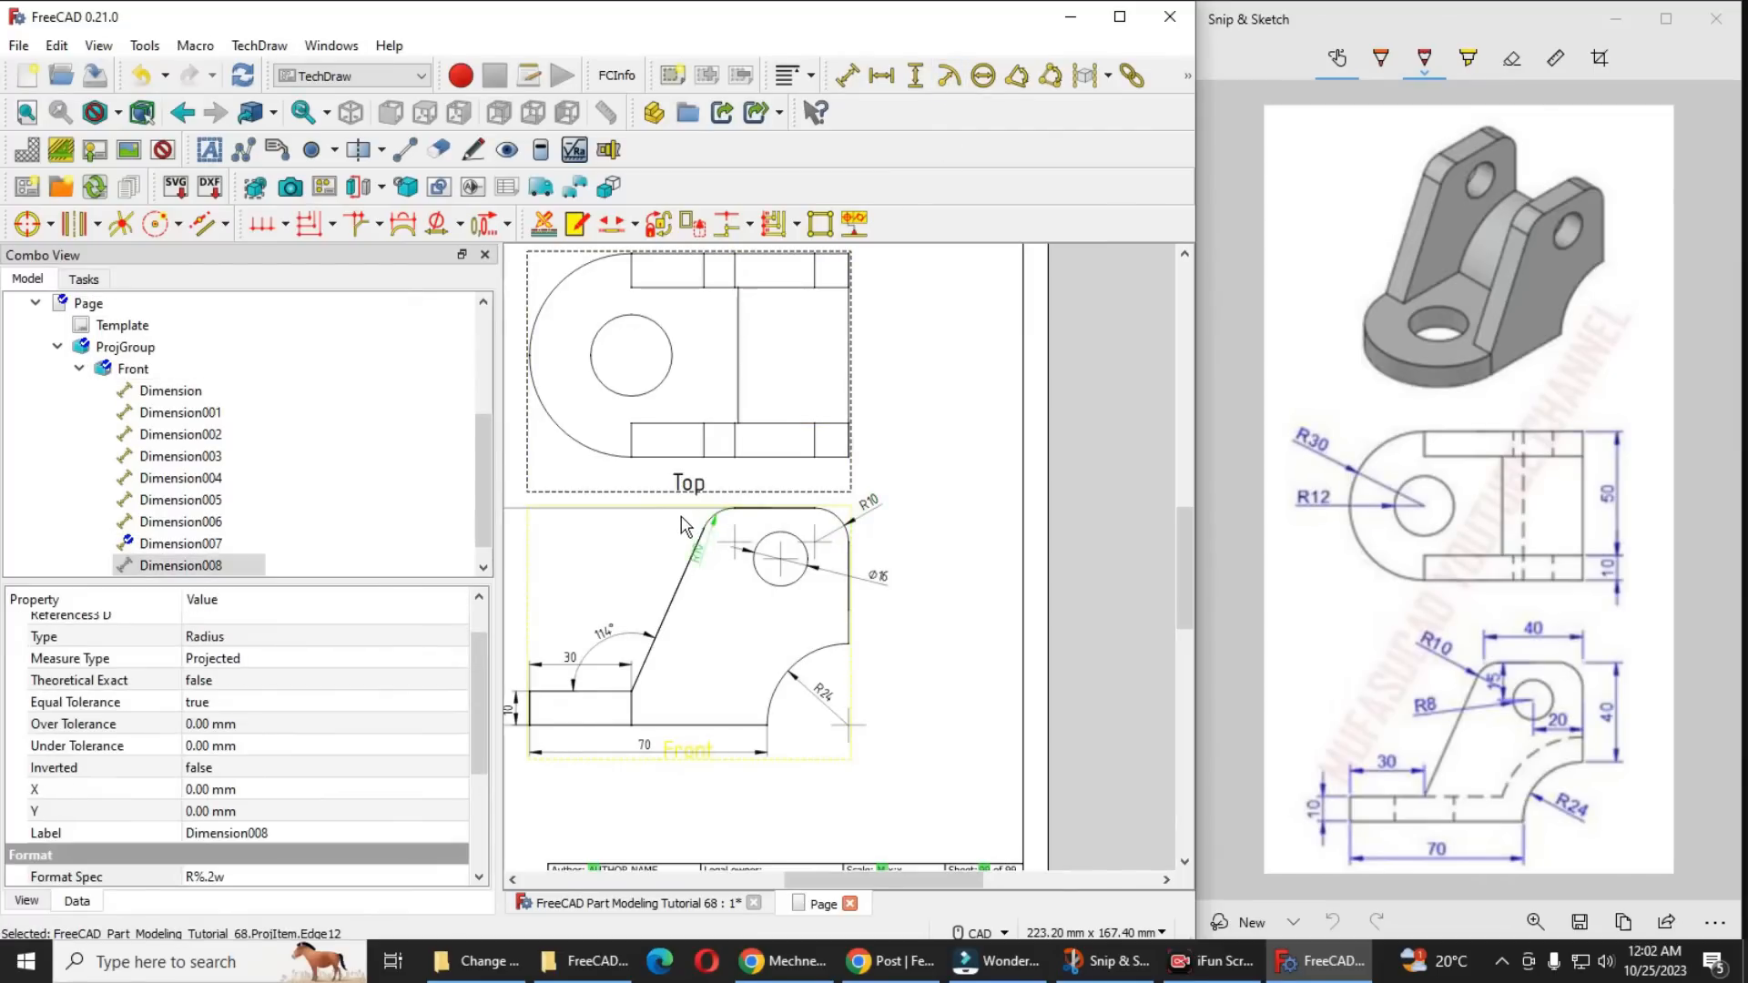
pyautogui.moveTo(684, 506); pyautogui.dragTo(681, 497)
pyautogui.click(969, 638)
pyautogui.moveTo(999, 636); pyautogui.dragTo(1057, 646, button='middle')
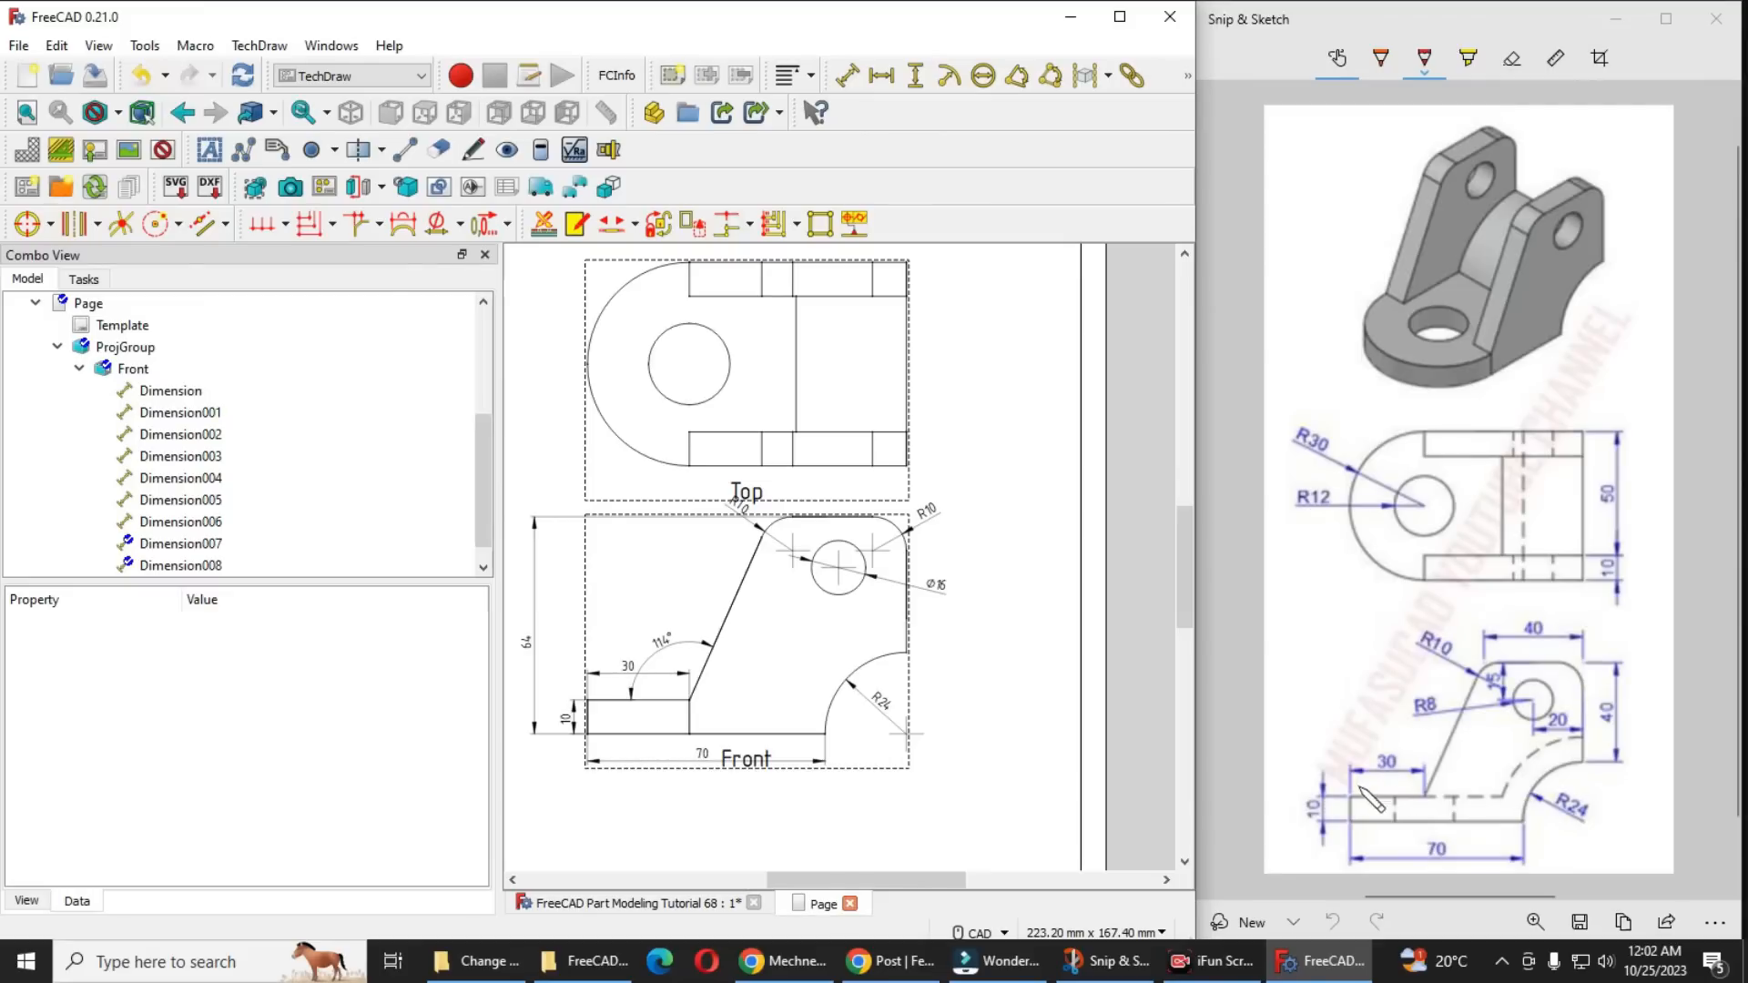
pyautogui.moveTo(951, 664); pyautogui.dragTo(974, 756, button='middle')
pyautogui.scroll(2, 695, 390)
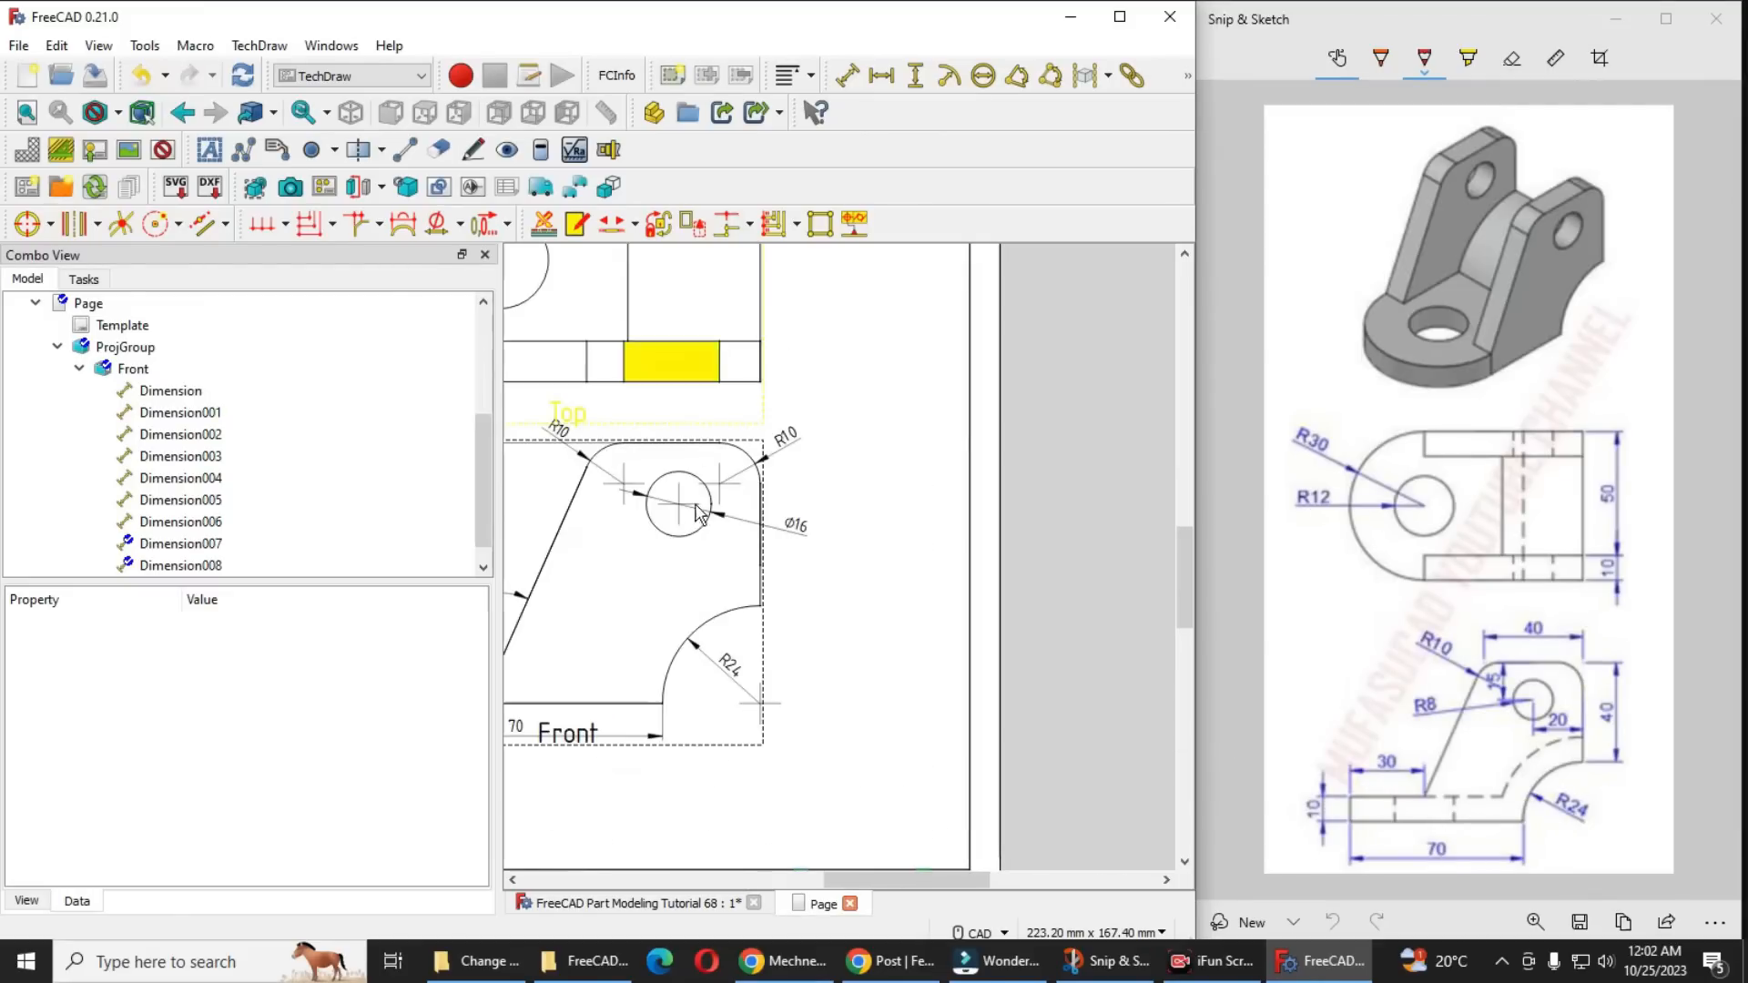
# Try to add circle centerlines to the large hole in the Top view
pyautogui.moveTo(845, 608); pyautogui.dragTo(1006, 737, button='middle')
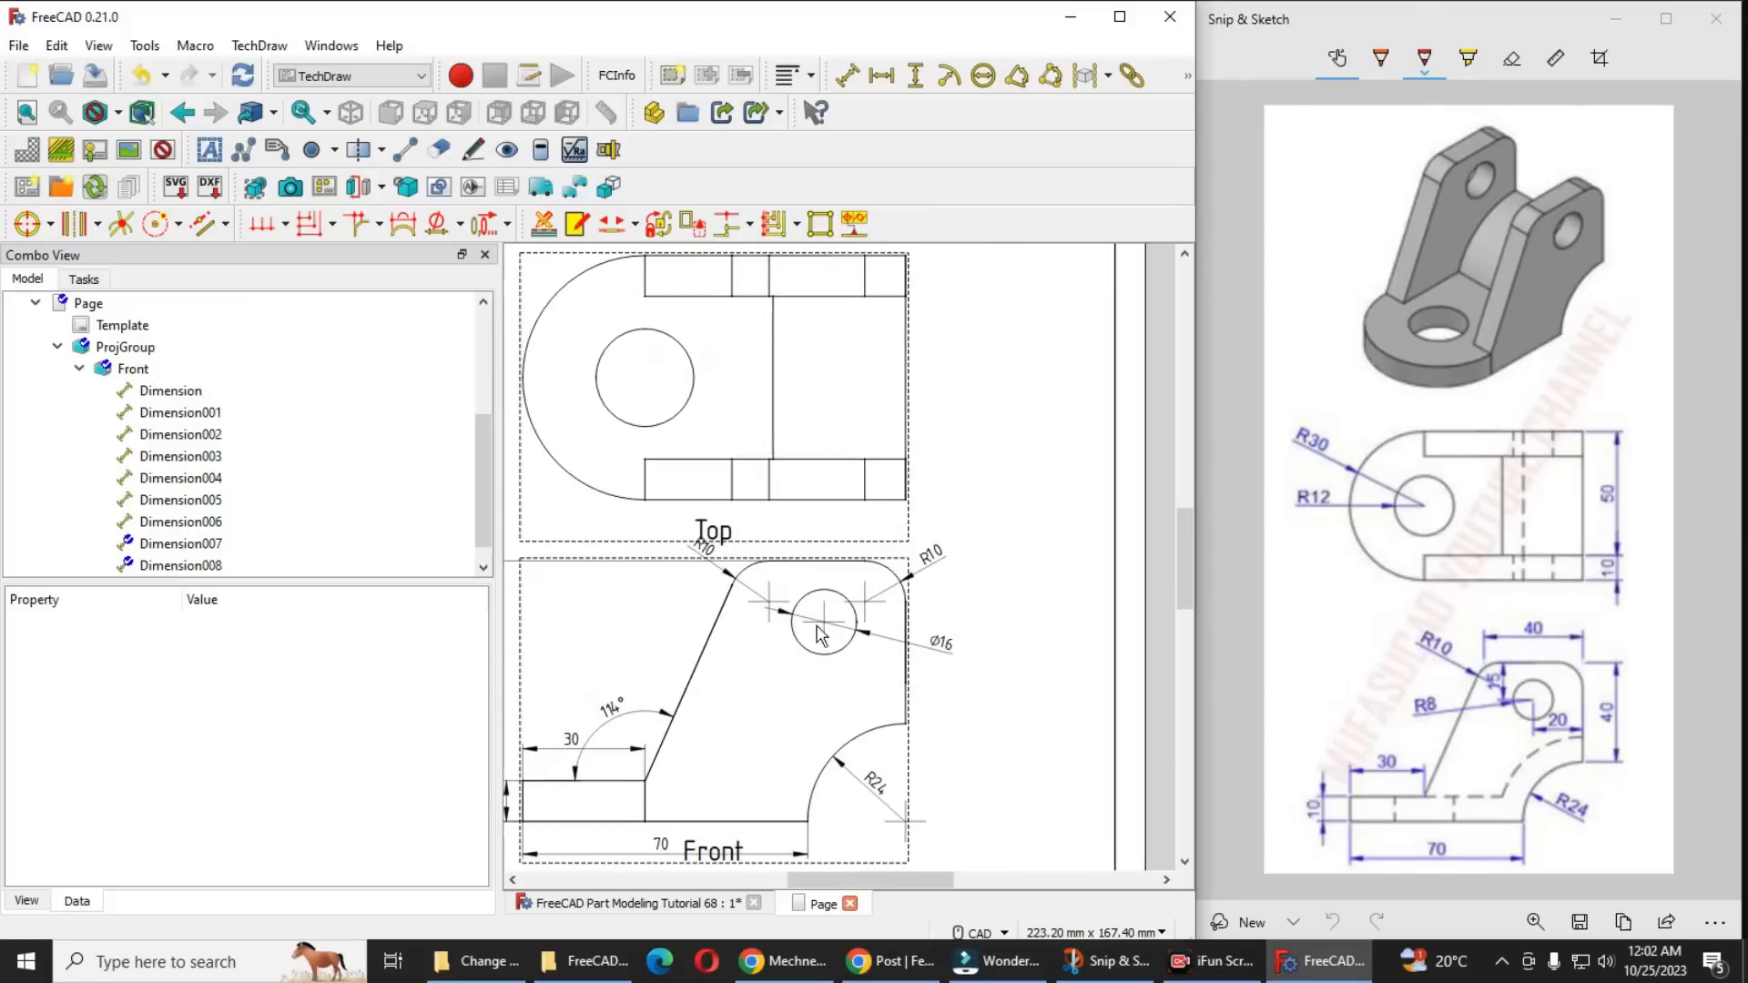
pyautogui.click(653, 438)
pyautogui.click(29, 226)
pyautogui.click(686, 410)
pyautogui.click(29, 226)
pyautogui.scroll(5, 658, 393)
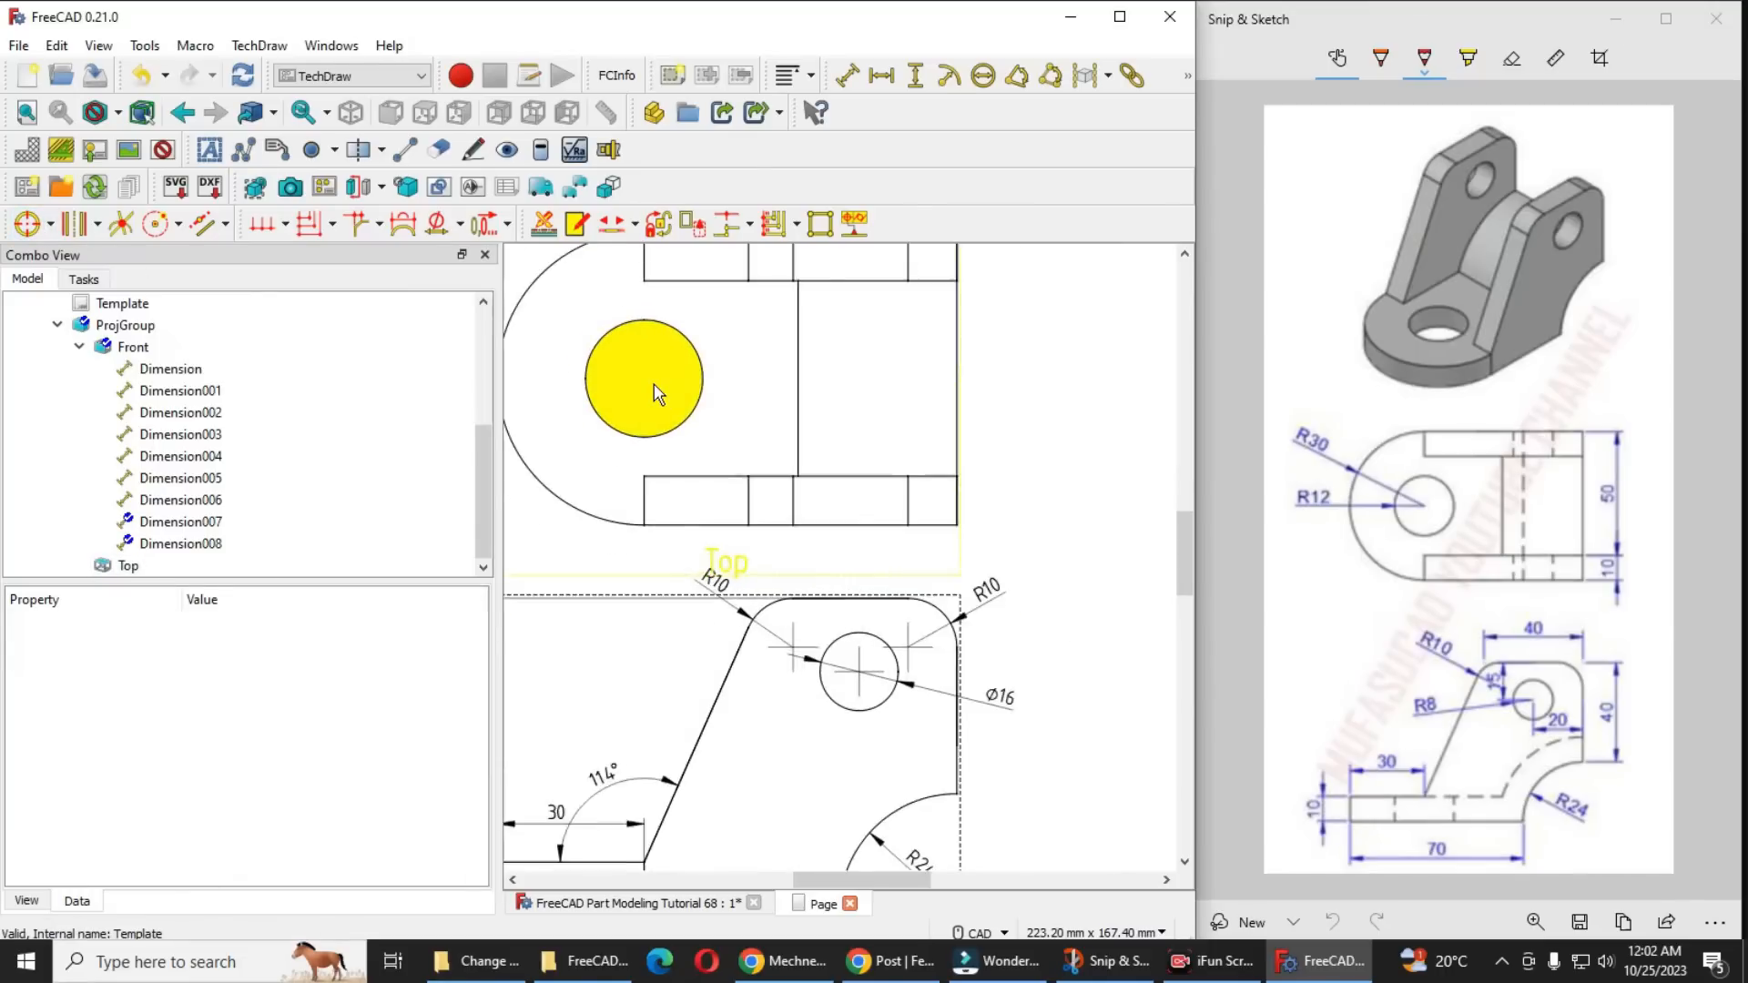
pyautogui.moveTo(675, 409); pyautogui.dragTo(927, 565, button='middle')
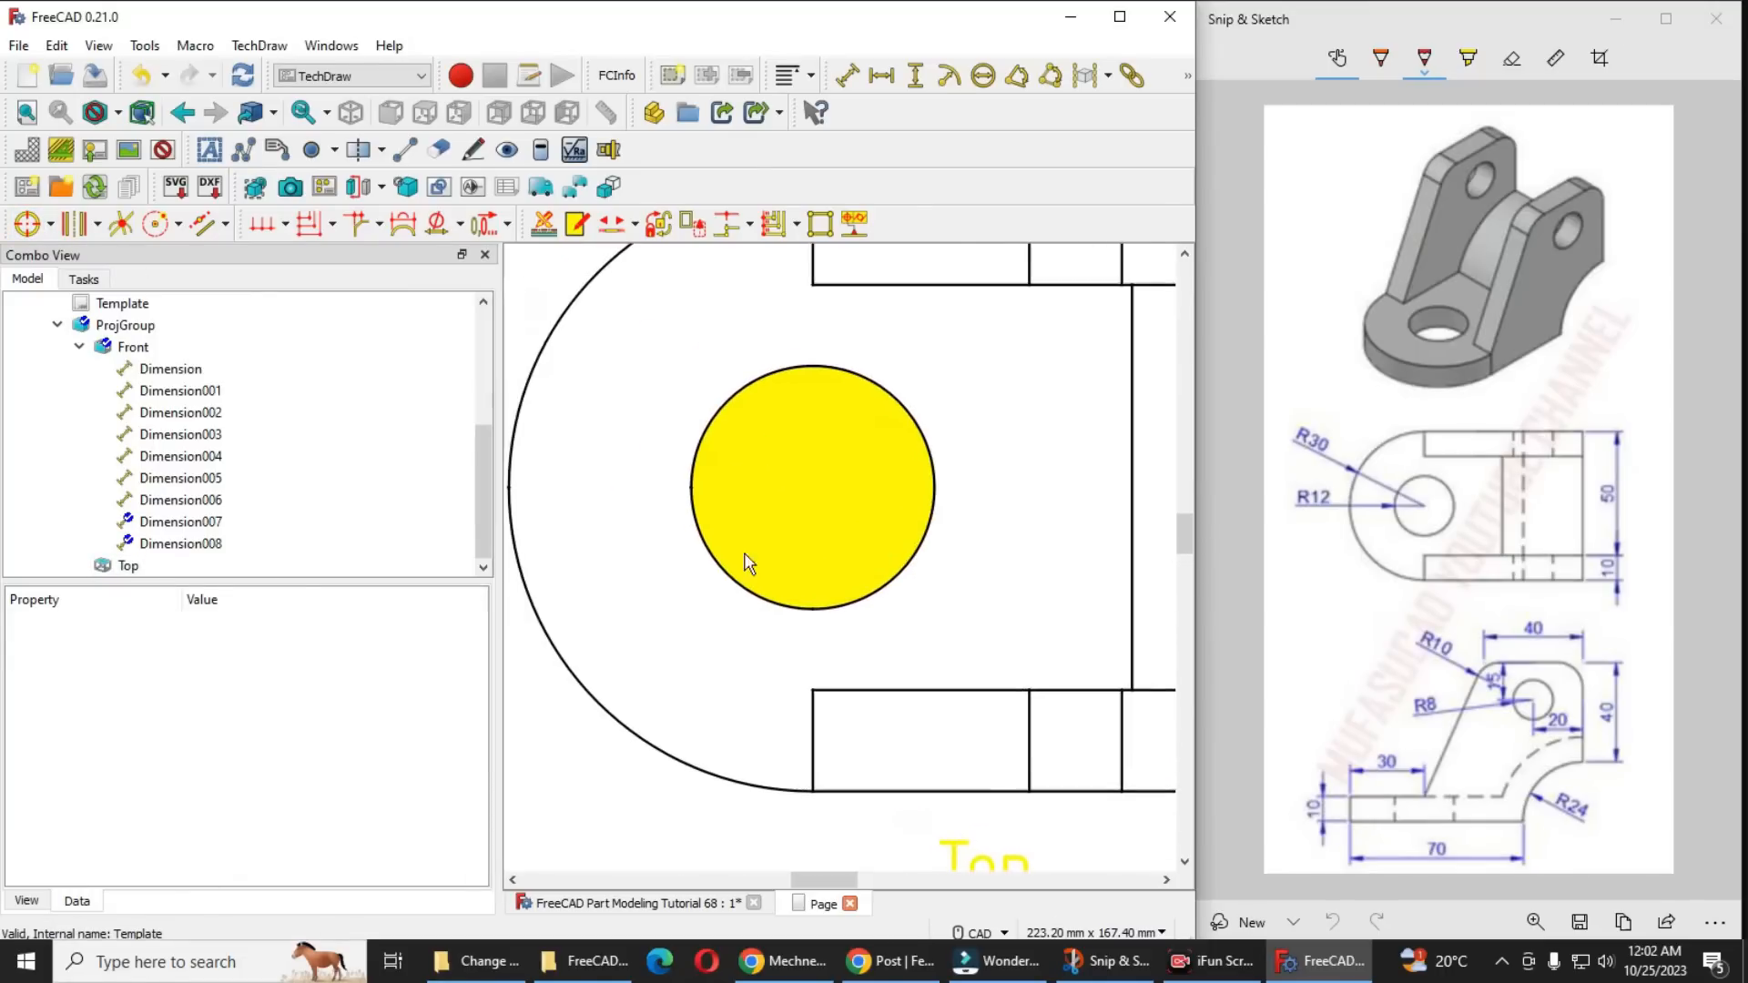
pyautogui.click(726, 577)
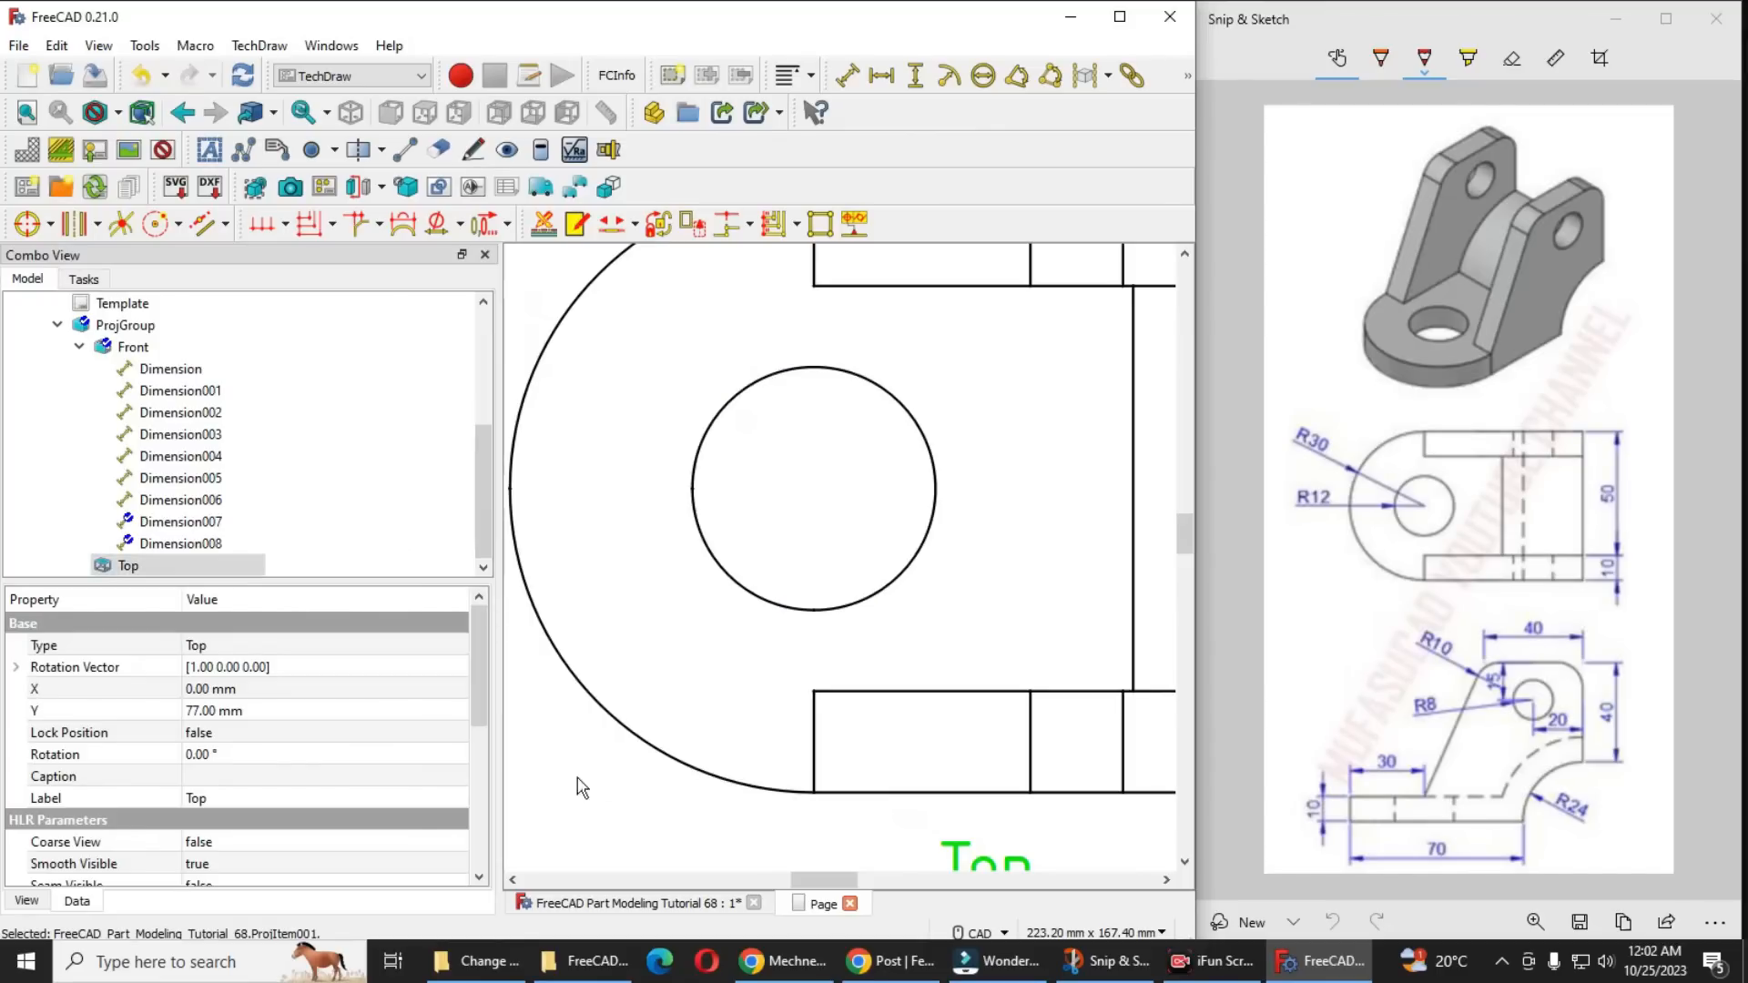
pyautogui.click(803, 611)
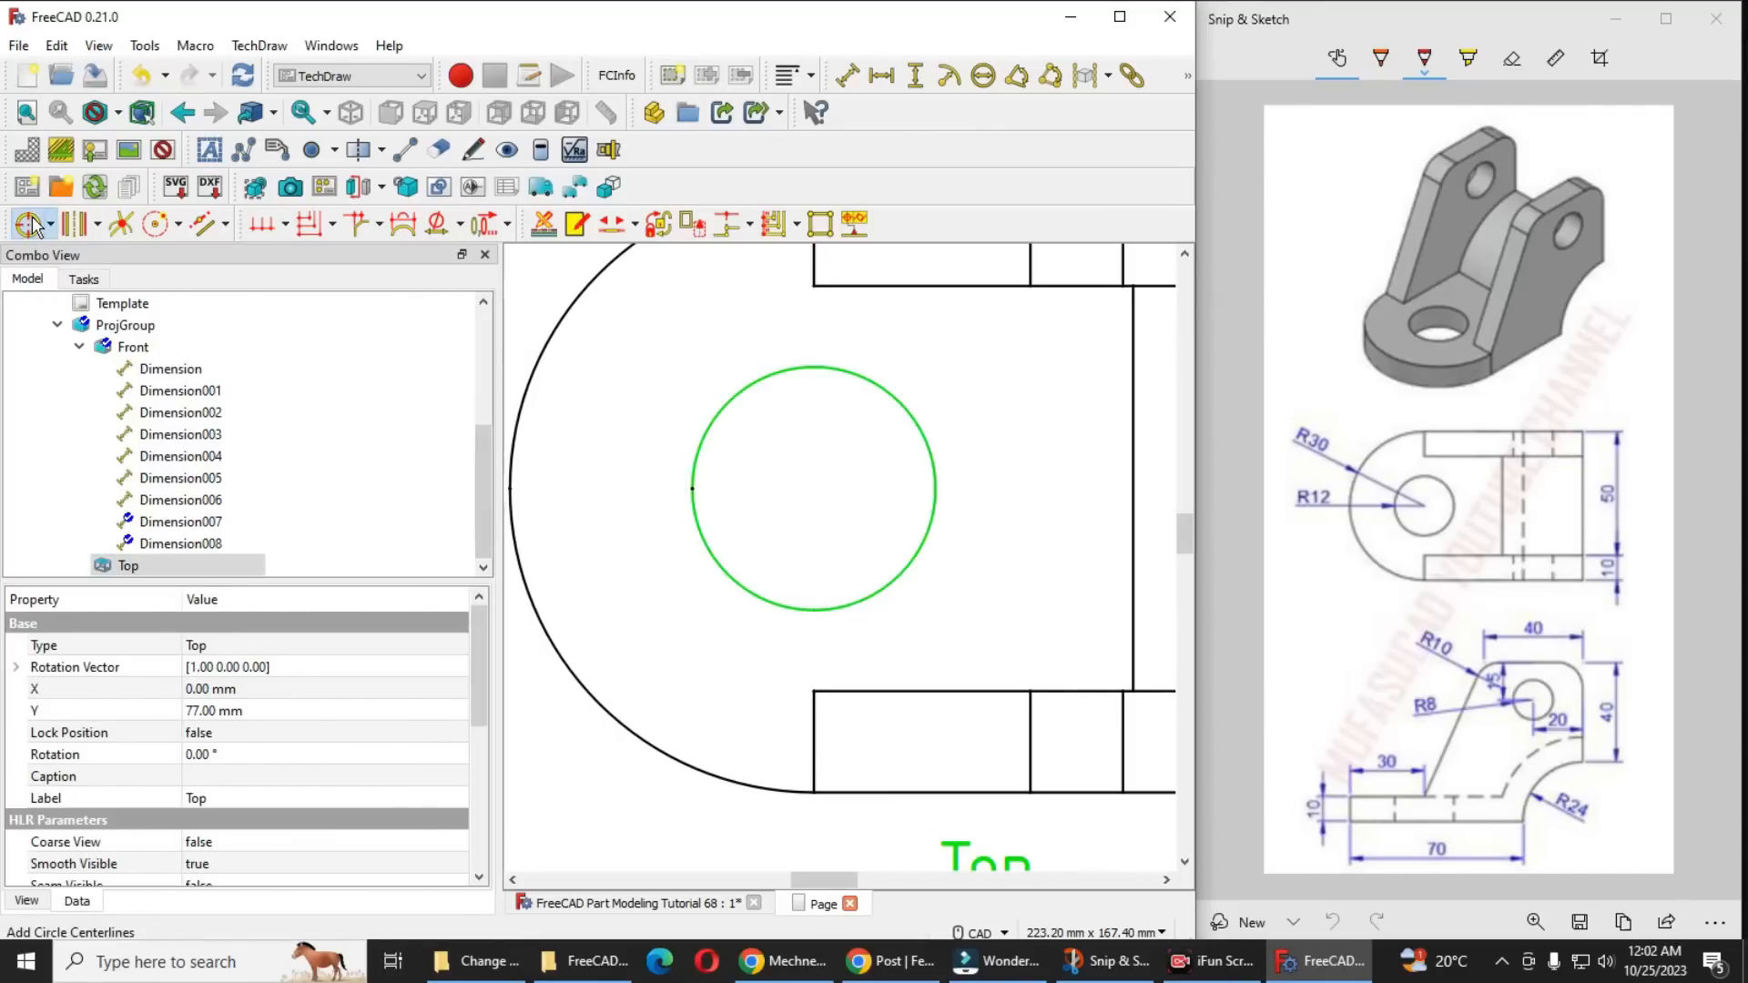
pyautogui.click(695, 551)
pyautogui.scroll(-2, 701, 537)
pyautogui.scroll(2, 697, 510)
pyautogui.scroll(-4, 719, 539)
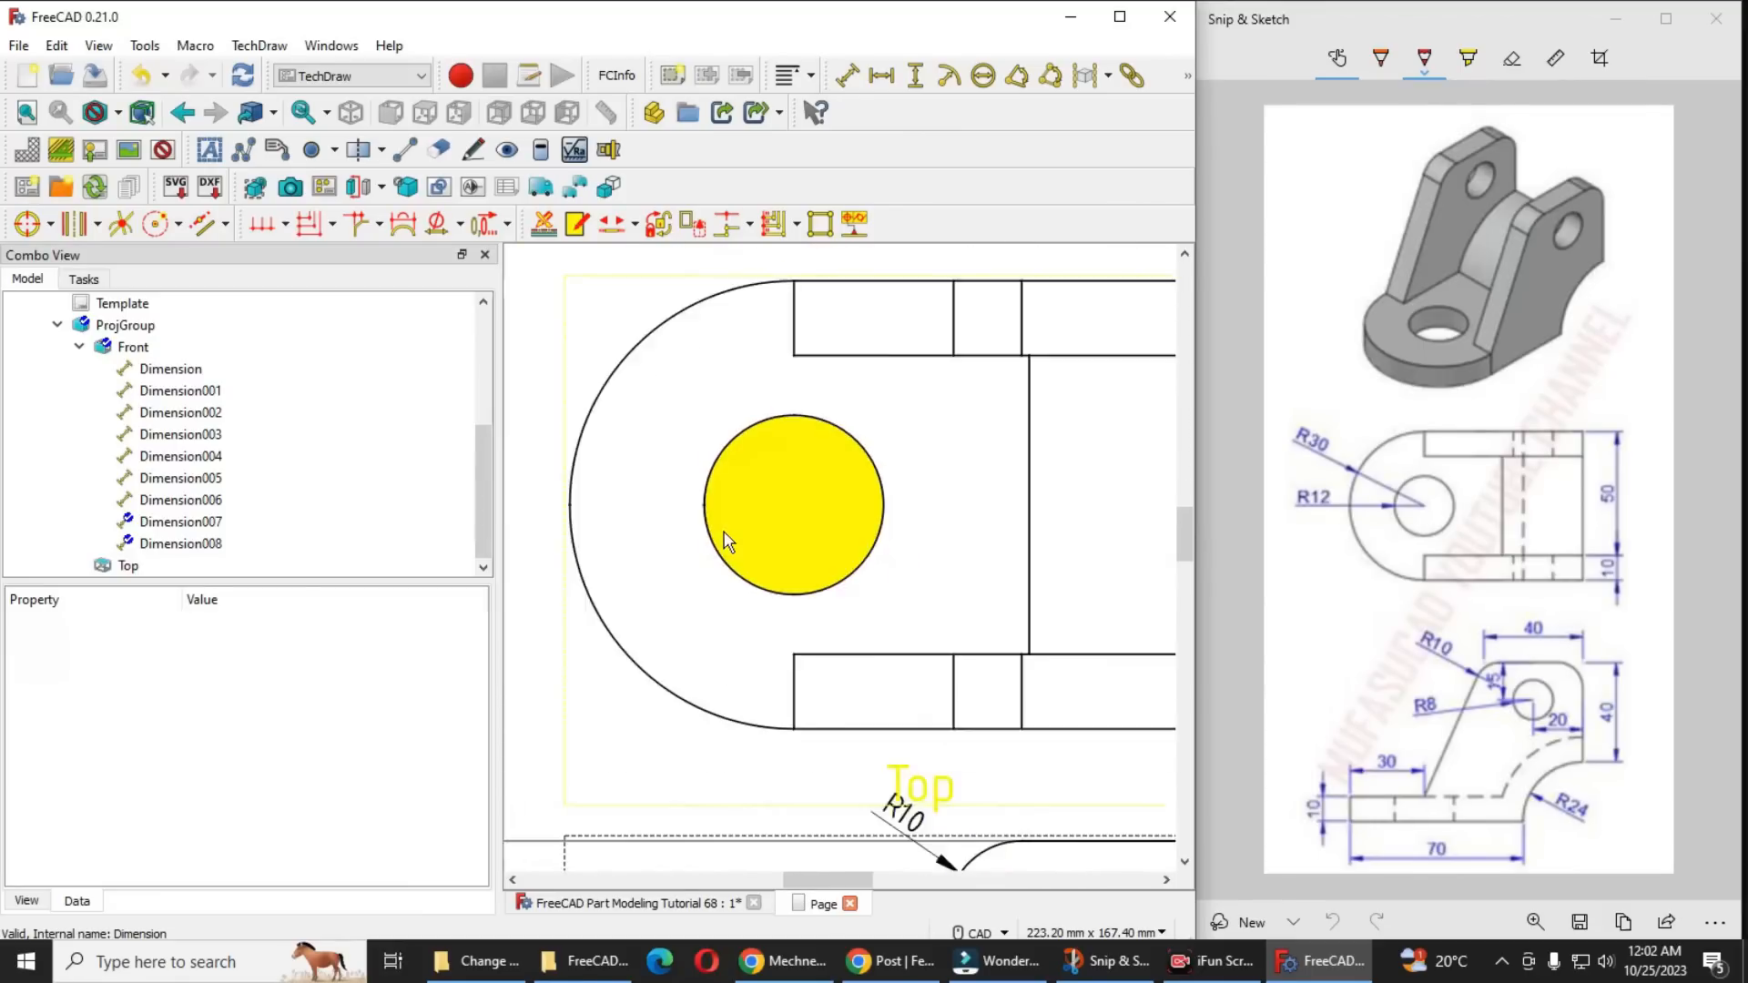
# Add a diameter dimension to the Top view's hole, accepting the approximate value, and place its text outside the rounded end
pyautogui.click(746, 483)
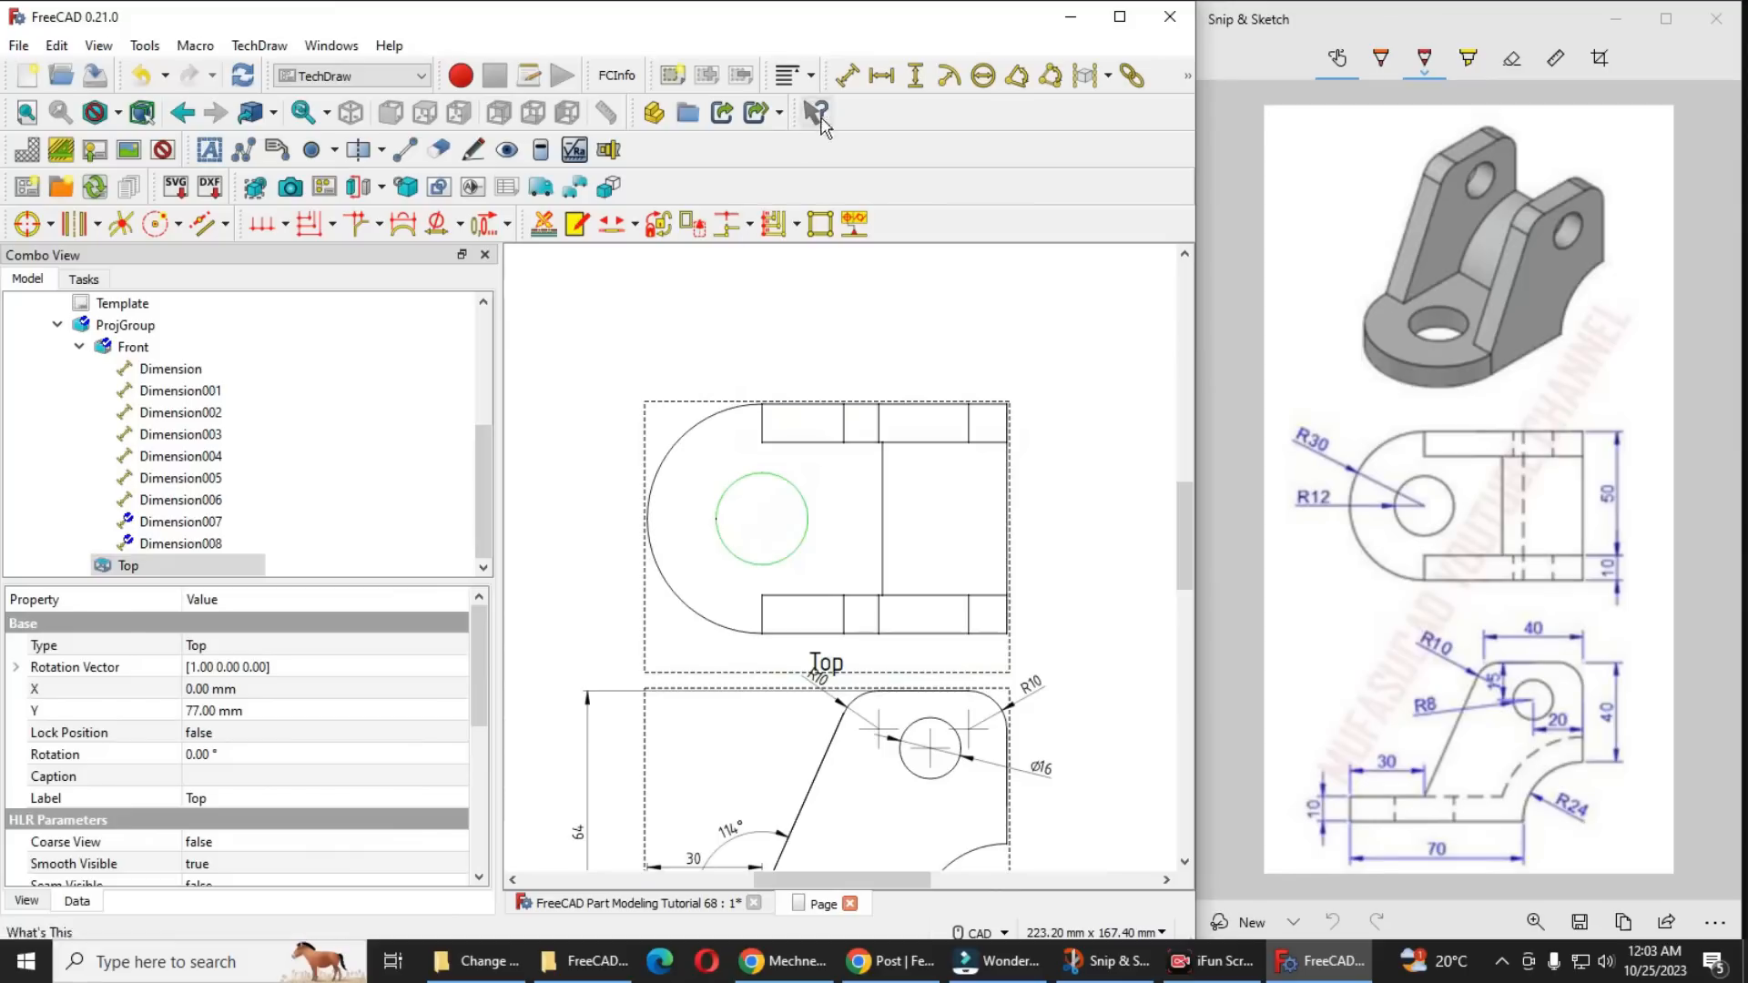
pyautogui.click(983, 76)
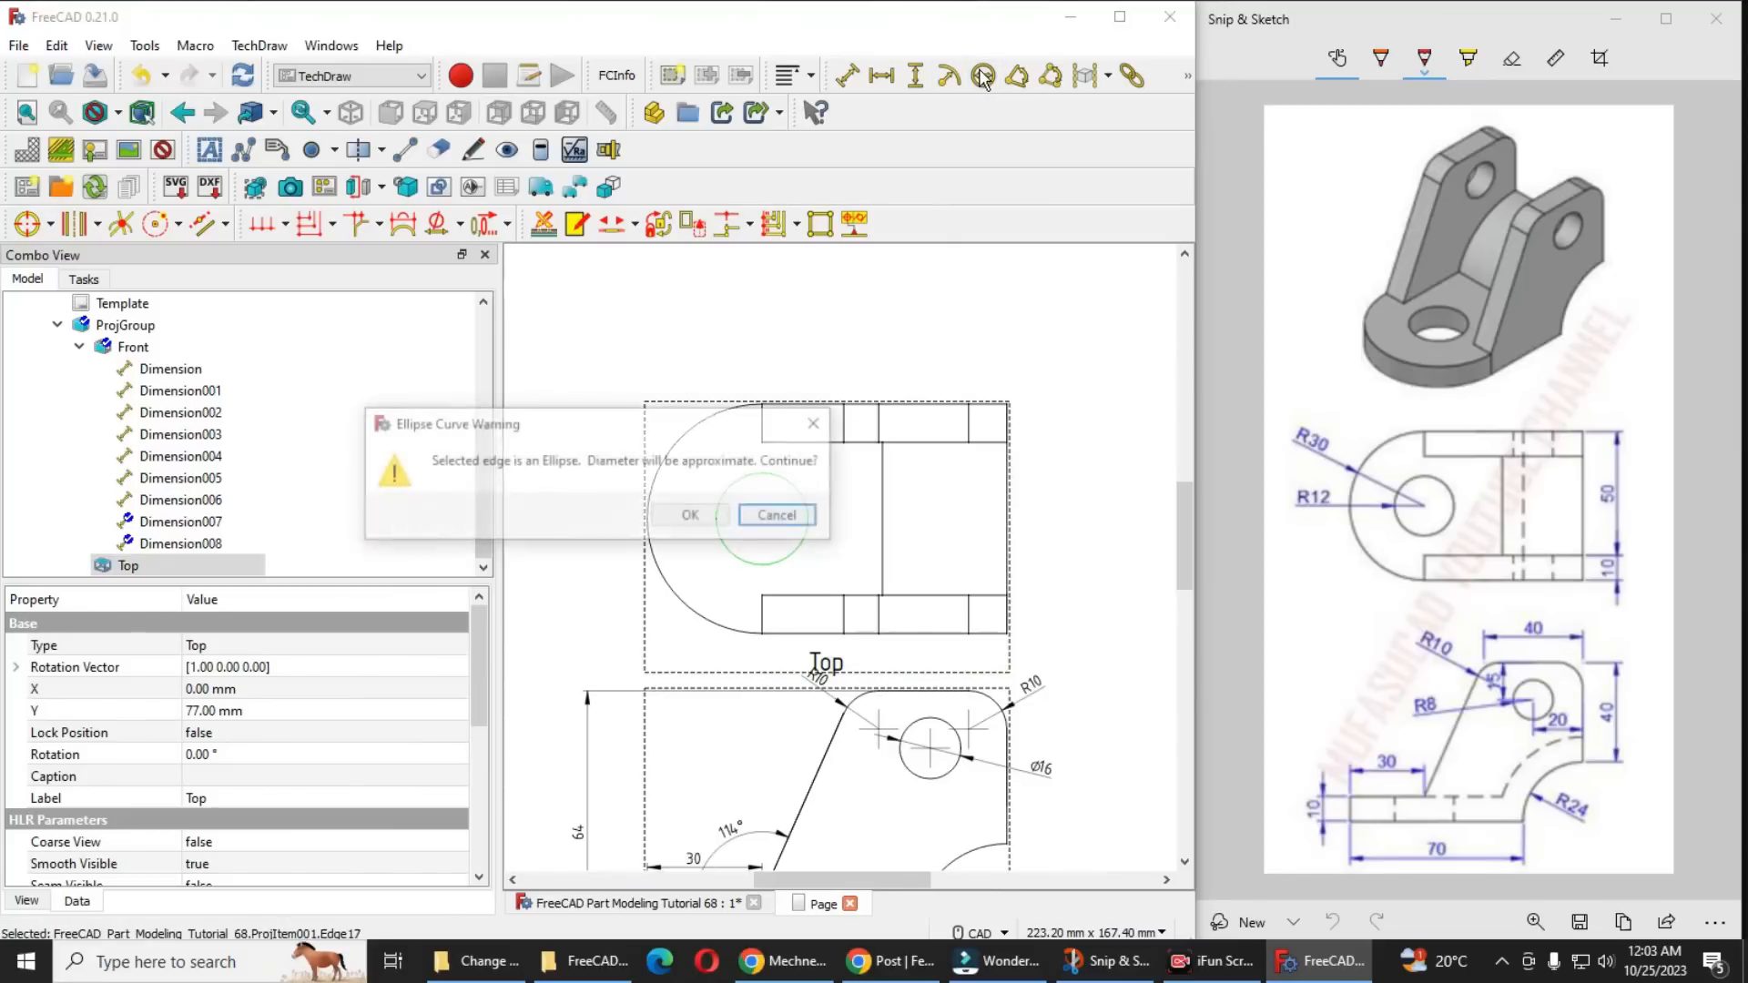
pyautogui.click(690, 519)
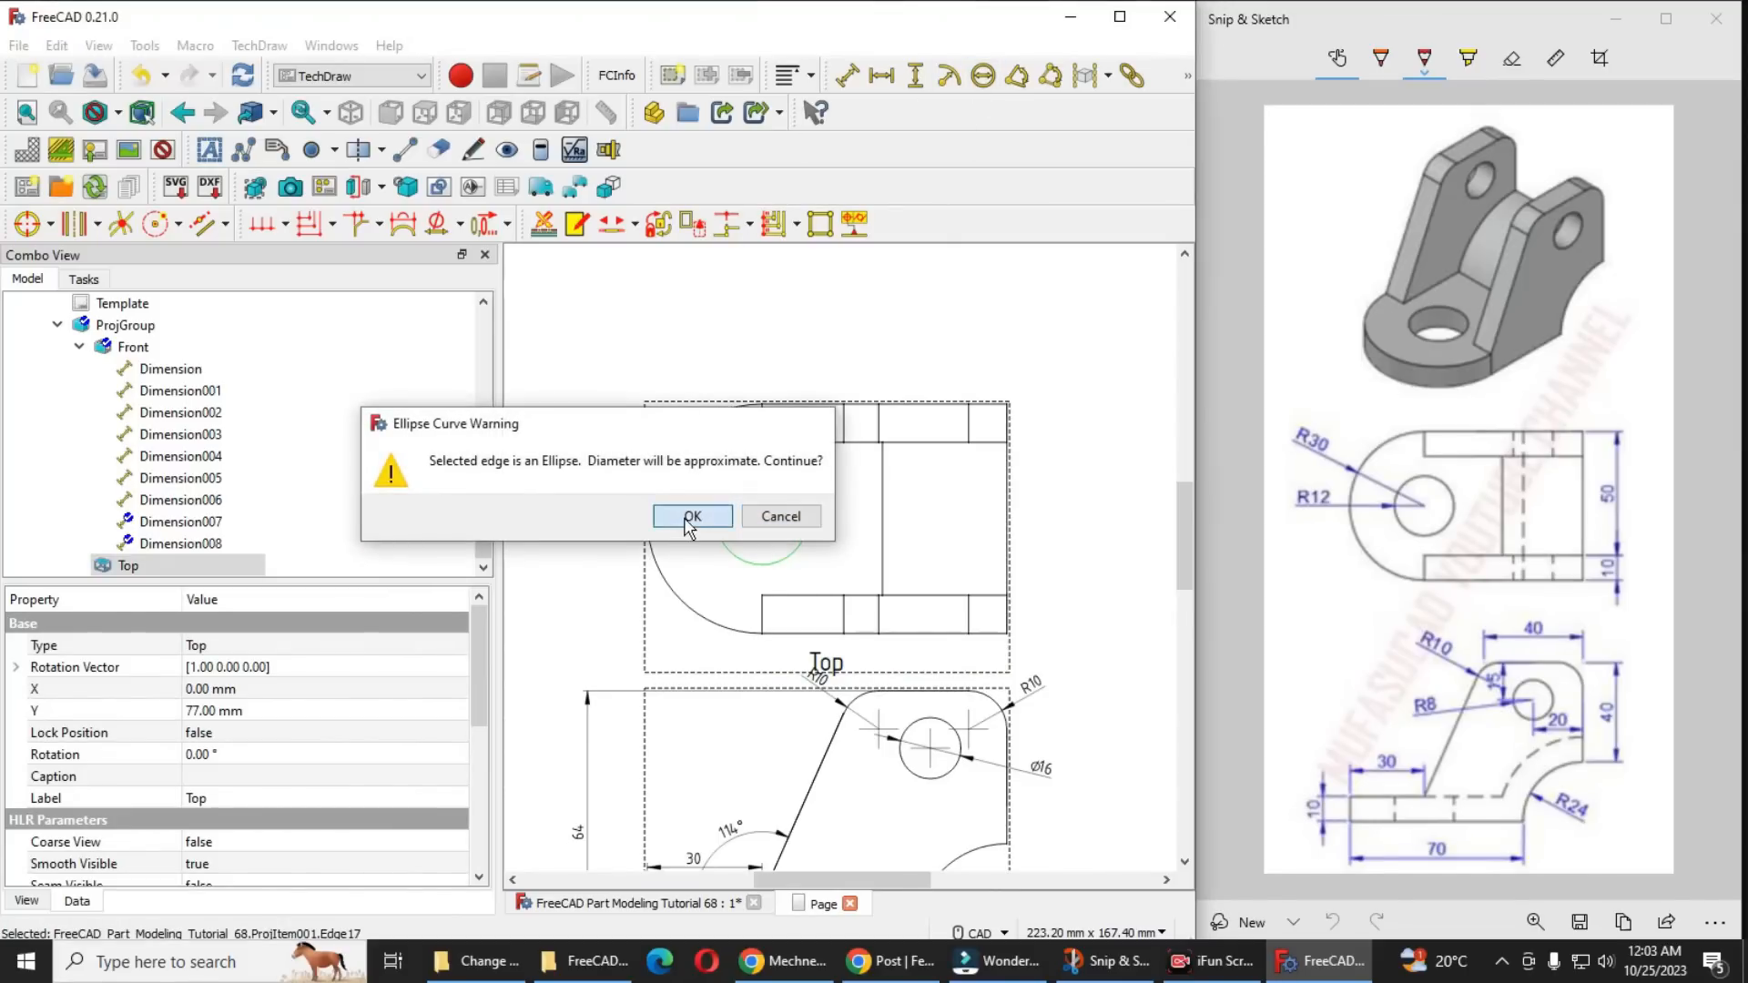
pyautogui.moveTo(832, 541); pyautogui.dragTo(671, 460)
pyautogui.moveTo(657, 456); pyautogui.dragTo(625, 491)
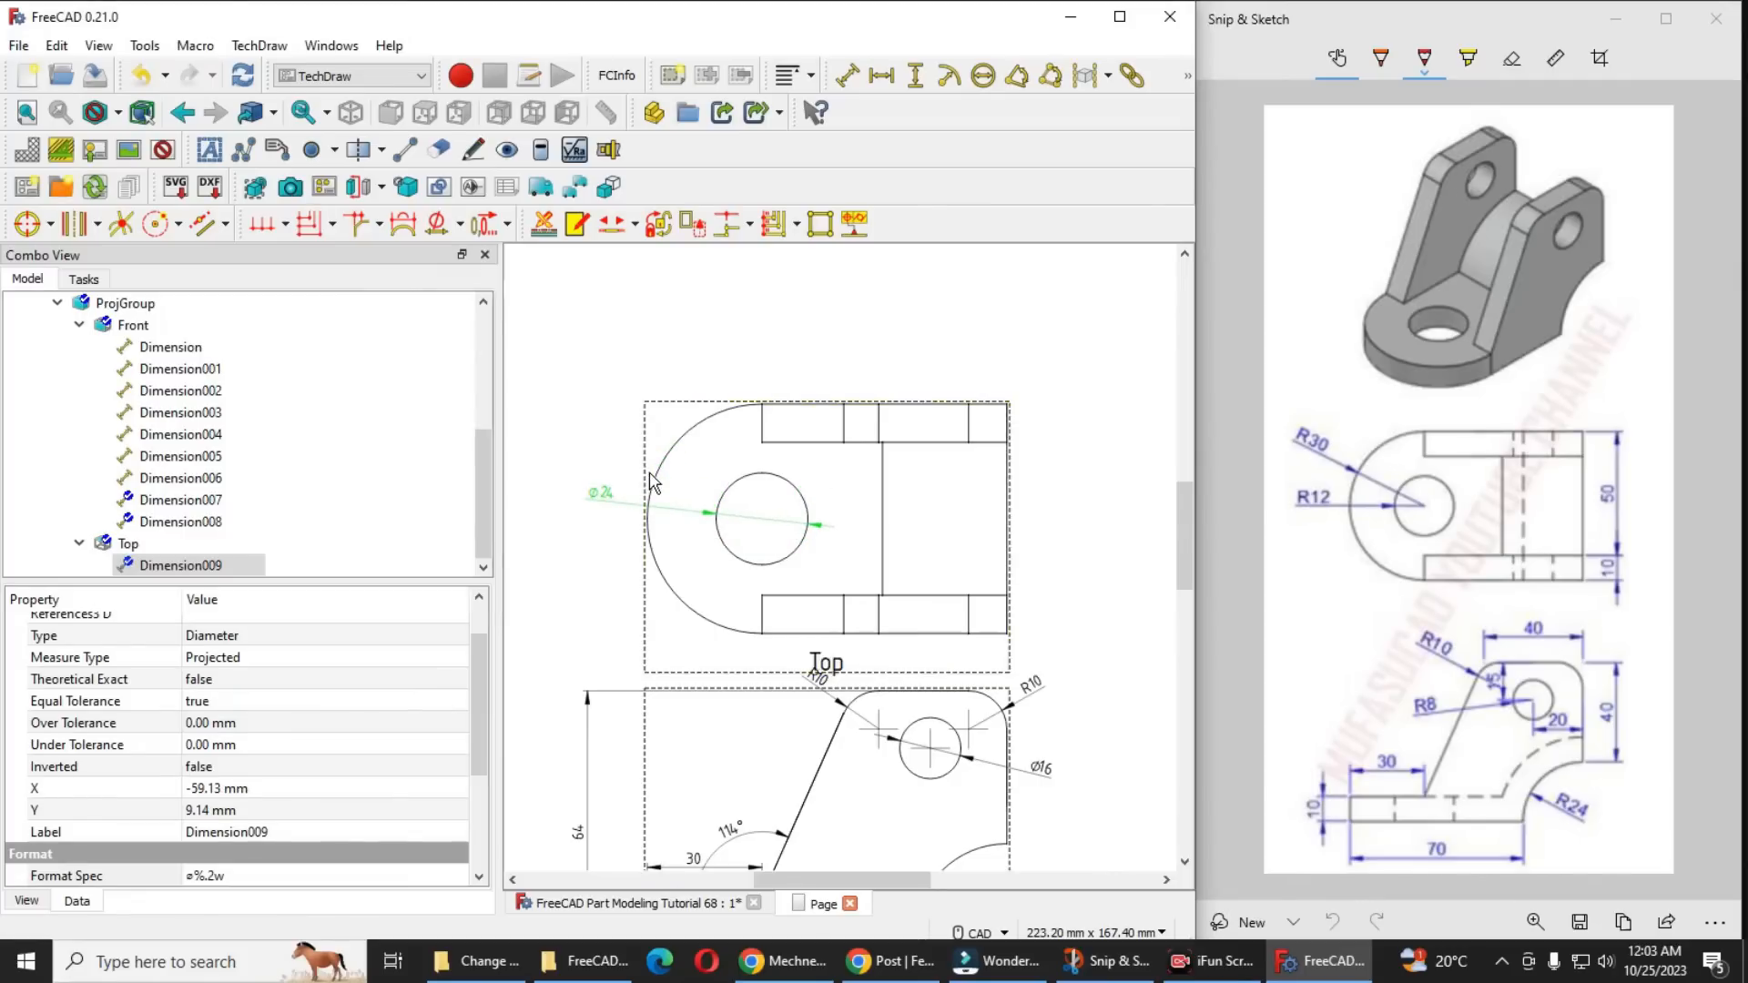
# Add a radius dimension to the Top view's rounded end, accepting the approximate value, and place its text outside, above the hole's diameter dimension
pyautogui.click(657, 481)
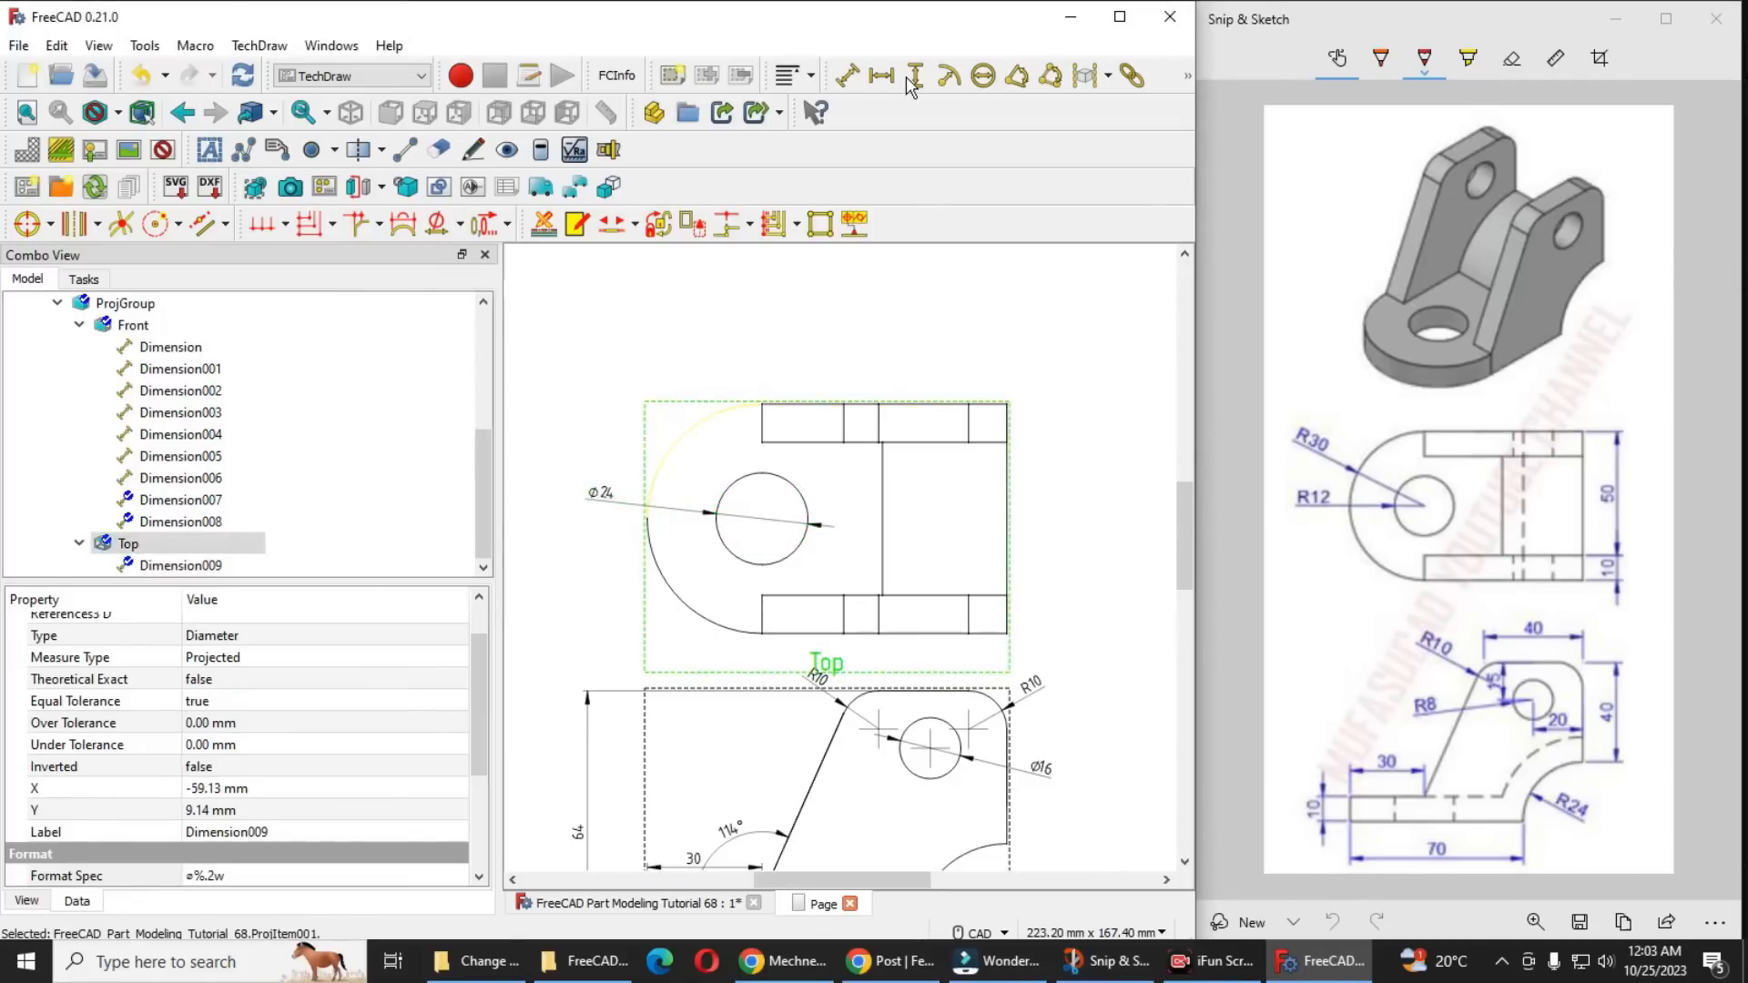
pyautogui.click(949, 75)
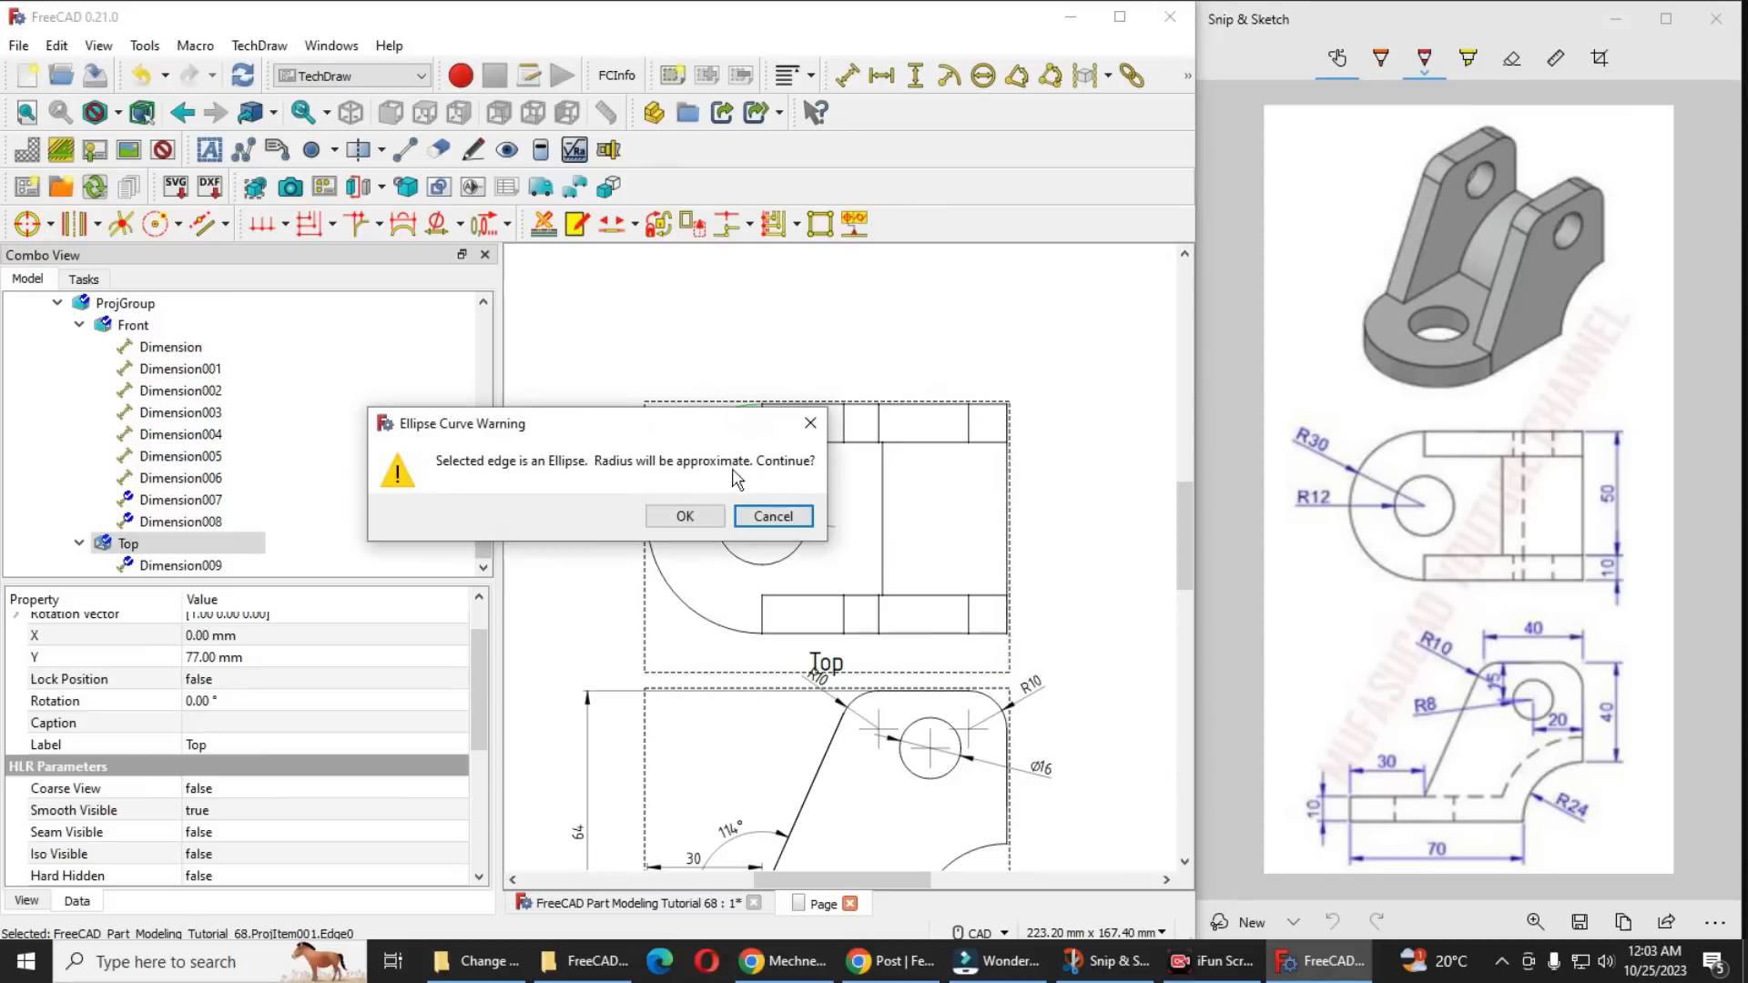
pyautogui.click(685, 516)
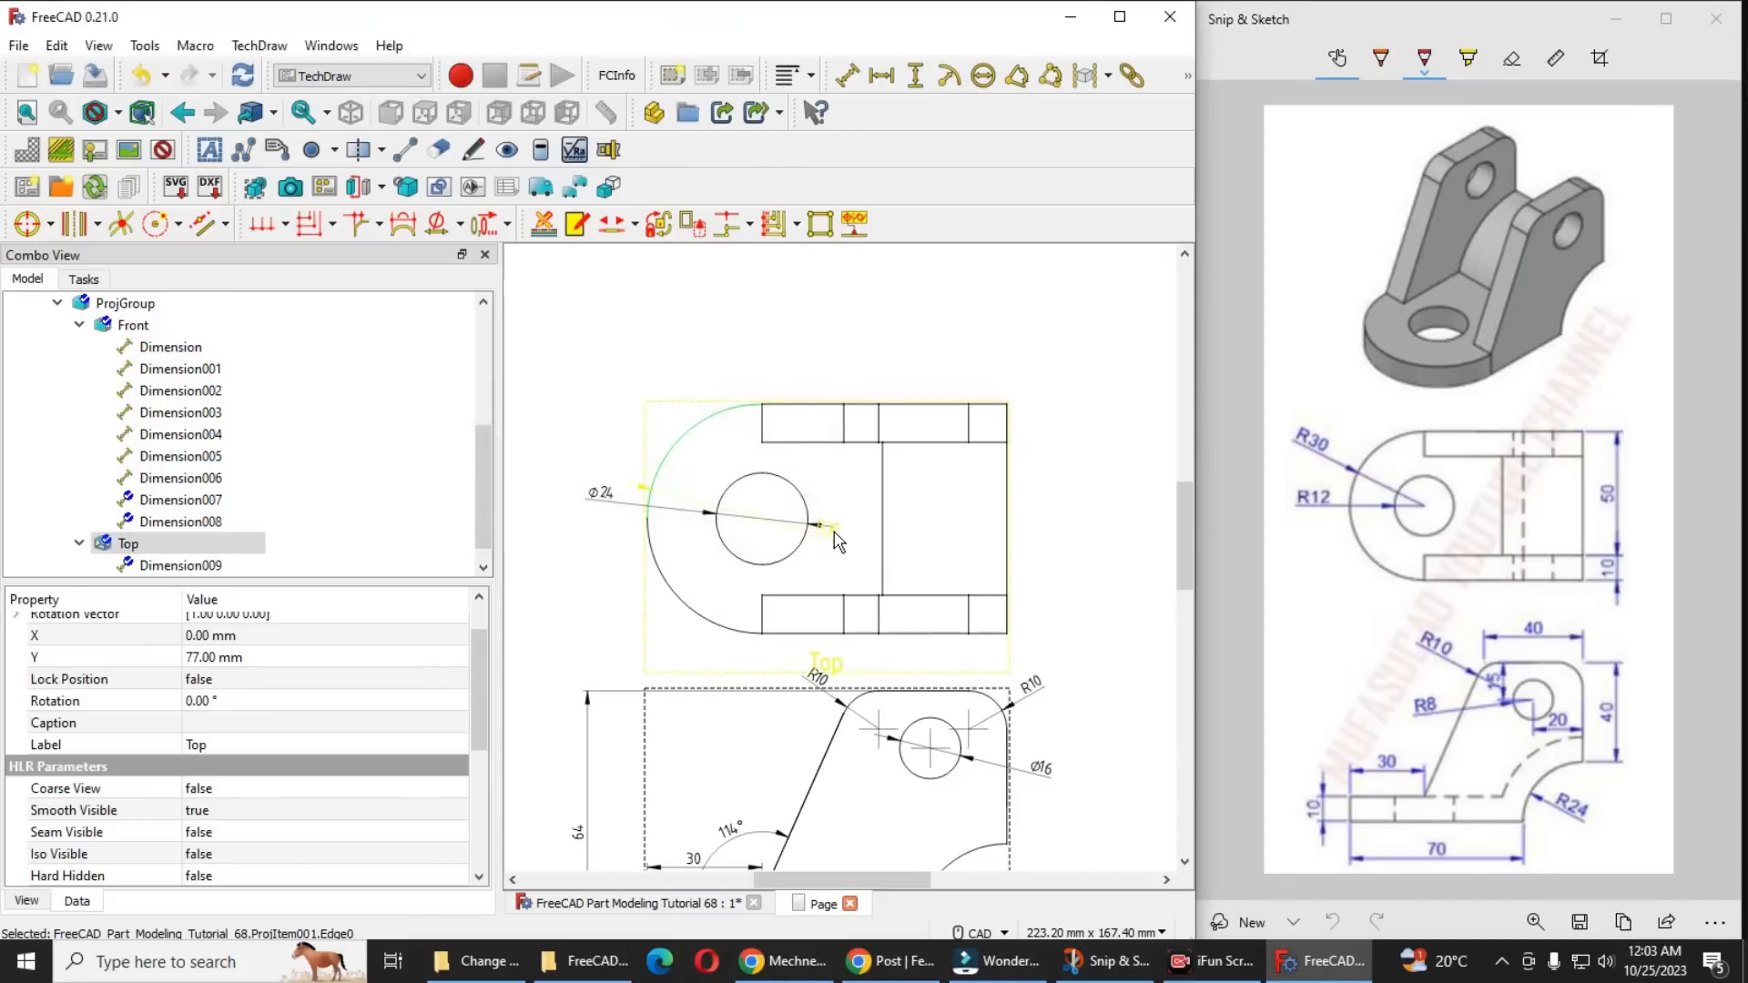
pyautogui.moveTo(796, 526); pyautogui.dragTo(626, 449)
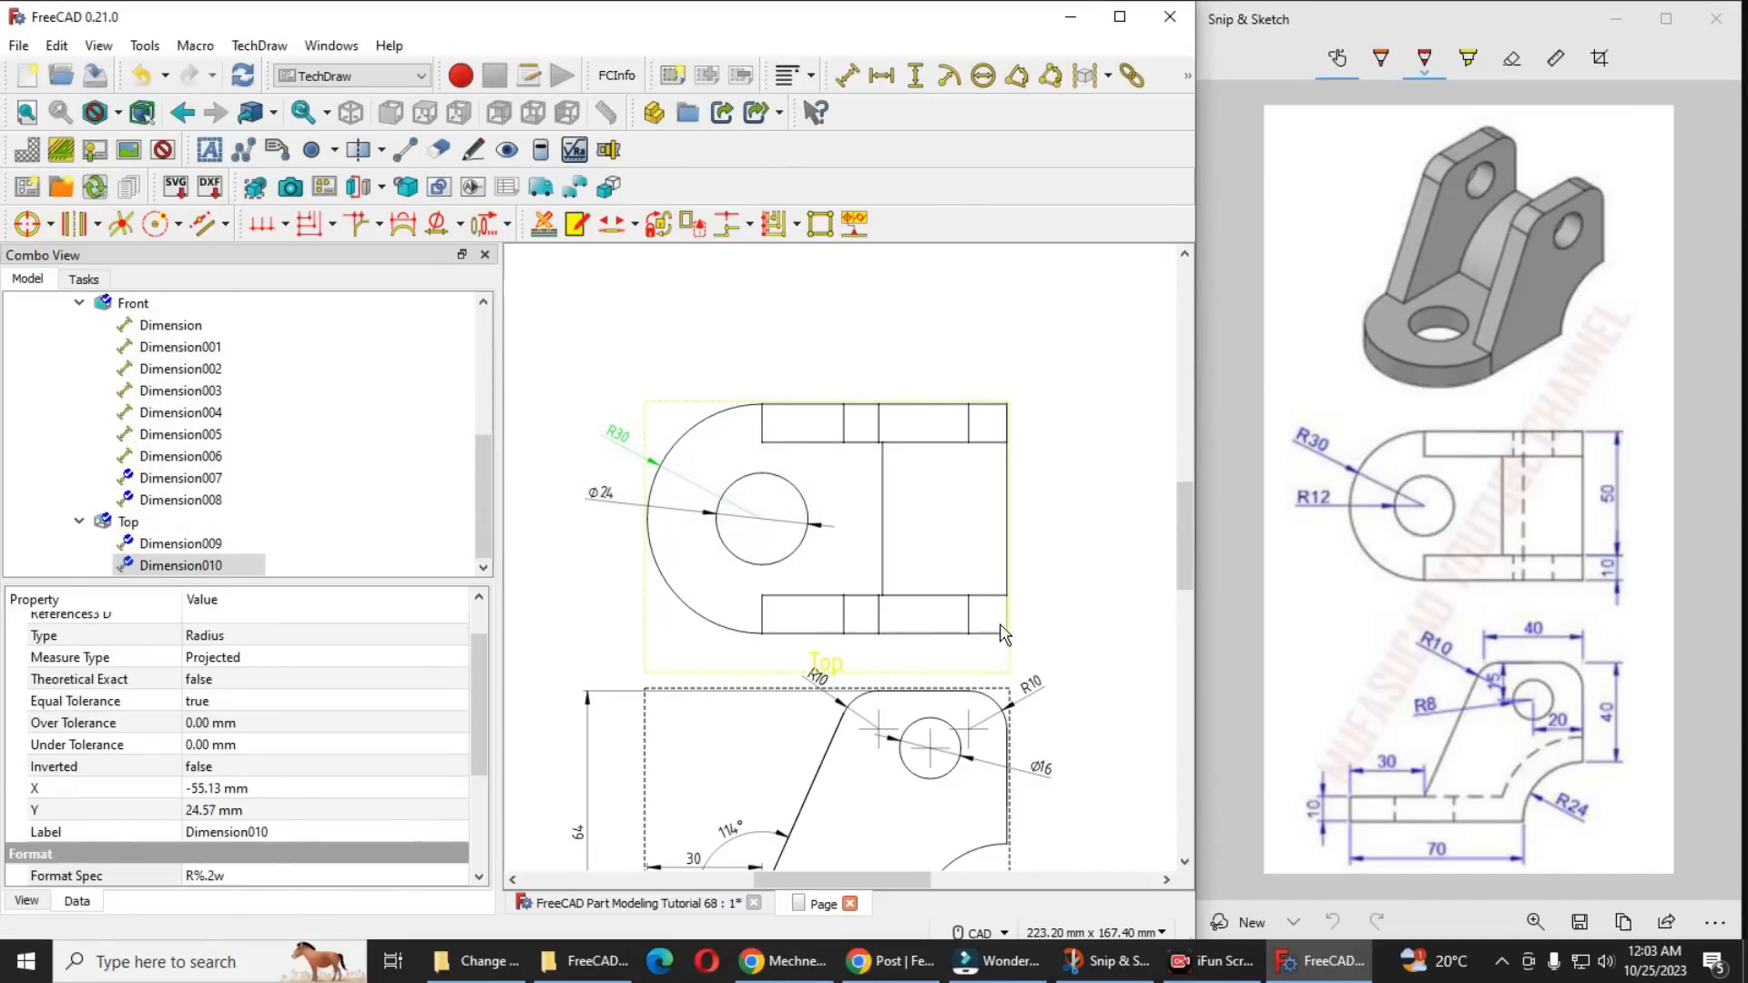
# Add a vertical dimension to the right end of the Top view's lower lug and place it outside the view
pyautogui.scroll(1, 1025, 628)
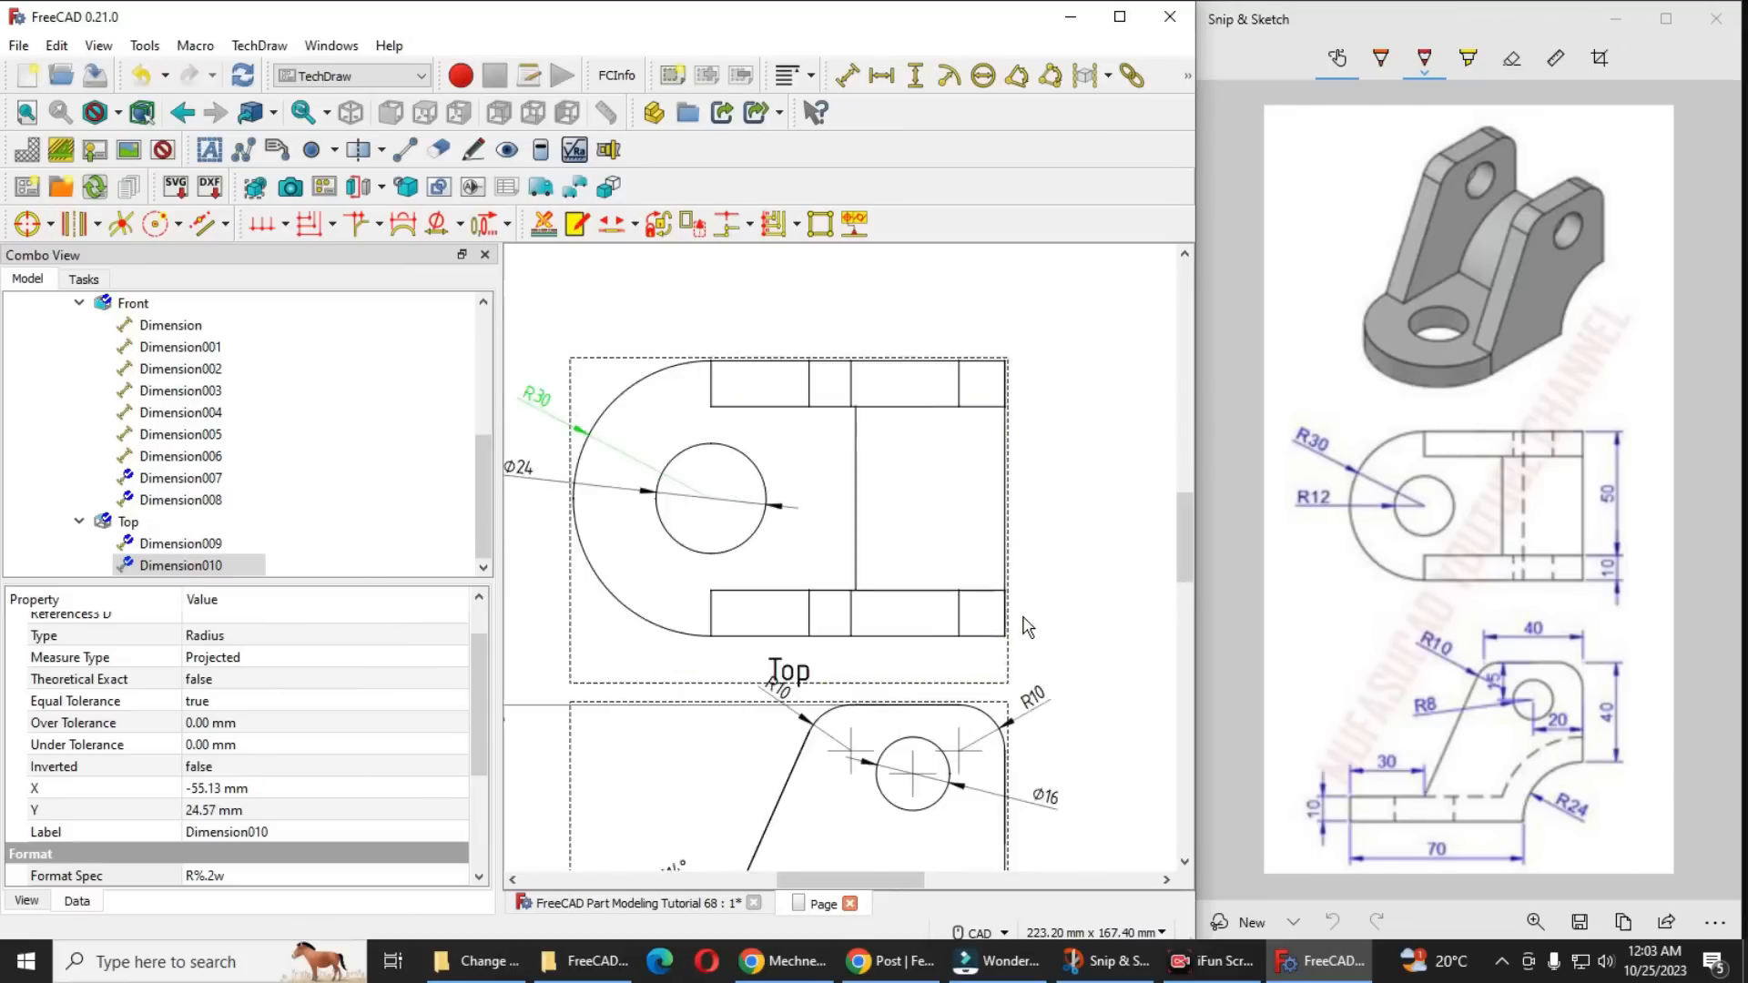
pyautogui.scroll(3, 1027, 628)
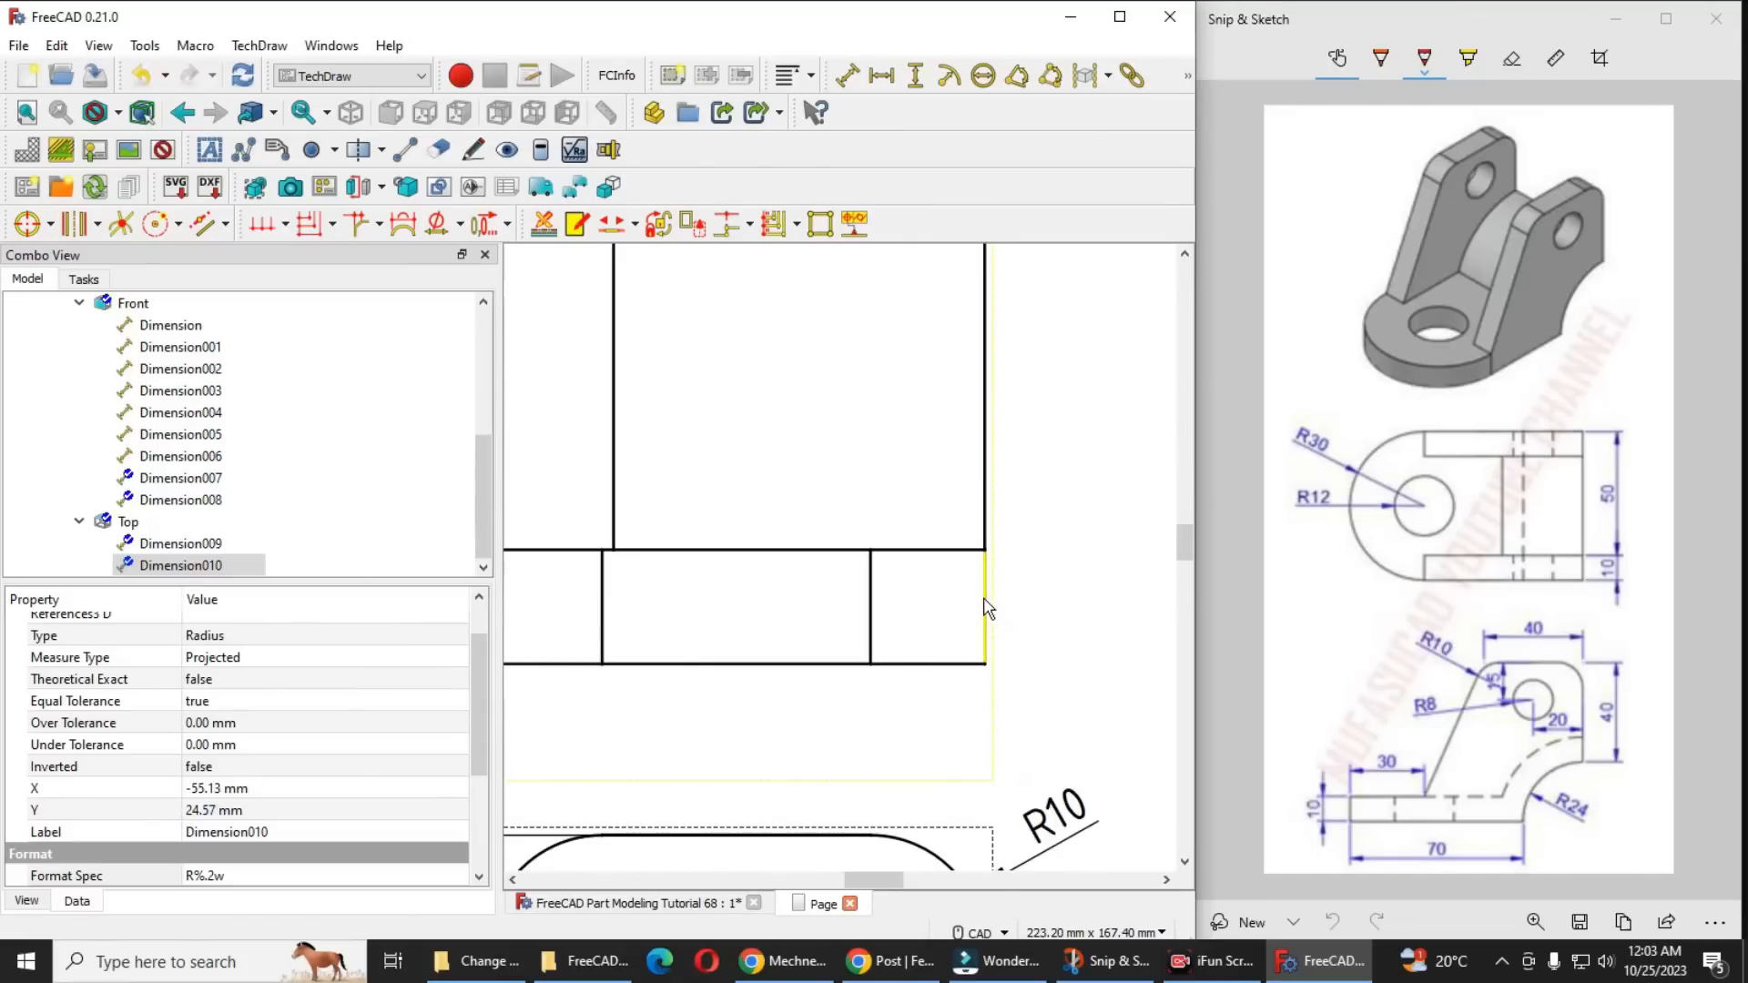
pyautogui.click(986, 609)
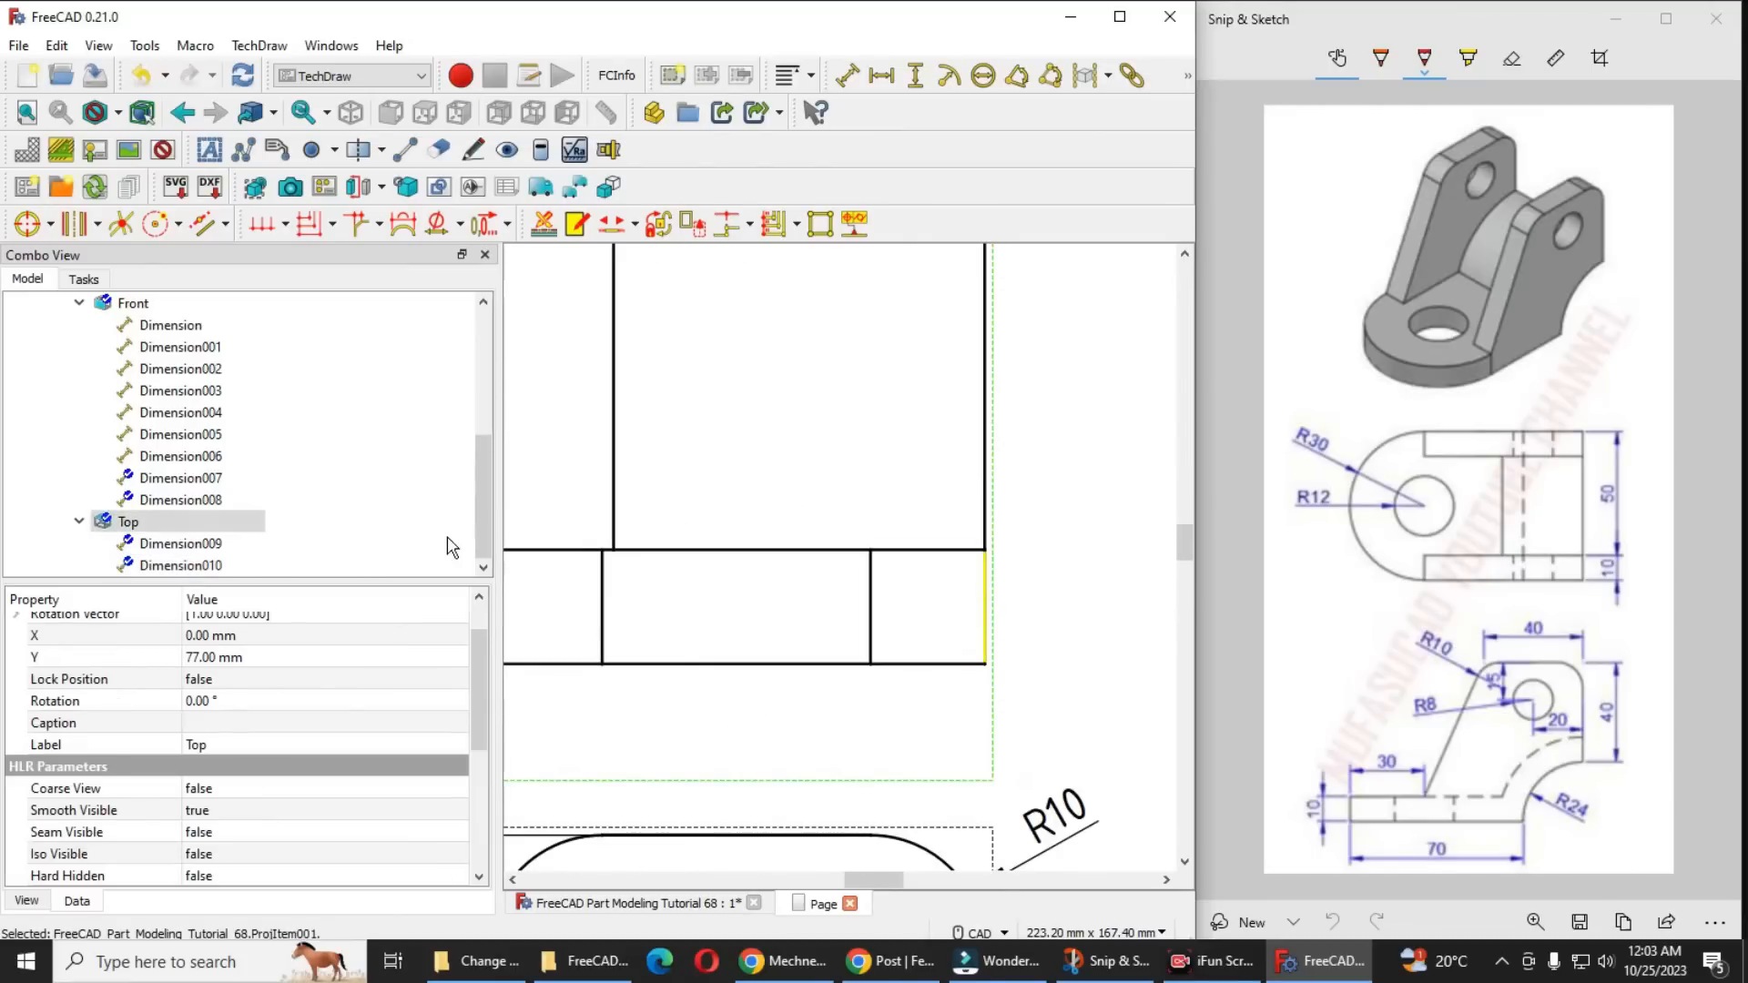
pyautogui.click(916, 76)
pyautogui.moveTo(981, 606); pyautogui.dragTo(1079, 612)
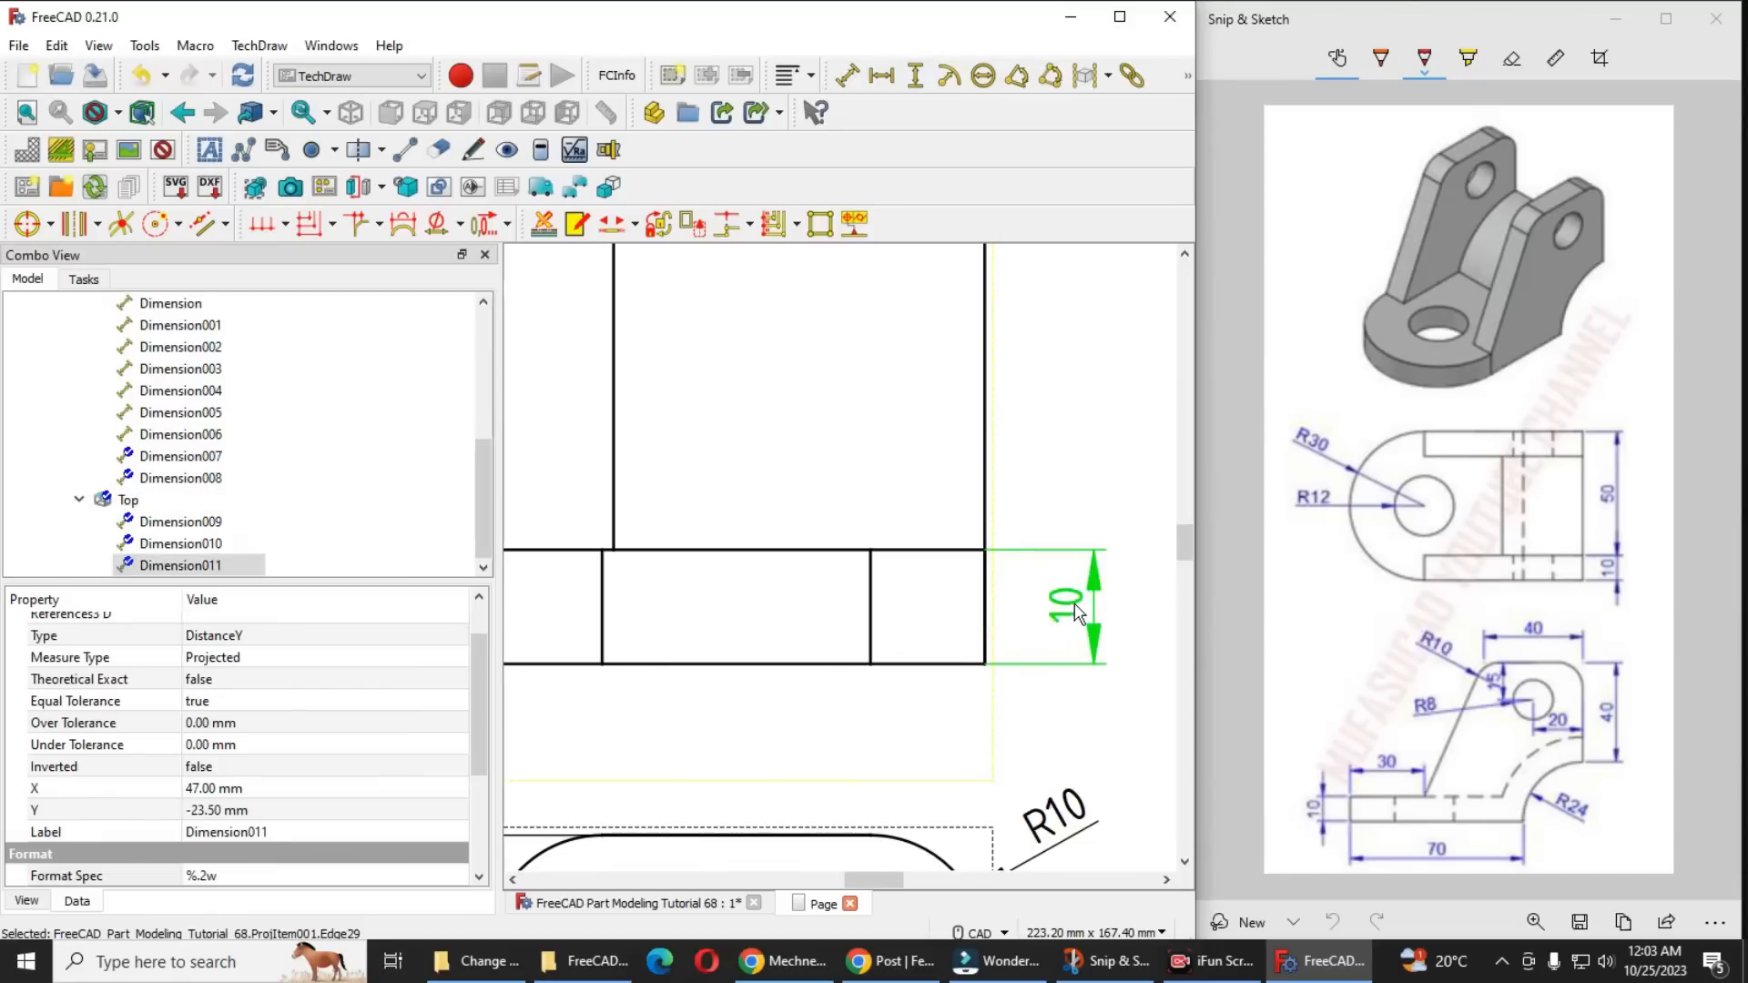
# Add a vertical dimension to the Top view's right edge between the two lugs and line it up with the lower lug's dimension
pyautogui.click(925, 527)
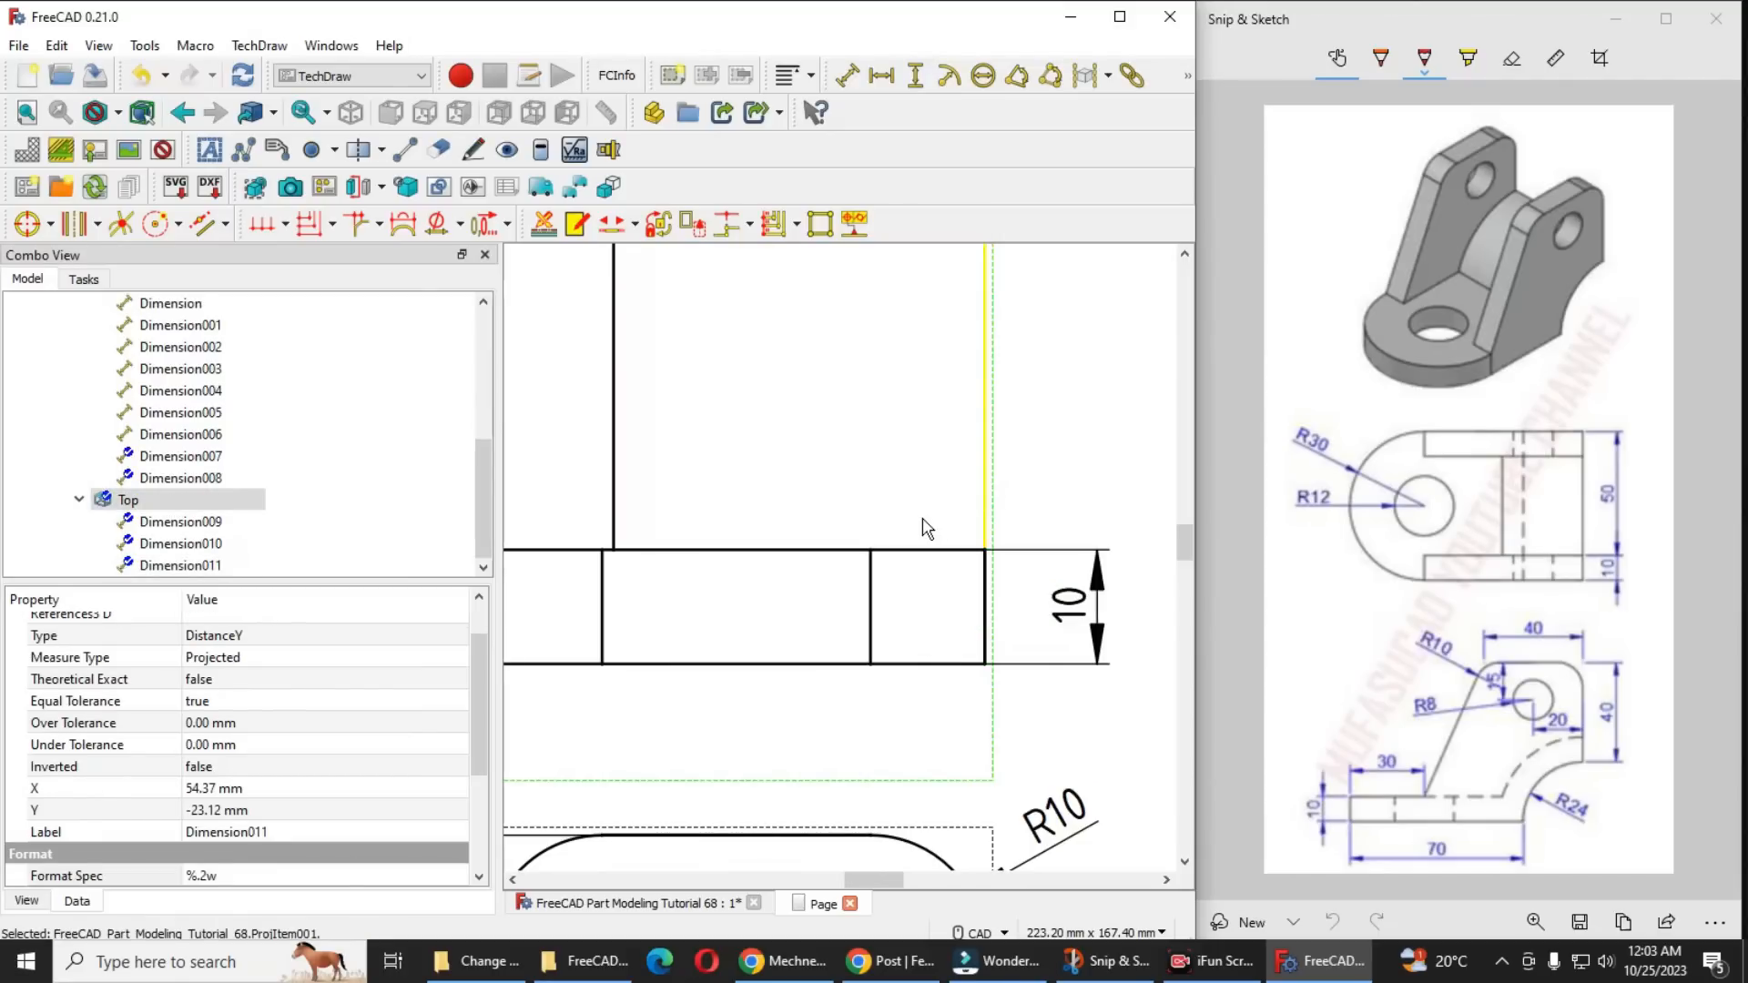
pyautogui.scroll(1, 927, 528)
pyautogui.scroll(3, 925, 528)
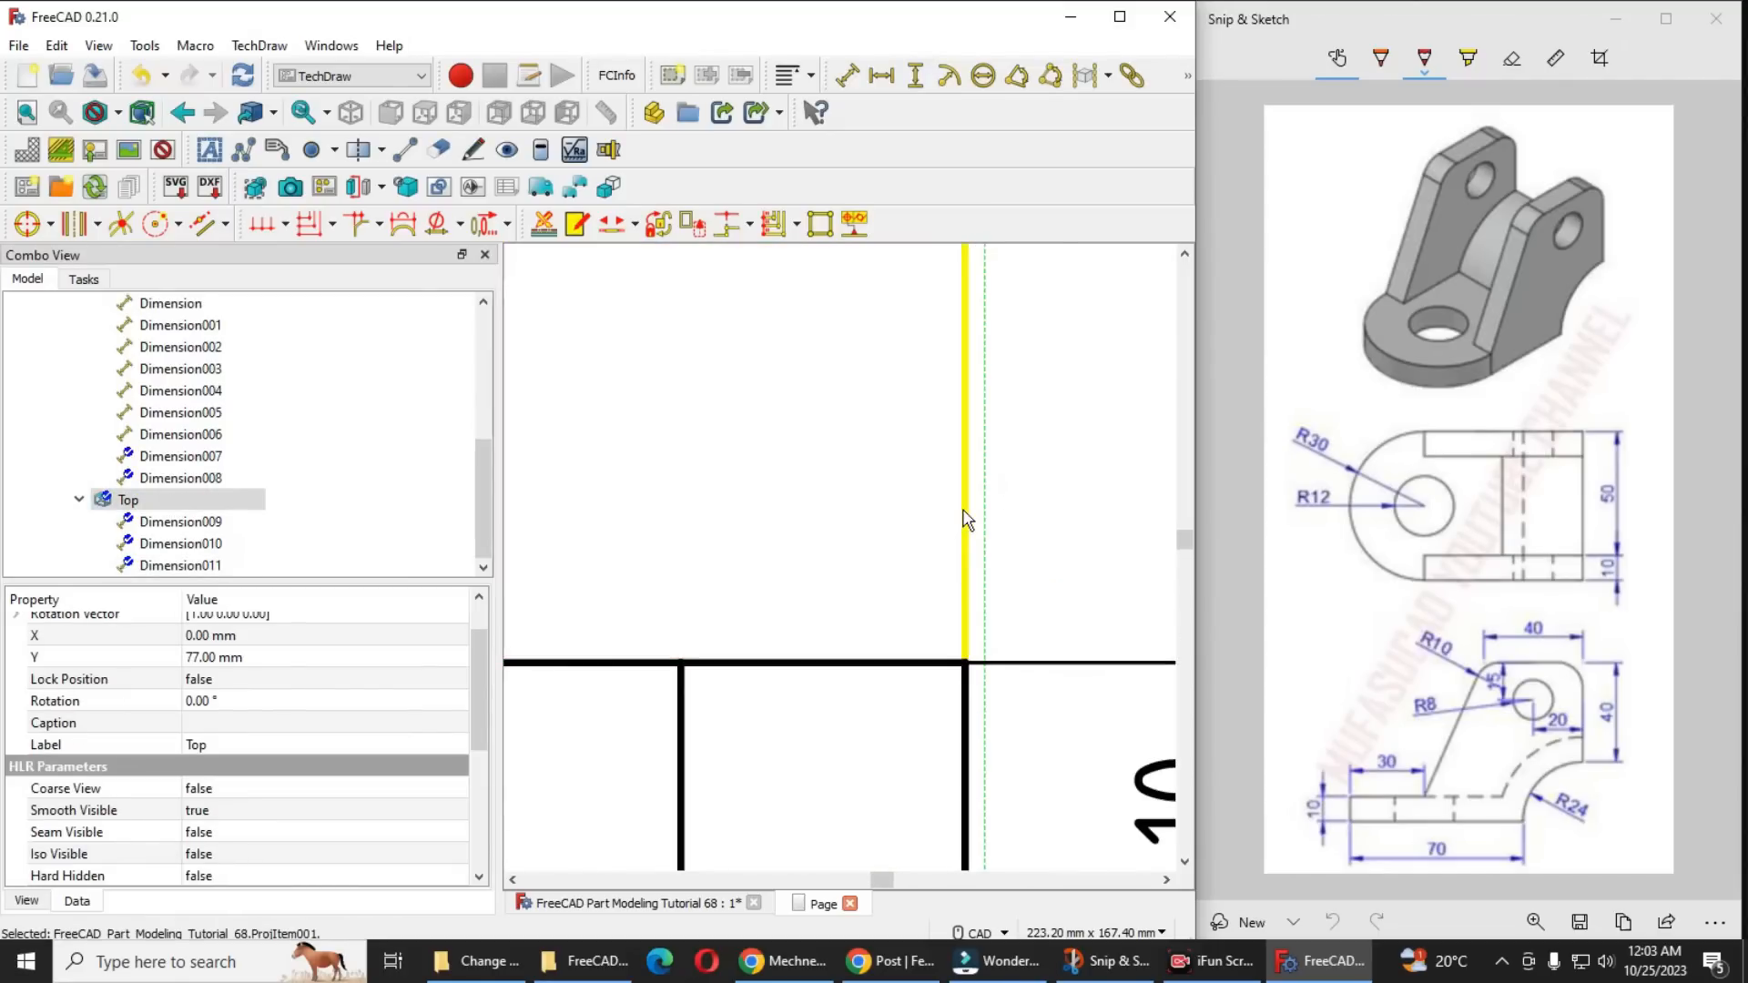
pyautogui.scroll(-5, 890, 533)
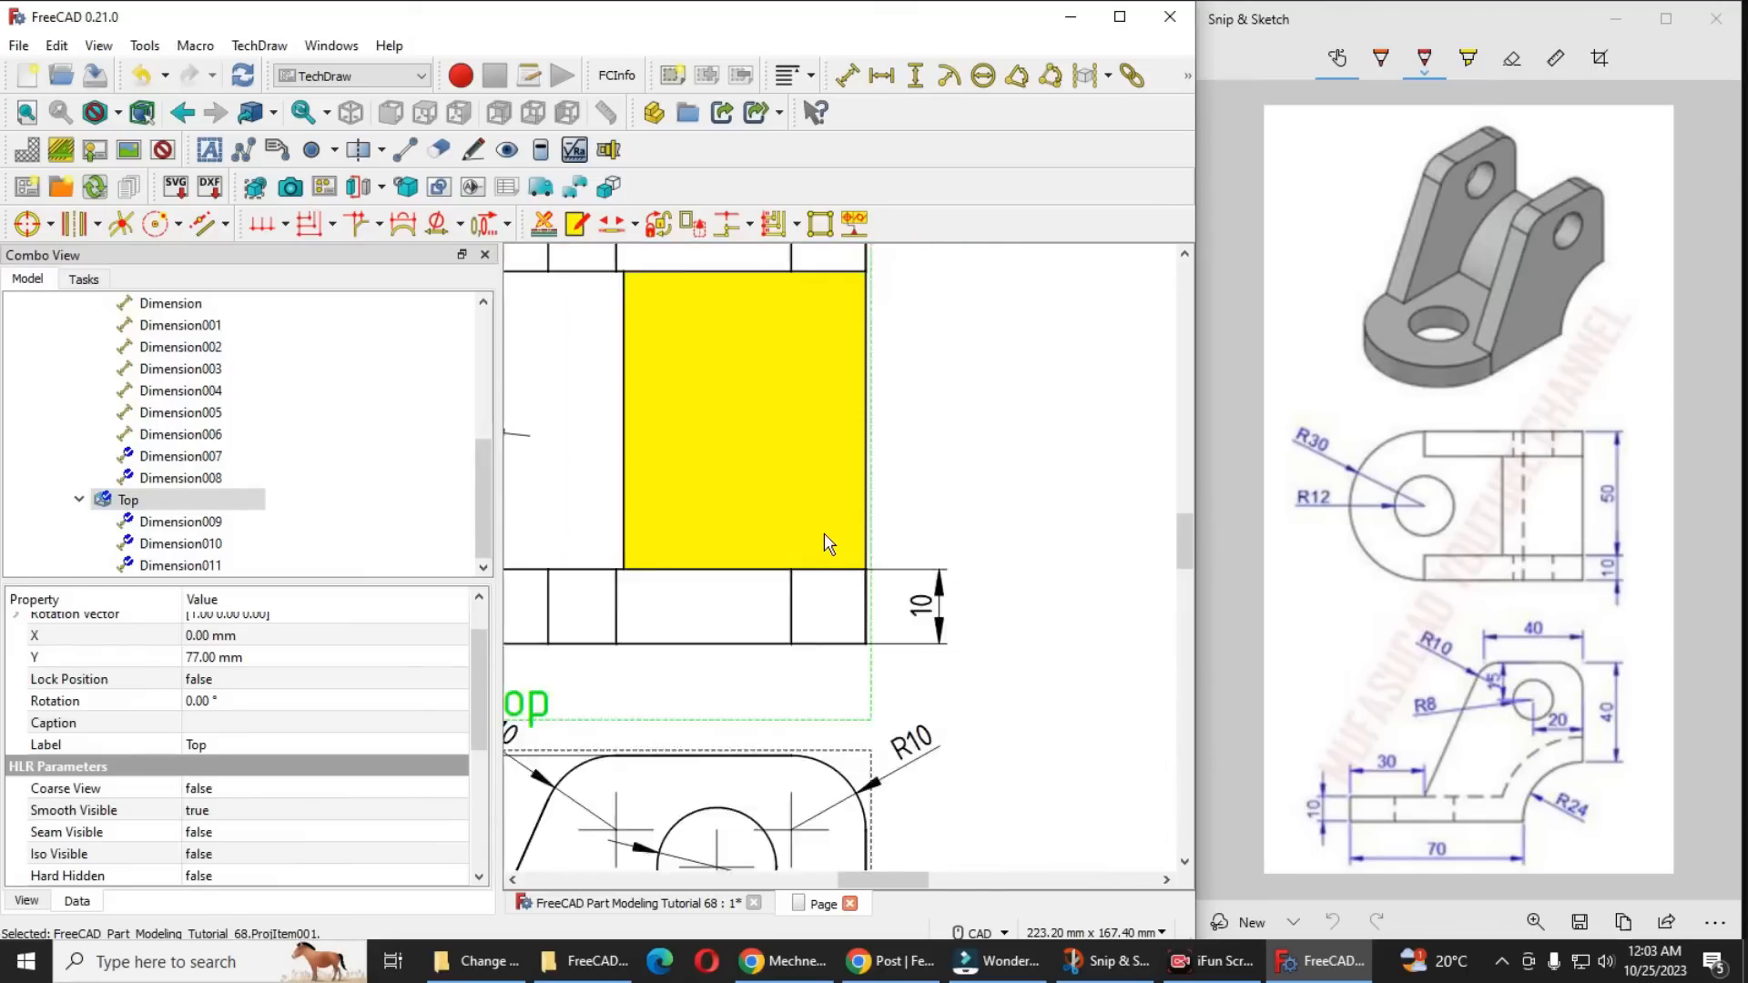
pyautogui.click(910, 483)
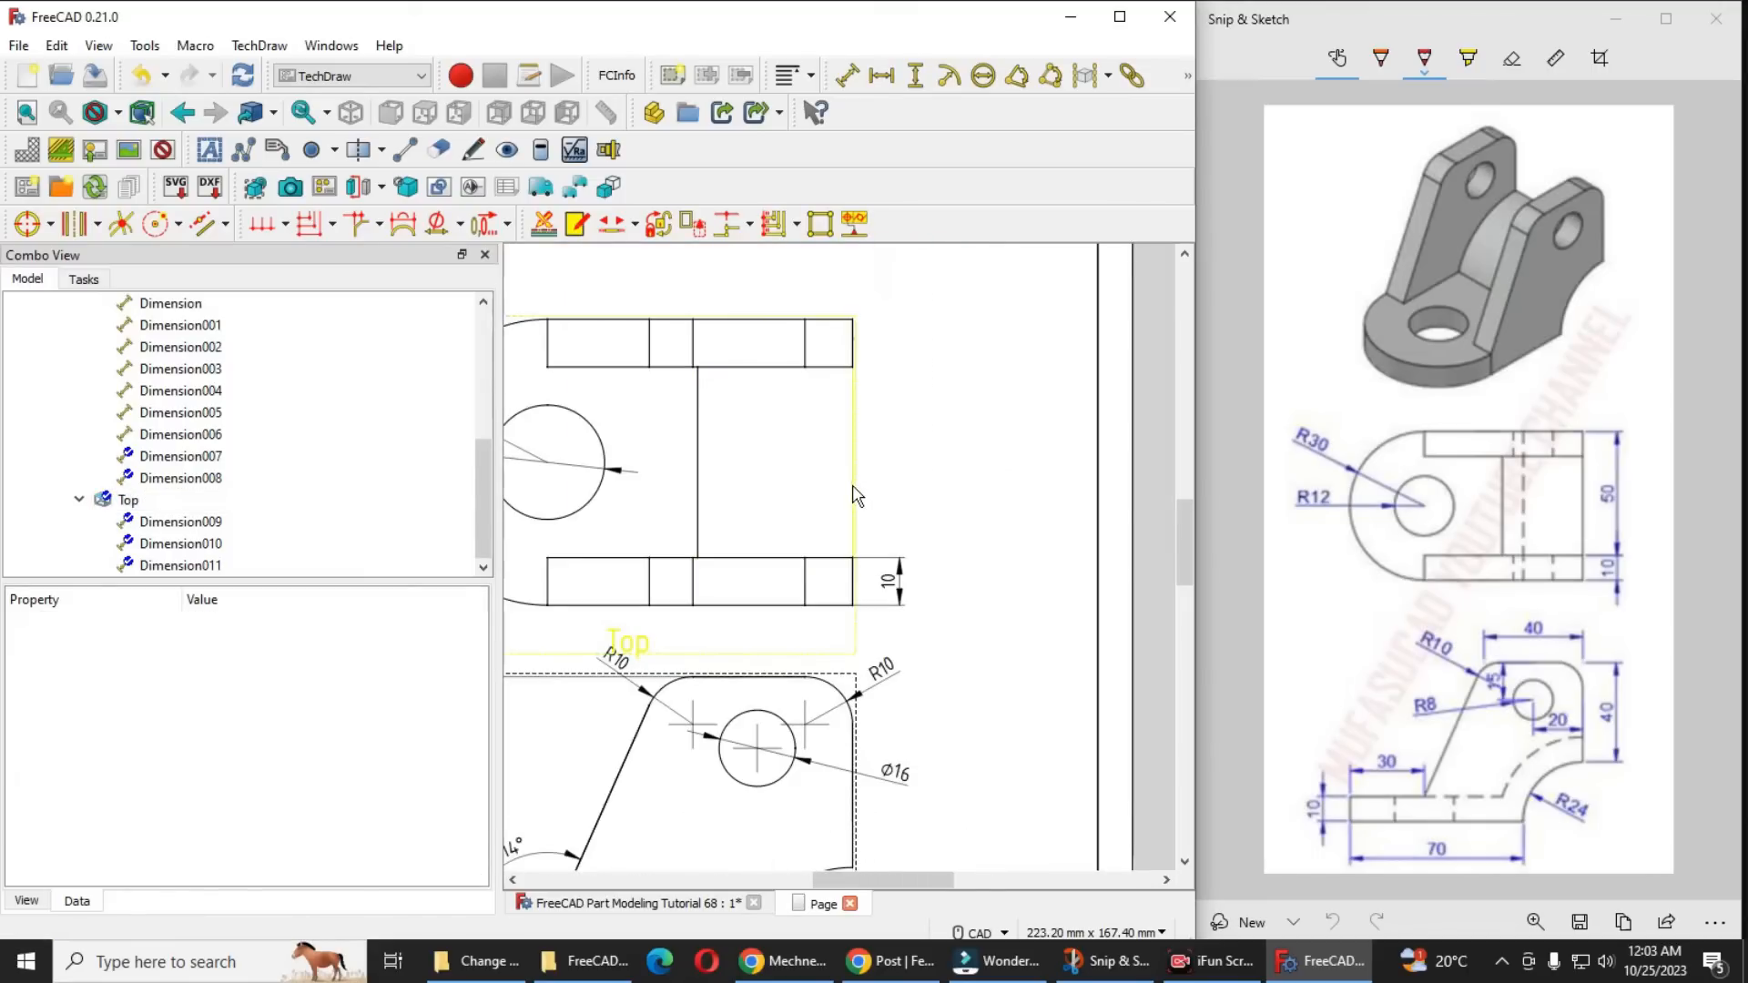
pyautogui.click(854, 497)
pyautogui.click(916, 76)
pyautogui.moveTo(864, 469); pyautogui.dragTo(901, 469)
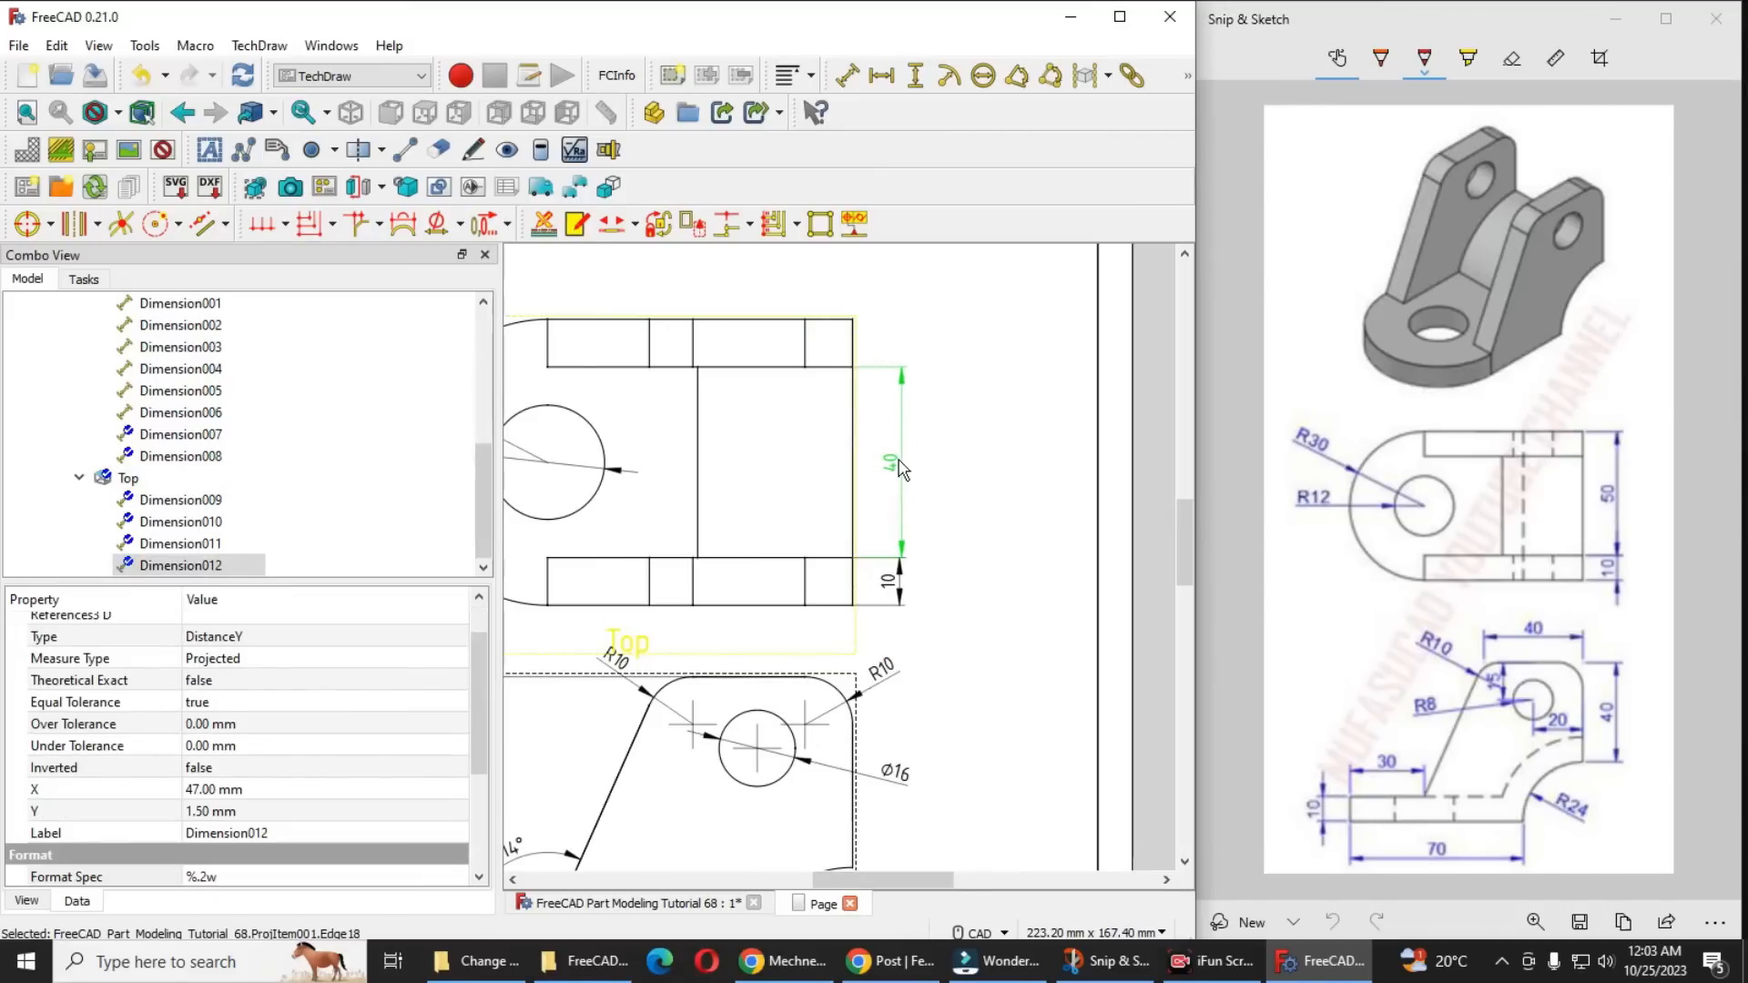
# Try to add a vertical dimension to the right end of the Top view's upper lug, and undo it
pyautogui.click(856, 355)
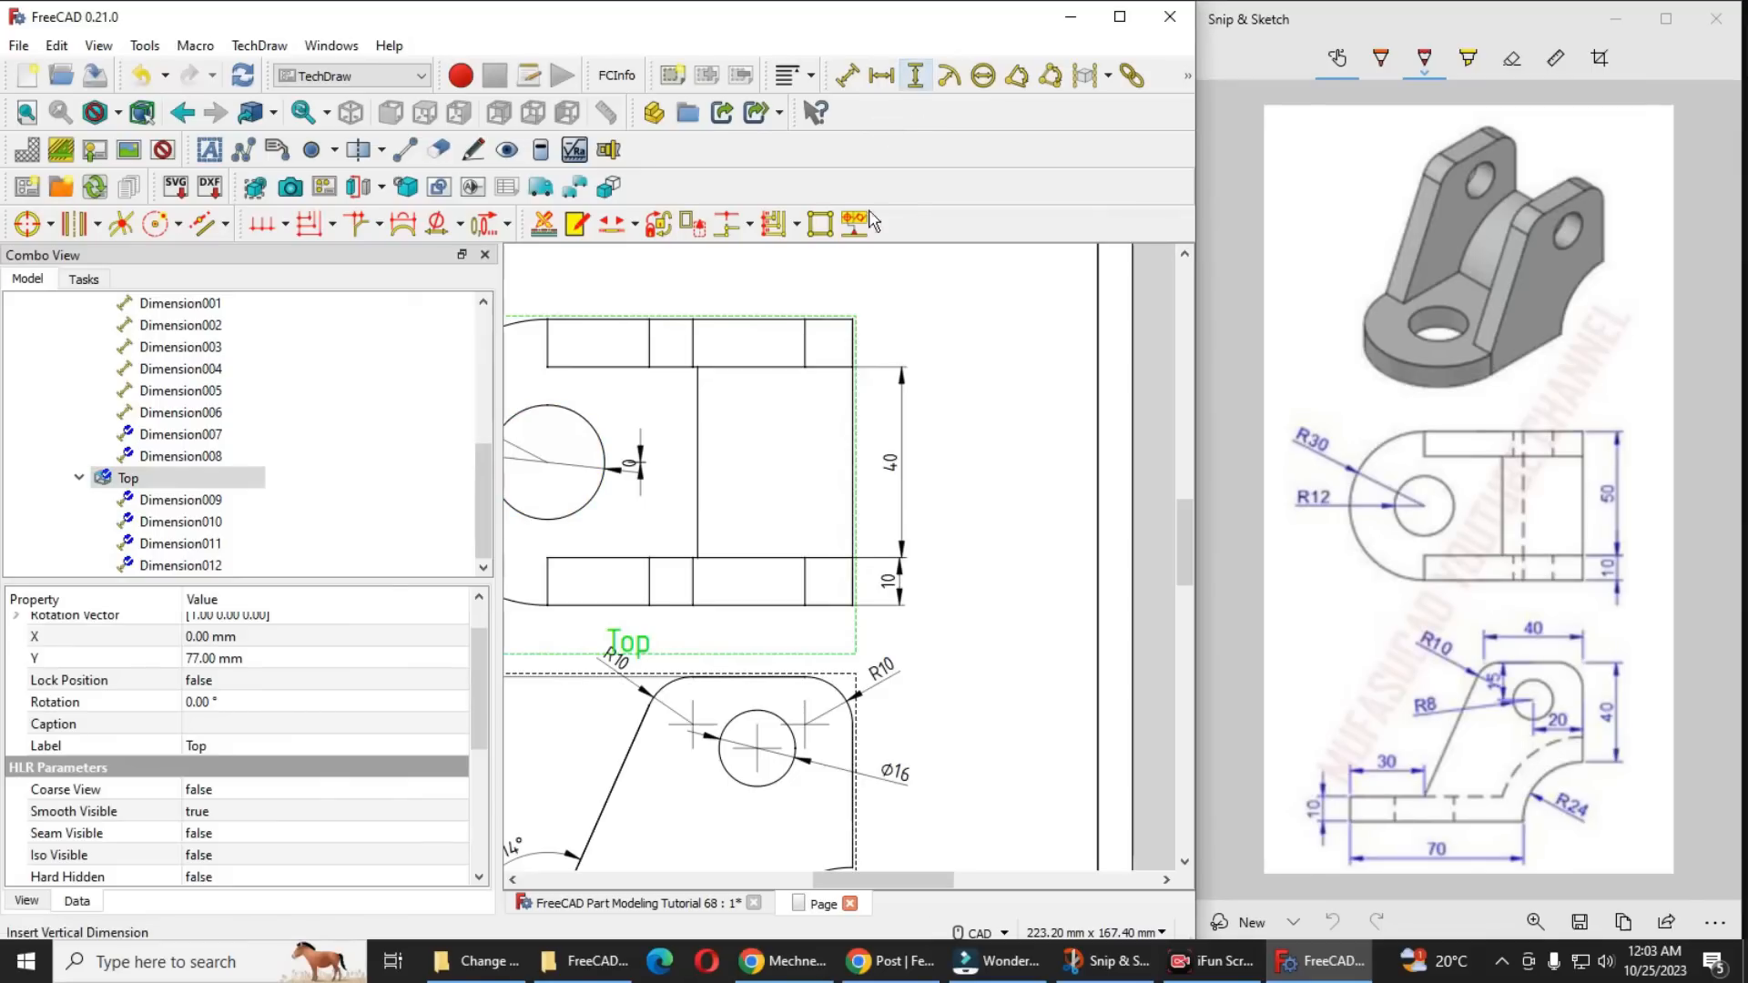
pyautogui.click(635, 469)
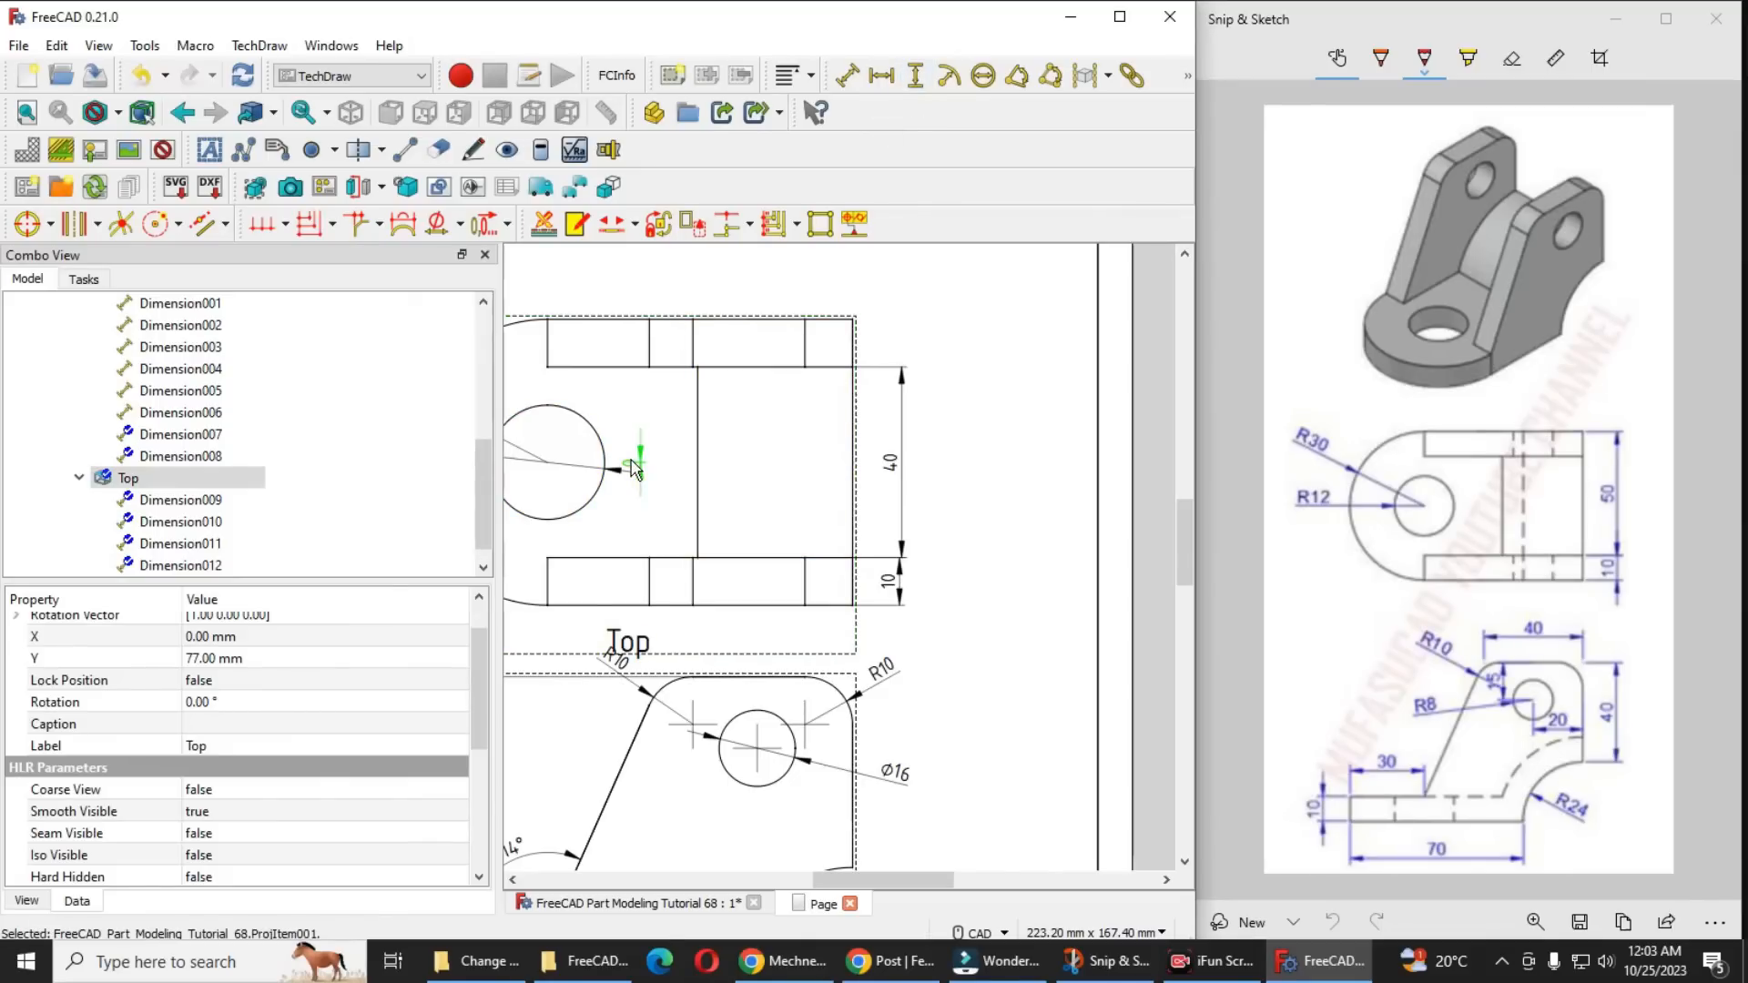
pyautogui.hotkey('ctrl', 'z')
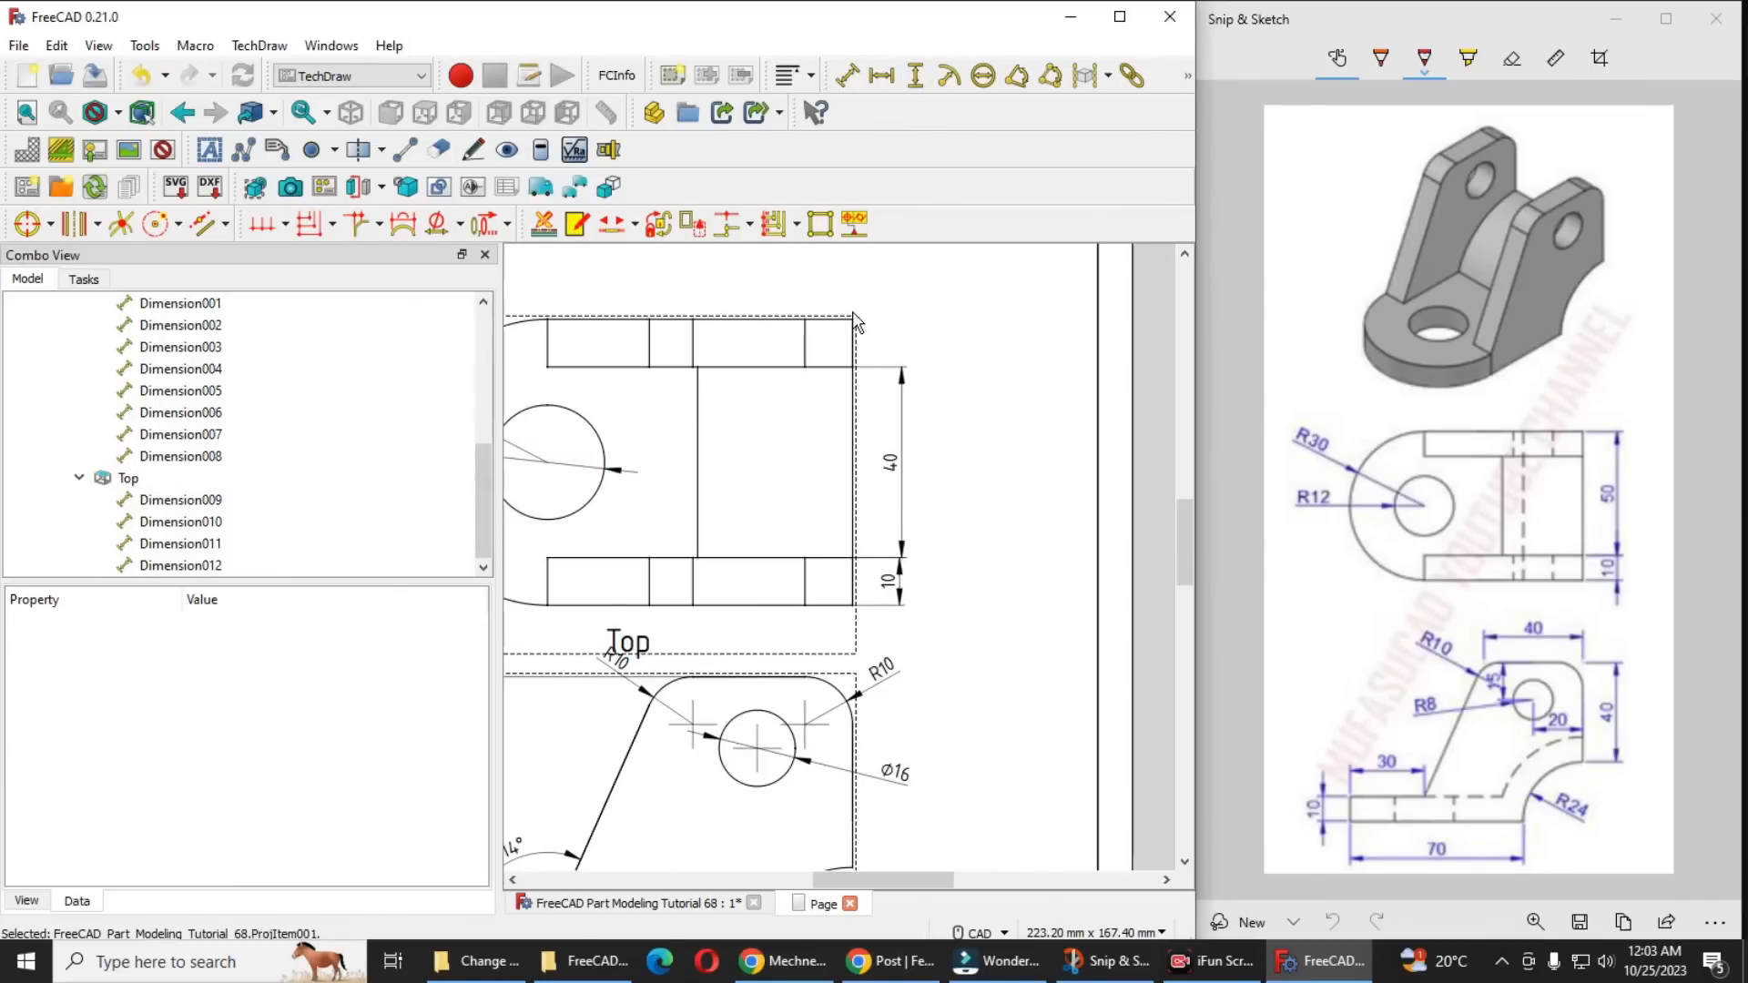
# Add a vertical dimension to the right end of the Top view's upper lug and line it up with the other vertical dimensions
pyautogui.scroll(4, 851, 353)
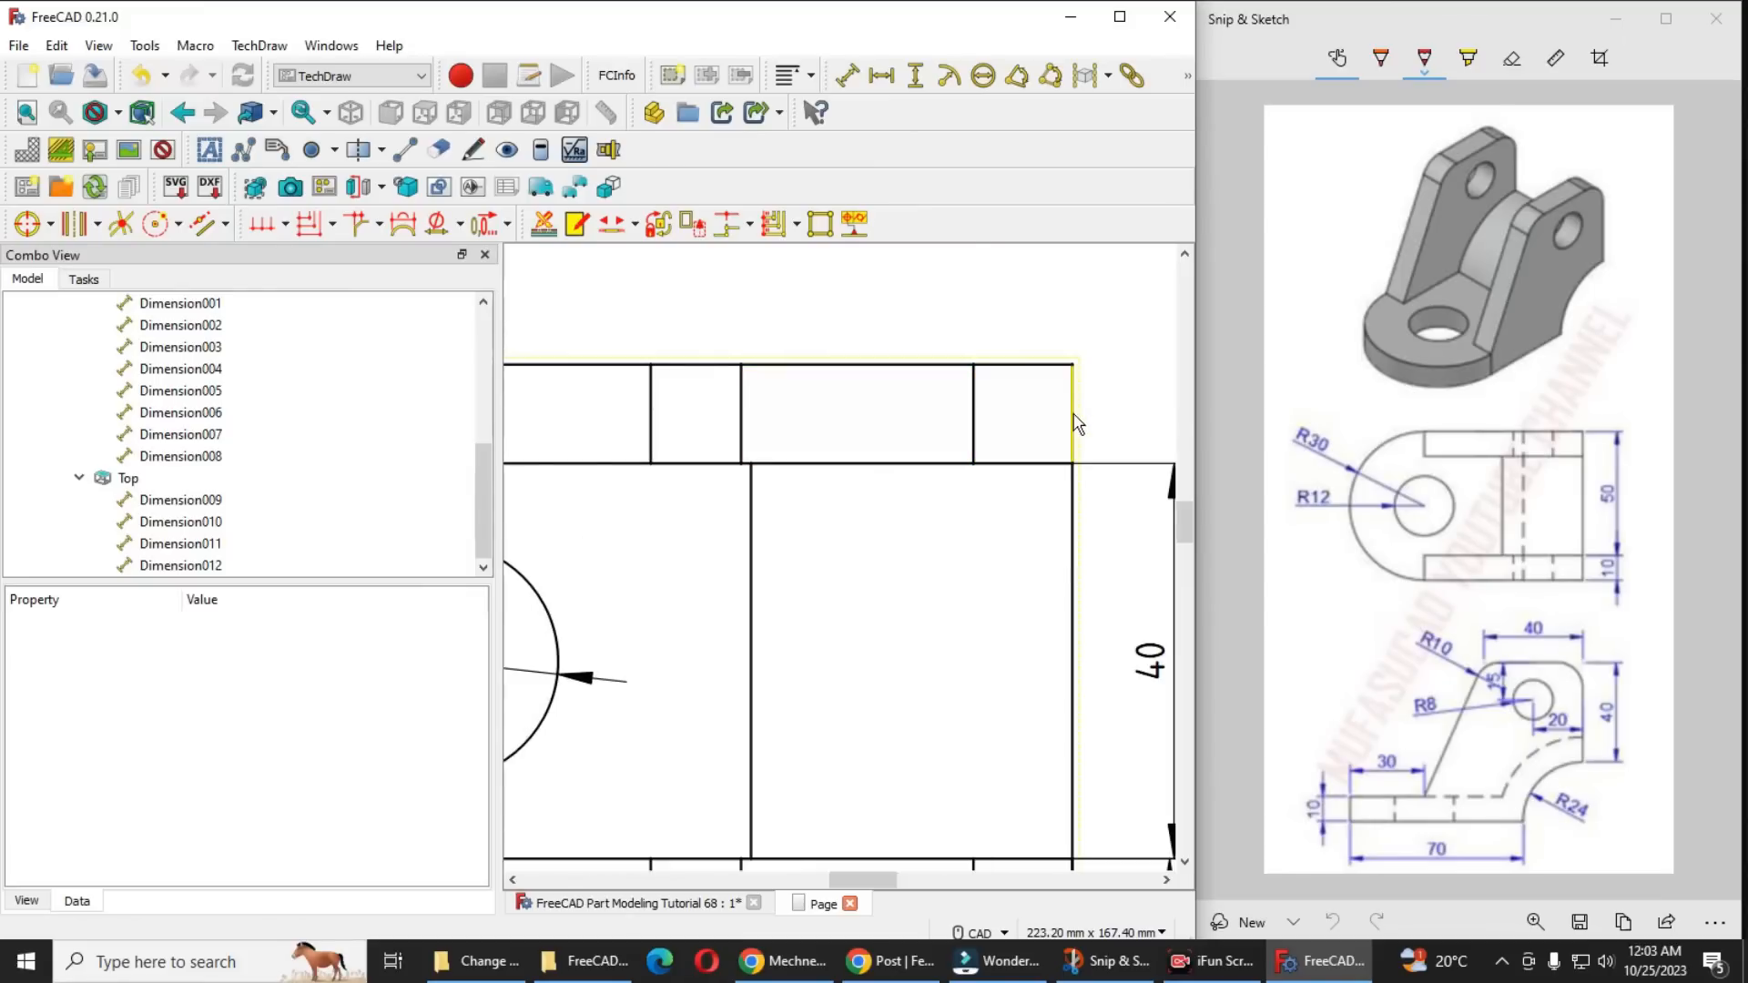
pyautogui.click(1074, 422)
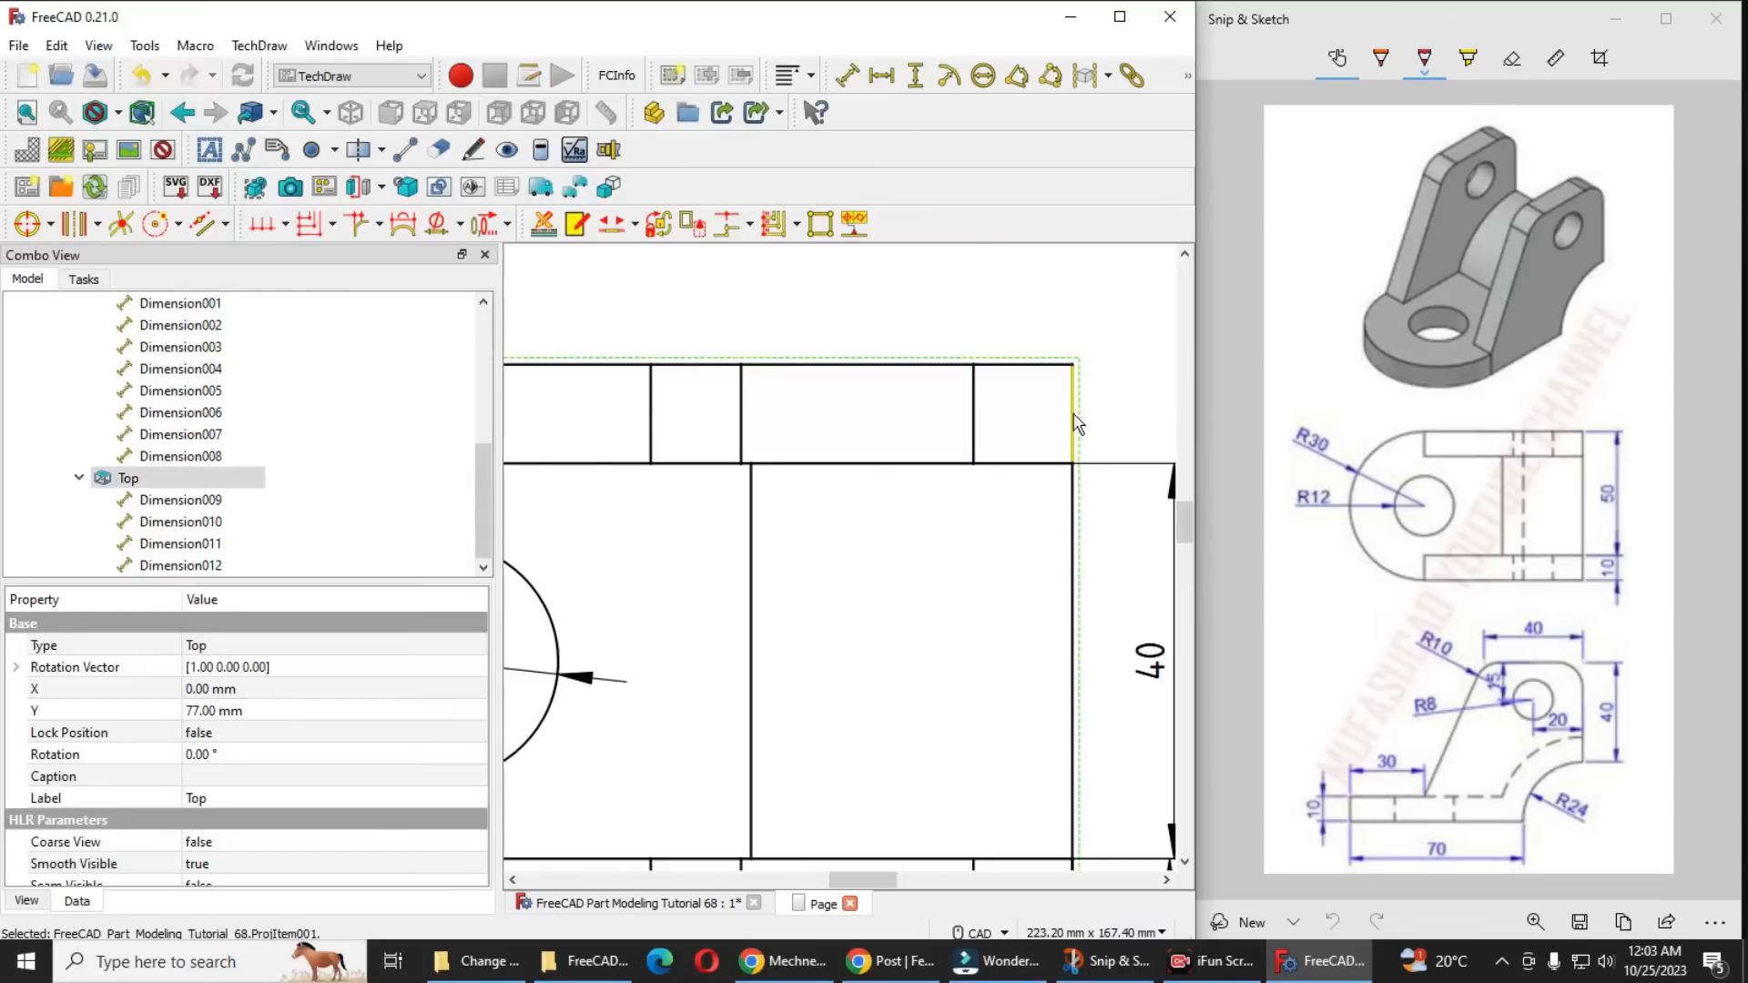
pyautogui.click(915, 77)
pyautogui.scroll(-3, 886, 357)
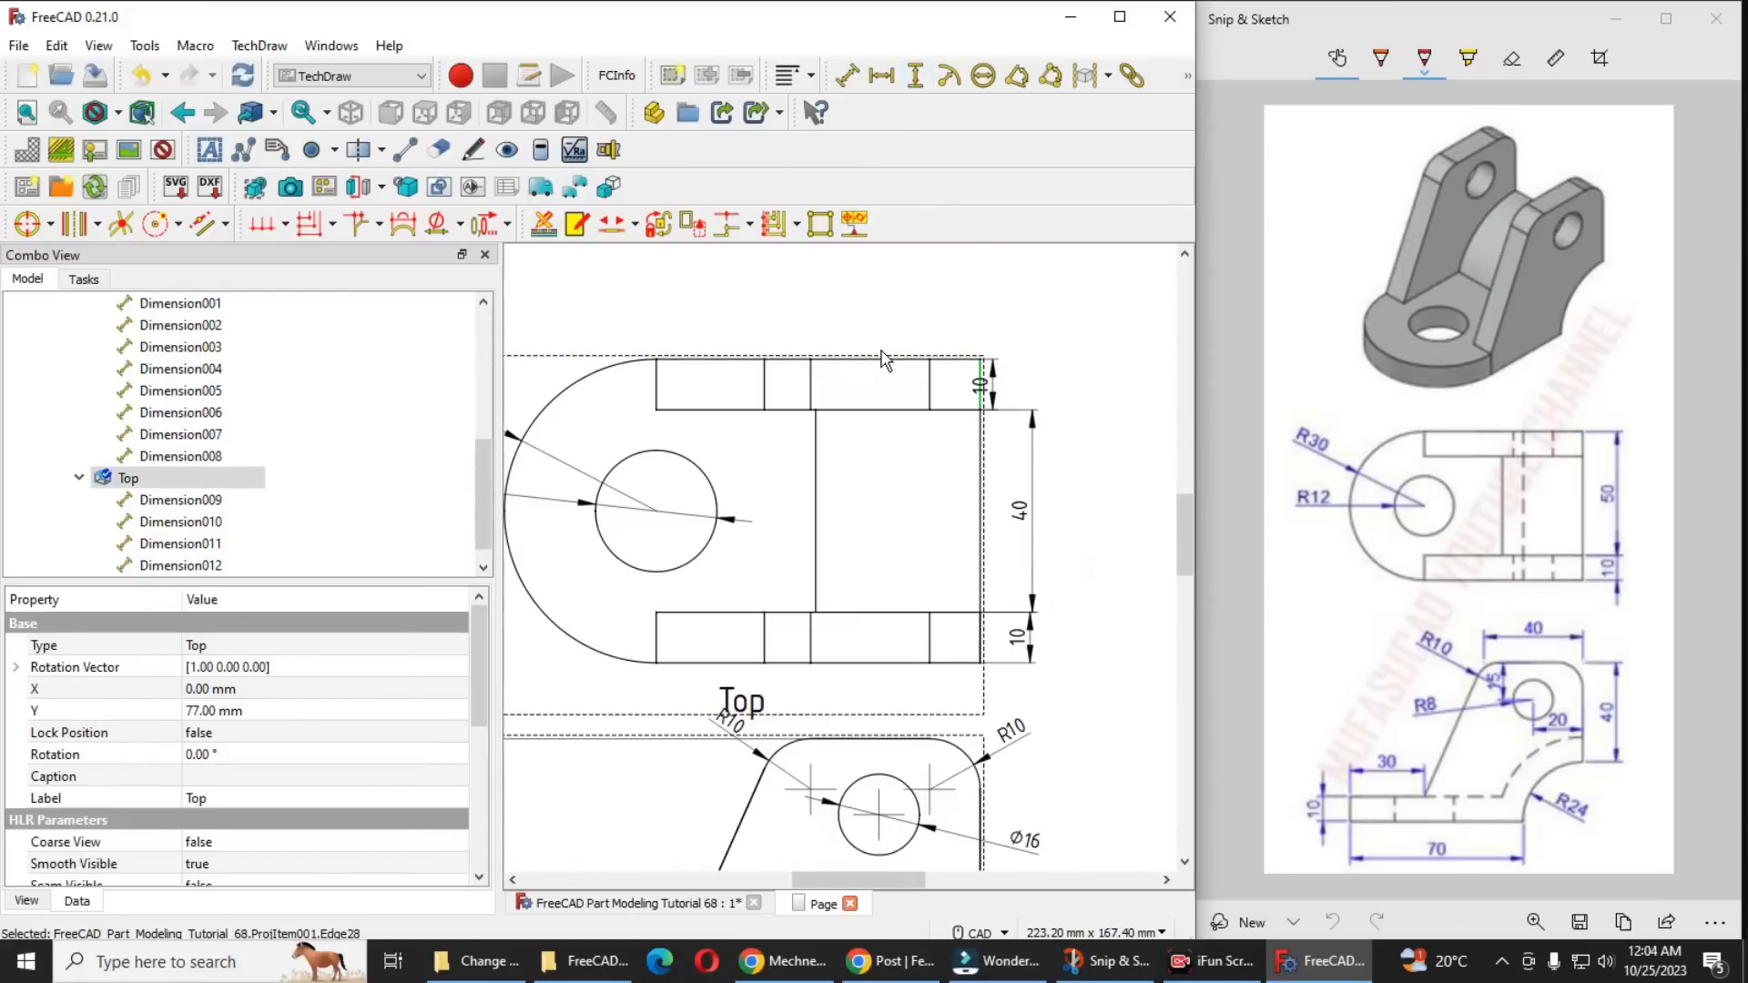
pyautogui.moveTo(991, 401); pyautogui.dragTo(1033, 389)
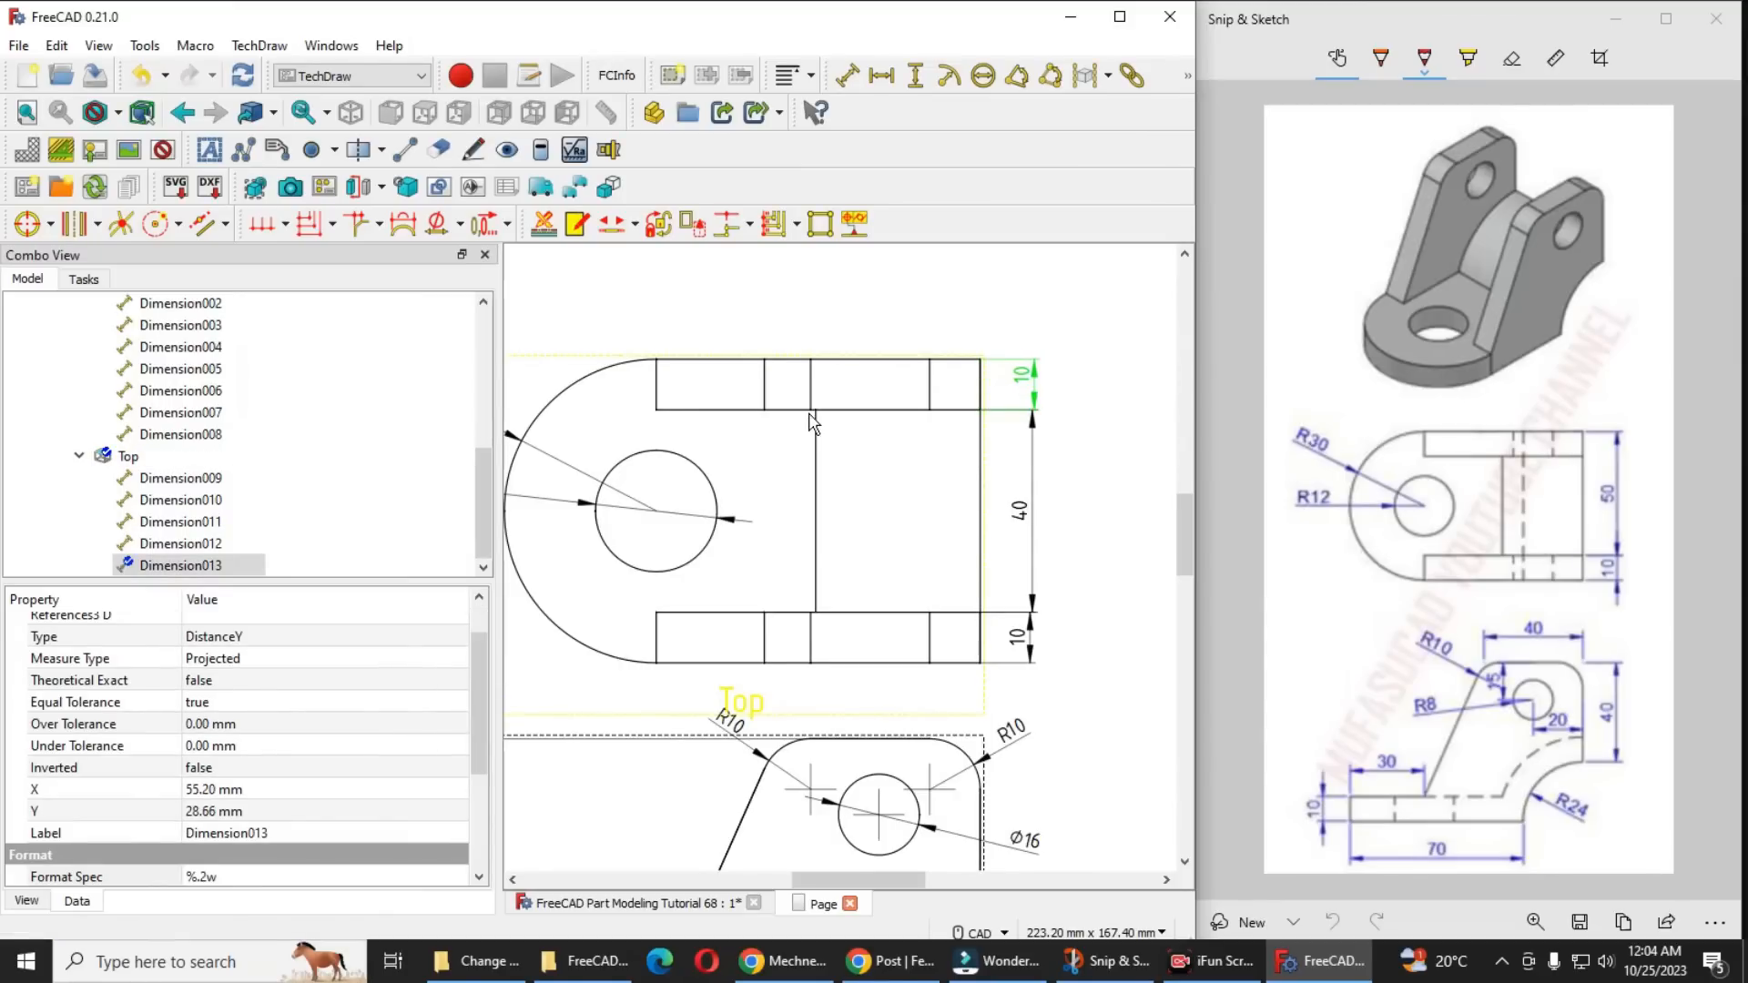
# Move the Top view up to a Y position of about 98.5 mm, widening the gap above the Front view
pyautogui.scroll(3, 813, 421)
pyautogui.scroll(-1, 808, 423)
pyautogui.scroll(-5, 807, 422)
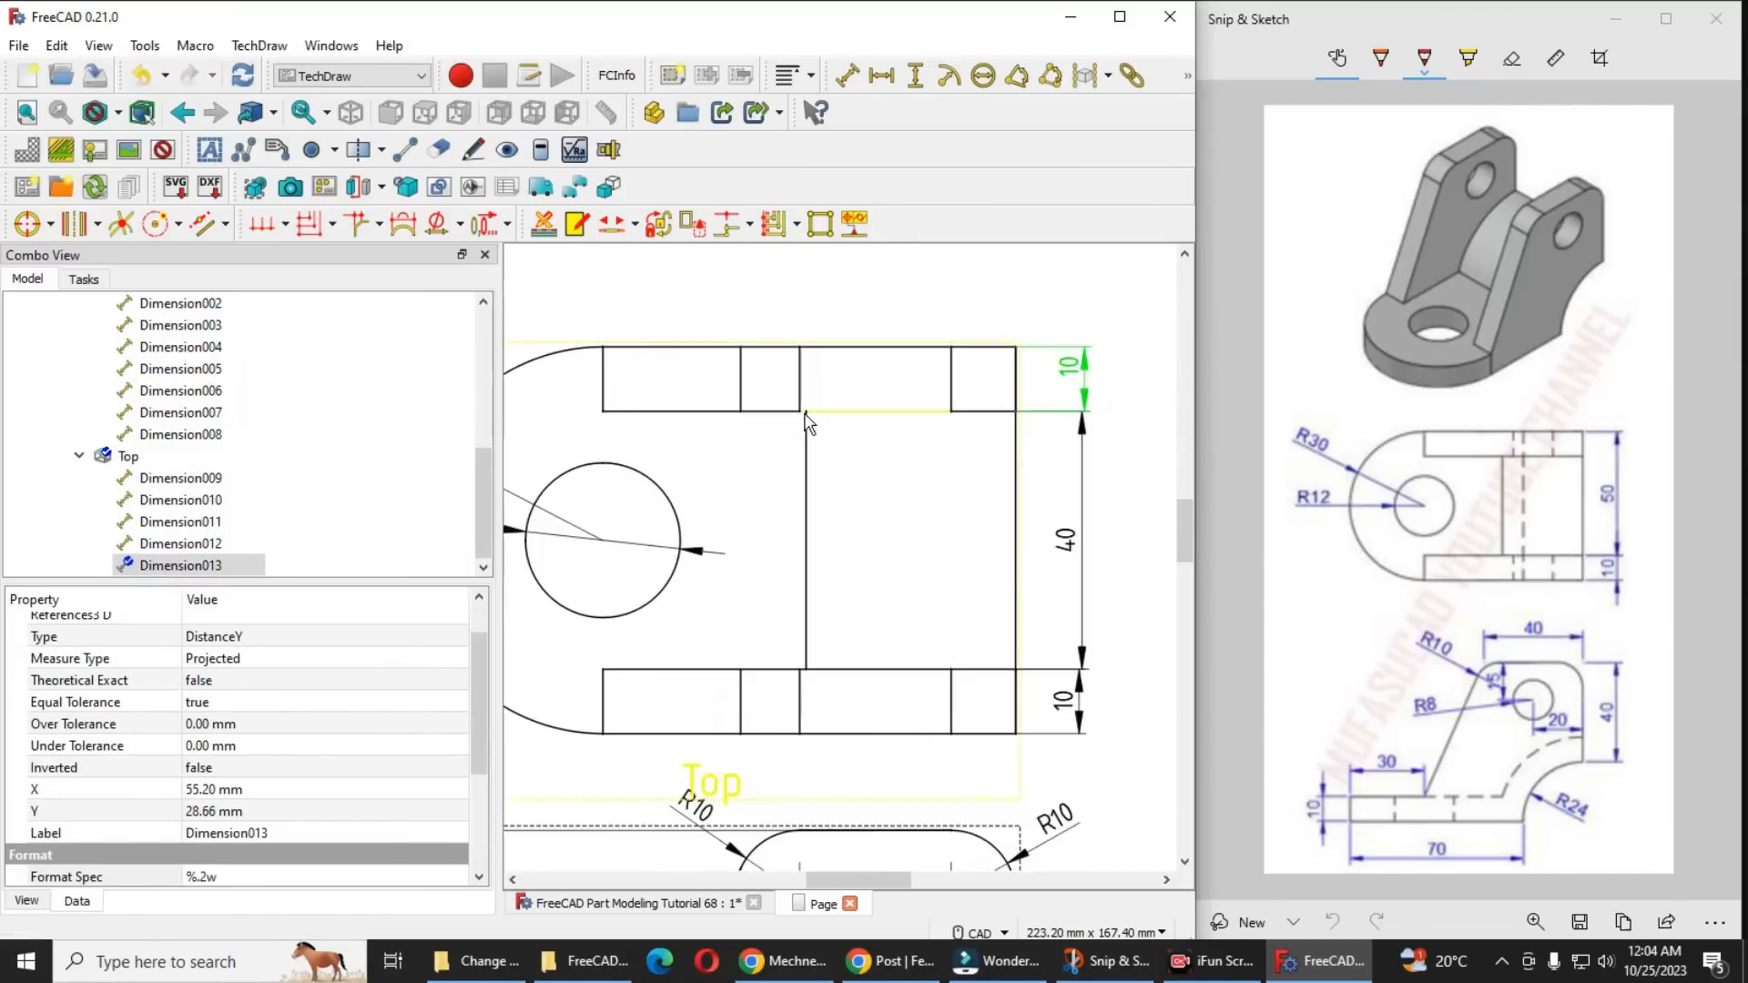
pyautogui.moveTo(799, 455); pyautogui.dragTo(808, 338, button='middle')
pyautogui.scroll(2, 731, 726)
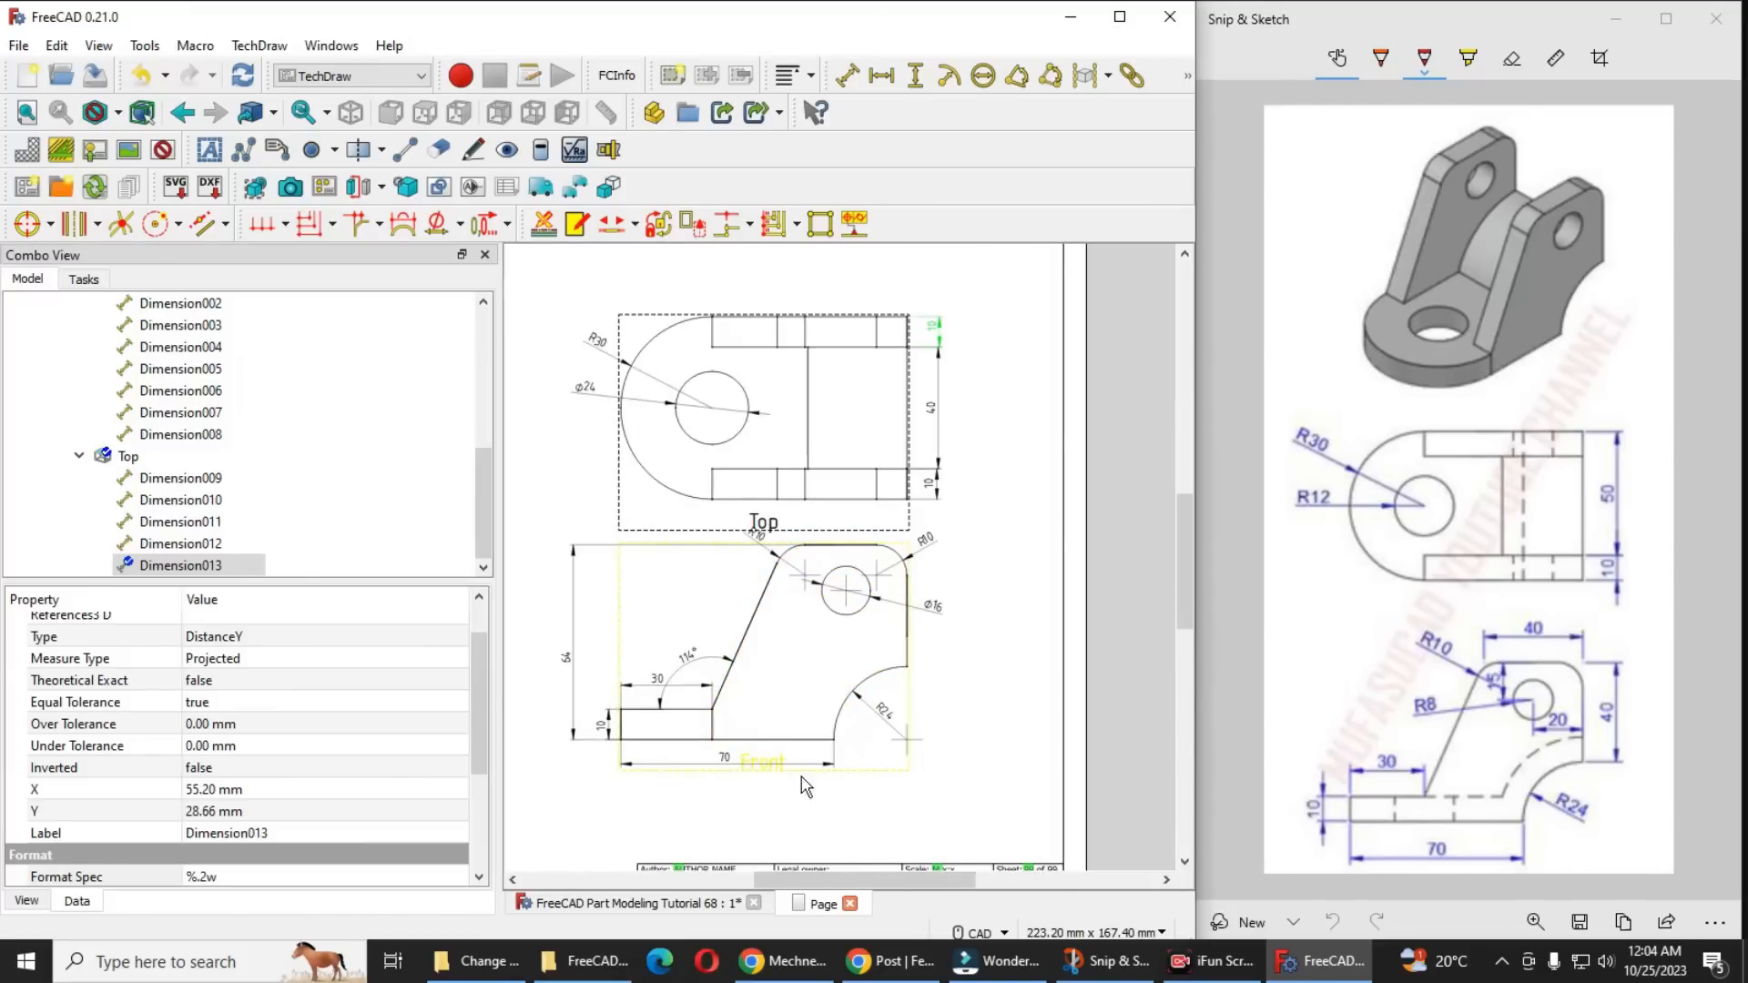
pyautogui.click(752, 772)
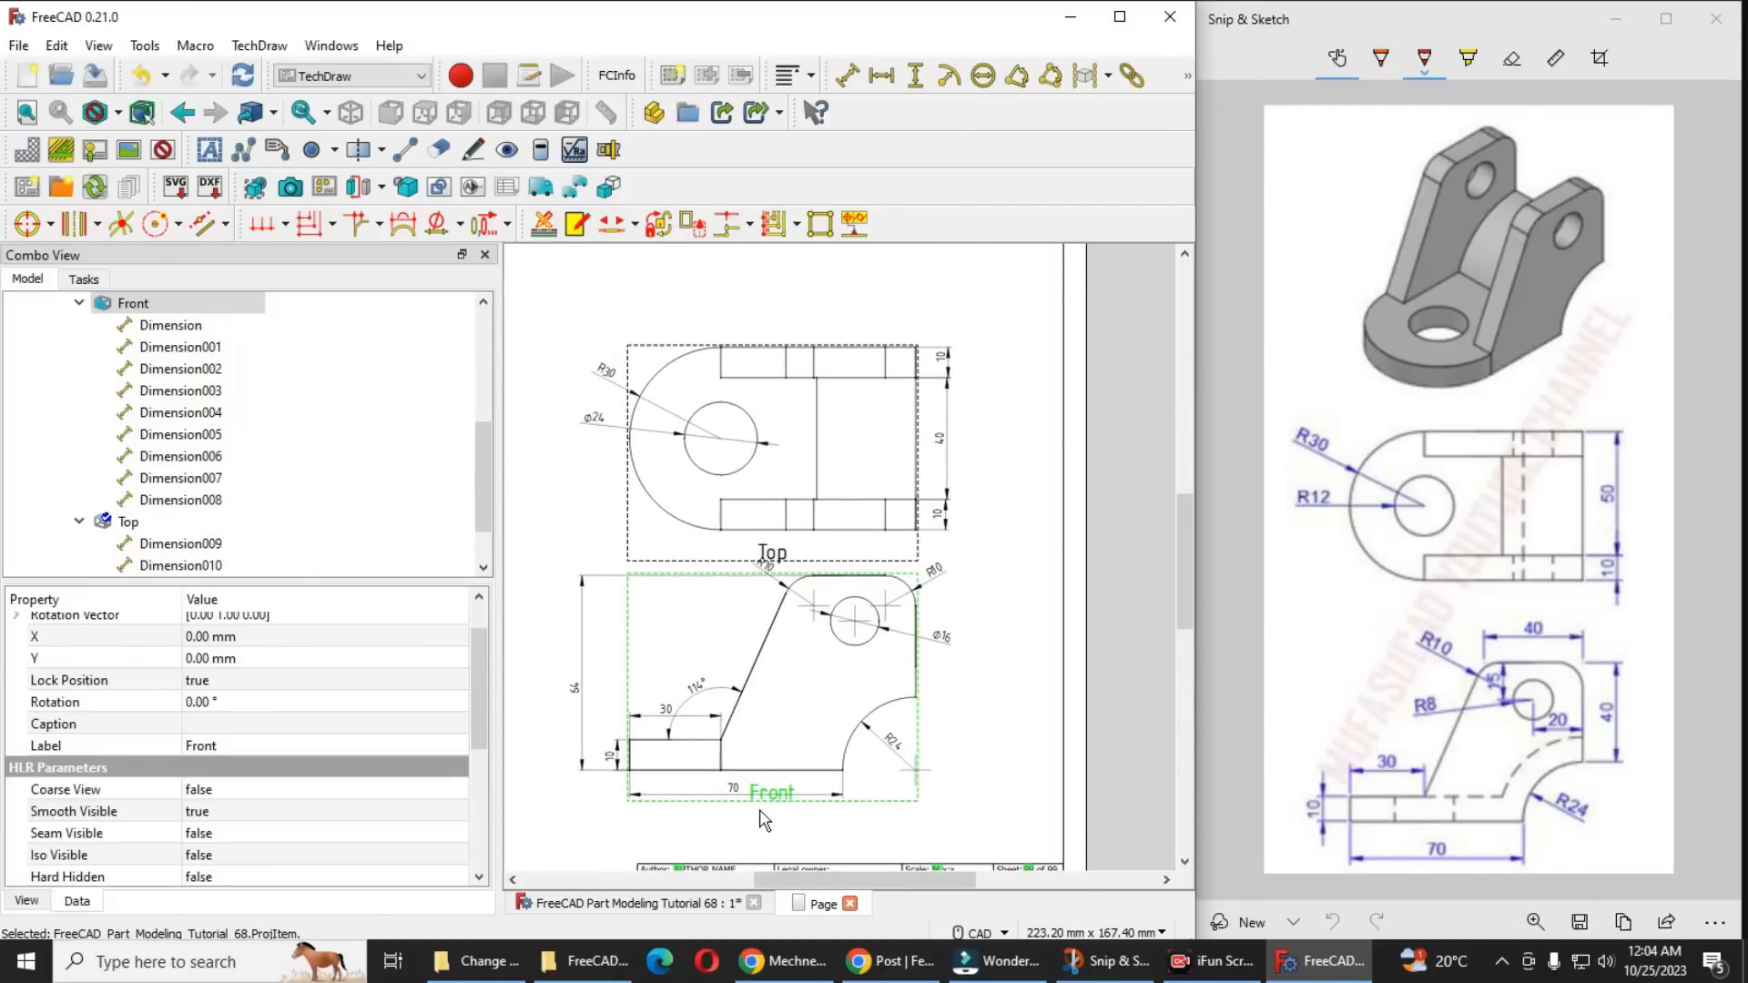
pyautogui.moveTo(781, 561); pyautogui.dragTo(784, 509)
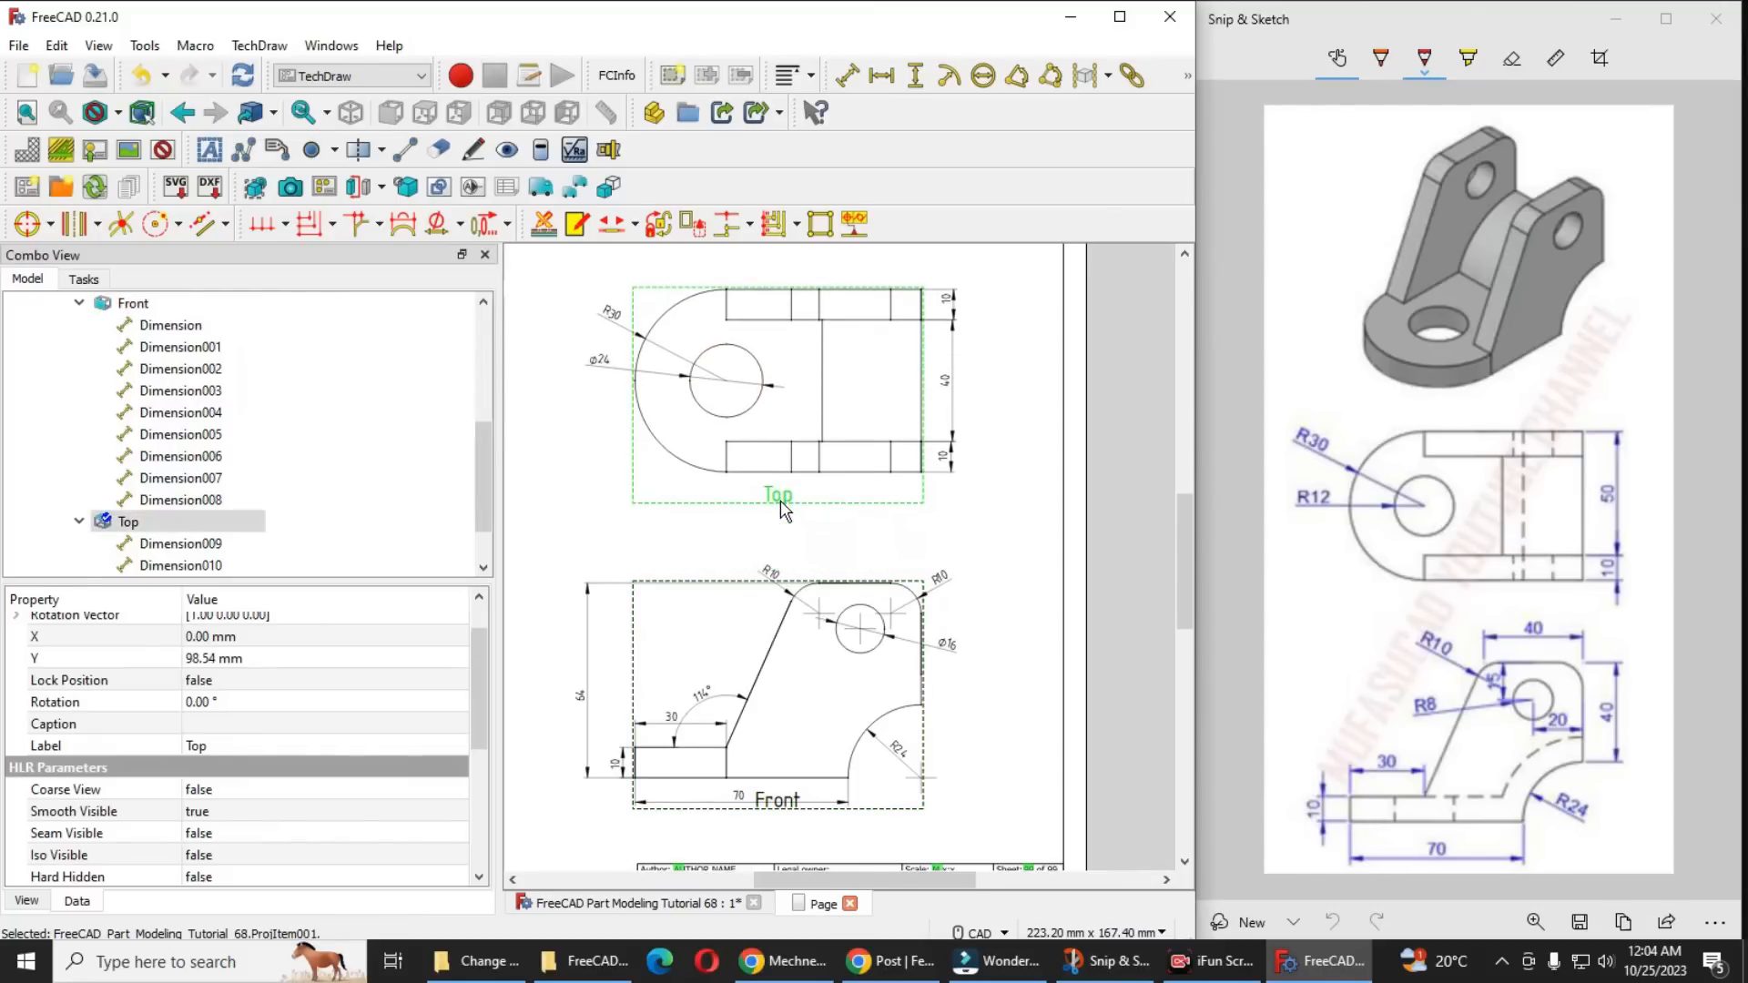
pyautogui.scroll(-4, 781, 509)
pyautogui.scroll(3, 761, 535)
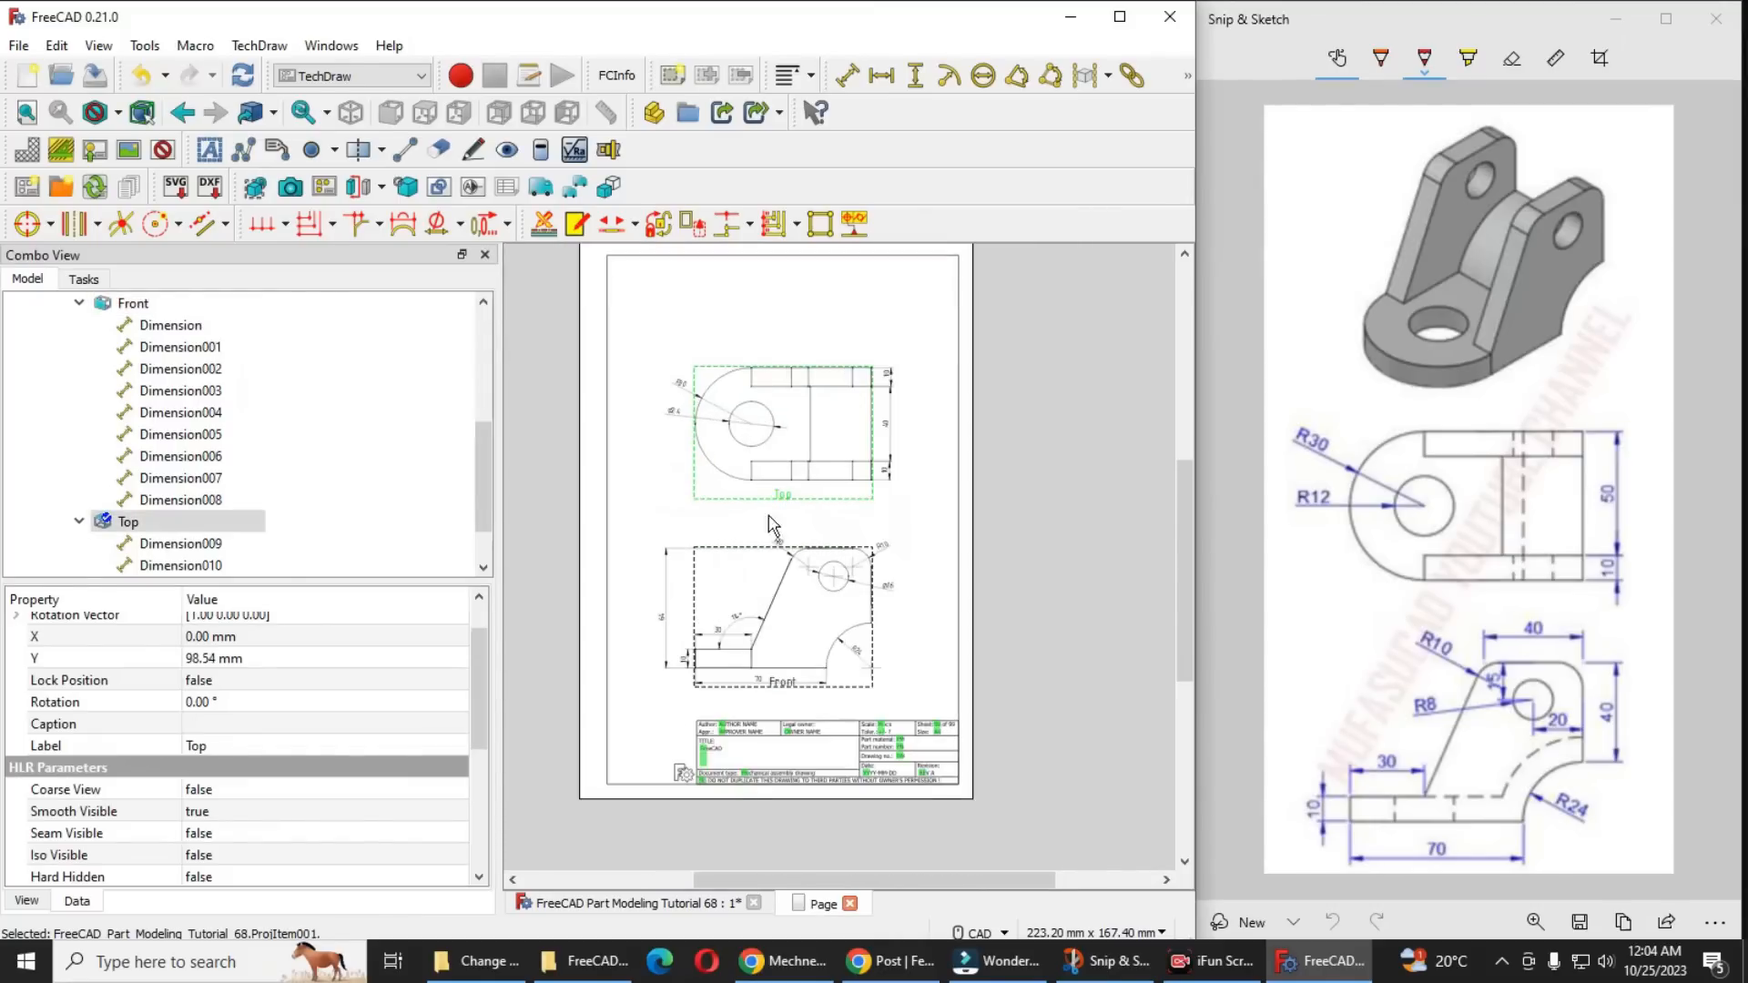
# Move the Front view up the page and reposition the Top view above it, leaving a small gap between the two
pyautogui.moveTo(790, 499); pyautogui.dragTo(789, 401)
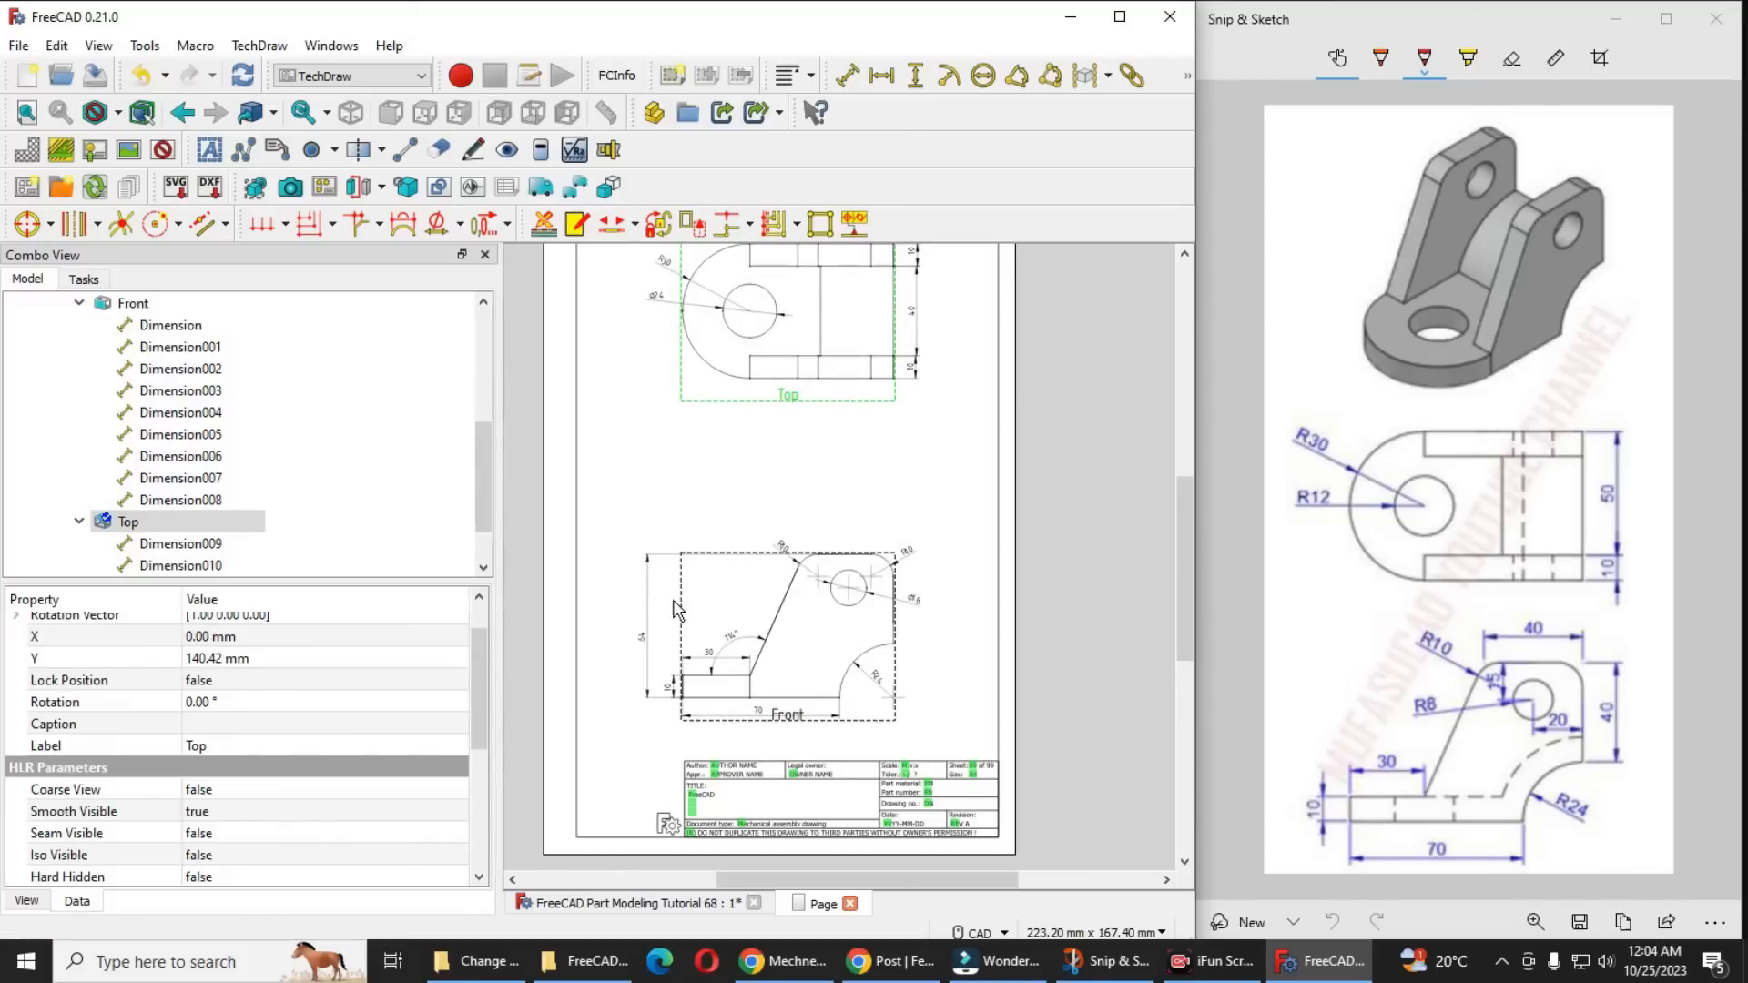
pyautogui.click(760, 643)
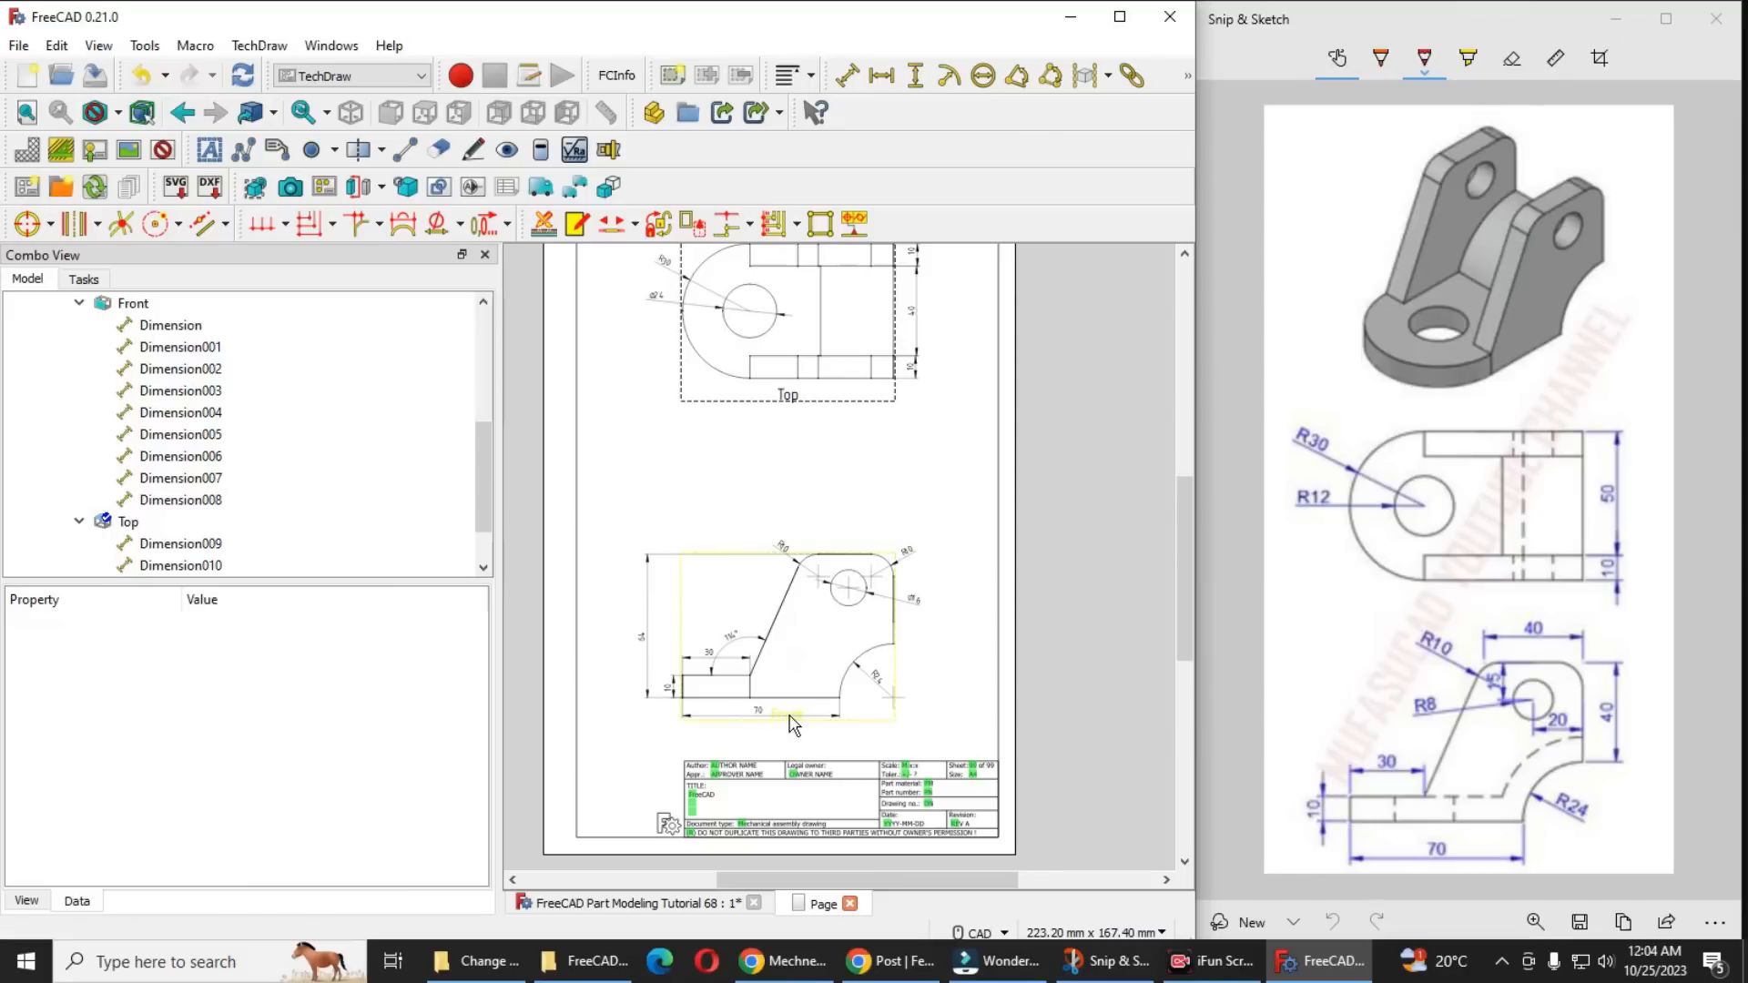
pyautogui.moveTo(791, 727); pyautogui.dragTo(788, 522)
pyautogui.moveTo(791, 290); pyautogui.dragTo(785, 399)
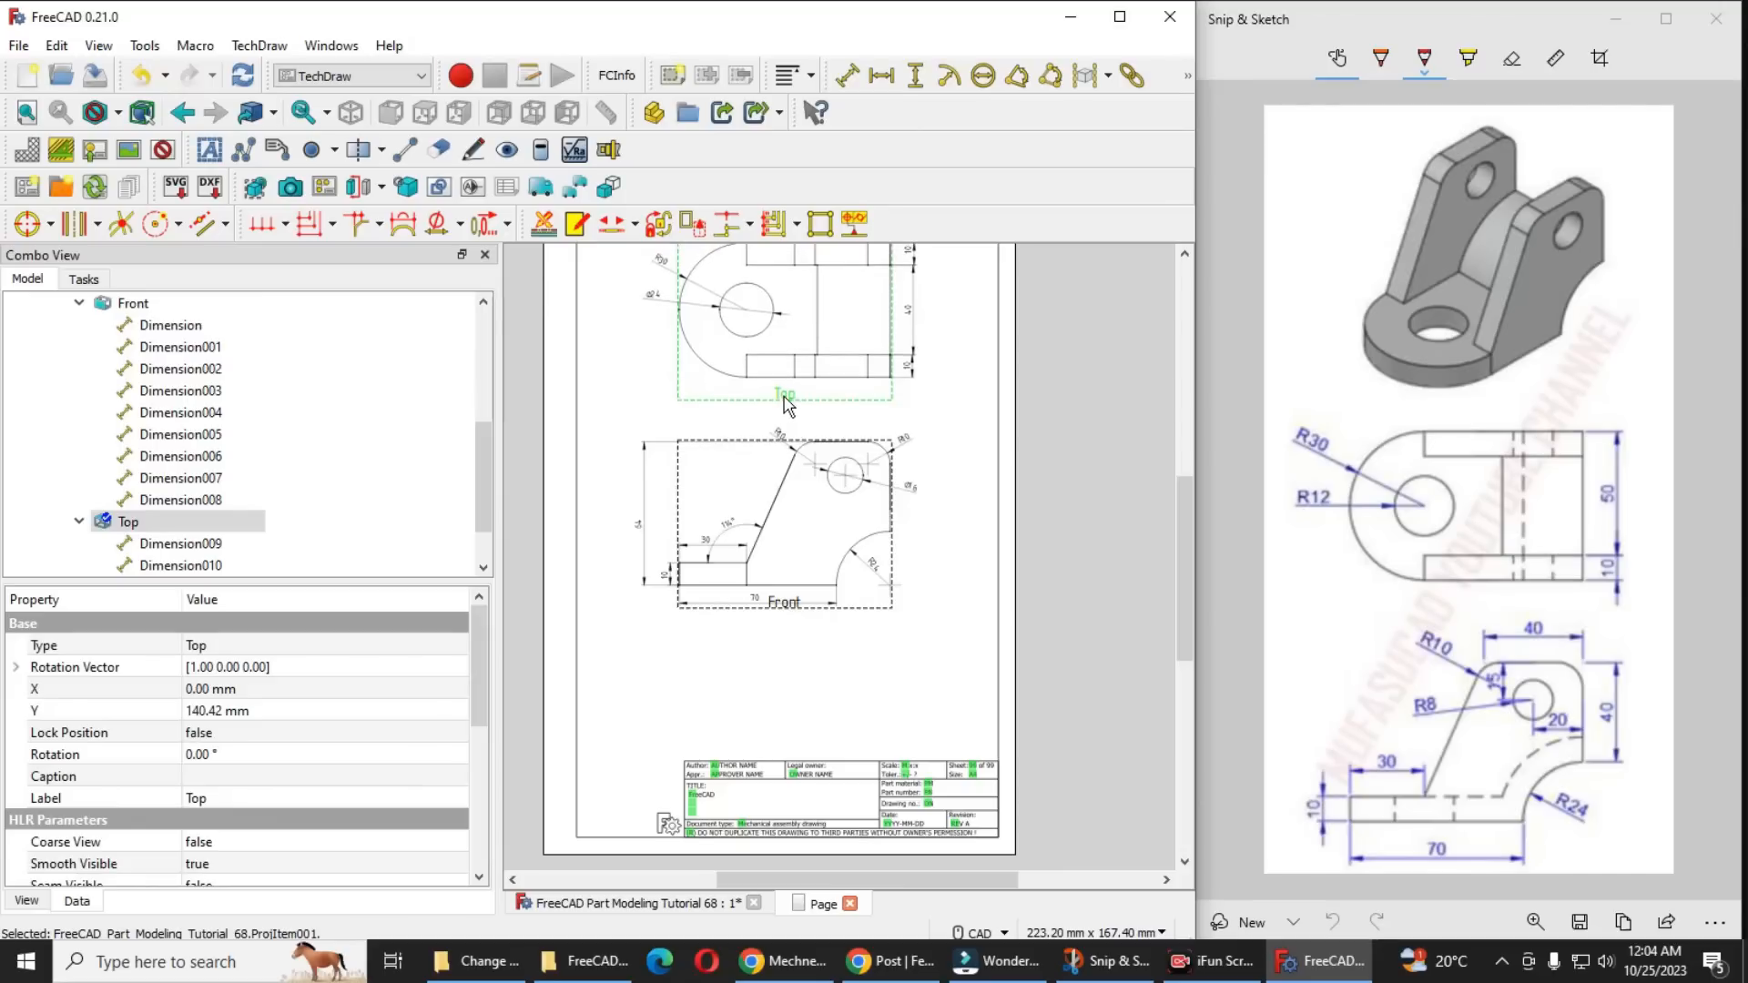
# Return to the bracket's 3D model and set it to the isometric orientation
pyautogui.click(46, 558)
pyautogui.click(593, 905)
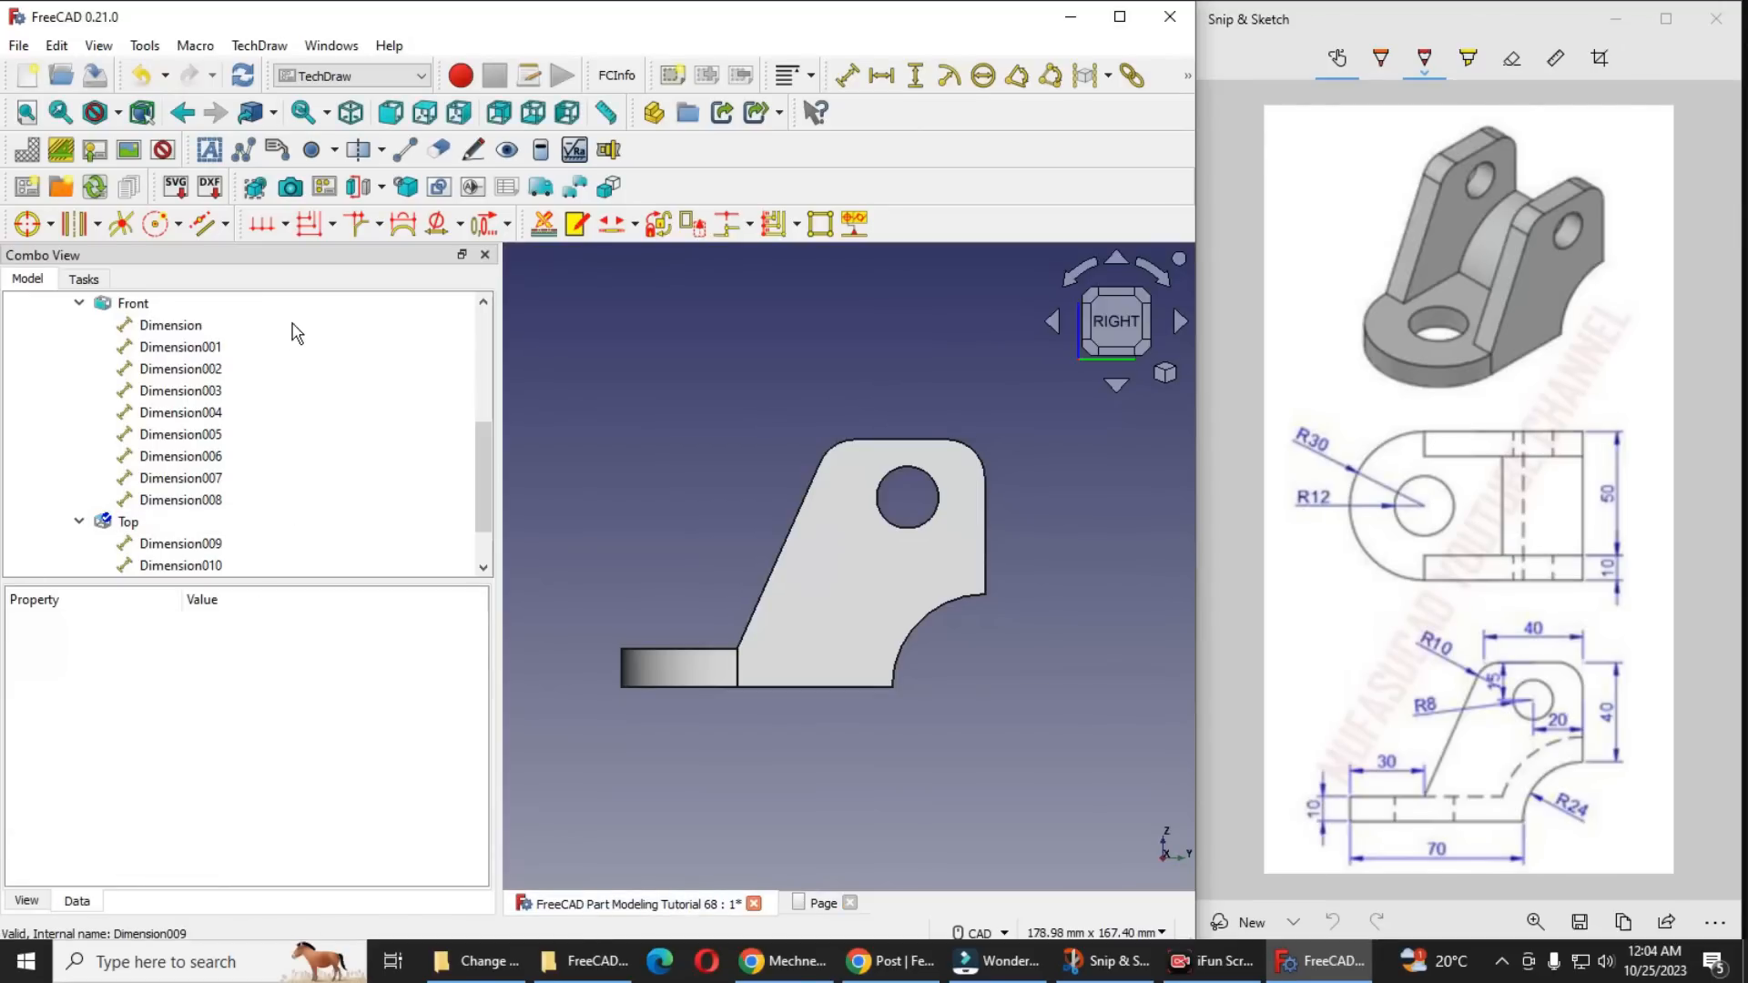
pyautogui.click(1177, 372)
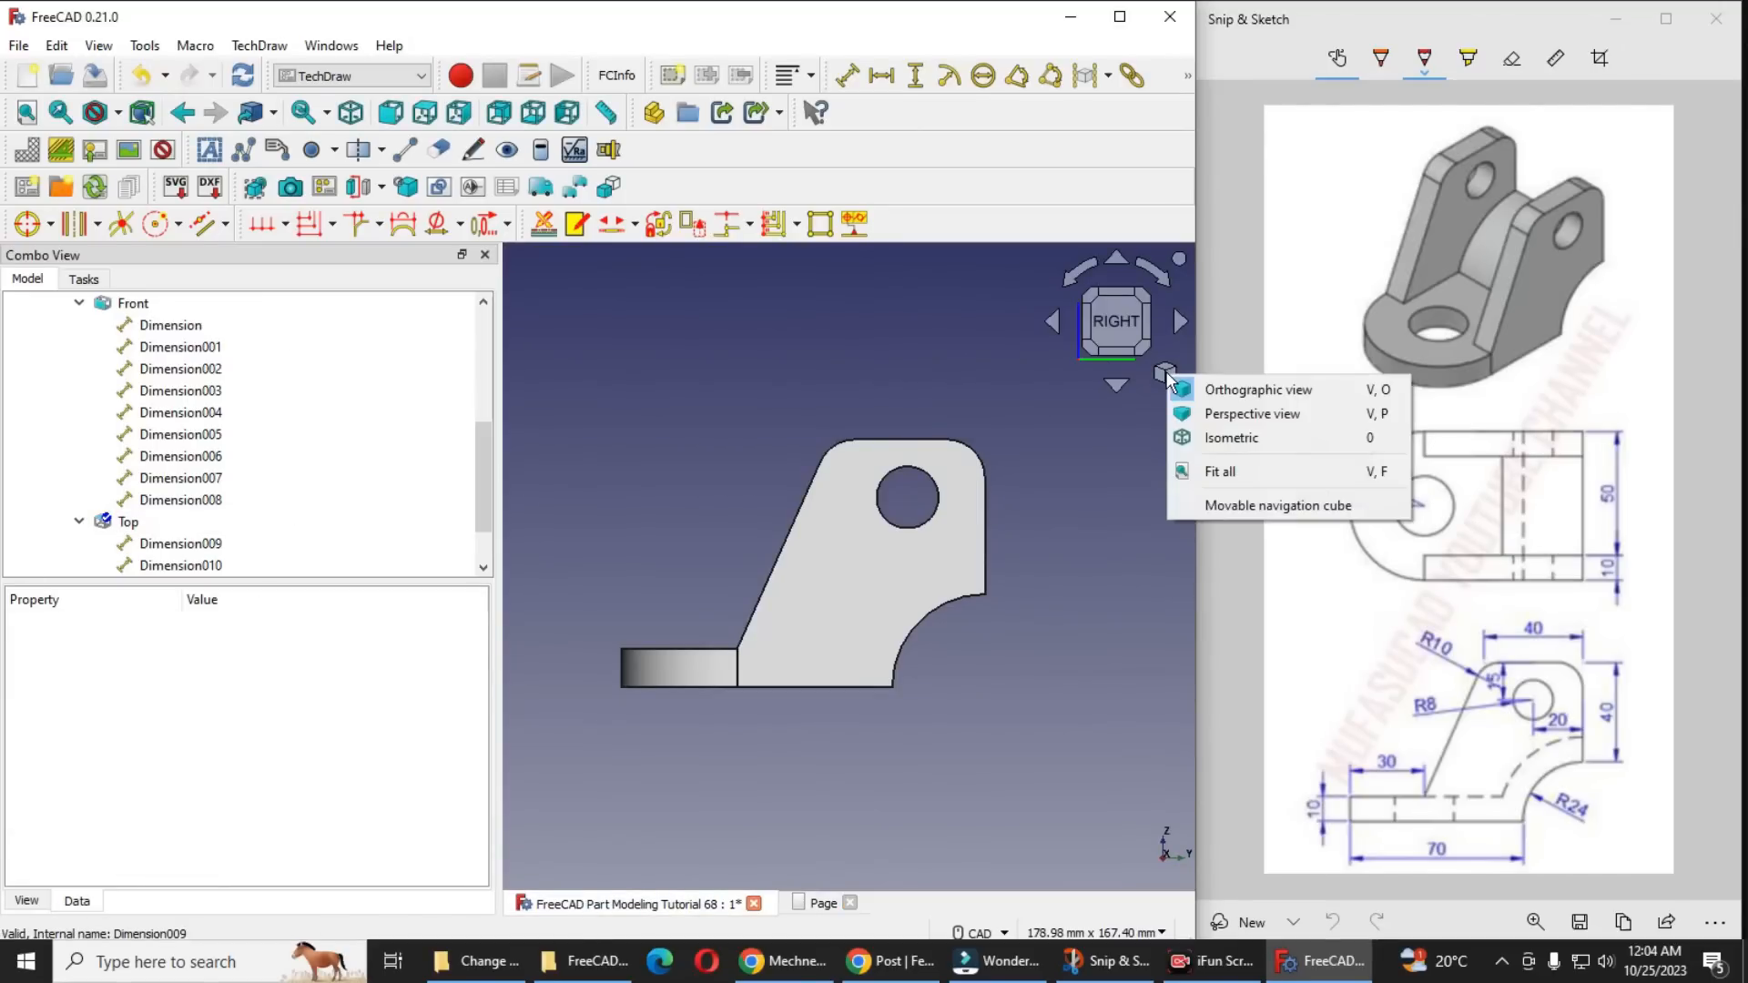
pyautogui.click(1222, 429)
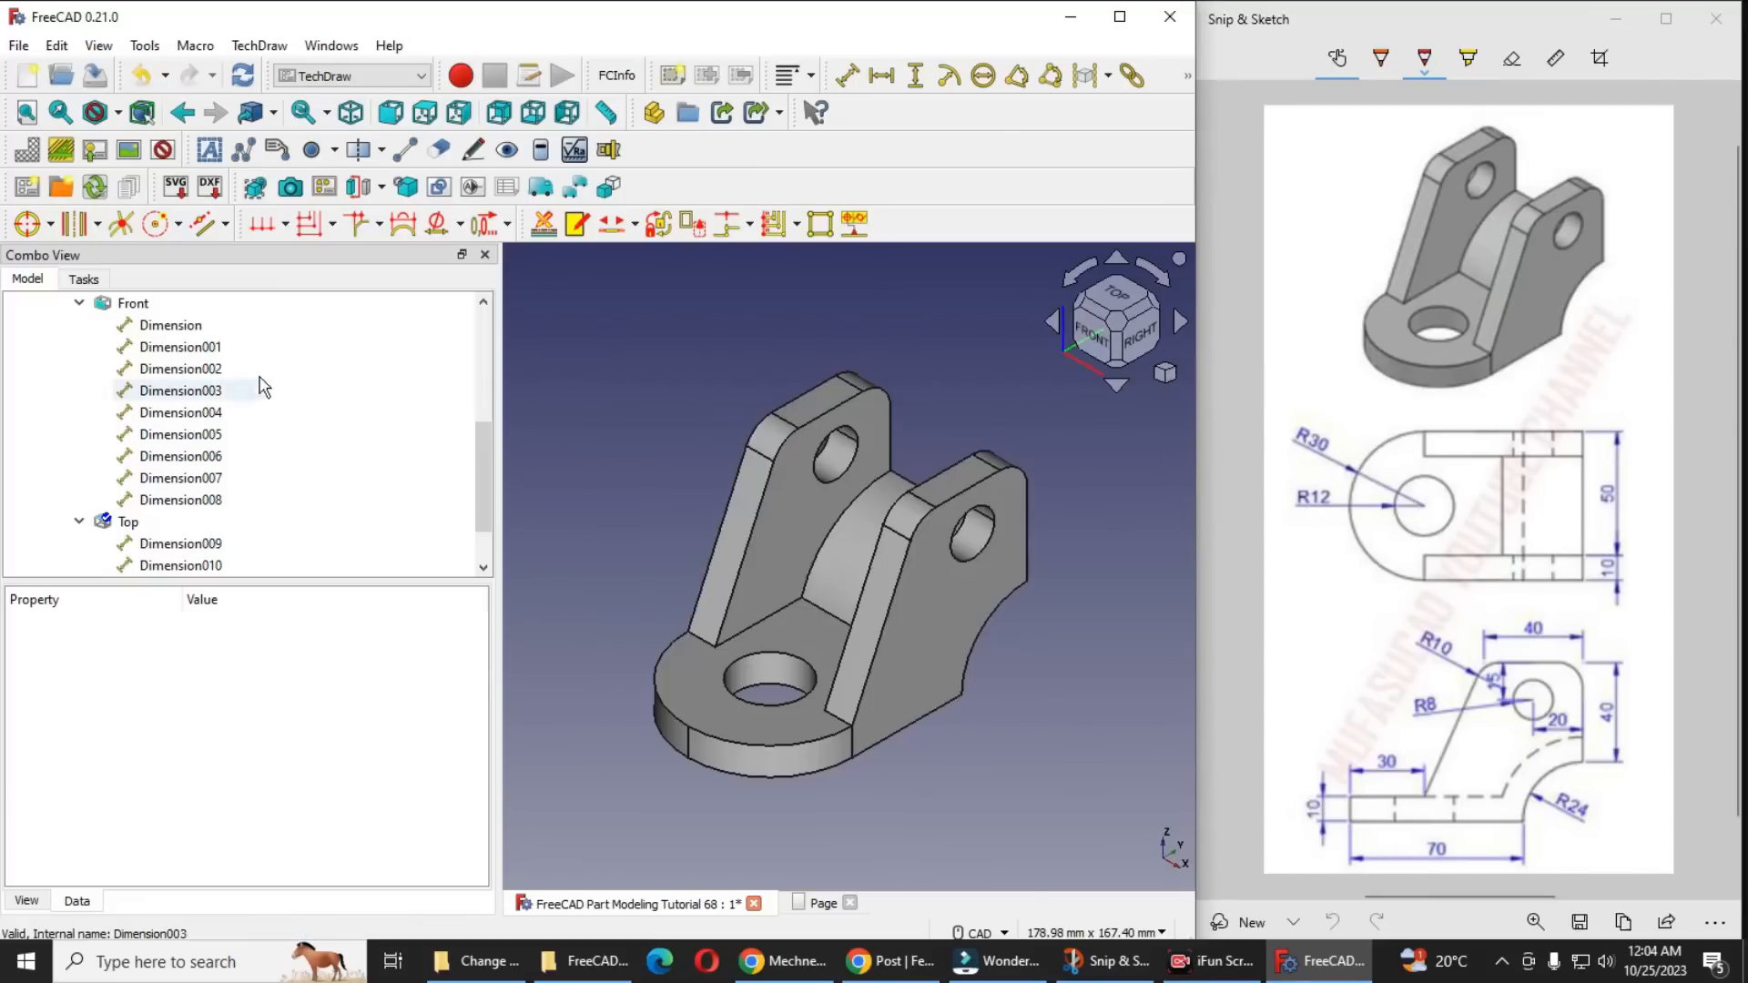
# Insert an isometric view of the Body on the drawing page and place it at about X 174.6 mm, Y 108.6 mm
pyautogui.scroll(5, 142, 396)
pyautogui.click(90, 325)
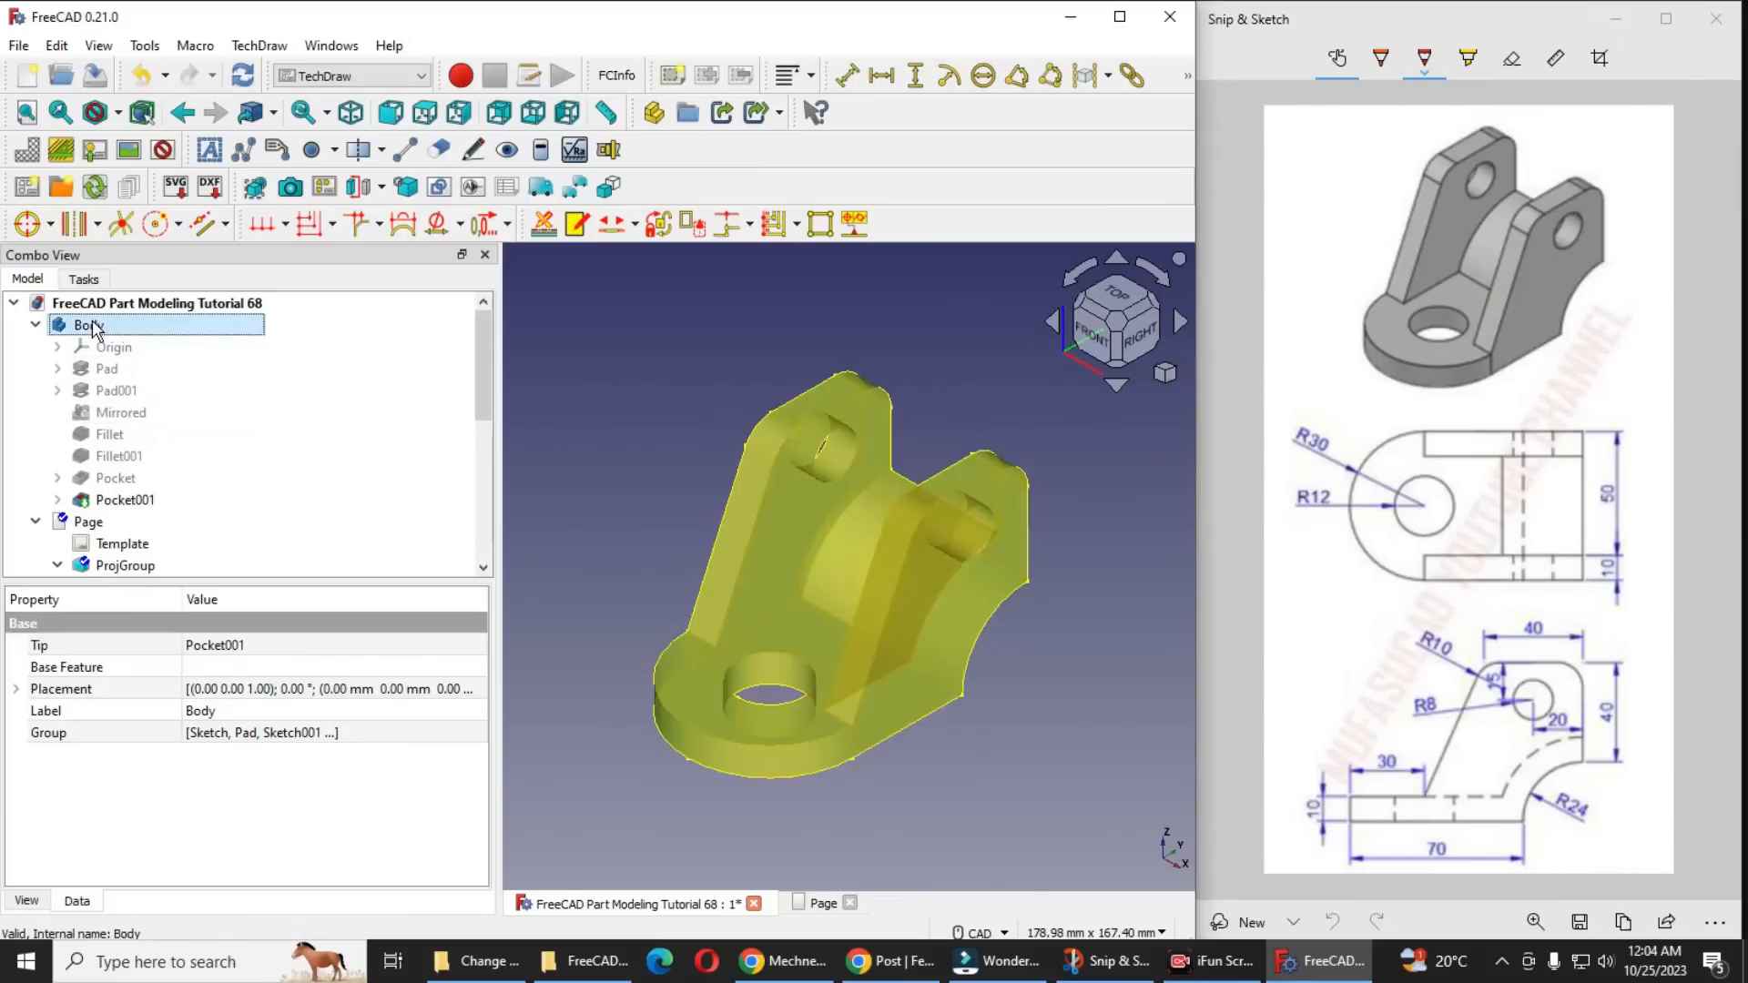
pyautogui.click(257, 196)
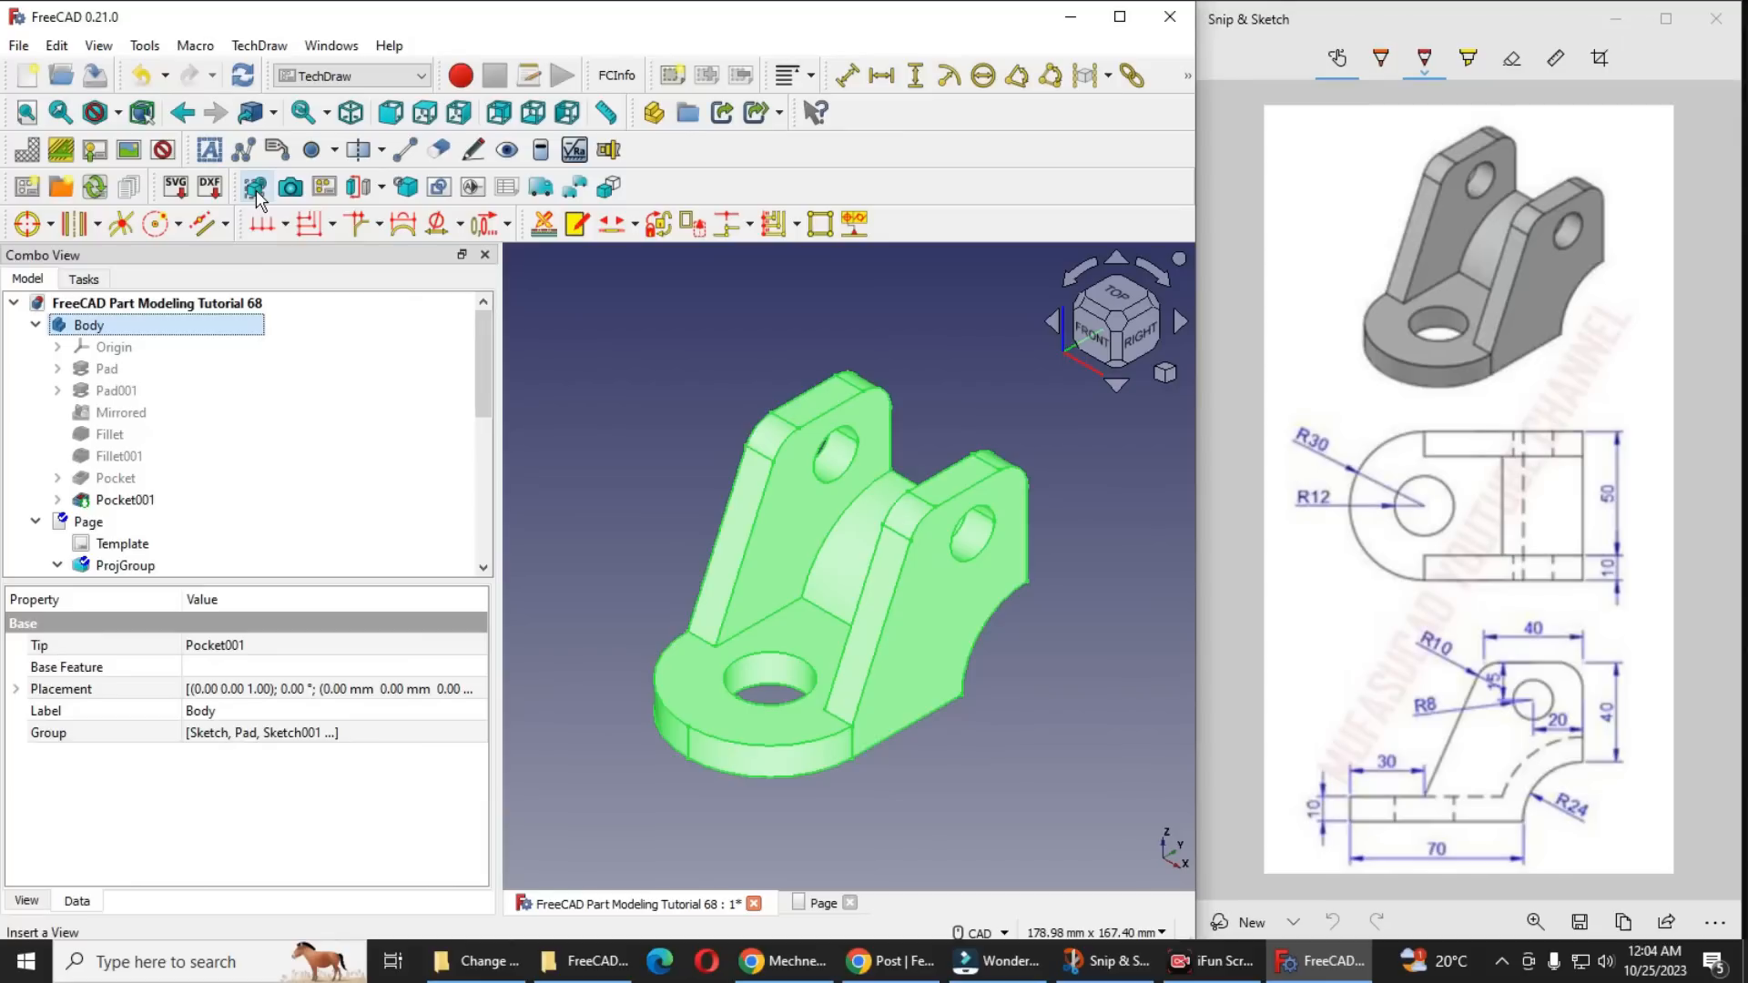
pyautogui.click(817, 903)
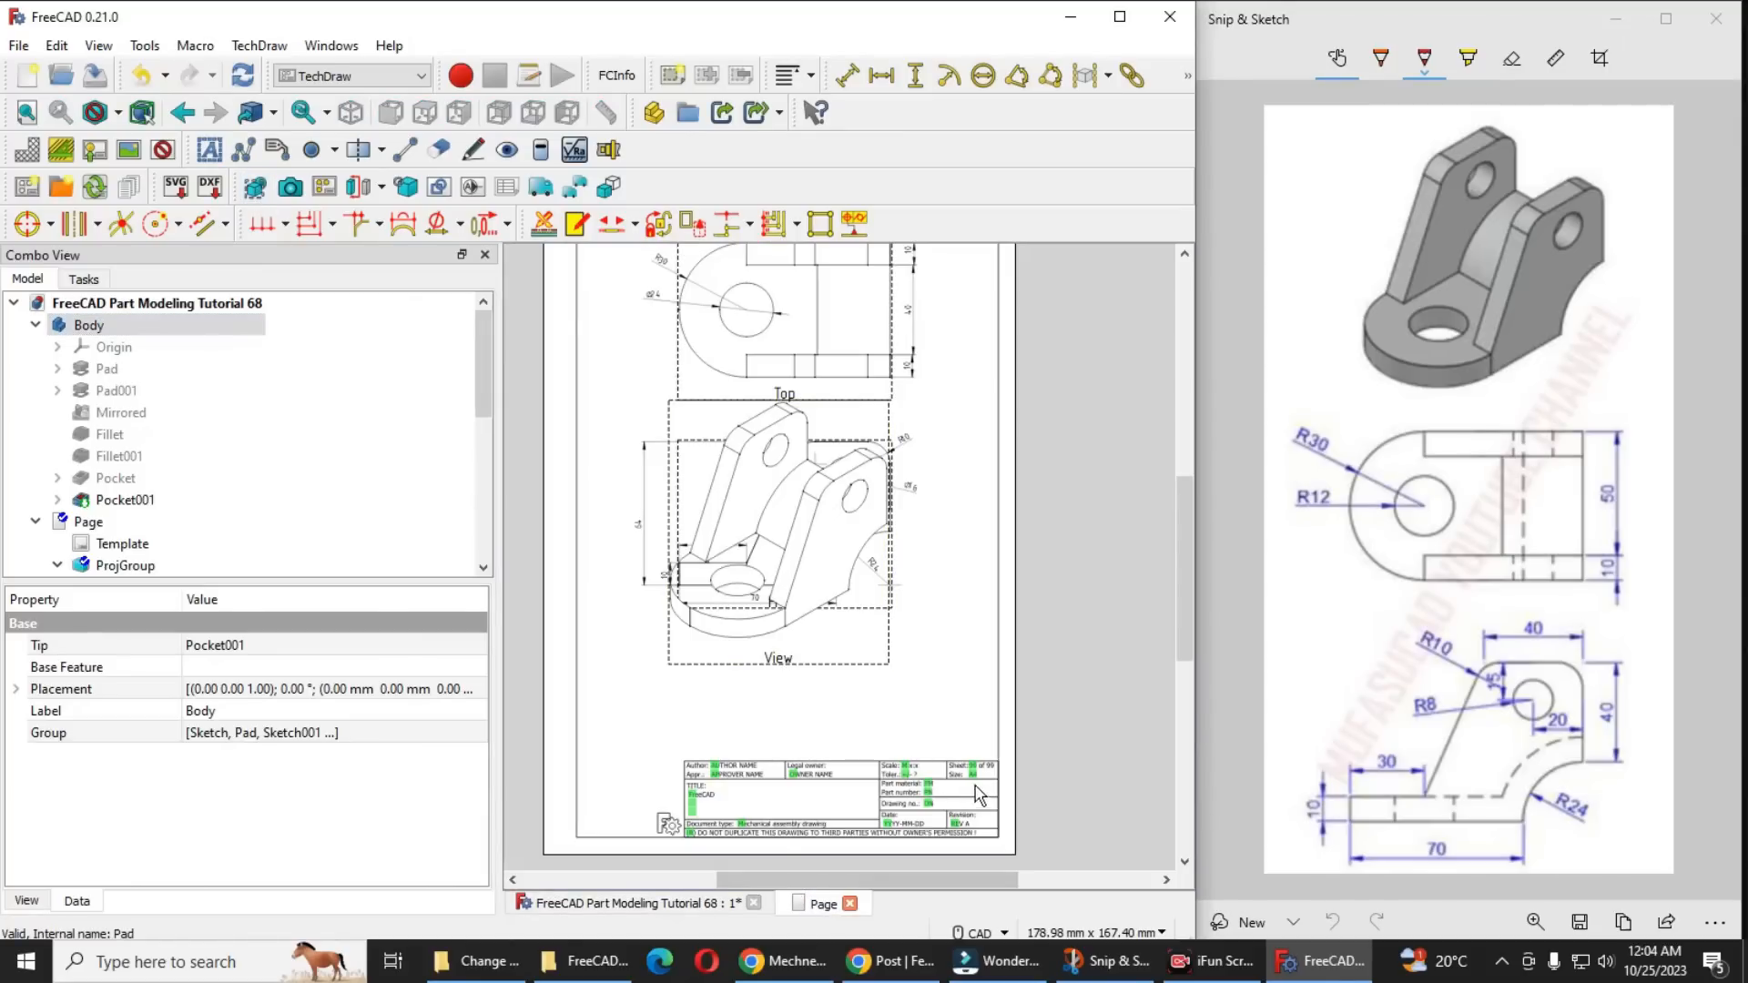
pyautogui.moveTo(786, 664); pyautogui.dragTo(922, 749)
pyautogui.click(87, 568)
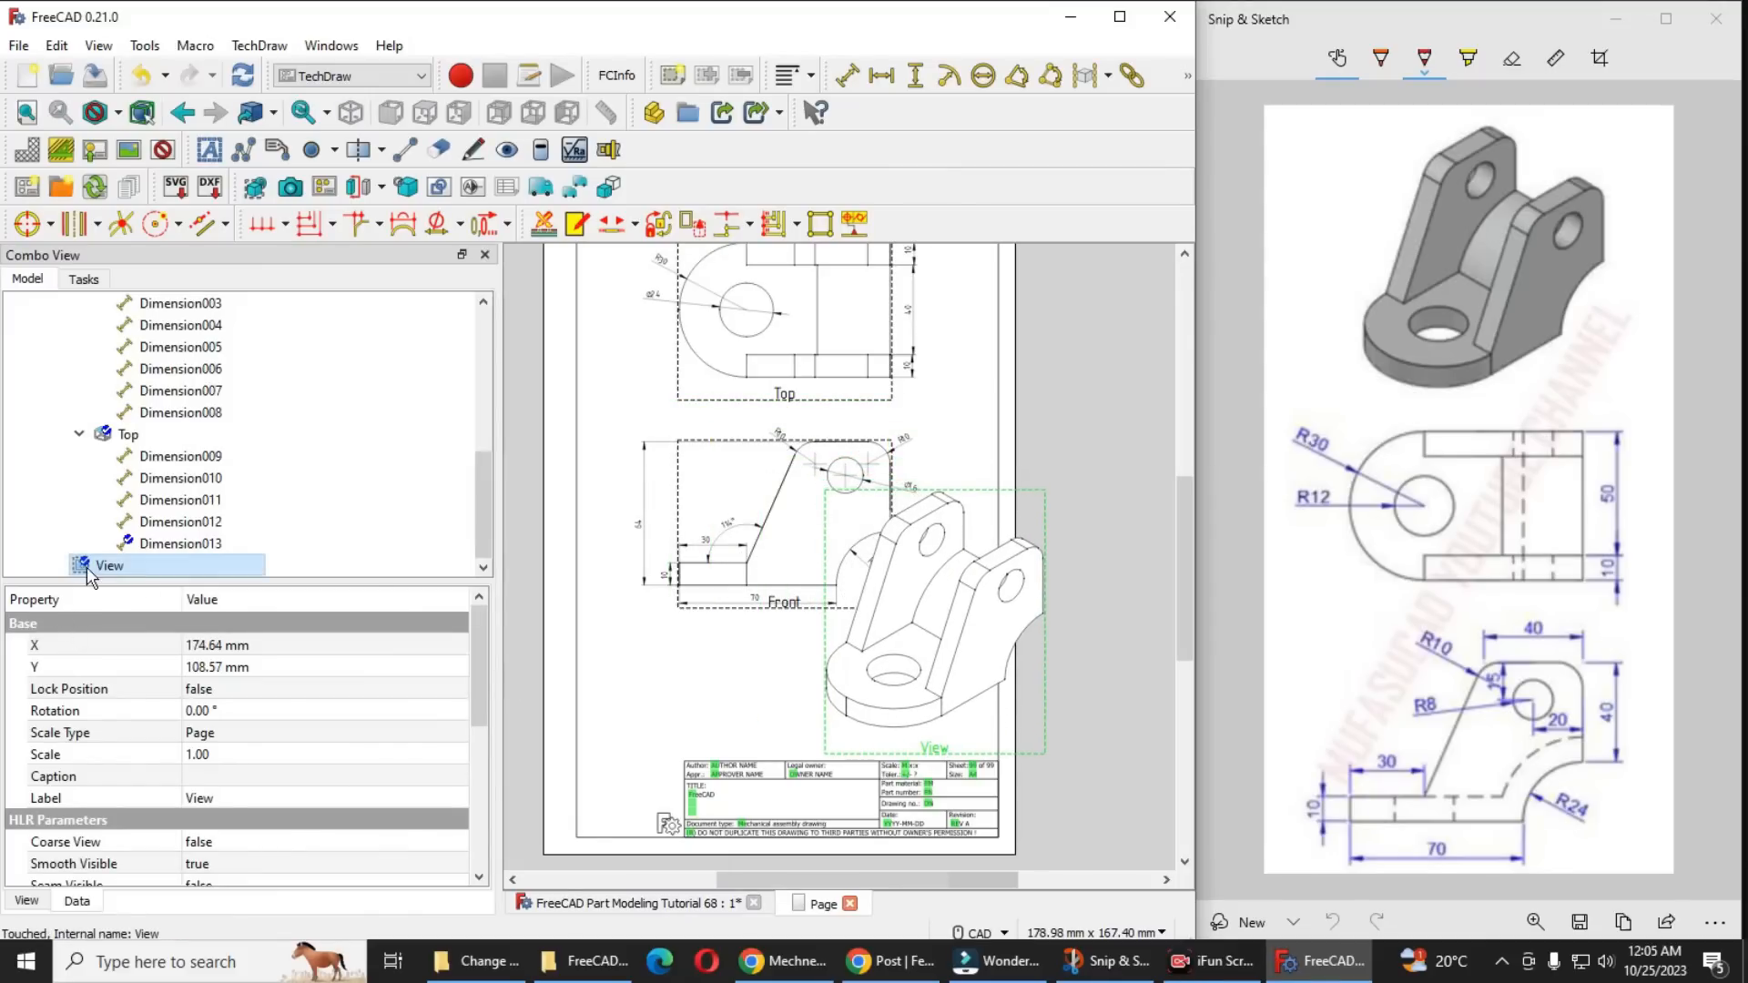
pyautogui.click(207, 756)
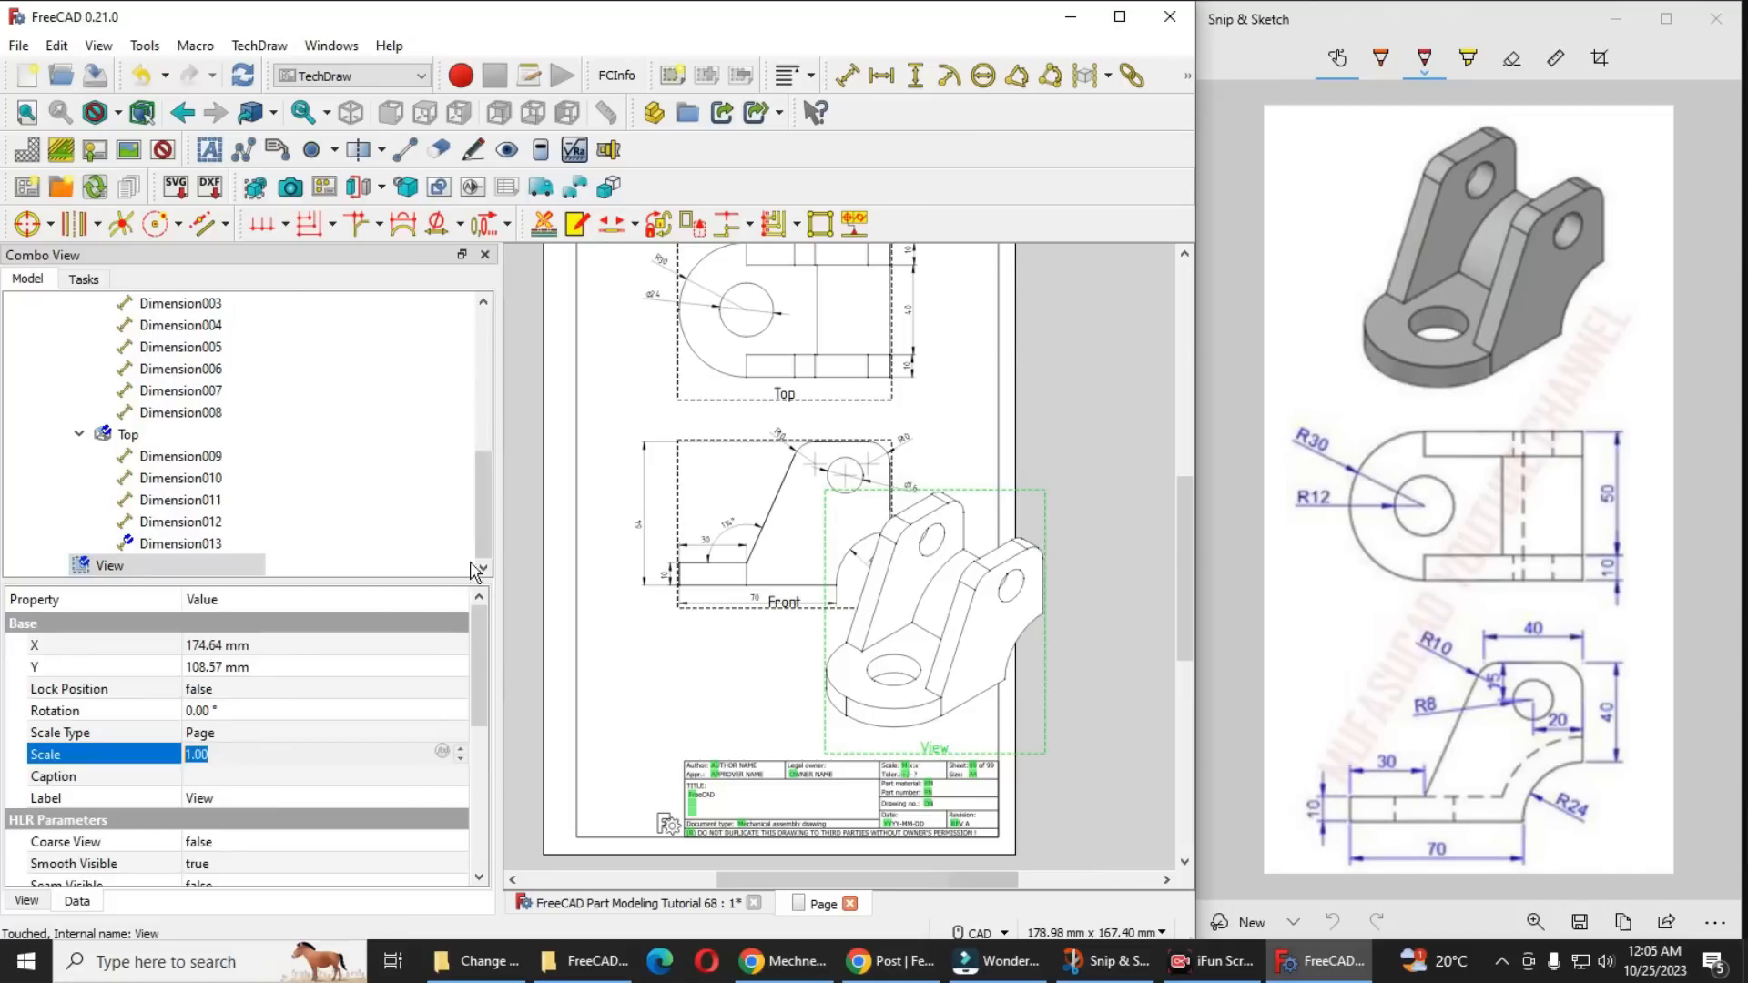
pyautogui.scroll(3, 484, 472)
pyautogui.scroll(-3, 484, 472)
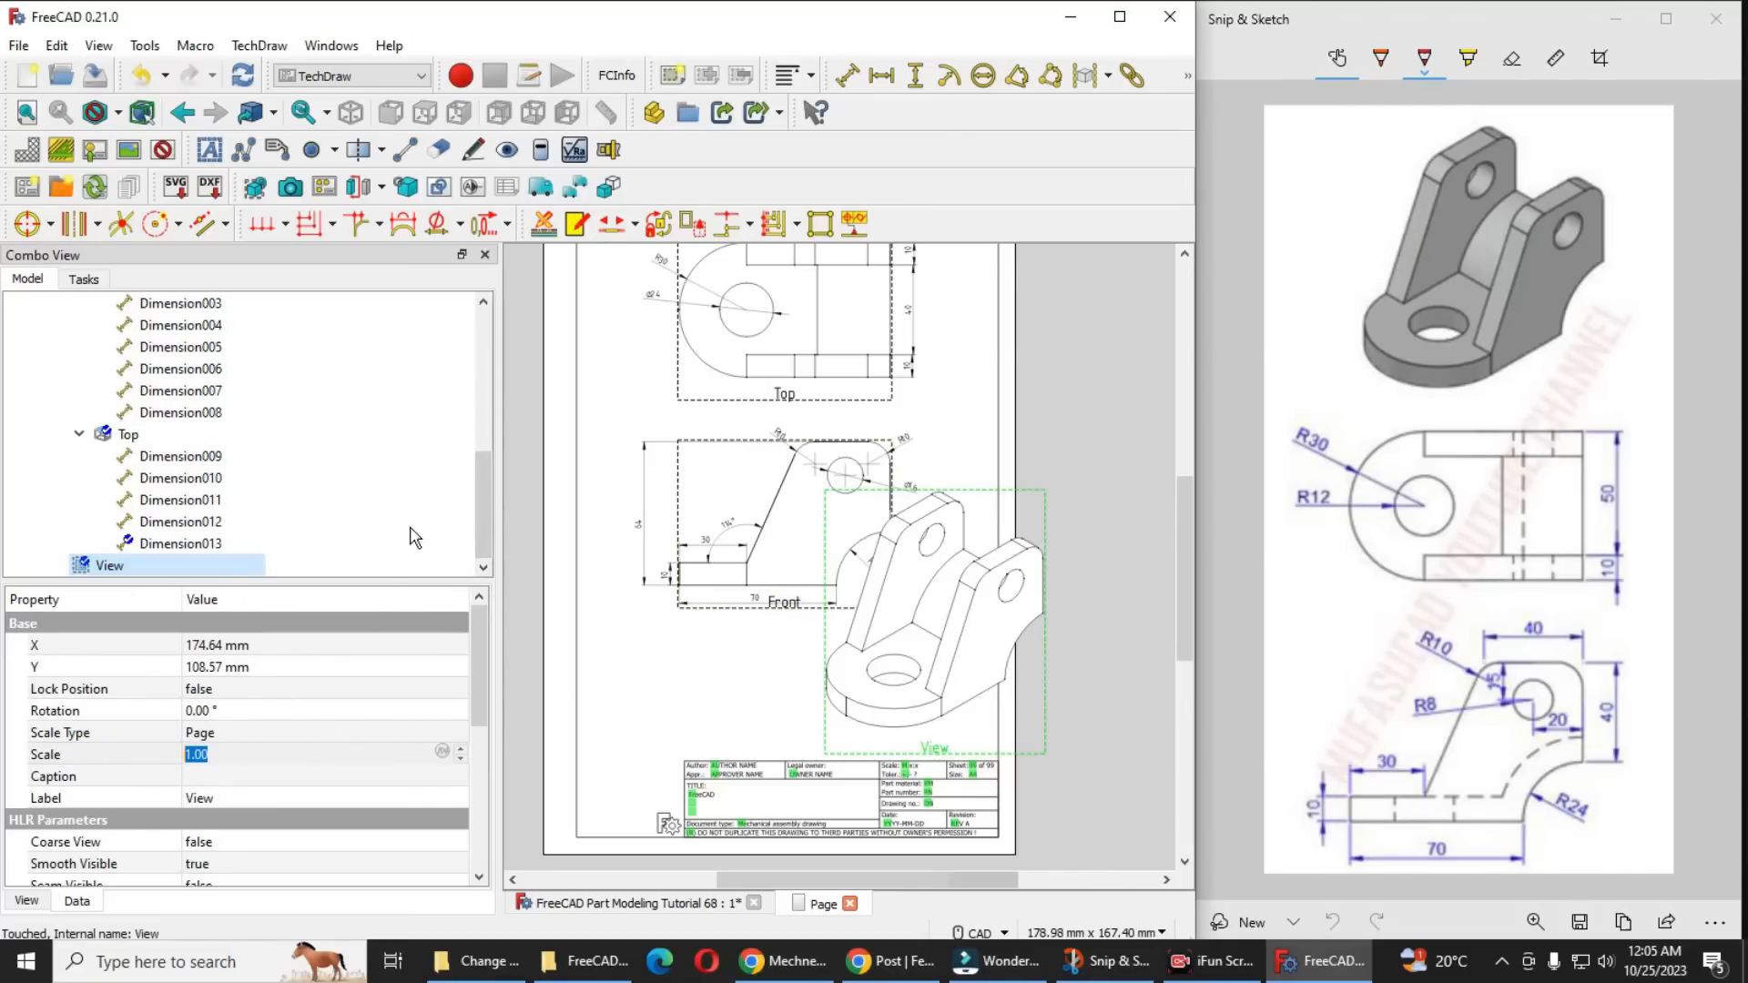
pyautogui.moveTo(485, 538); pyautogui.dragTo(497, 466)
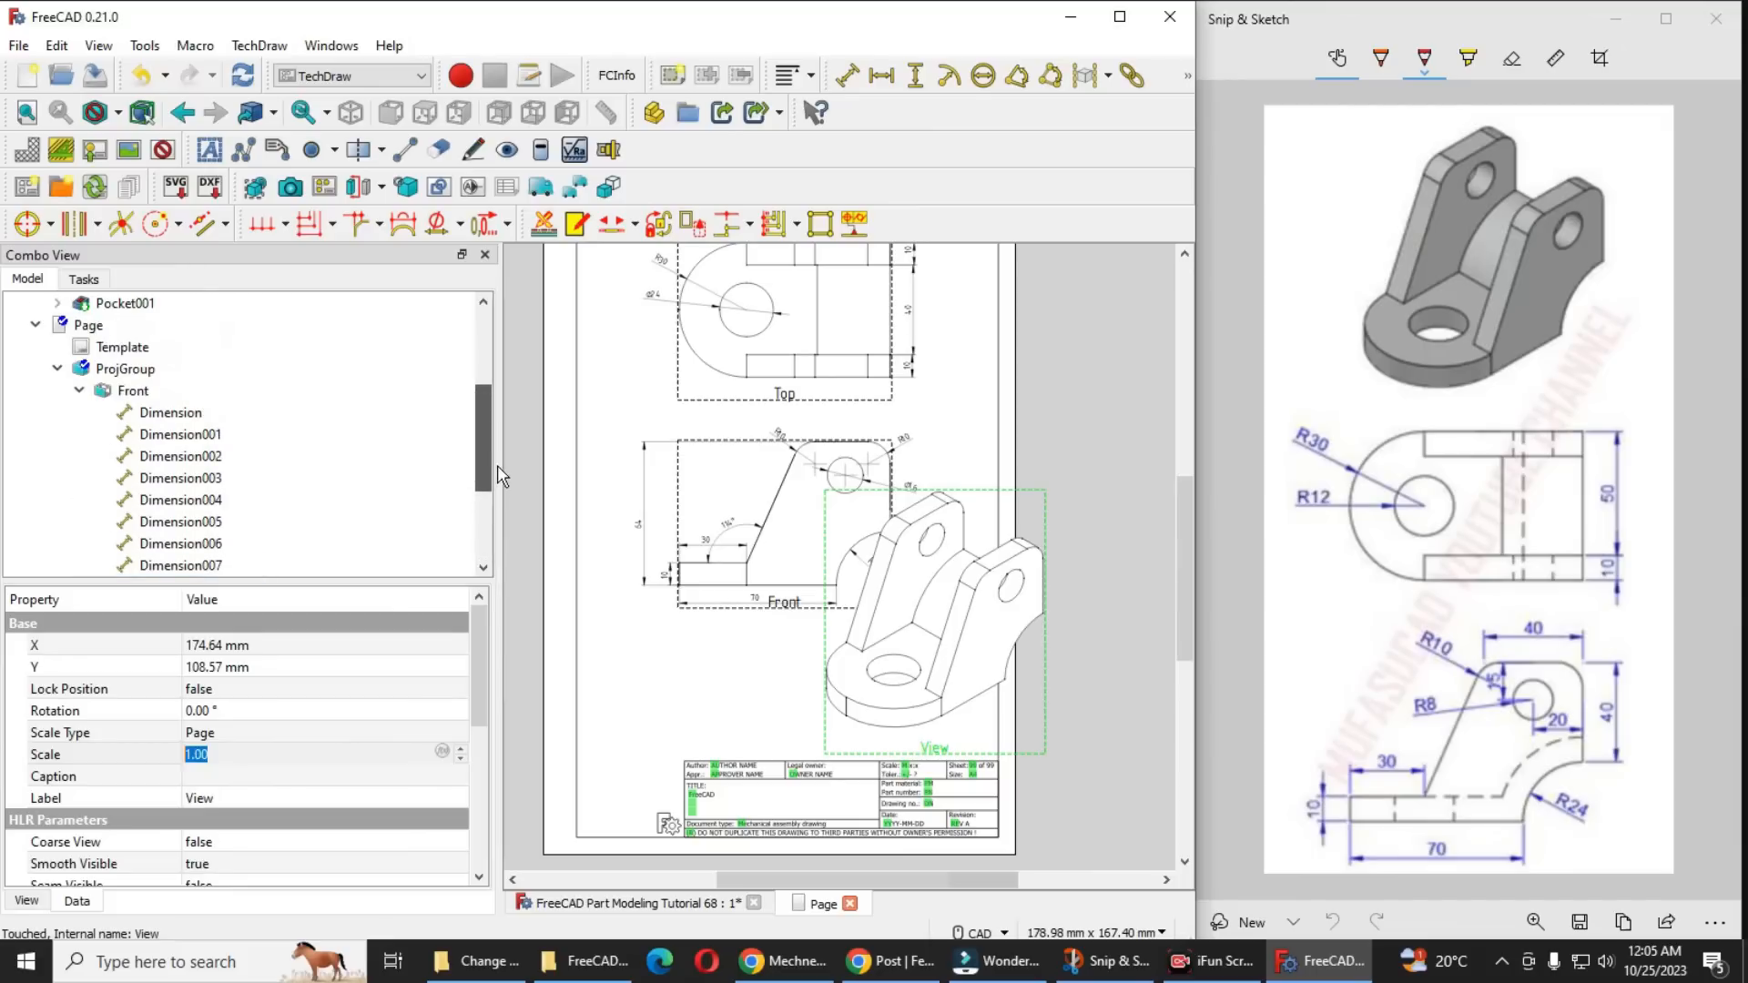
pyautogui.click(116, 353)
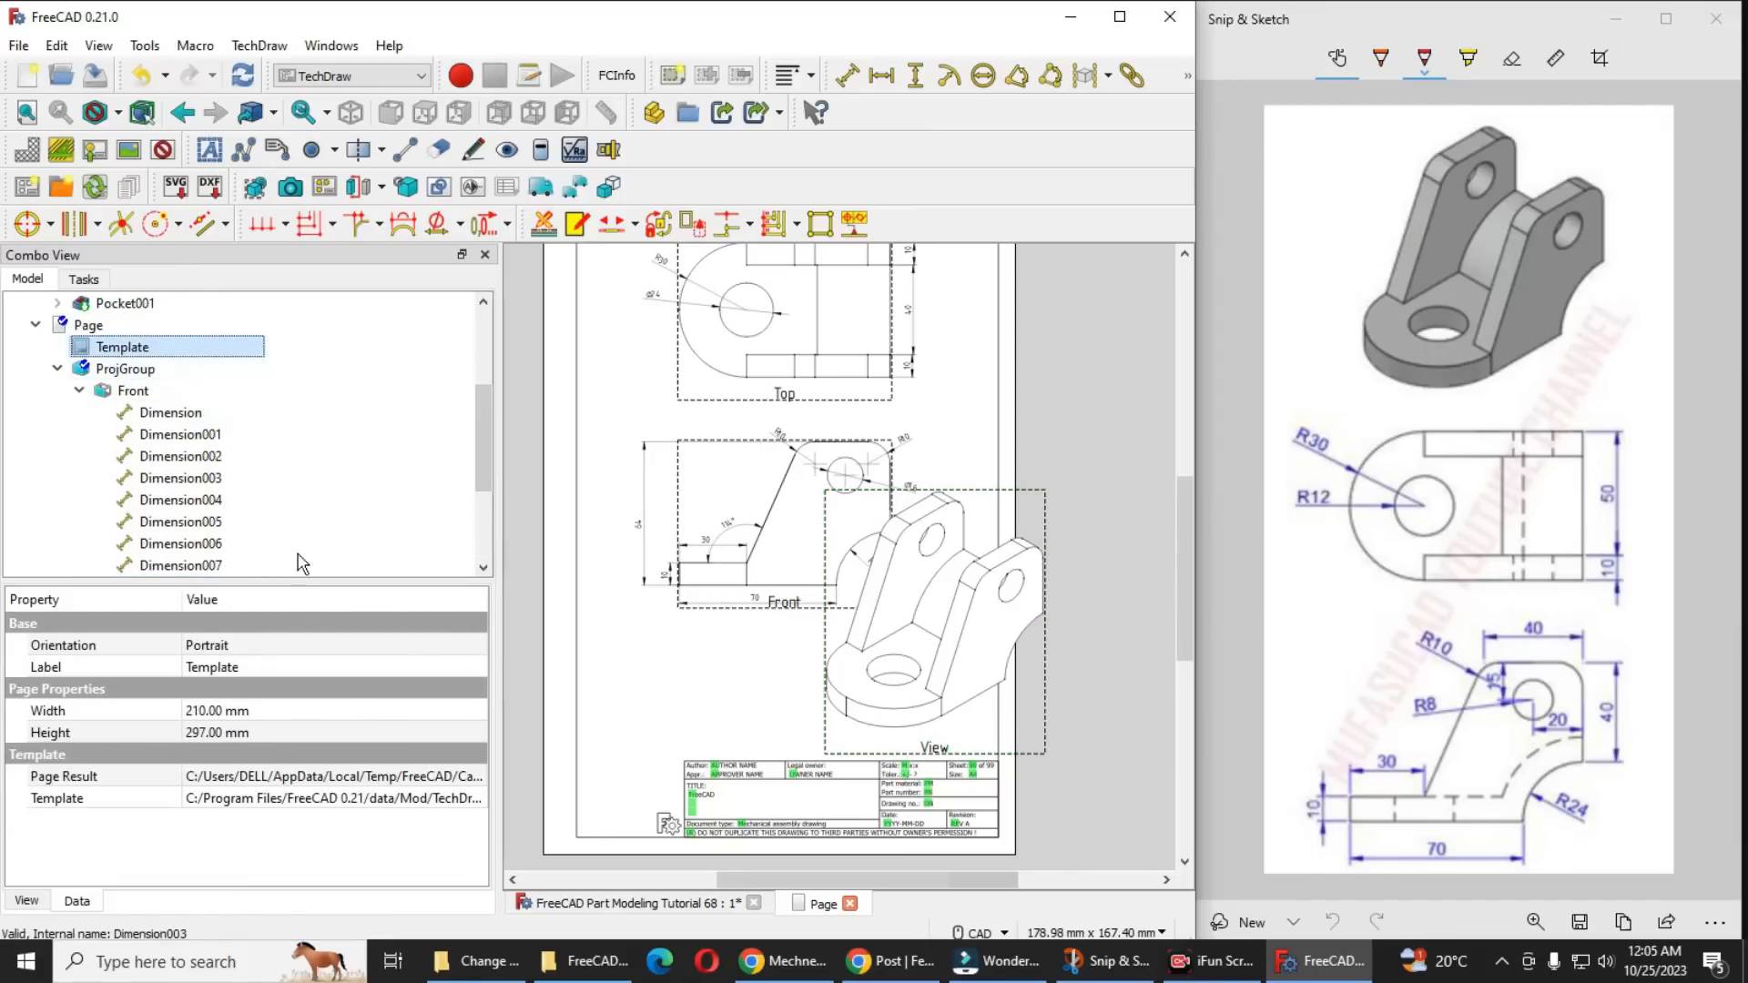
# Set the projection group's scale type to Custom
pyautogui.click(113, 370)
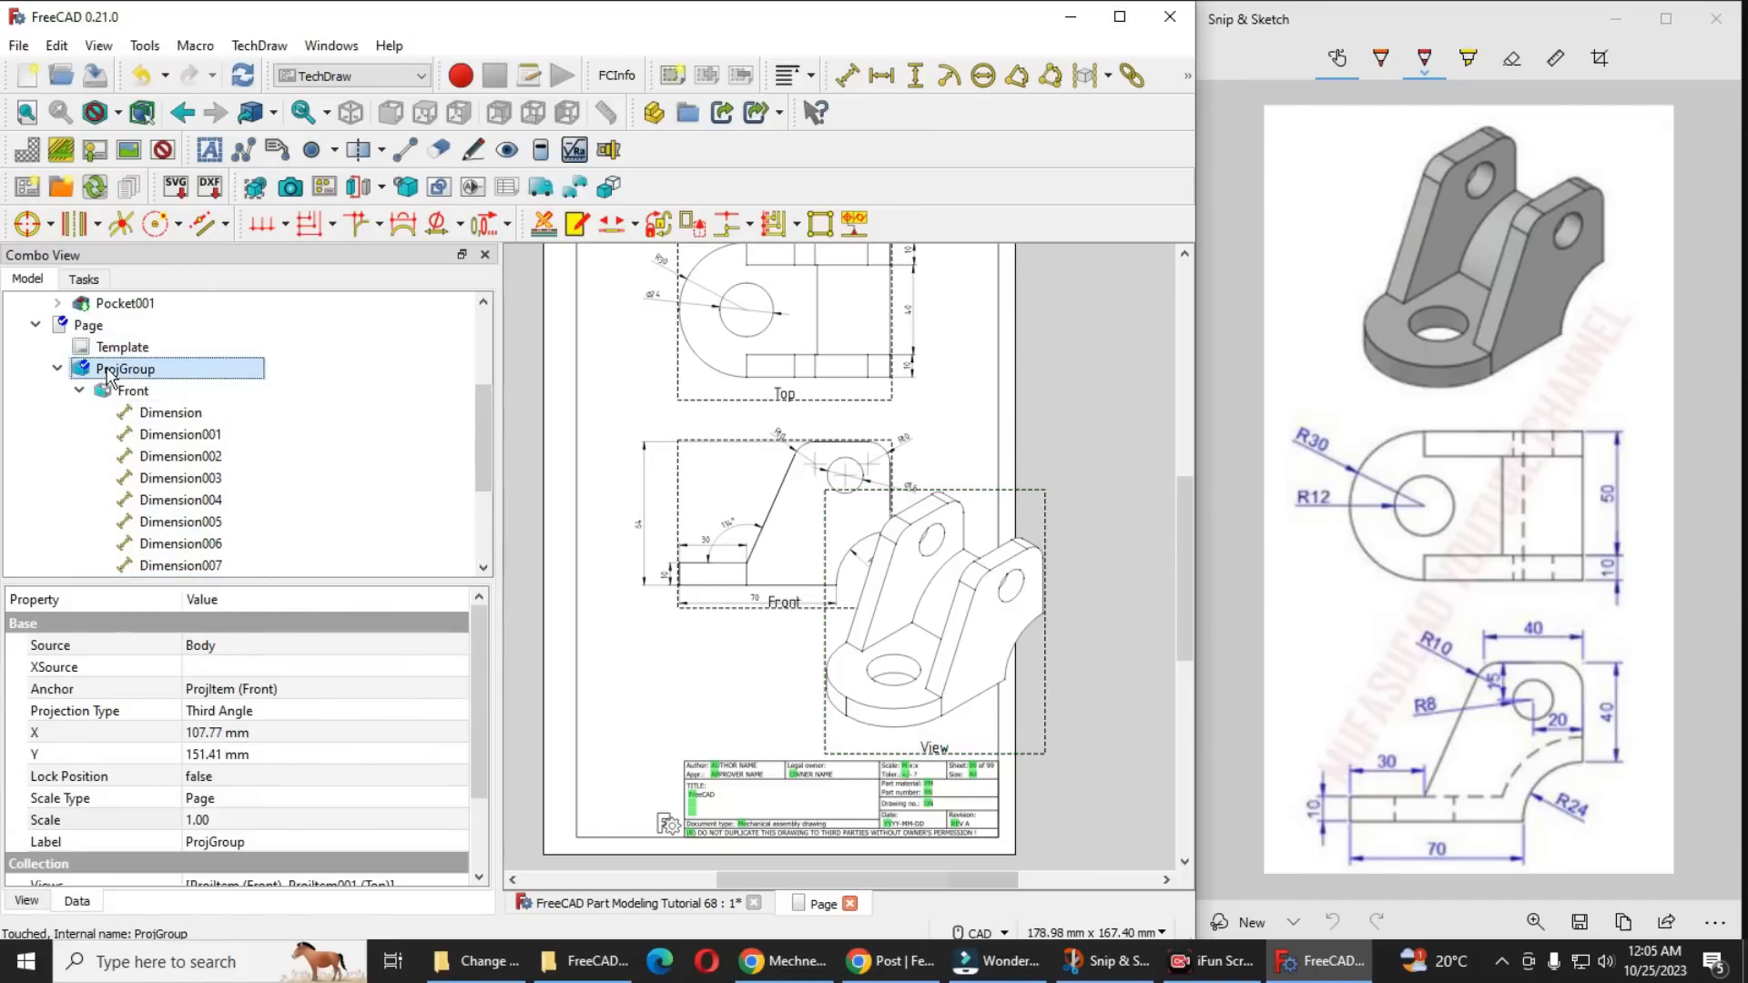
pyautogui.click(222, 822)
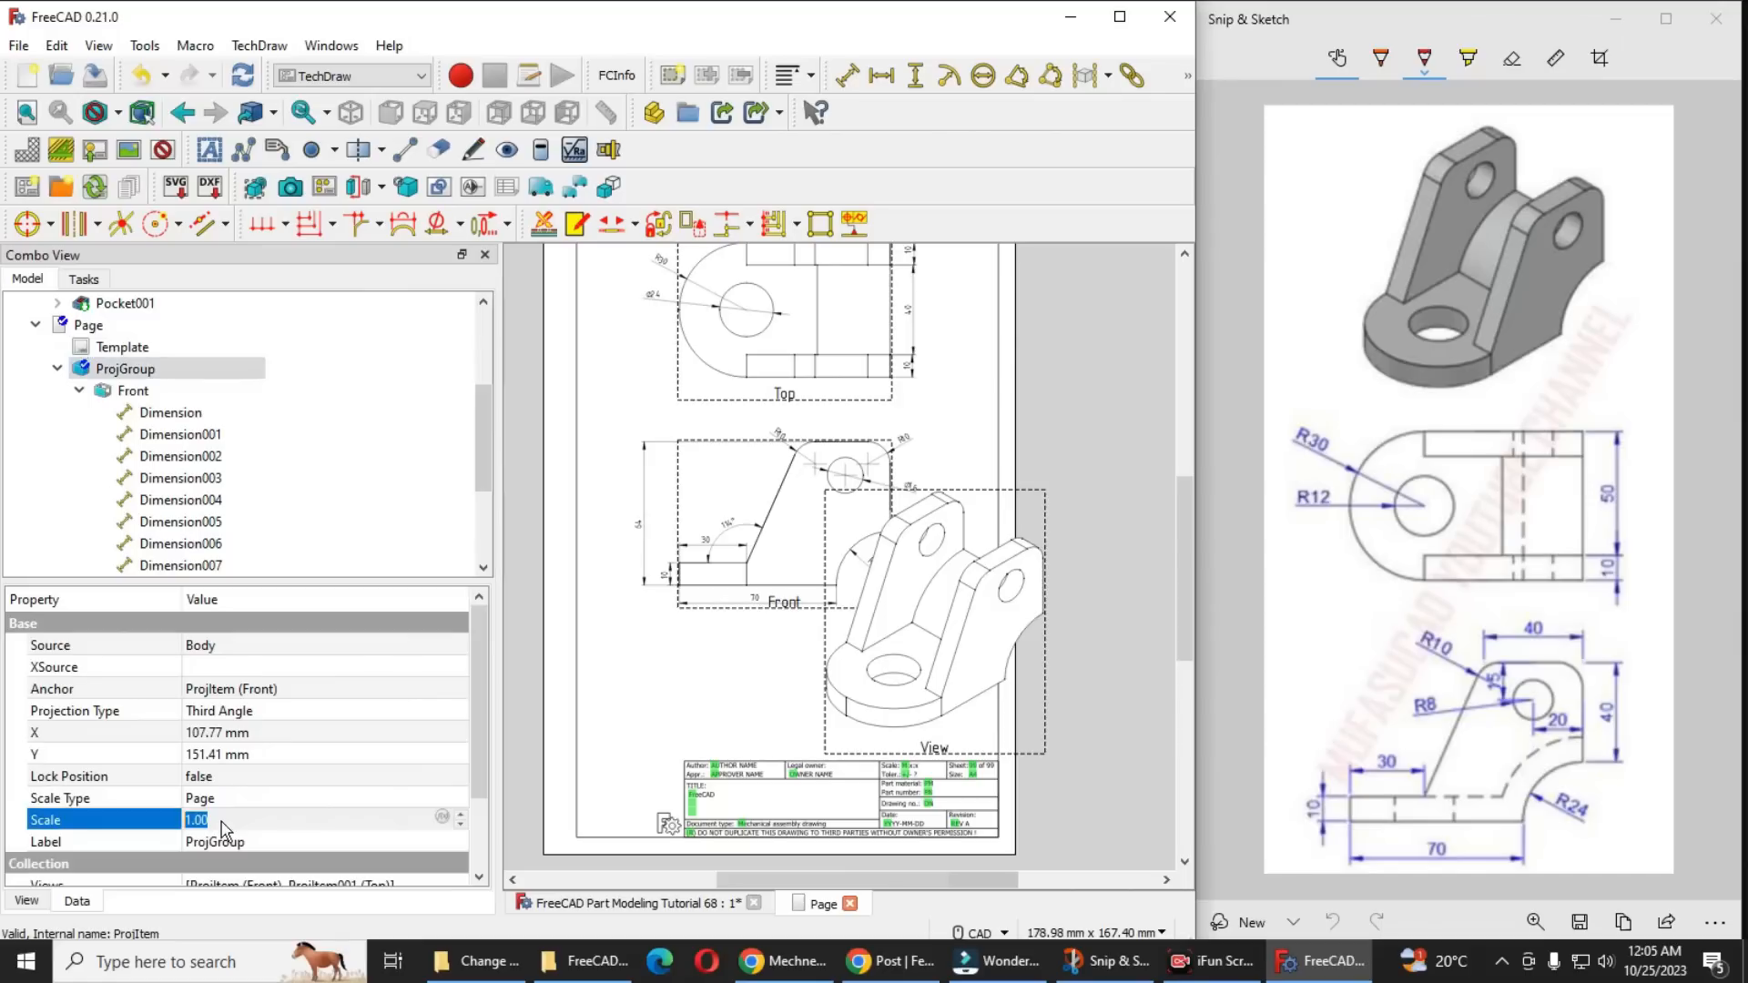
pyautogui.moveTo(480, 645)
pyautogui.mouseDown()
pyautogui.moveTo(481, 722)
pyautogui.moveTo(473, 630)
pyautogui.moveTo(474, 667)
pyautogui.mouseUp()
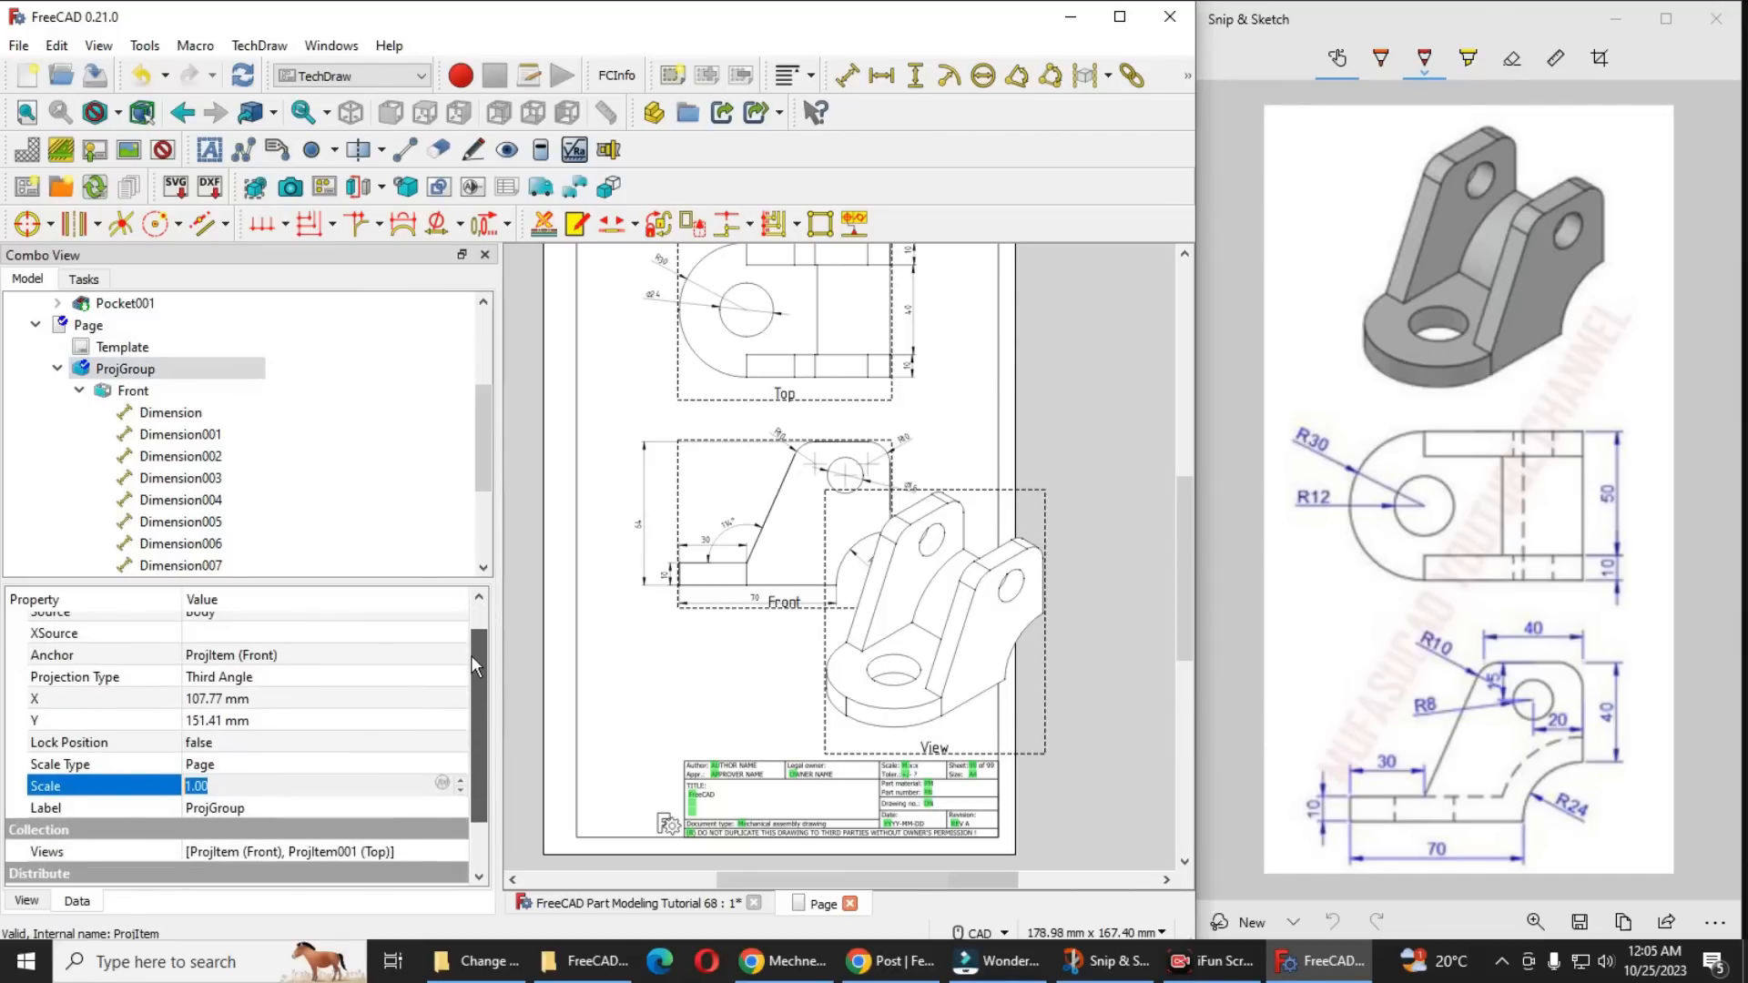
pyautogui.click(238, 772)
pyautogui.click(235, 772)
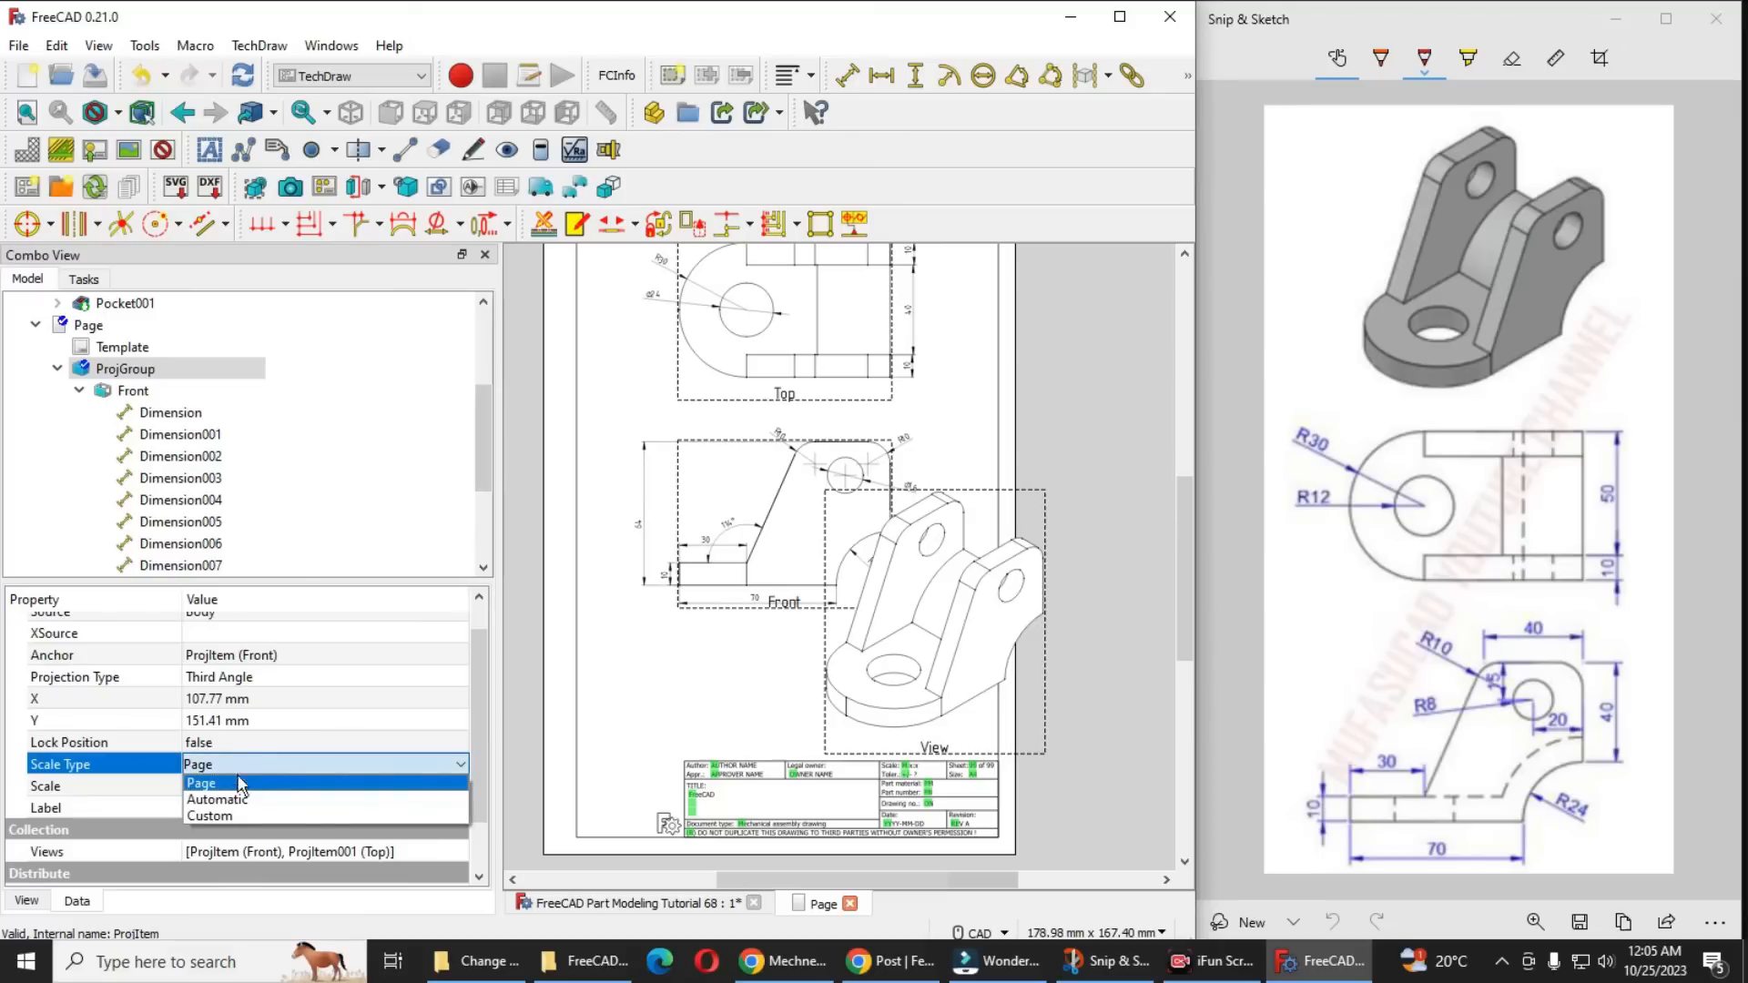
pyautogui.click(224, 819)
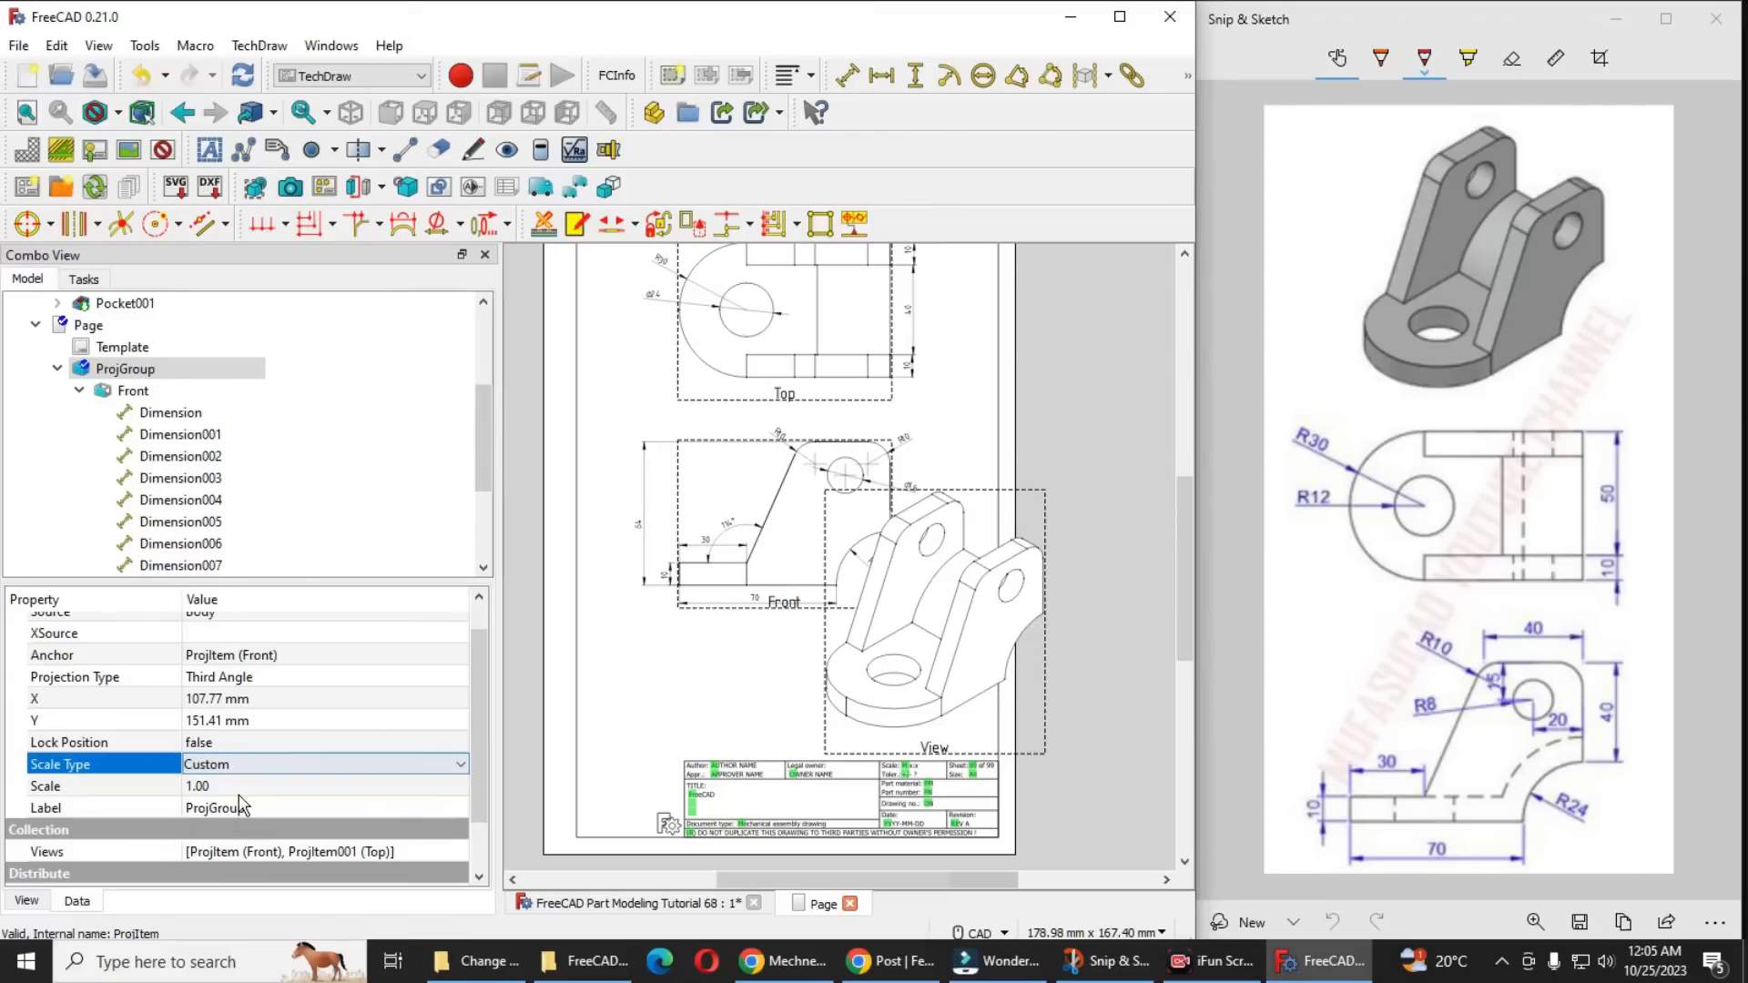
pyautogui.click(229, 788)
pyautogui.click(228, 788)
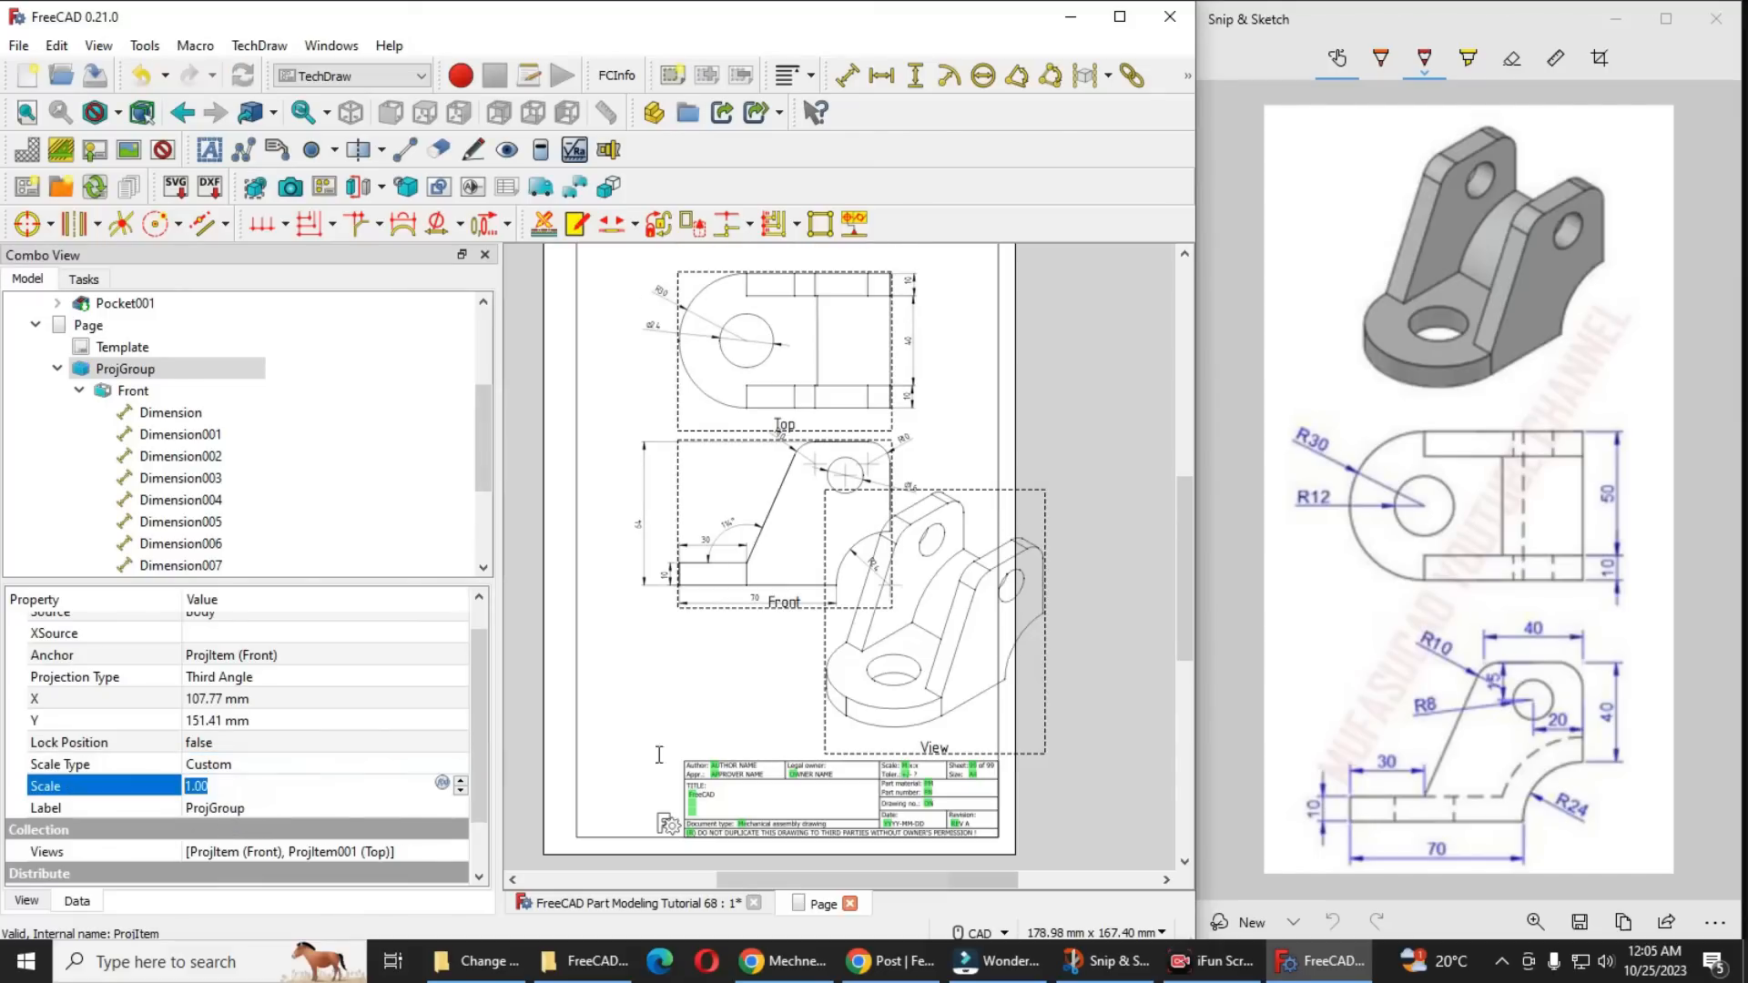
pyautogui.click(817, 748)
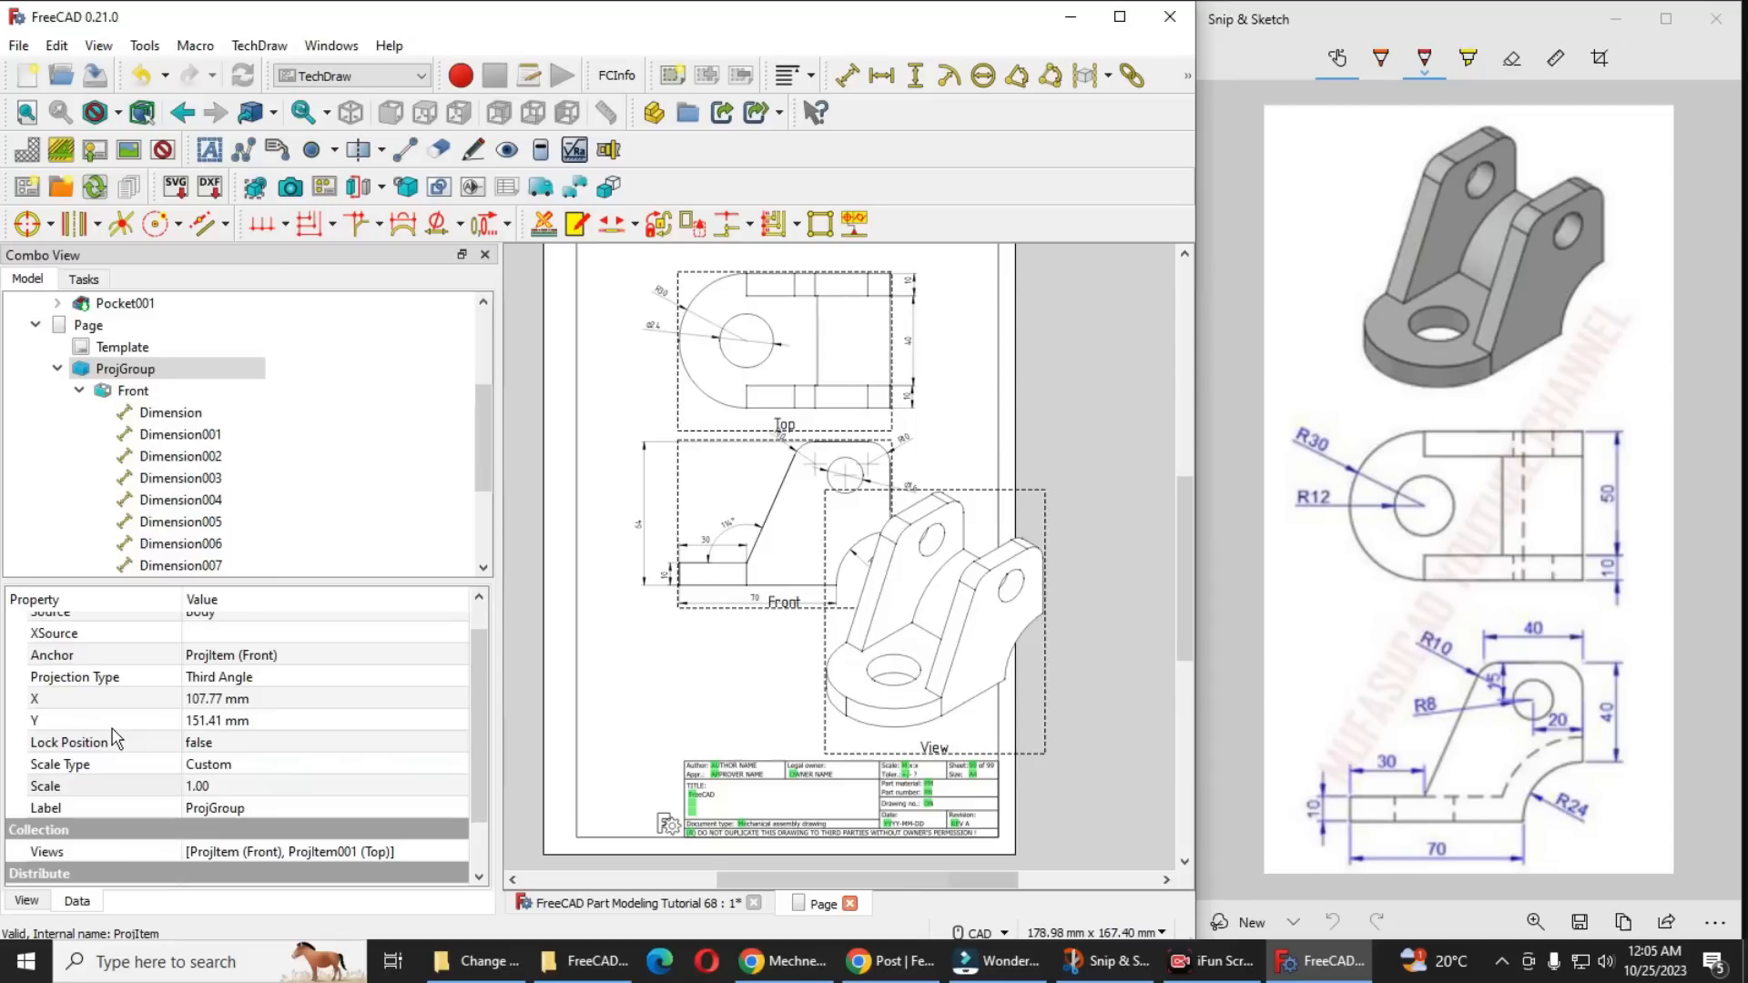
pyautogui.click(212, 788)
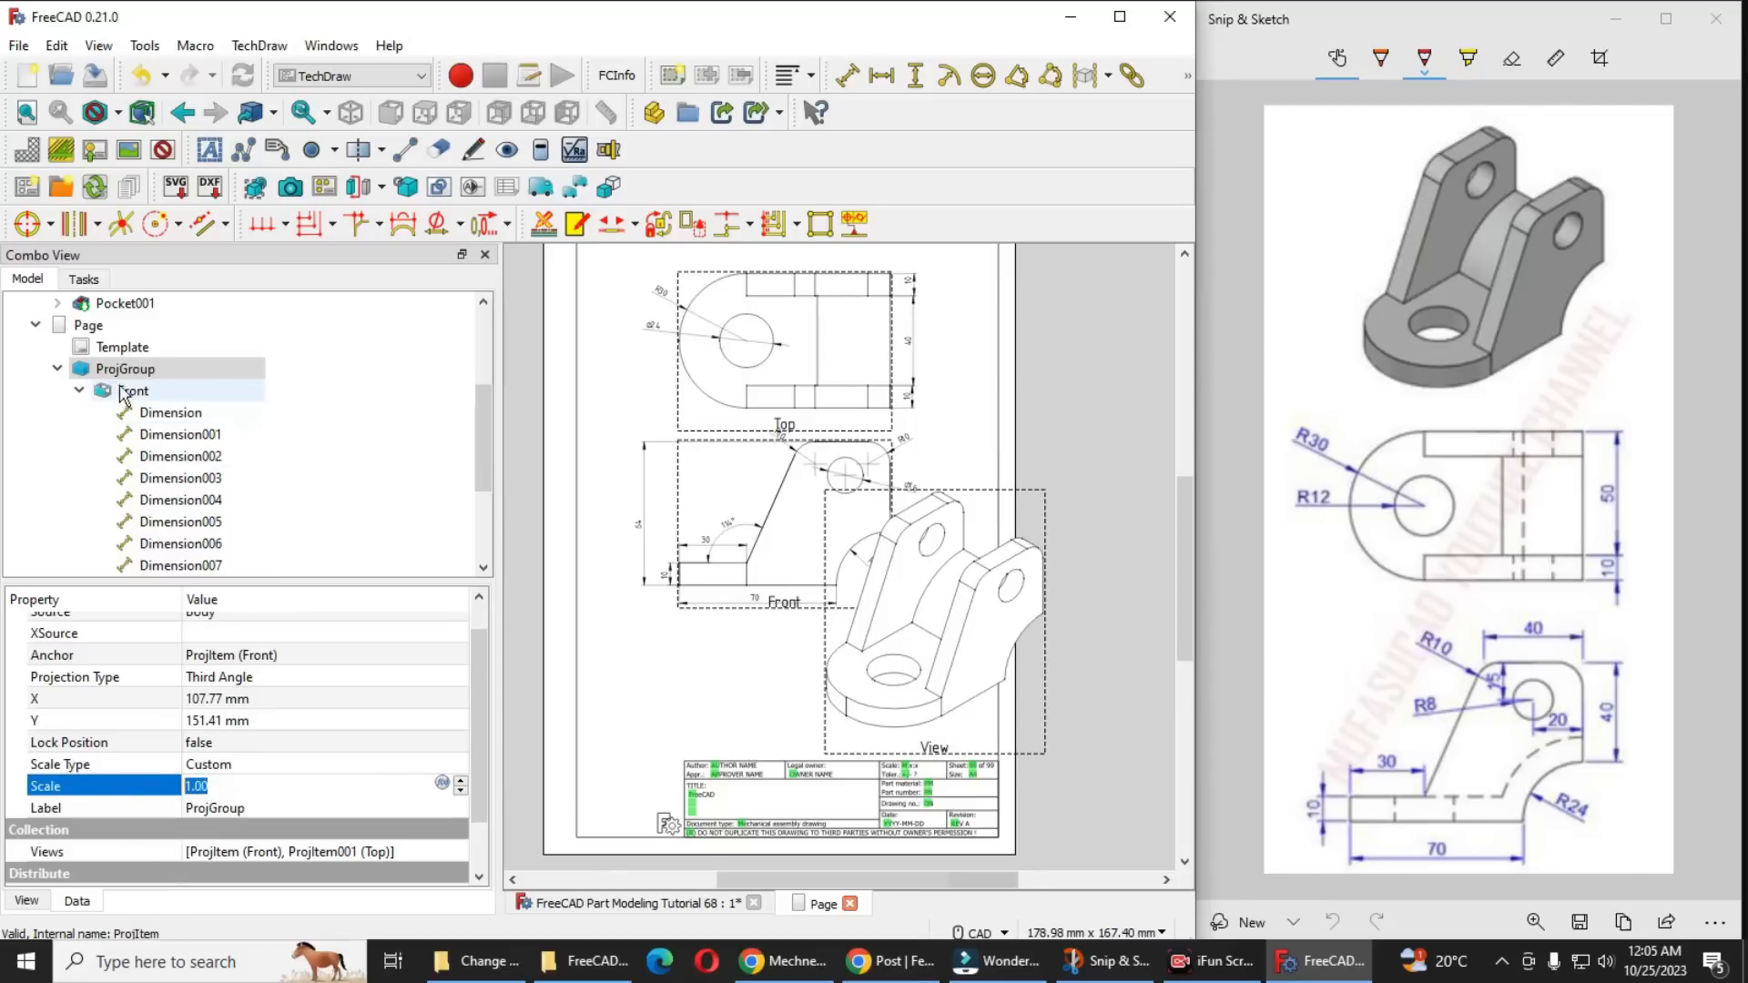
pyautogui.click(114, 350)
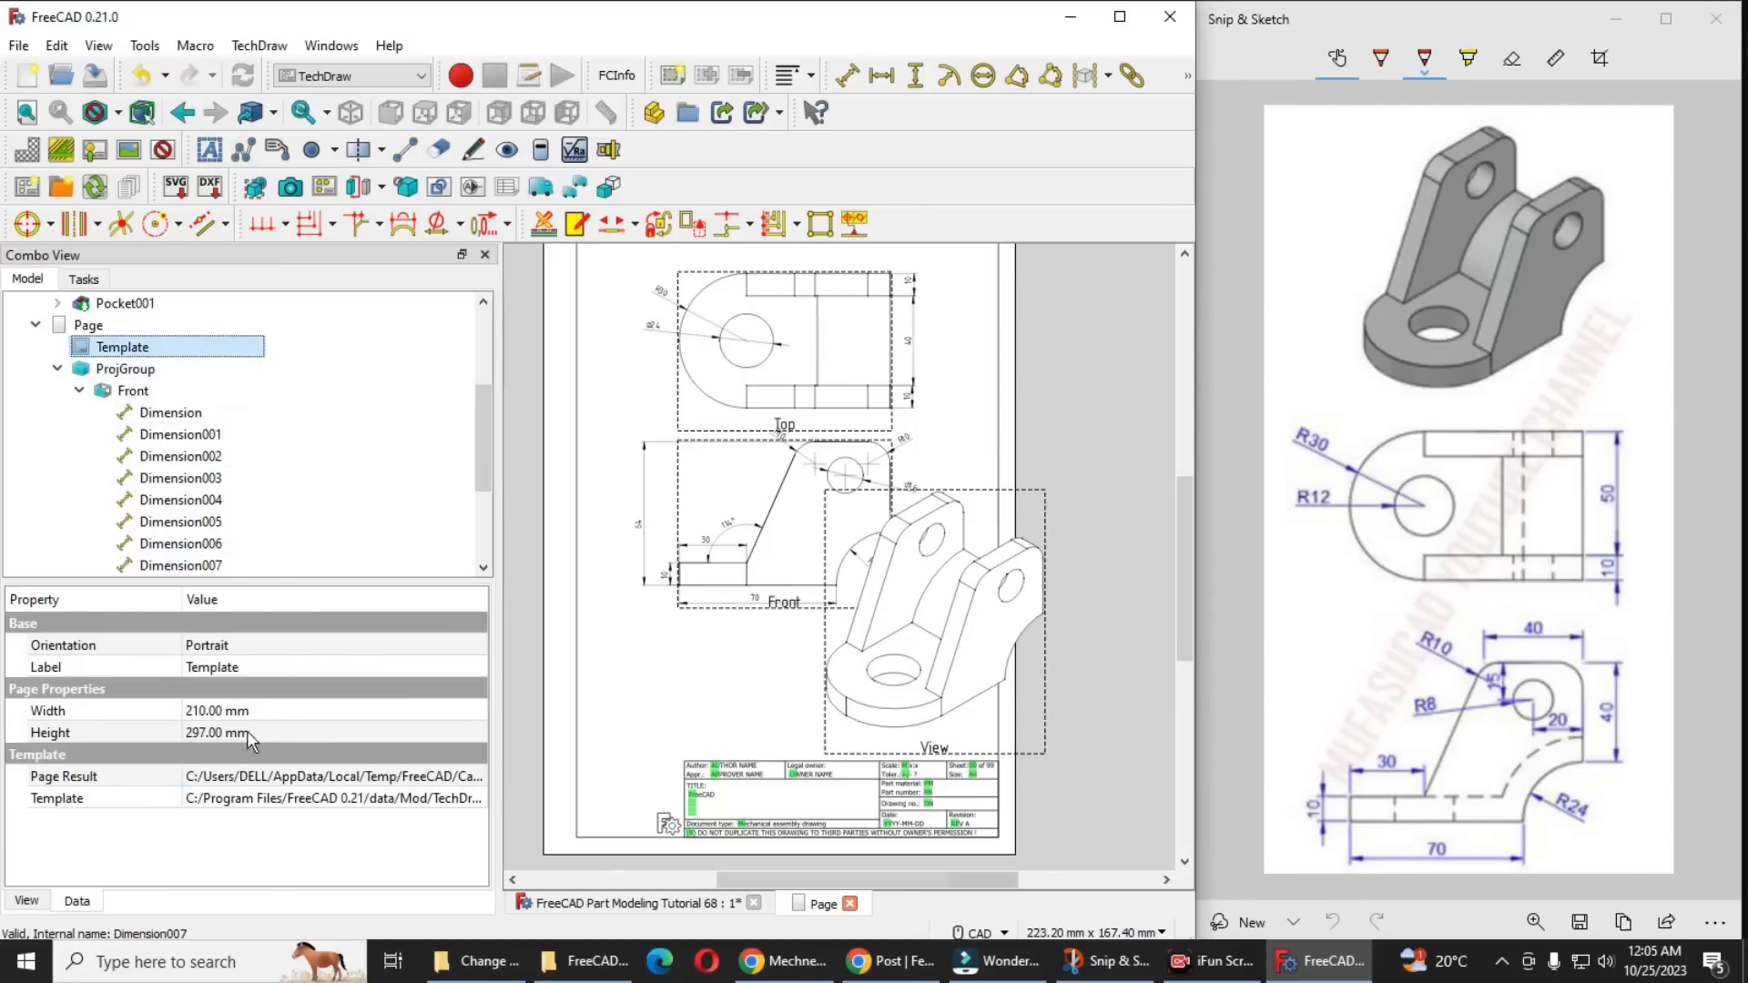
# Move the projection group to about X 85.4 mm, Y 145.6 mm, away from the isometric view, and set its scale to 0.8
pyautogui.click(716, 619)
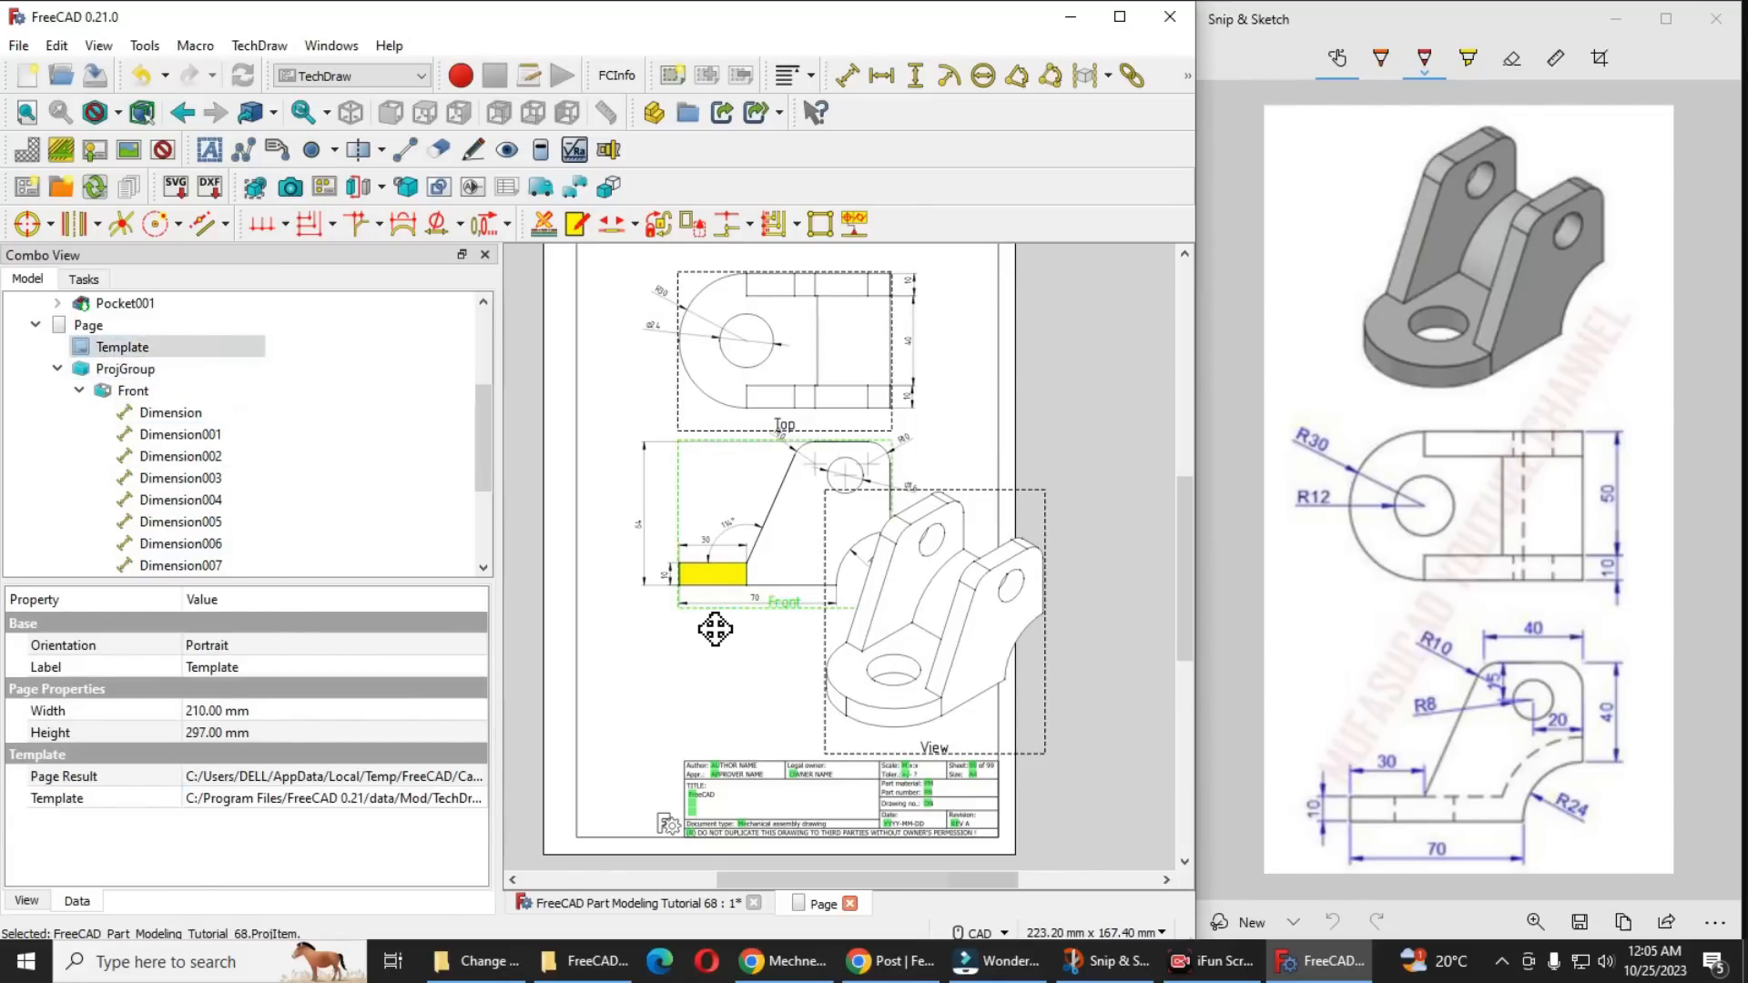
pyautogui.moveTo(765, 623); pyautogui.dragTo(714, 637)
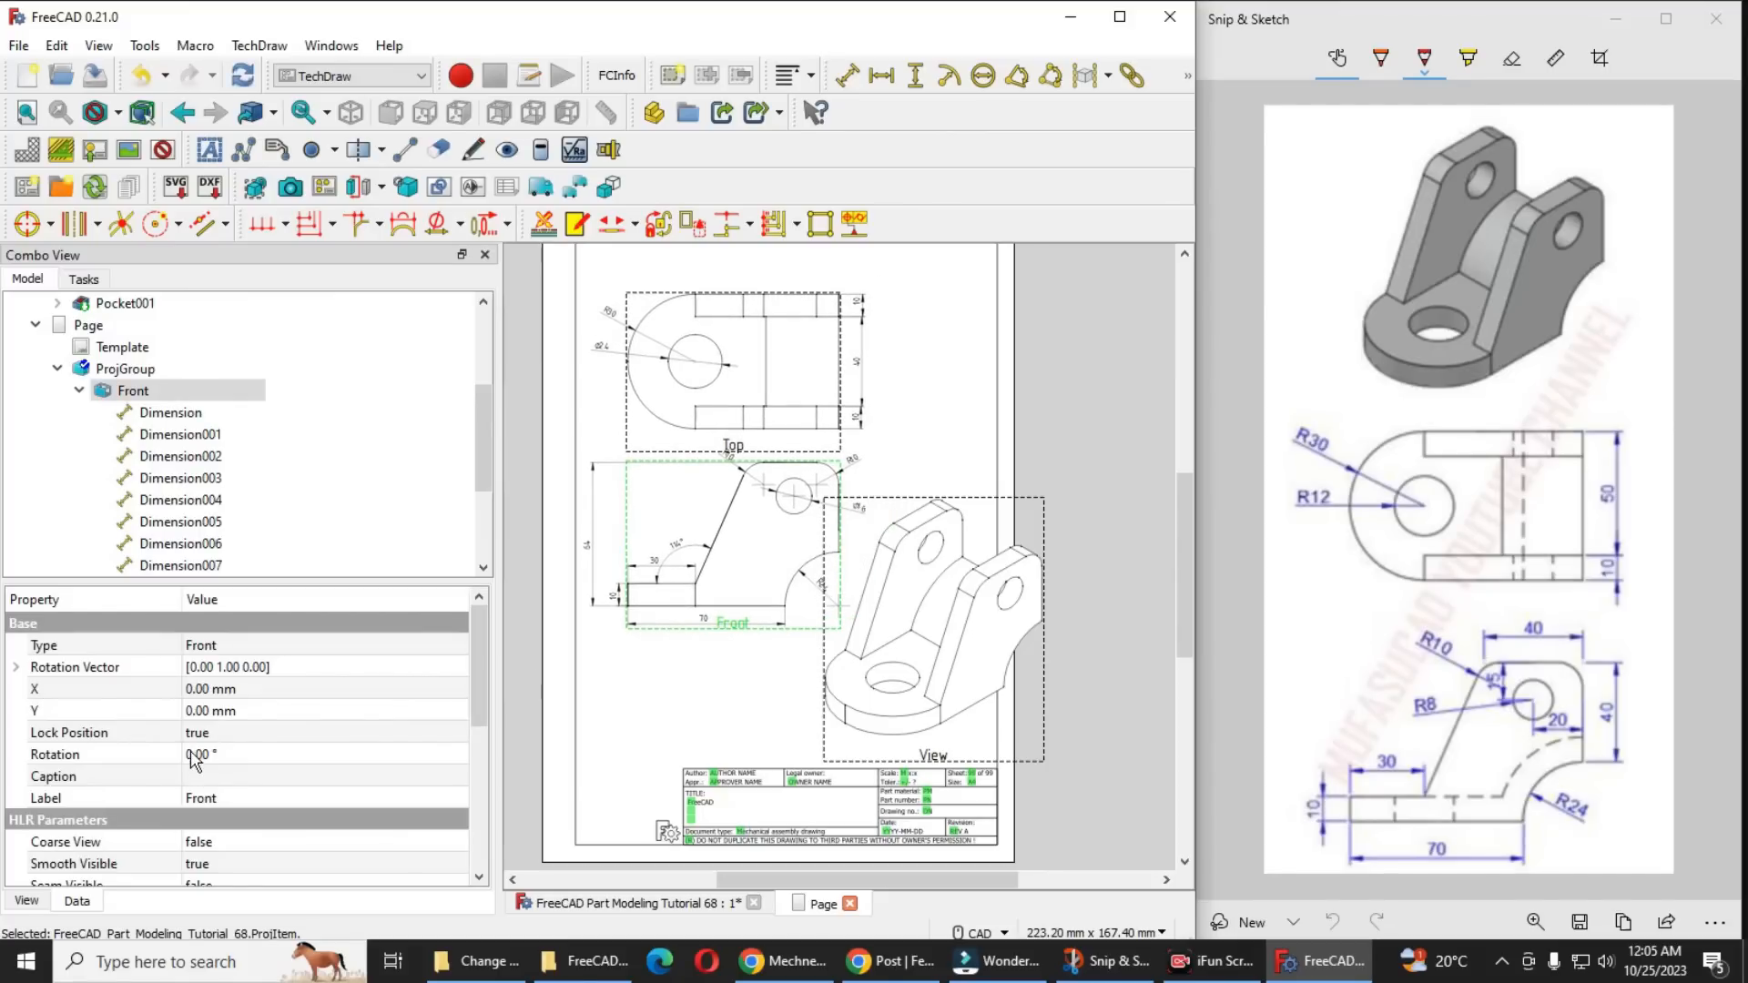
pyautogui.scroll(-4, 193, 758)
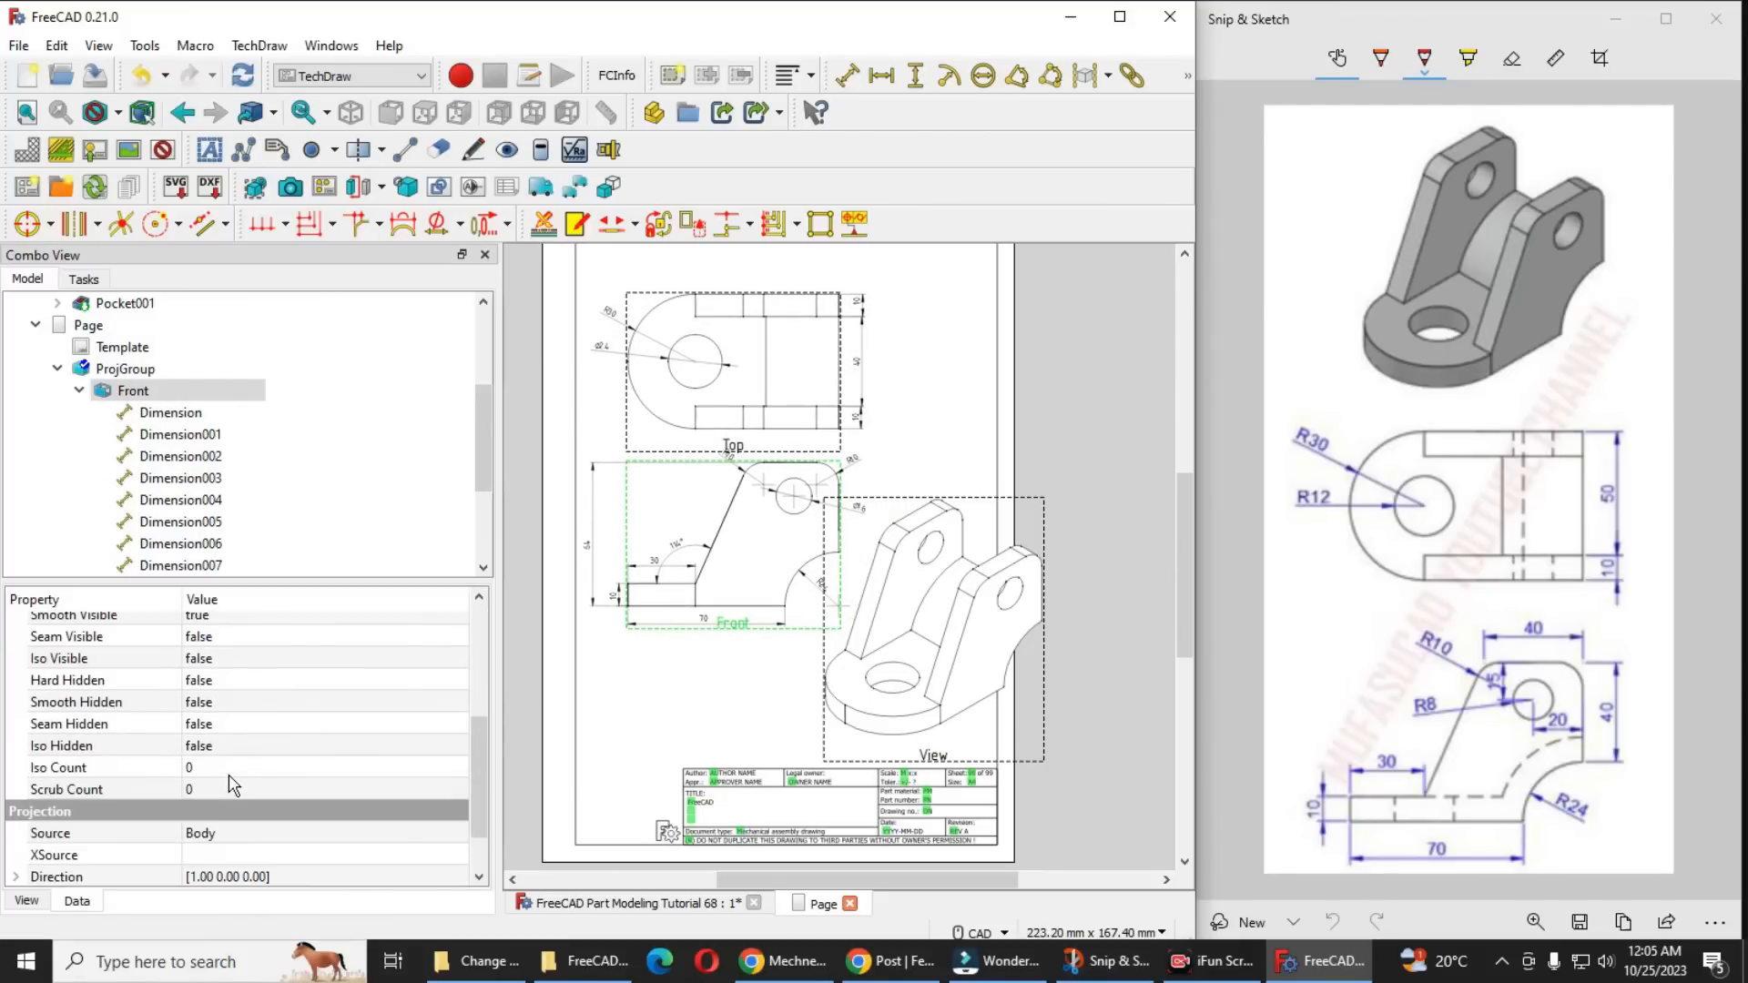
pyautogui.scroll(-1, 234, 780)
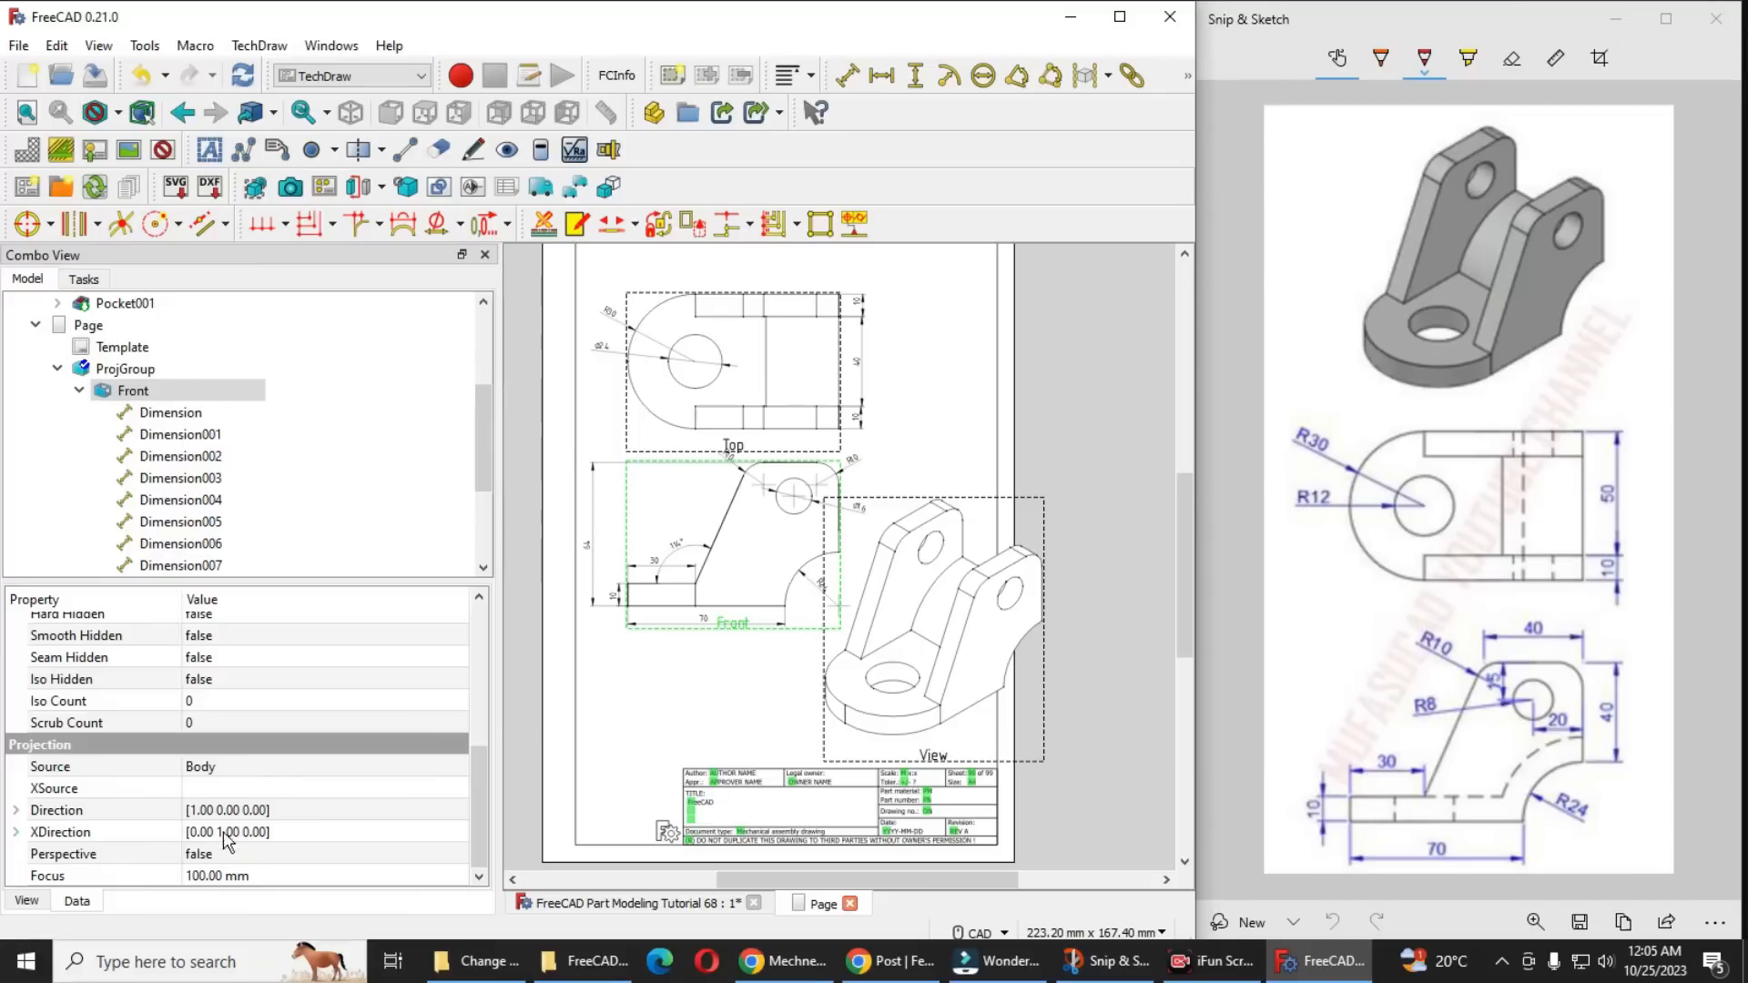
pyautogui.scroll(5, 234, 776)
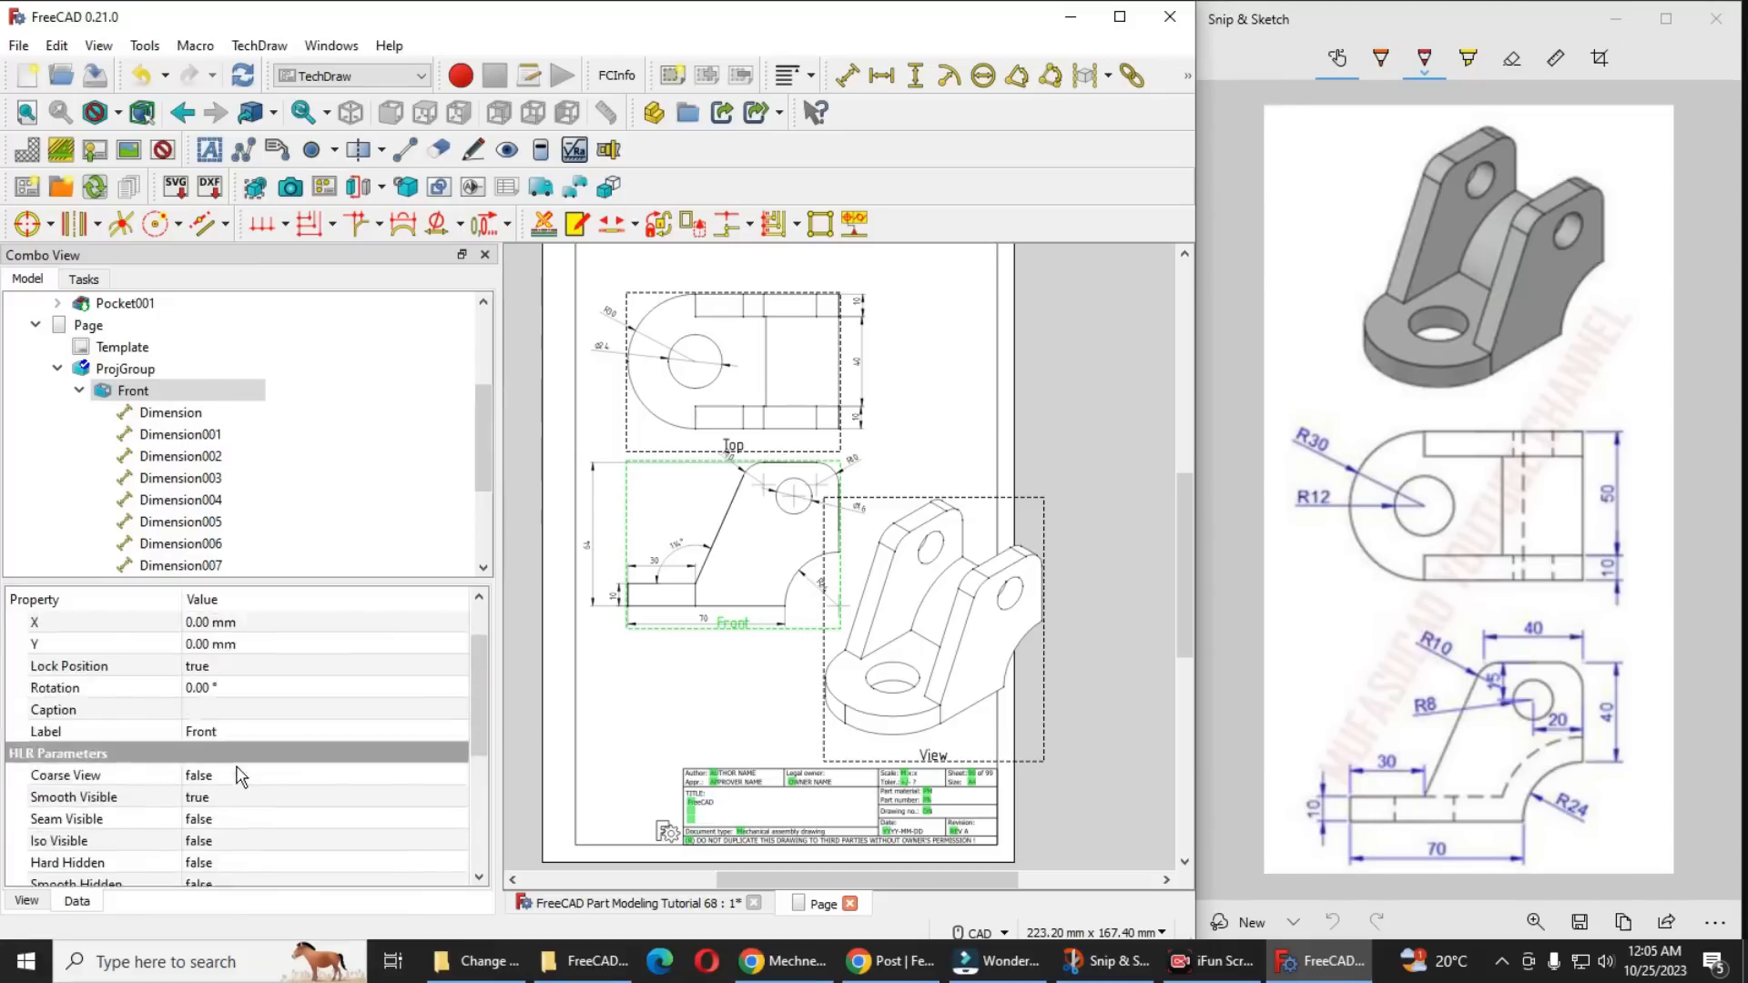
pyautogui.click(125, 370)
pyautogui.click(223, 815)
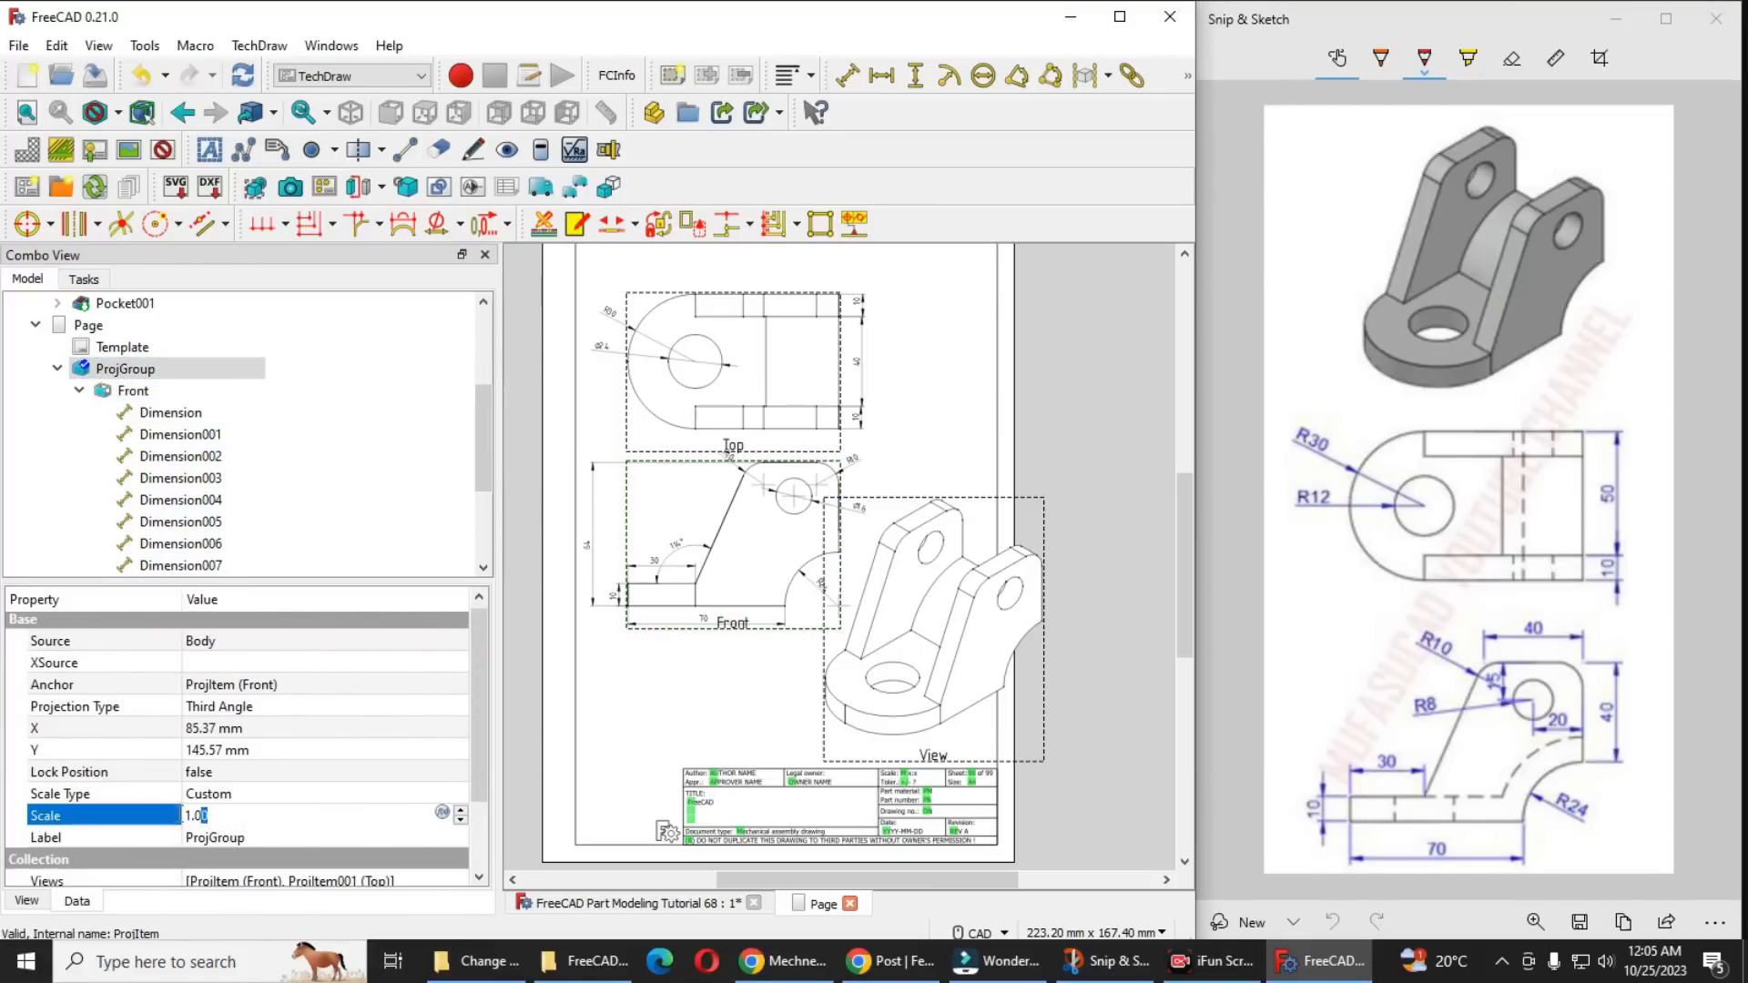
pyautogui.write('0.8')
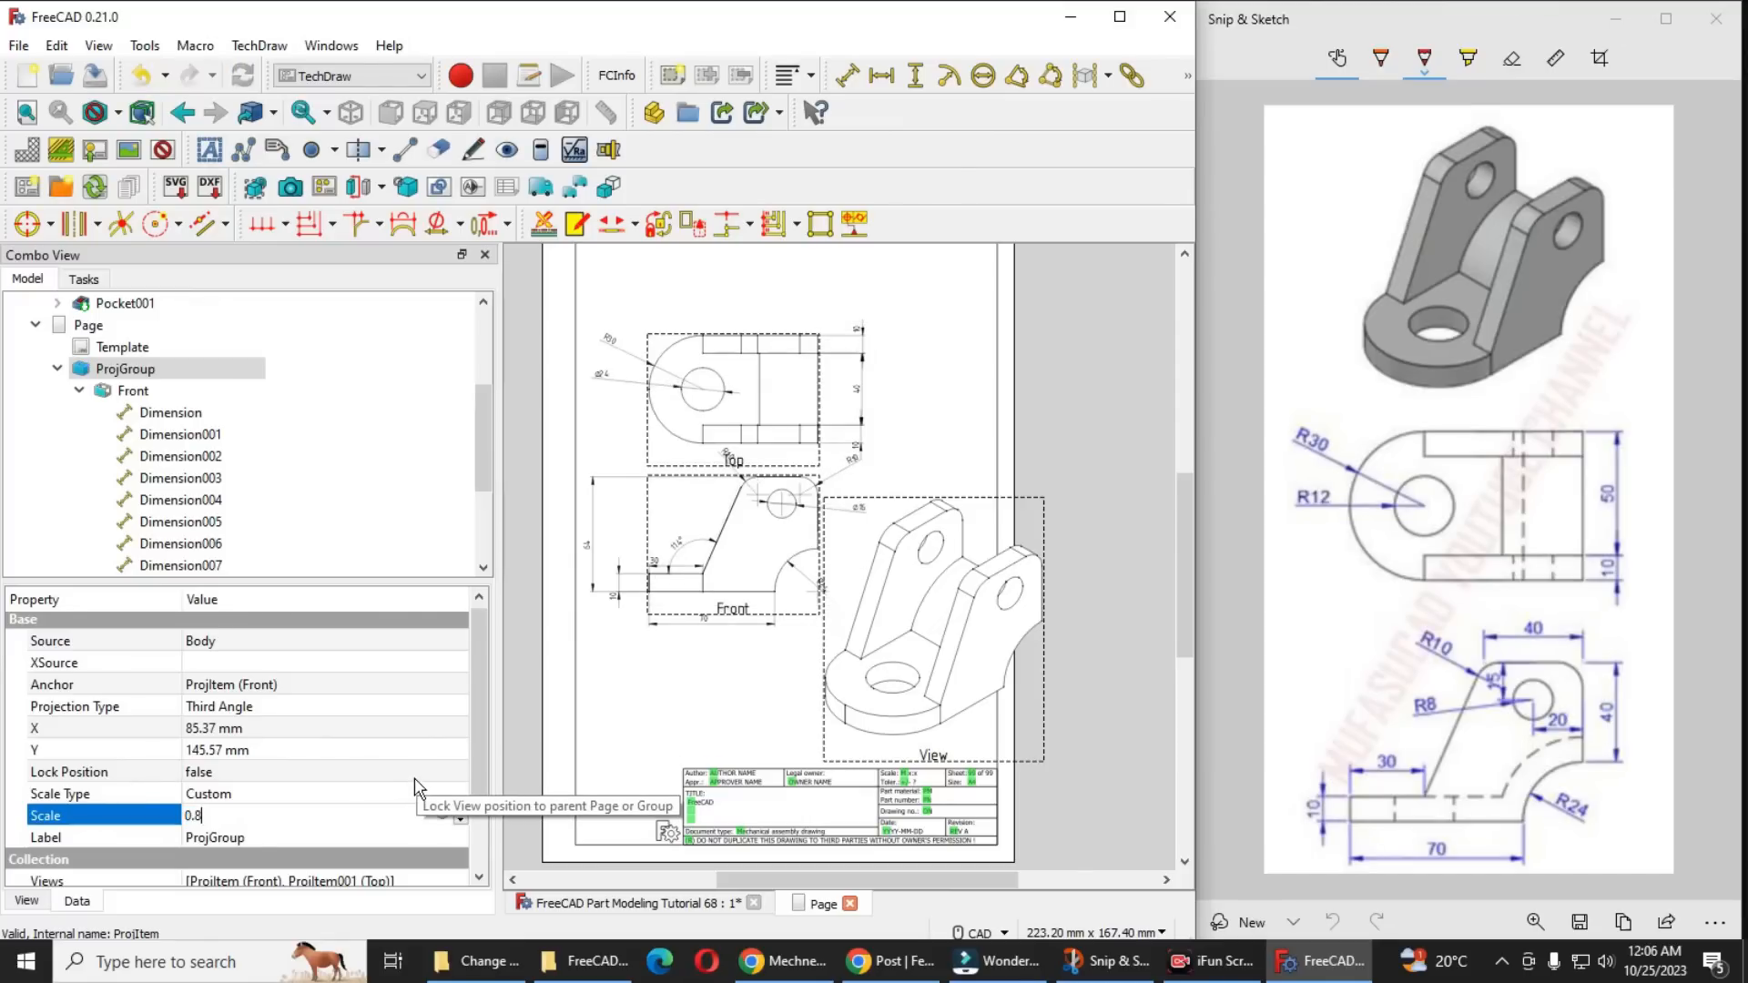
pyautogui.press('Return')
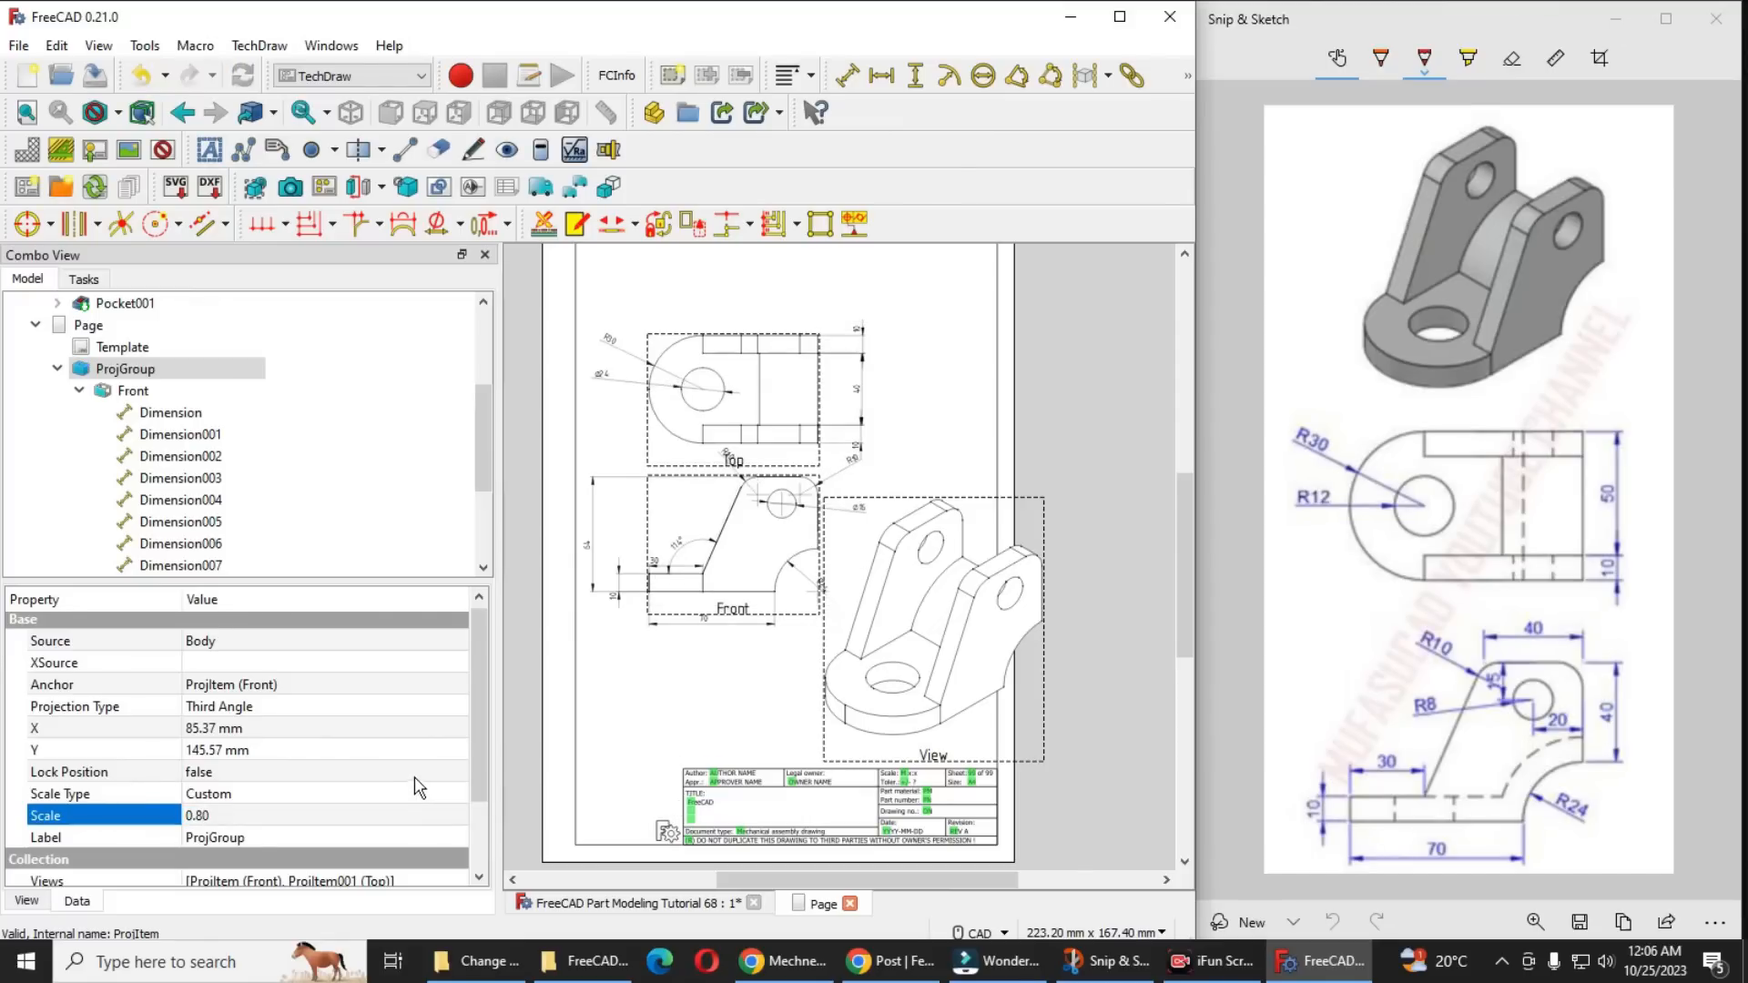
pyautogui.click(648, 327)
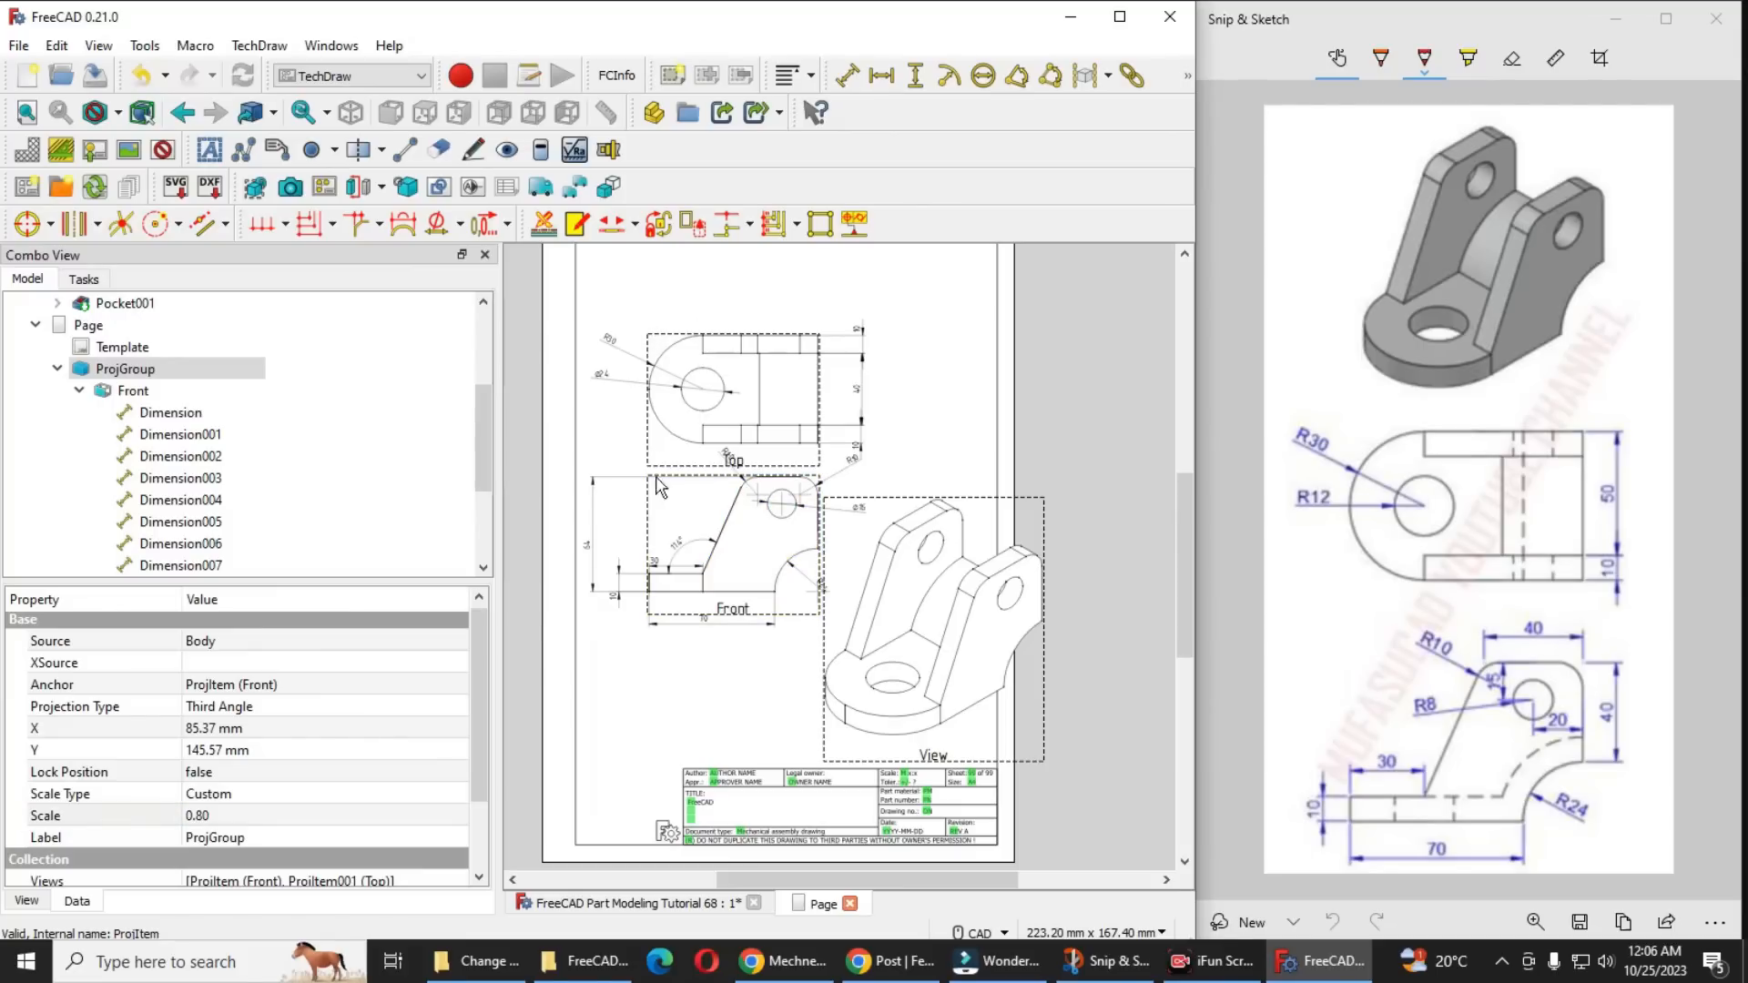
# Move the scaled Top and Front views together slightly up the page and a little to the right
pyautogui.click(735, 630)
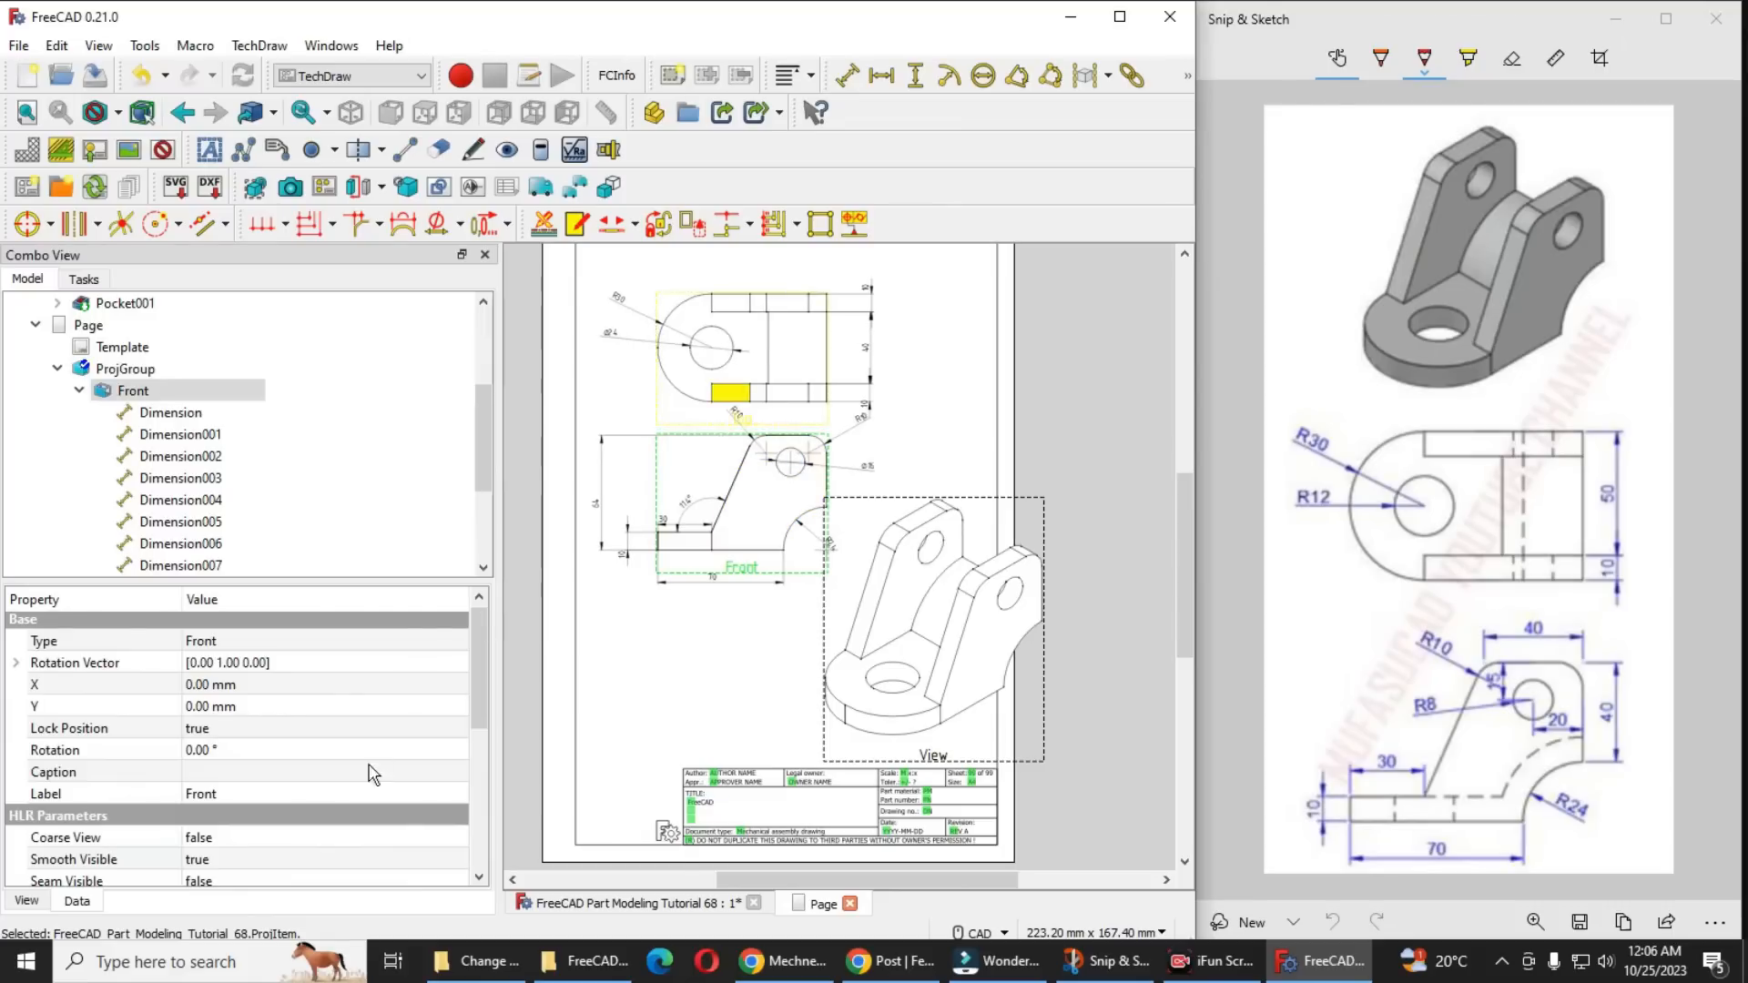
pyautogui.scroll(-3, 251, 783)
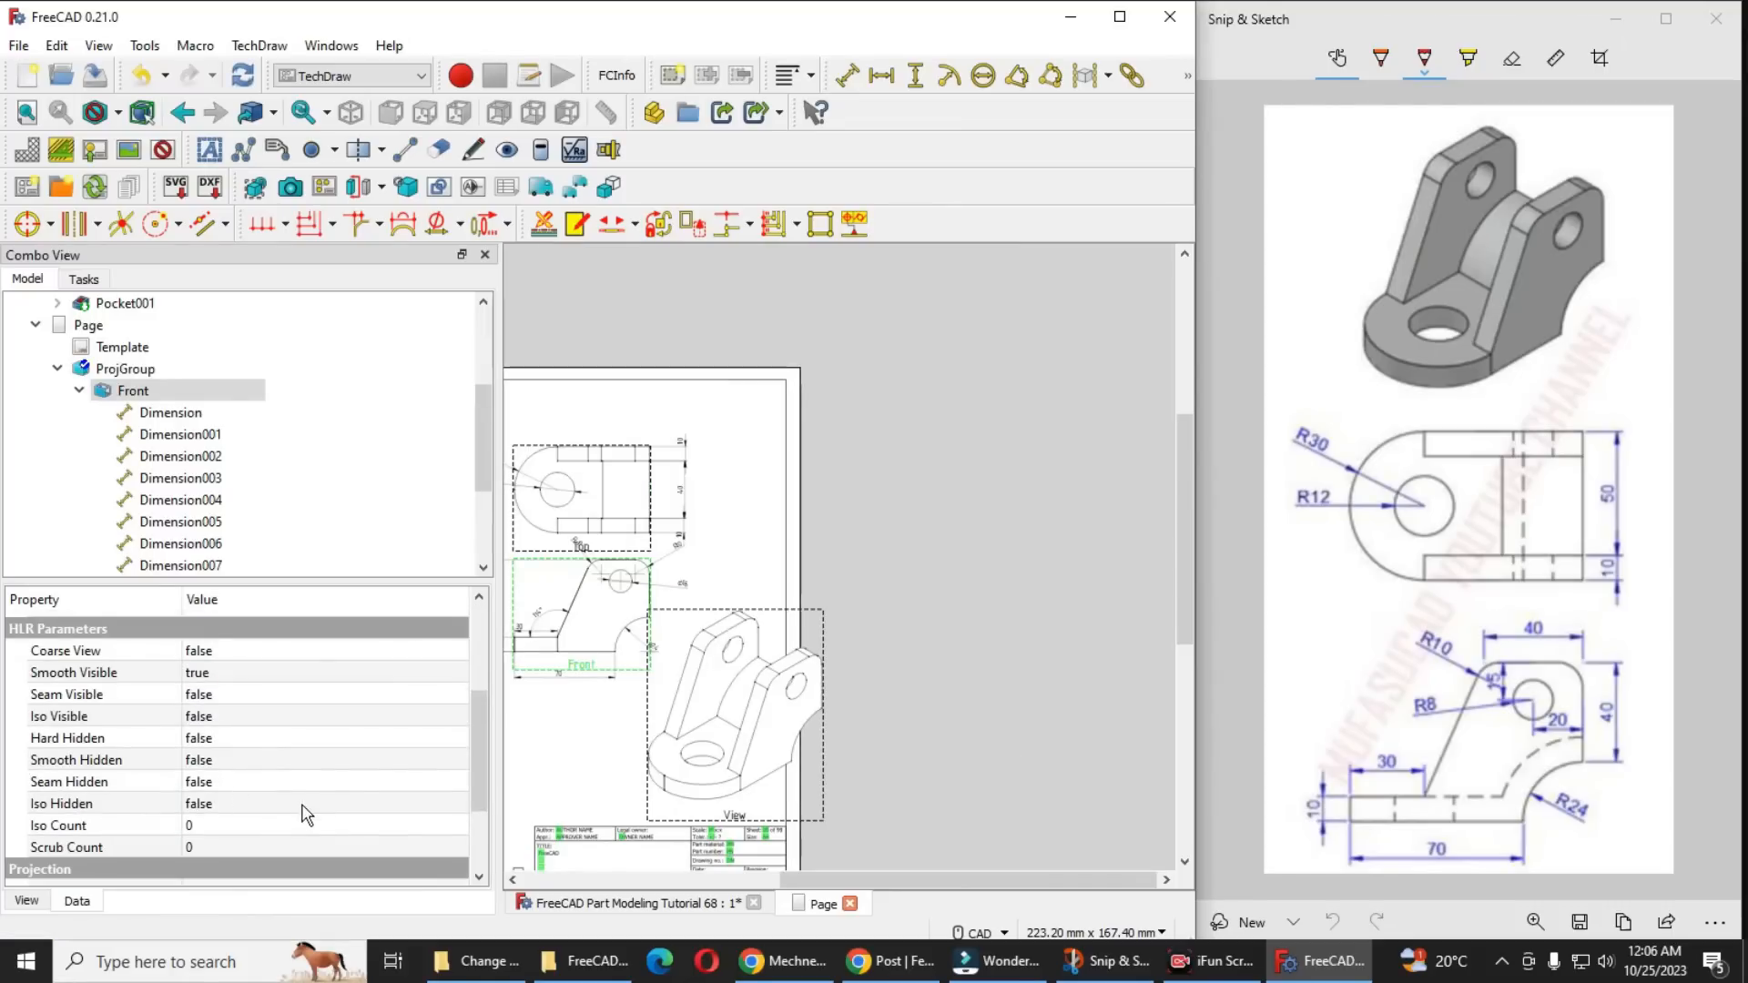
pyautogui.scroll(3, 303, 805)
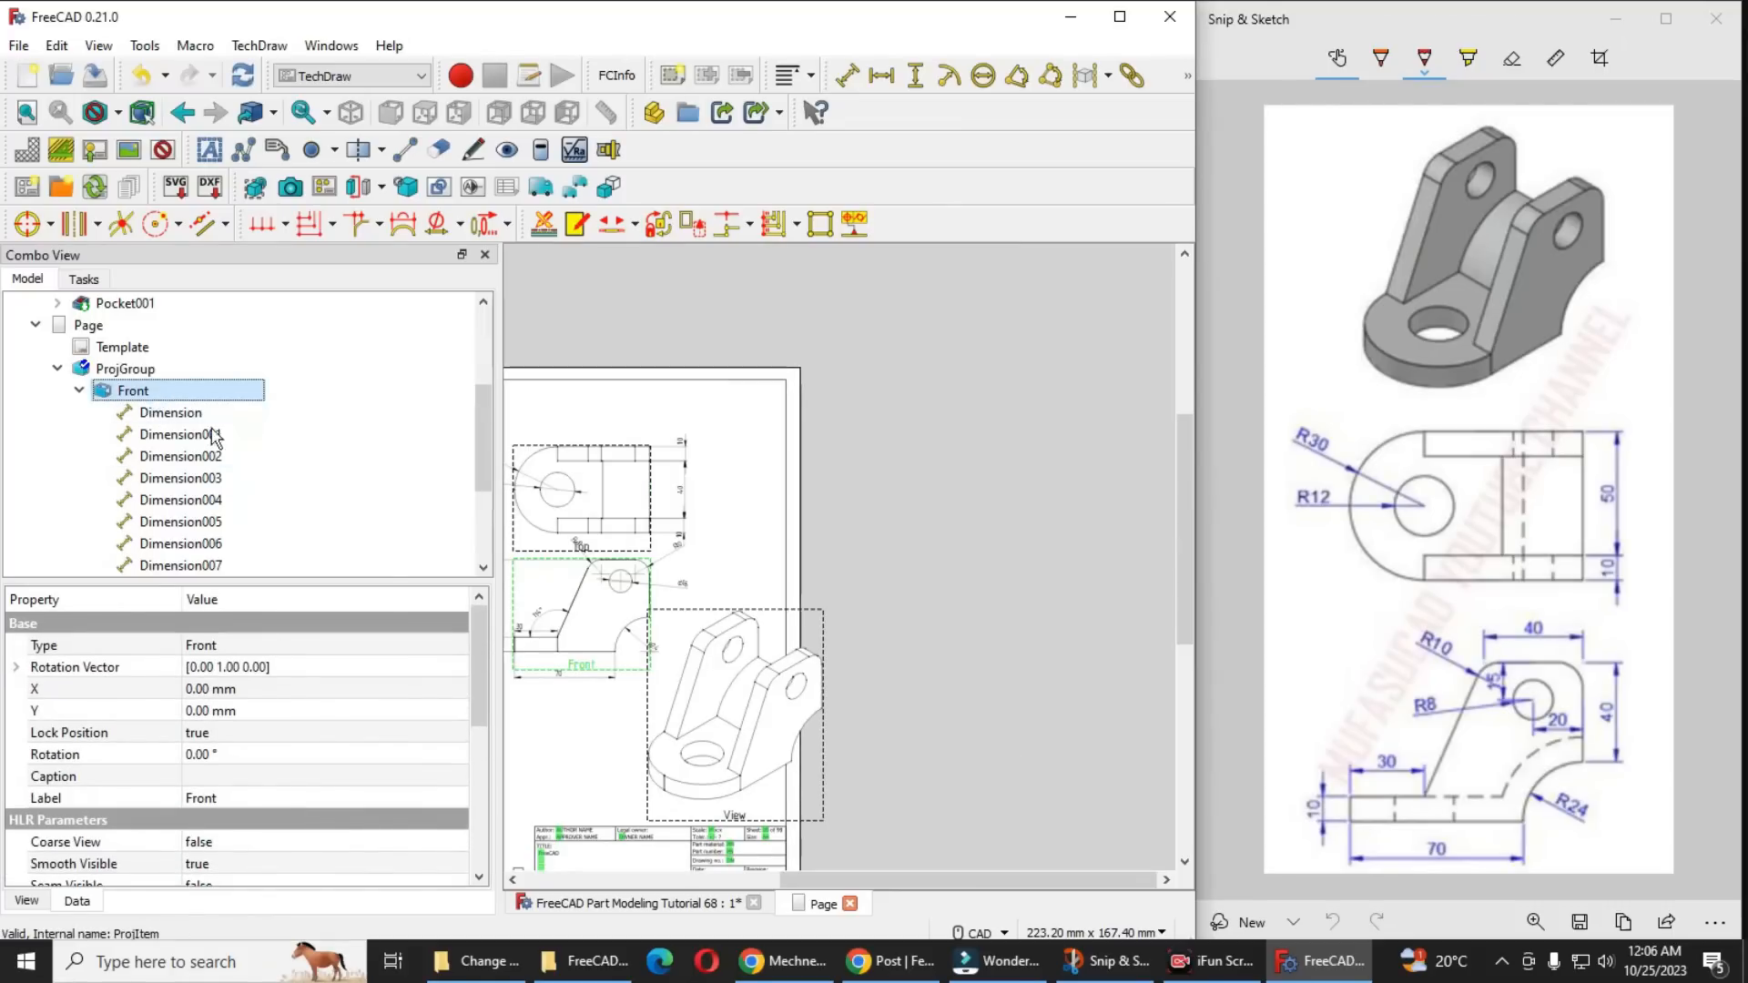
# Shift the Top and Front views slightly down and right together, and separate the Top view farther above the Front view
pyautogui.moveTo(590, 678)
pyautogui.mouseDown()
pyautogui.moveTo(593, 697)
pyautogui.moveTo(591, 678)
pyautogui.mouseUp()
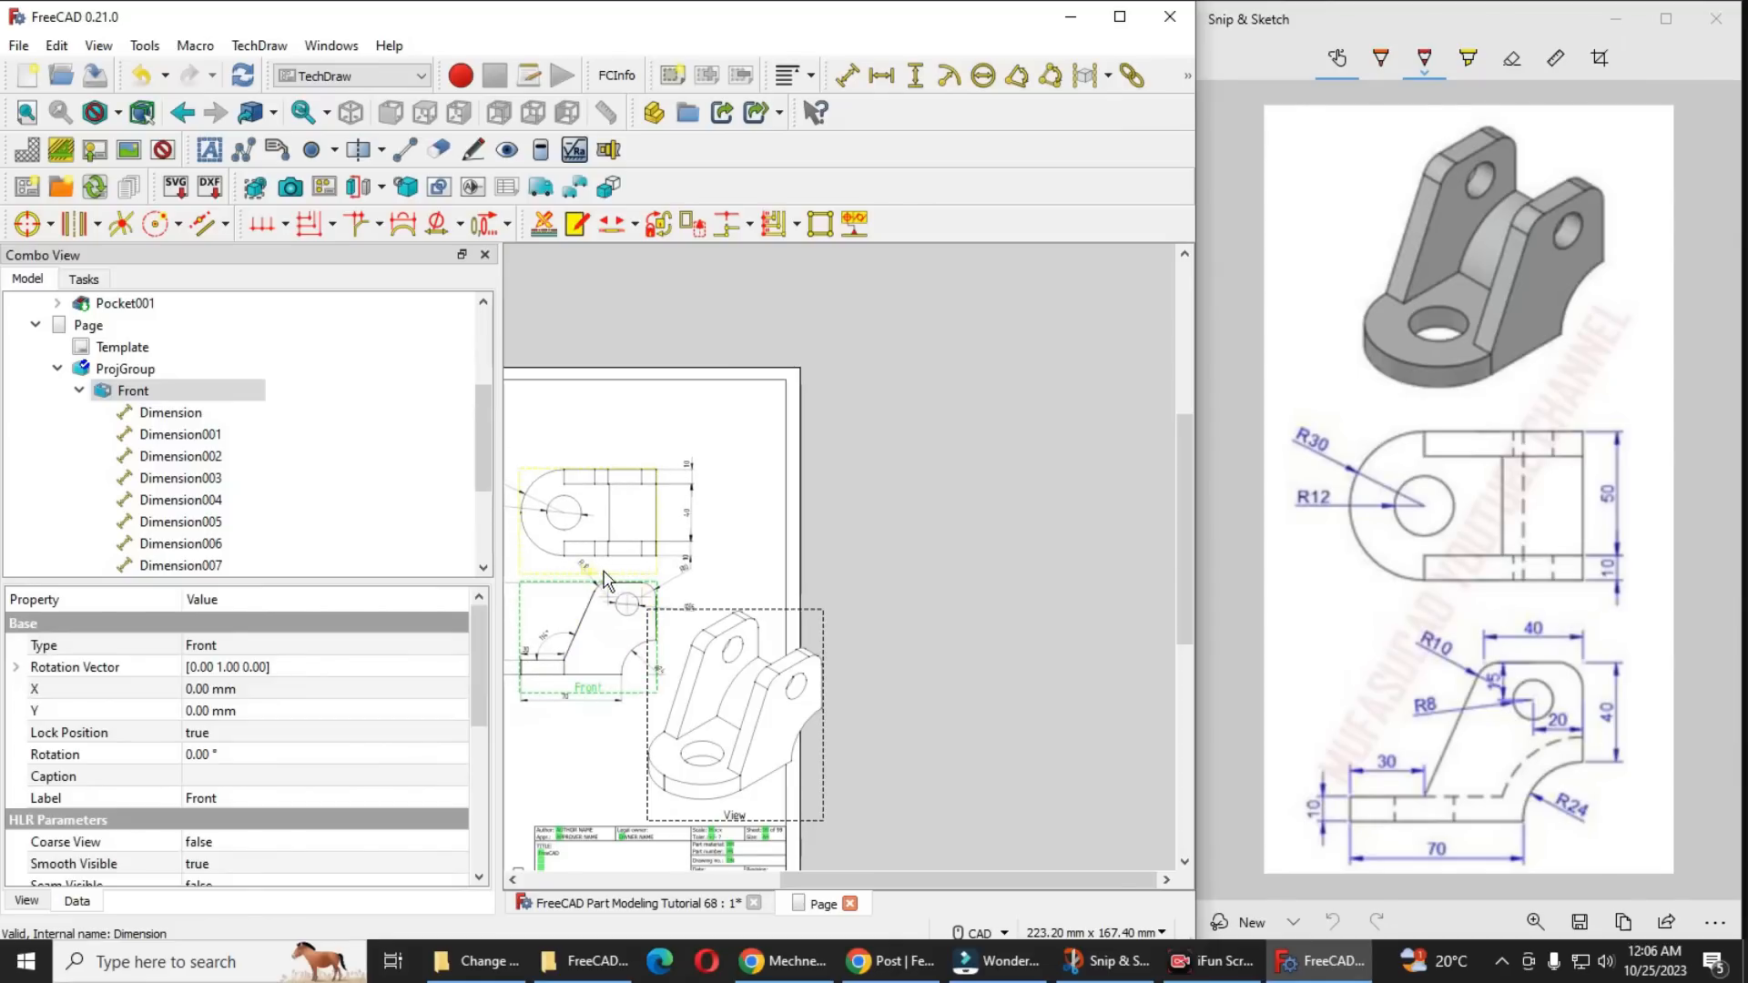
pyautogui.moveTo(606, 578); pyautogui.dragTo(616, 562)
pyautogui.click(825, 772)
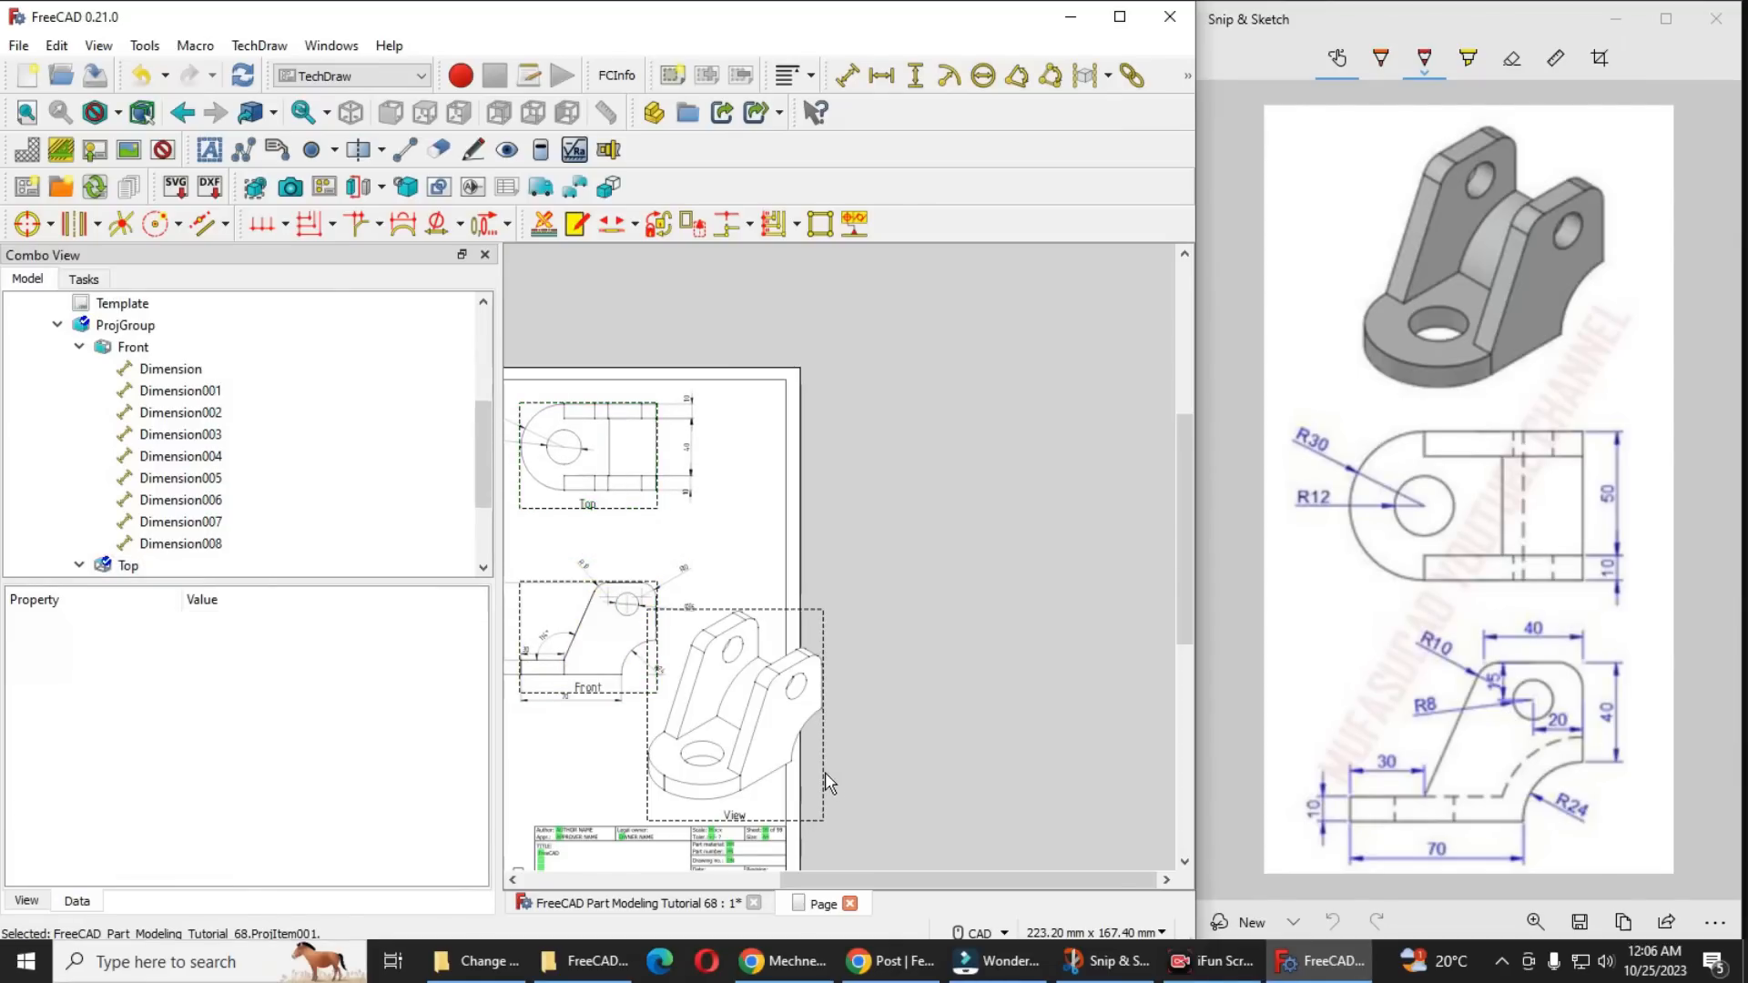
# Change the isometric view's scale type to Custom and set its scale to 0.8
pyautogui.click(737, 829)
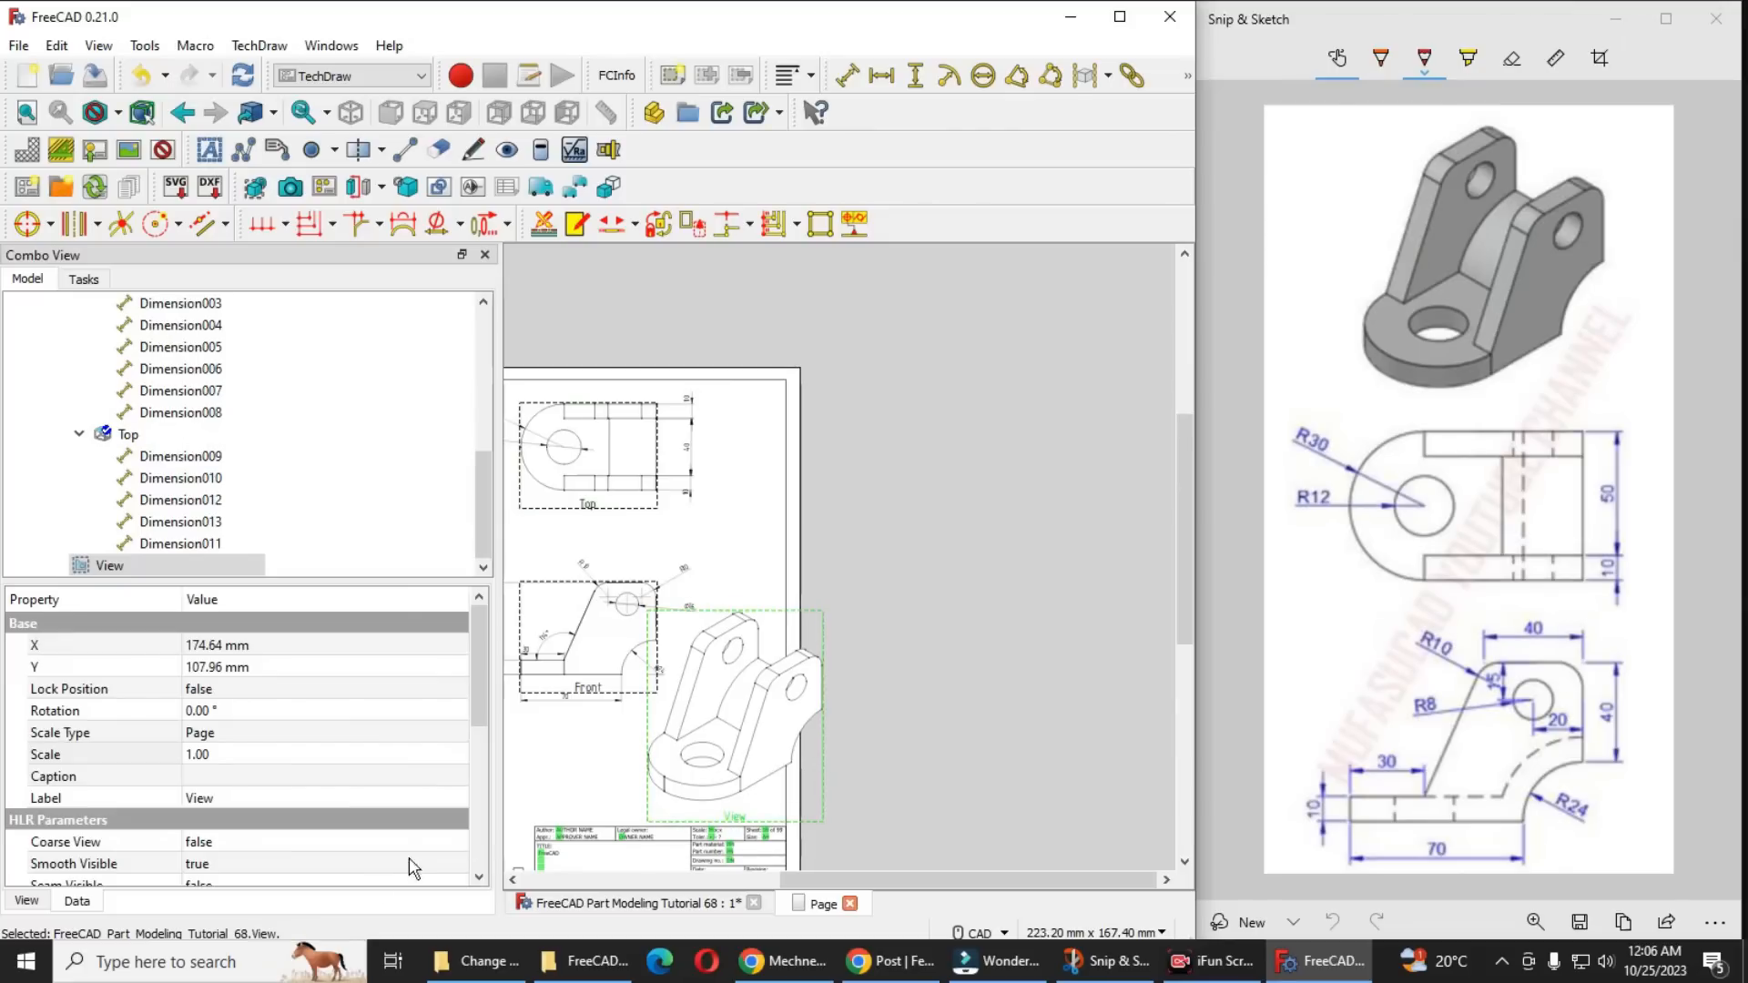
pyautogui.click(229, 763)
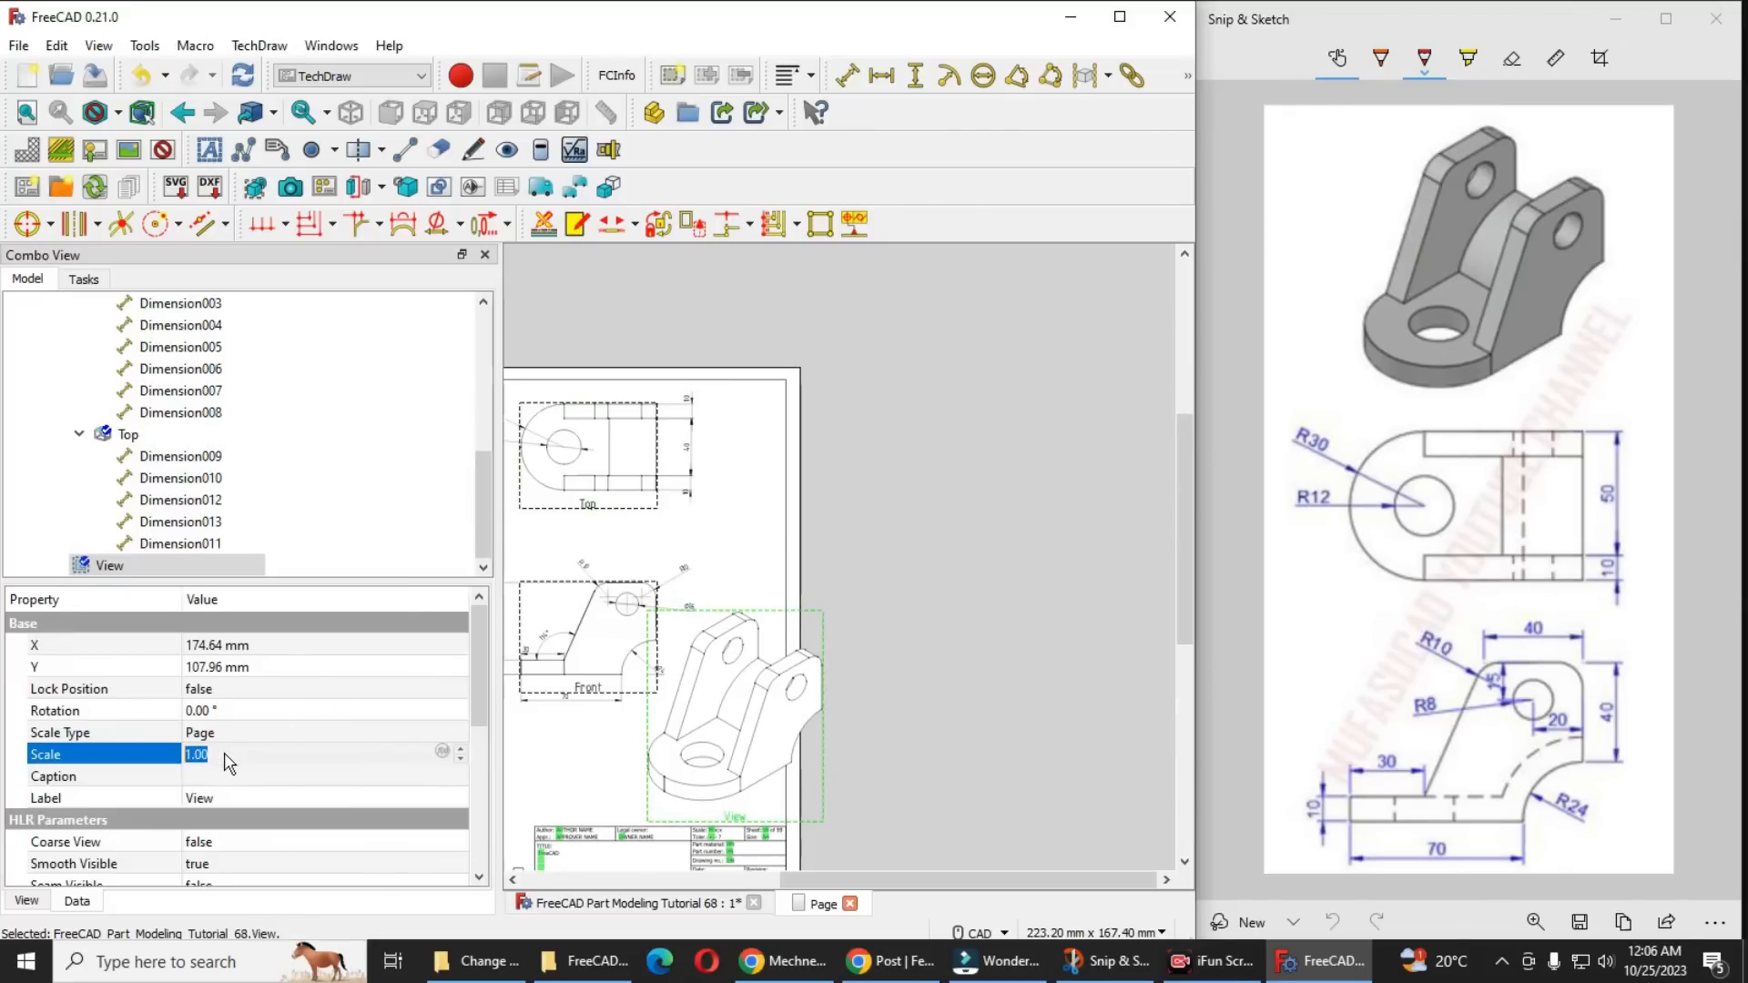
pyautogui.click(223, 734)
pyautogui.click(223, 734)
pyautogui.click(223, 789)
pyautogui.click(222, 755)
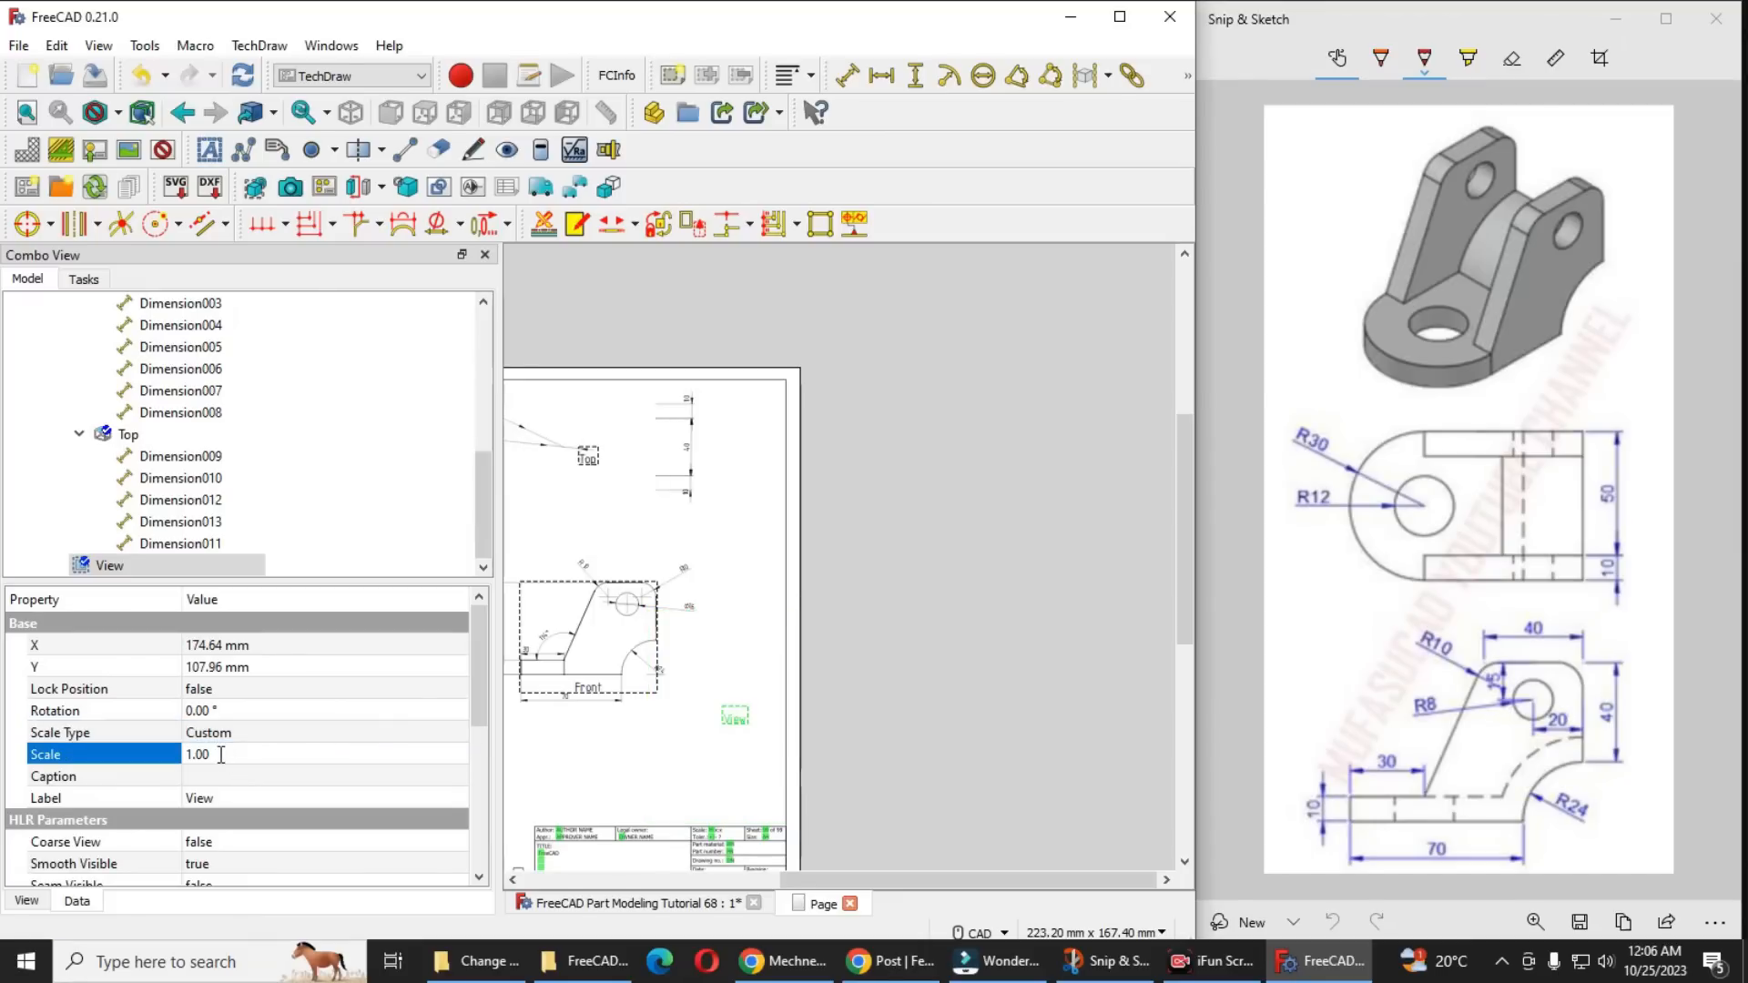
pyautogui.click(221, 755)
pyautogui.write('0.8')
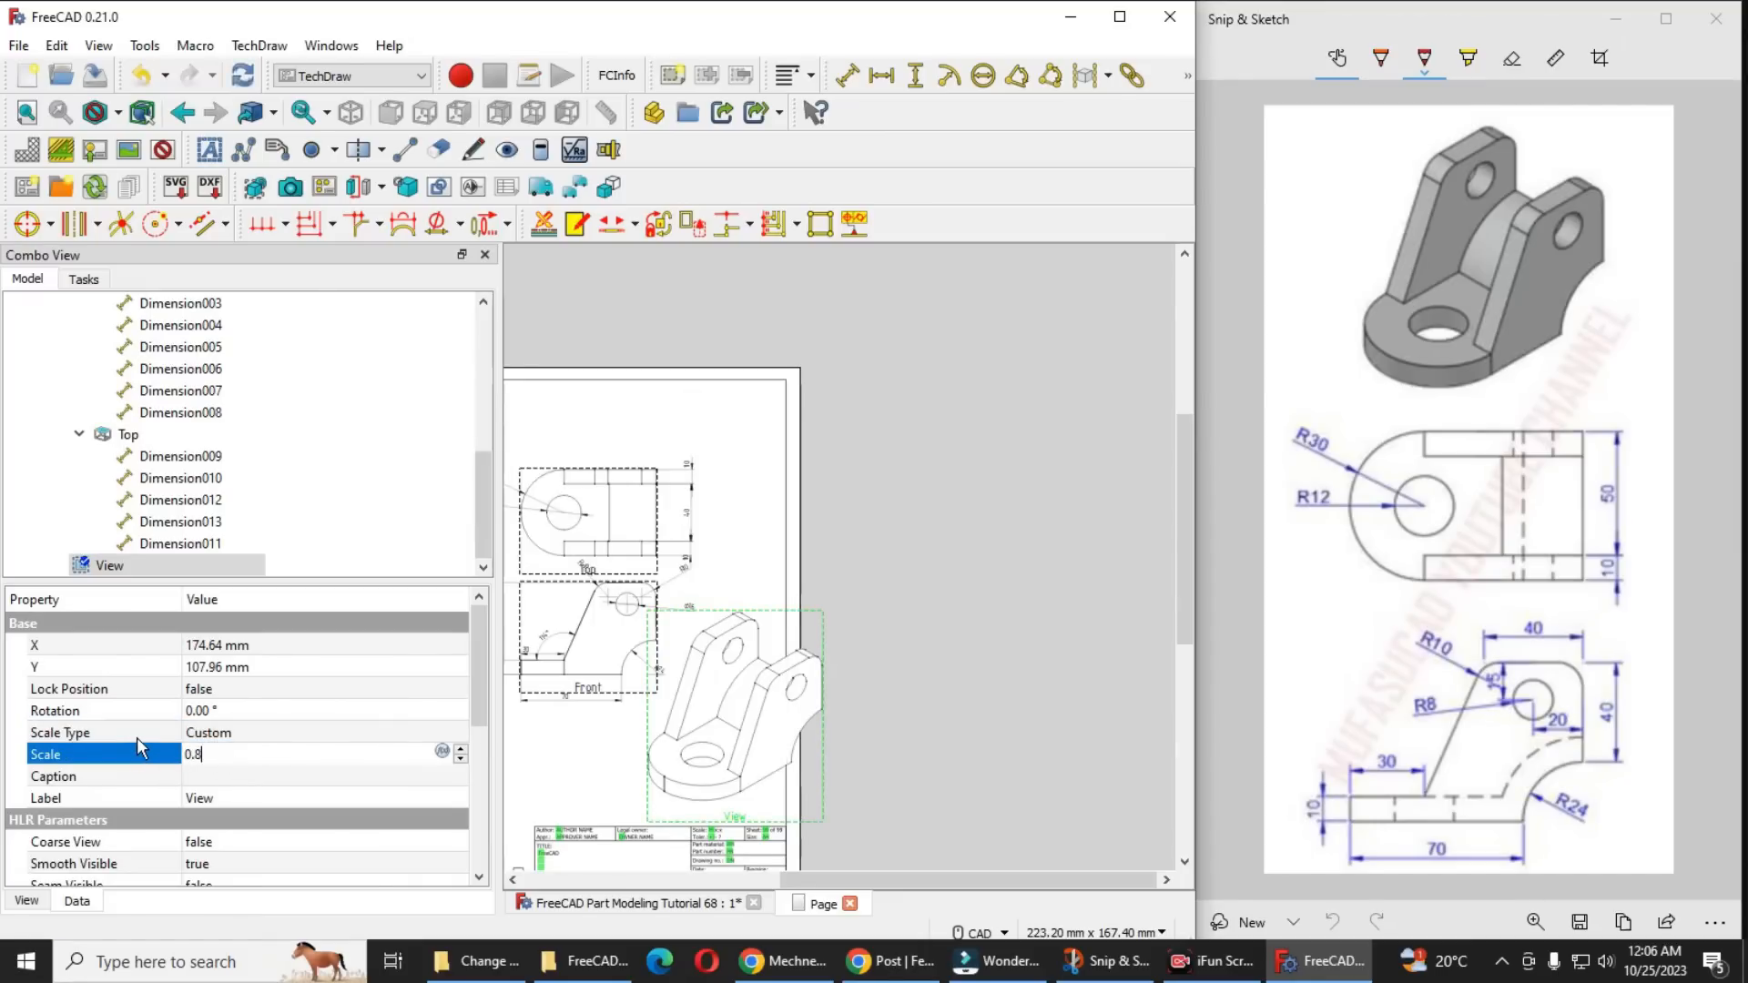
pyautogui.press('Return')
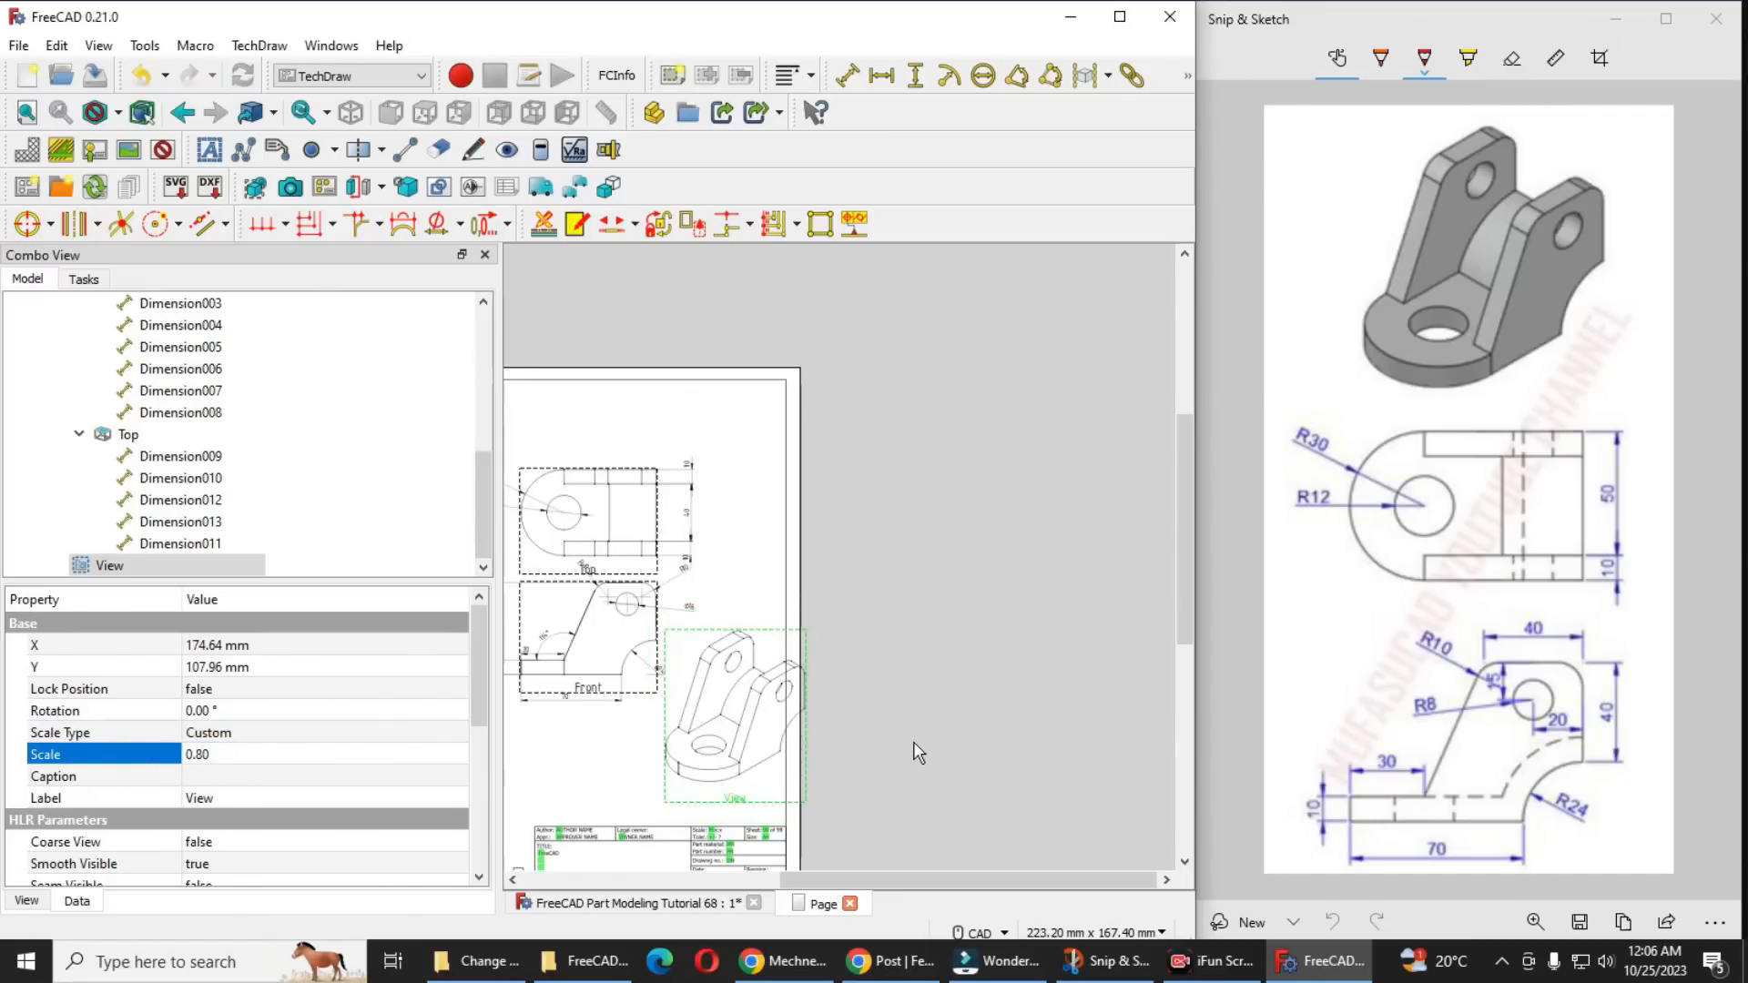
# Enlarge the drawing area by narrowing the Combo View, minimizing the Snip & Sketch reference image and maximizing the FreeCAD window
pyautogui.click(598, 743)
pyautogui.scroll(1, 642, 747)
pyautogui.moveTo(713, 757); pyautogui.dragTo(850, 709, button='middle')
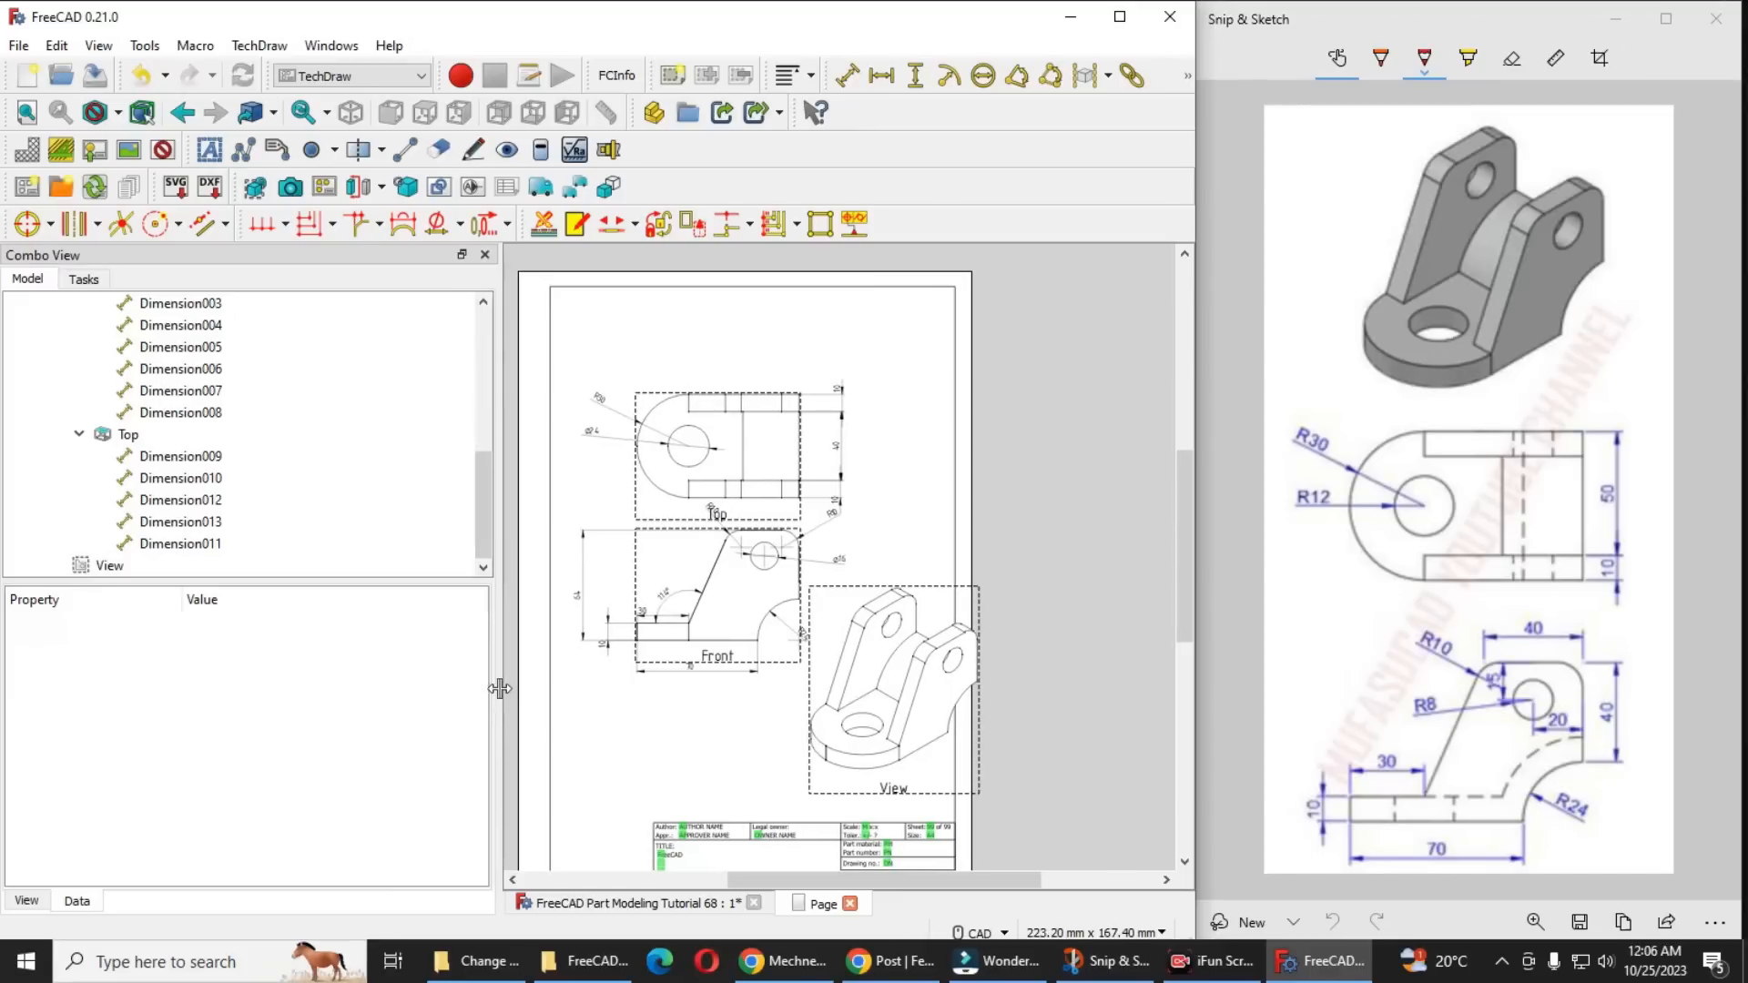
pyautogui.moveTo(502, 688); pyautogui.dragTo(435, 689)
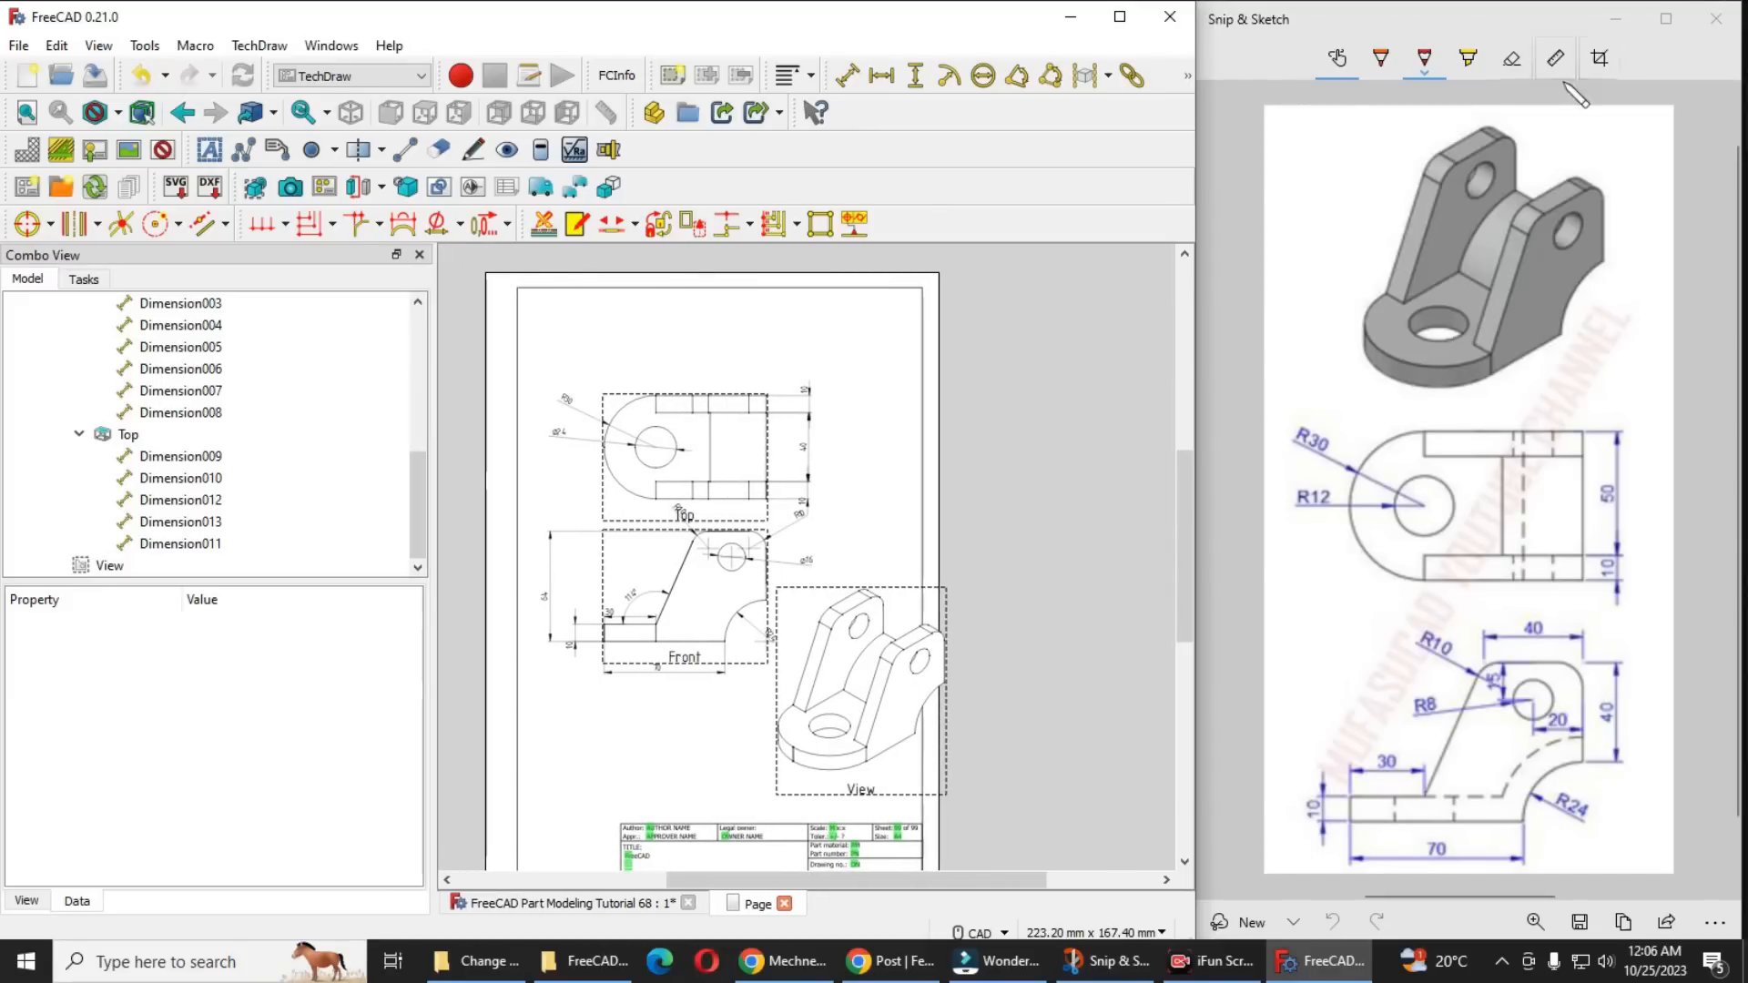
pyautogui.click(1617, 20)
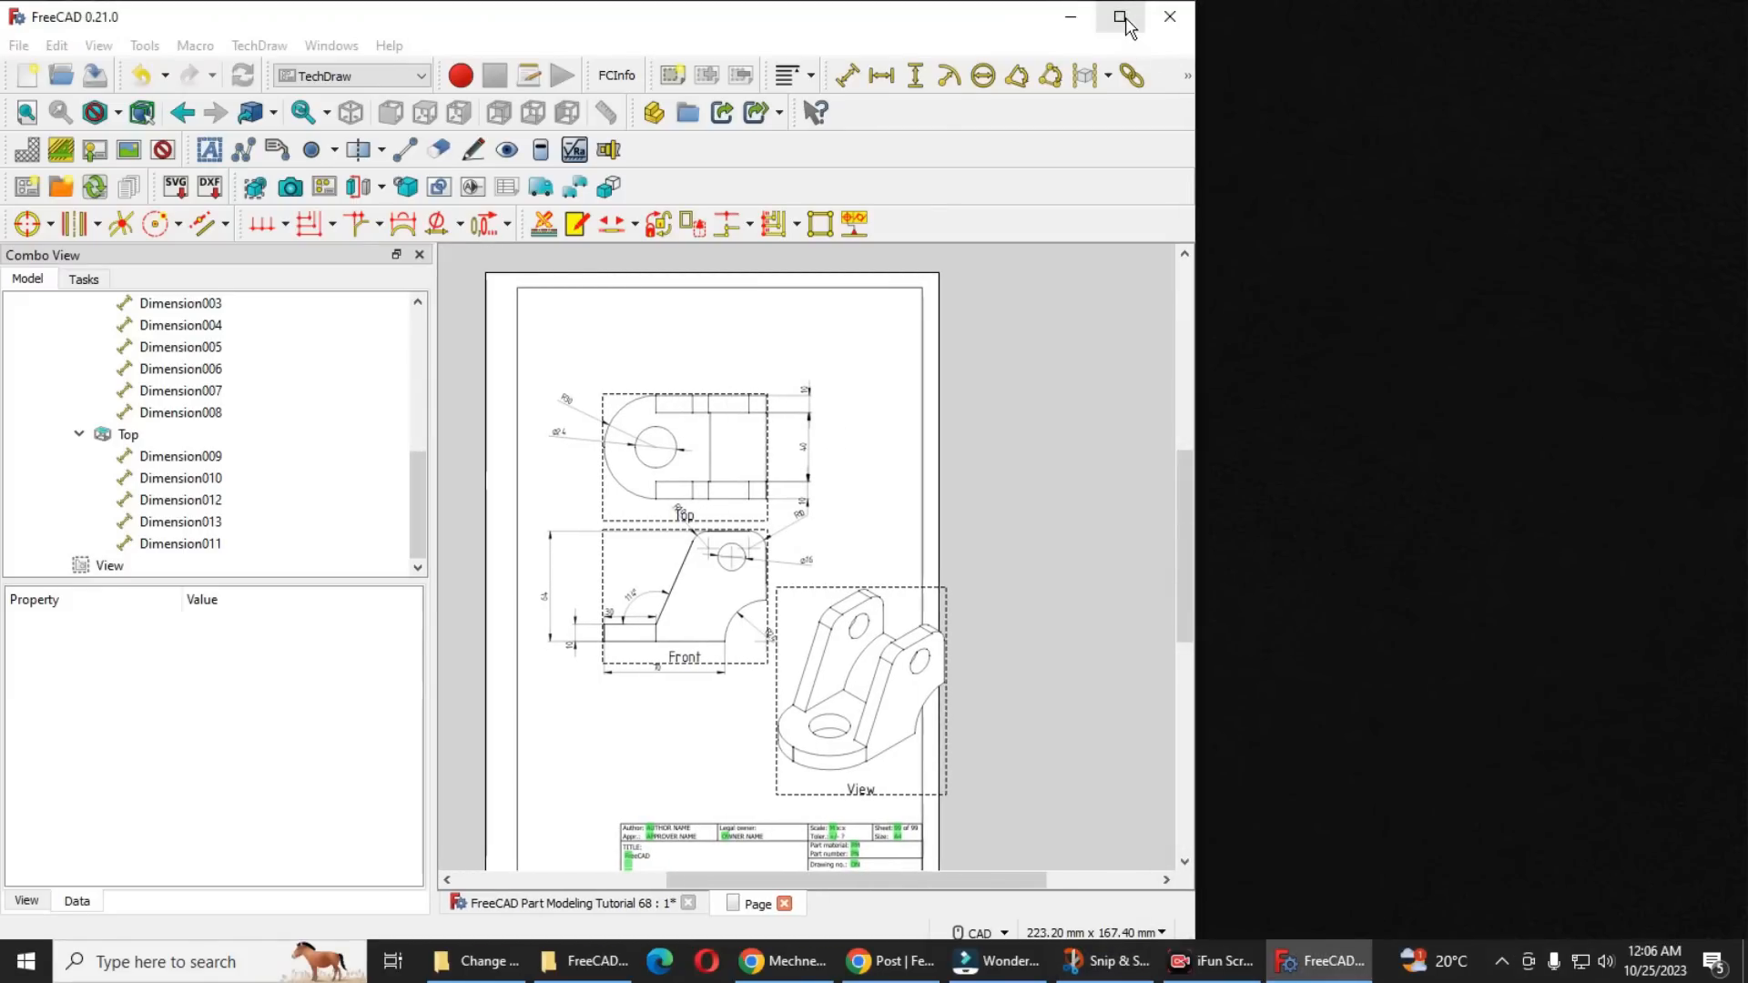
pyautogui.click(1125, 18)
# Raise the Top view above the Front view to about Y 64.6 mm, and shift both views up the page
pyautogui.scroll(3, 1046, 492)
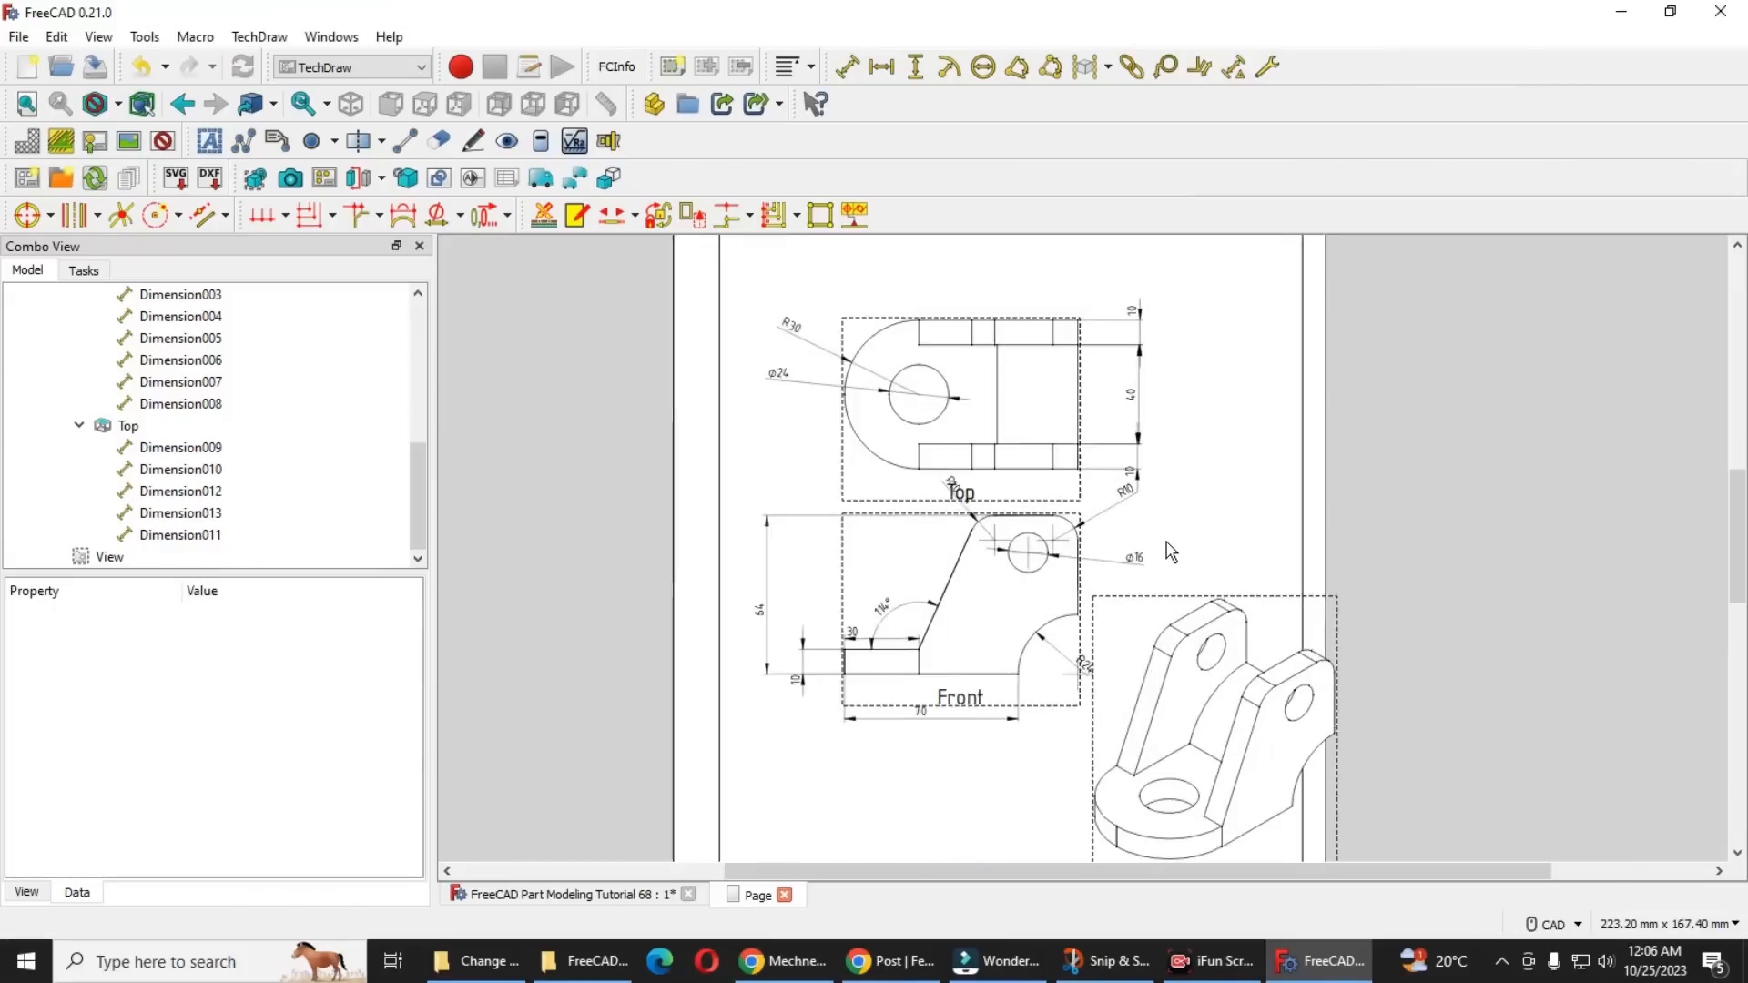
pyautogui.moveTo(920, 478); pyautogui.dragTo(949, 371)
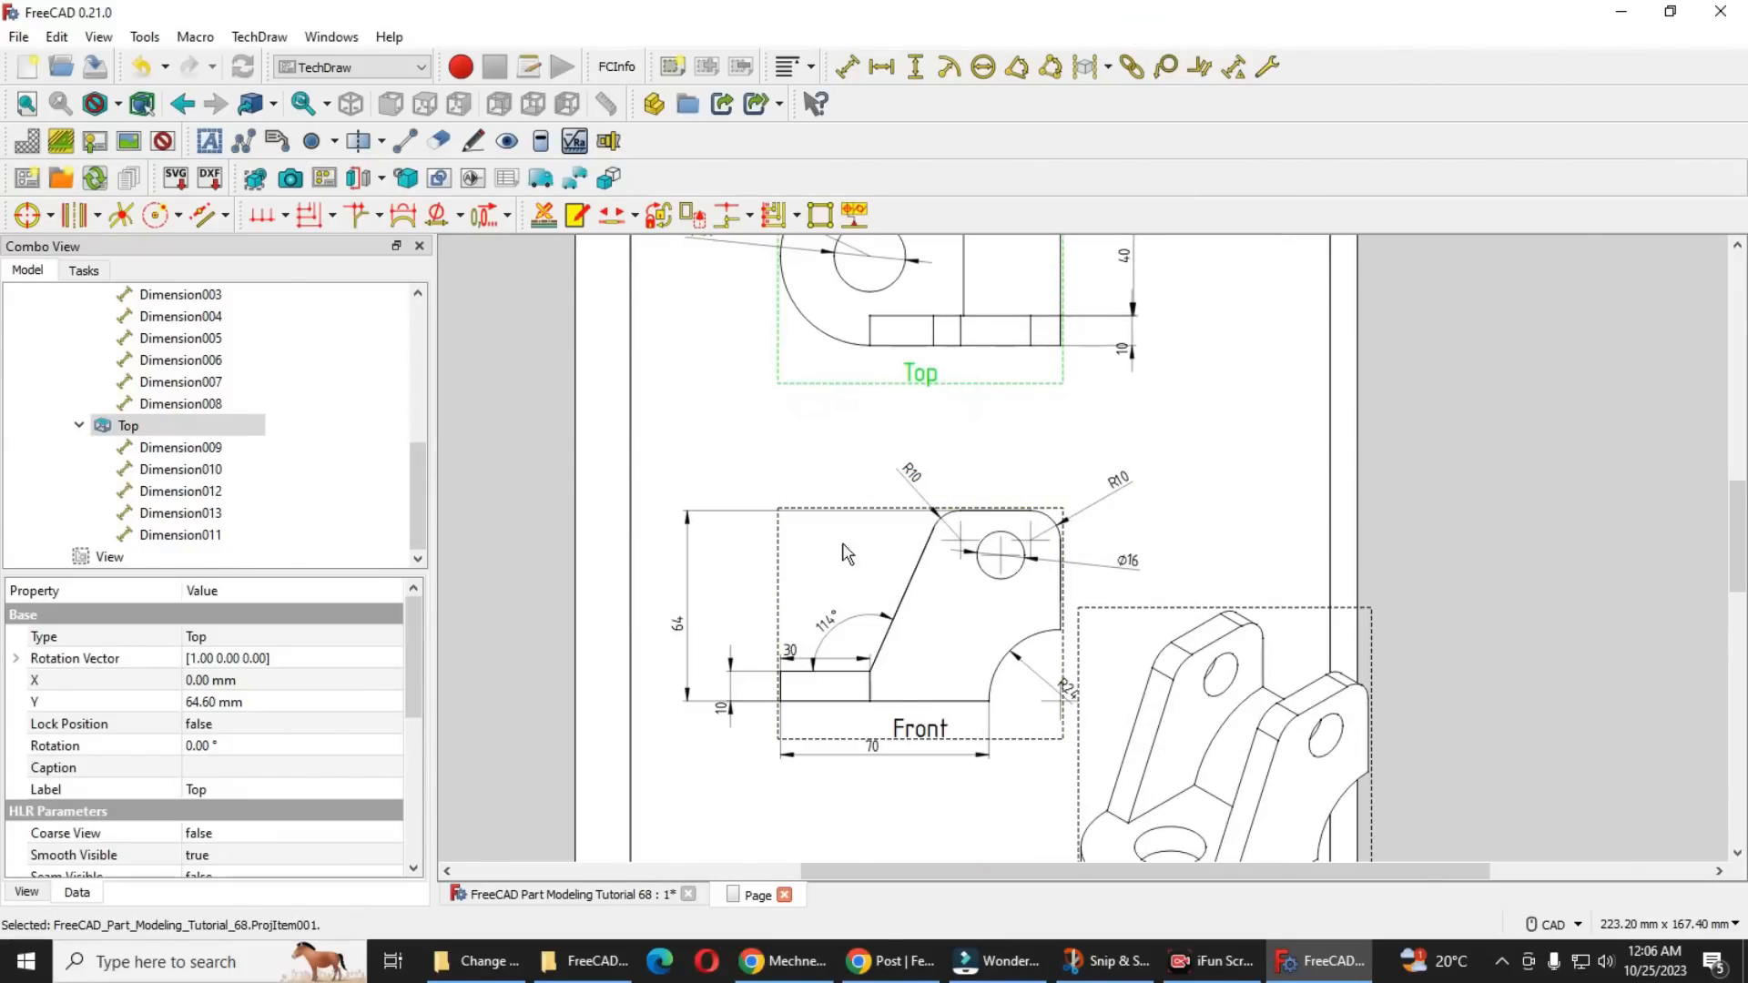
pyautogui.click(932, 702)
pyautogui.moveTo(932, 702); pyautogui.dragTo(915, 650)
pyautogui.scroll(2, 1062, 692)
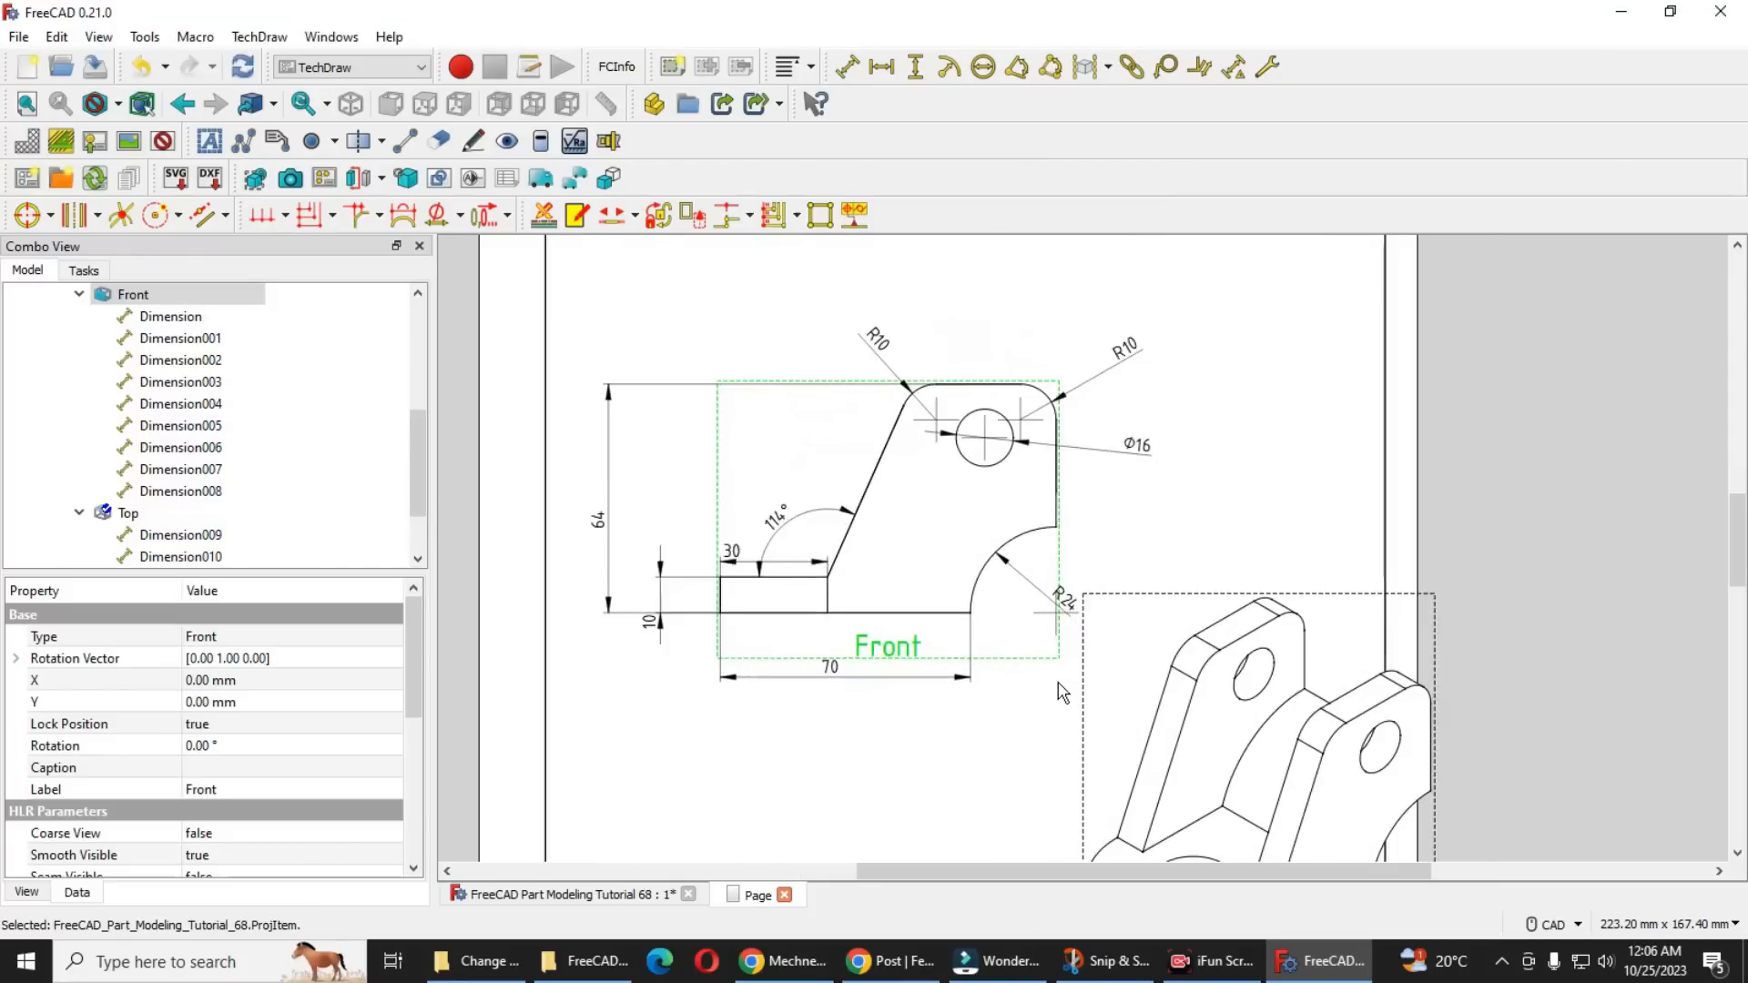
pyautogui.click(1061, 692)
# Move the isometric view to about X 161.7 mm, Y 87.7 mm, inside the page border
pyautogui.scroll(-6, 1061, 692)
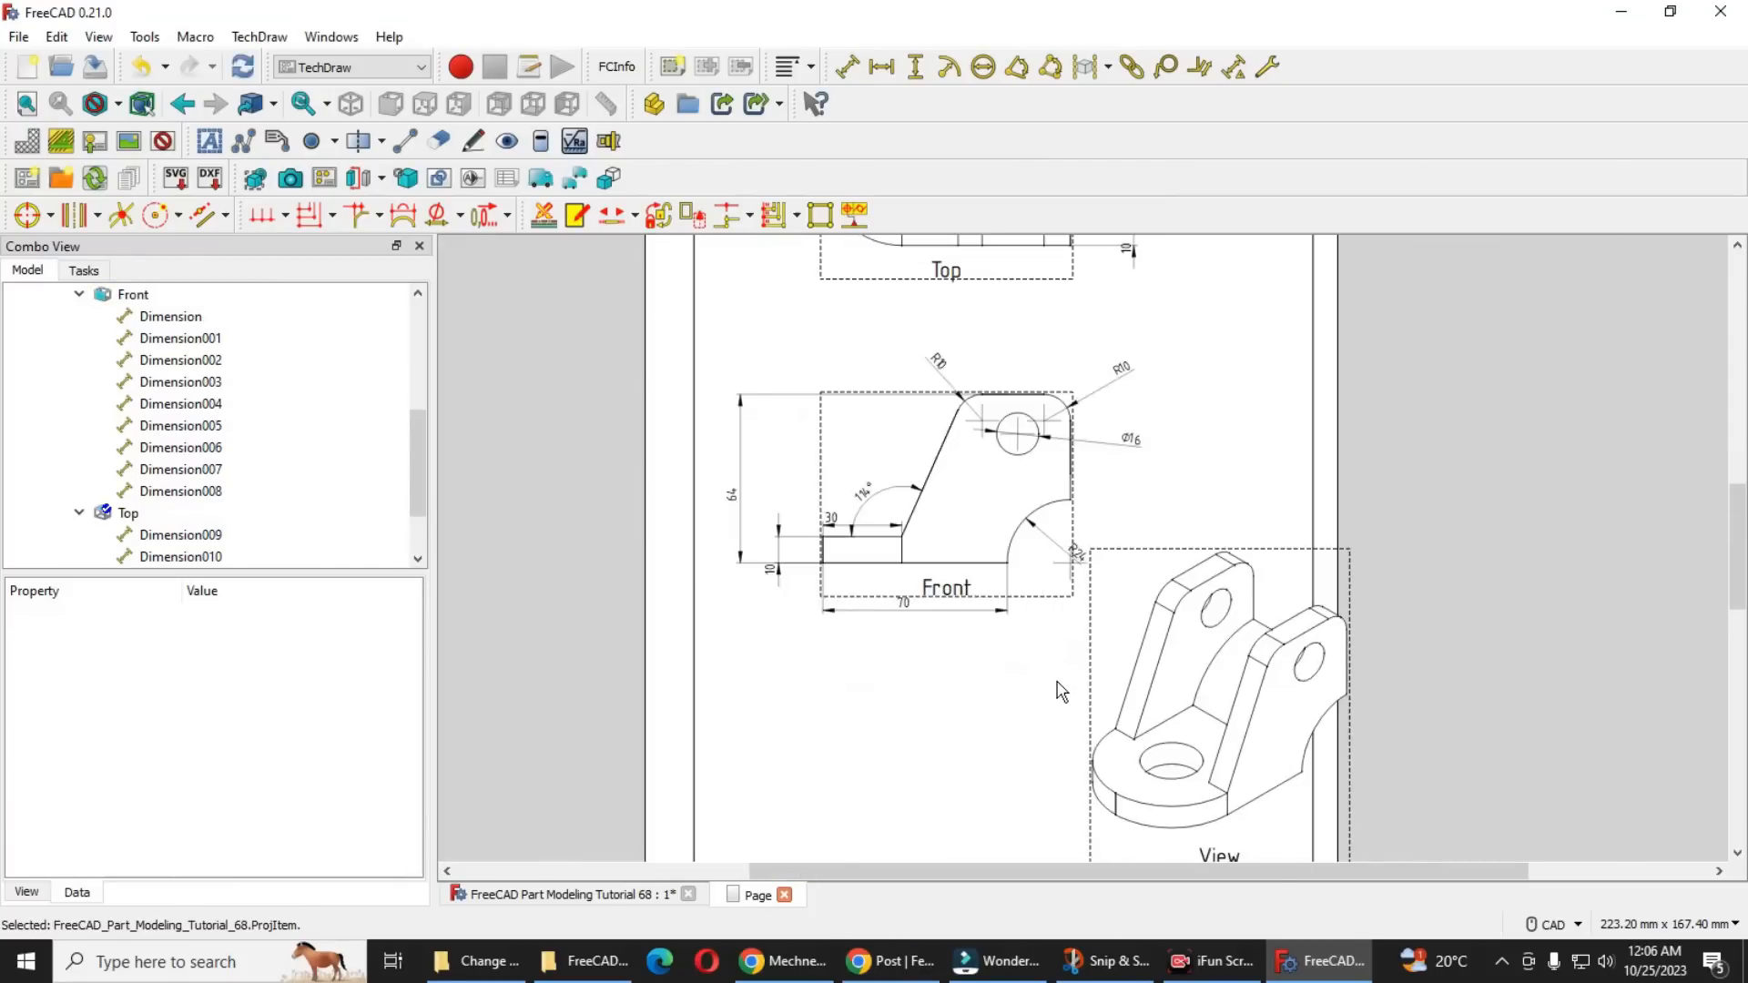
pyautogui.scroll(-1, 1074, 687)
pyautogui.click(1164, 762)
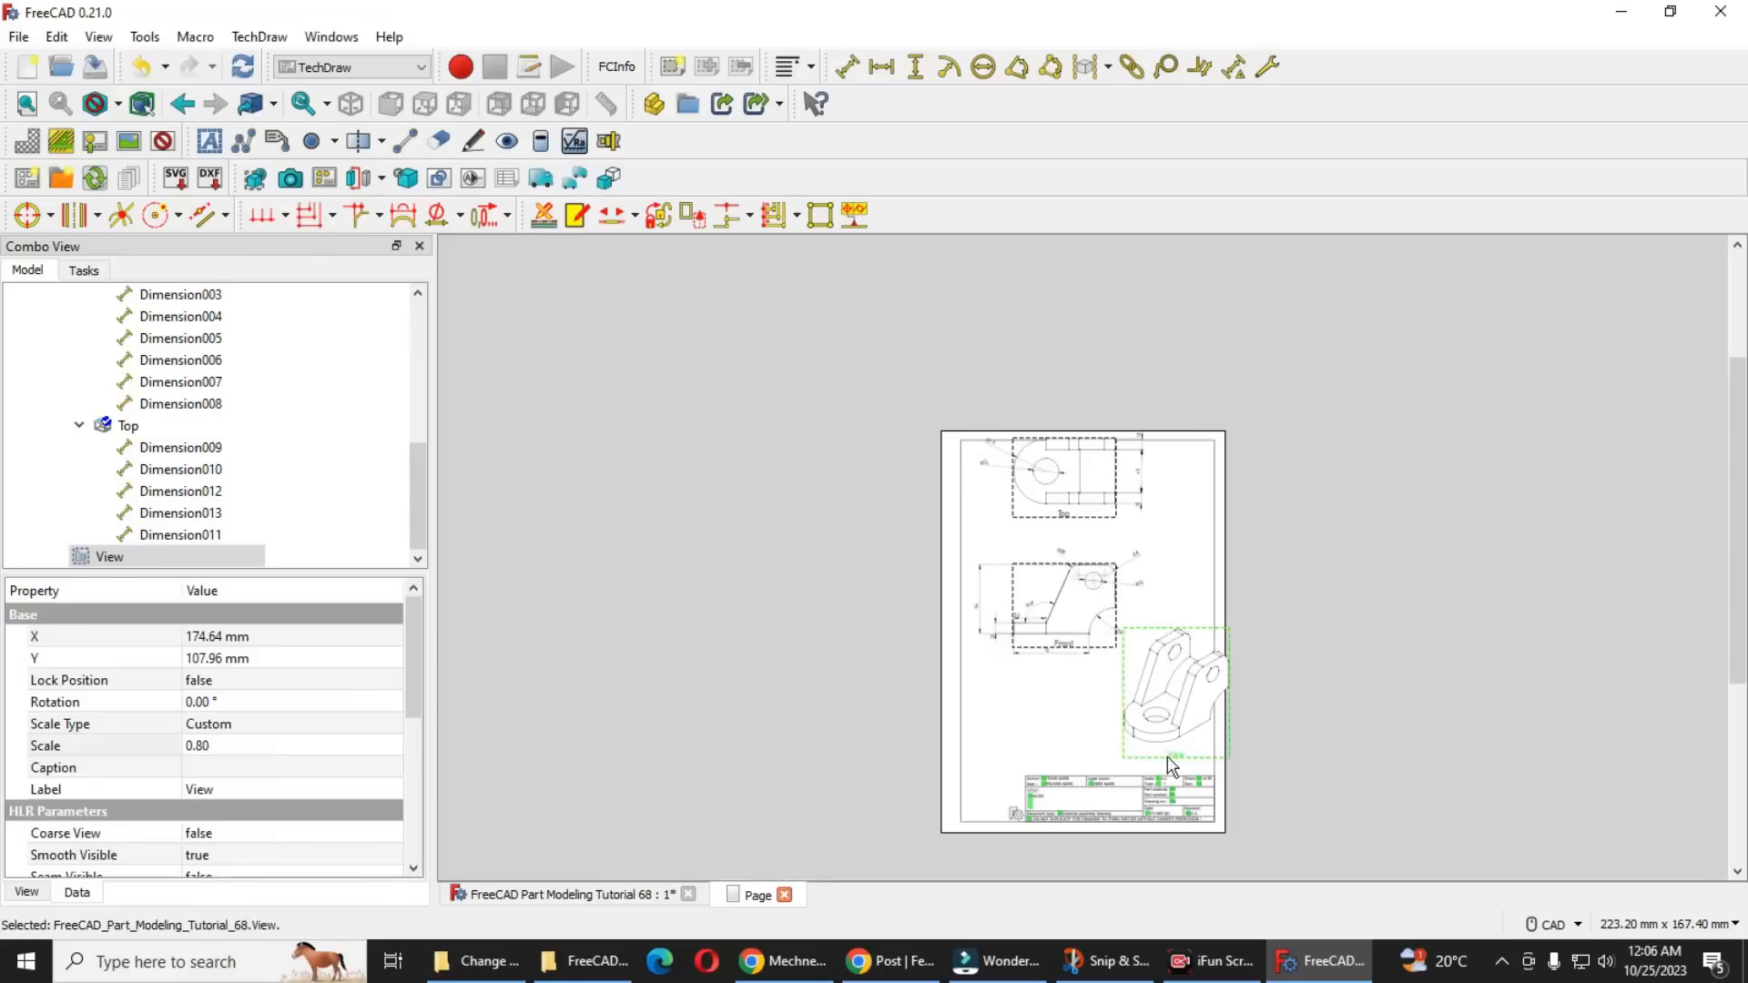
pyautogui.moveTo(1160, 765)
pyautogui.mouseDown()
pyautogui.moveTo(1160, 790)
pyautogui.moveTo(1146, 774)
pyautogui.mouseUp()
# Move the Top and Front views down the page together and bring the Top view closer to the Front view
pyautogui.click(1065, 646)
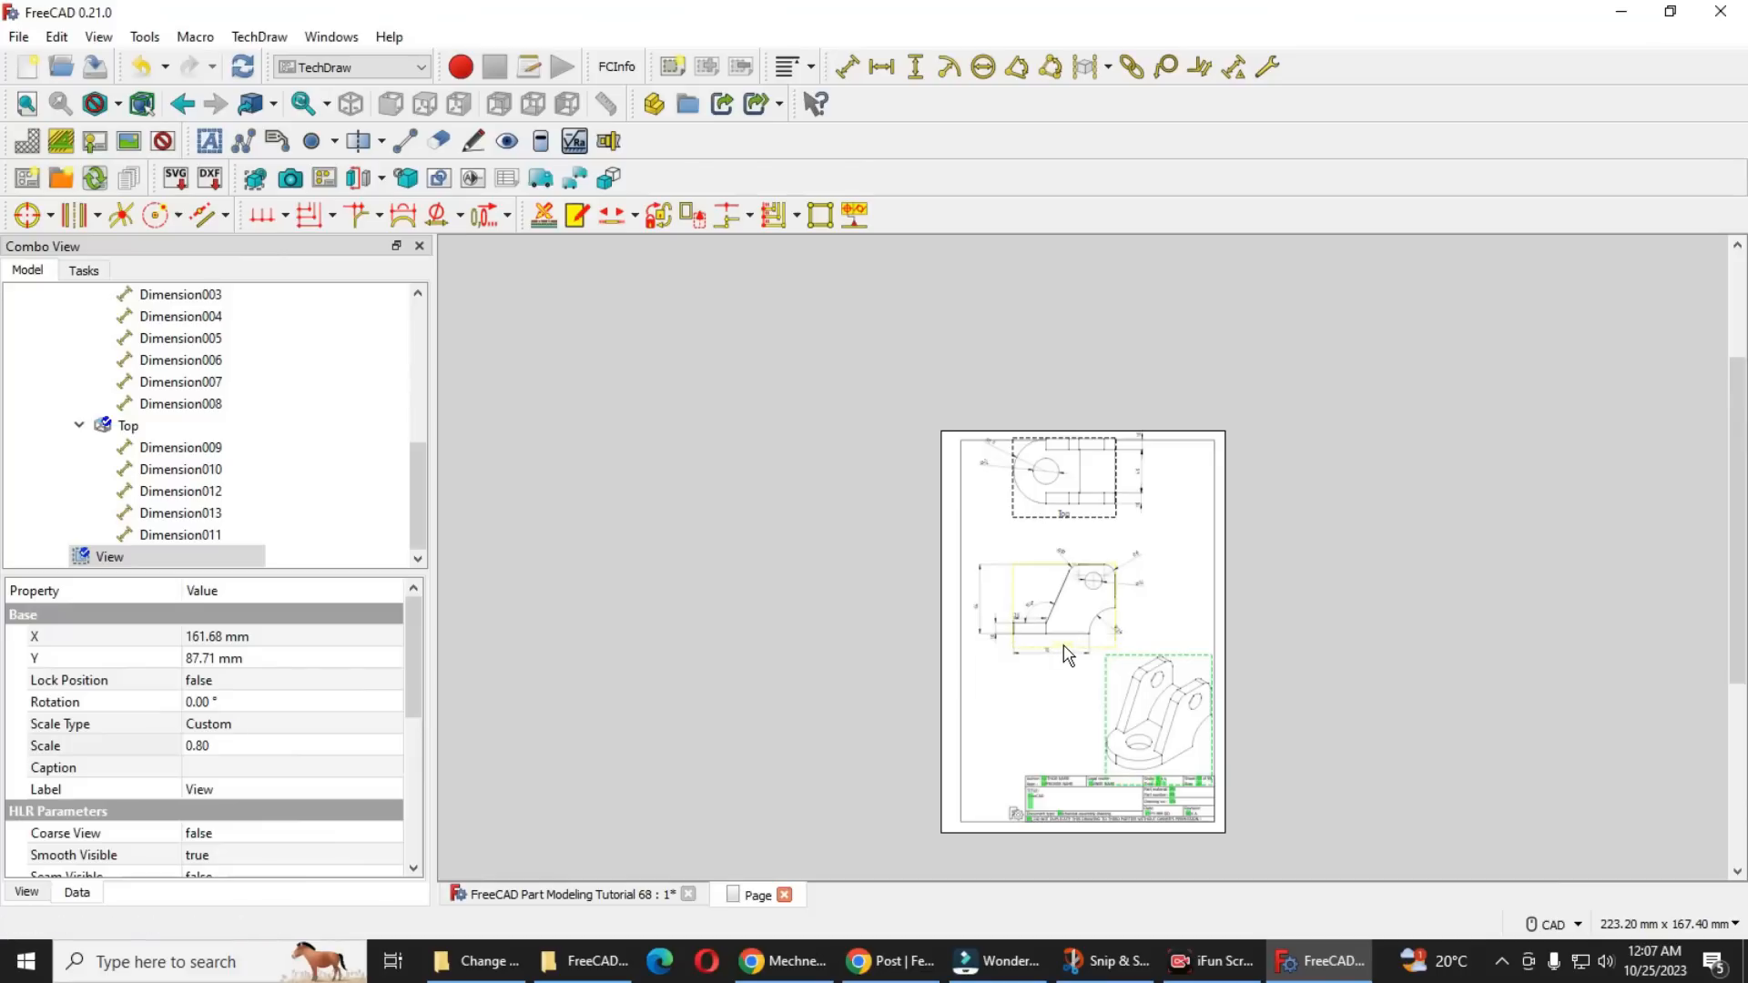
pyautogui.moveTo(1070, 678); pyautogui.dragTo(1067, 687)
pyautogui.click(1074, 566)
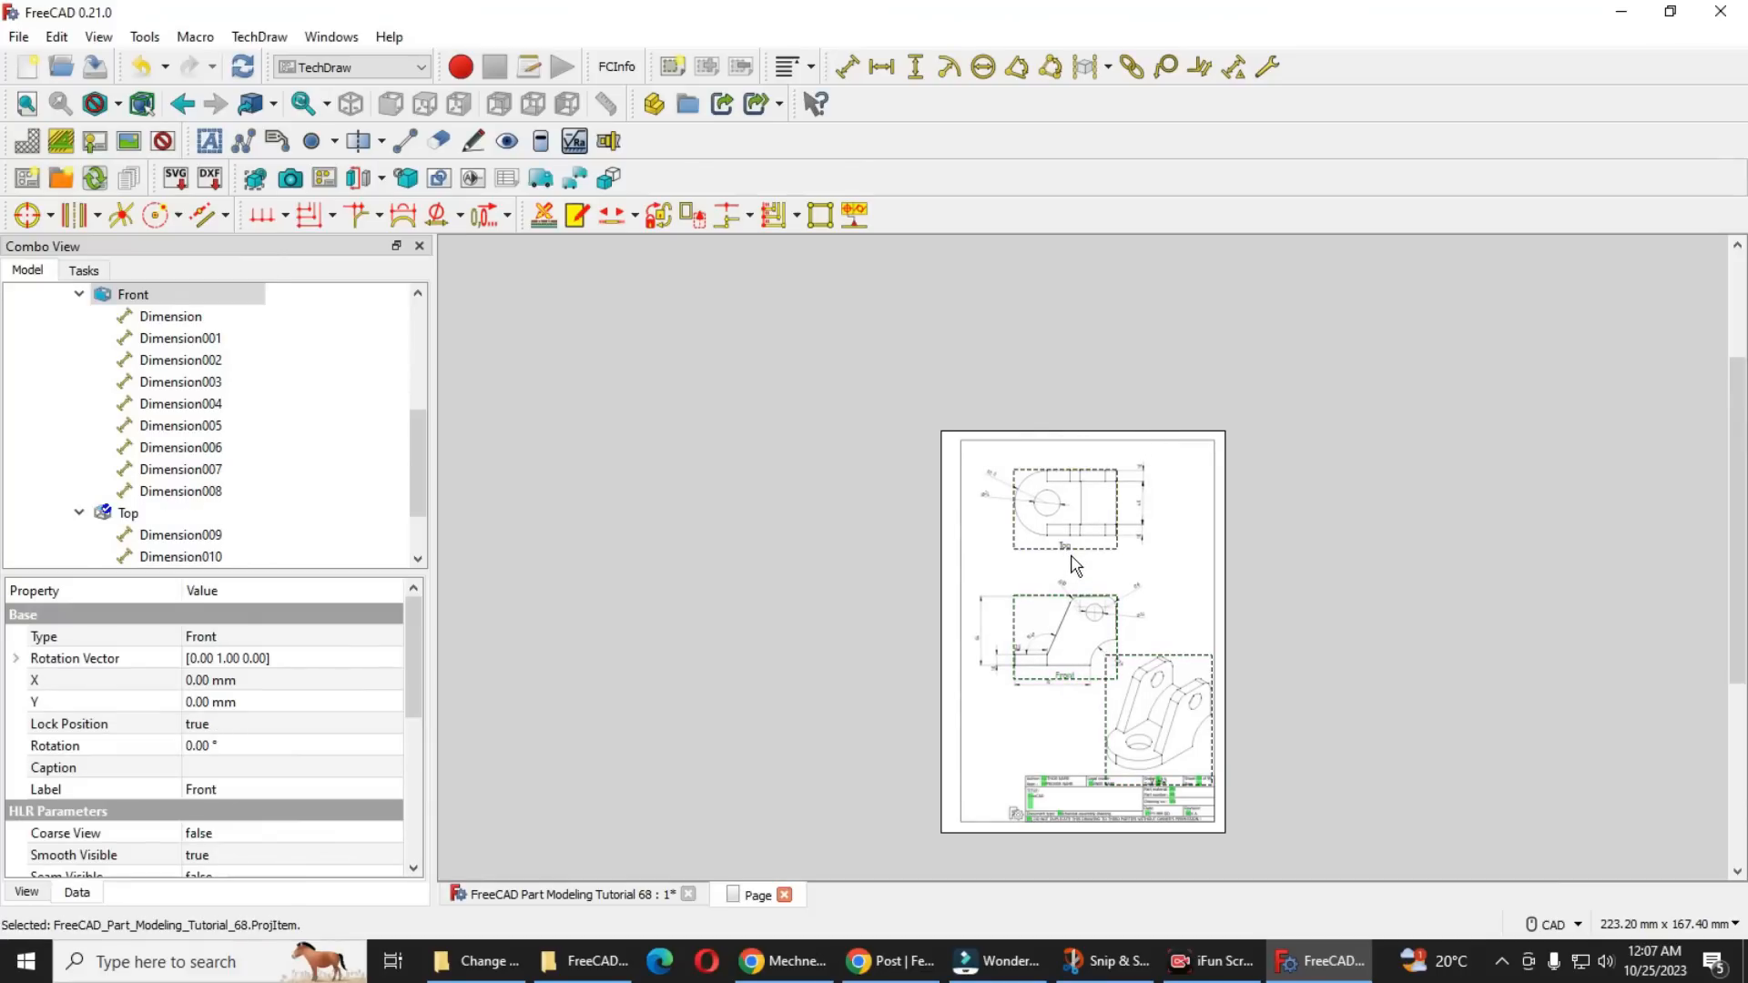
pyautogui.moveTo(1074, 560); pyautogui.dragTo(1077, 579)
pyautogui.click(1271, 701)
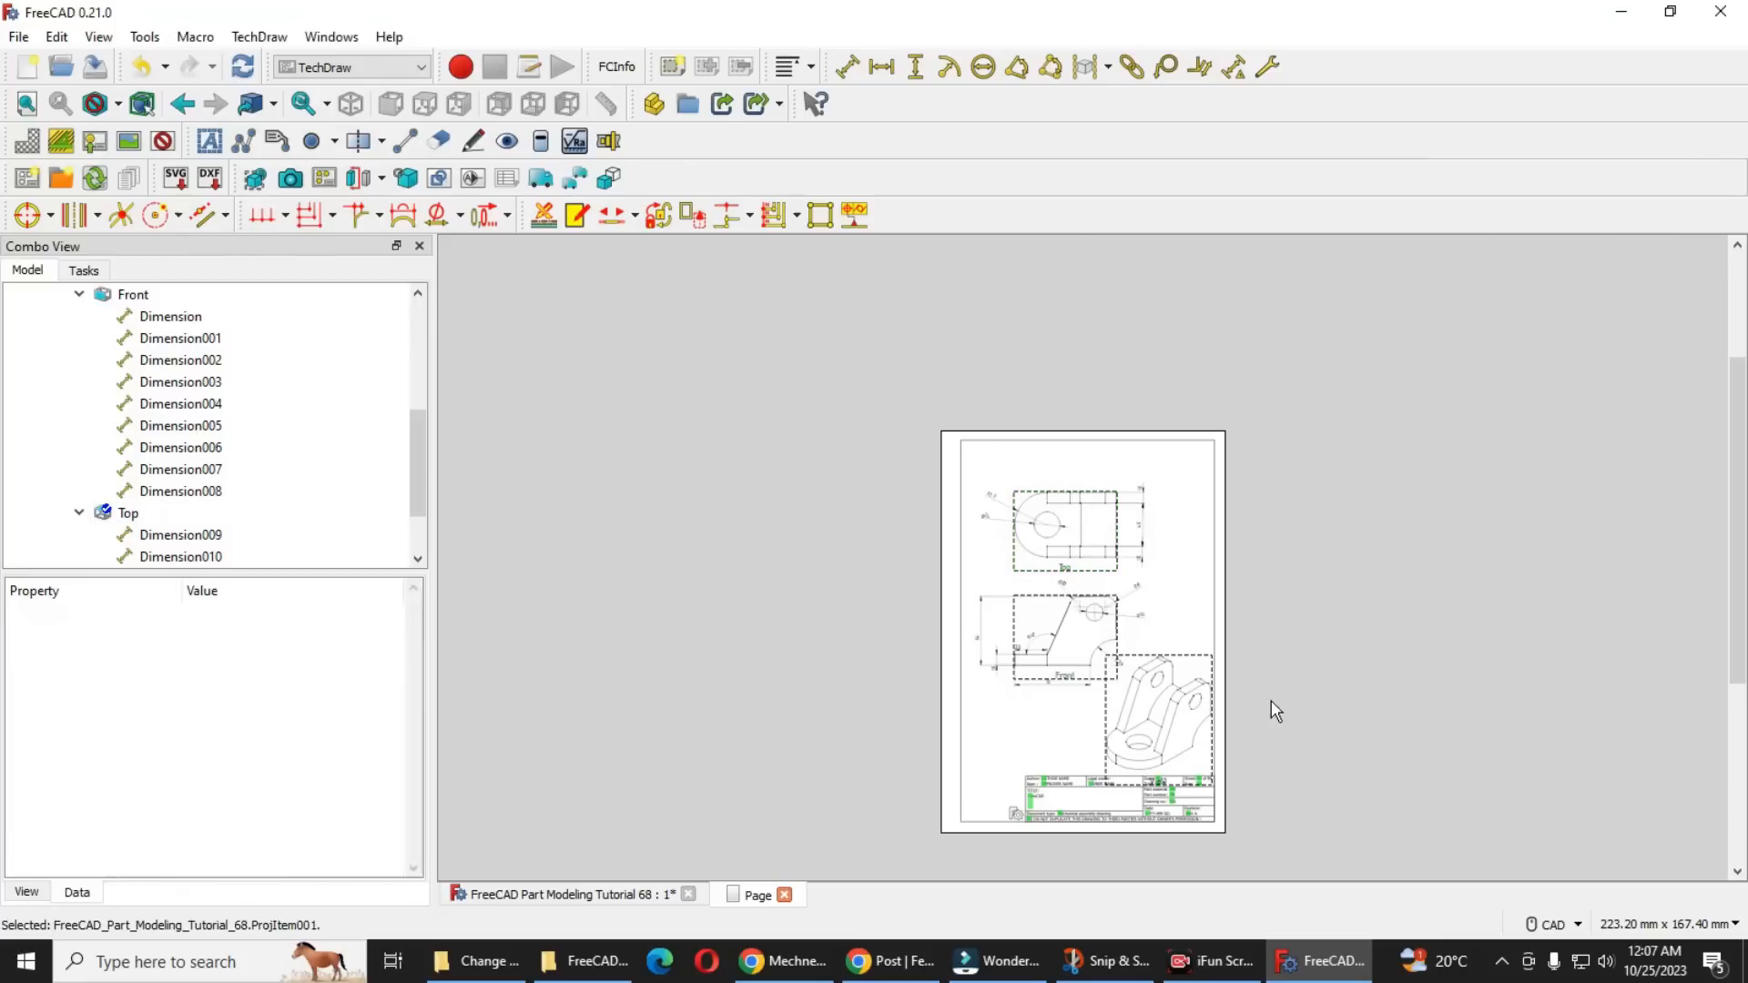
# Turn off the view frames on the page and check the layout of the three views and the title block
pyautogui.scroll(2, 1269, 710)
pyautogui.scroll(5, 1302, 692)
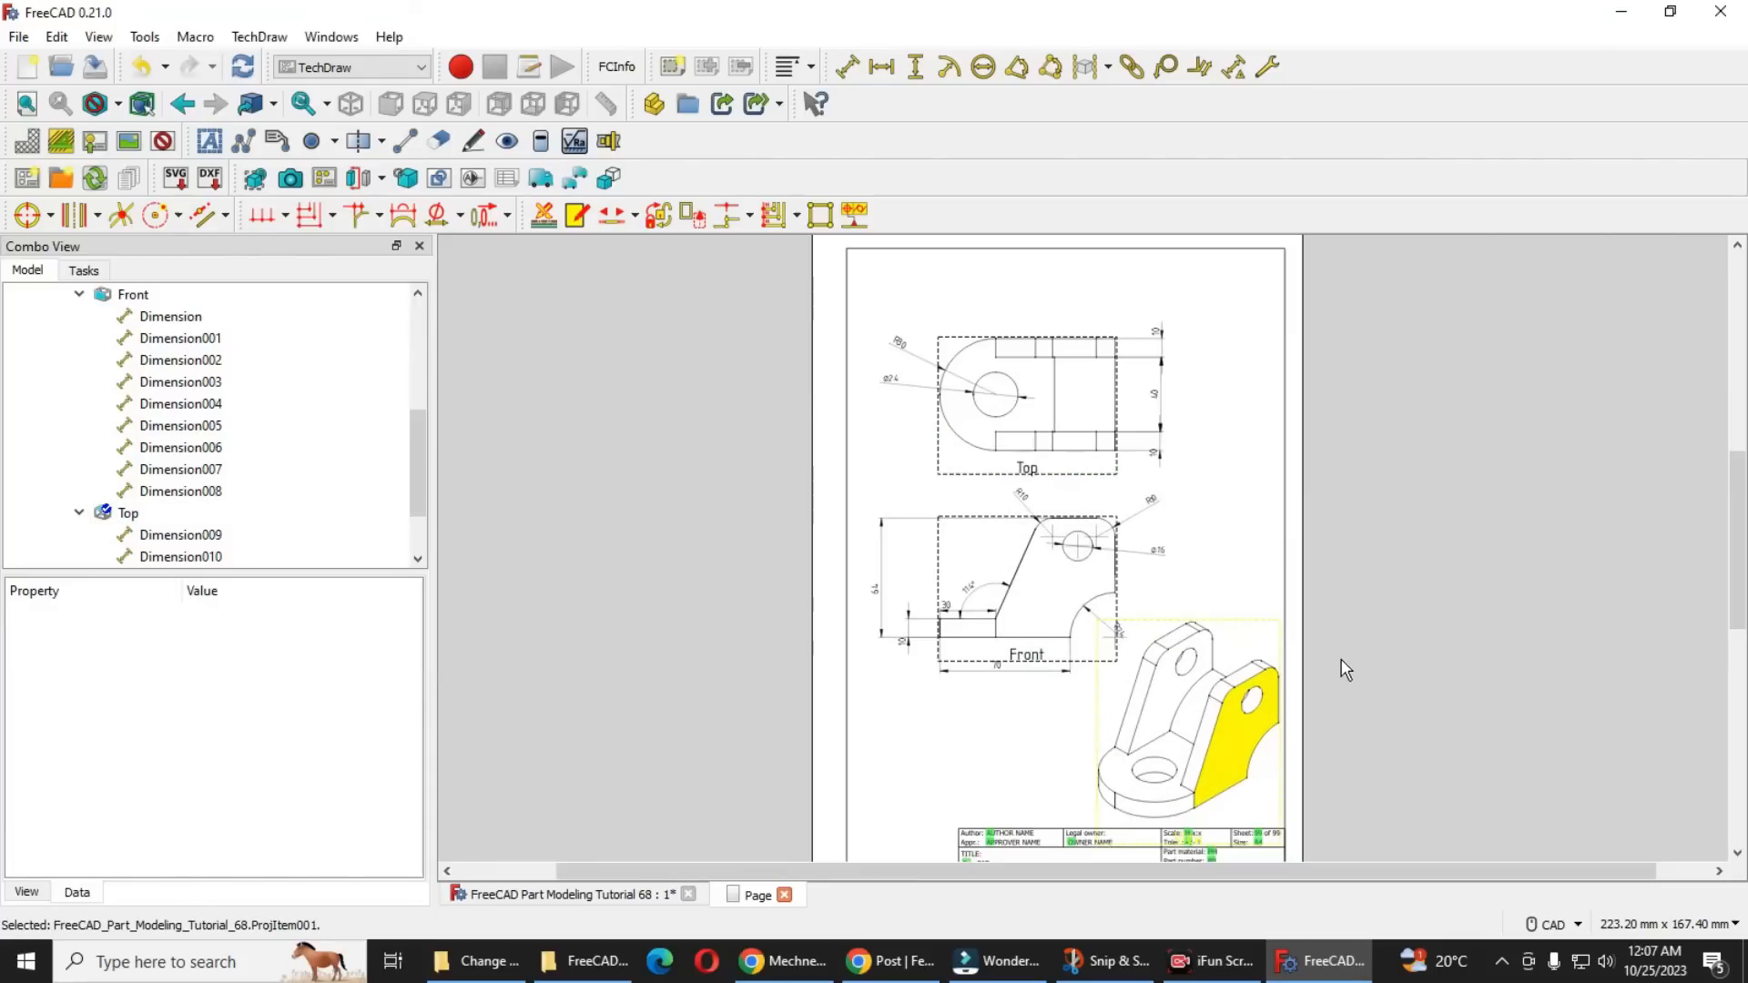
pyautogui.moveTo(1224, 652); pyautogui.dragTo(1194, 629, button='middle')
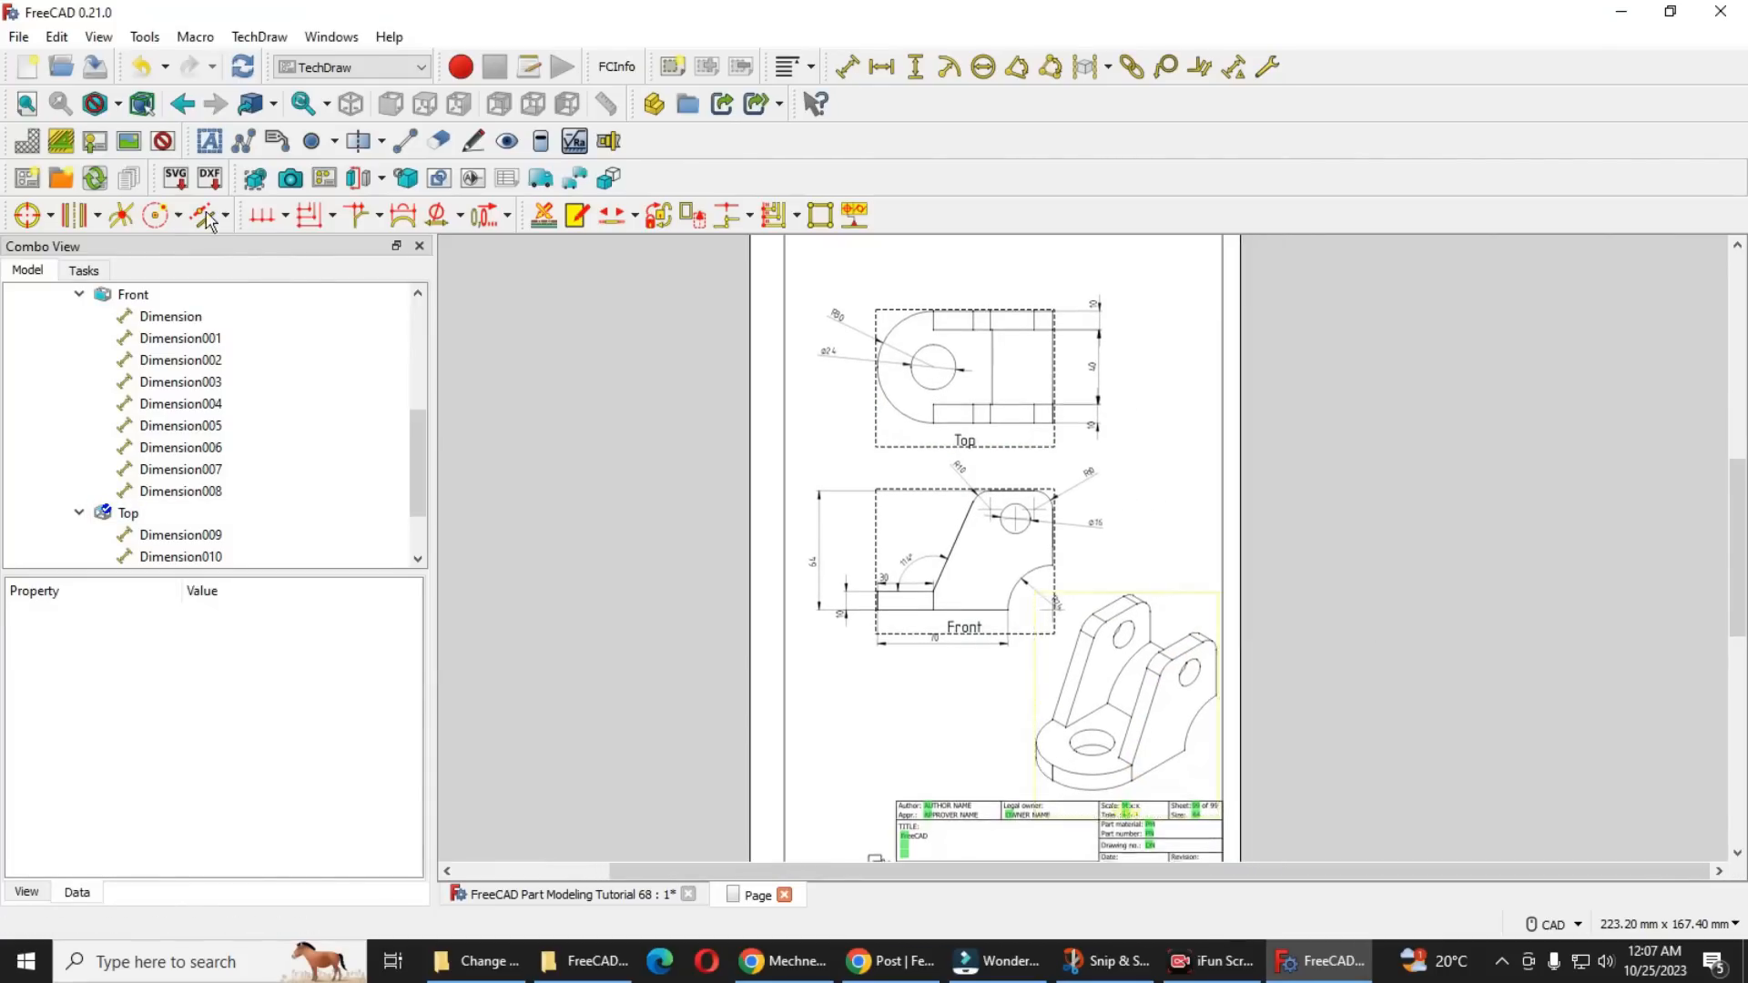
pyautogui.scroll(1, 1054, 604)
pyautogui.moveTo(1054, 605); pyautogui.dragTo(150, 185, button='middle')
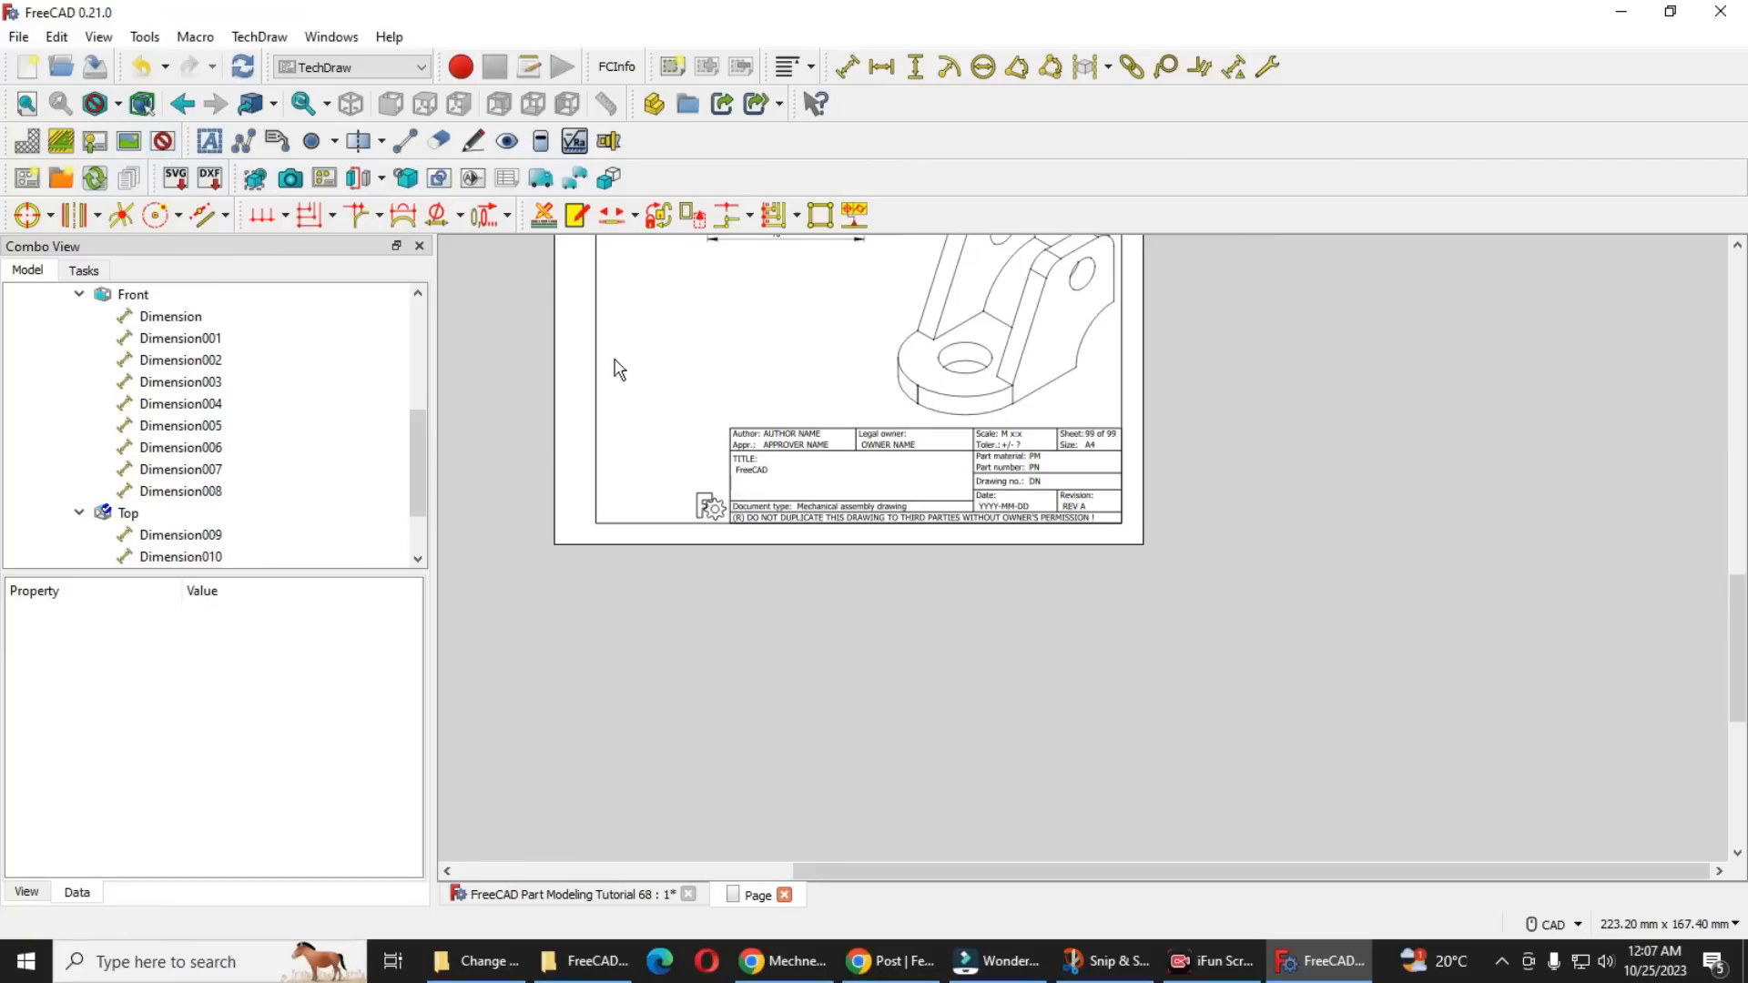
pyautogui.moveTo(741, 488)
pyautogui.mouseDown(button='middle')
pyautogui.moveTo(792, 839)
pyautogui.moveTo(761, 843)
pyautogui.mouseUp(button='middle')
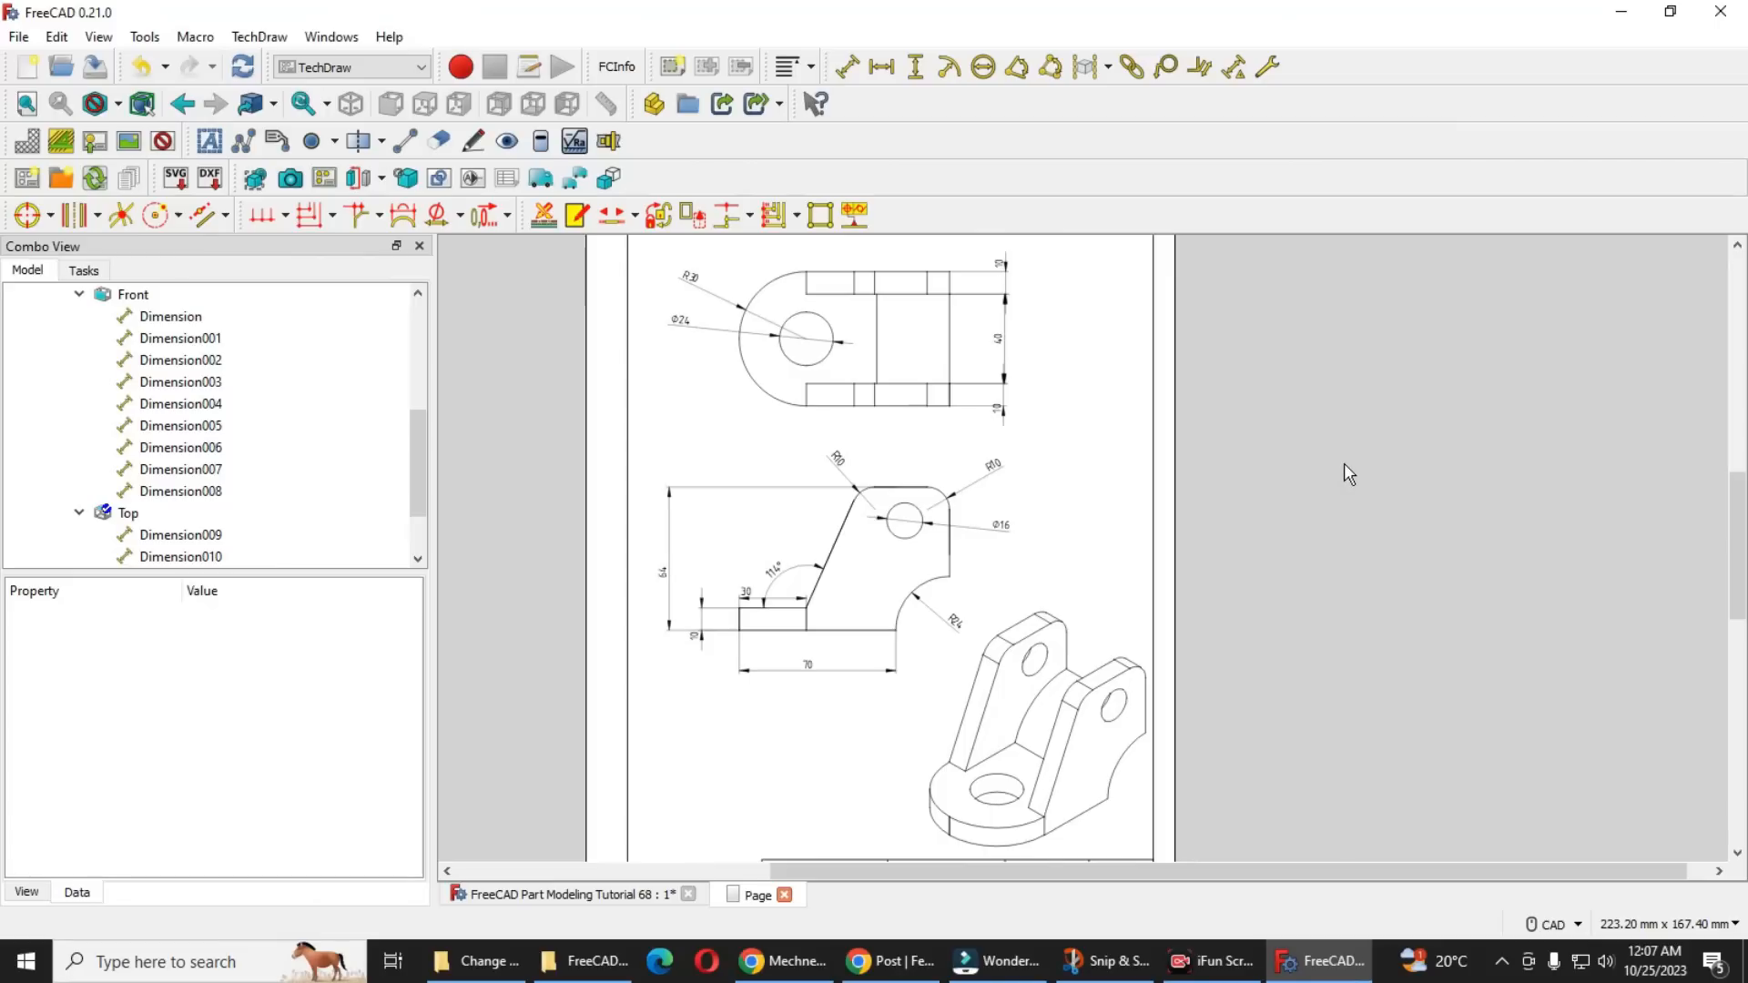
# Compare the dimensioned views with the reference drawing in Snip & Sketch and return to the FreeCAD page
pyautogui.click(1087, 969)
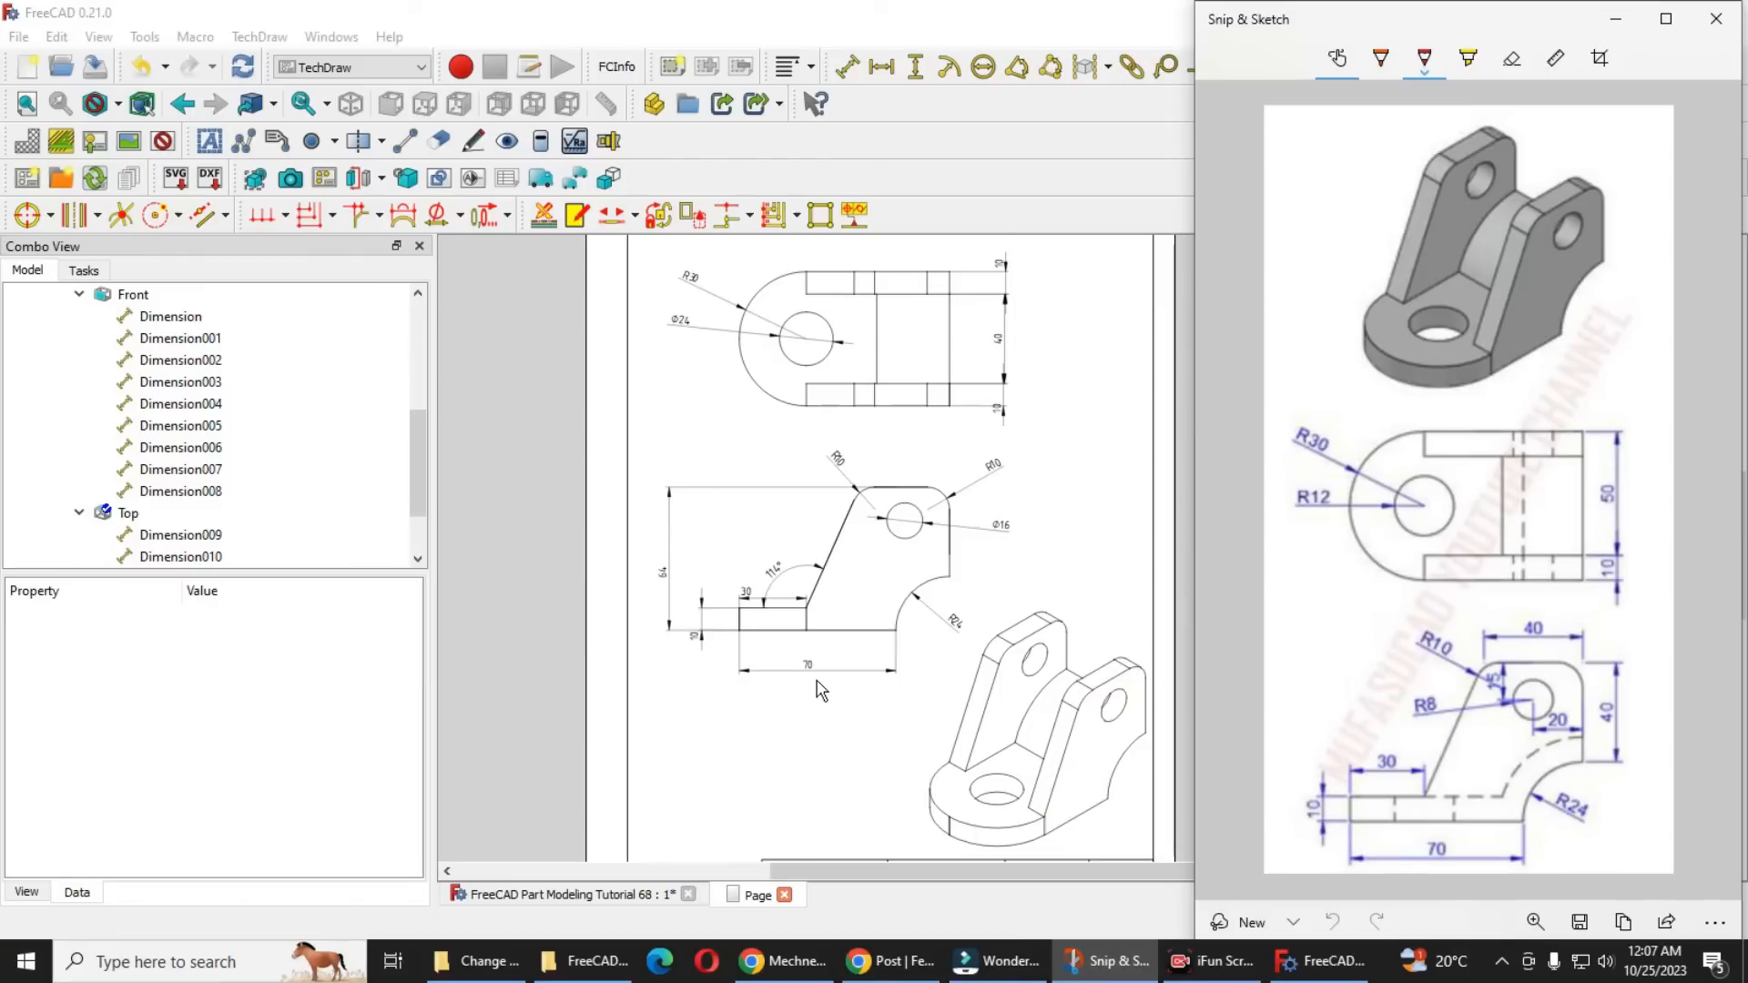
pyautogui.click(795, 708)
pyautogui.moveTo(799, 701); pyautogui.dragTo(815, 496, button='middle')
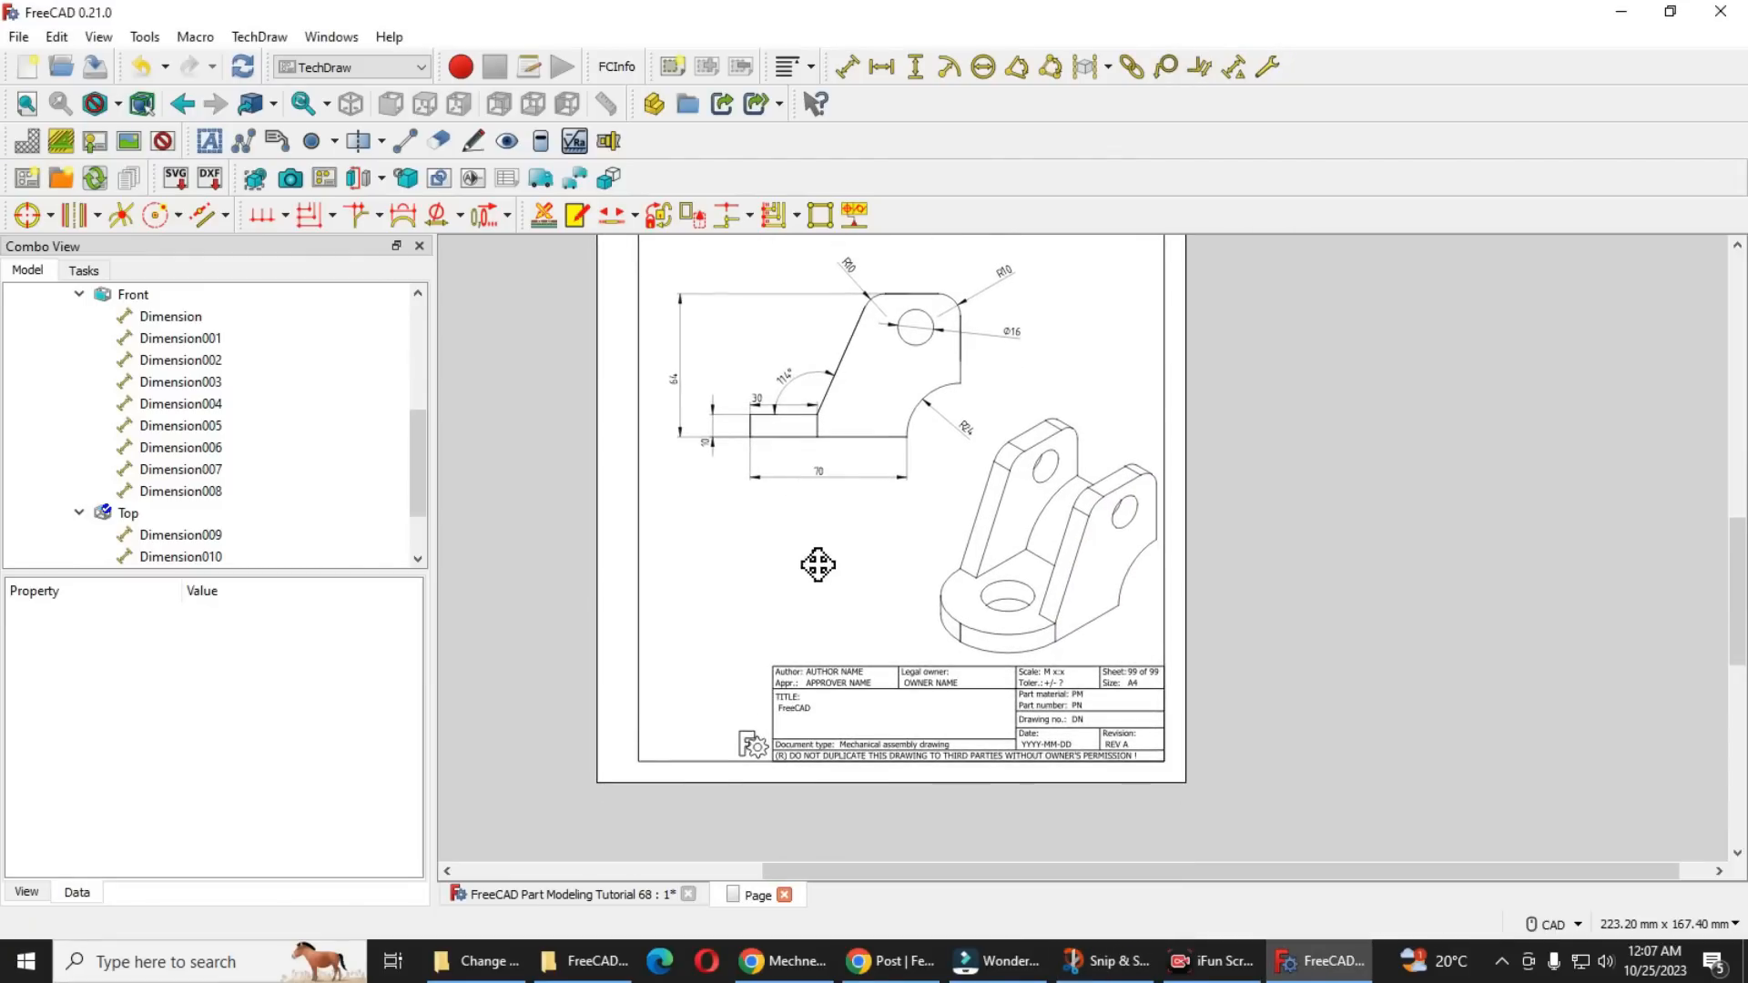
# Turn the view frames and editable fields back on and set the title block's first title line to Bracket
pyautogui.click(162, 142)
pyautogui.scroll(3, 929, 696)
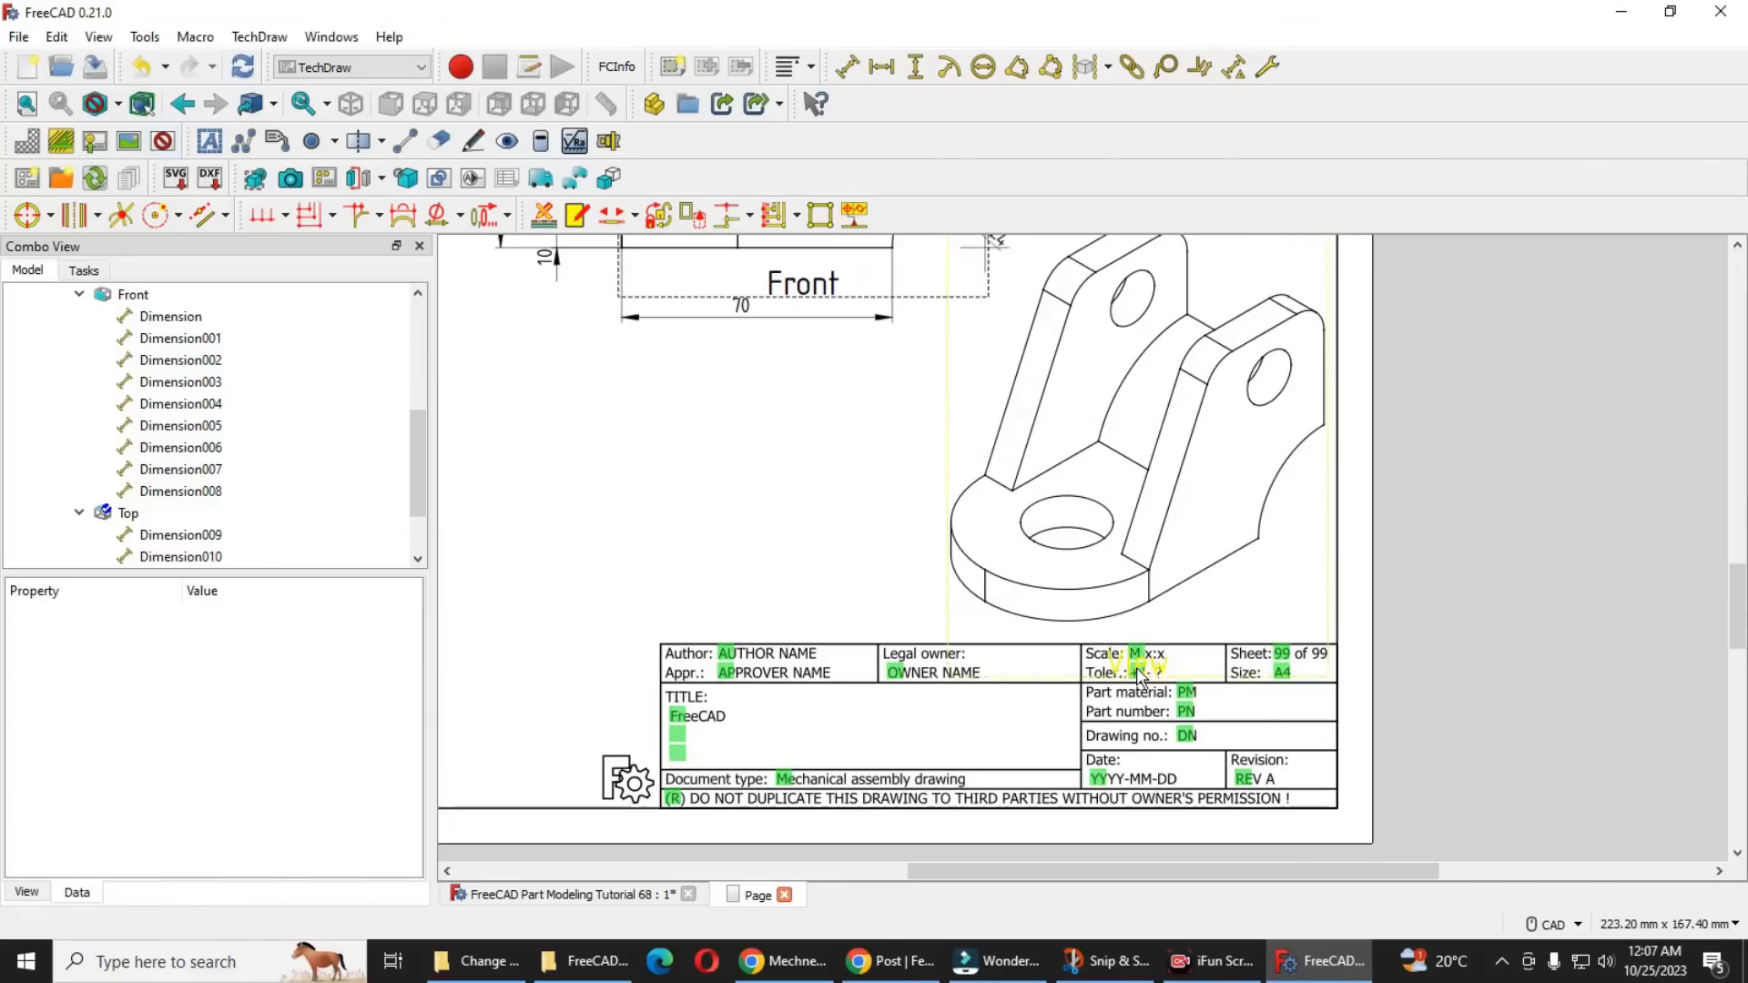
pyautogui.click(679, 717)
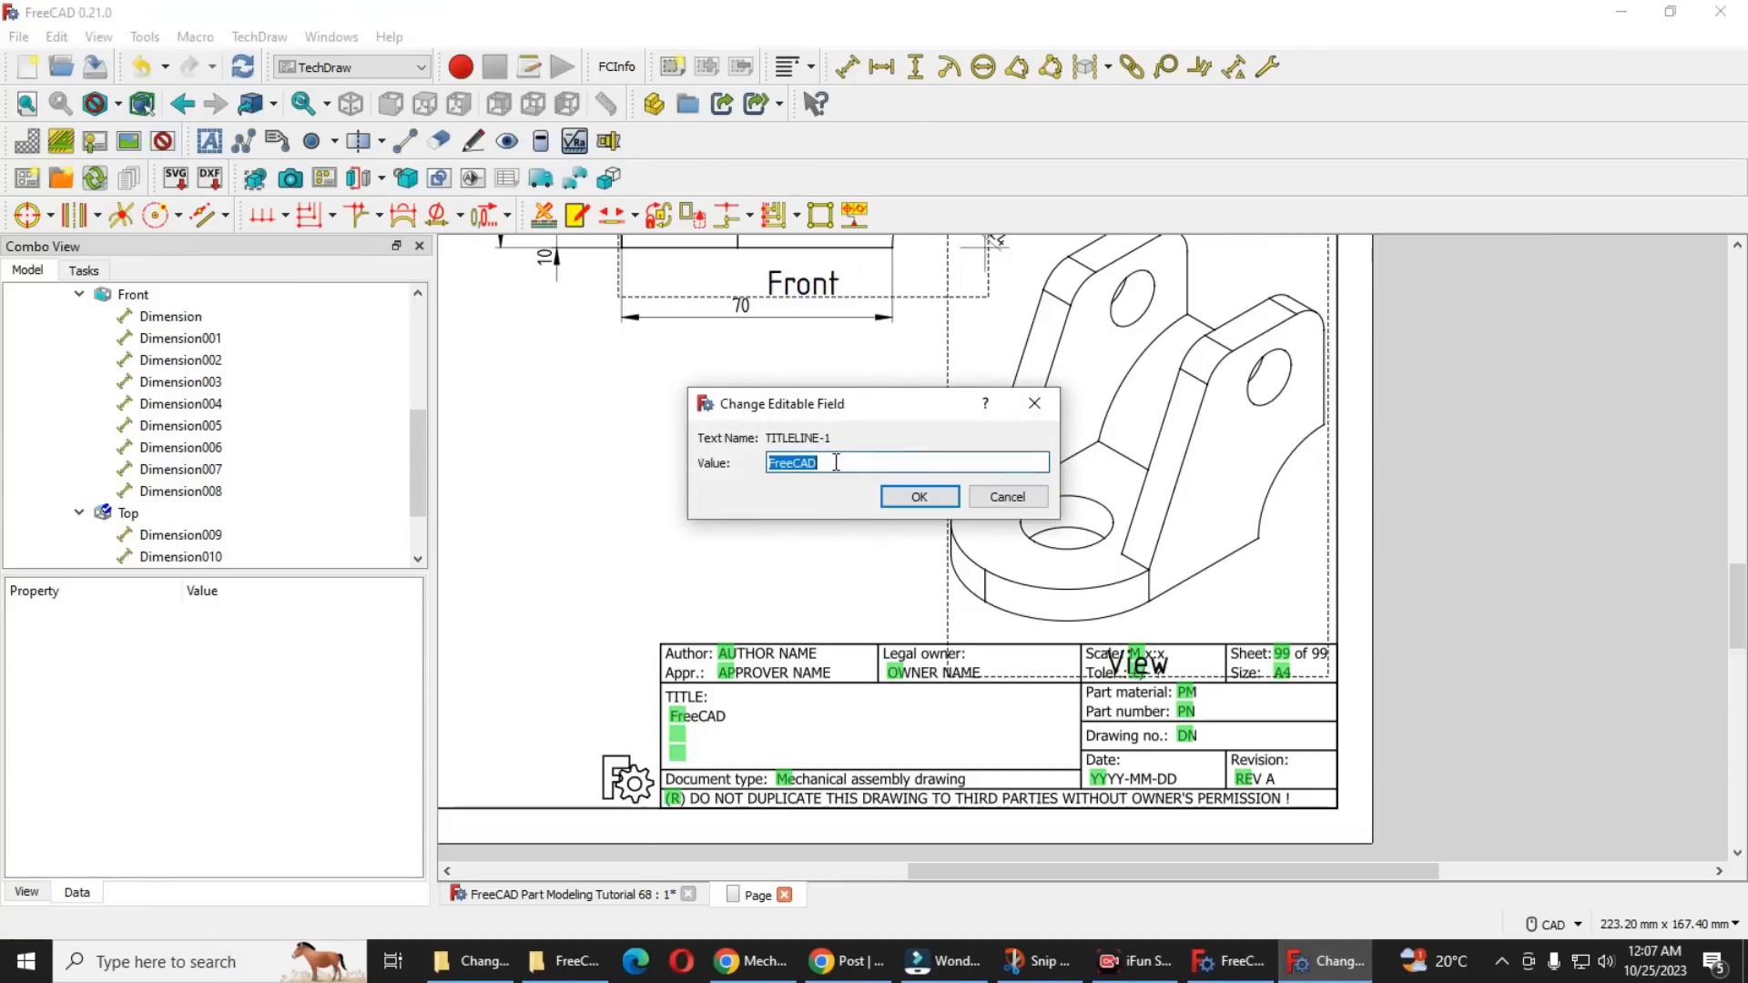
pyautogui.write('Bracket')
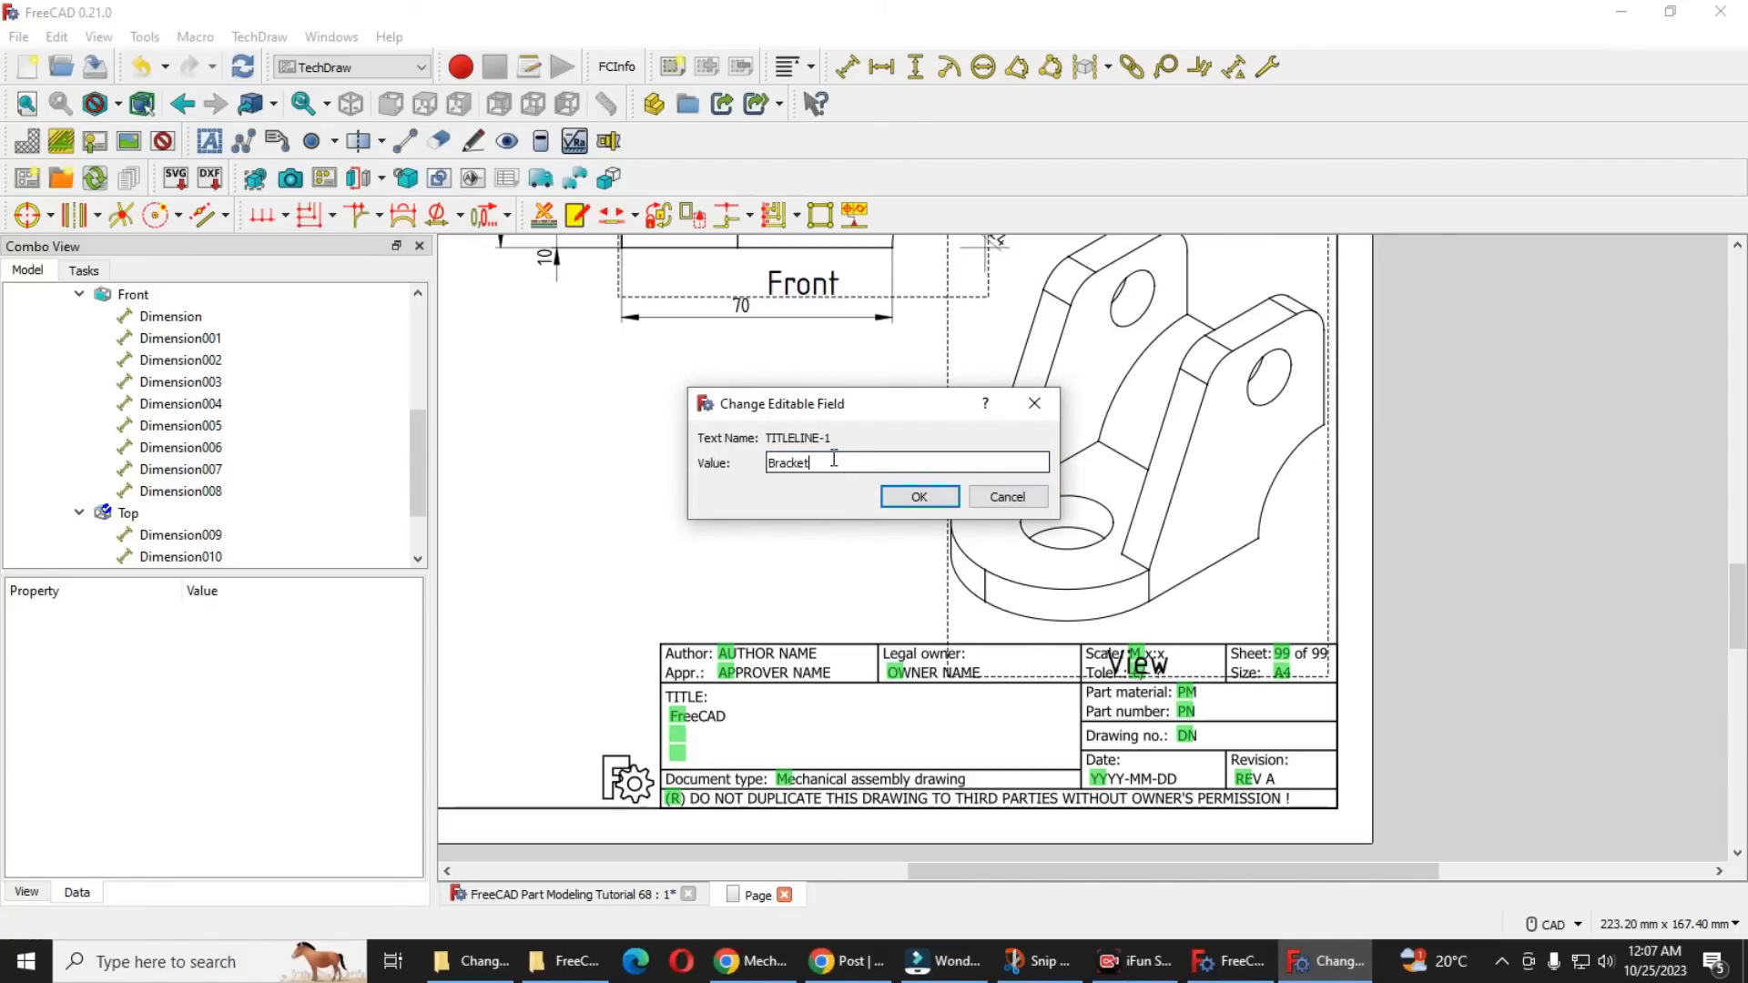
pyautogui.click(921, 497)
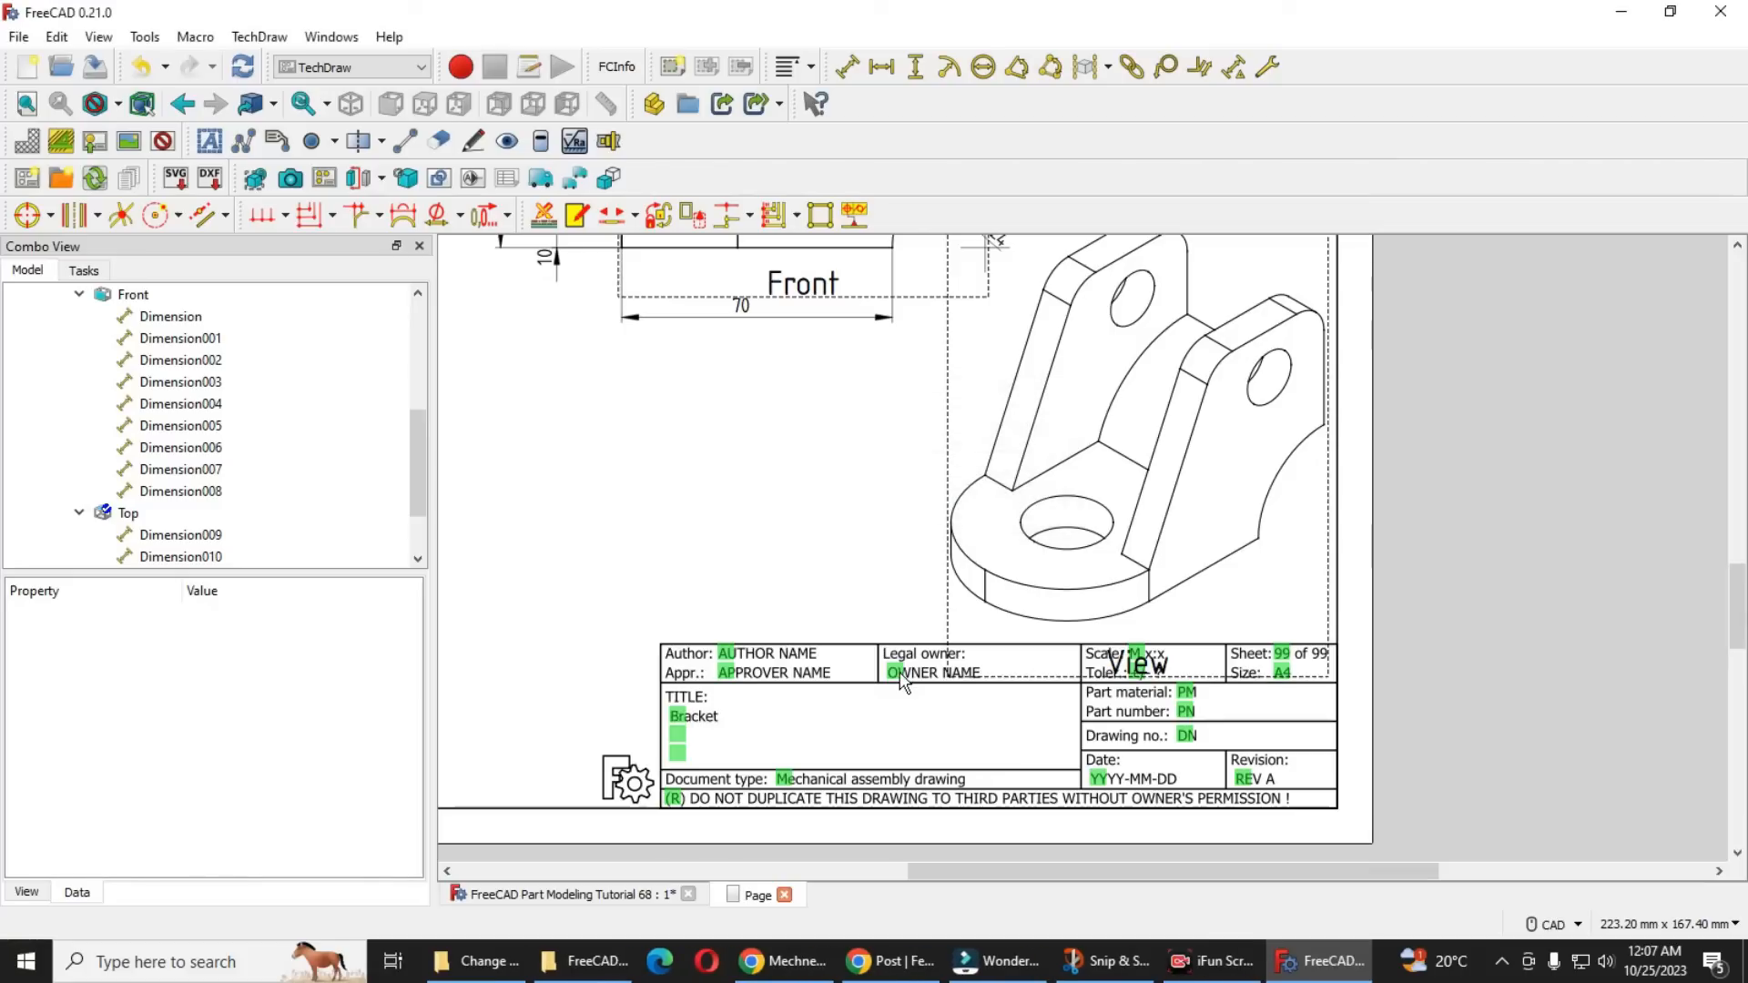
pyautogui.click(901, 682)
pyautogui.click(997, 499)
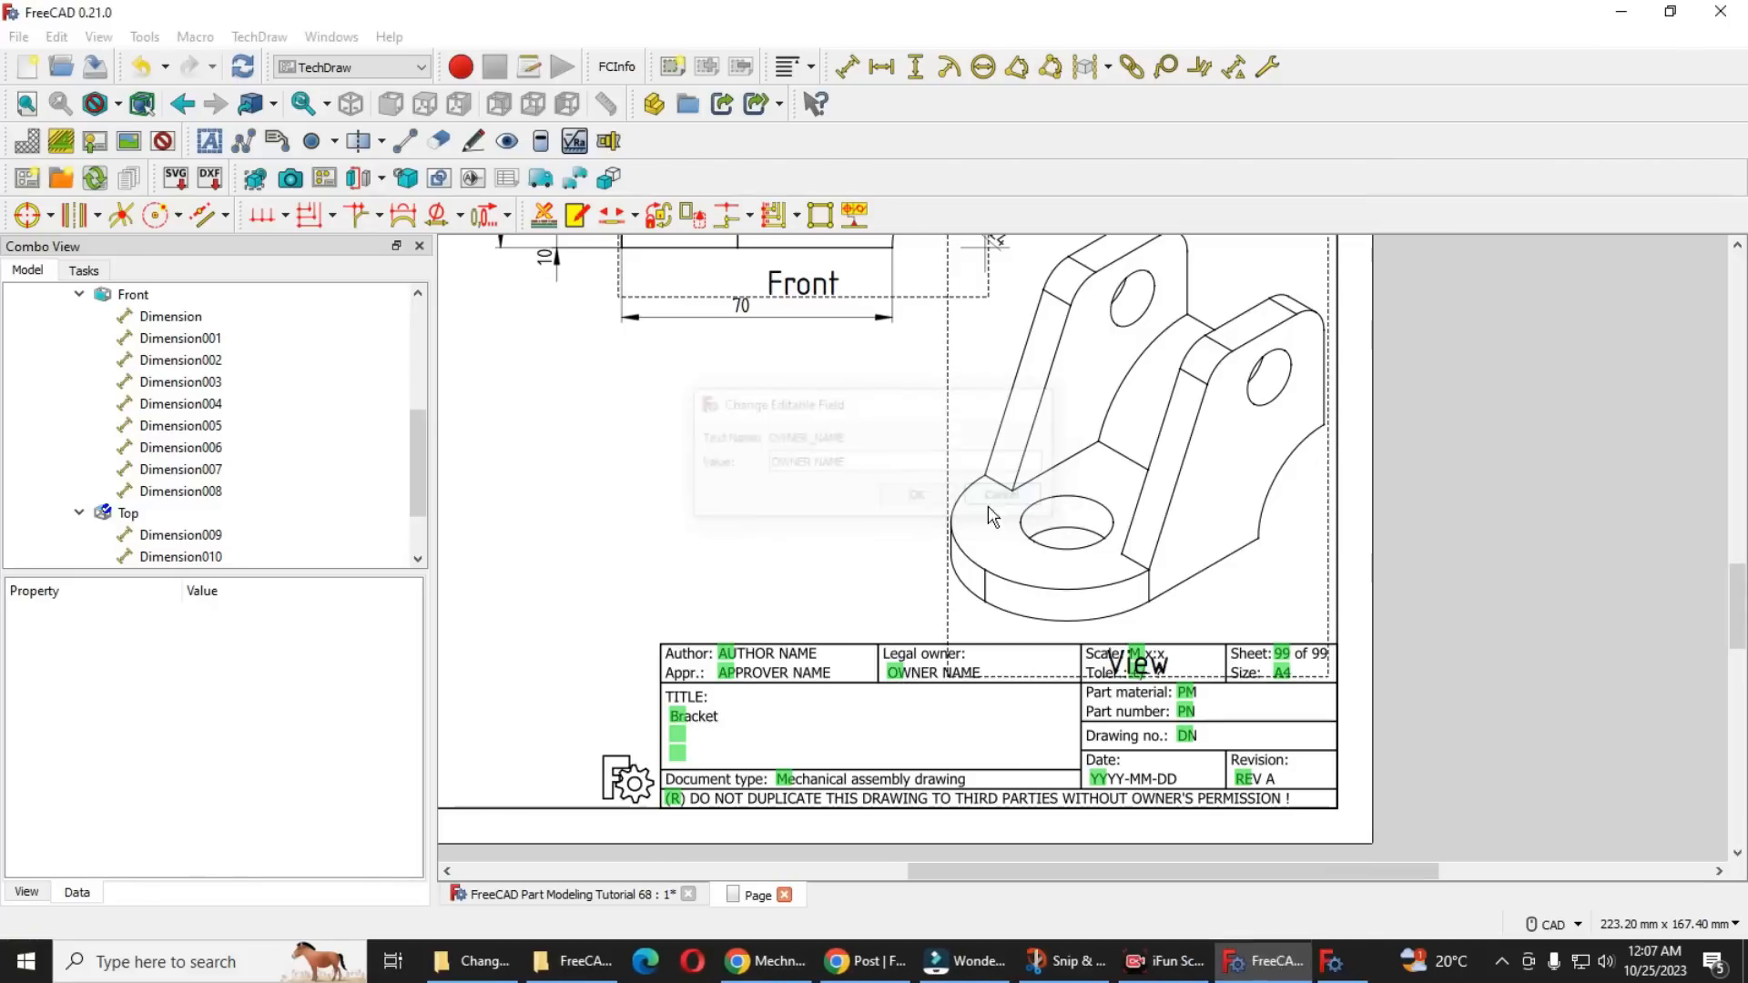
pyautogui.click(721, 654)
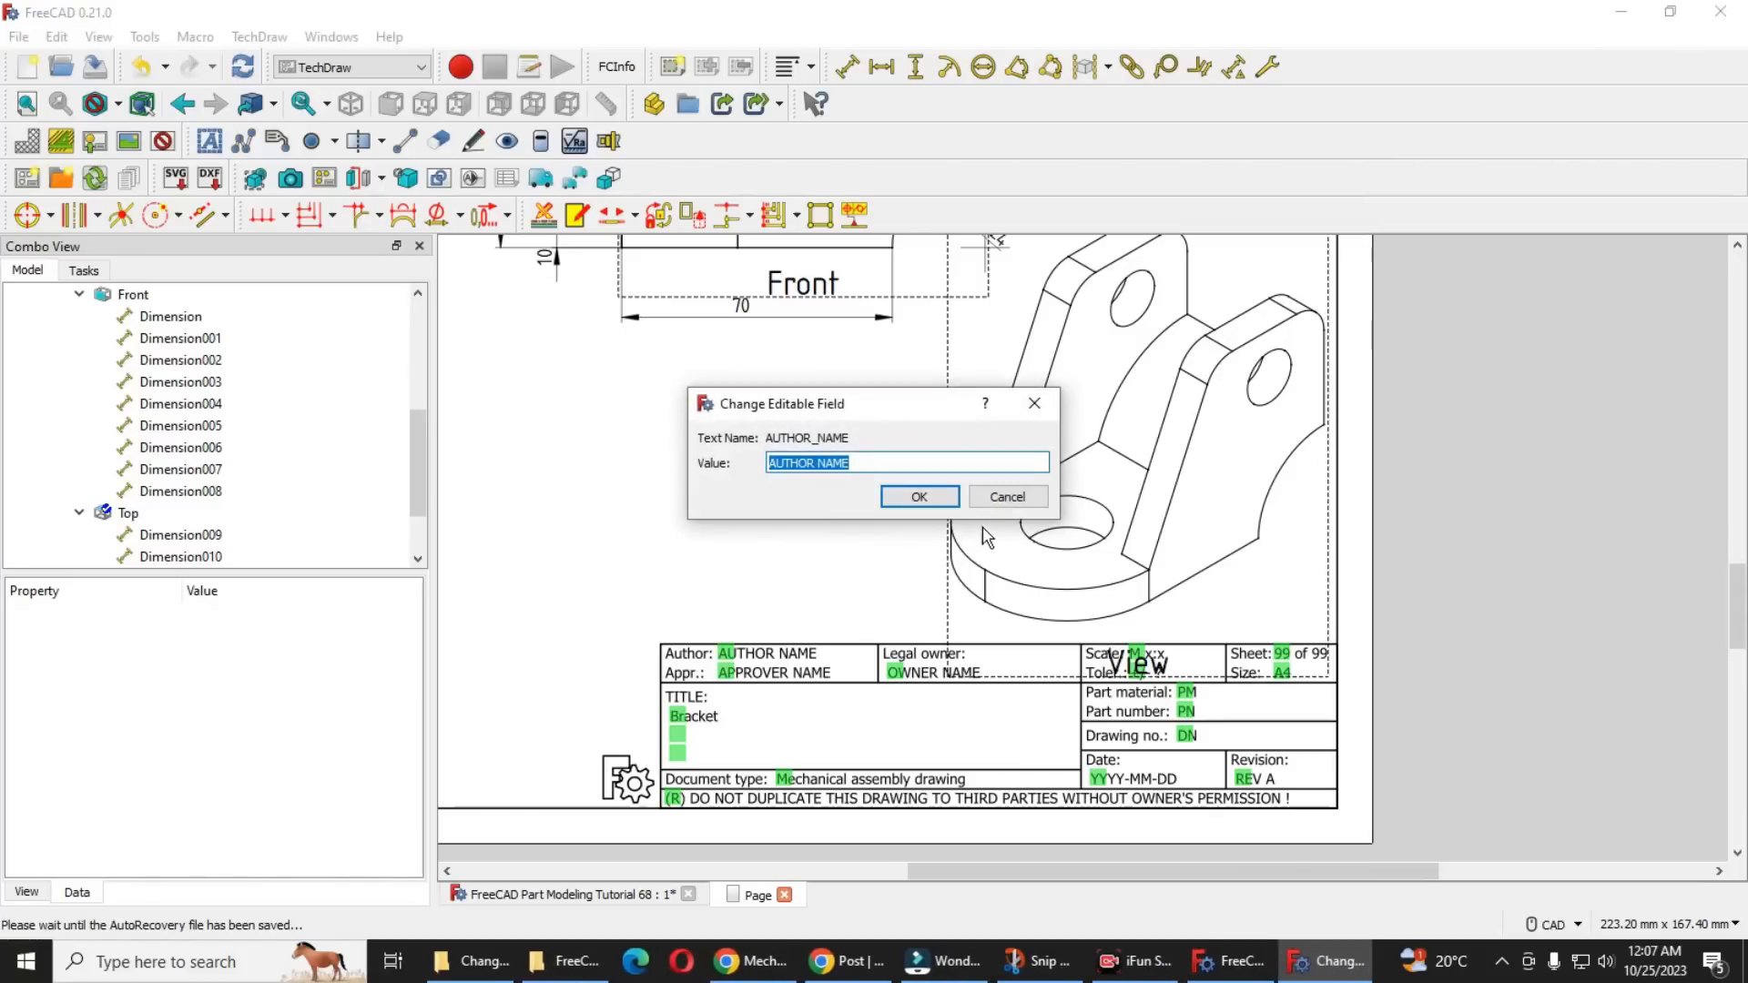
pyautogui.click(1009, 497)
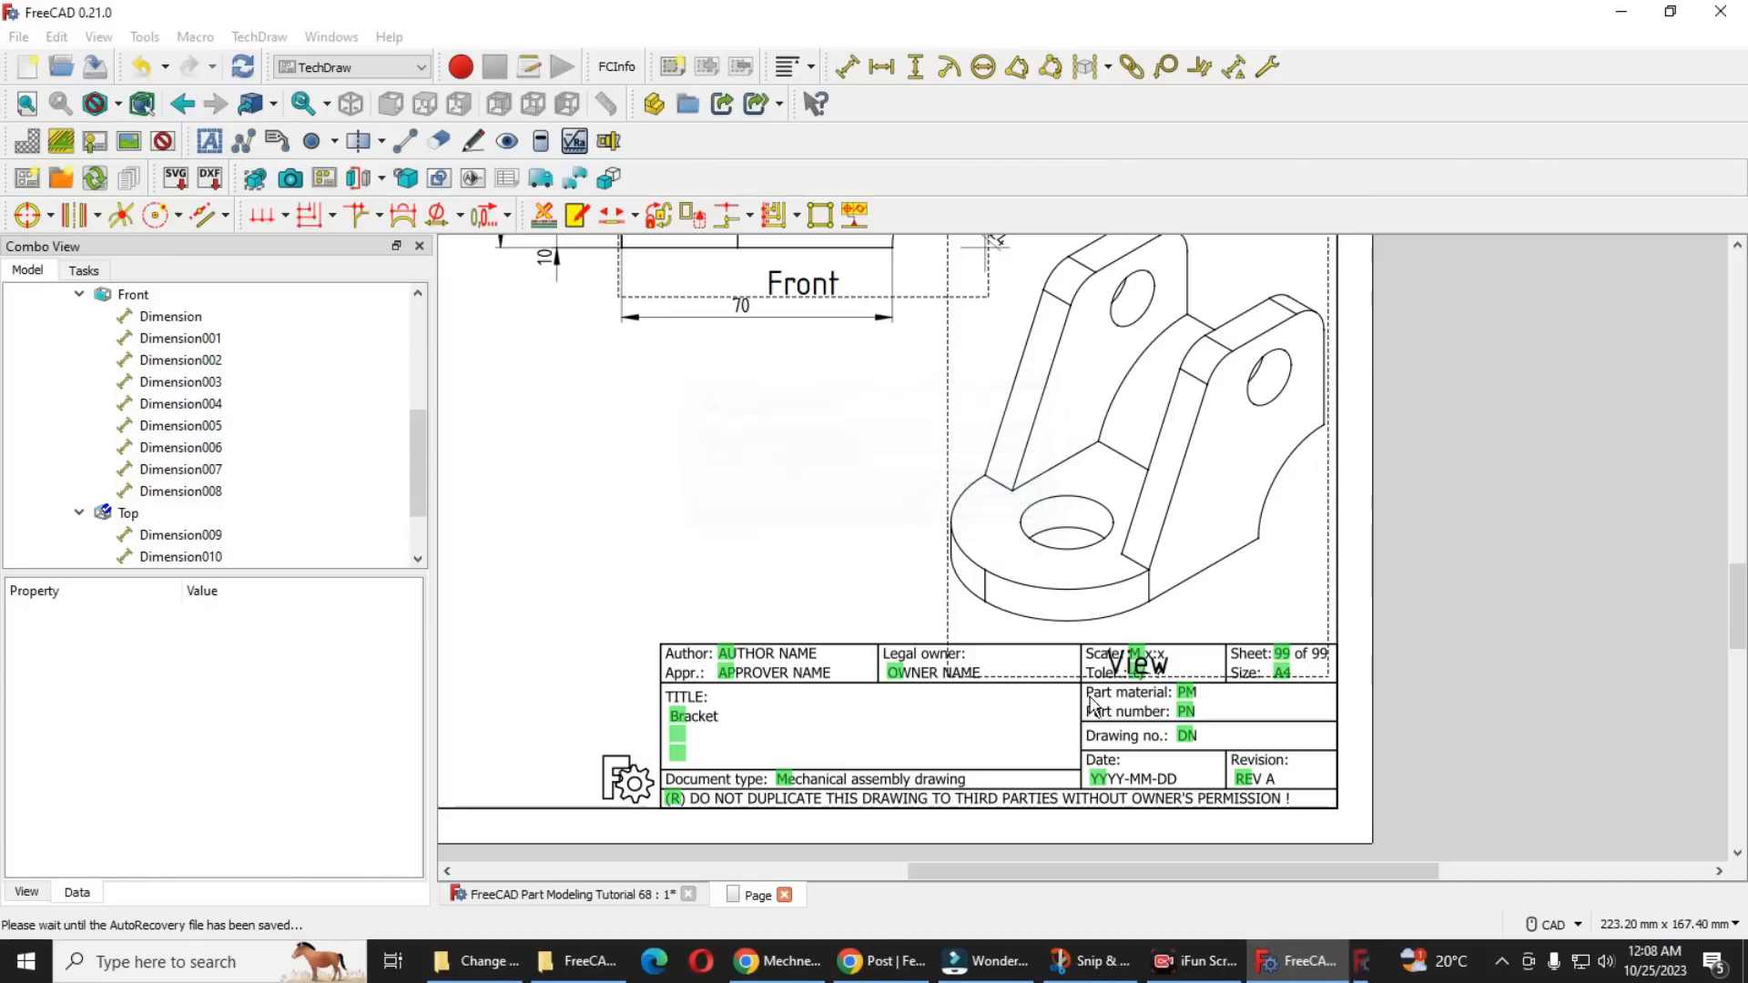
# Hide the view frames and editable-field markers again to show the finished drawing sheet
pyautogui.scroll(2, 913, 672)
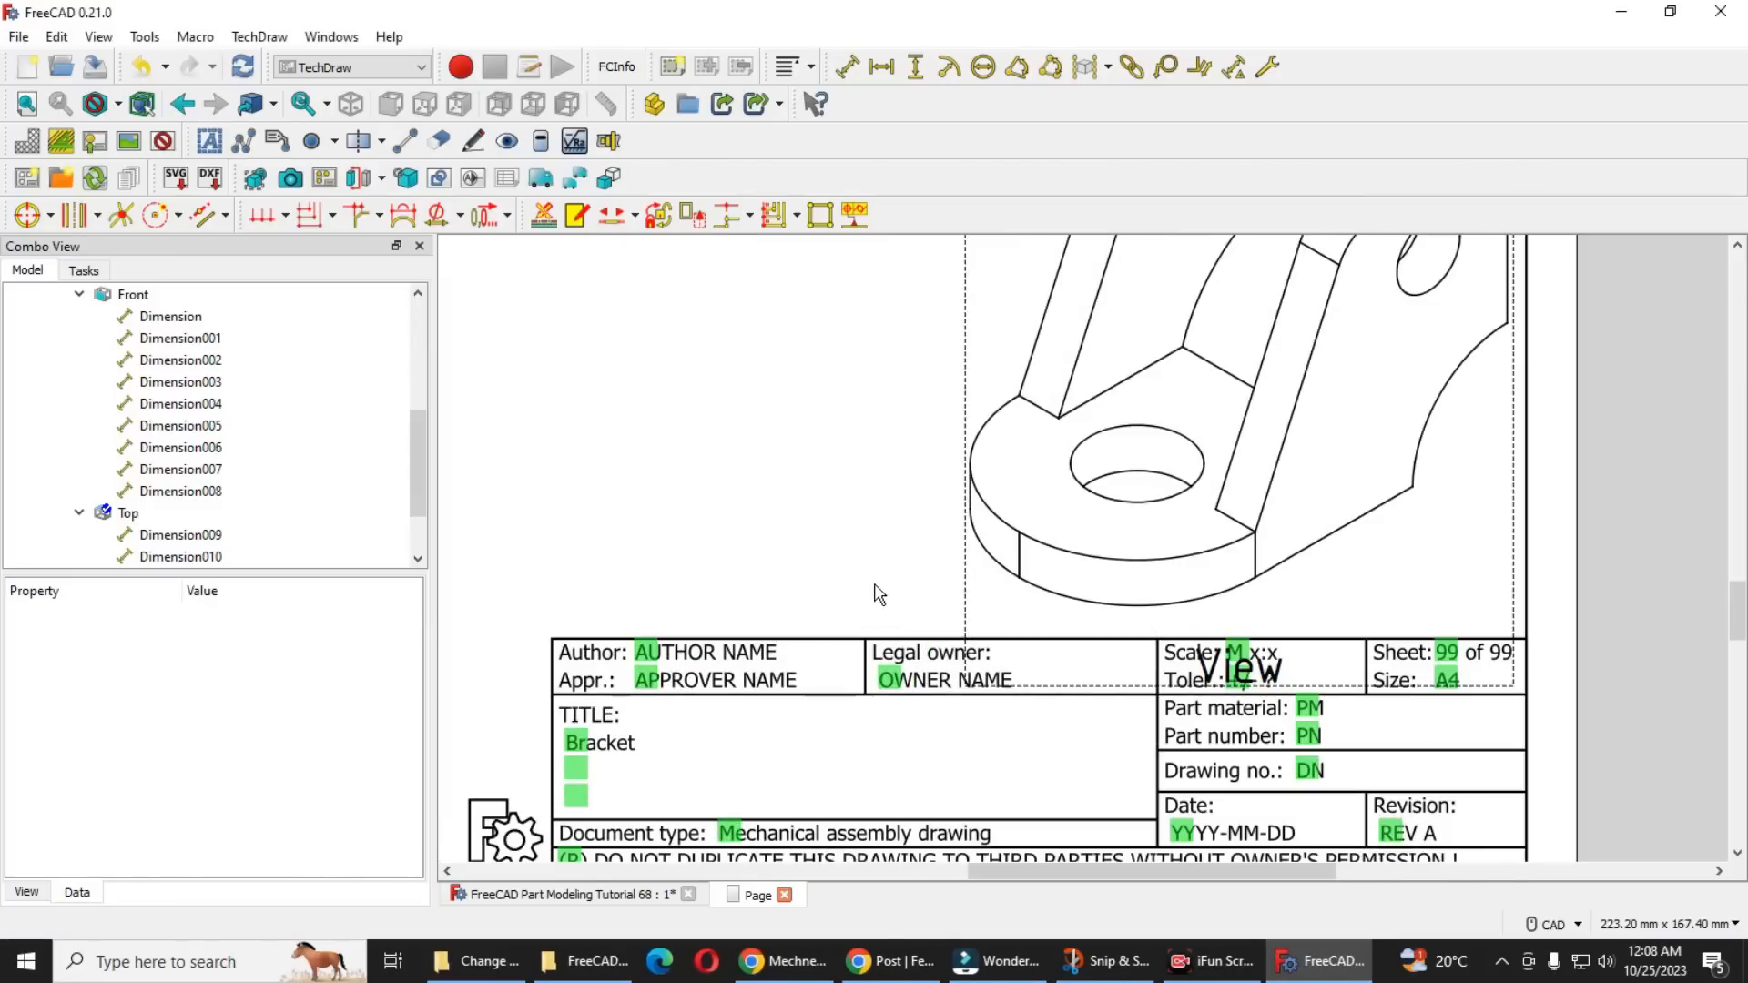
pyautogui.scroll(-5, 863, 600)
pyautogui.scroll(-1, 839, 560)
pyautogui.moveTo(851, 619)
pyautogui.mouseDown(button='middle')
pyautogui.moveTo(863, 640)
pyautogui.moveTo(784, 719)
pyautogui.moveTo(901, 648)
pyautogui.moveTo(956, 648)
pyautogui.moveTo(878, 697)
pyautogui.moveTo(790, 707)
pyautogui.mouseUp(button='middle')
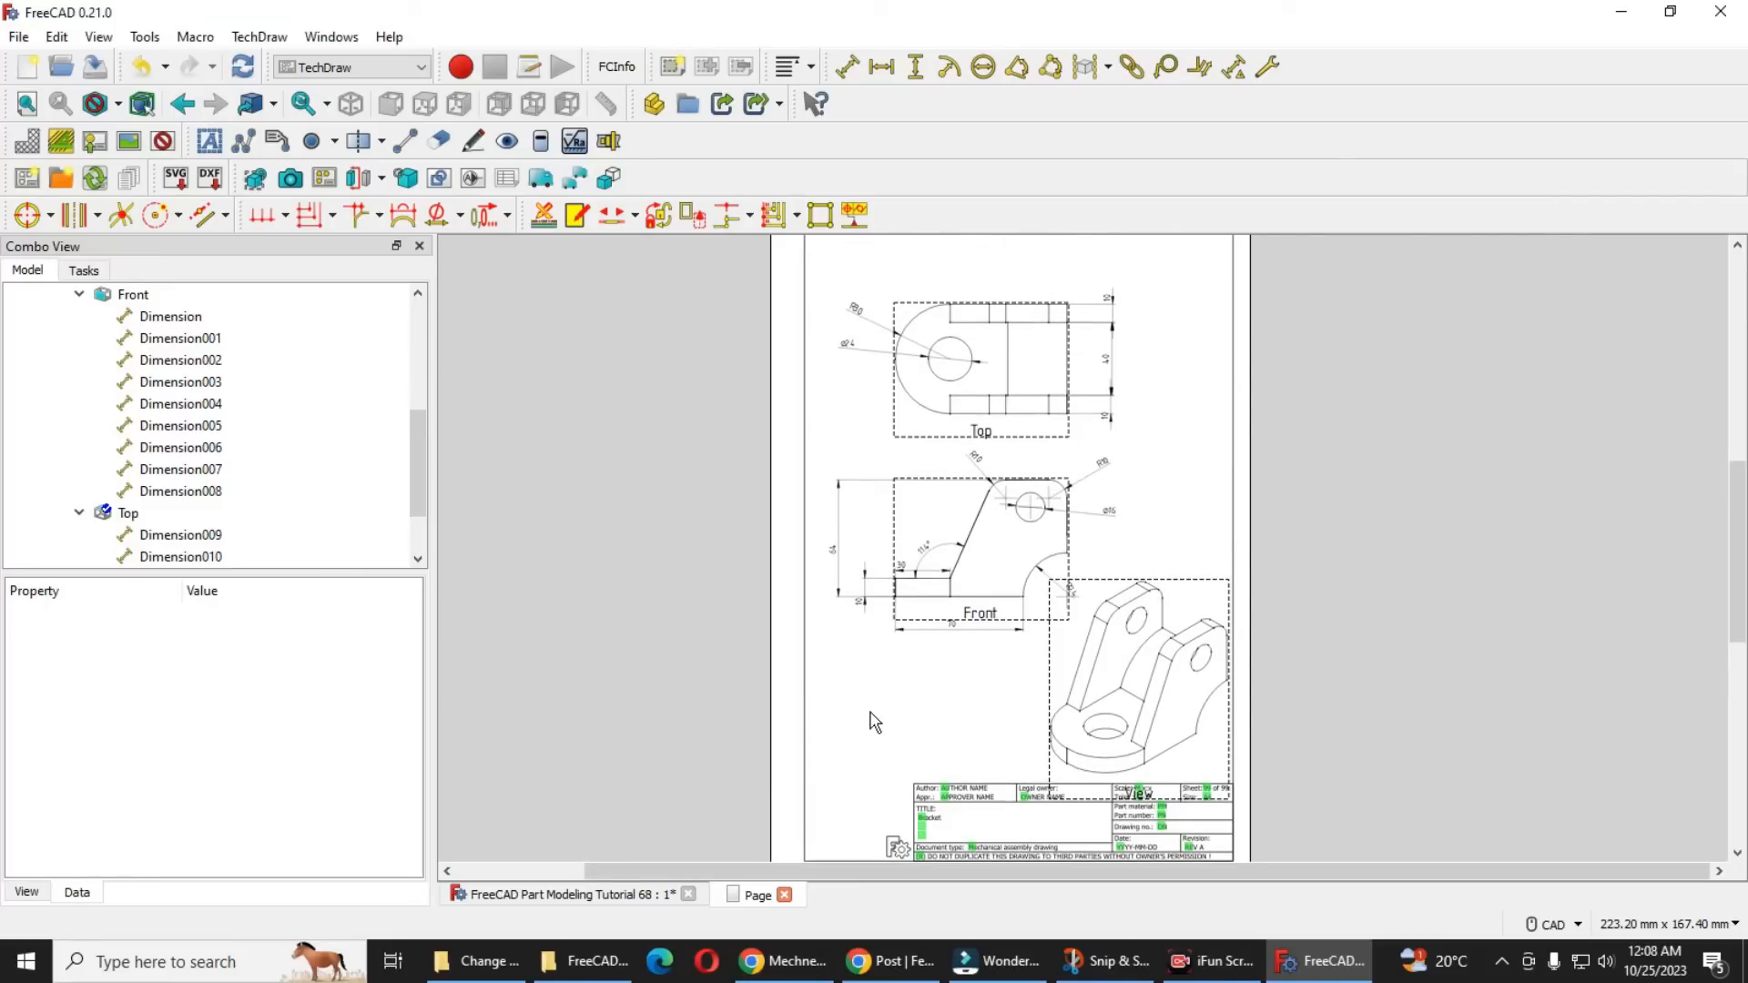
pyautogui.click(176, 148)
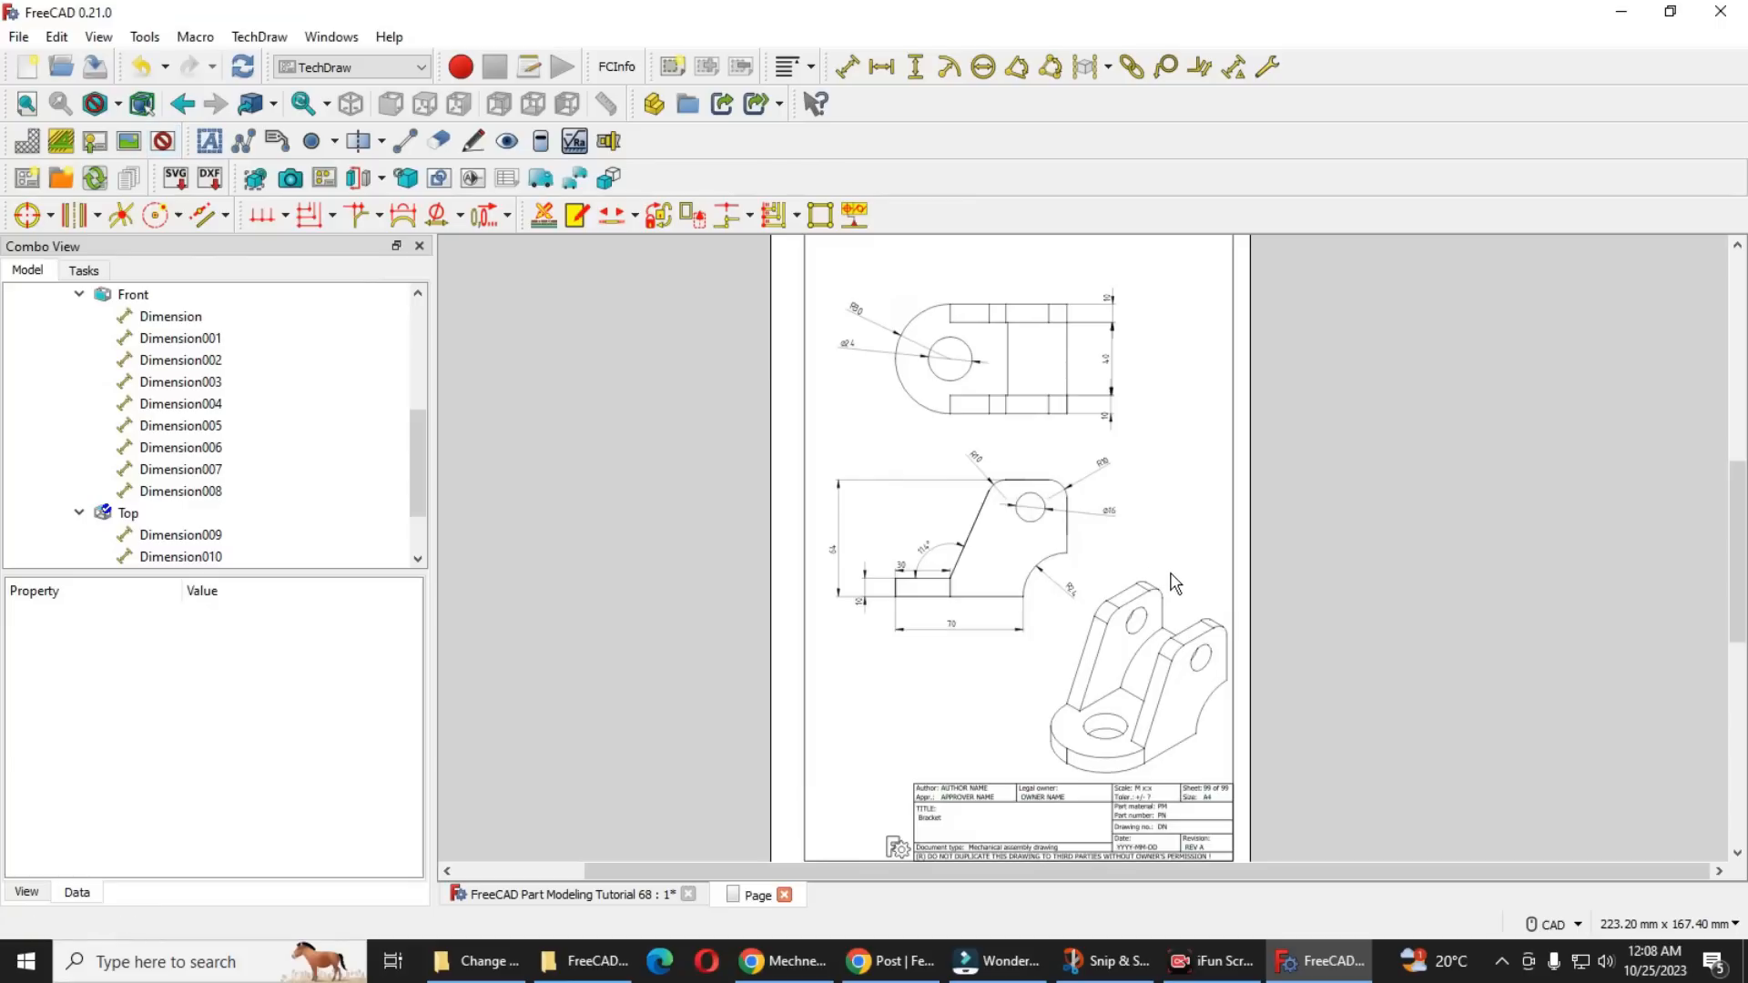